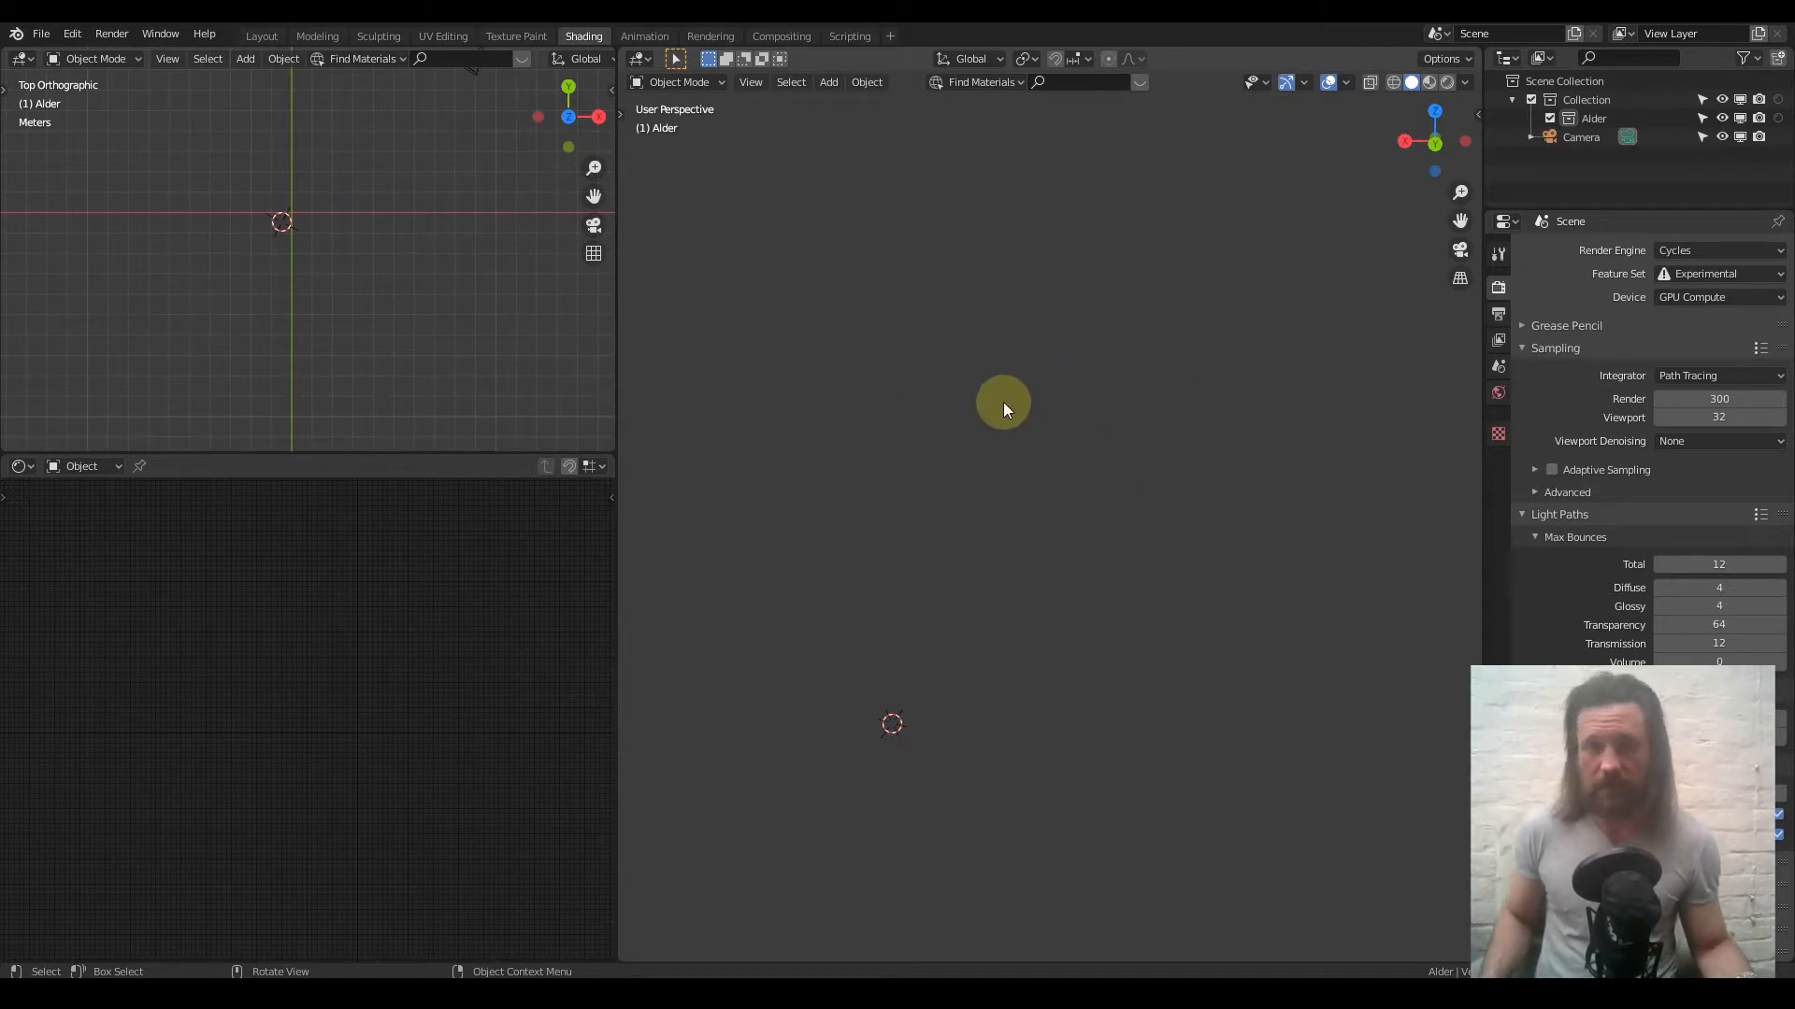
Start appending from another file and browse to the Alder folder in the Infinite Tree Builder's Tree Meshes 0-50
left_click(43, 34)
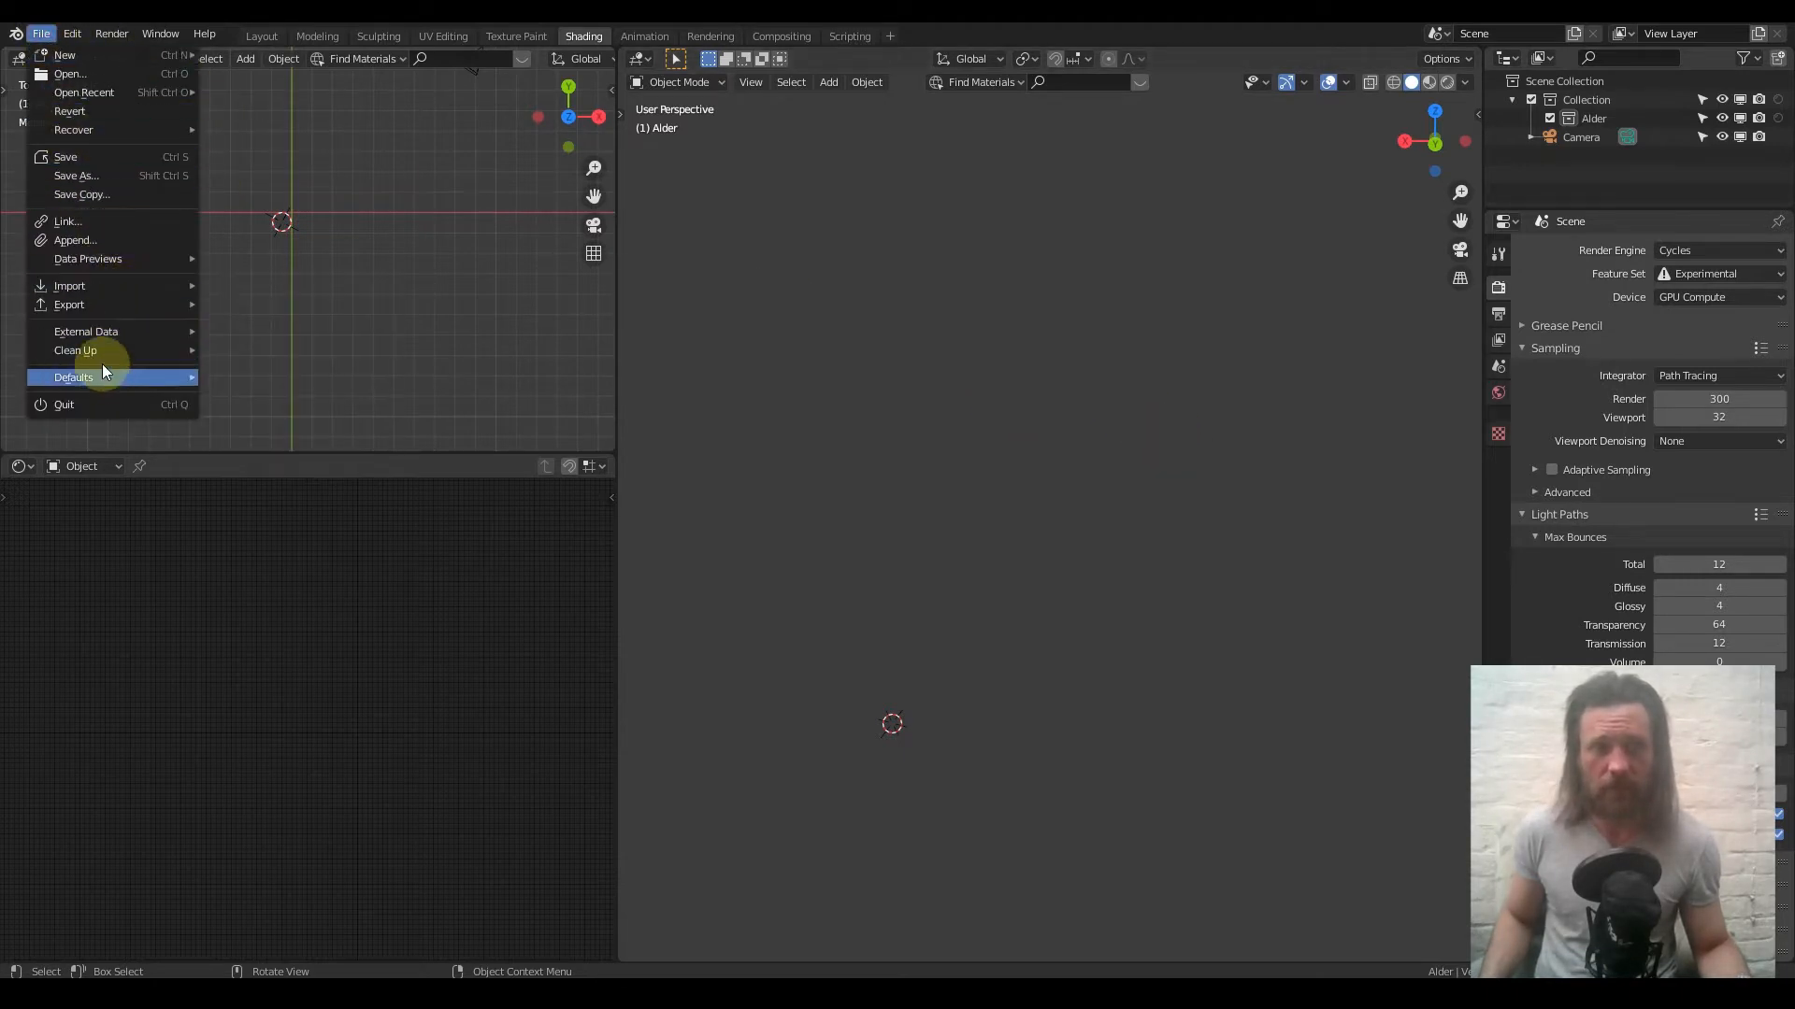
left_click(95, 239)
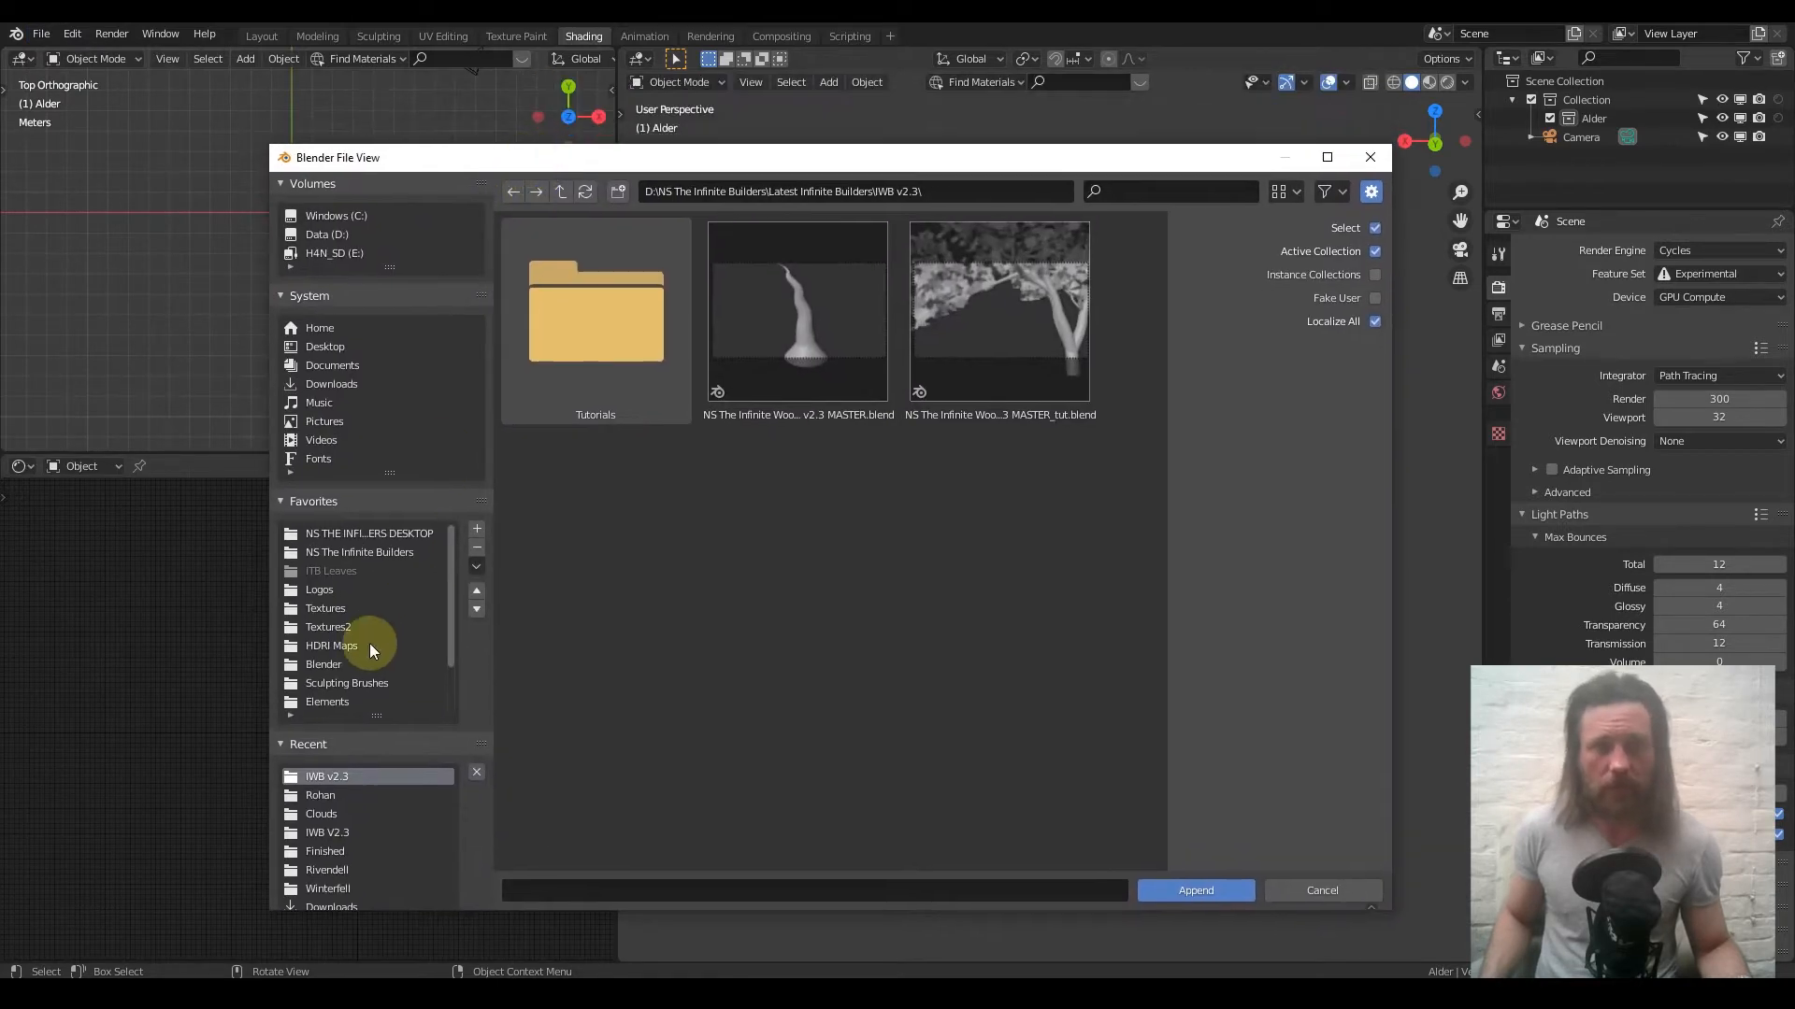
left_click(387, 533)
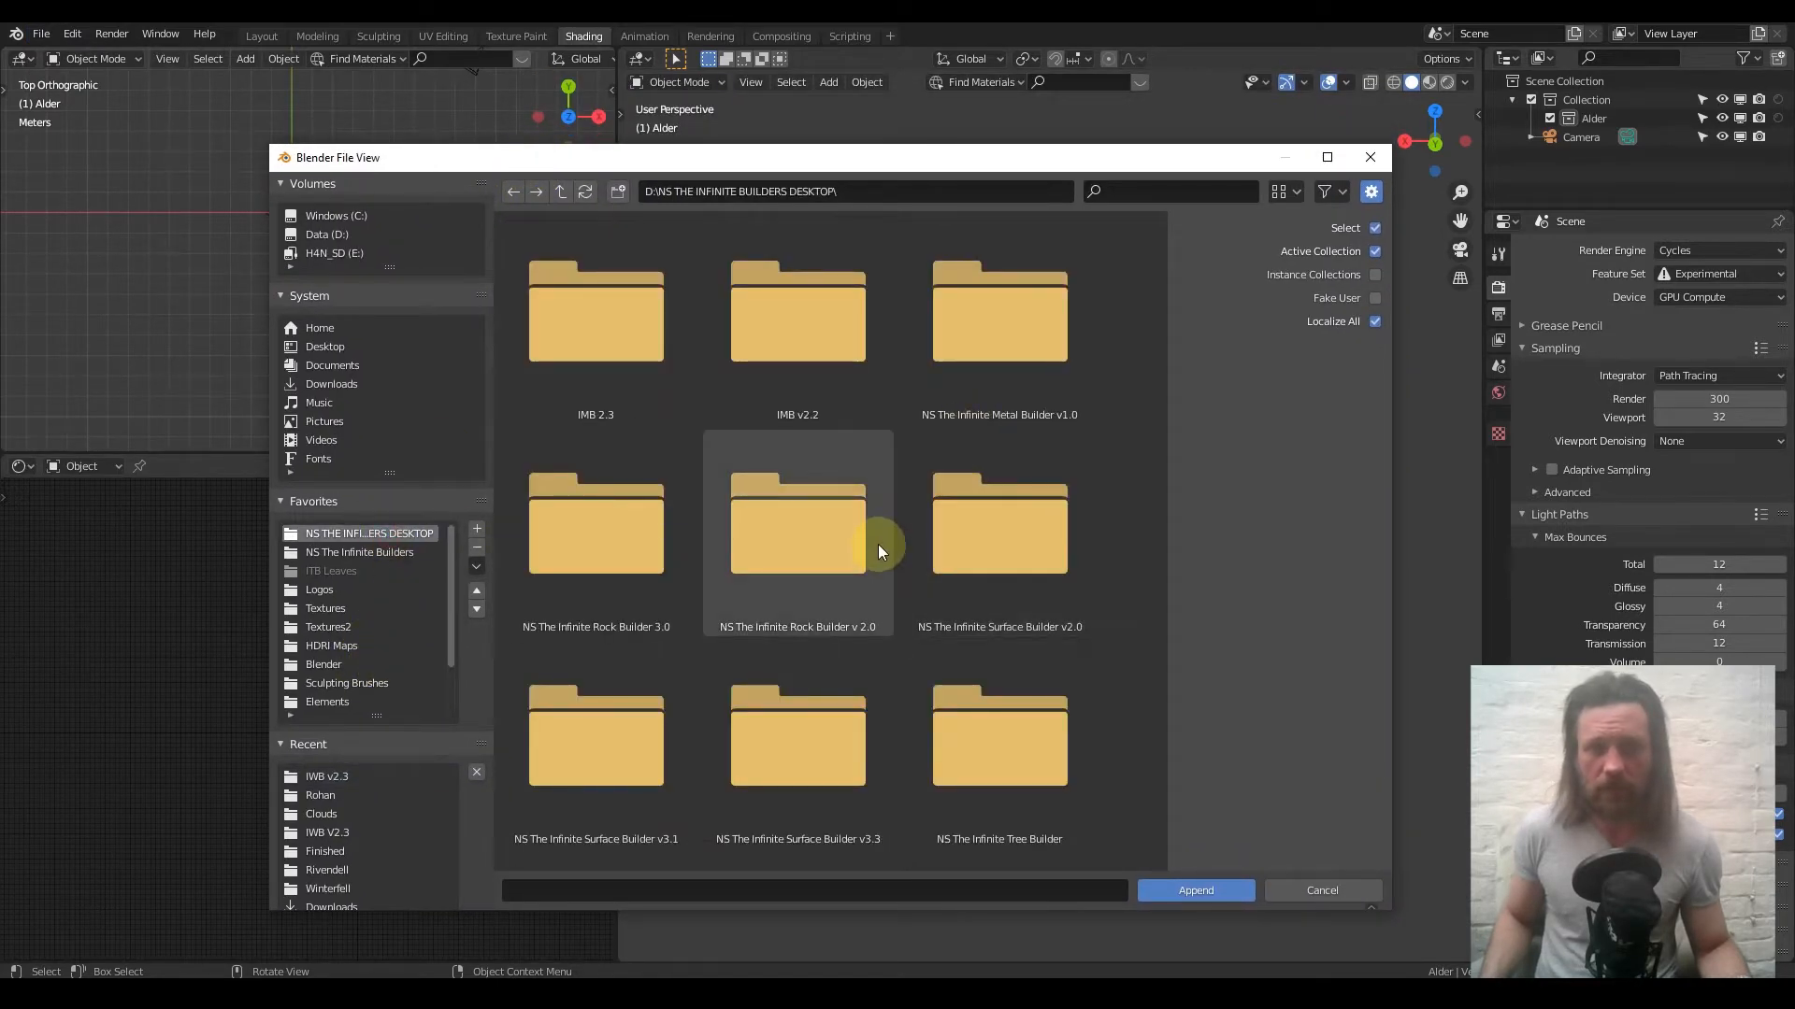
scroll(882, 536, "down", 2)
left_click(987, 570)
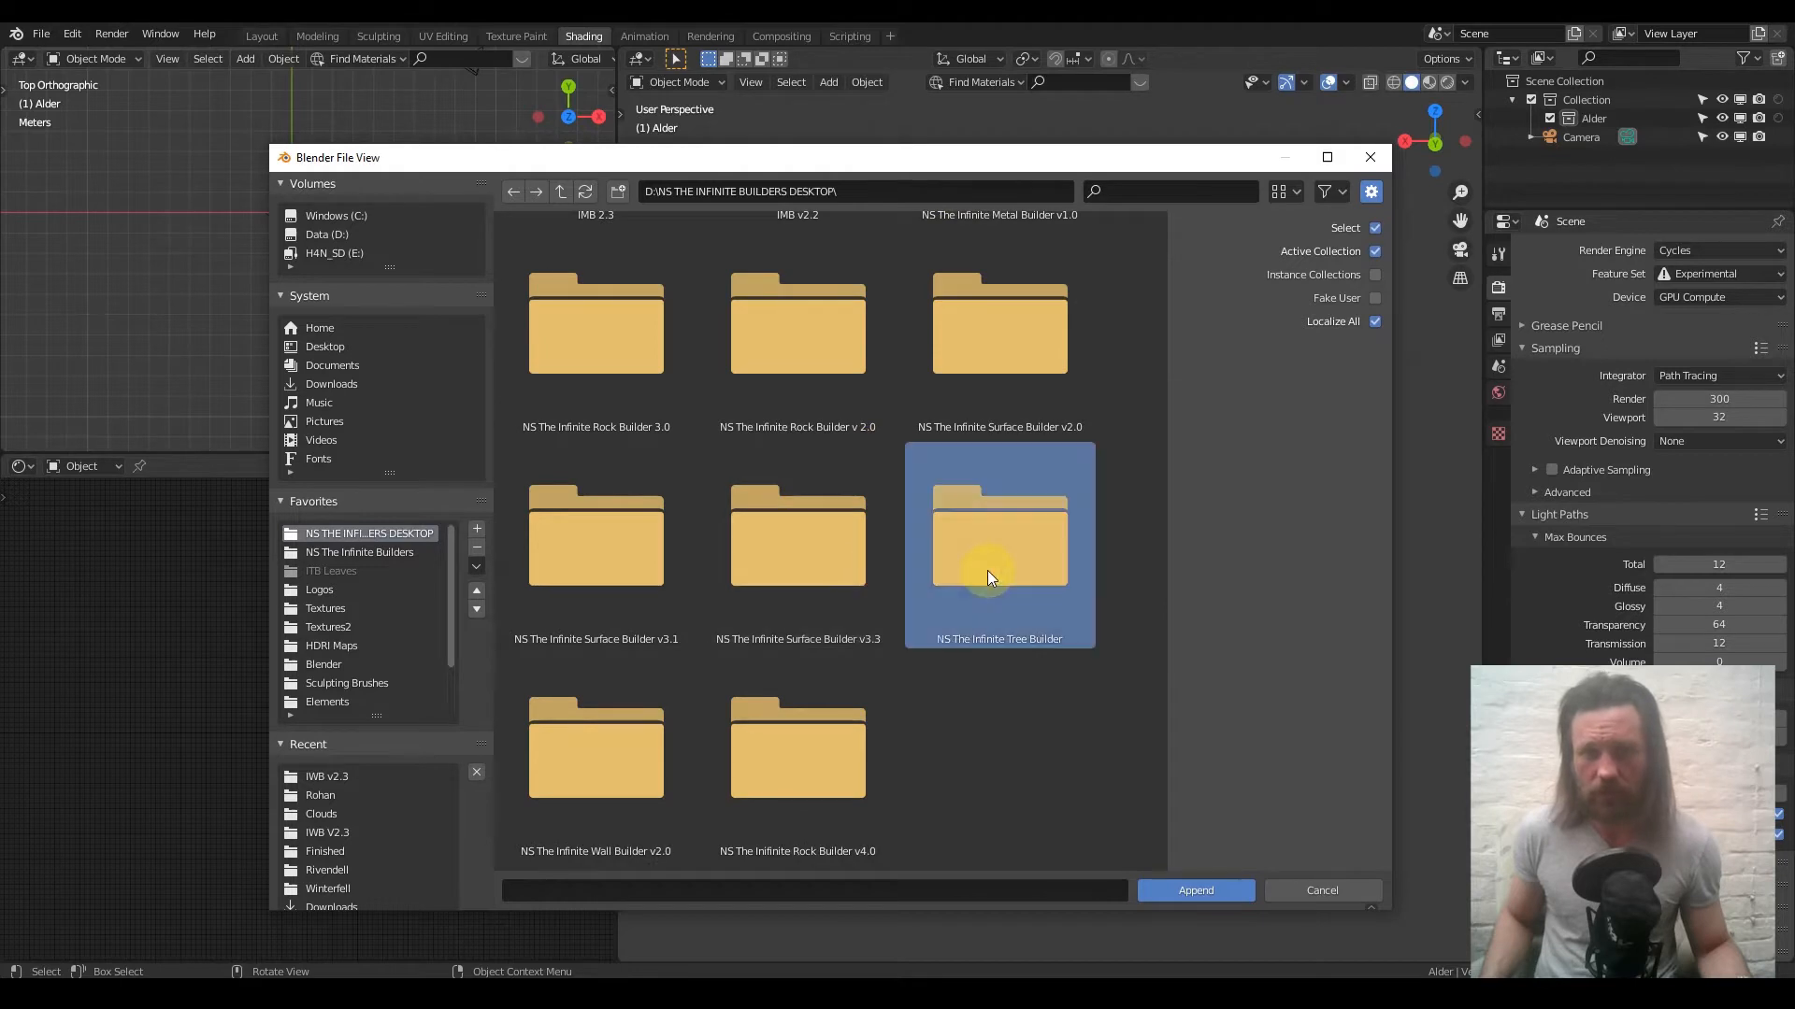
double_click(987, 570)
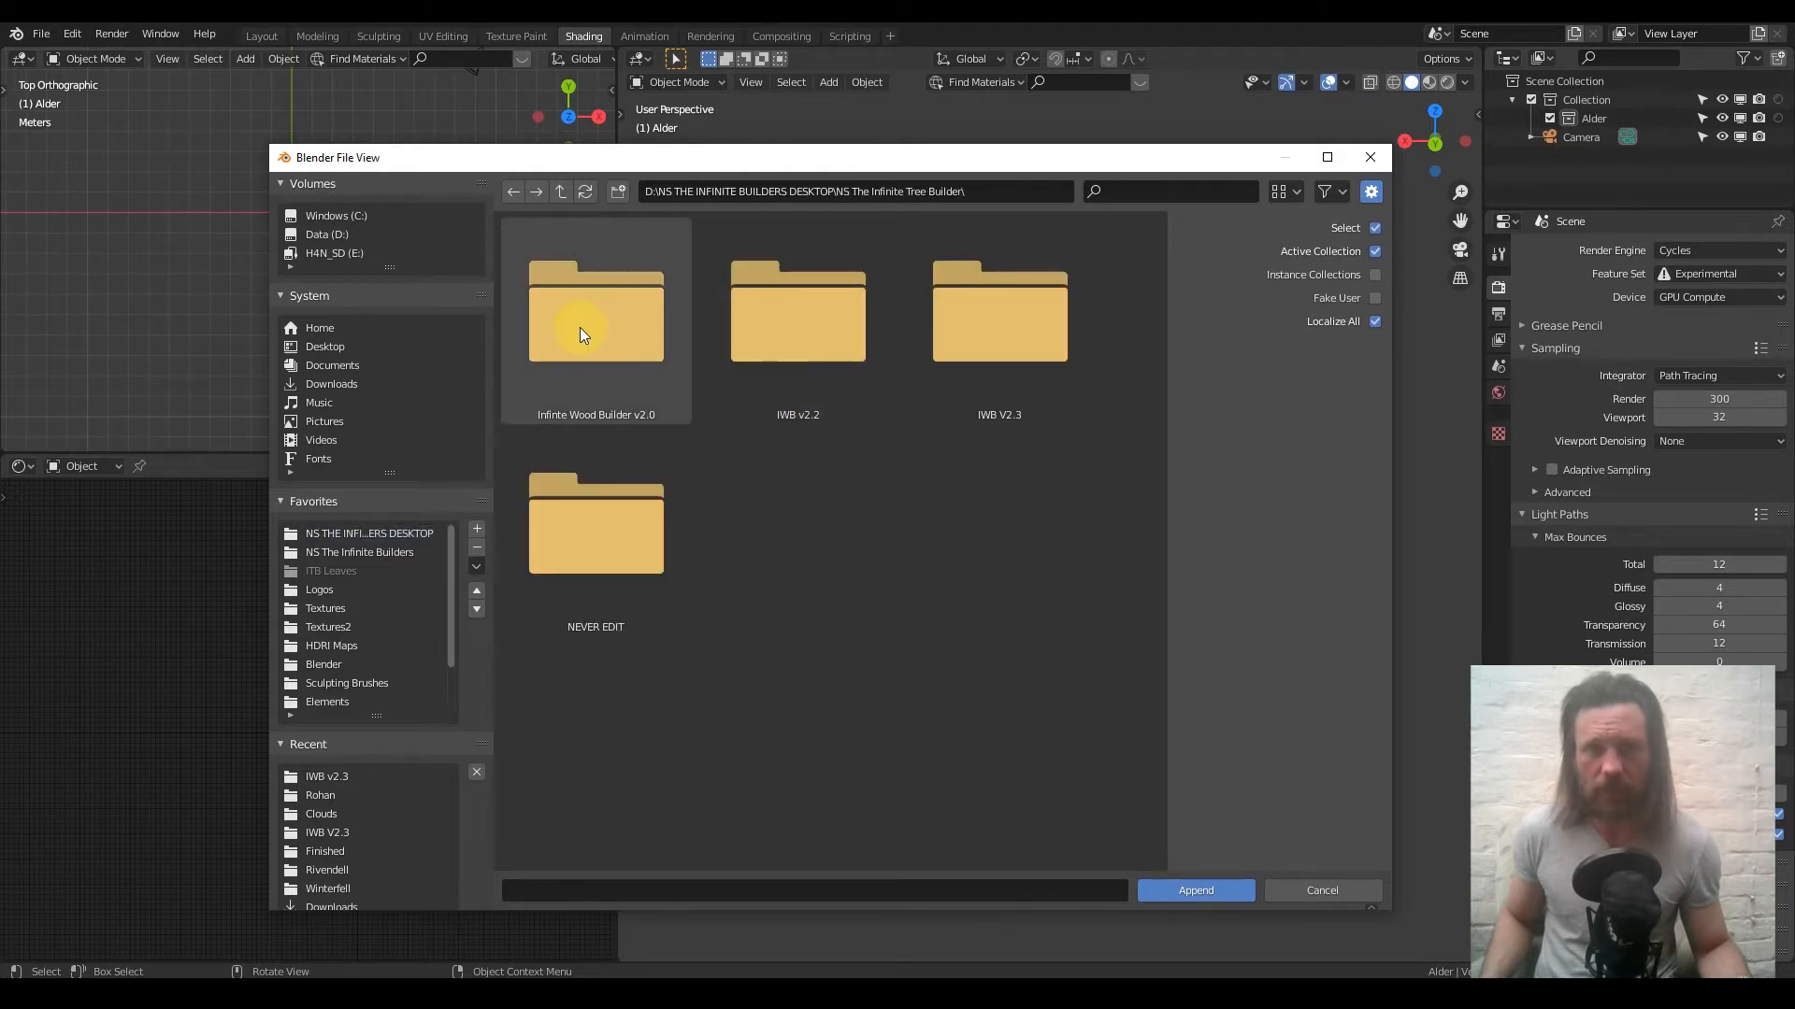
double_click(628, 549)
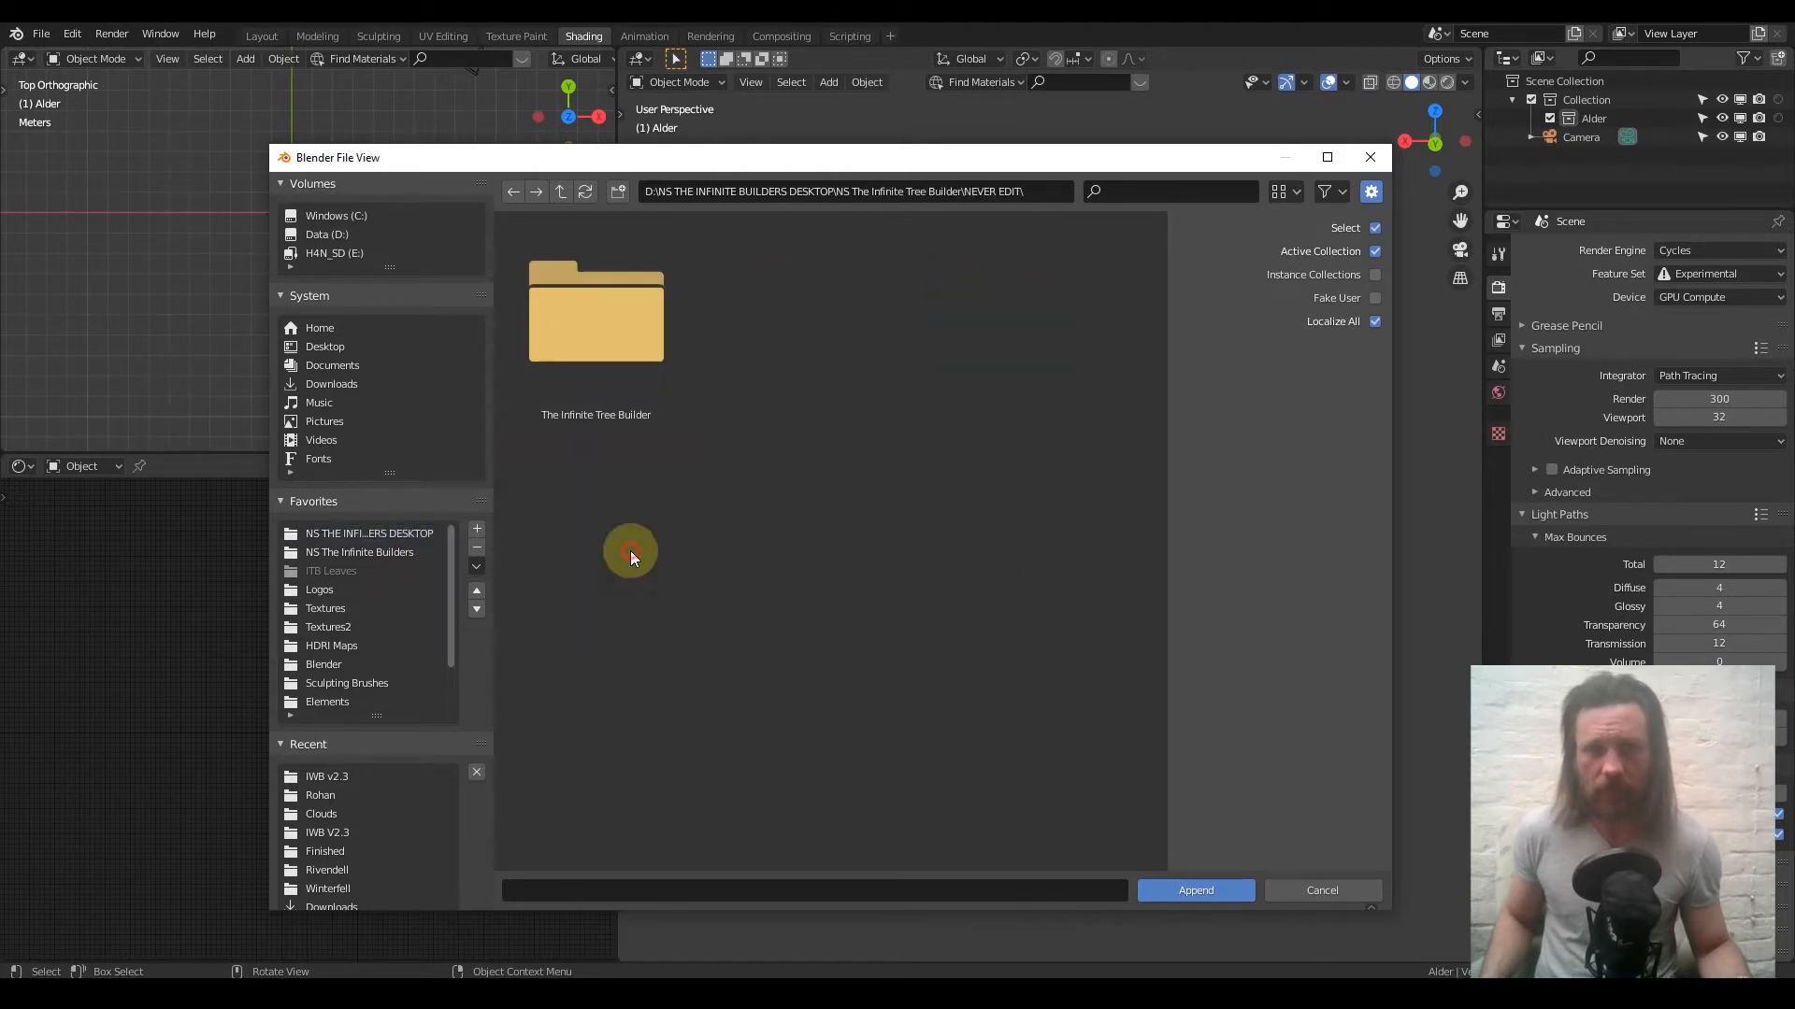
double_click(621, 329)
left_click(788, 336)
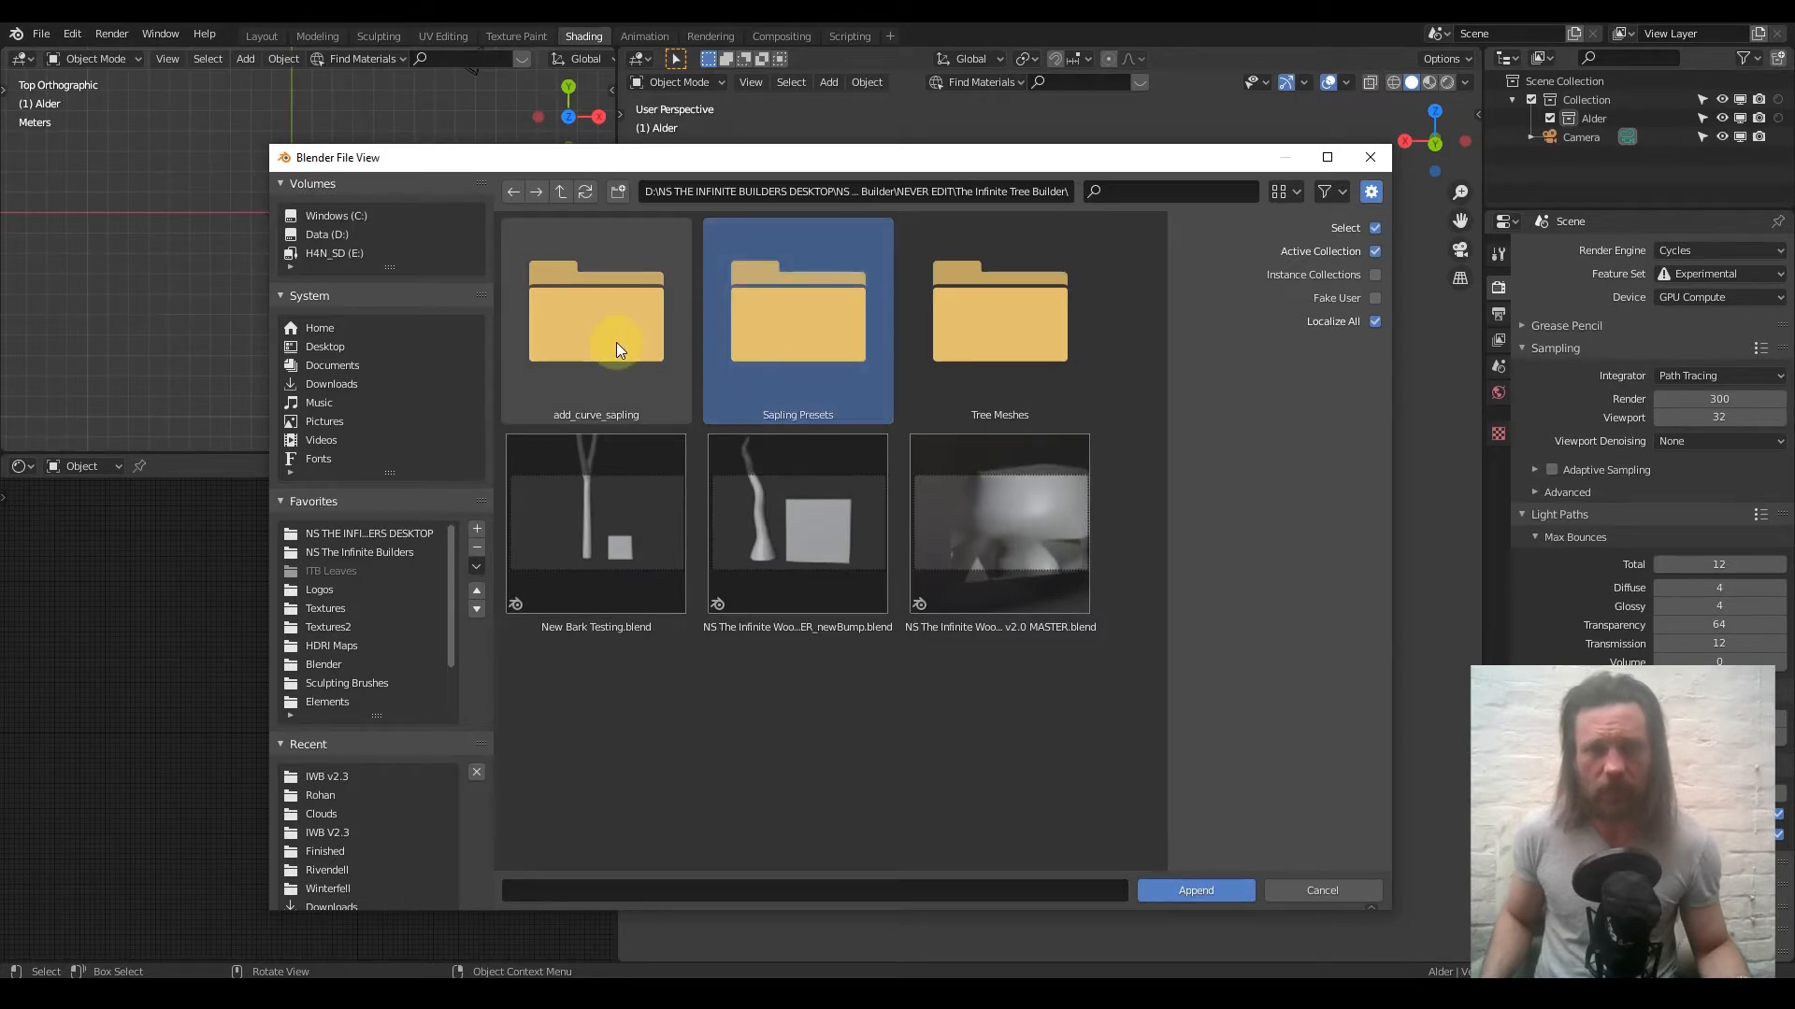
double_click(1050, 351)
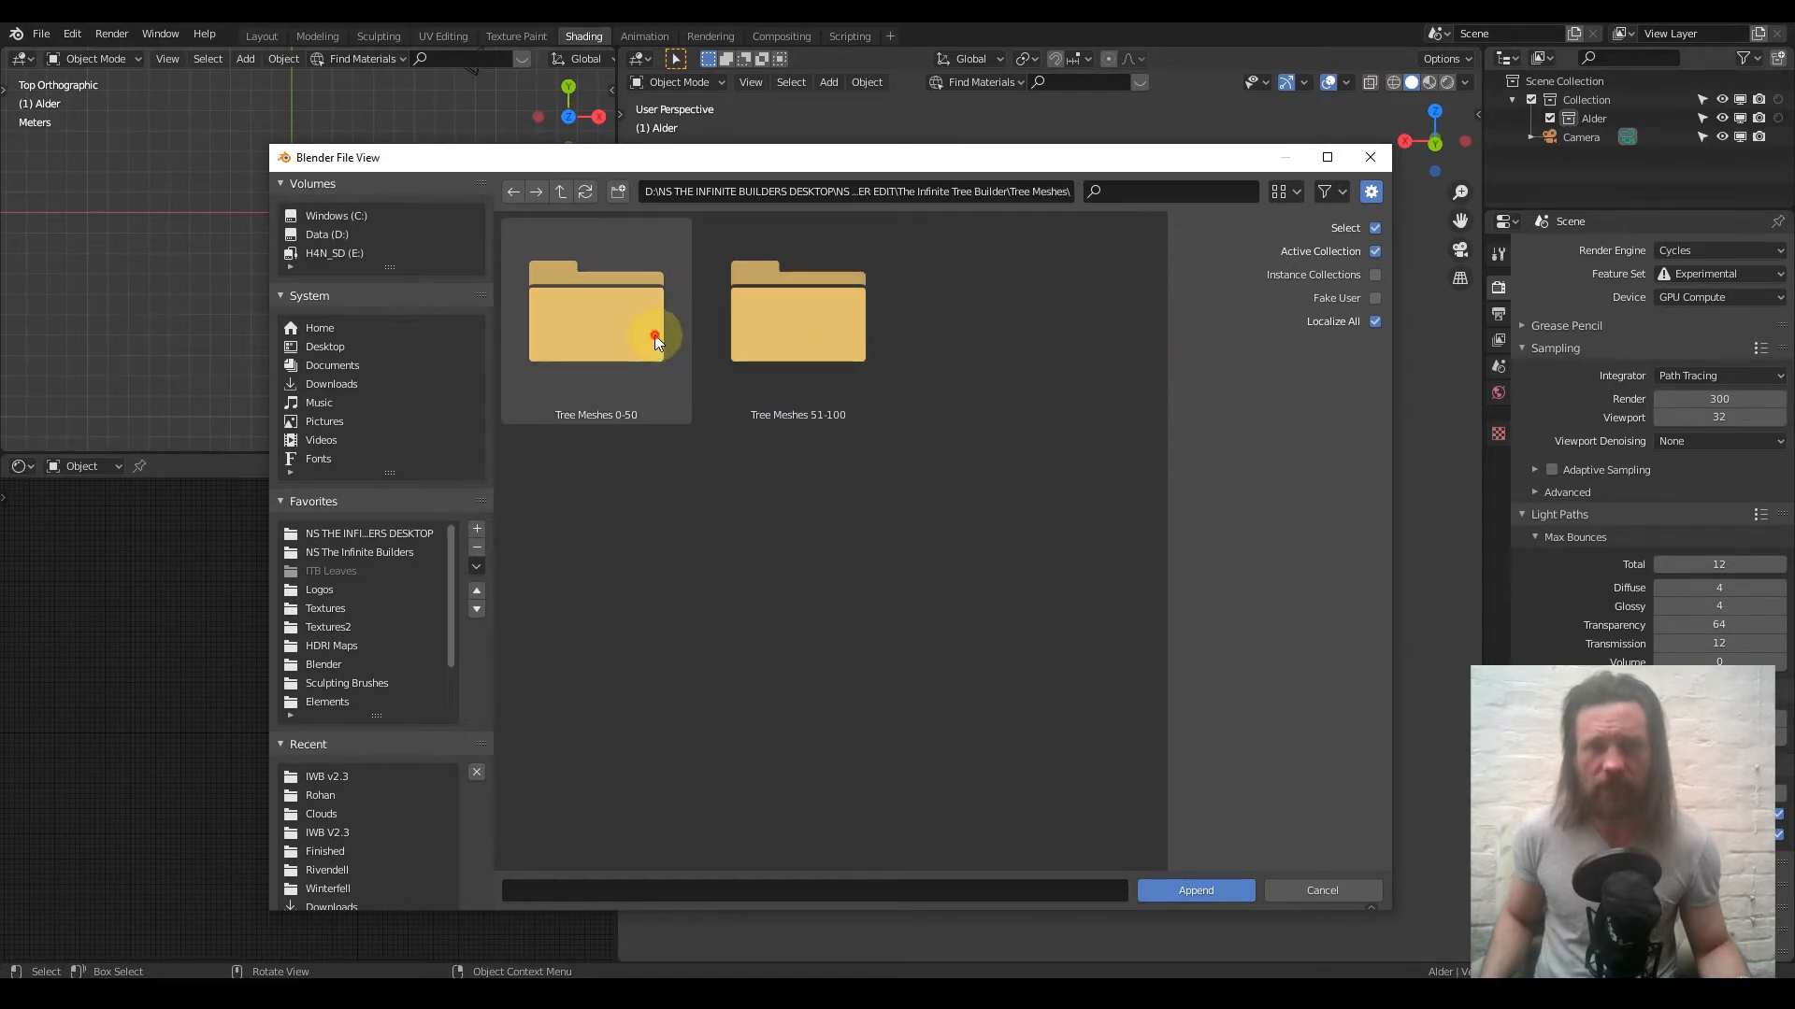
double_click(655, 335)
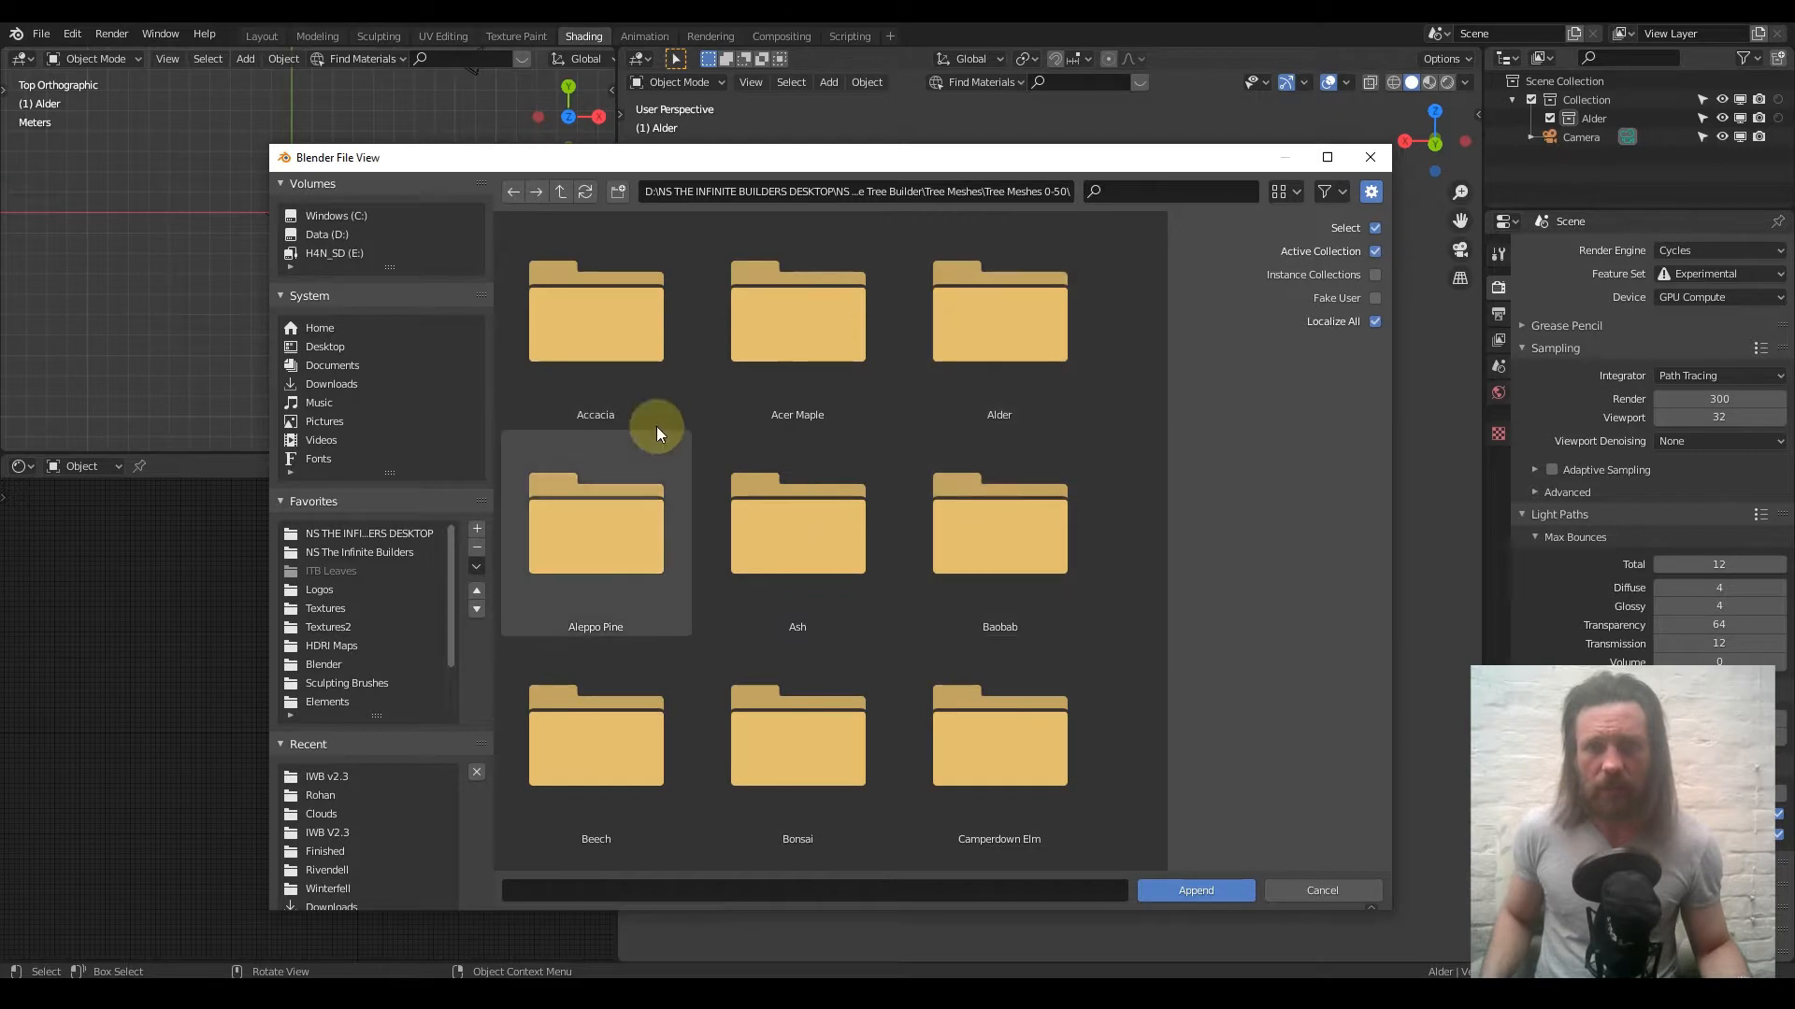
double_click(989, 351)
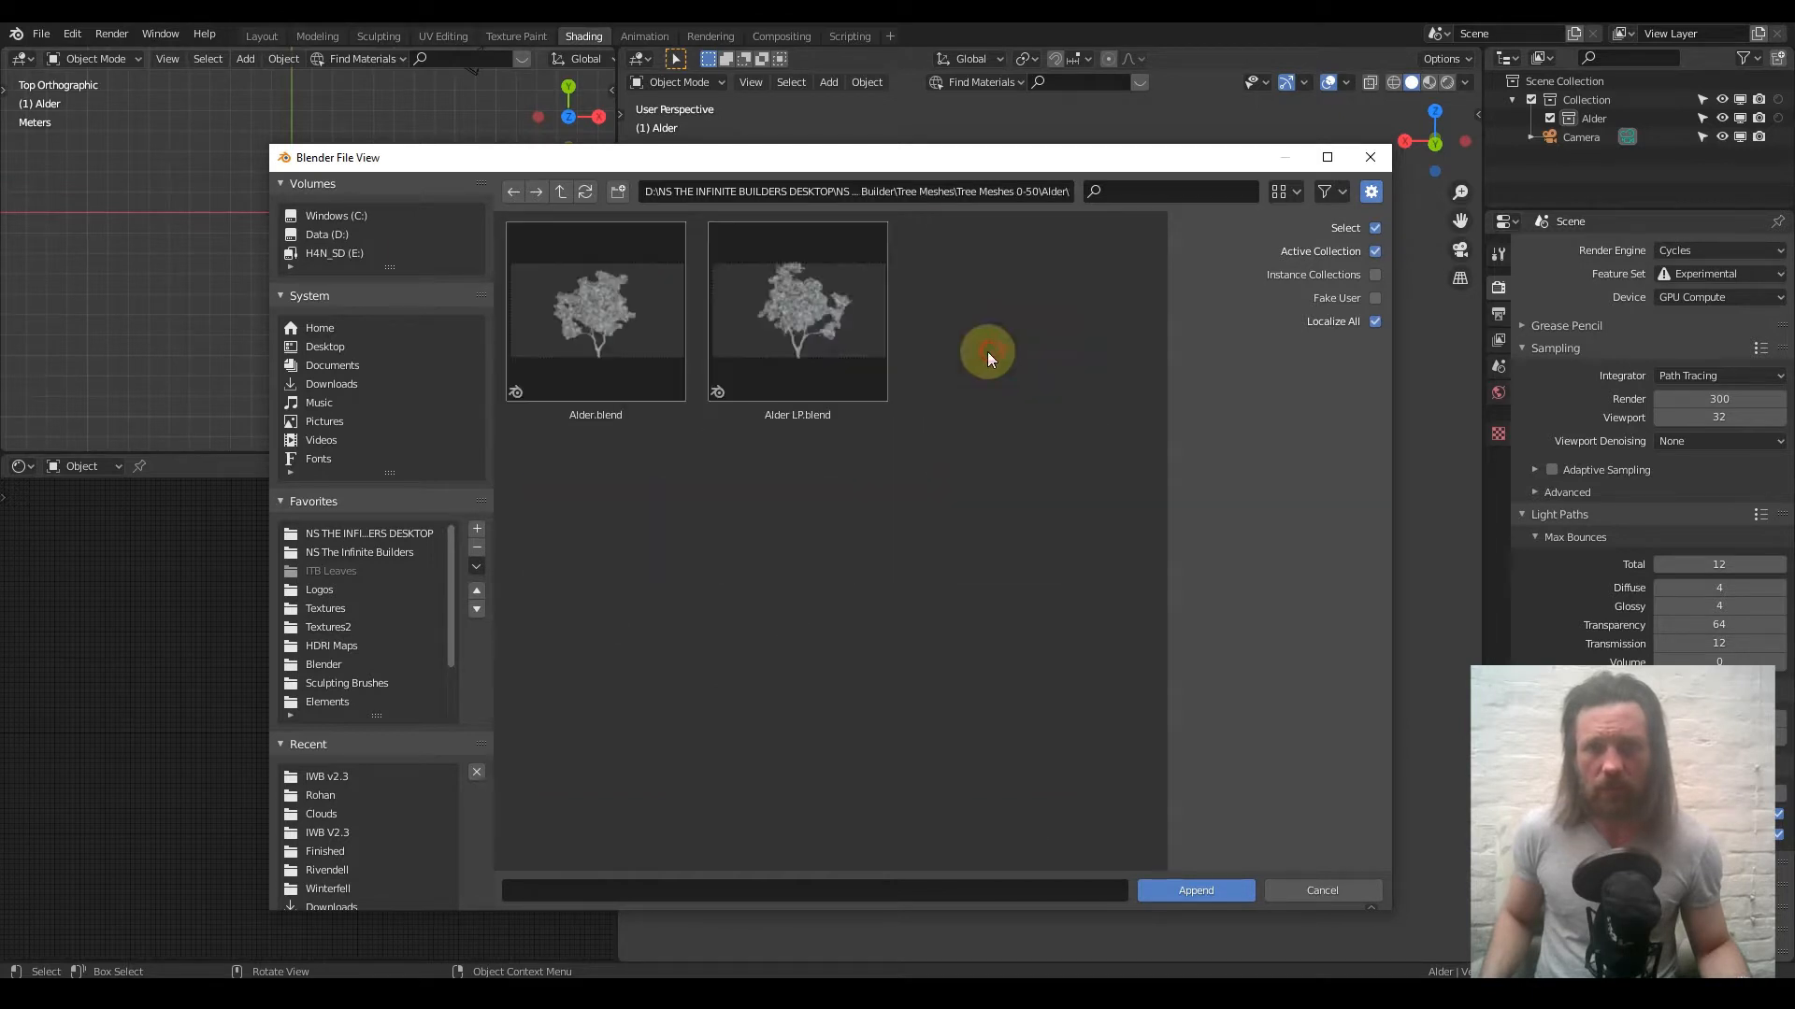
Append the Alder collection from the Alder.blend file to the scene
left_click(622, 320)
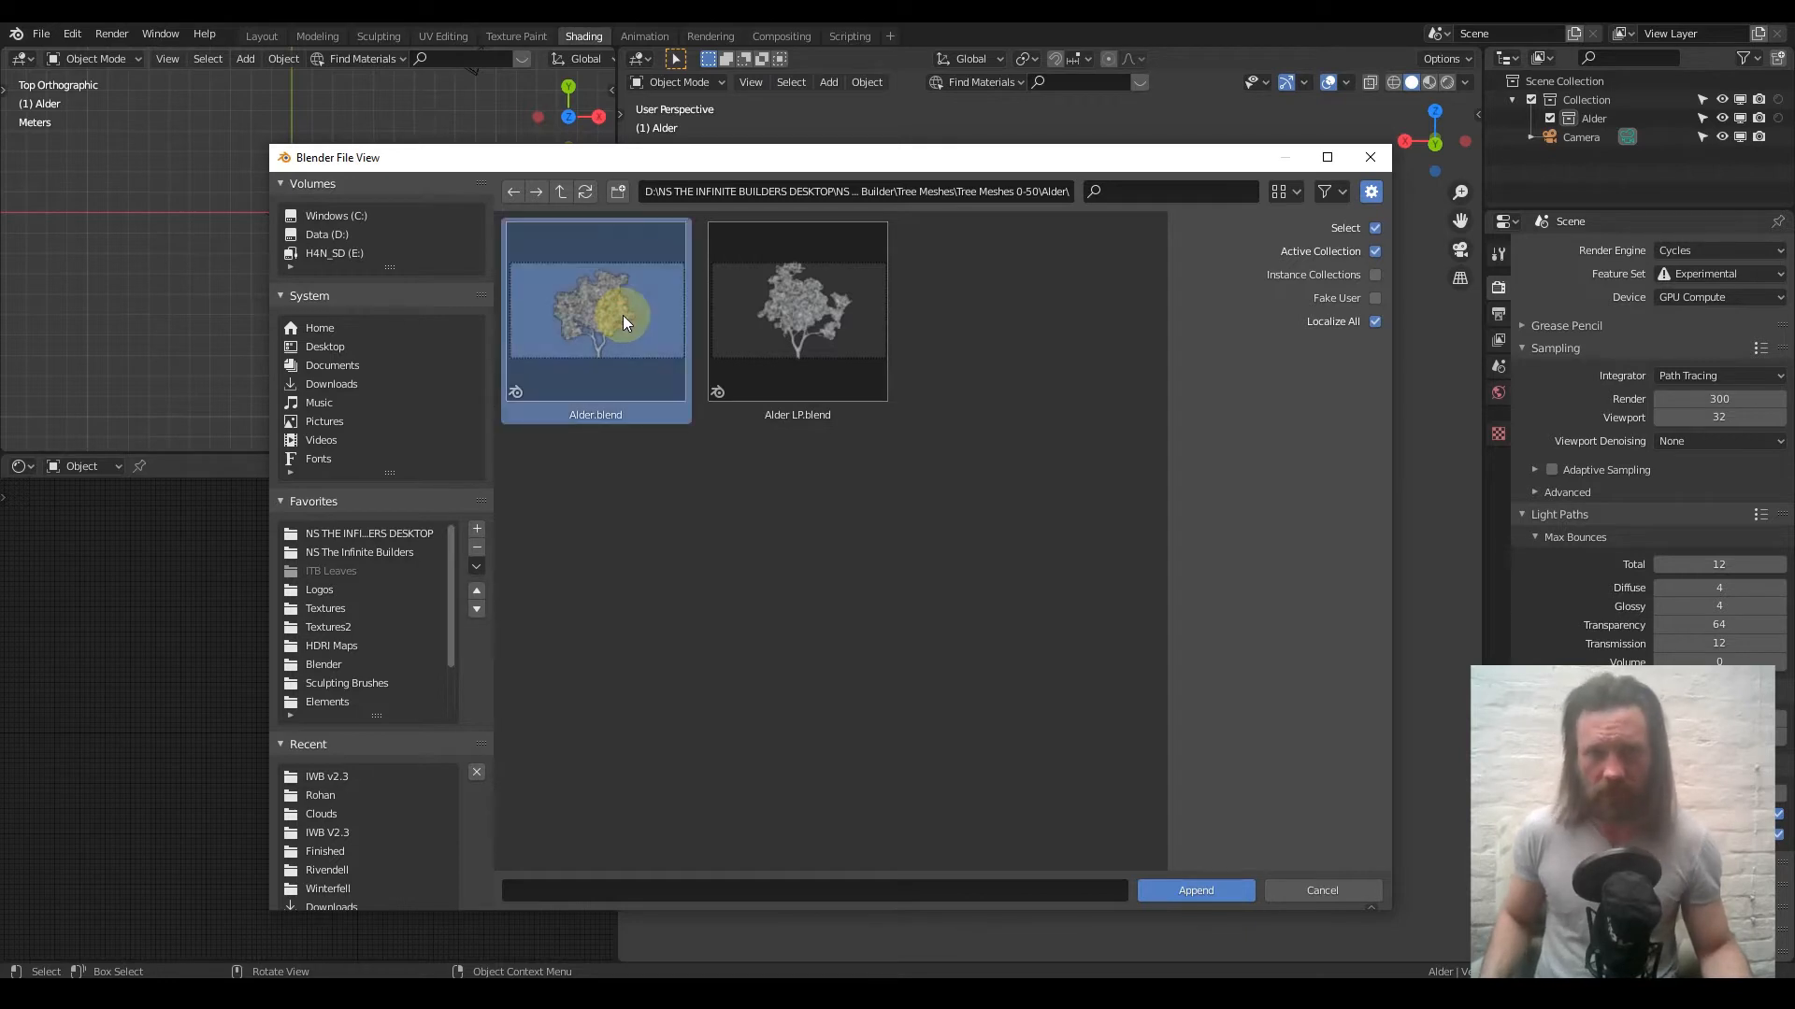
double_click(623, 316)
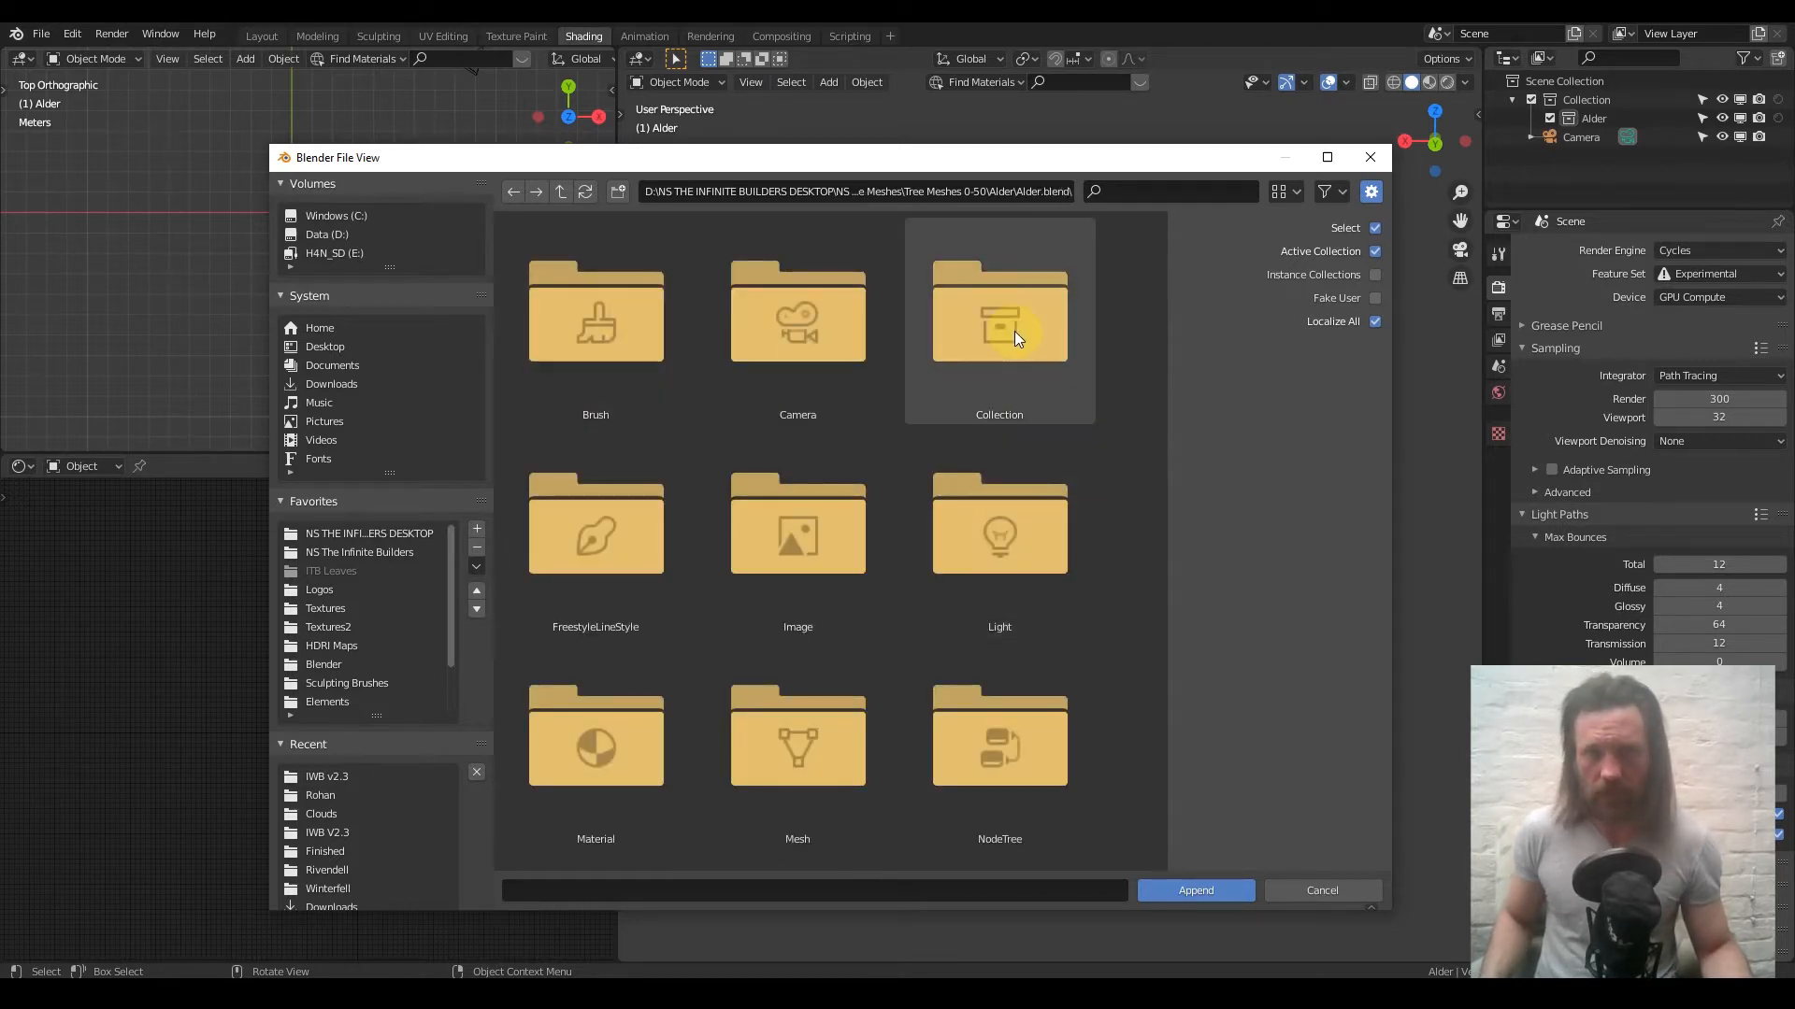
double_click(1016, 335)
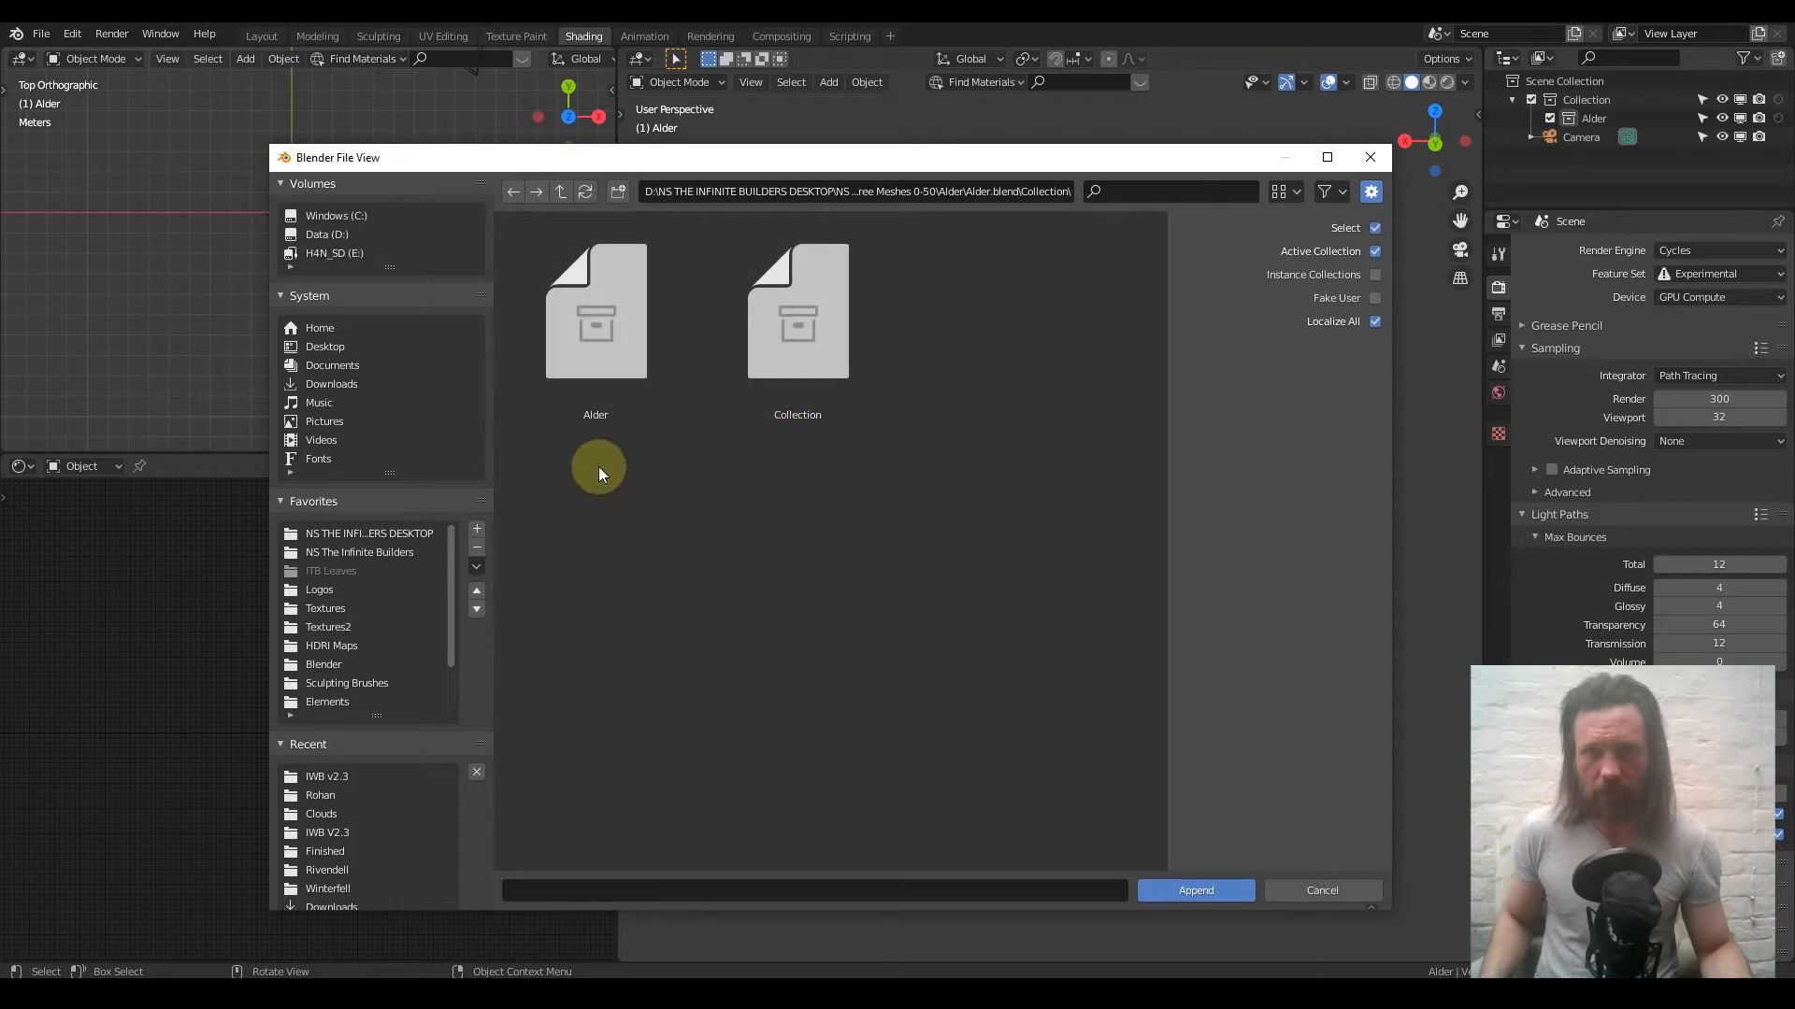
double_click(631, 361)
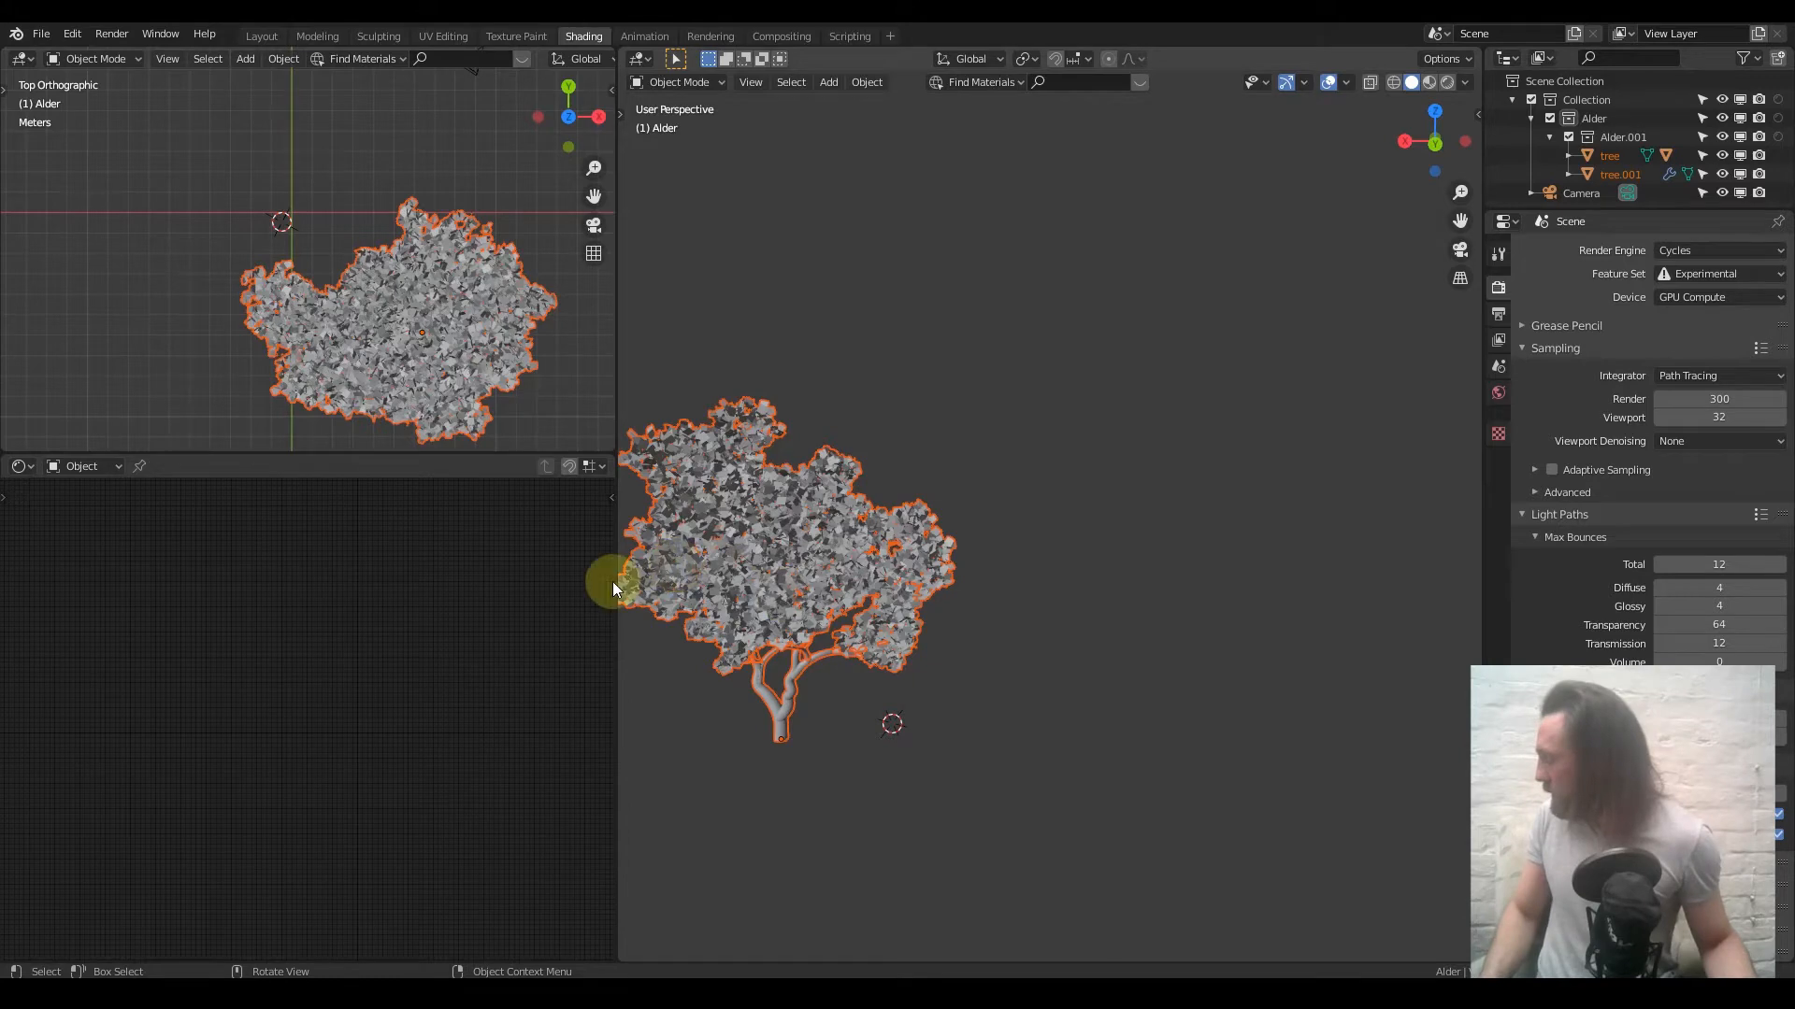
Frame the appended alder tree and preview it with rendered viewport shading
middle_click_drag(830, 656, 936, 569, "shift")
scroll(1058, 545, "up", 3)
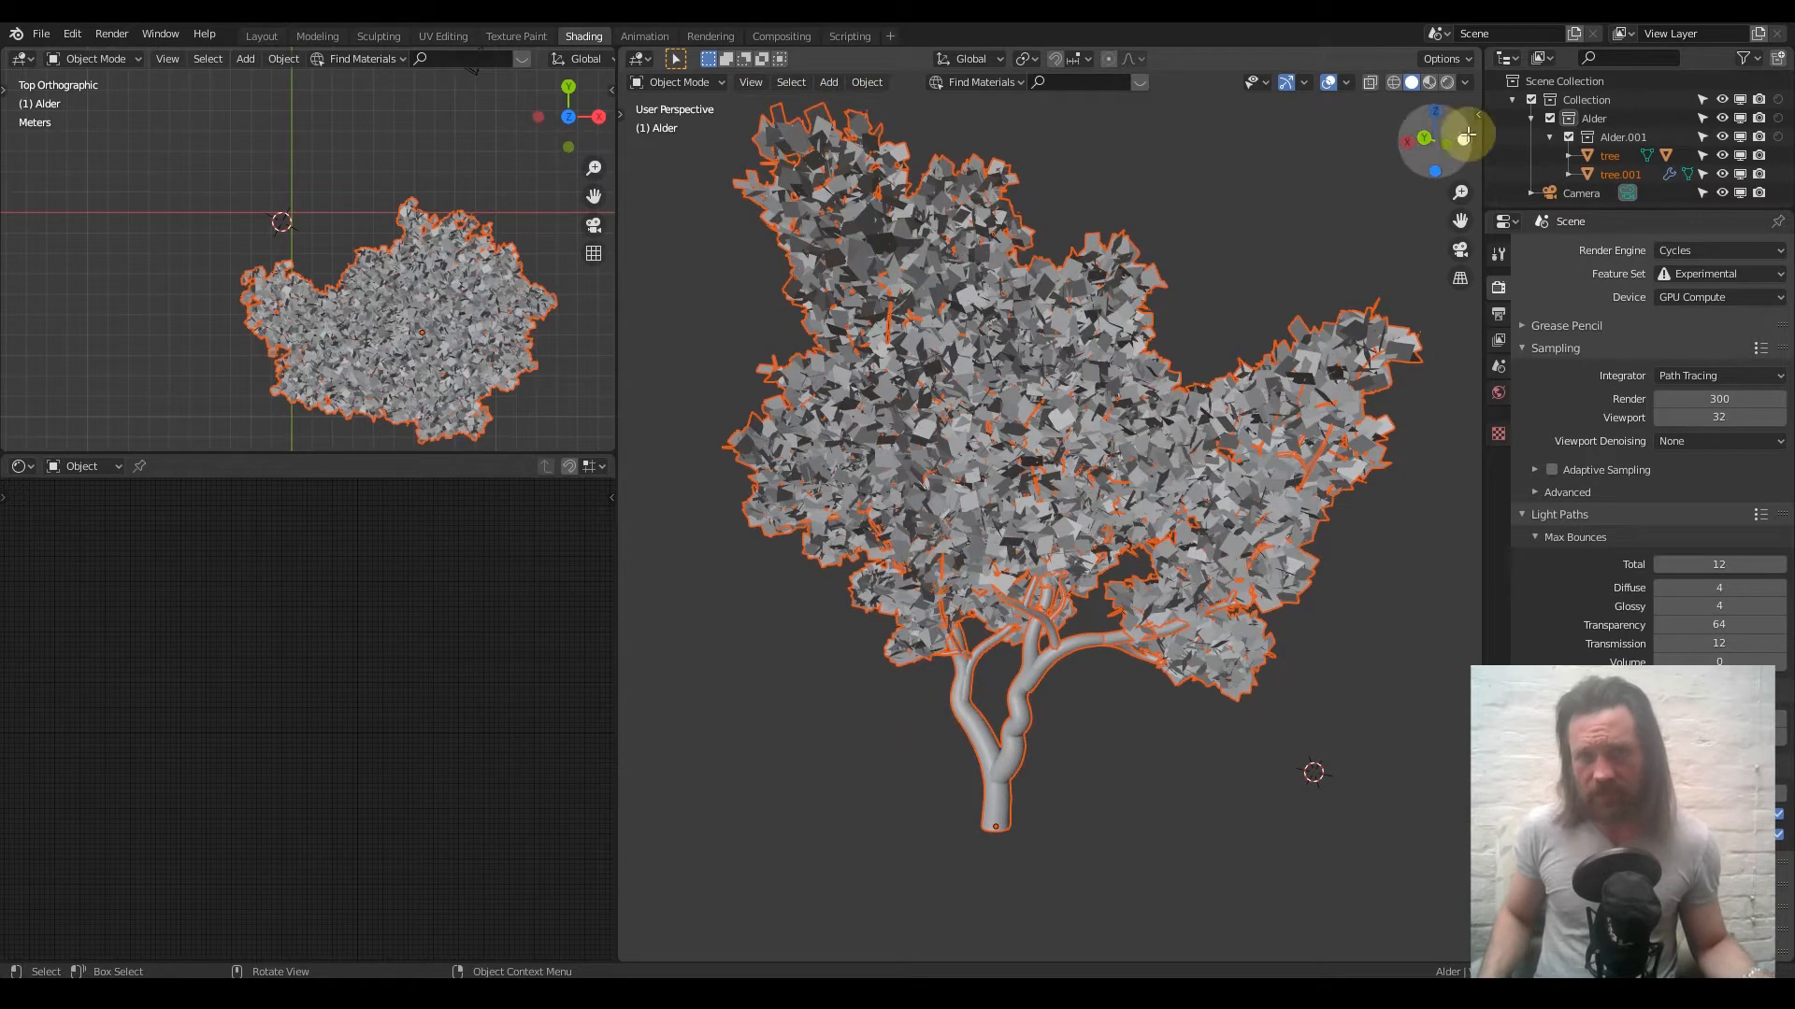
left_click(1447, 83)
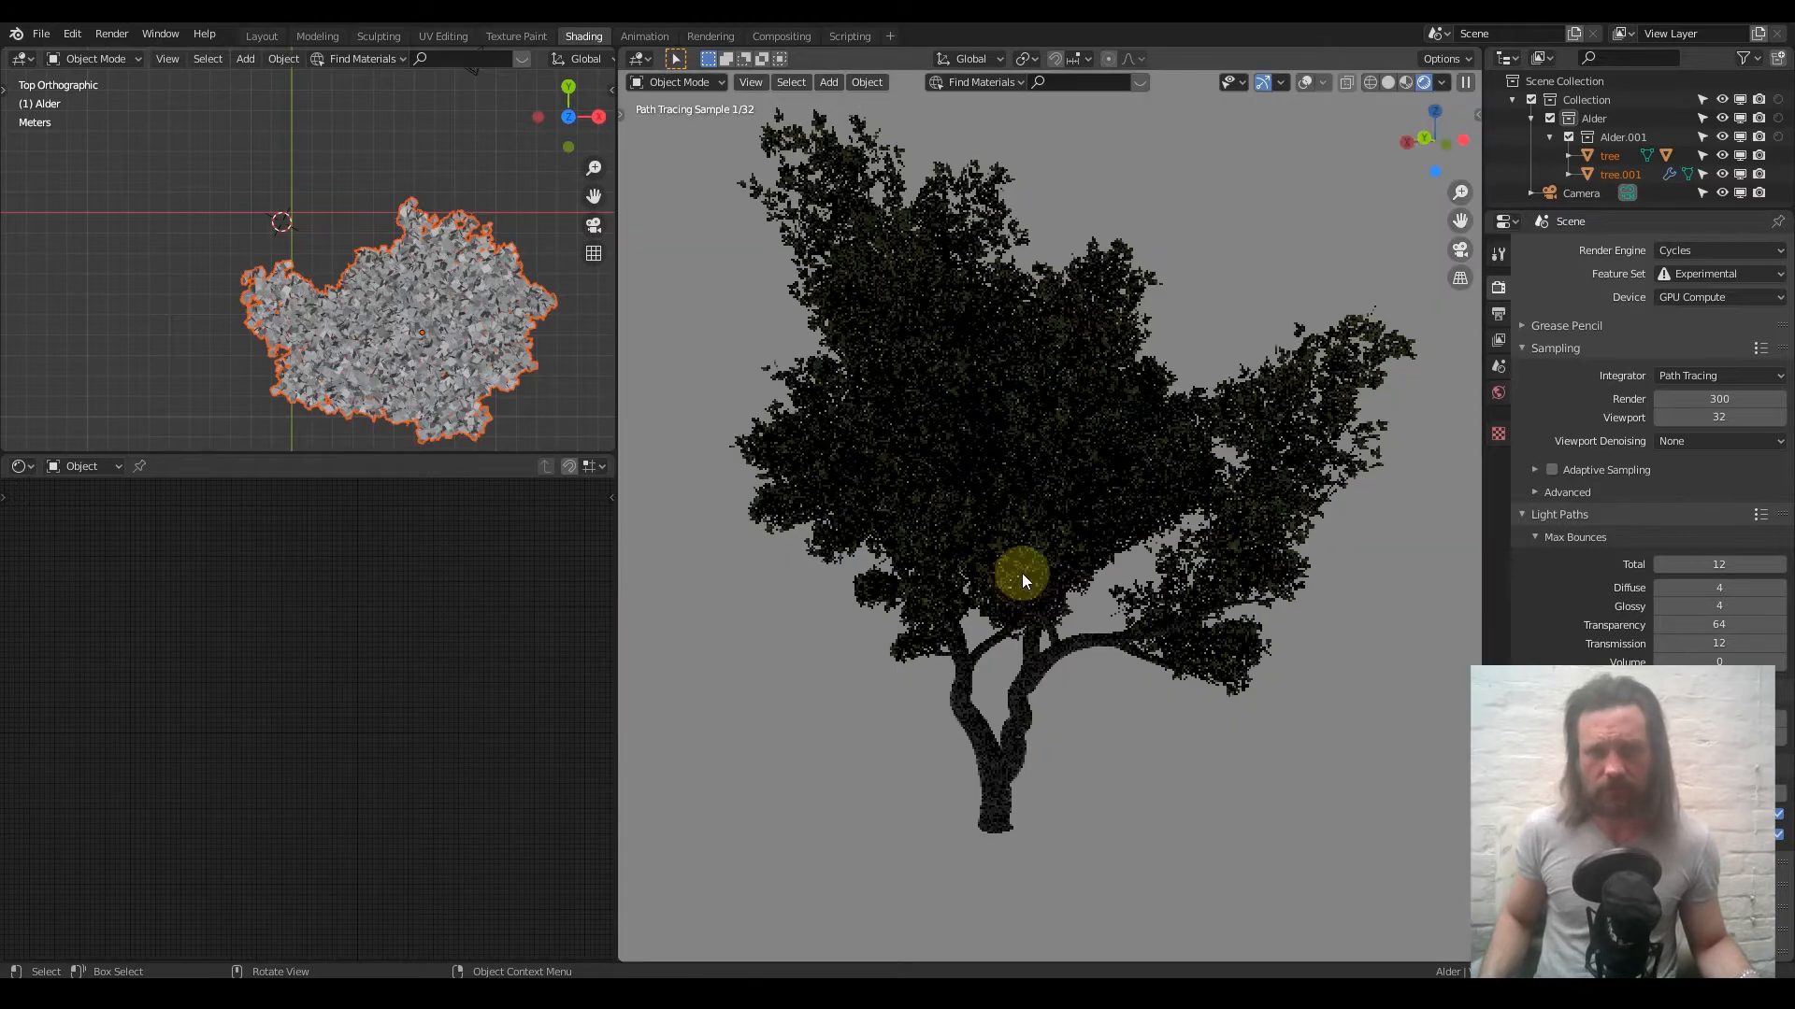
middle_click_drag(1023, 573, 614, 534)
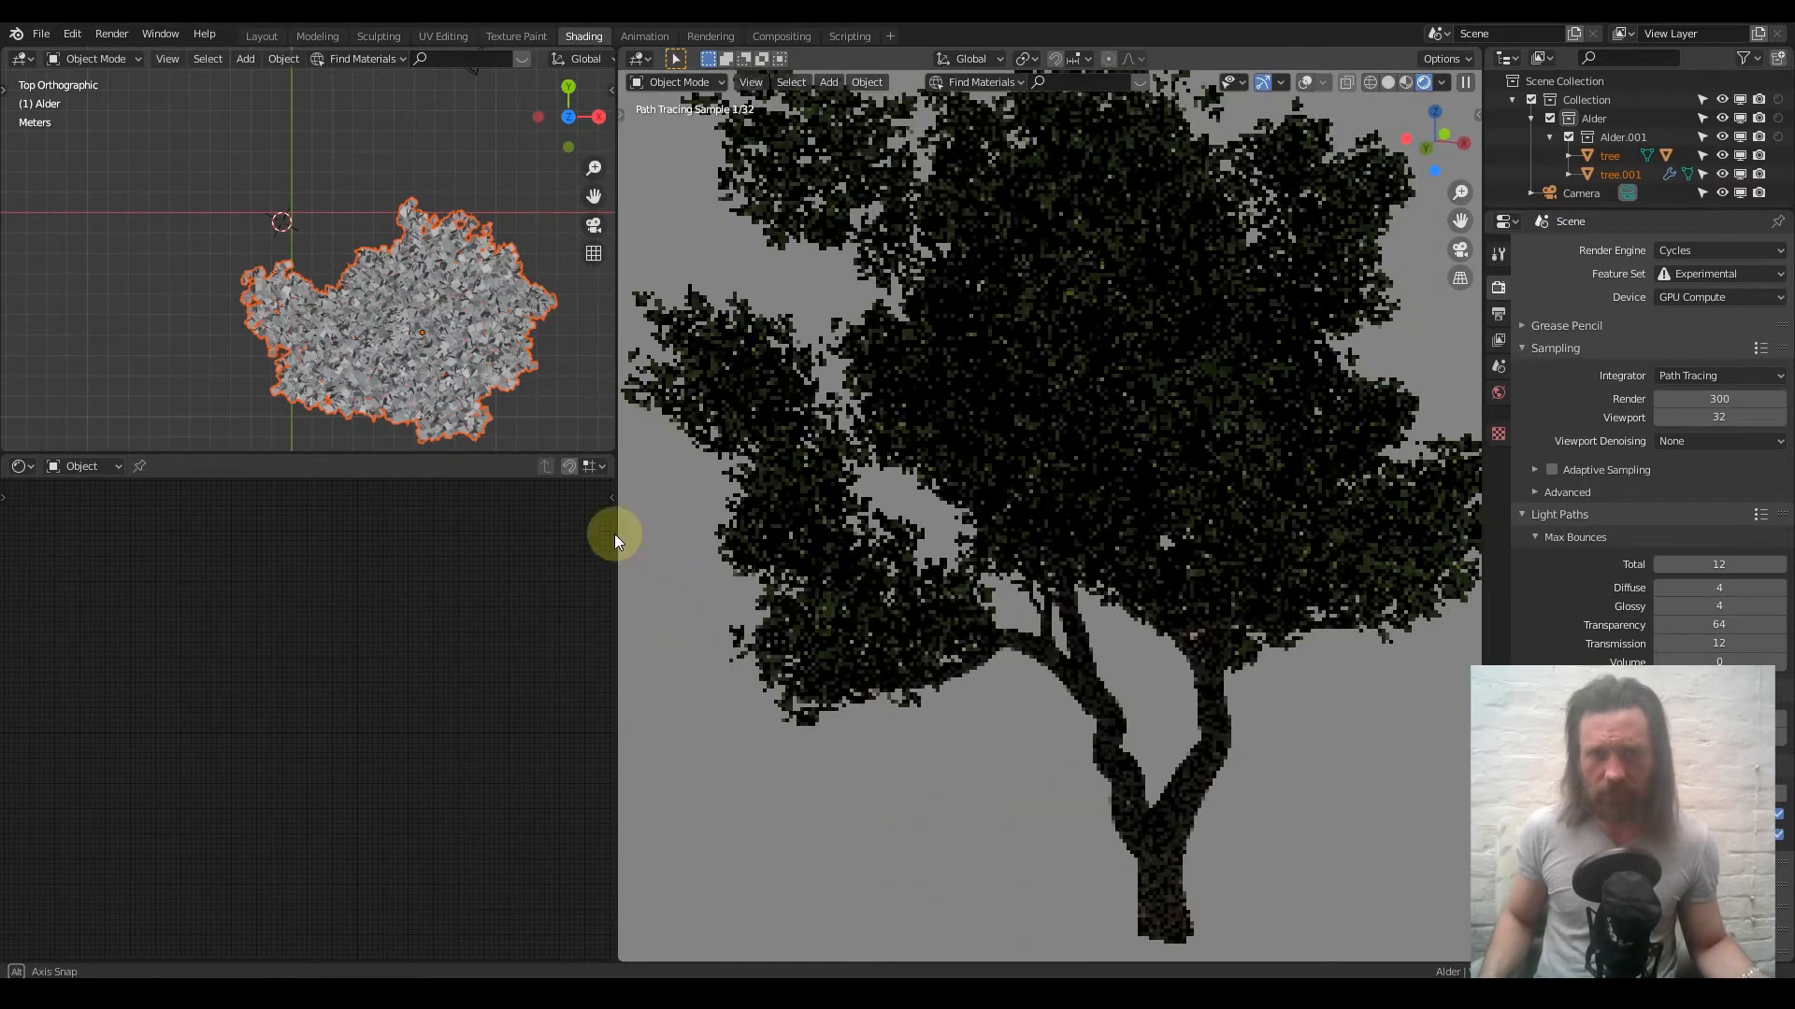
scroll(1663, 172, "down", 1)
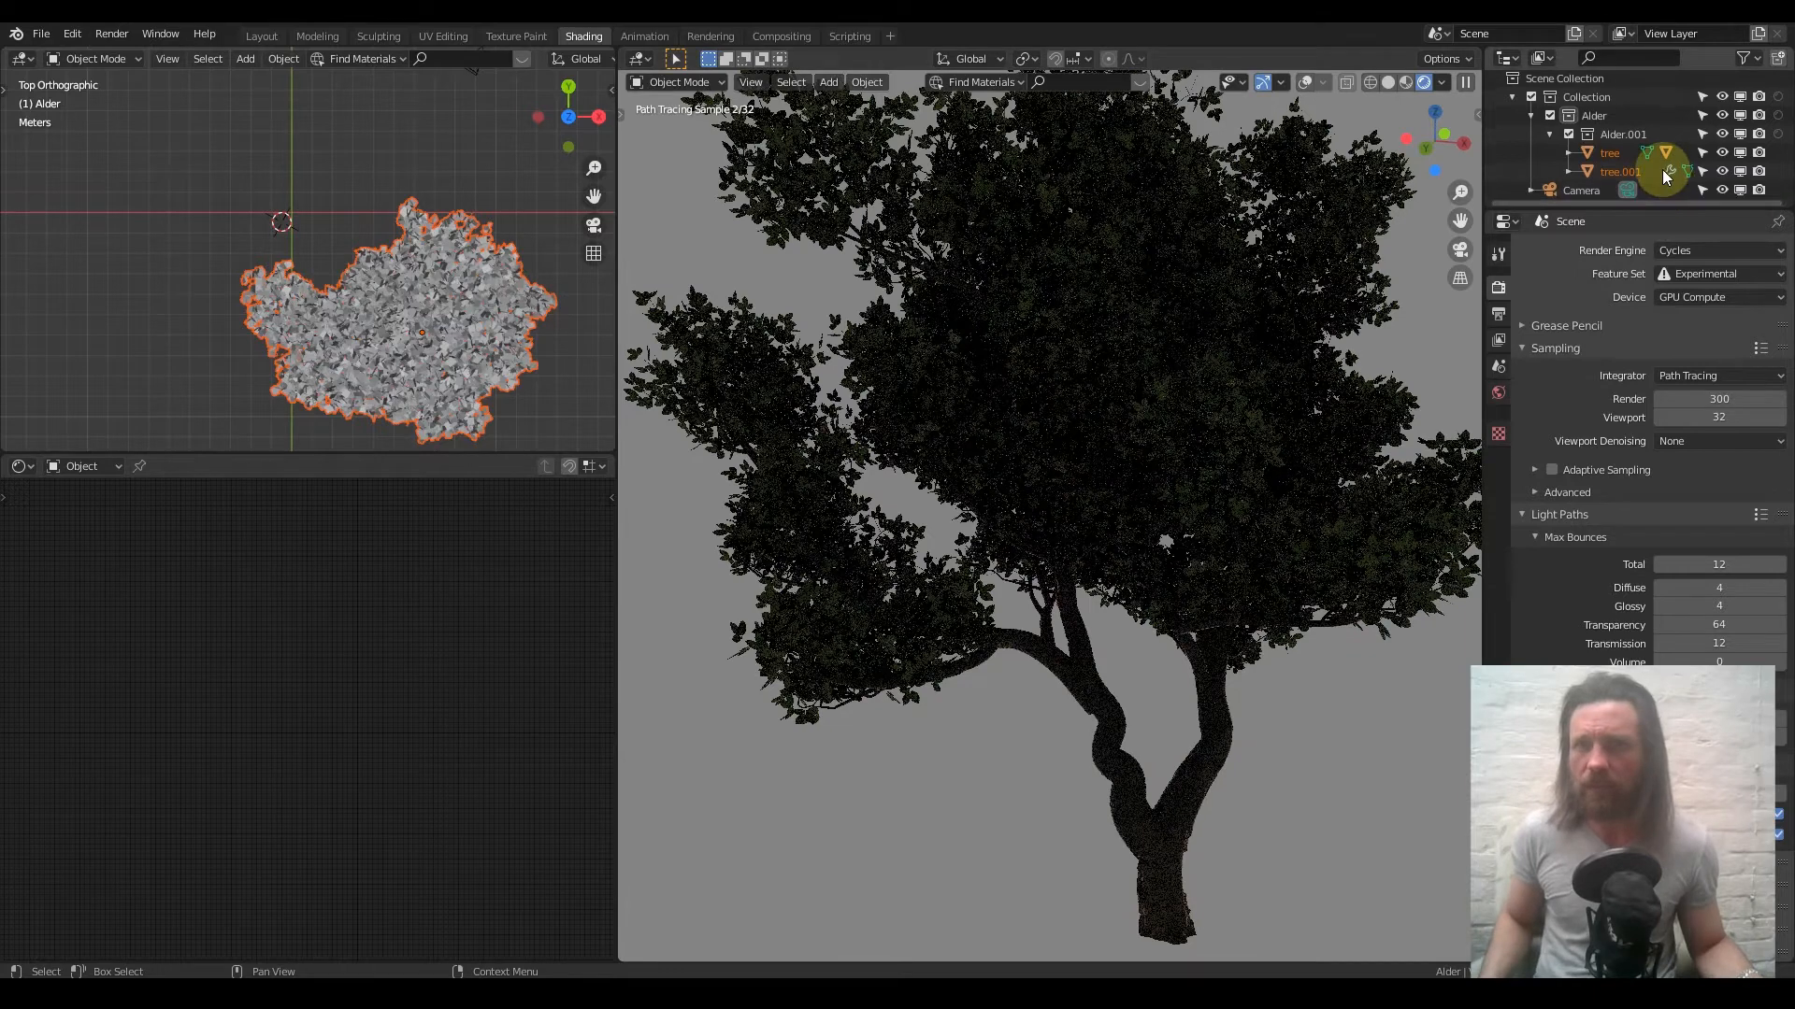
scroll(1161, 517, "down", 2)
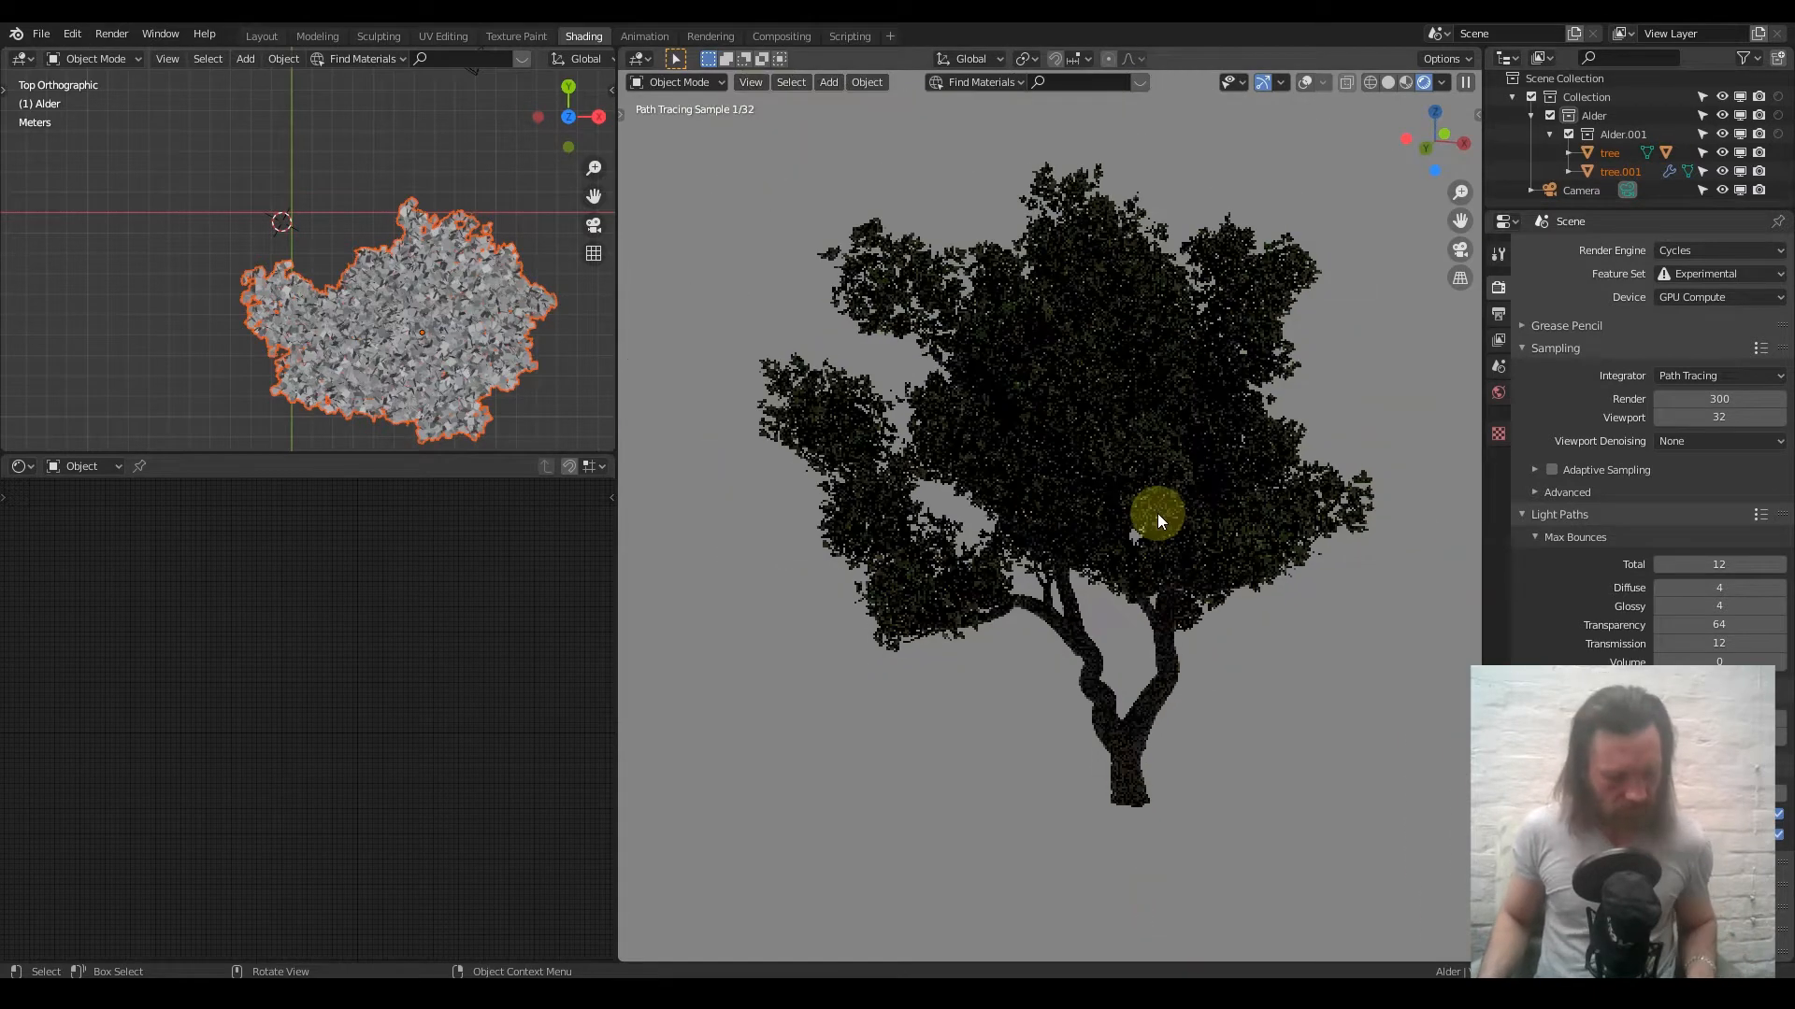
Add a Sun light to the scene and set its strength to 25
key("shift+a")
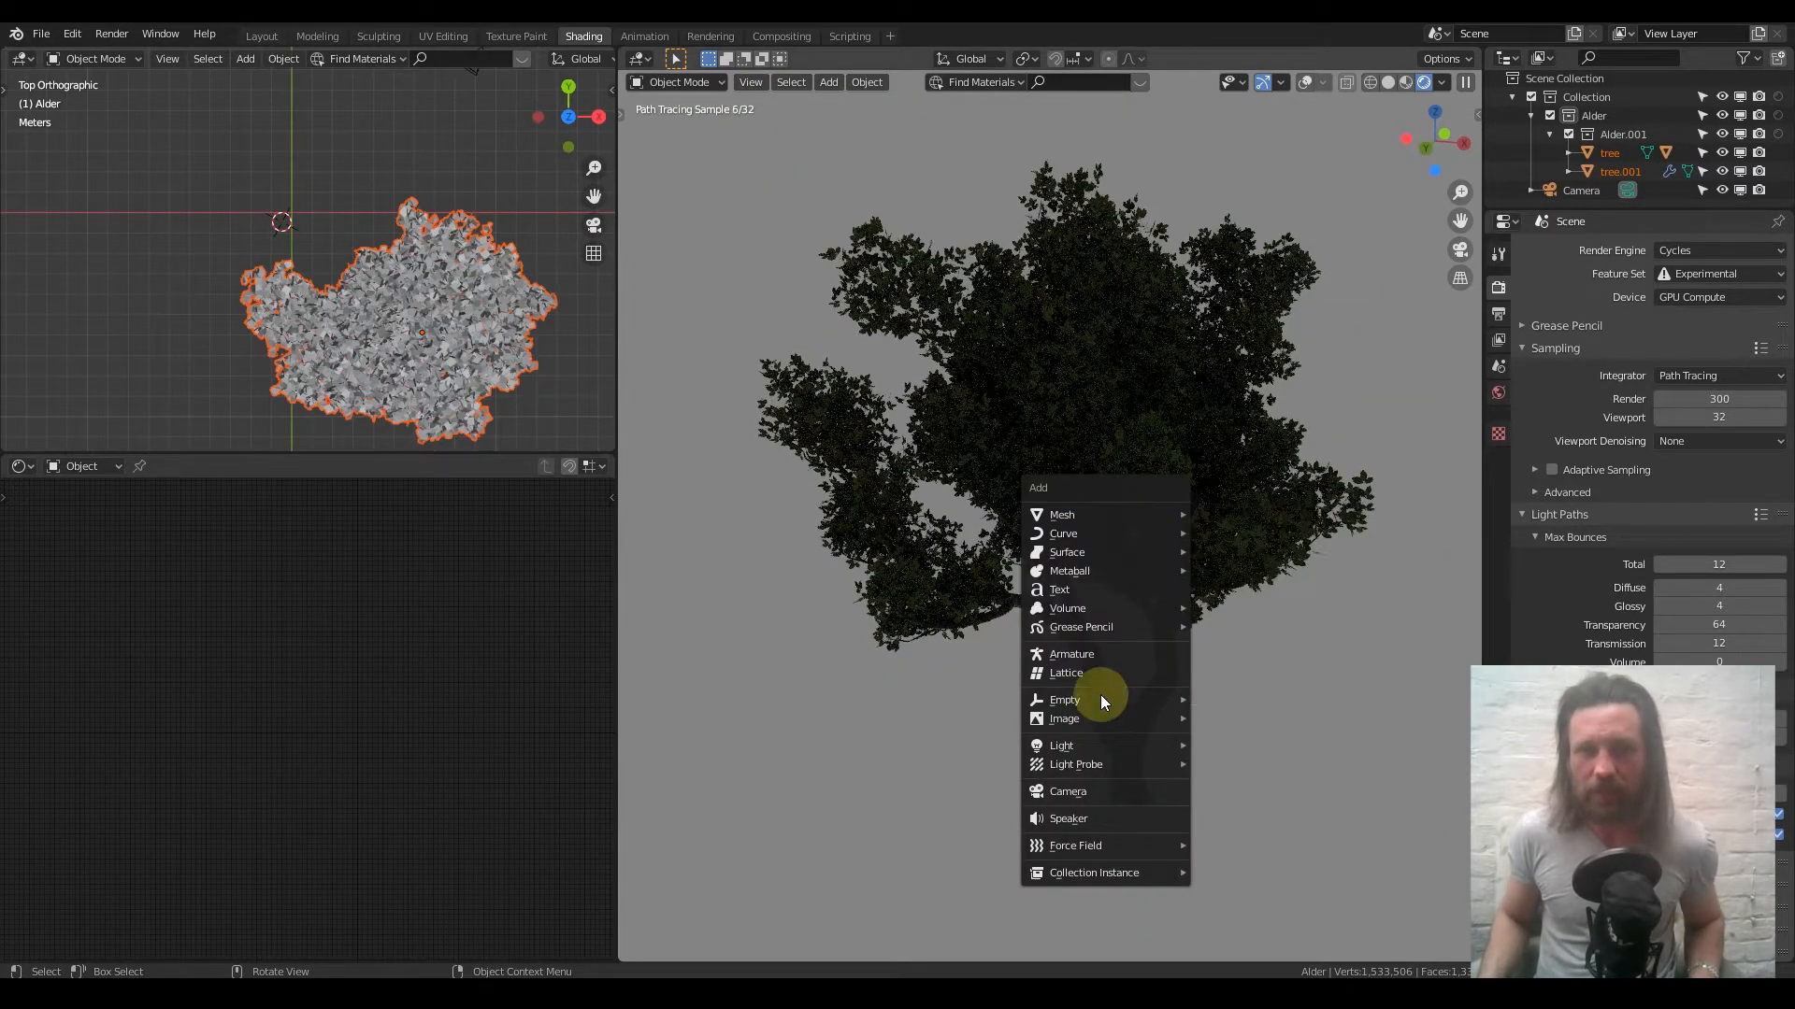
mouse_move(1153, 746)
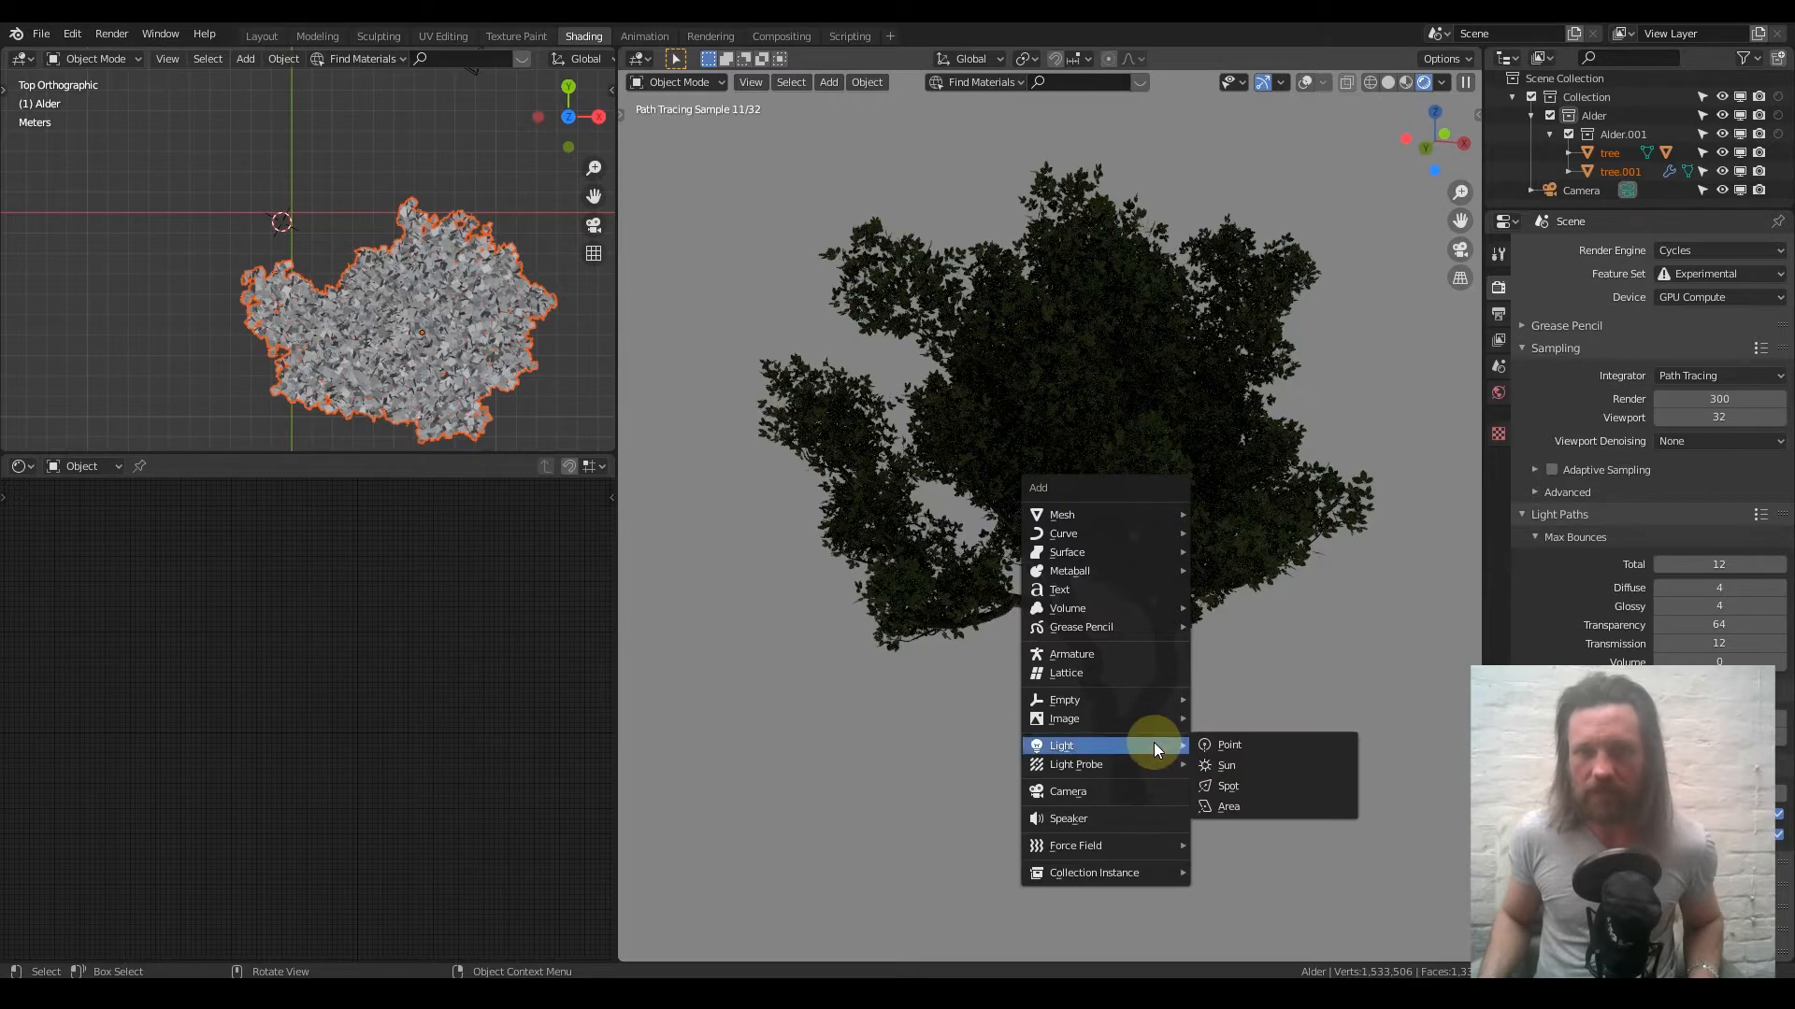
left_click(1275, 764)
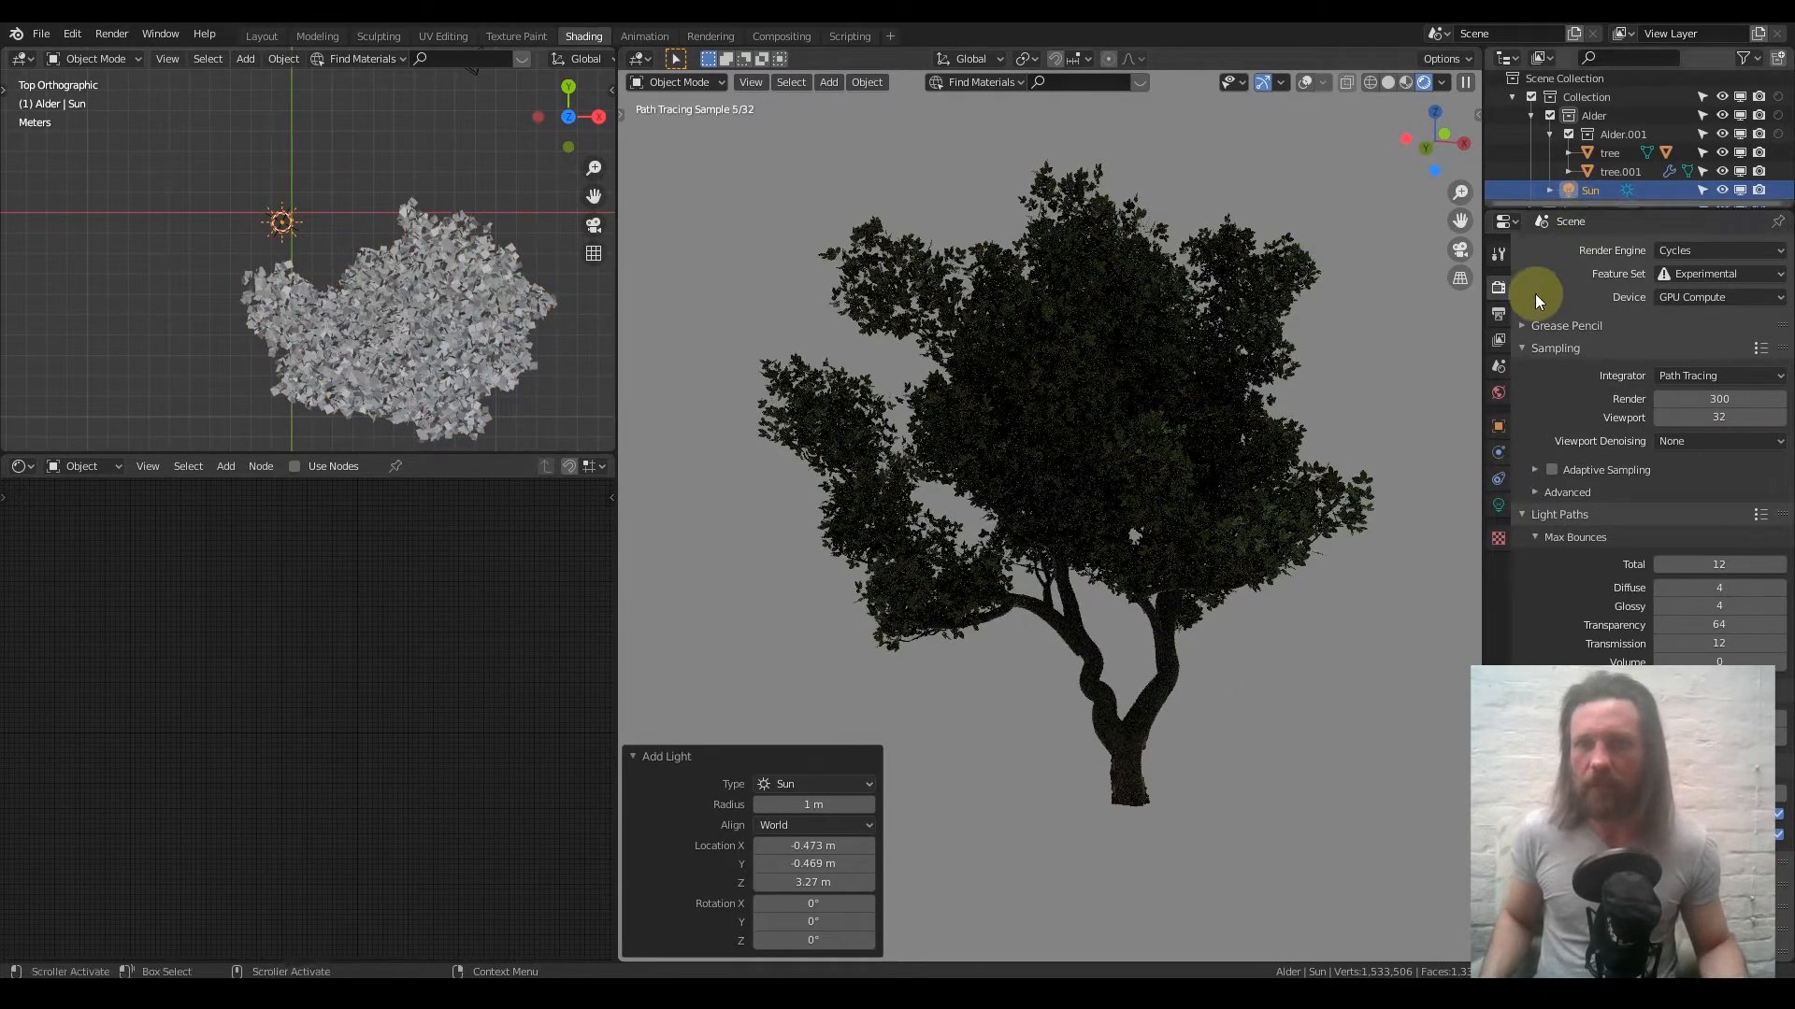
left_click(1498, 506)
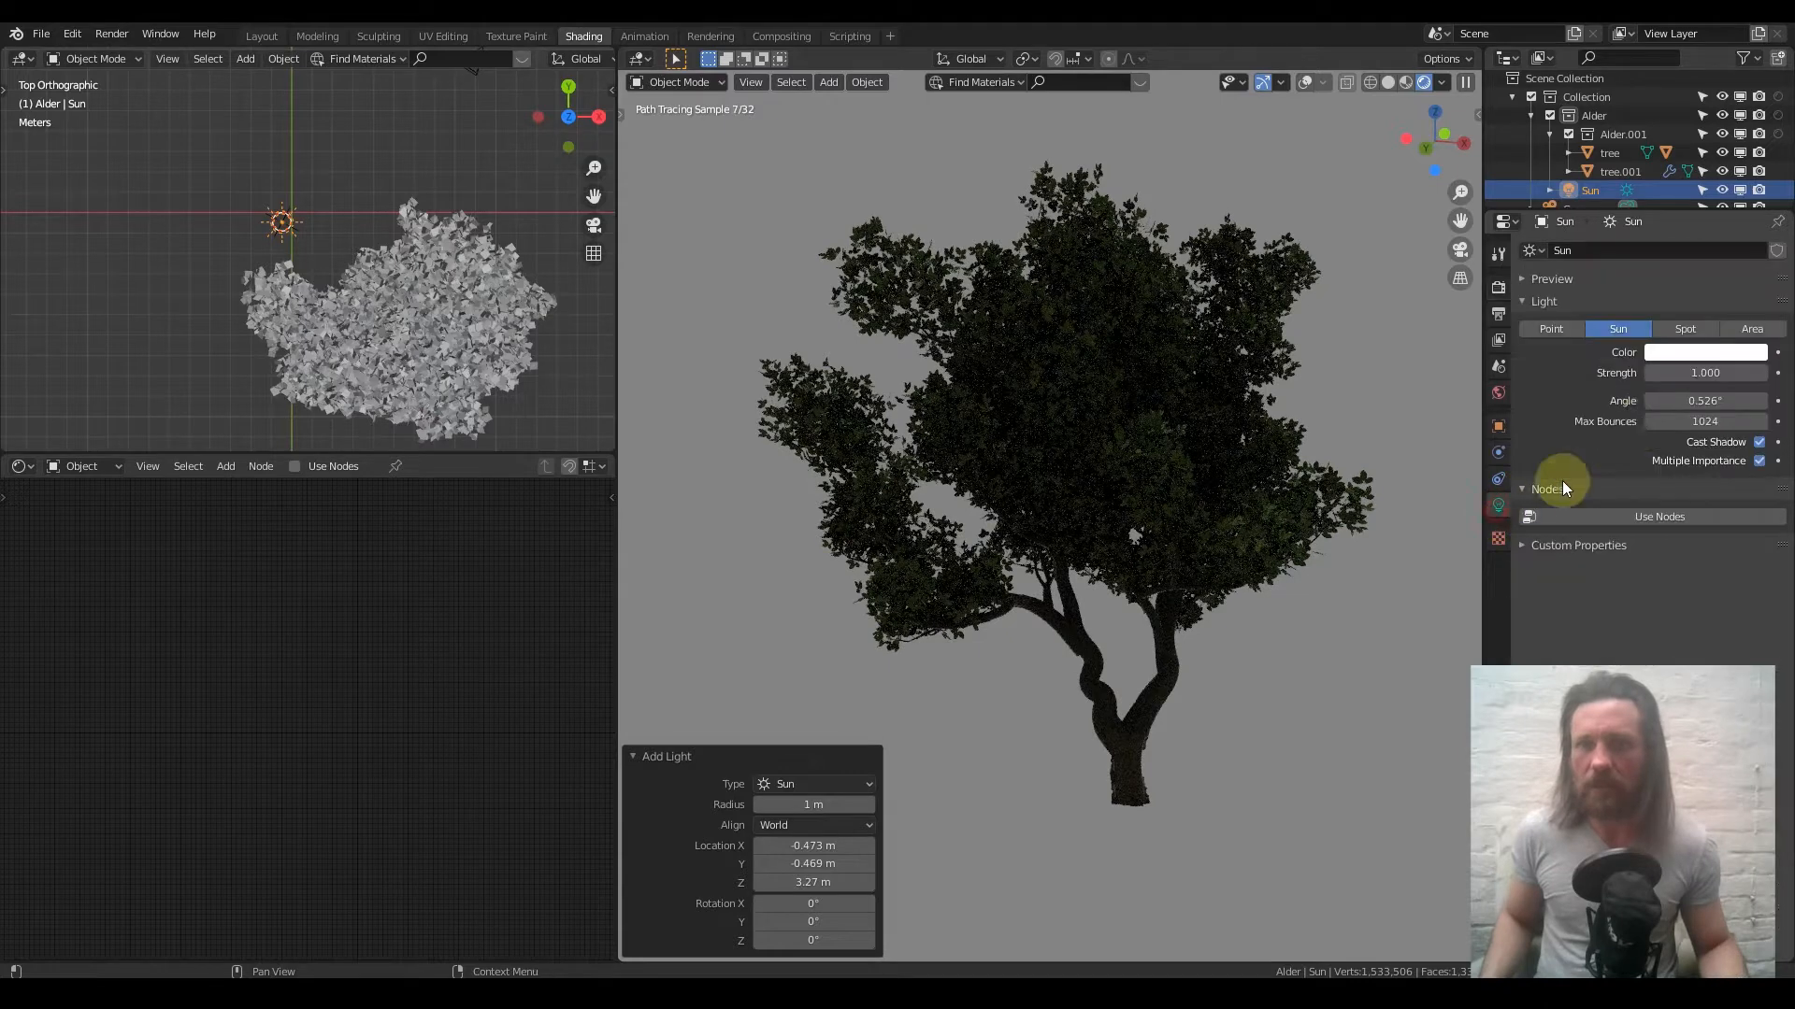
left_click(1678, 372)
type("25")
key("Return")
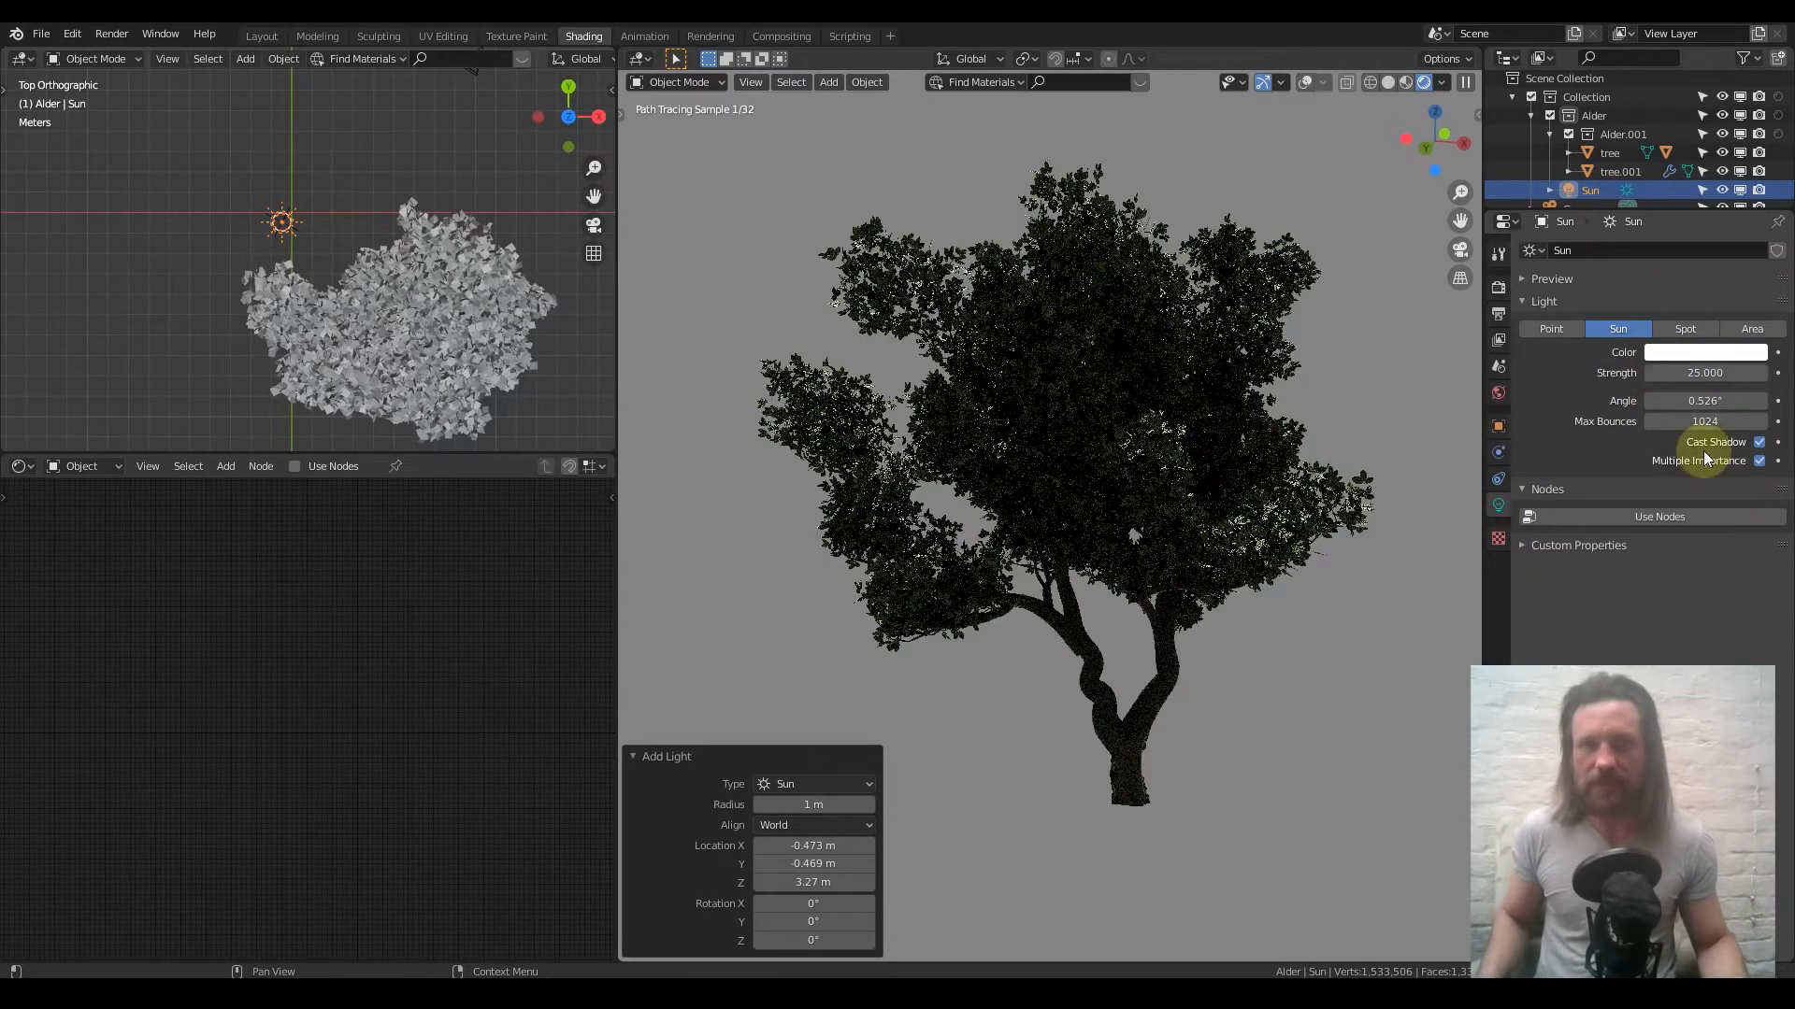
Resize the Sun light freehand and rotate it about -53° in front view to aim it at the tree
middle_click_drag(1252, 428, 1071, 417)
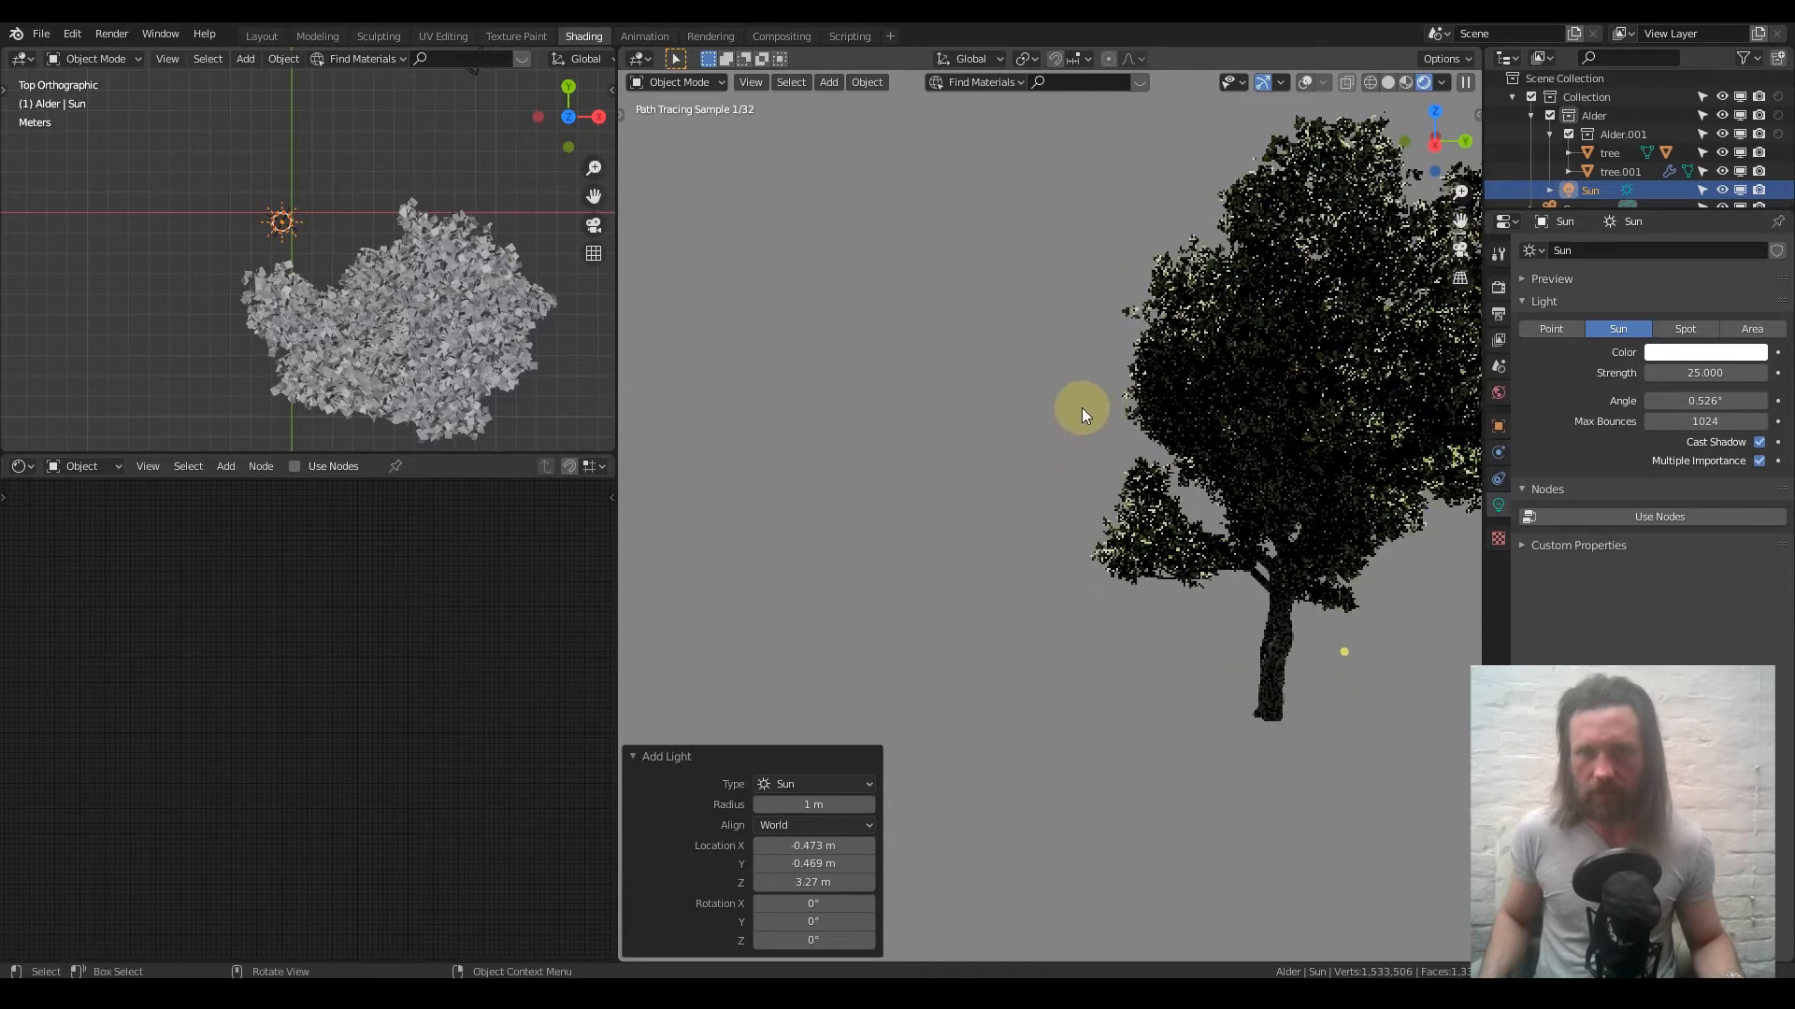
middle_click_drag(1222, 433, 1241, 484)
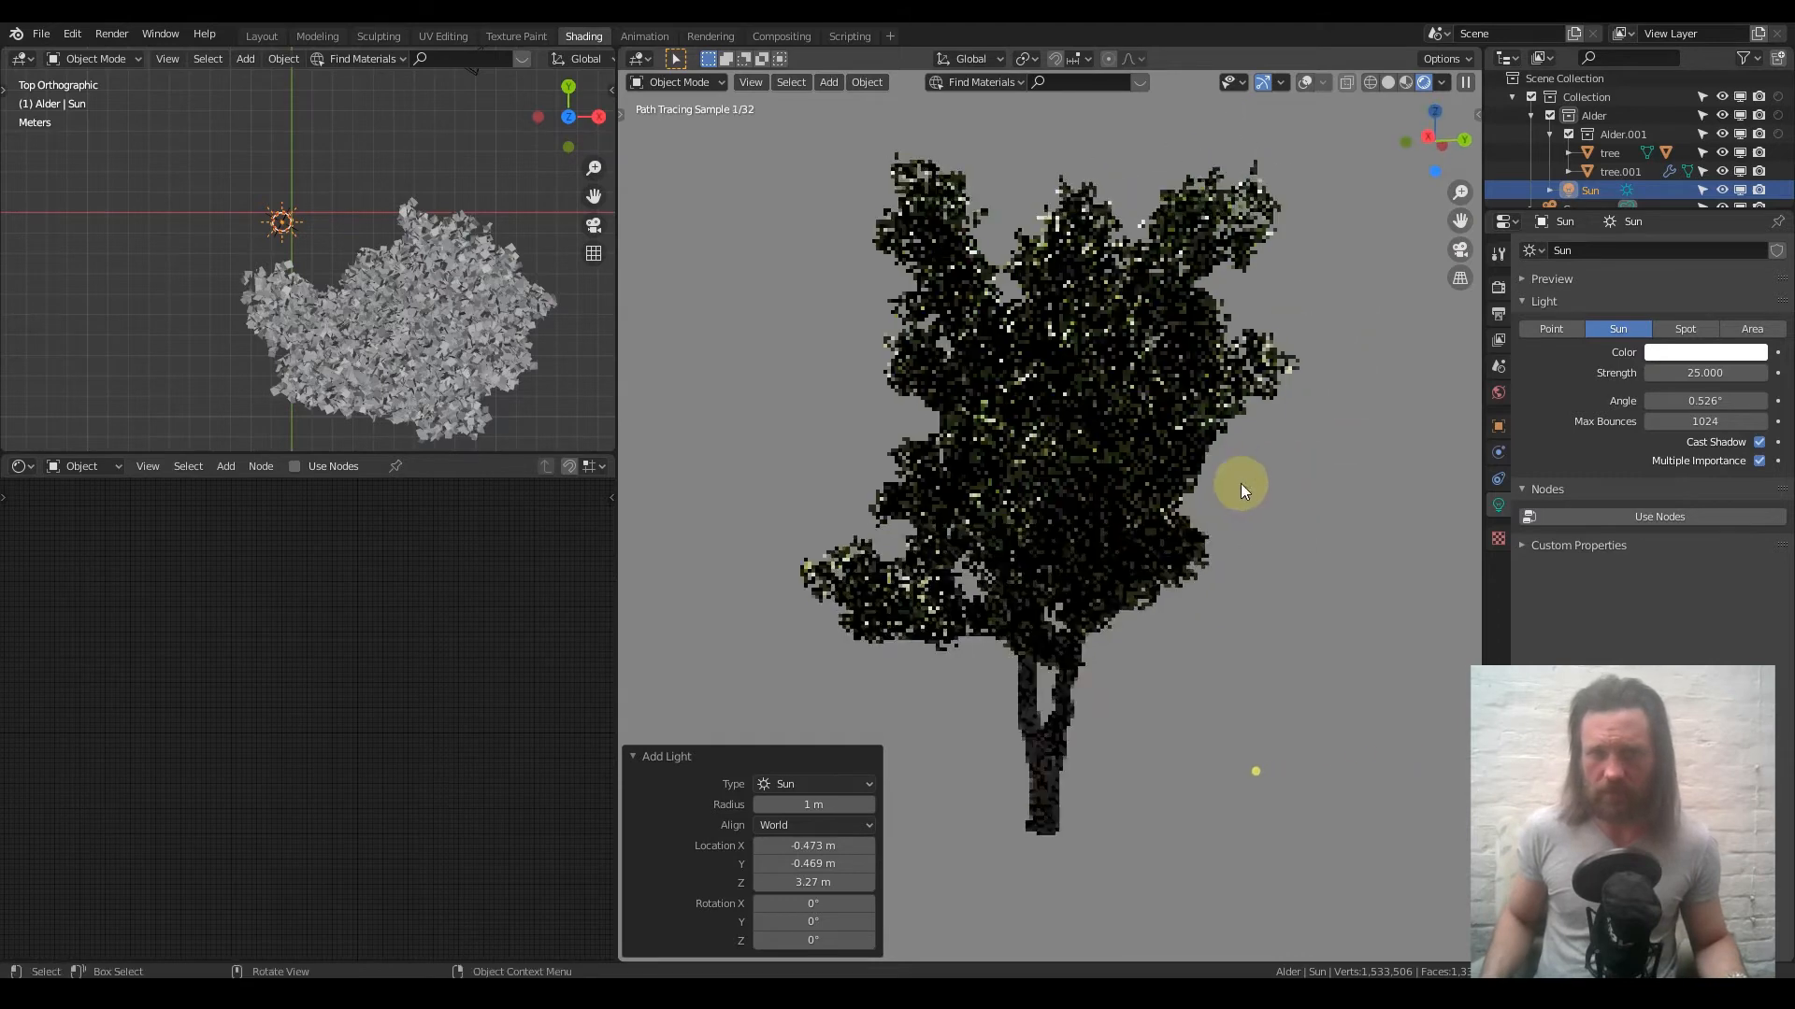
mouse_move(1169, 531)
middle_mouse_down()
mouse_move(1140, 529)
mouse_move(1041, 608)
mouse_move(983, 601)
mouse_move(1070, 736)
mouse_move(1070, 580)
mouse_move(1212, 588)
middle_mouse_up()
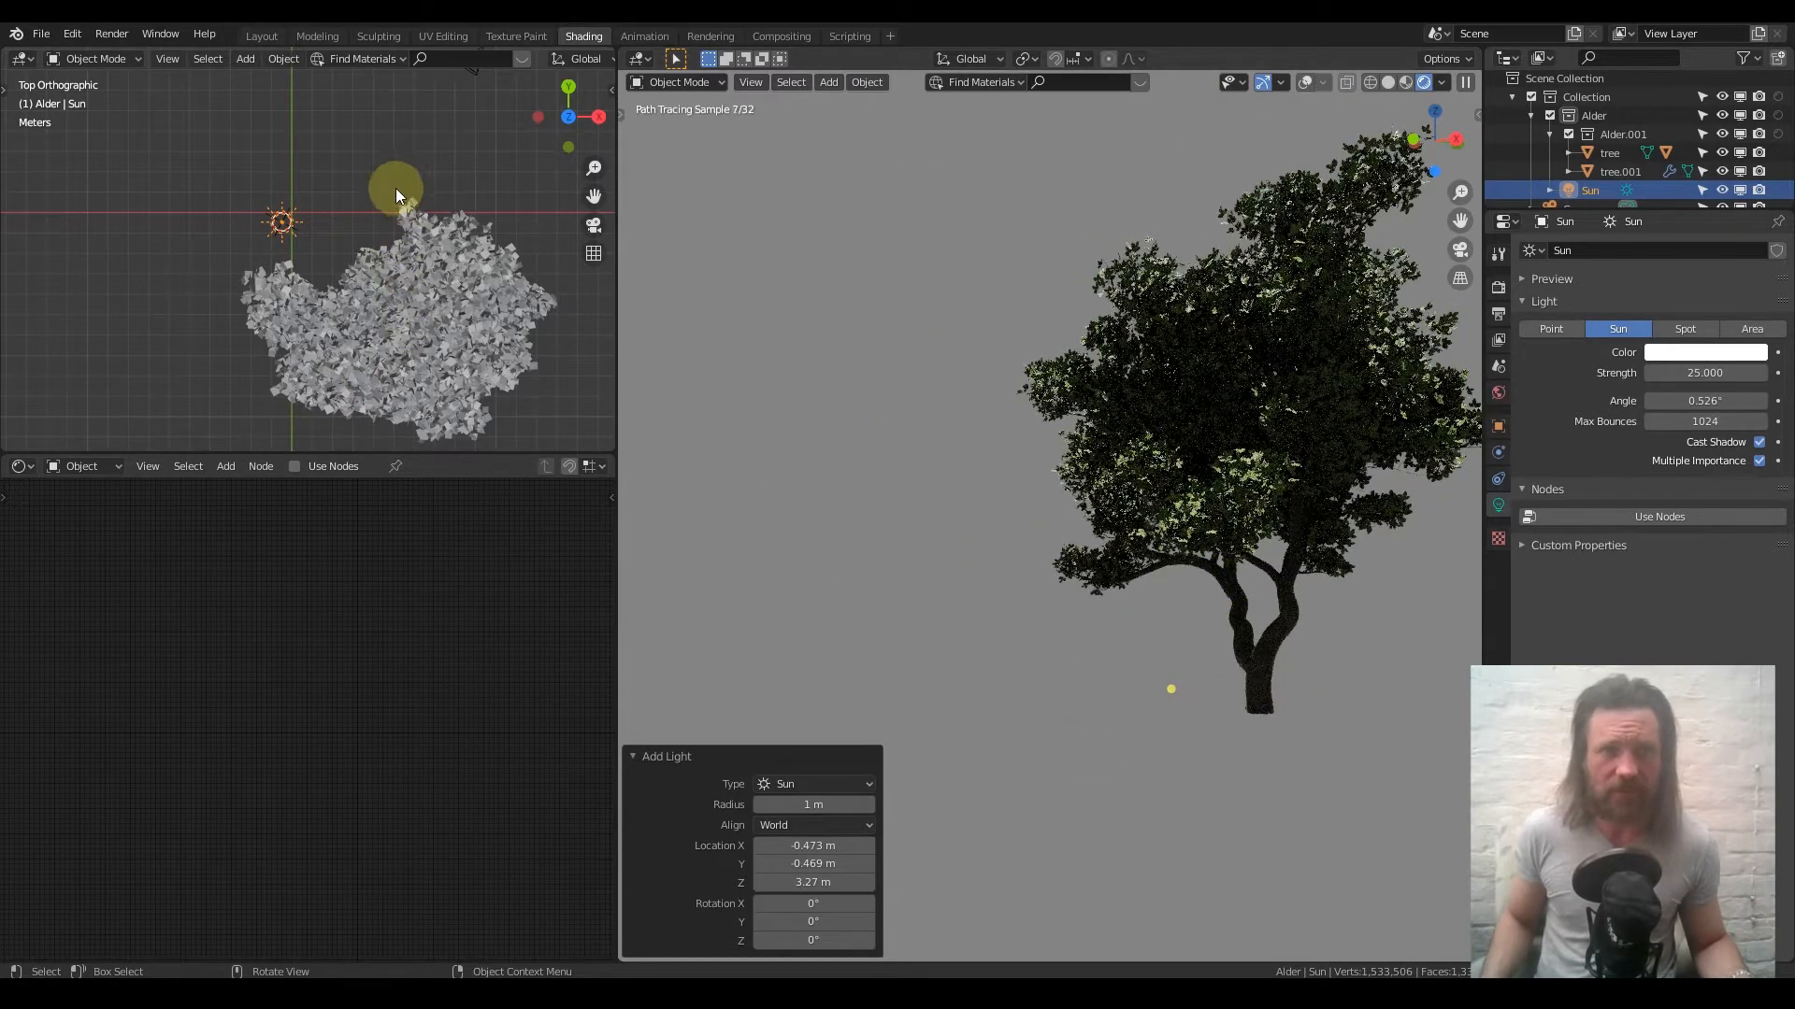
key("s")
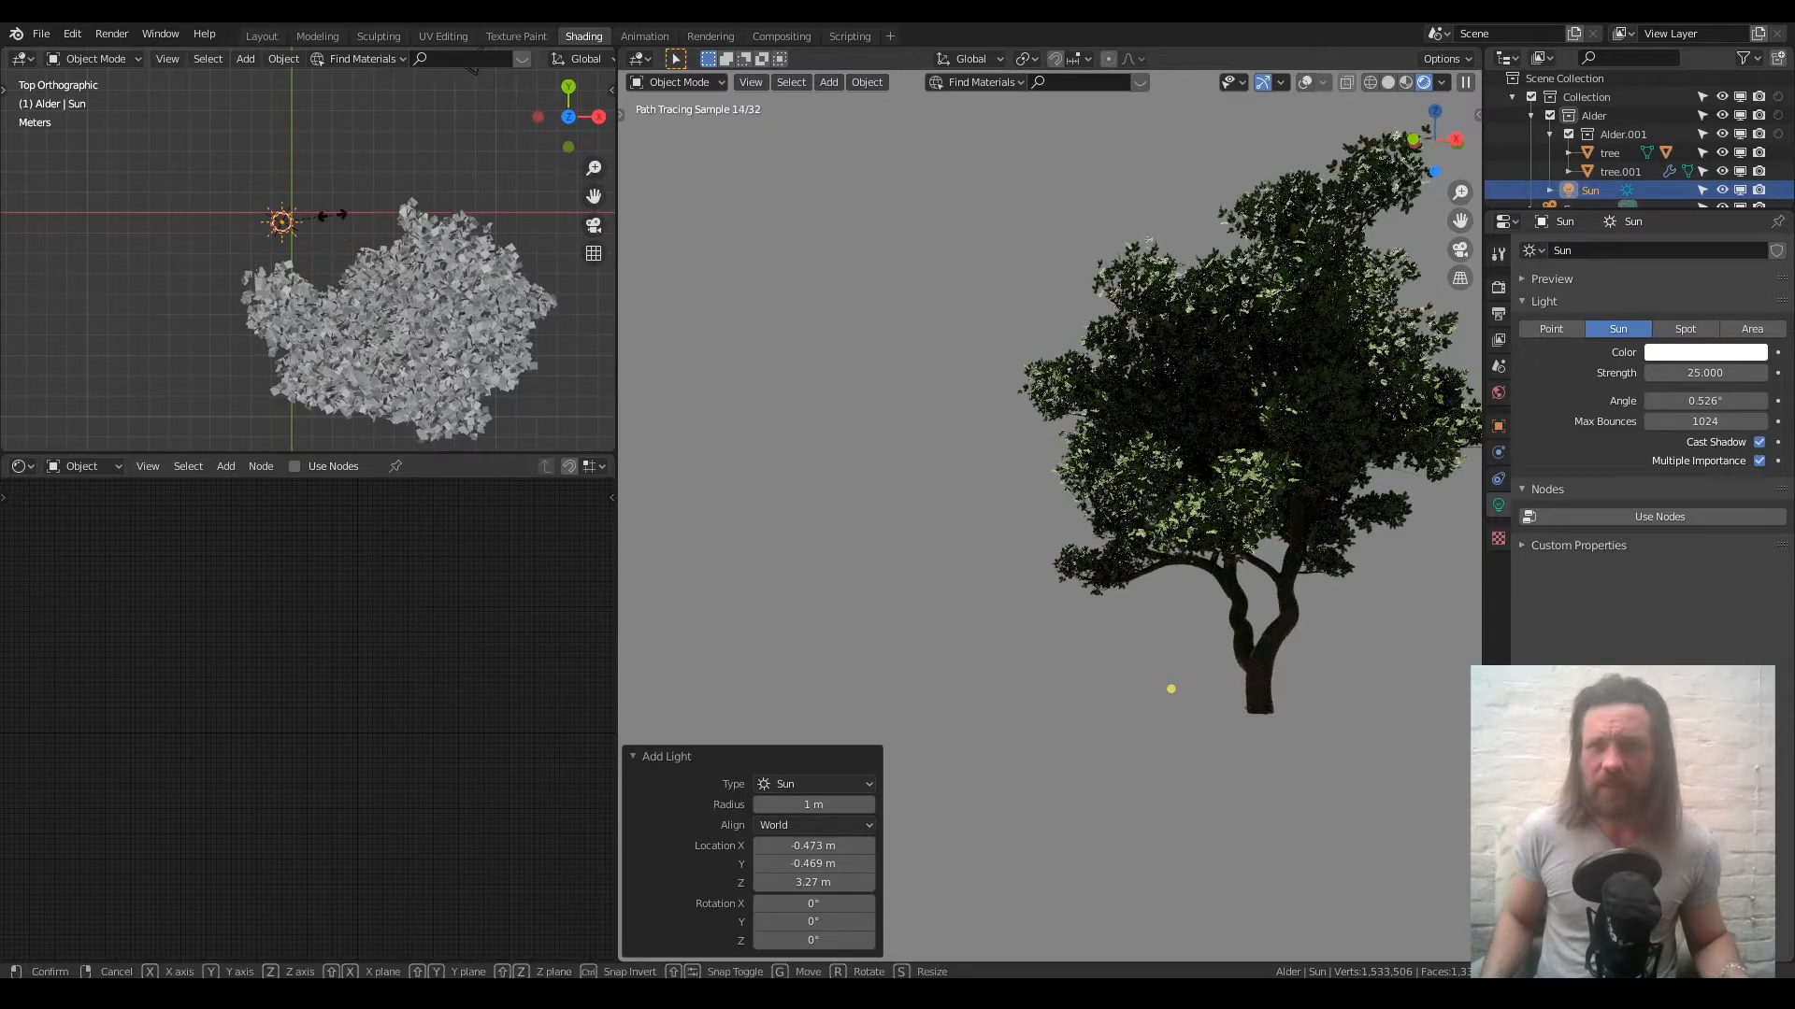
left_click(228, 217)
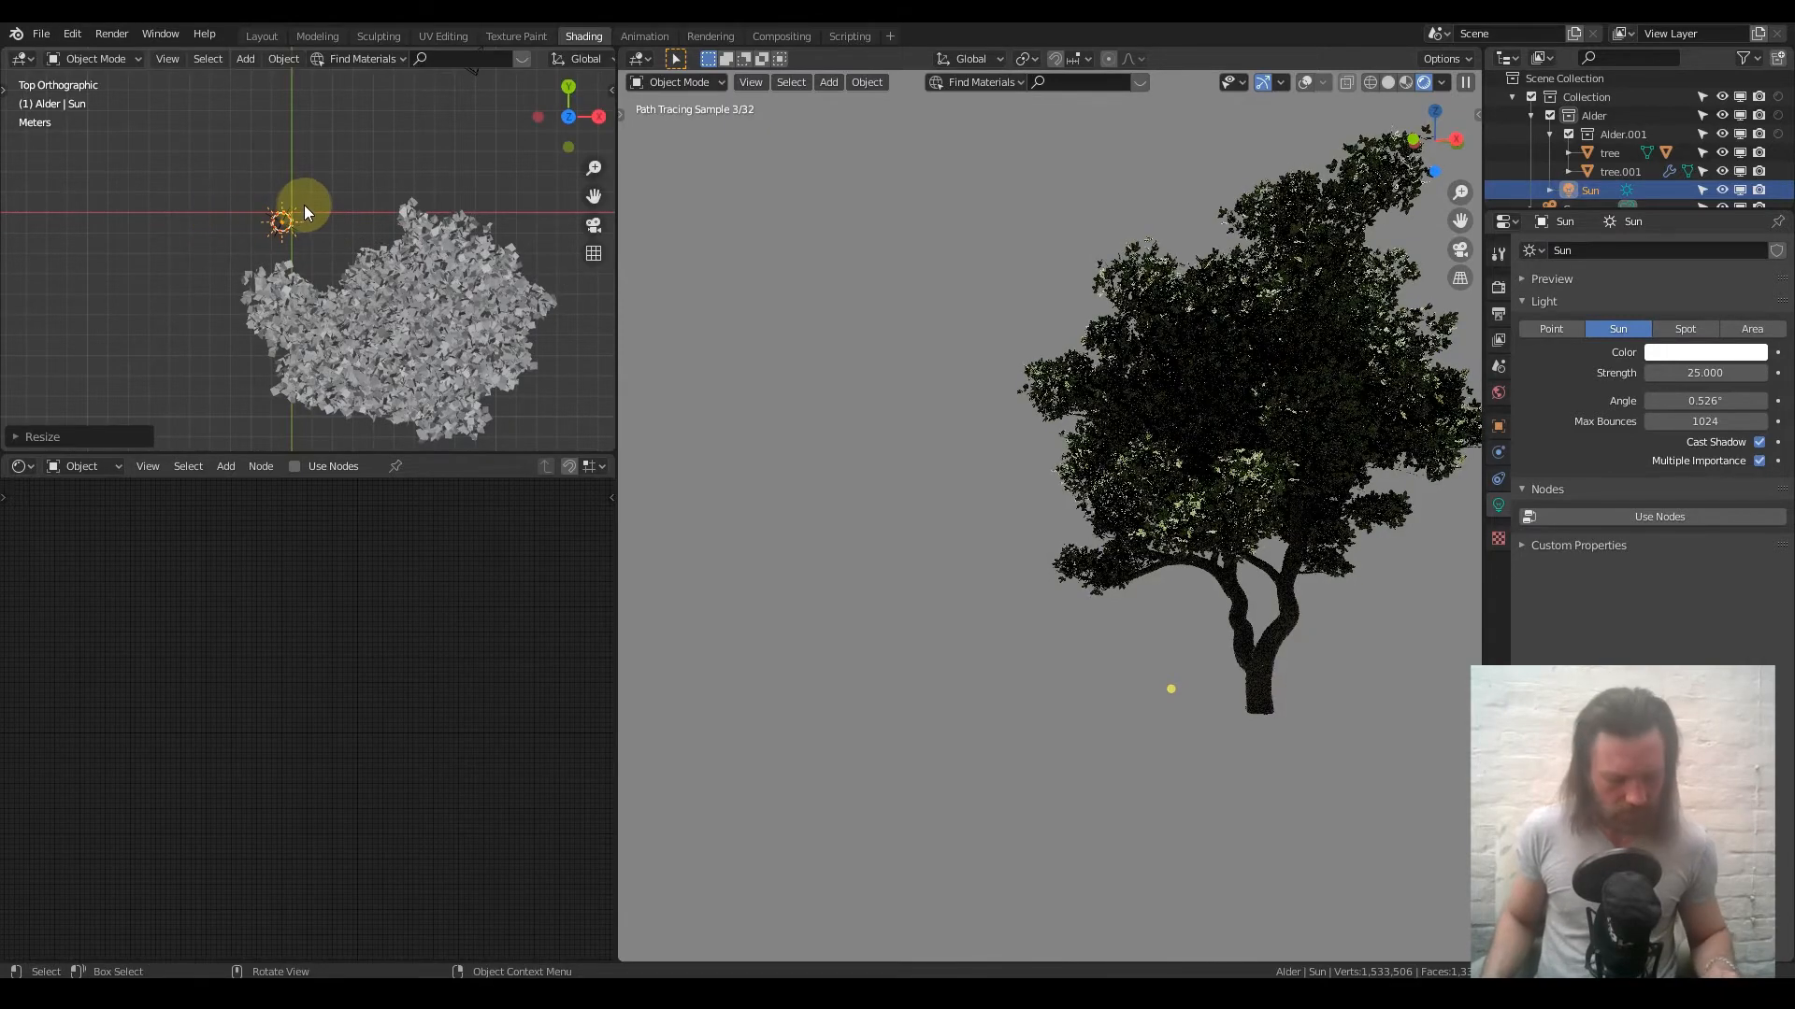
key("KP_1")
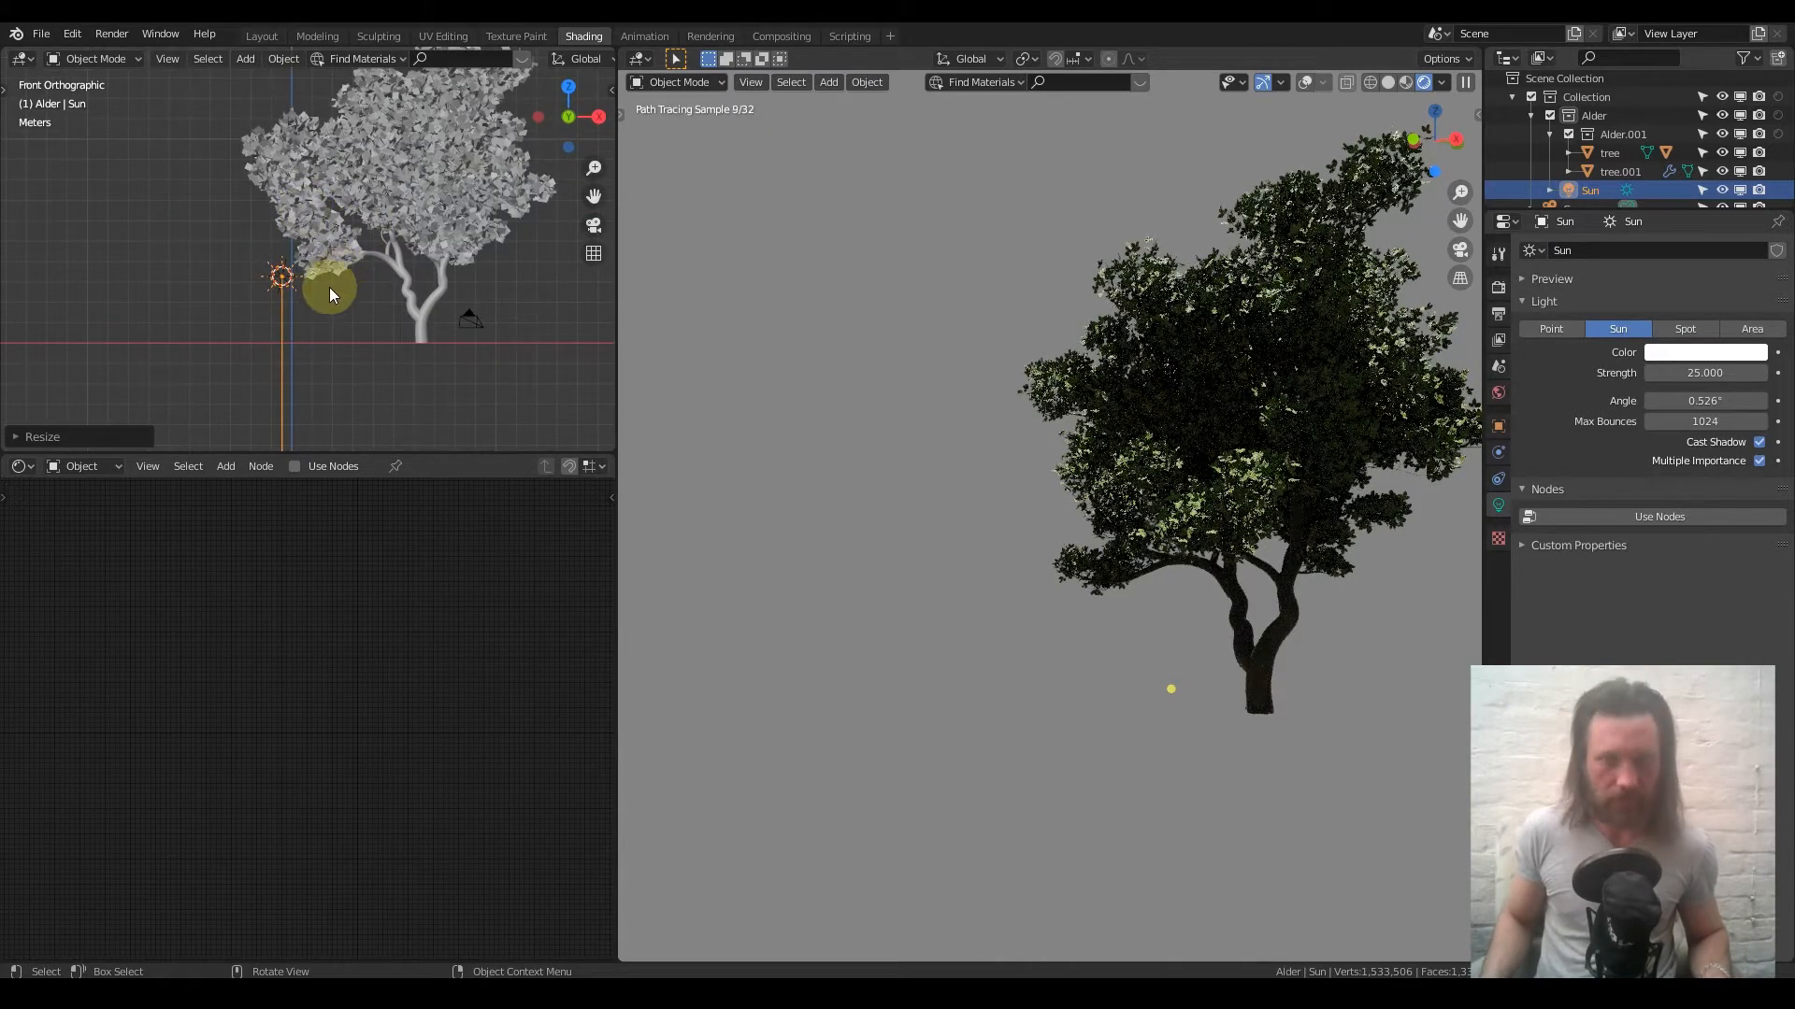
key("r")
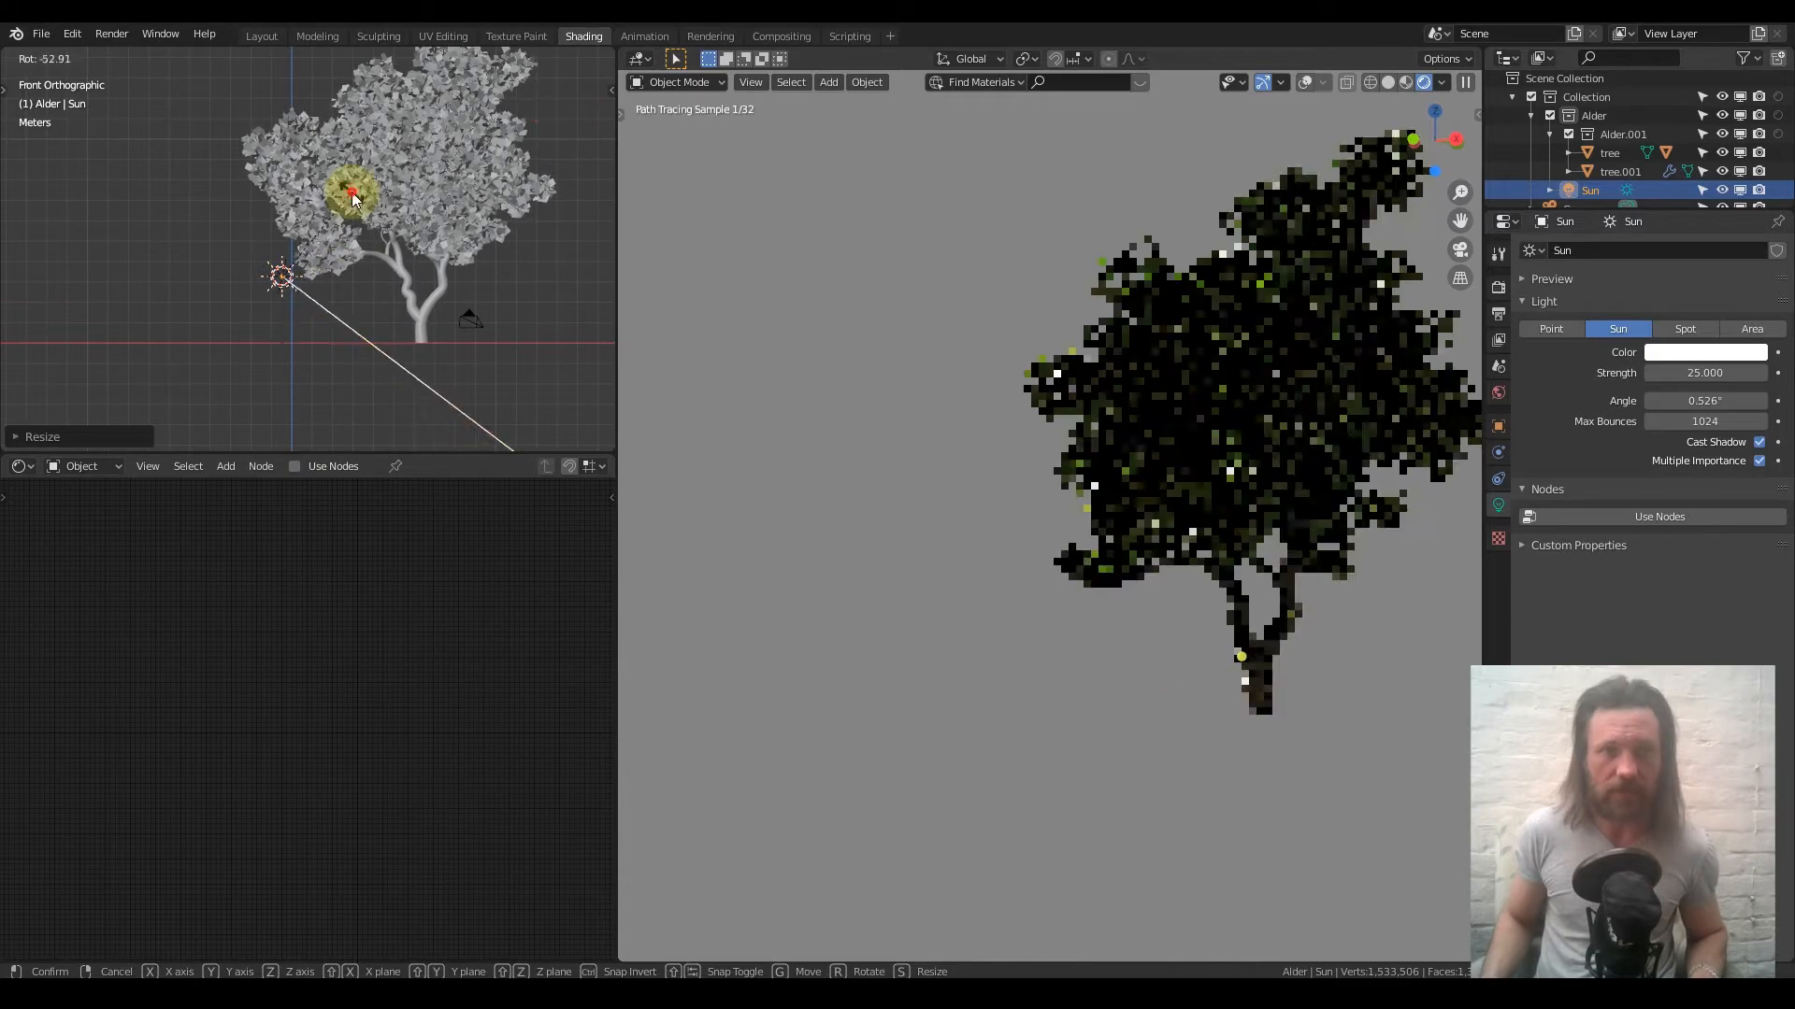
left_click(353, 199)
Check the sunlit tree from other angles, select its leaves object and switch the viewport to solid shading
middle_click_drag(1320, 422, 906, 360)
middle_click_drag(1062, 561, 1122, 498)
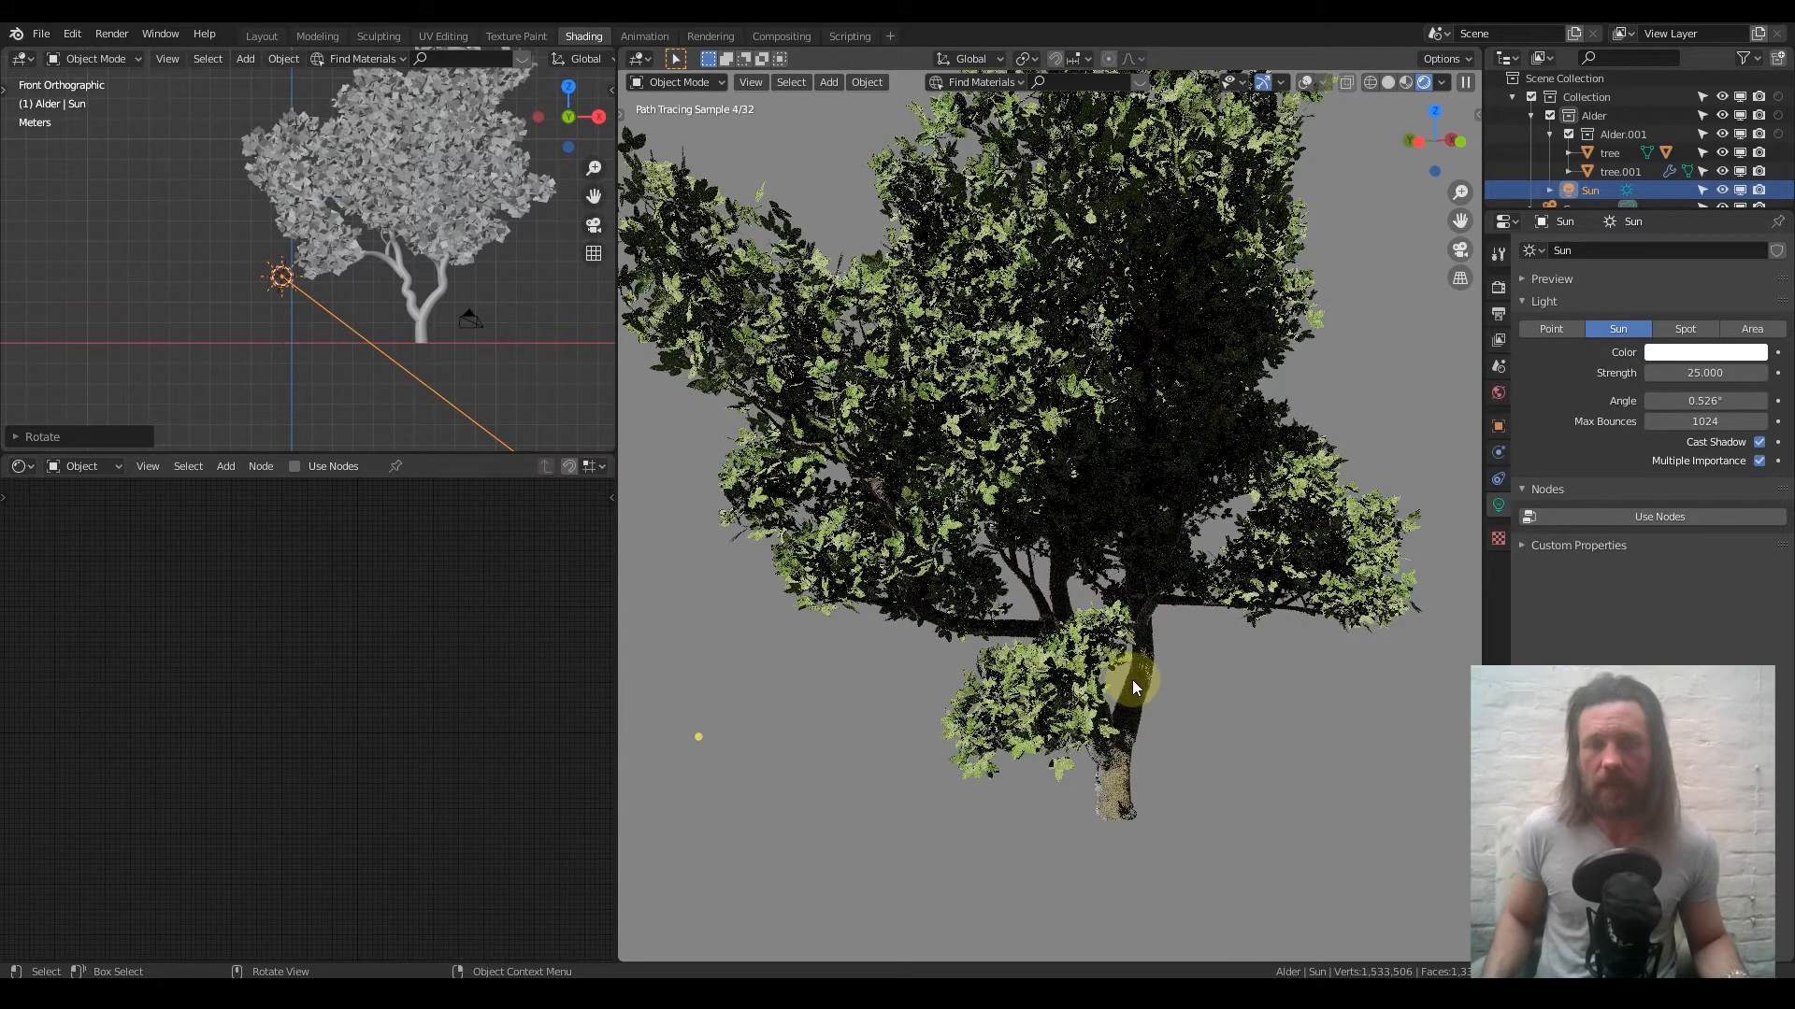
middle_click_drag(1095, 730, 1073, 586)
left_click(1073, 586)
left_click(1387, 87)
Align the active camera to a view of the tree's trunk and lower branches
middle_click_drag(1165, 520, 1198, 533)
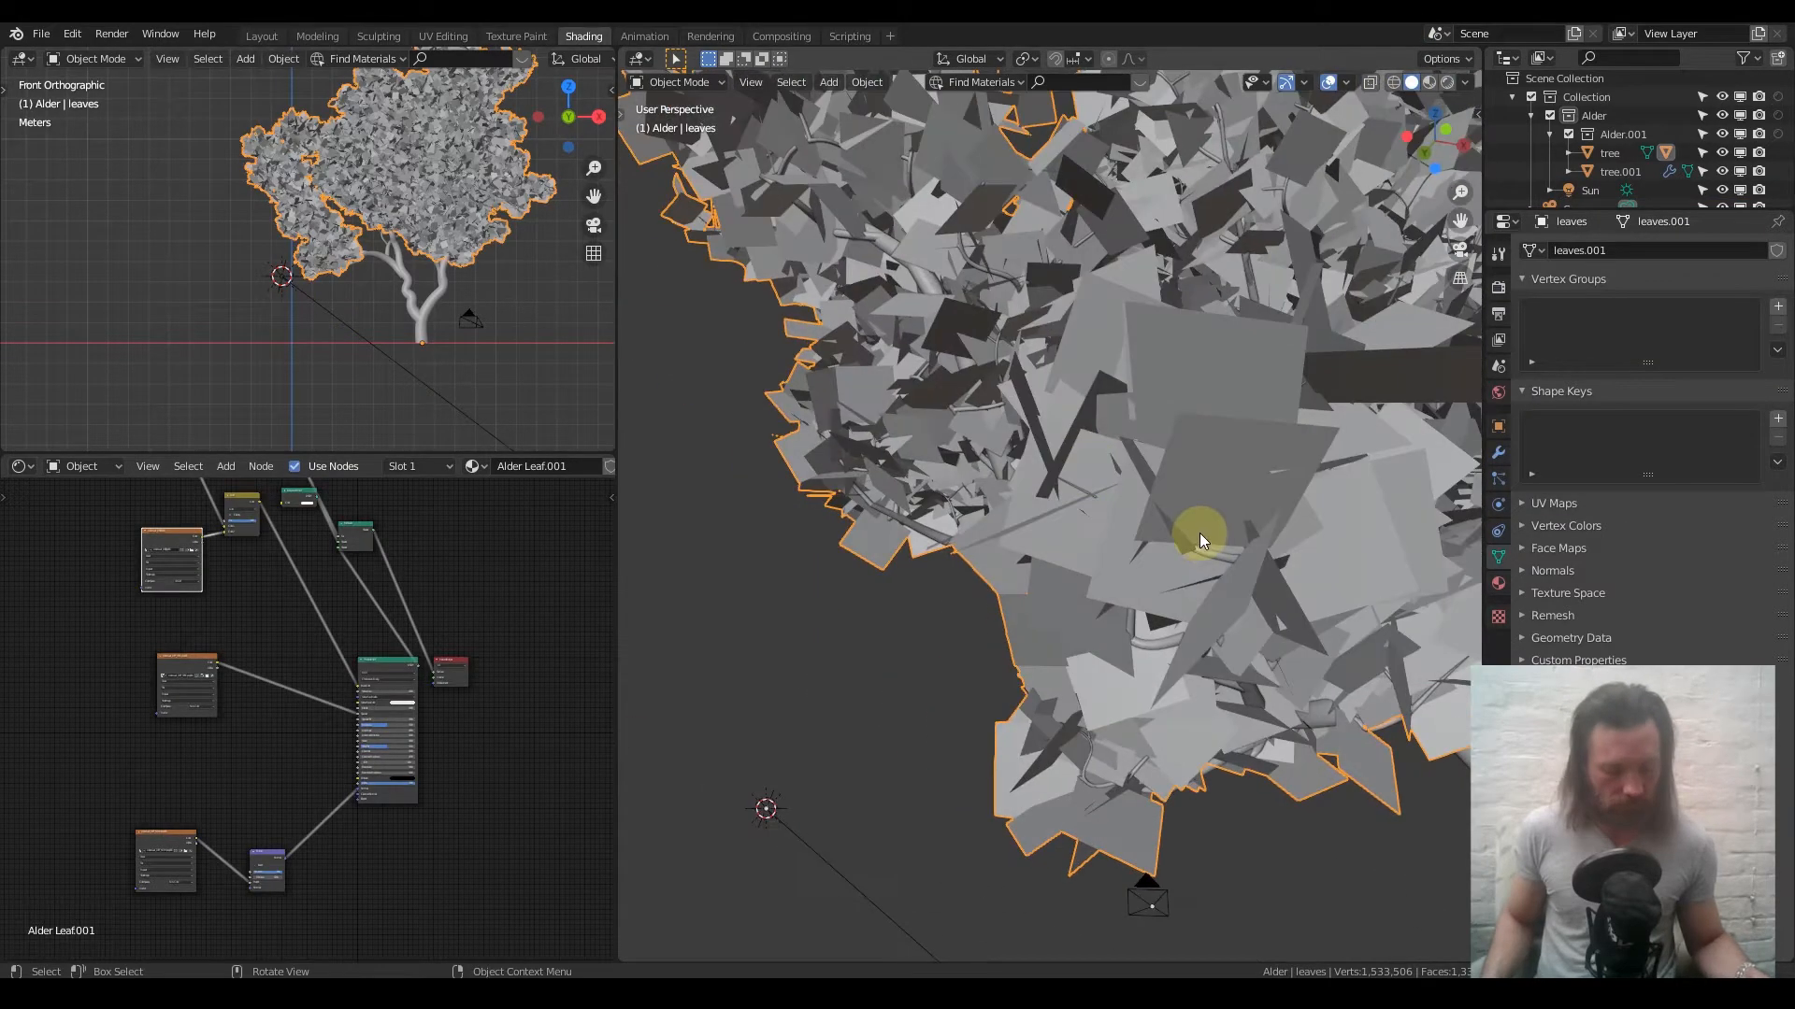
scroll(1200, 536, "down", 6)
mouse_move(1223, 593)
middle_mouse_down("shift")
mouse_move(1091, 411)
mouse_move(1113, 452)
mouse_move(1081, 474)
mouse_move(1230, 593)
middle_mouse_up("shift")
scroll(1107, 416, "up", 2)
scroll(1107, 417, "up", 2)
scroll(1075, 458, "down", 1)
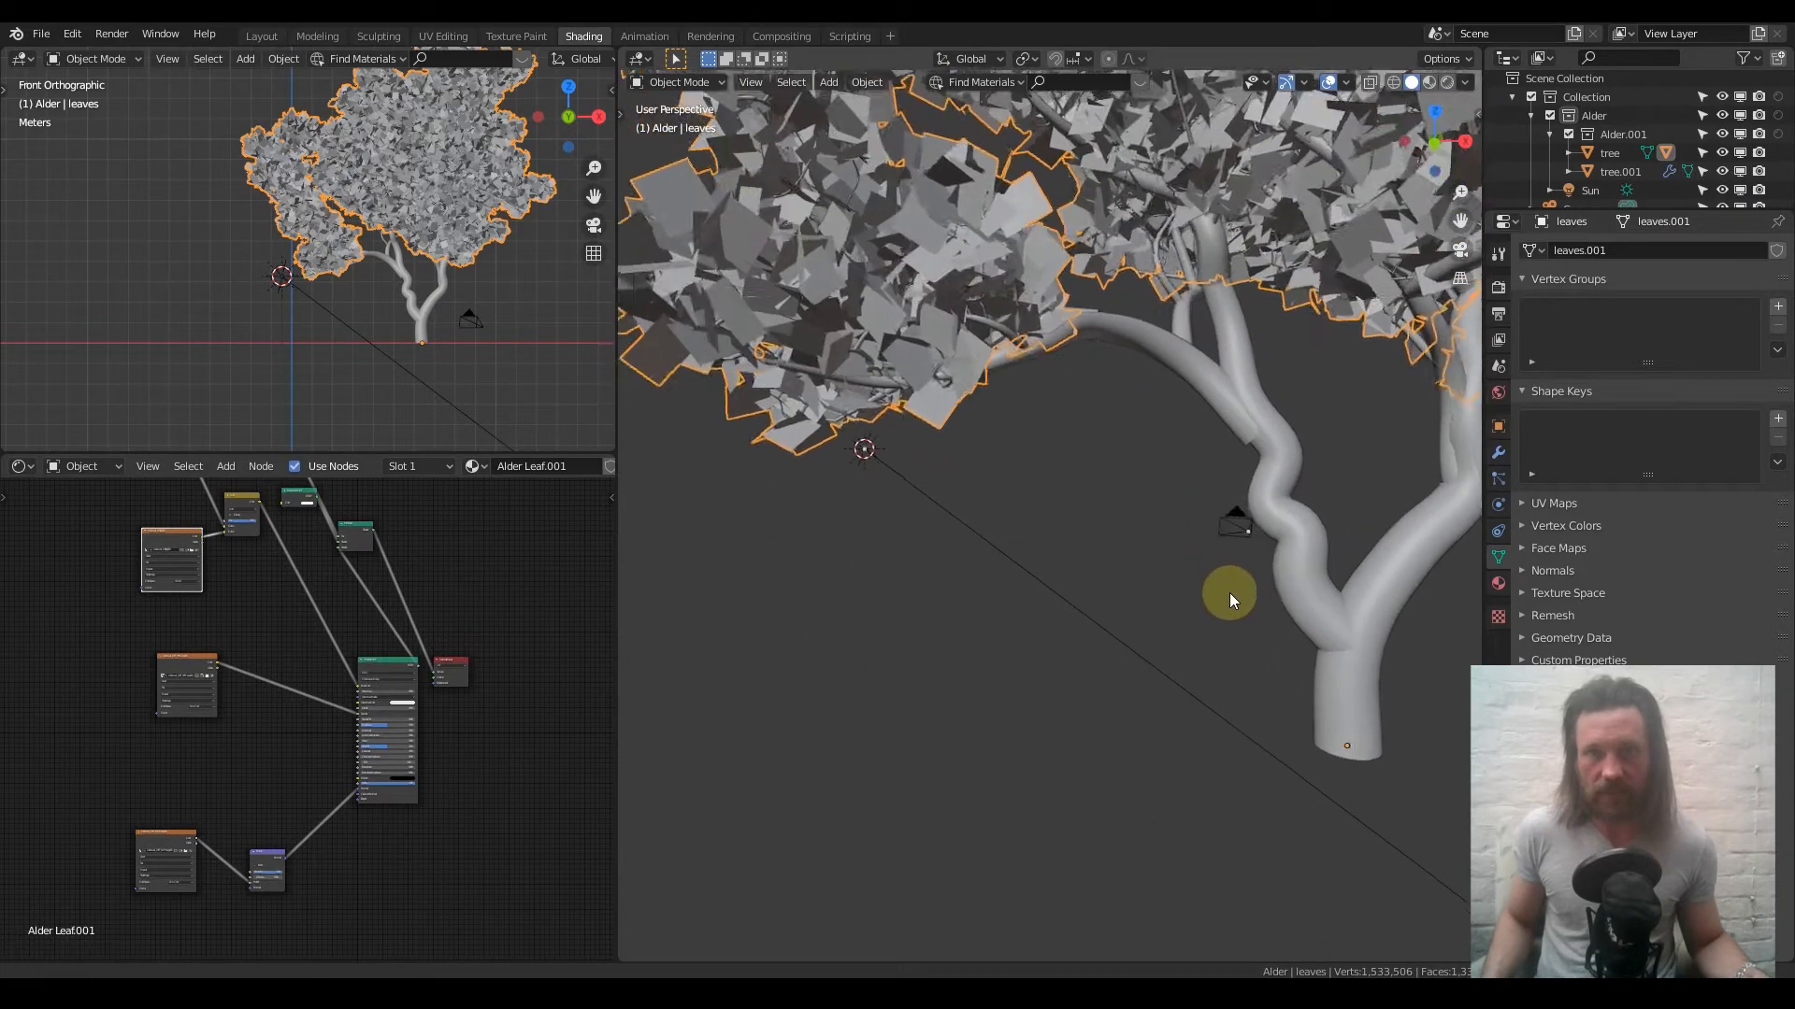
key("q")
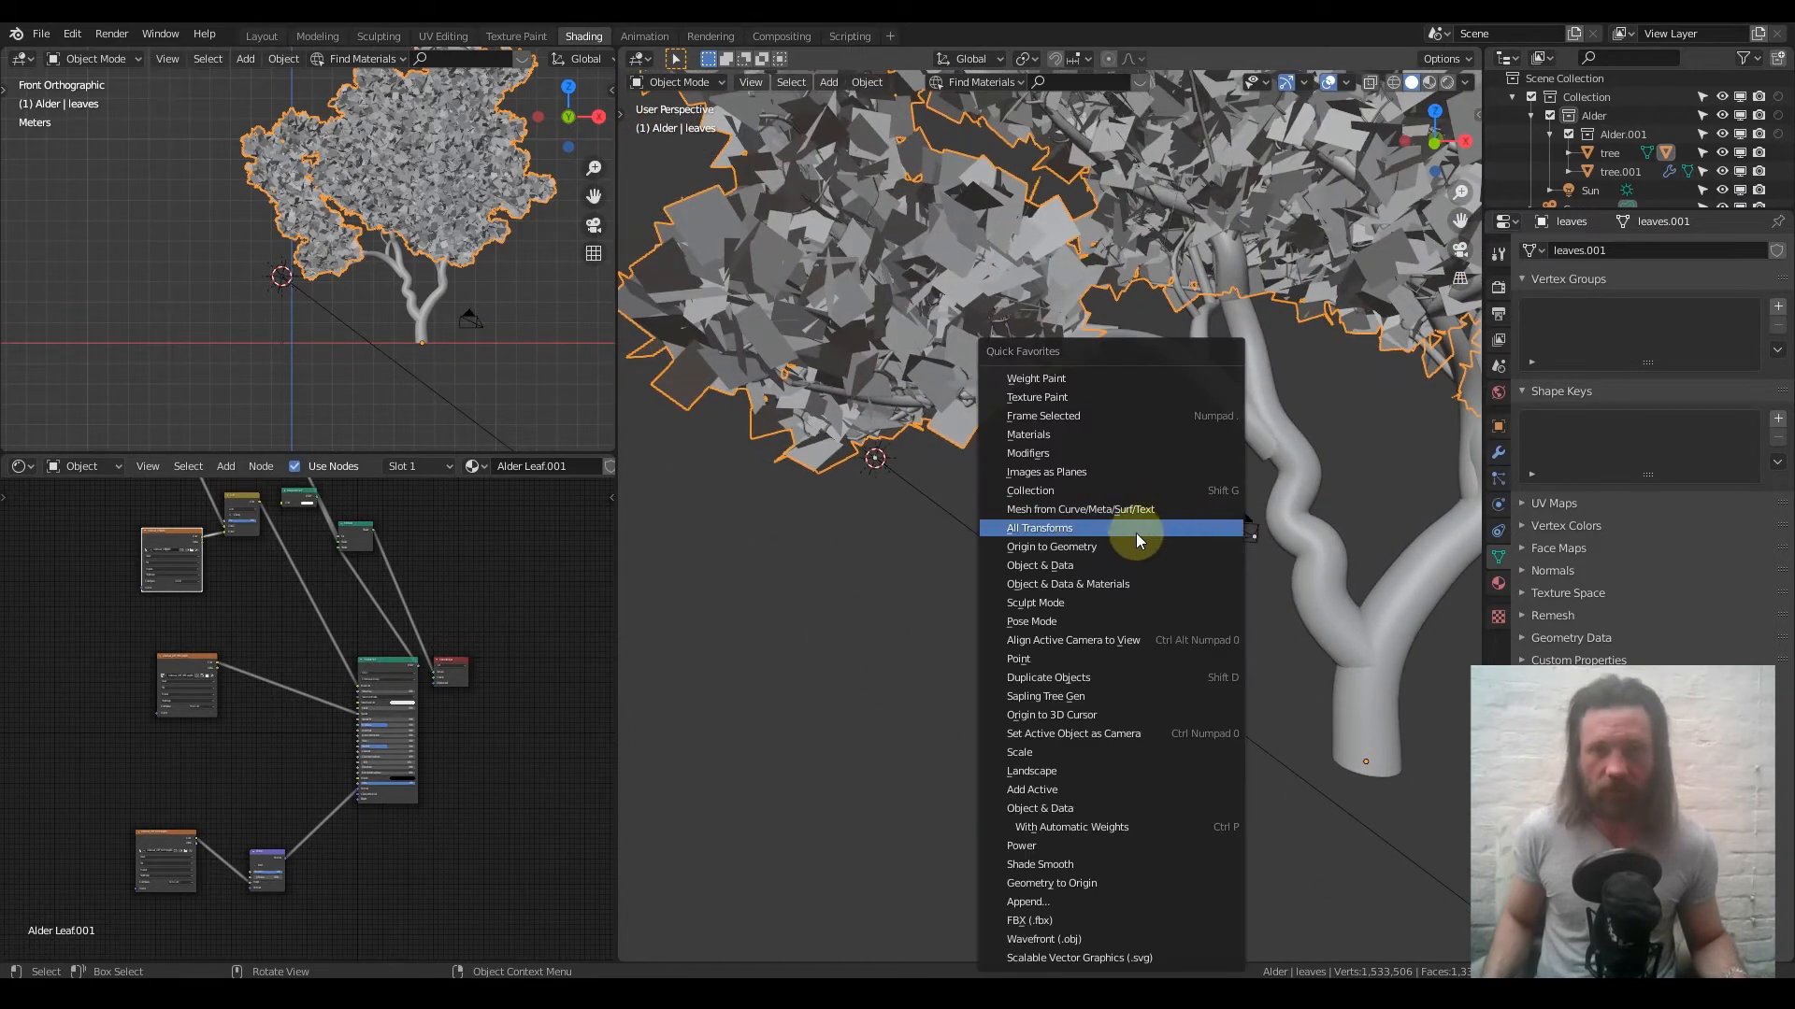
left_click(1126, 634)
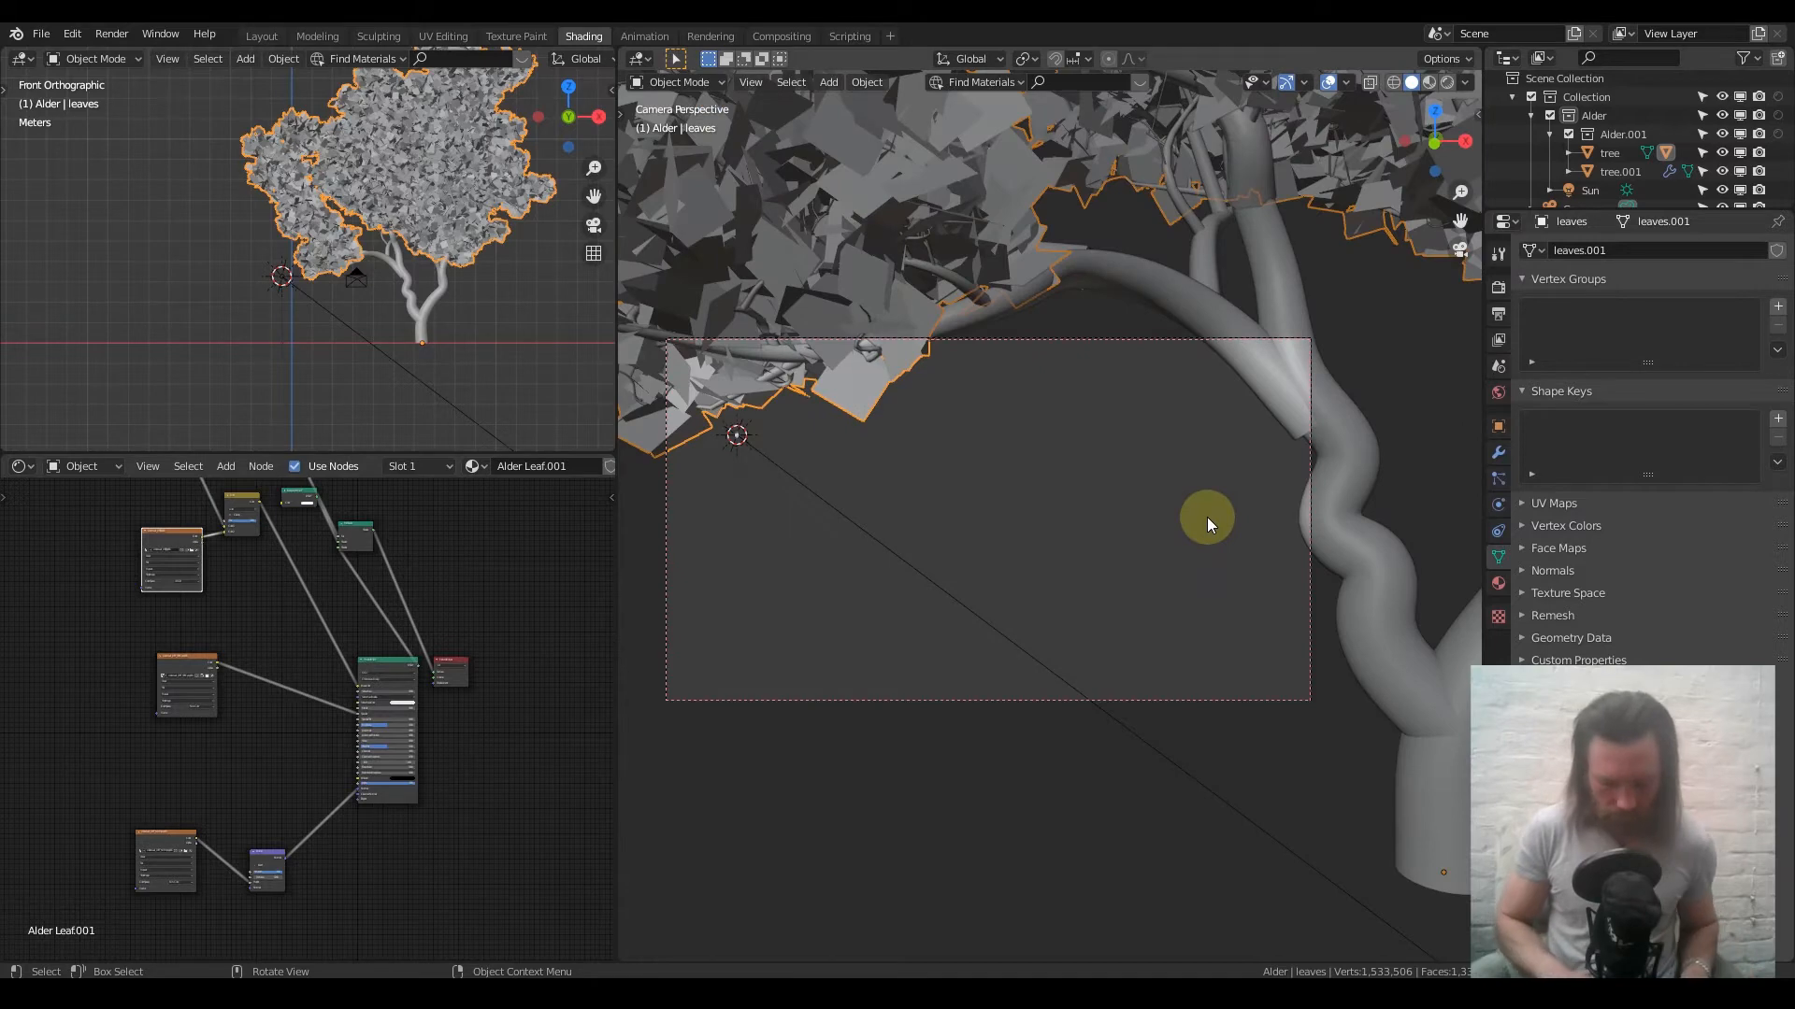
Move the camera backward with walk navigation until the trunk's base fits inside its frame
key("shift+grave")
key("s")
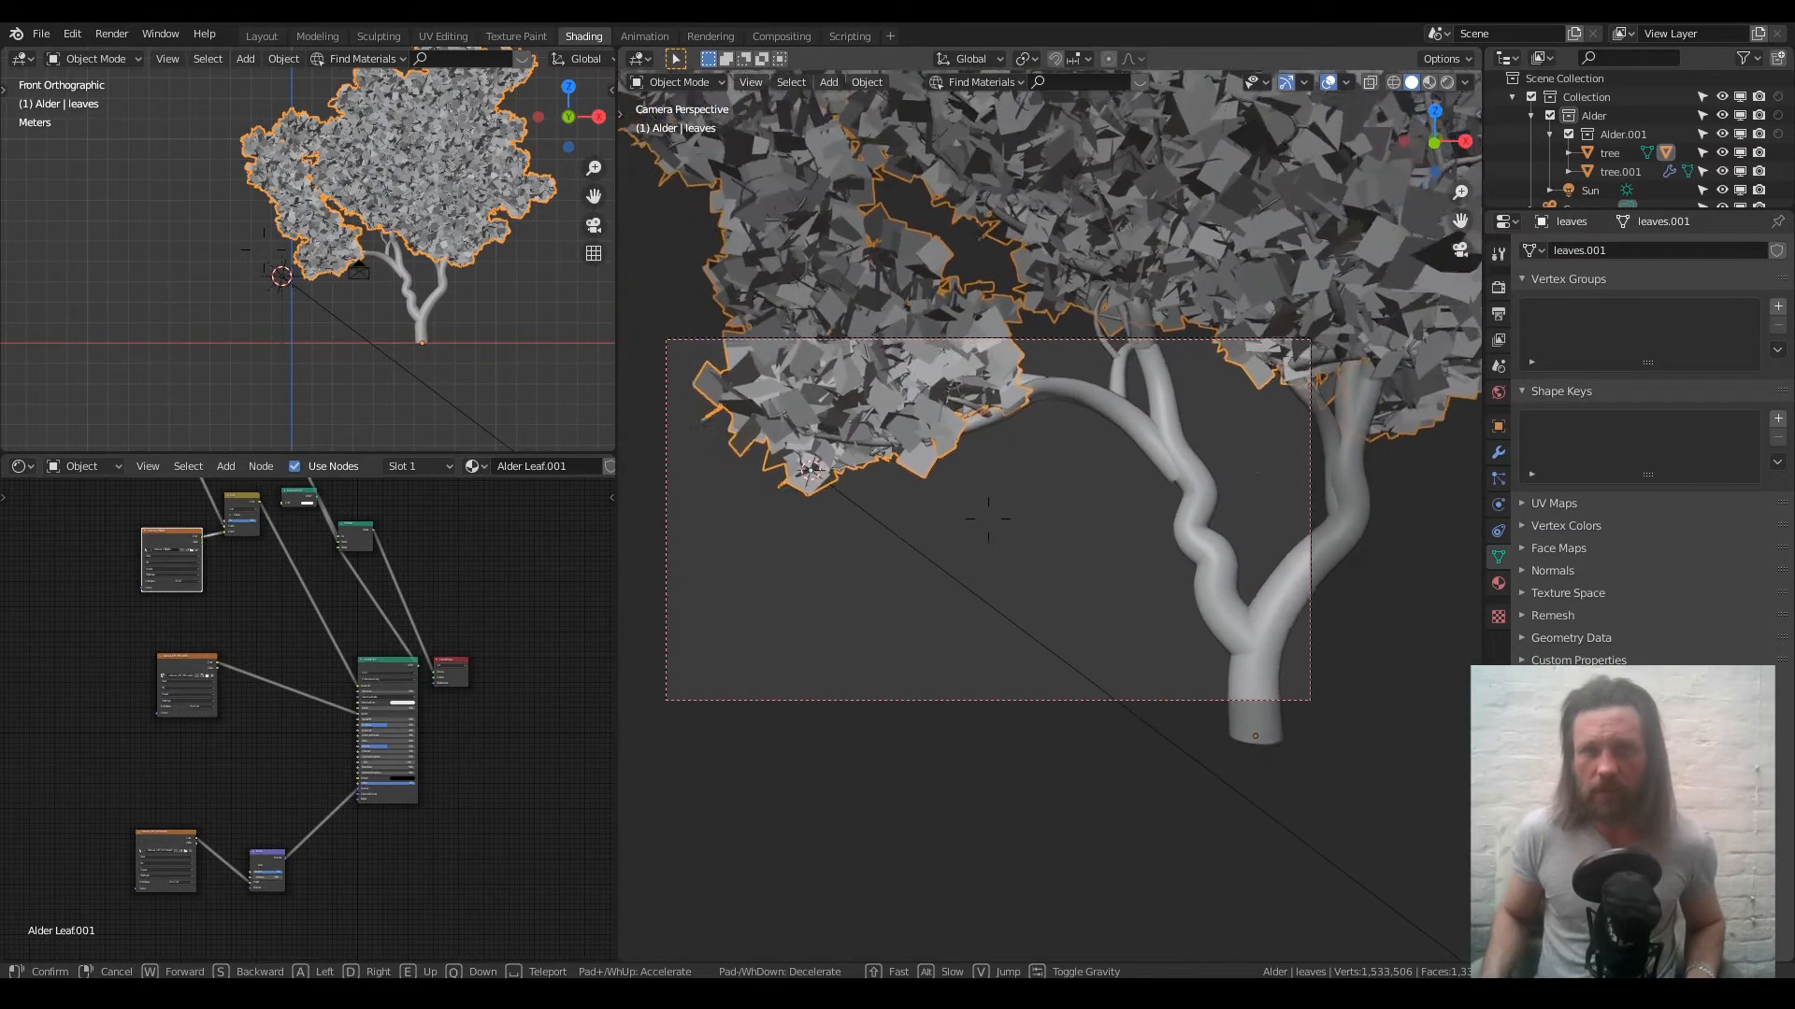
left_click(1046, 514)
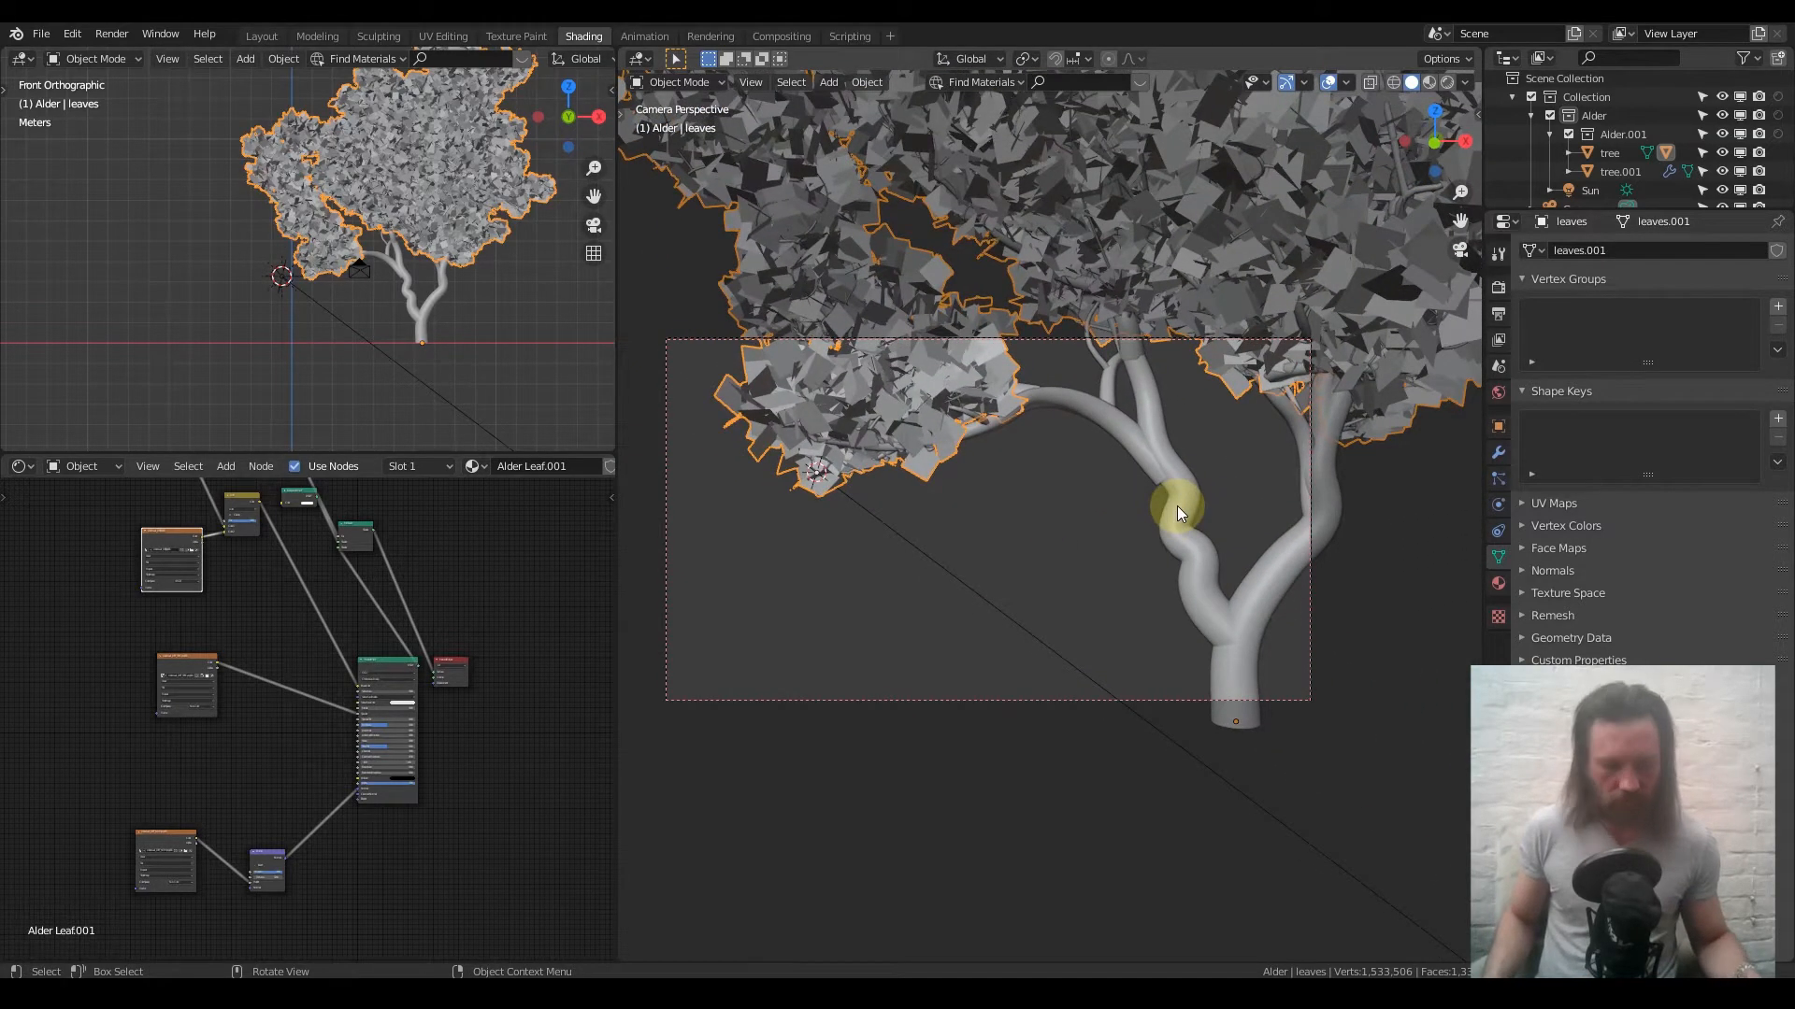
middle_click_drag(1176, 506, 1127, 555, "shift")
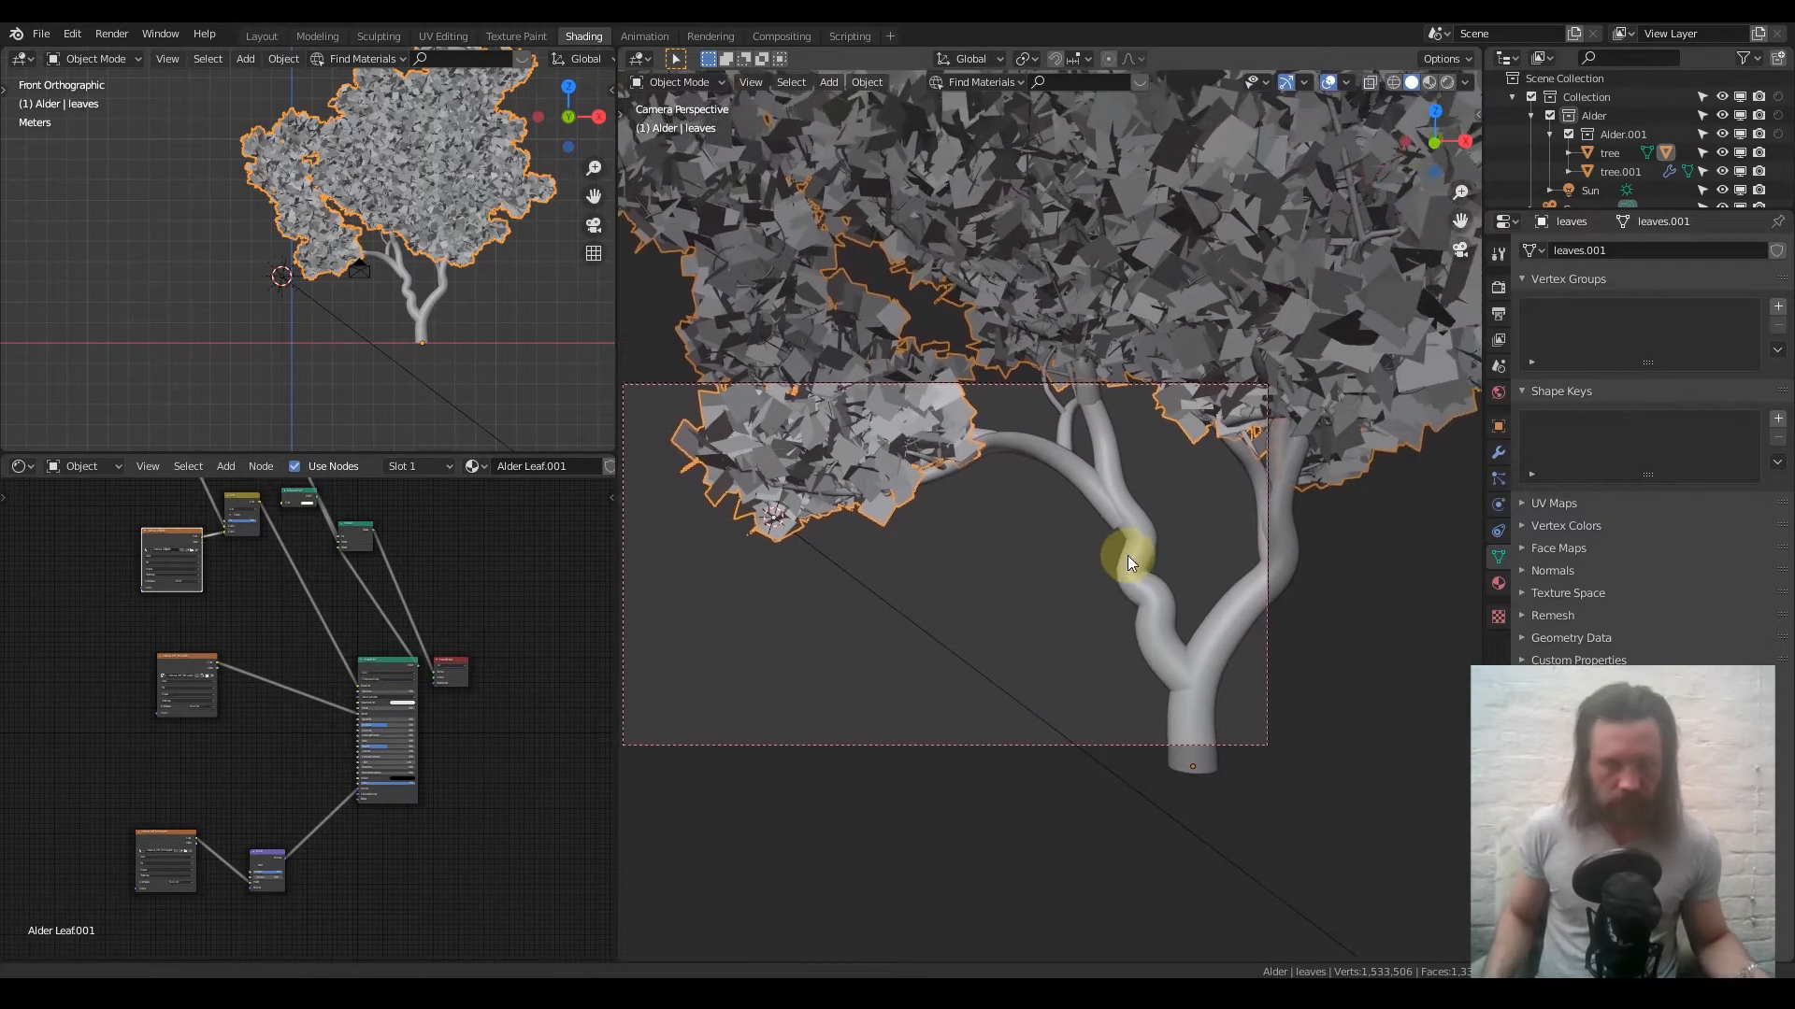
Hide the leaves object and select the trunk and the finer branches in turn to examine them as separate objects
left_click(1117, 496)
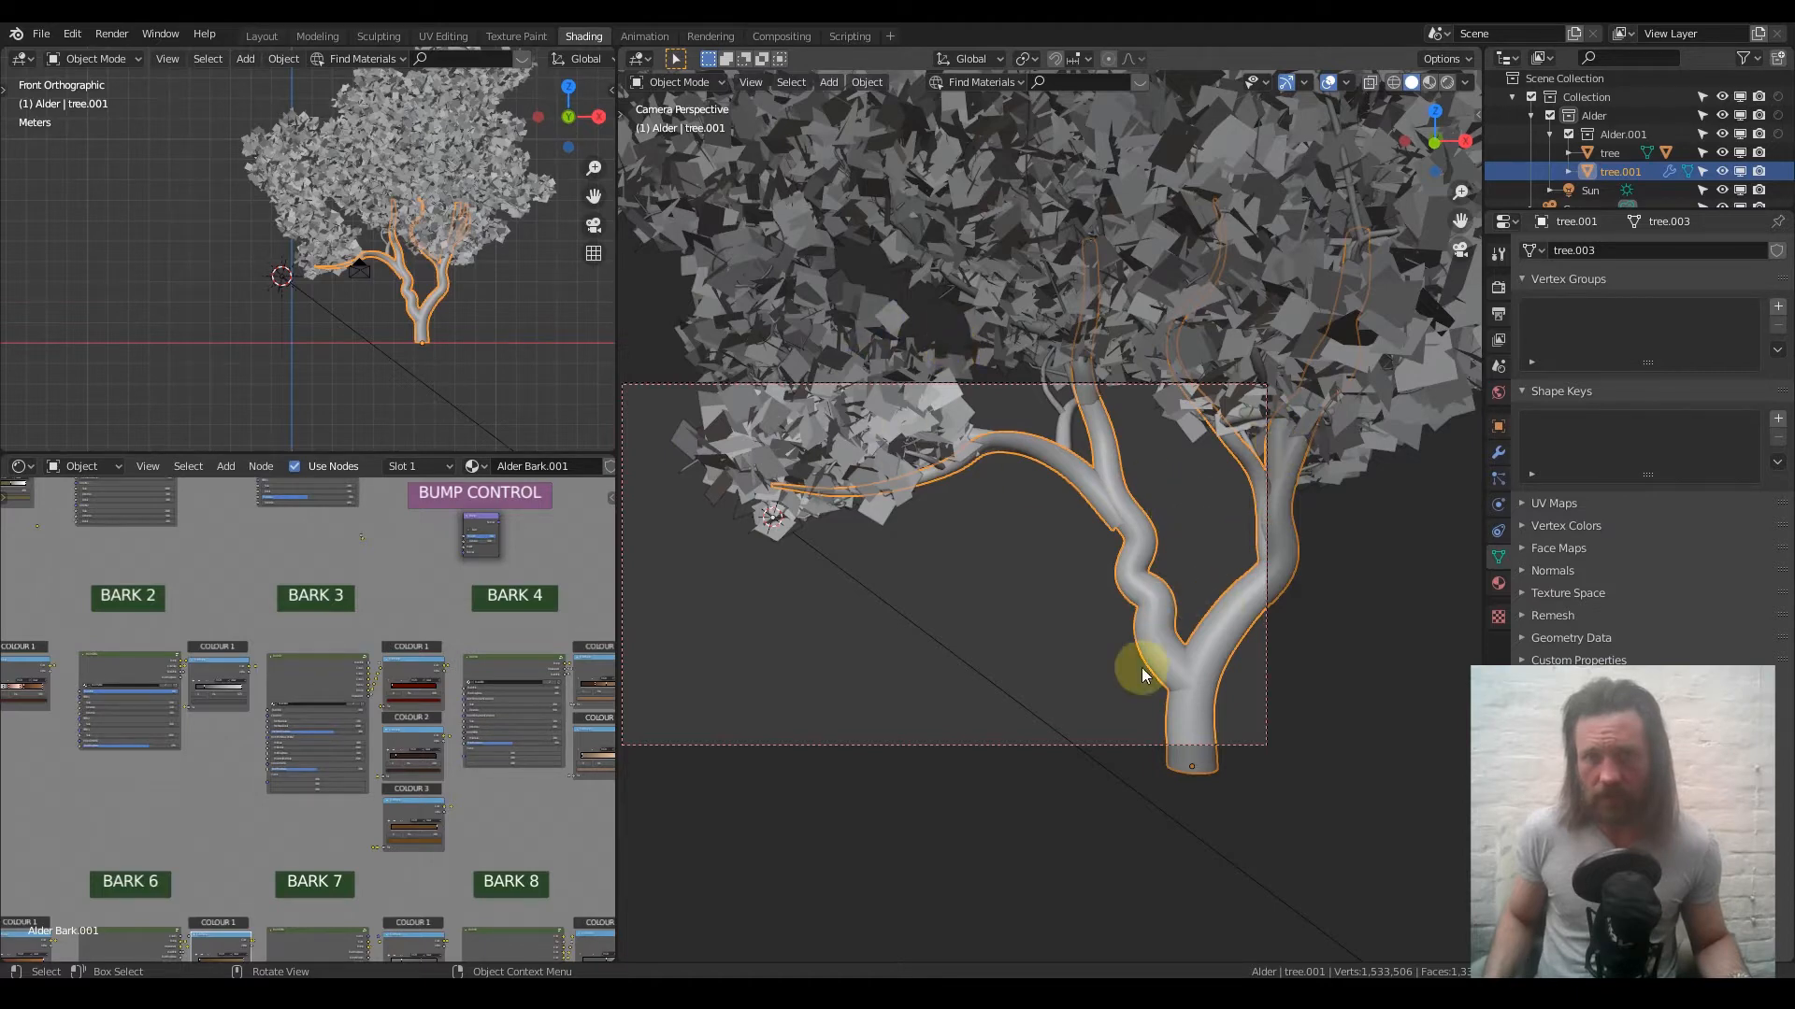
left_click(797, 325)
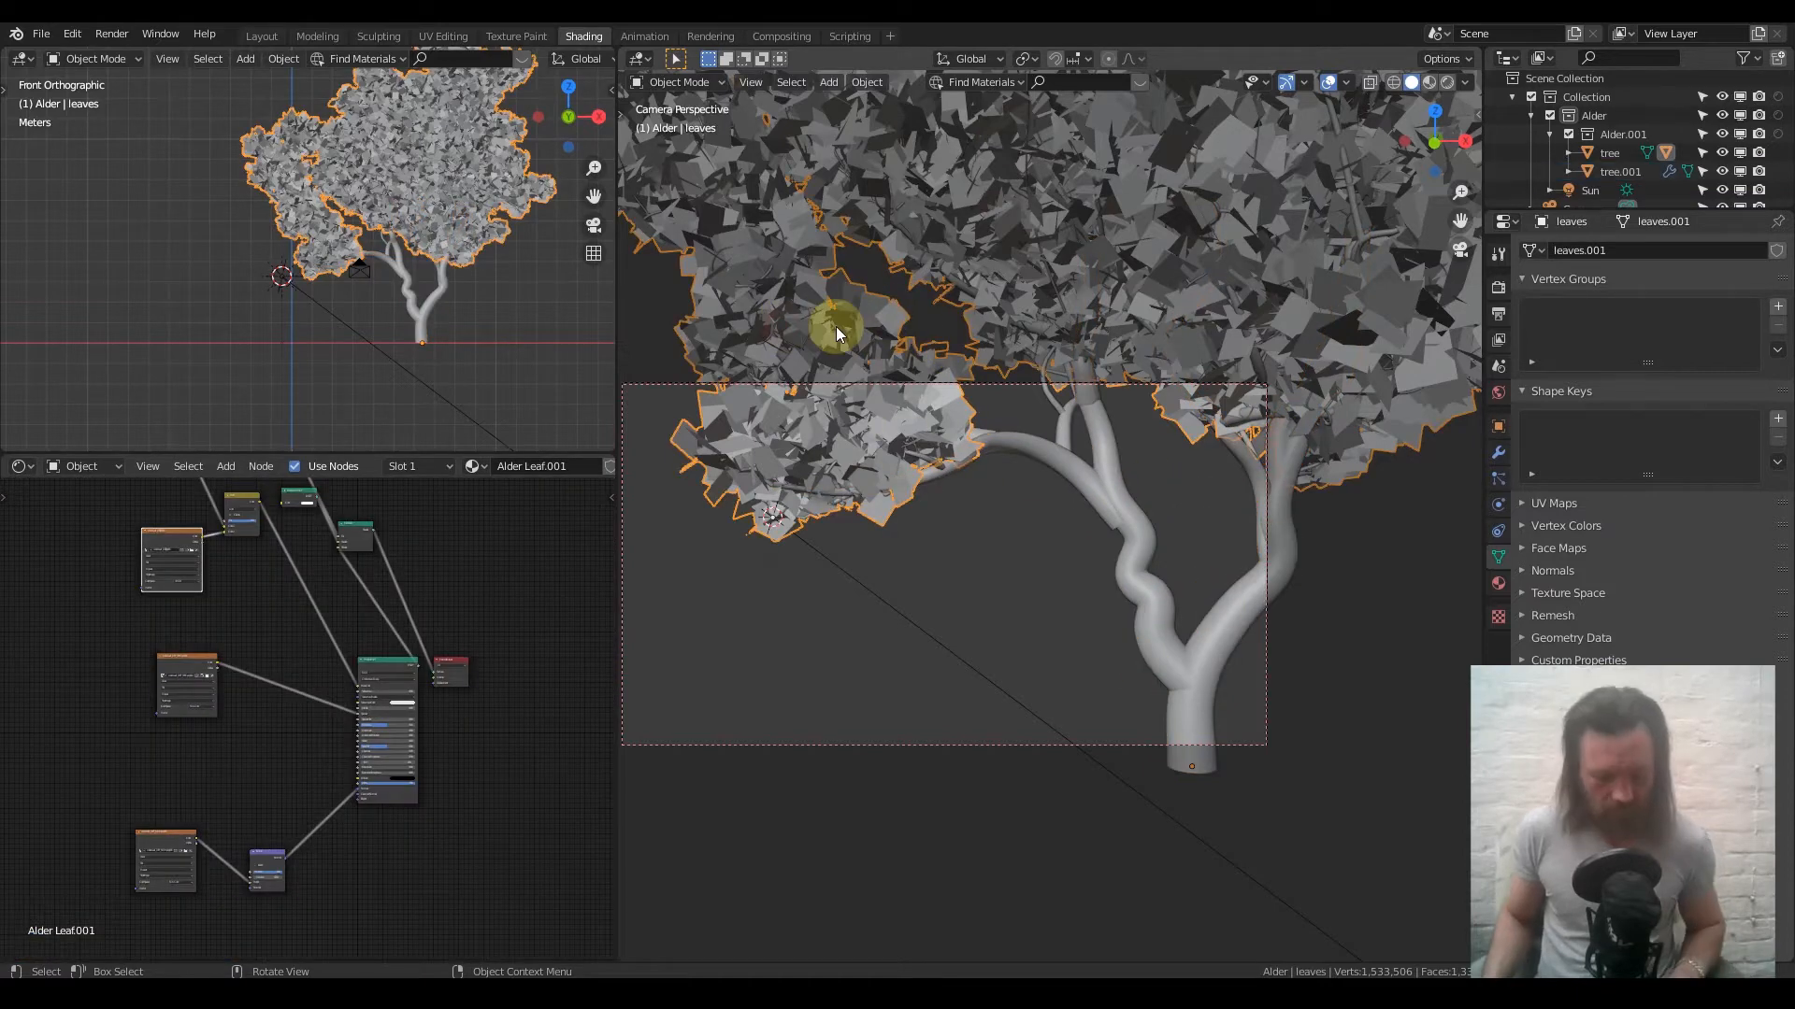
key("h")
left_click(1121, 504)
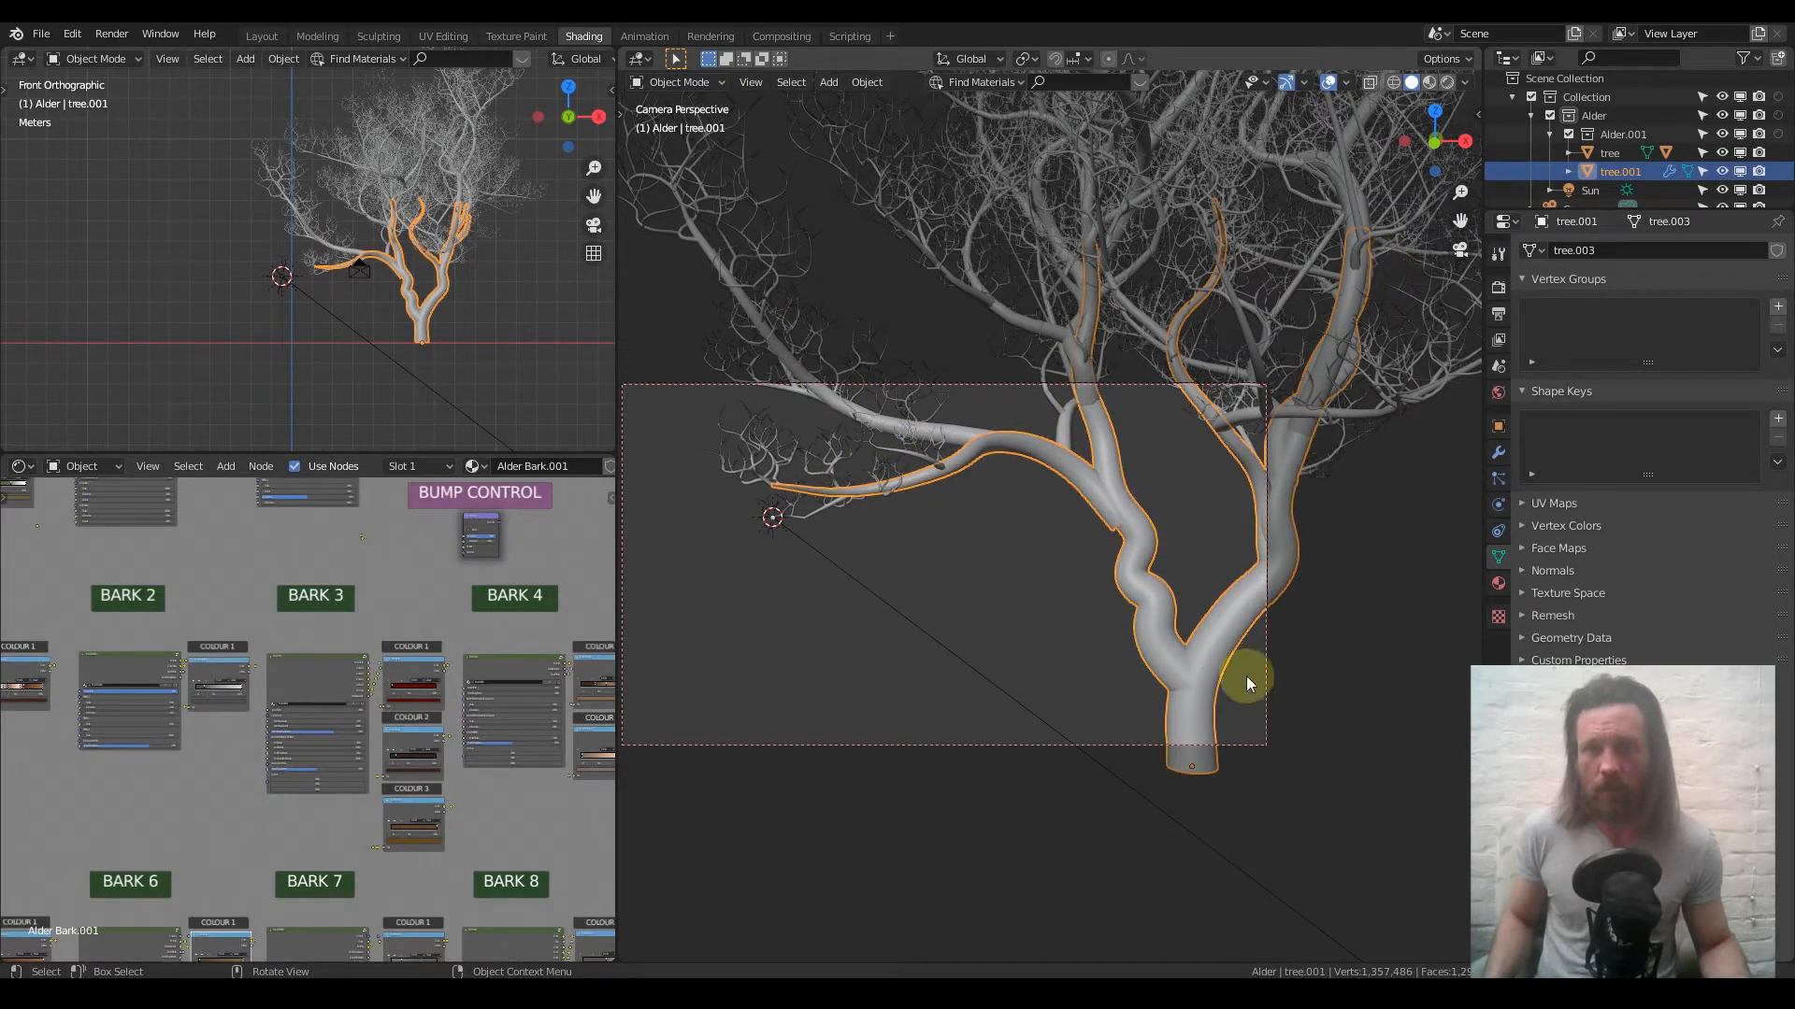
left_click(829, 406)
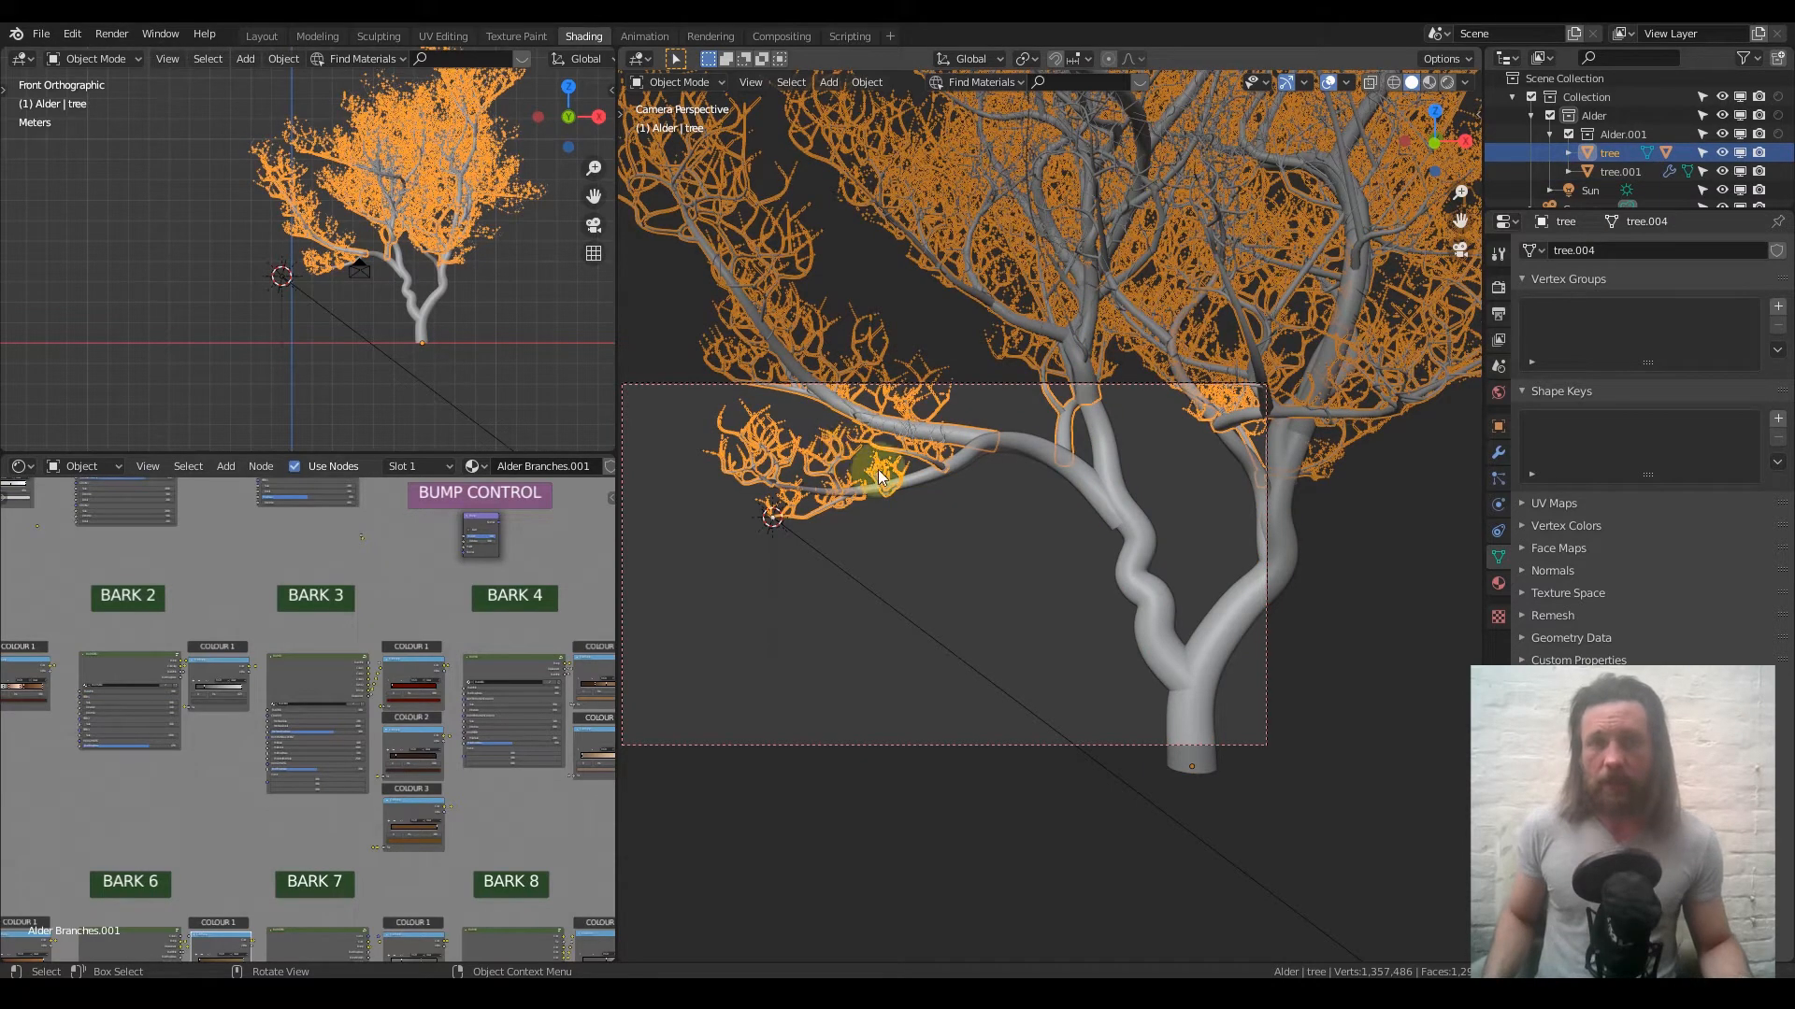
left_click(1052, 454)
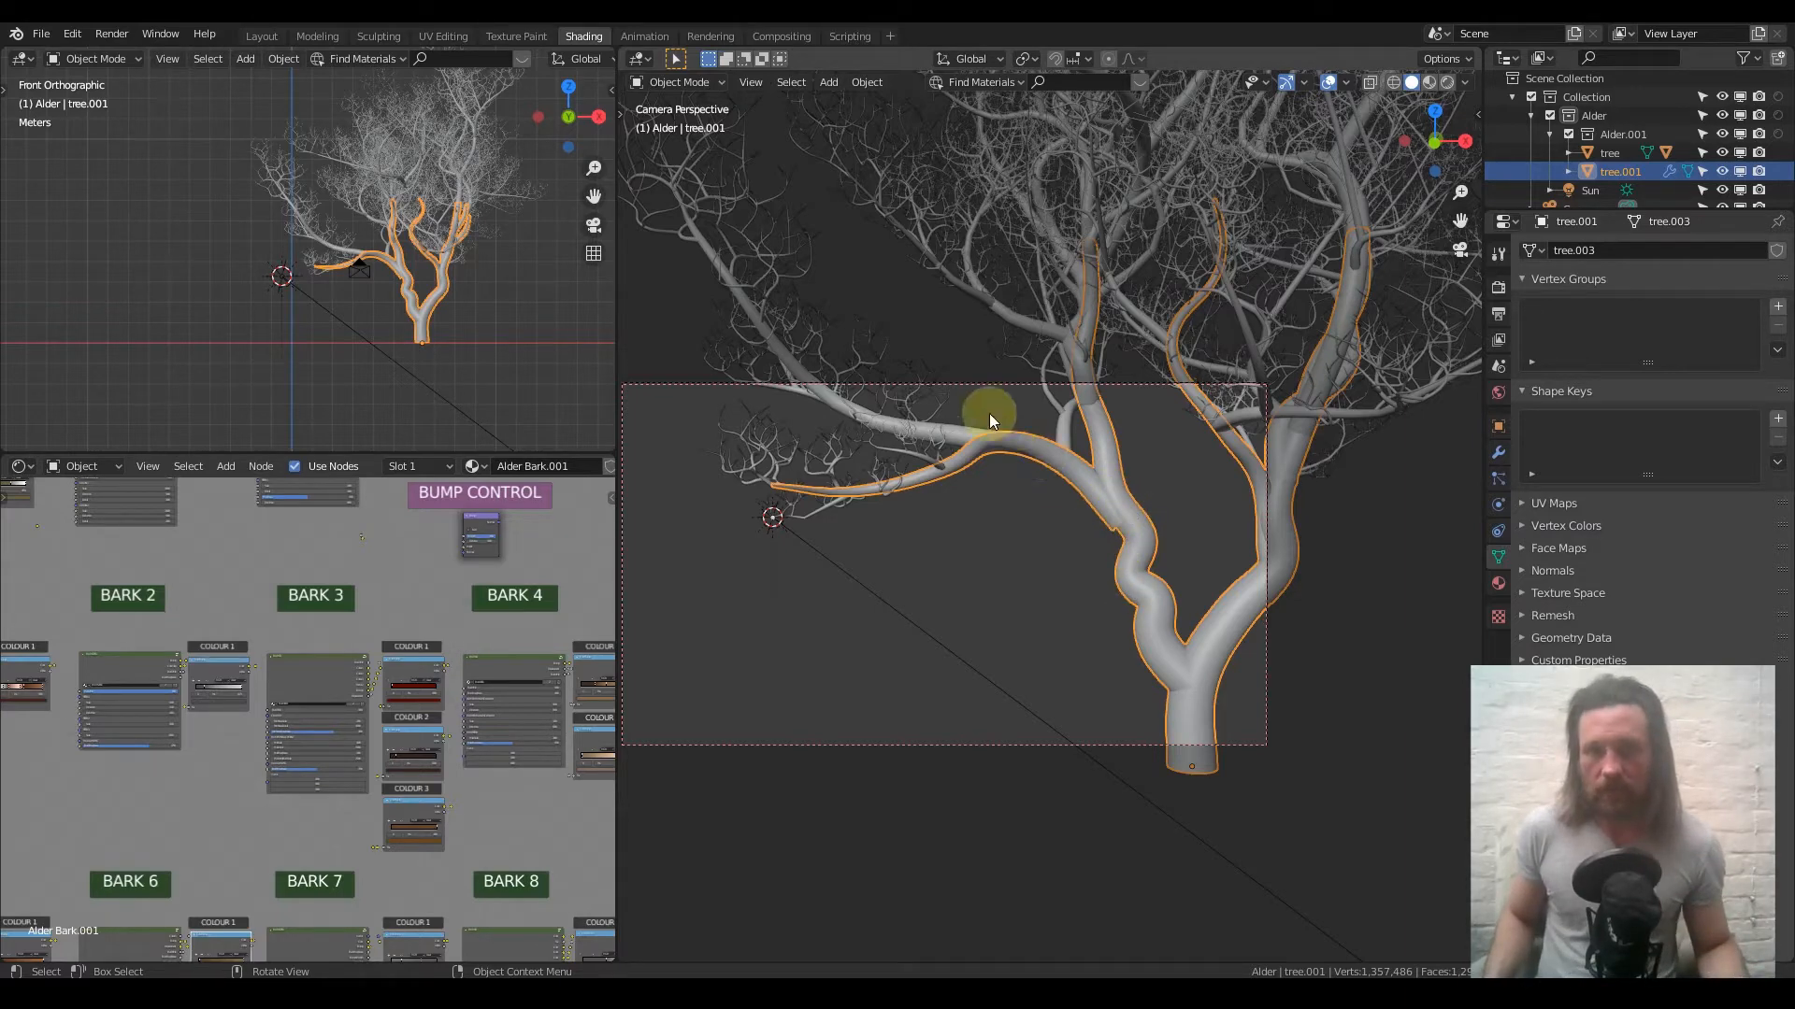
Compare the trunk with and without its Subdivision modifier in the viewport, and disable the modifier for rendering
left_click(1499, 452)
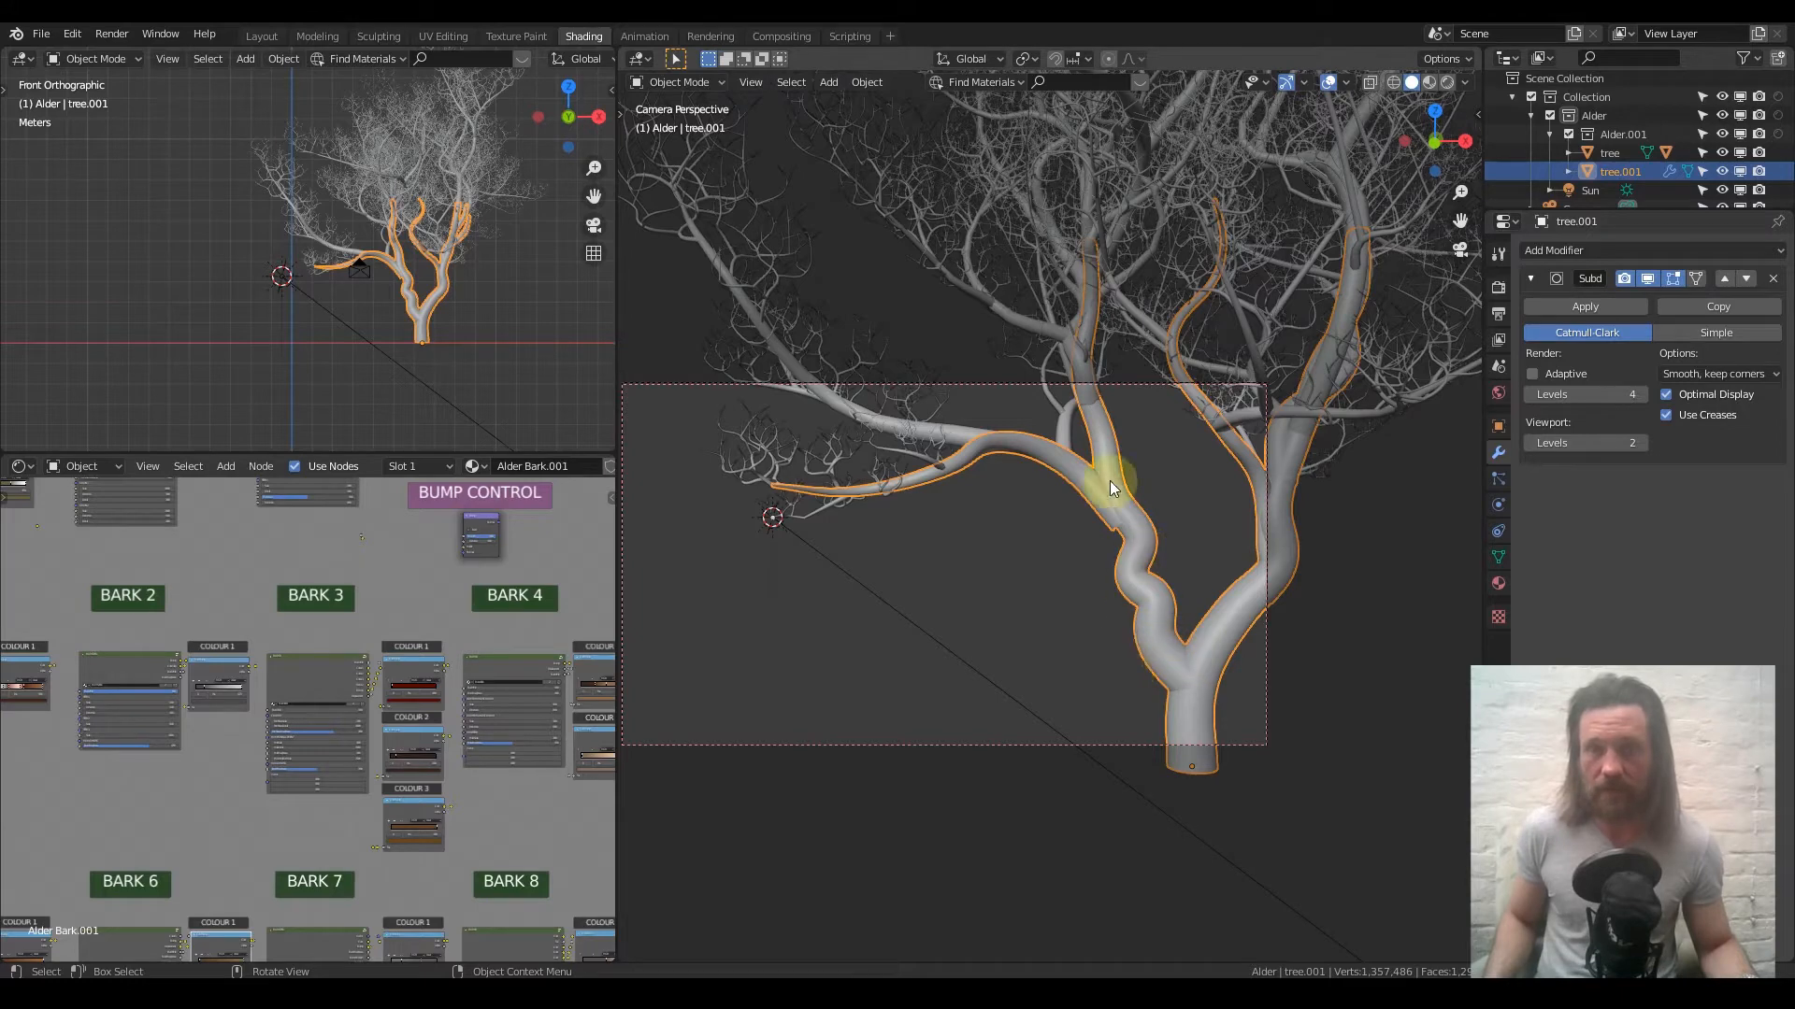
left_click(1647, 279)
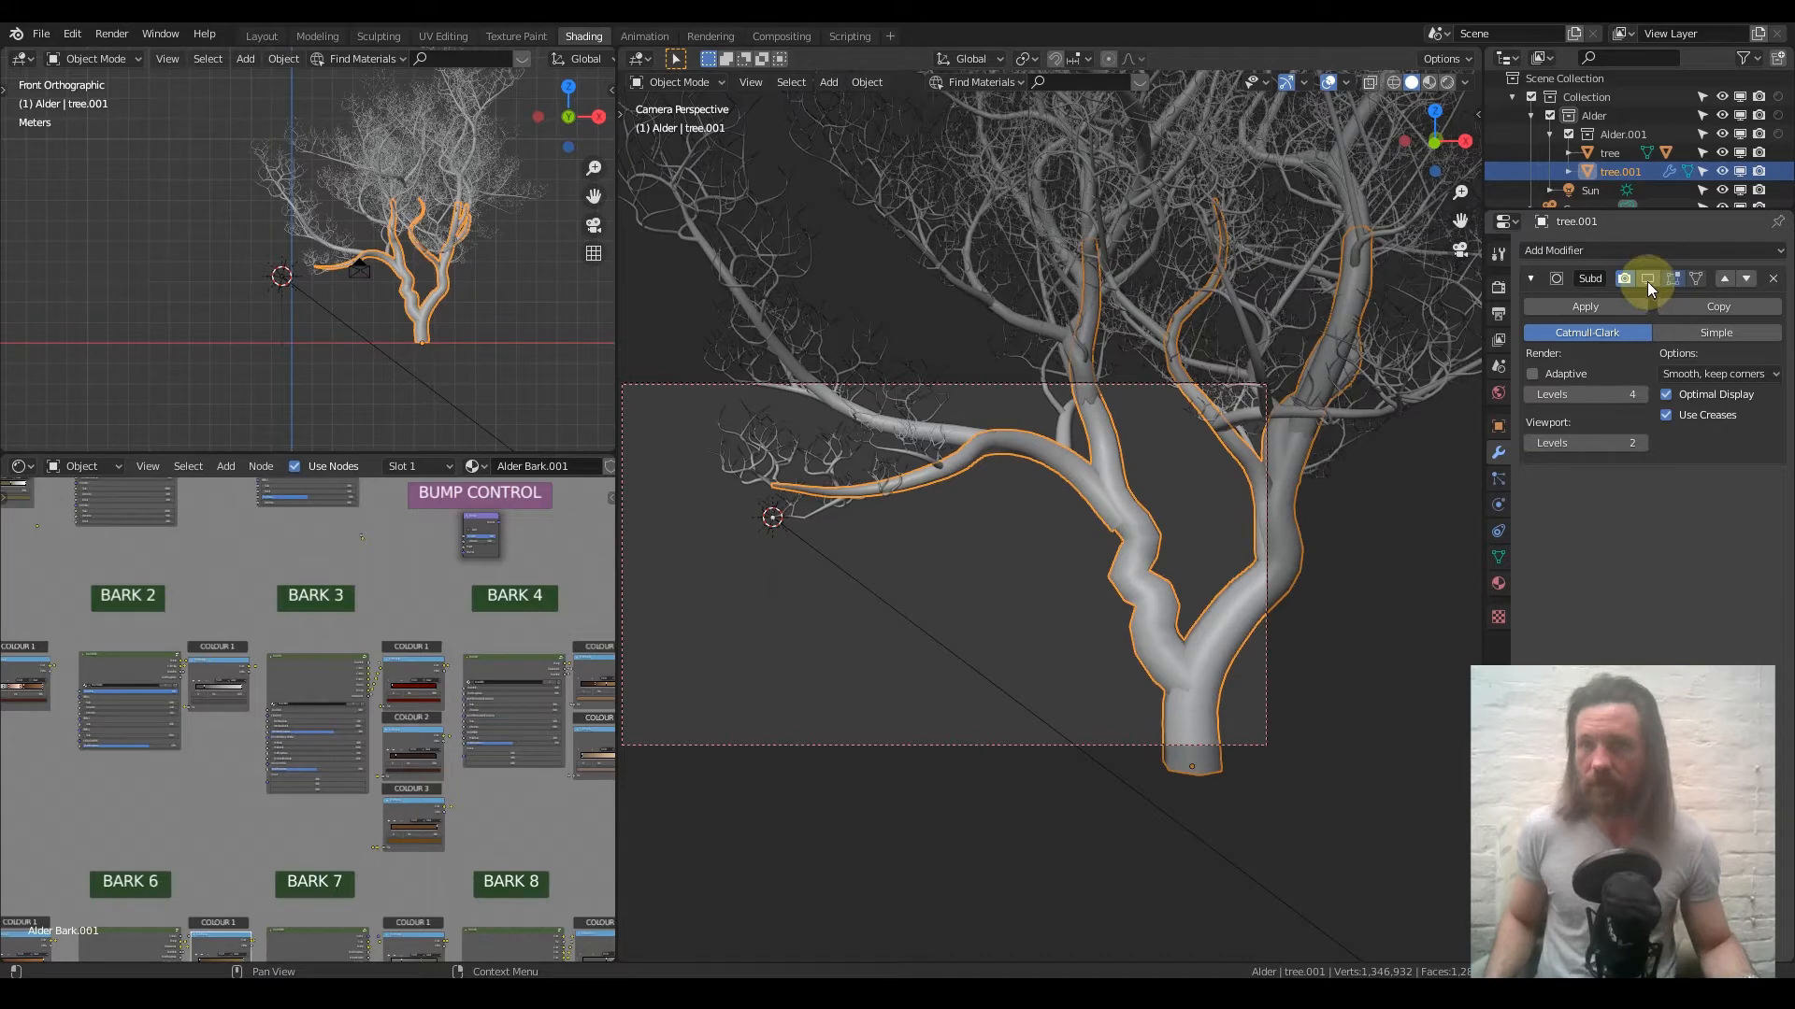
left_click(1647, 279)
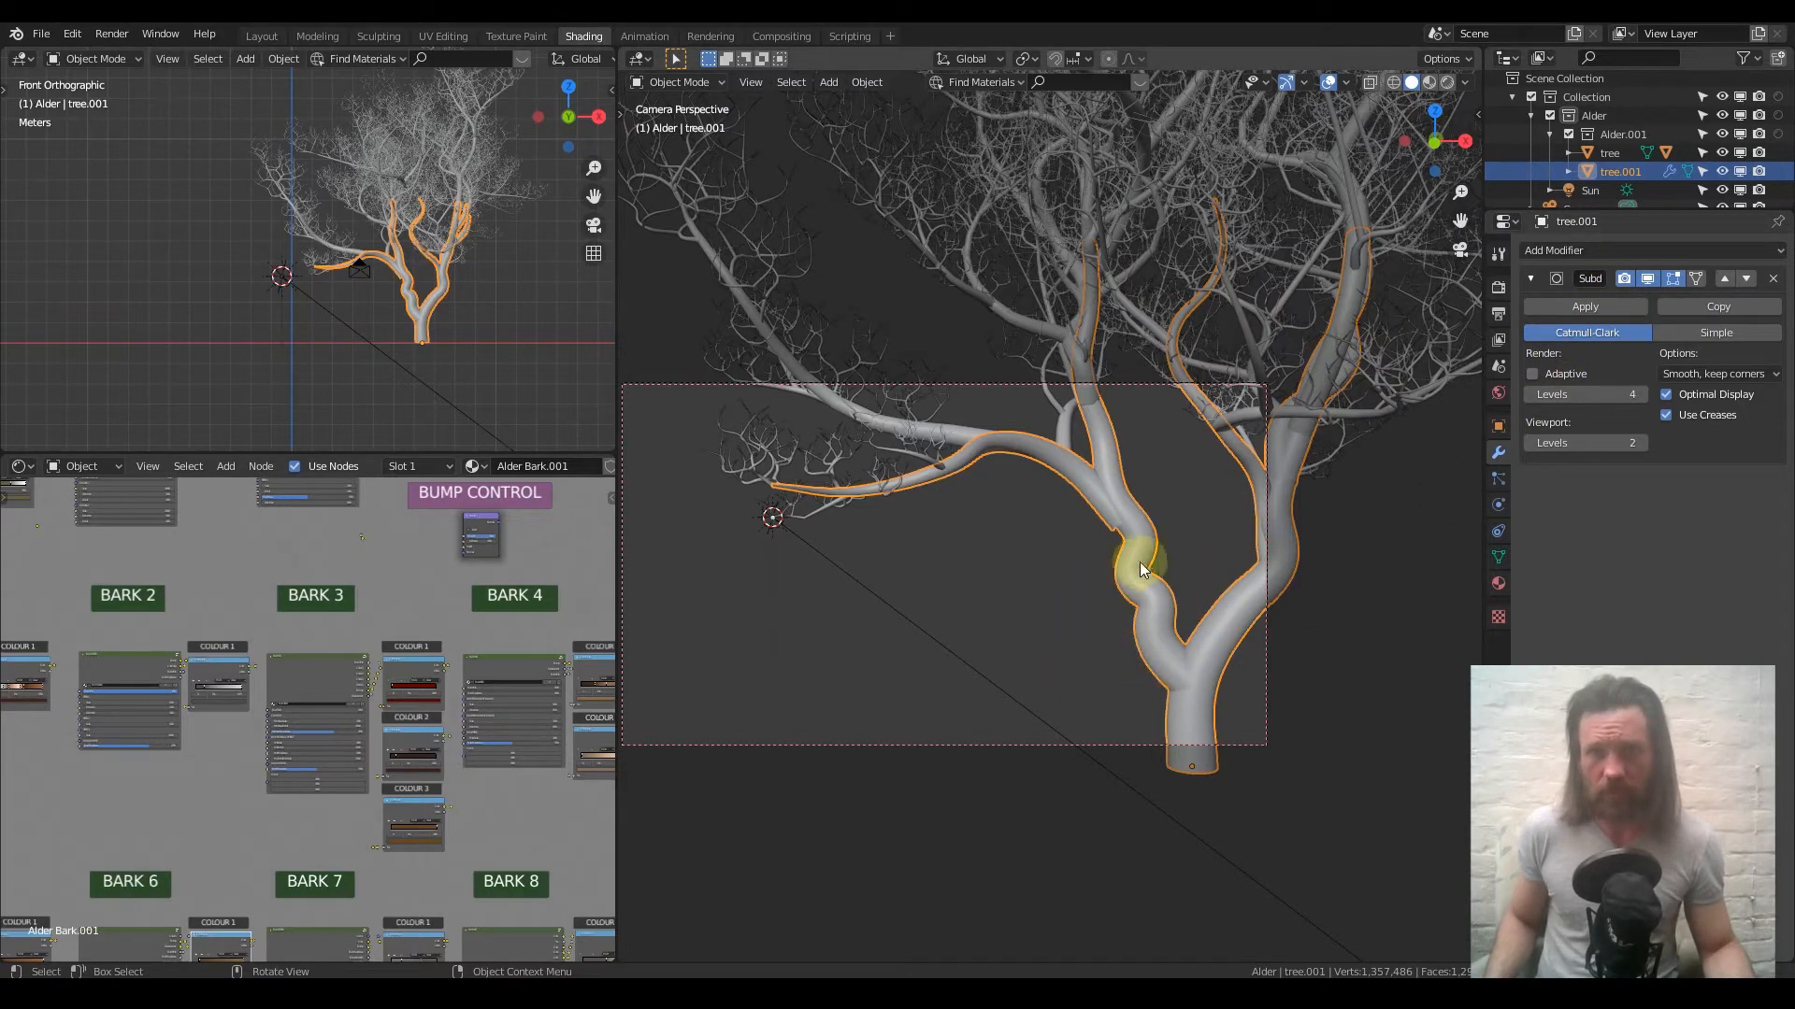
left_click(1623, 277)
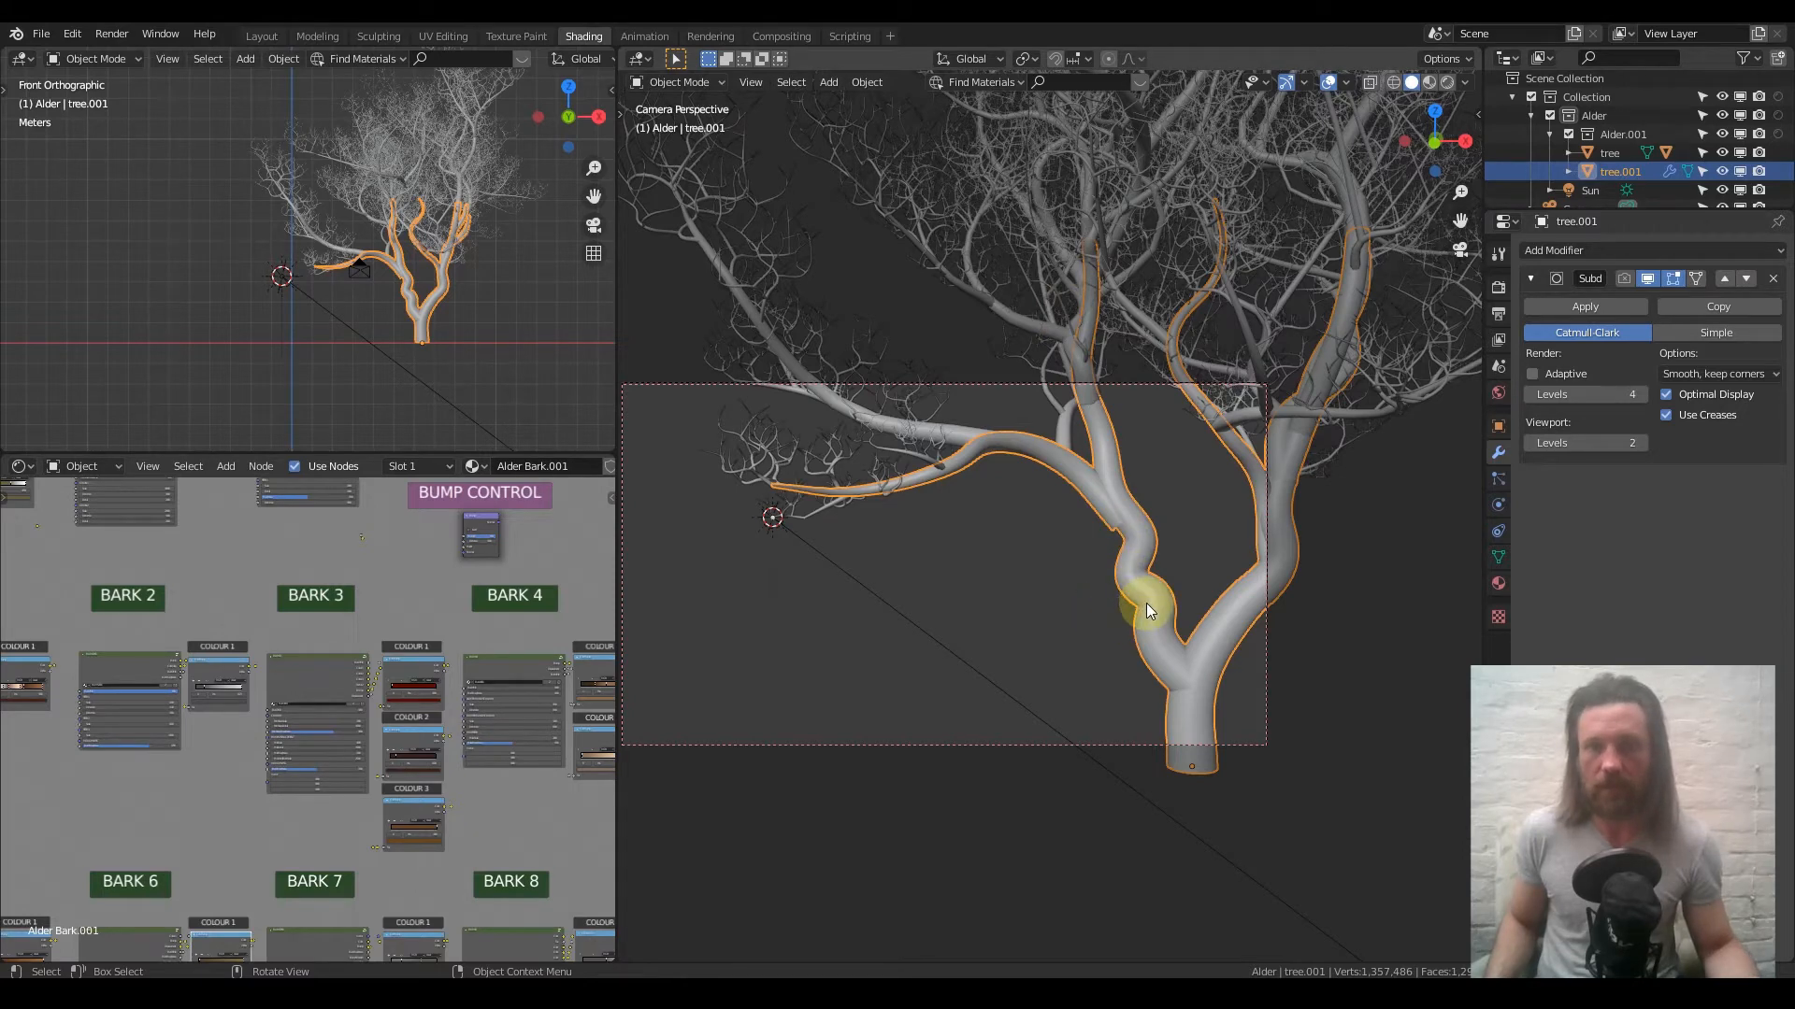
Unhide the leaves, select only the leaves object and preview the whole tree with rendered viewport shading
scroll(1147, 598, "down", 1)
middle_click_drag(1147, 596, 1203, 508)
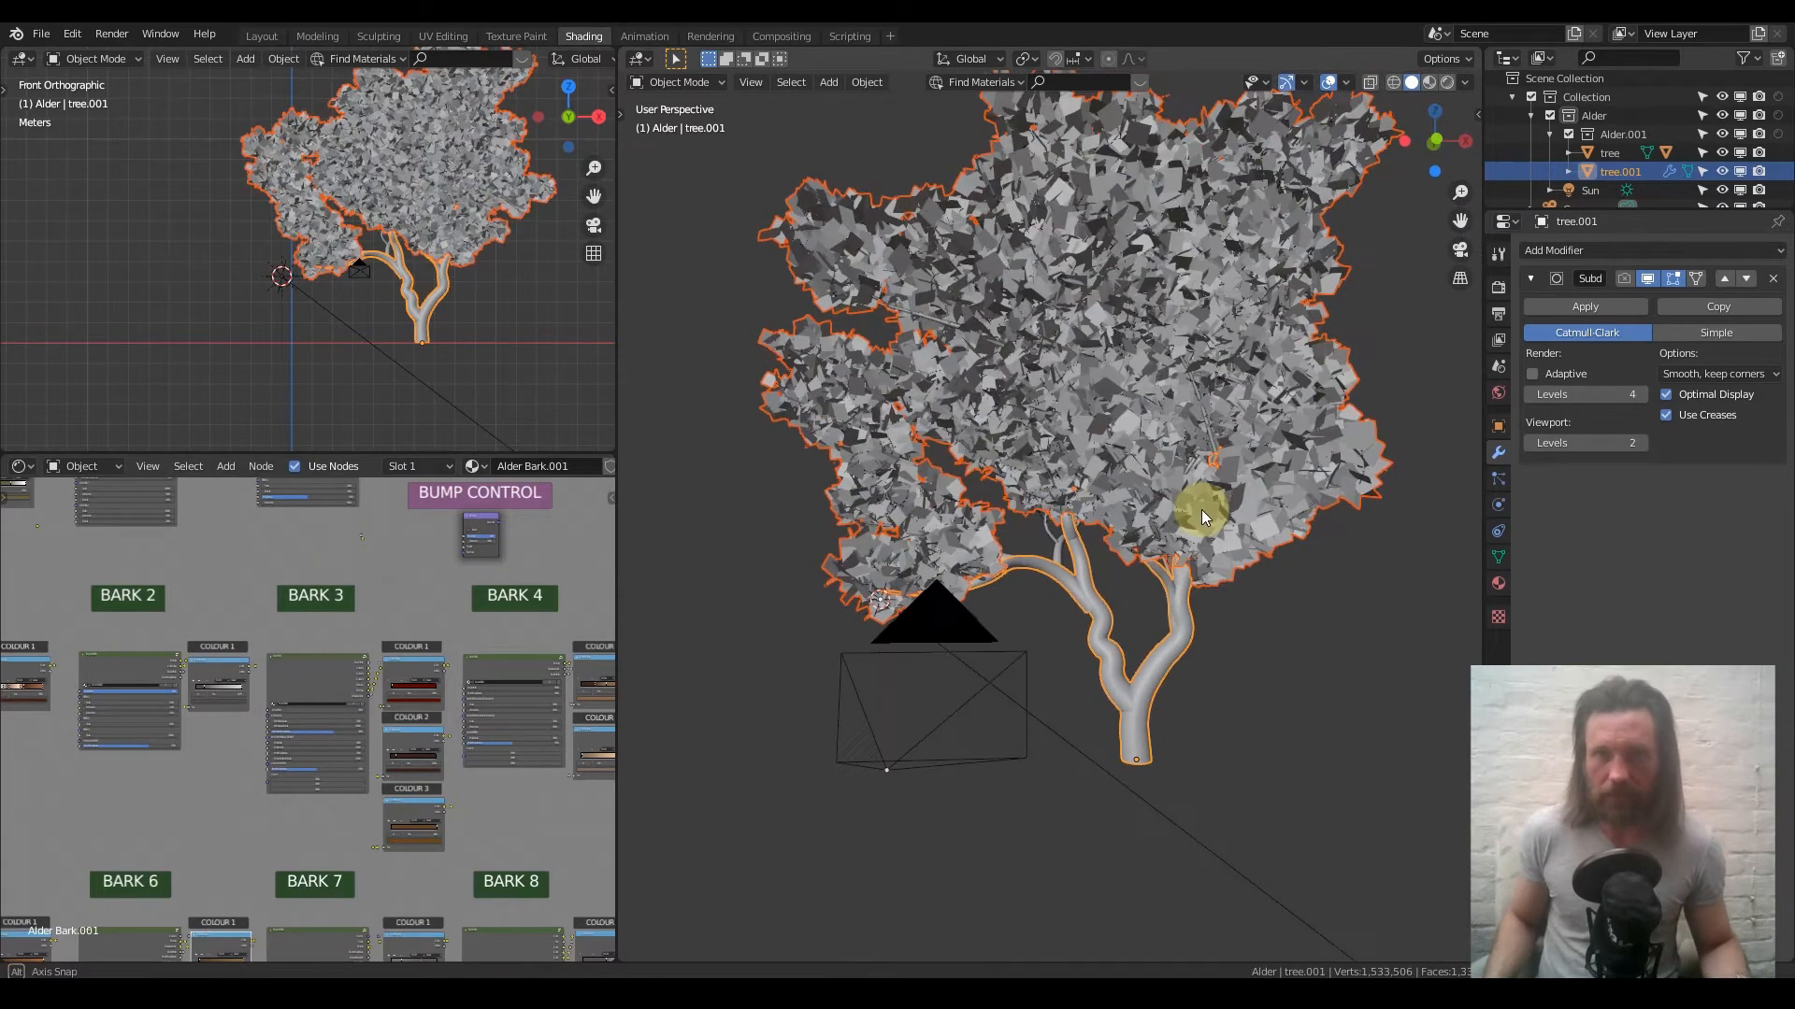
middle_click_drag(1220, 579, 1135, 473)
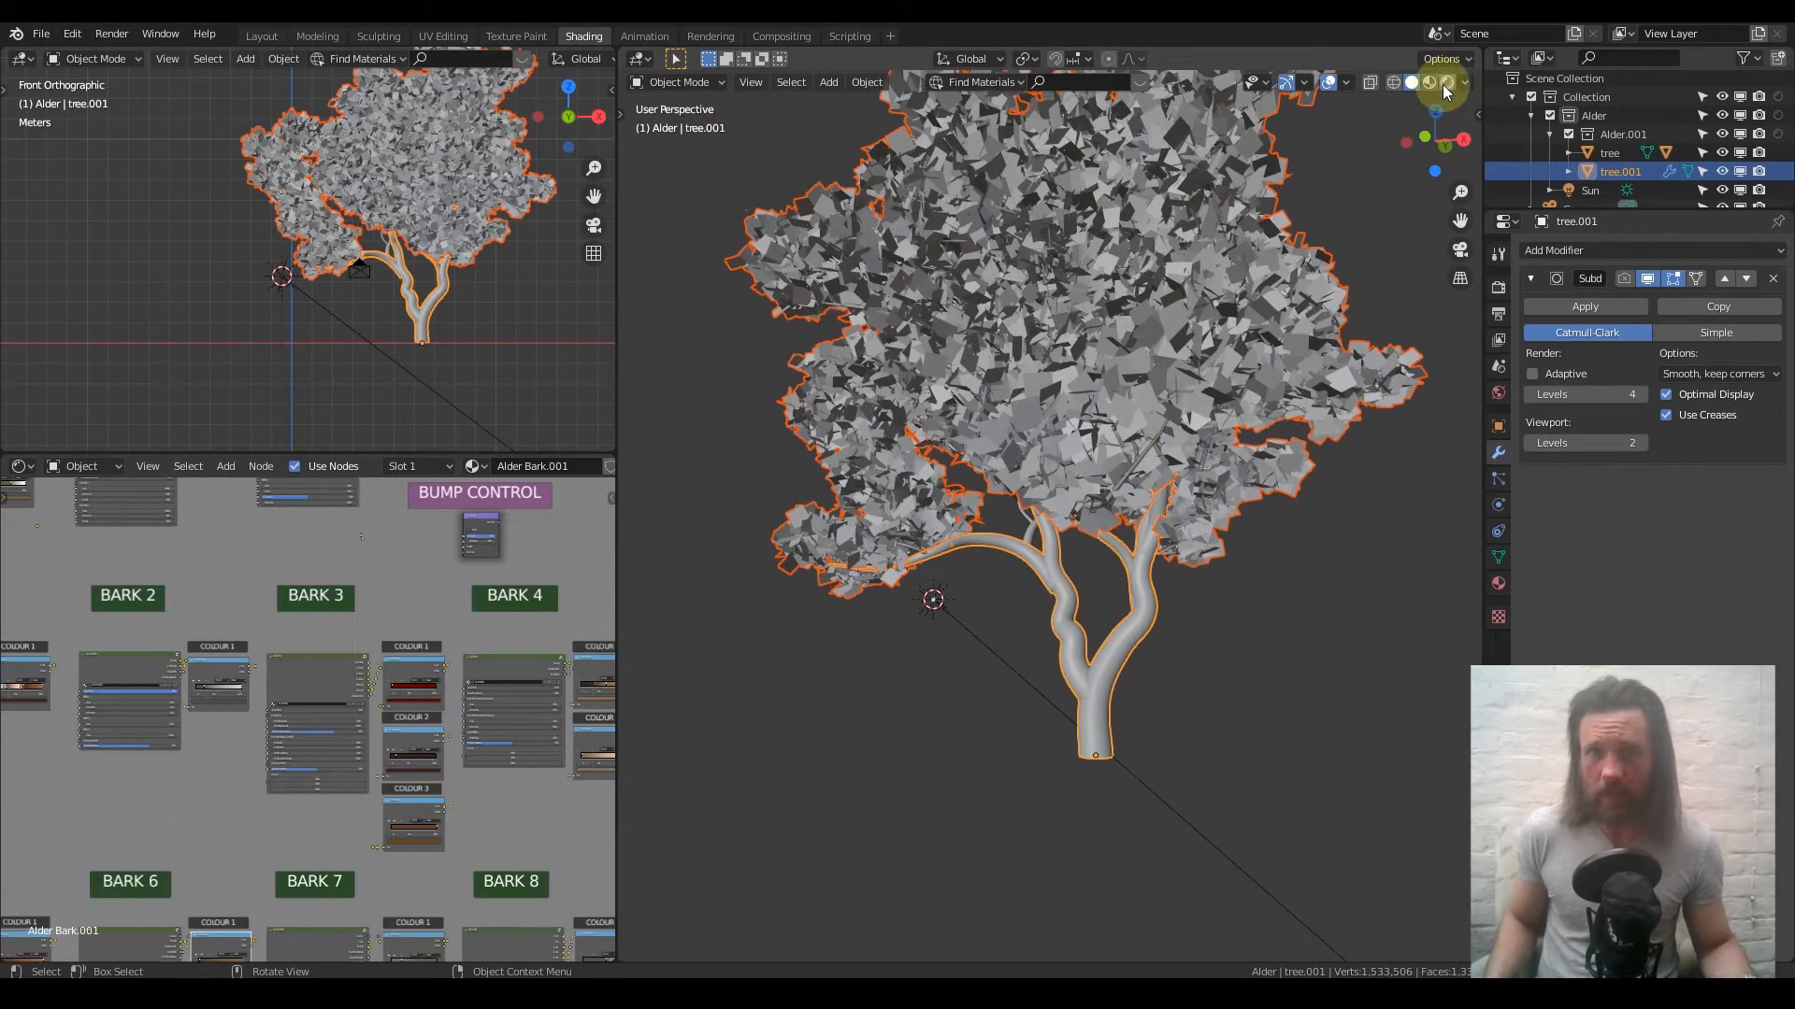
left_click(1135, 292)
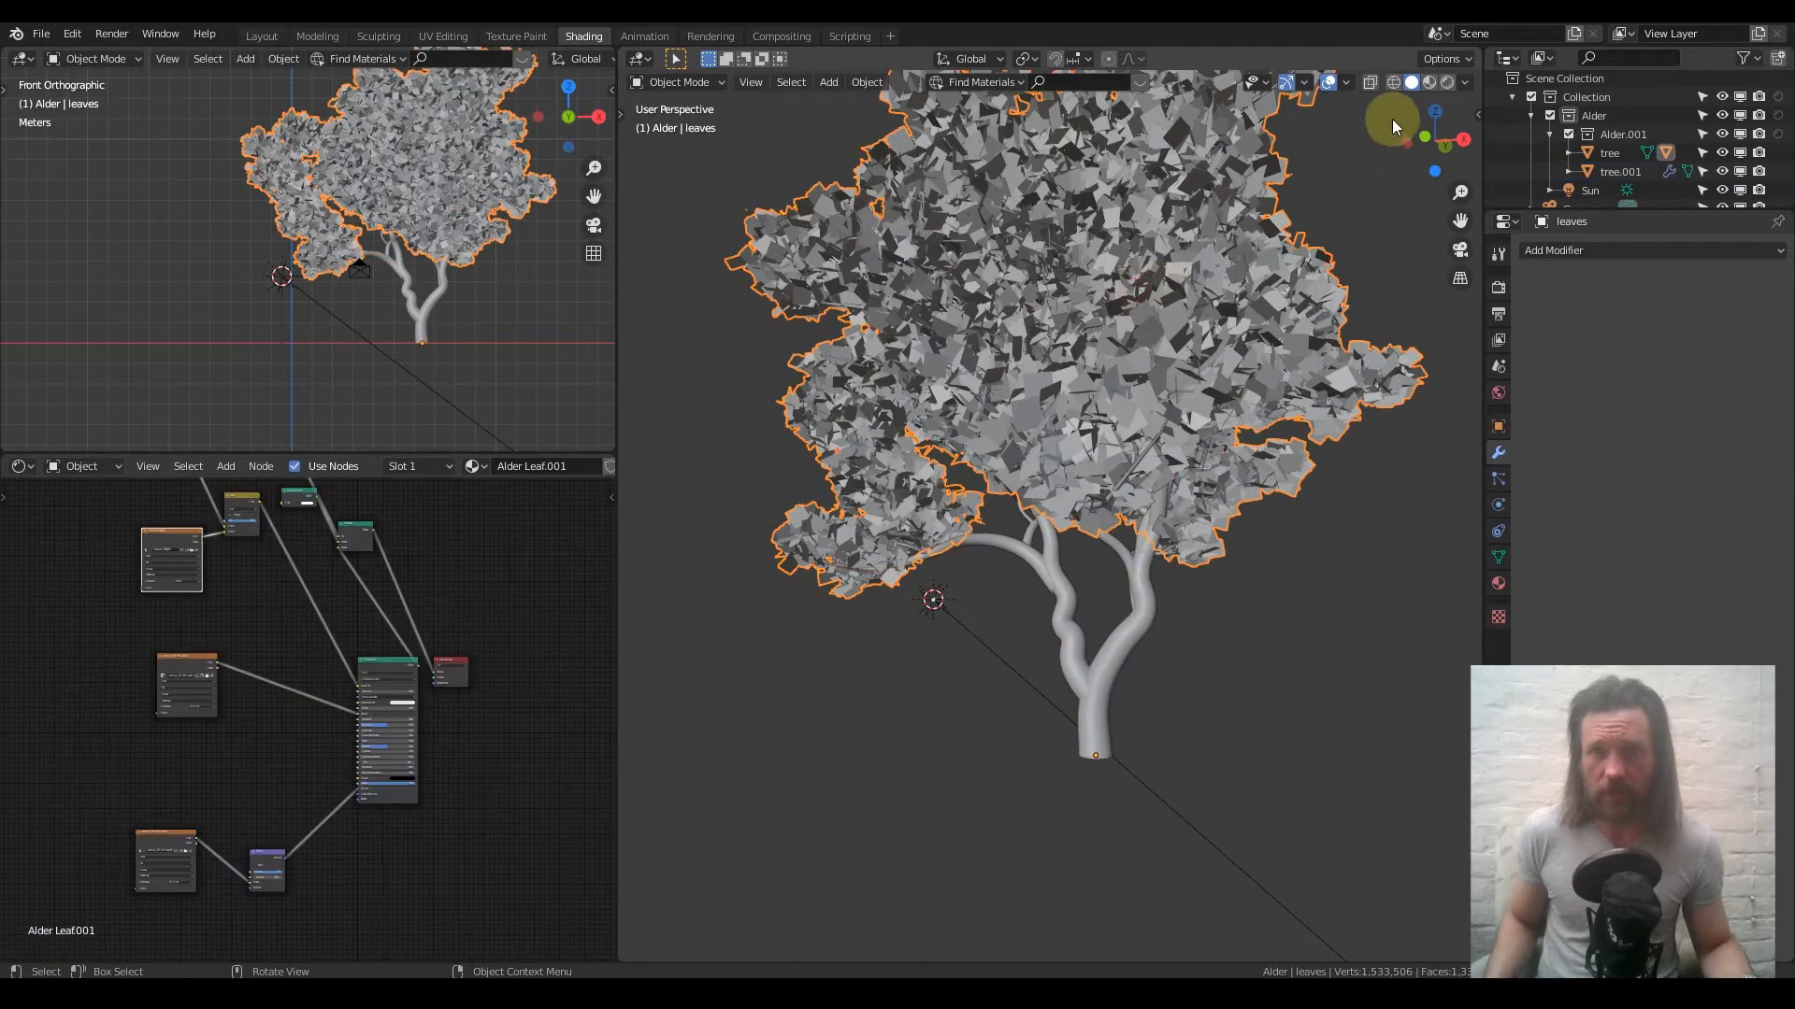
left_click(1447, 81)
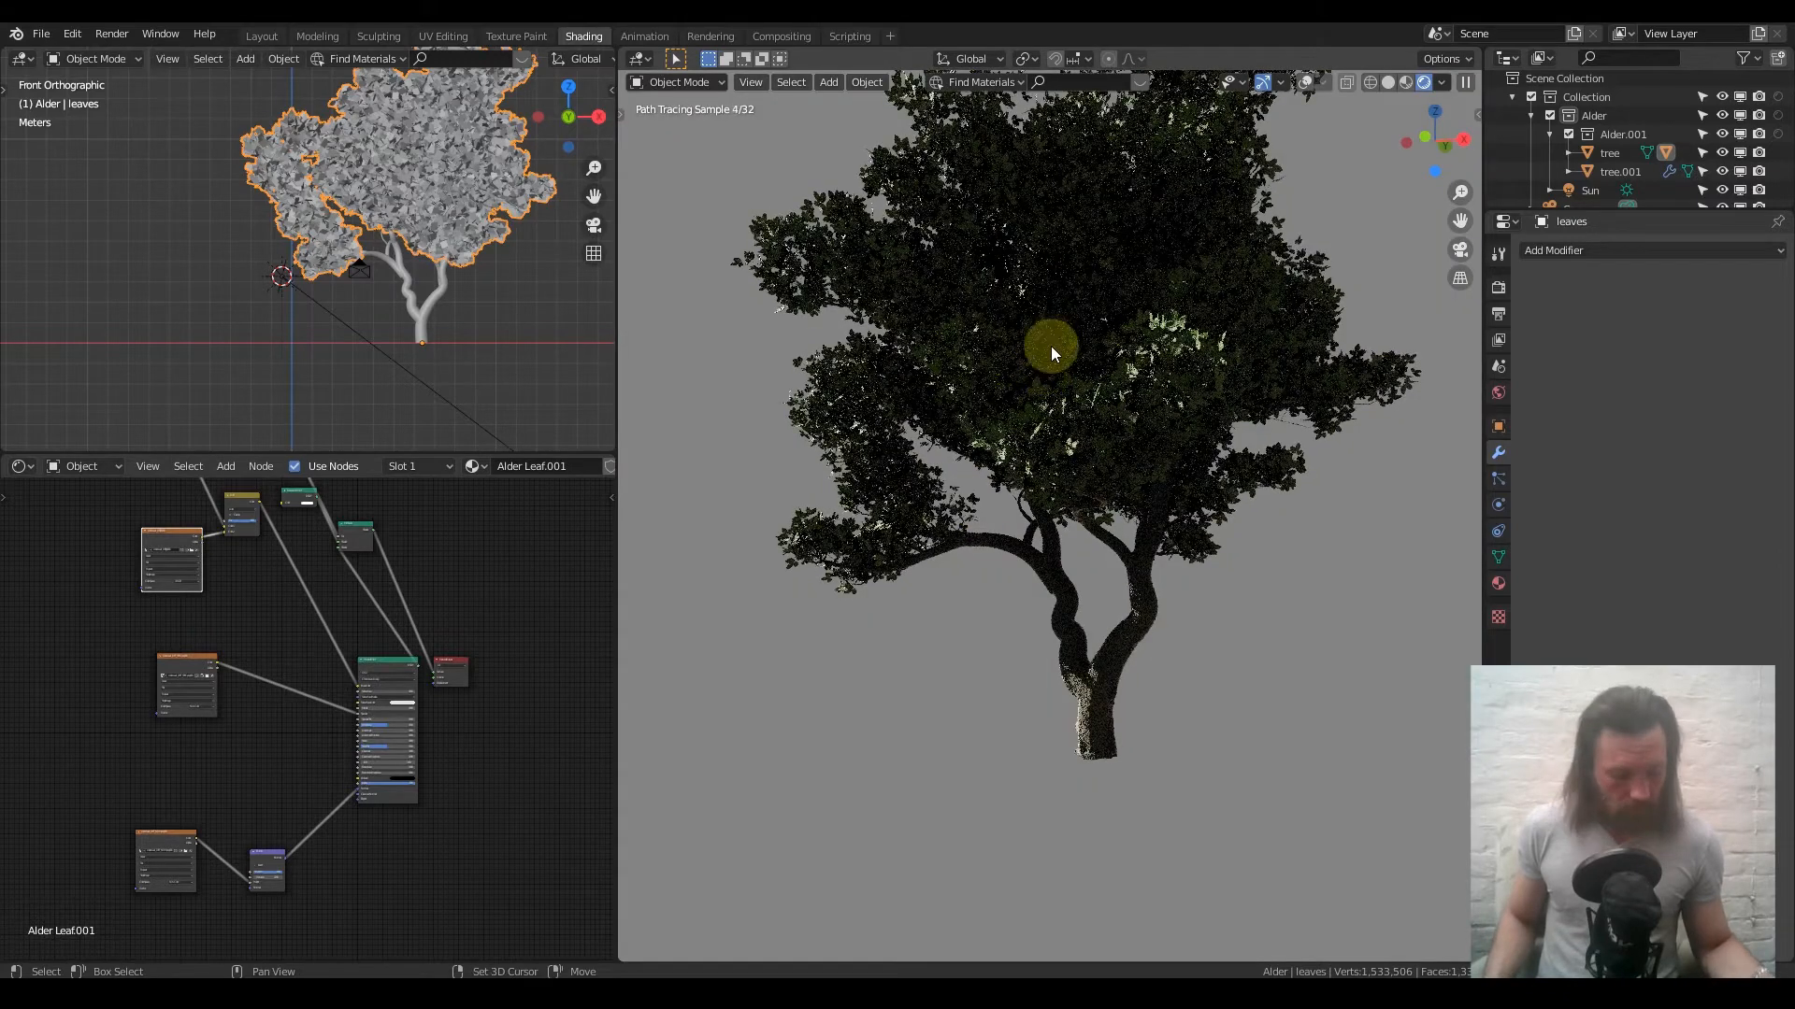
scroll(1051, 337, "up", 4)
middle_click_drag(1007, 469, 1034, 509)
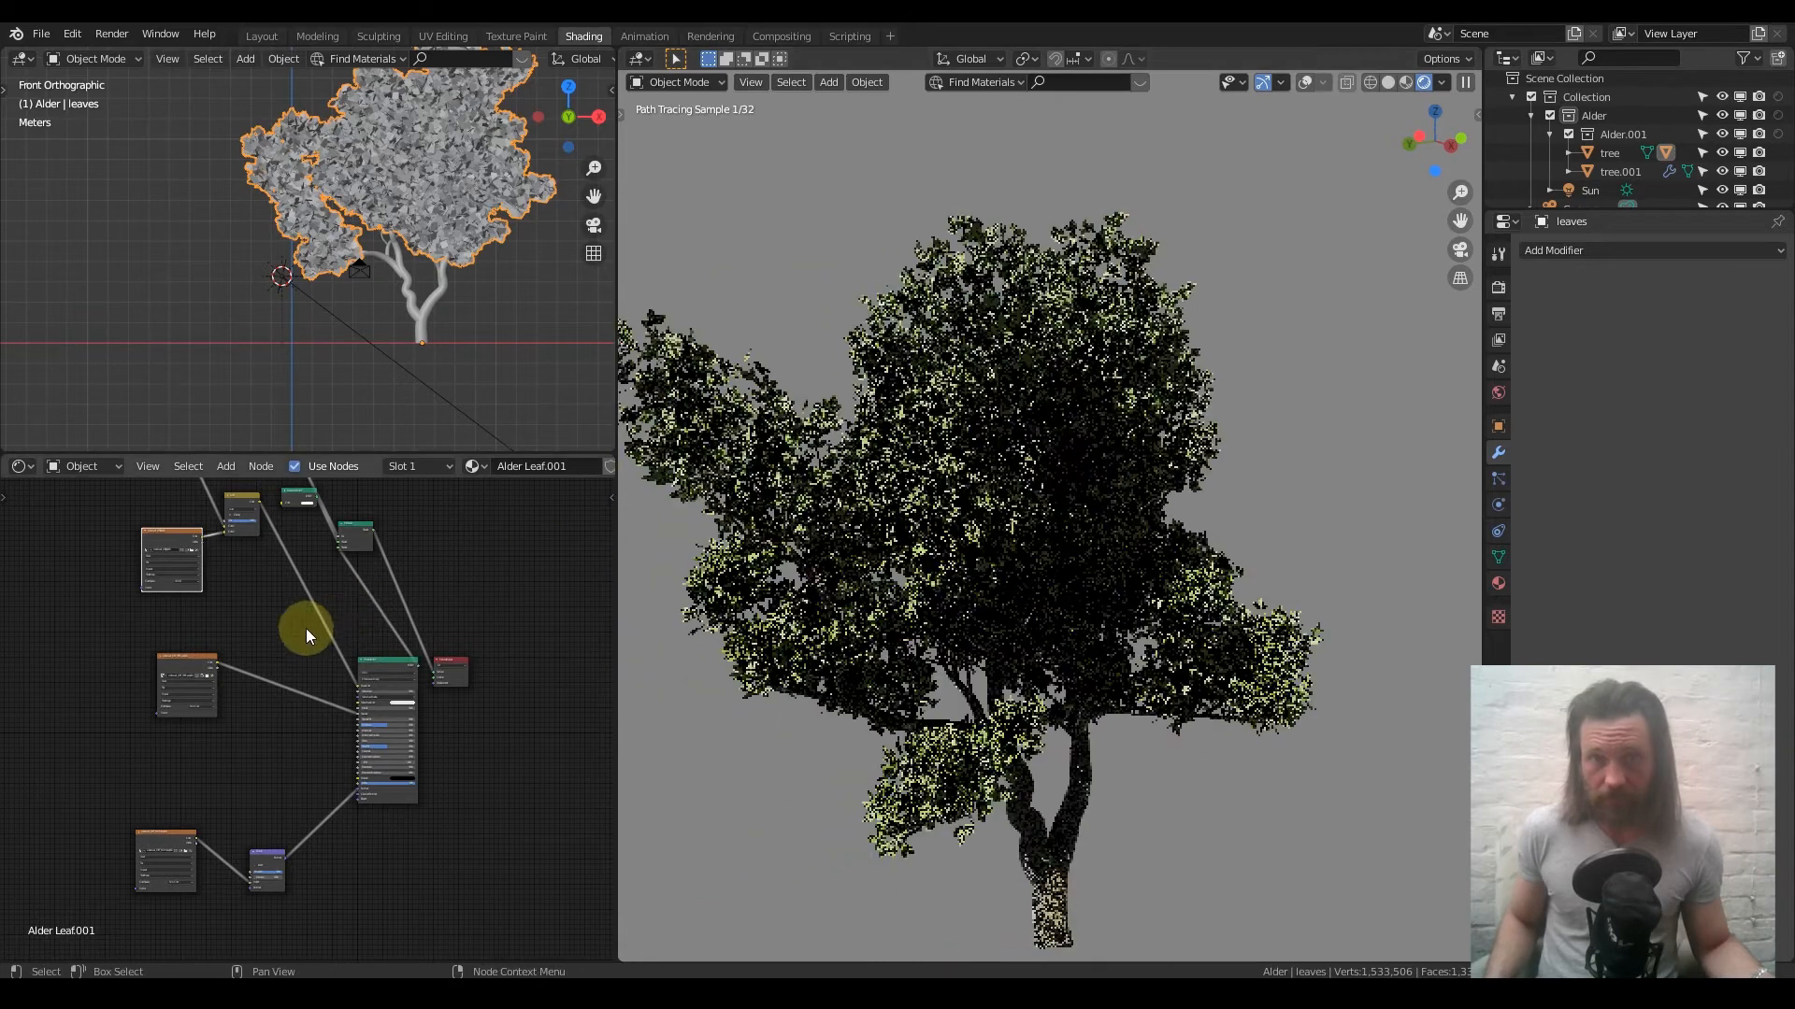
Examine the Mix nodes of the Alder Leaf.001 material and check the rendered tree with and without viewport overlays
scroll(291, 607, "down", 6)
middle_click_drag(307, 584, 351, 627)
scroll(296, 598, "up", 5)
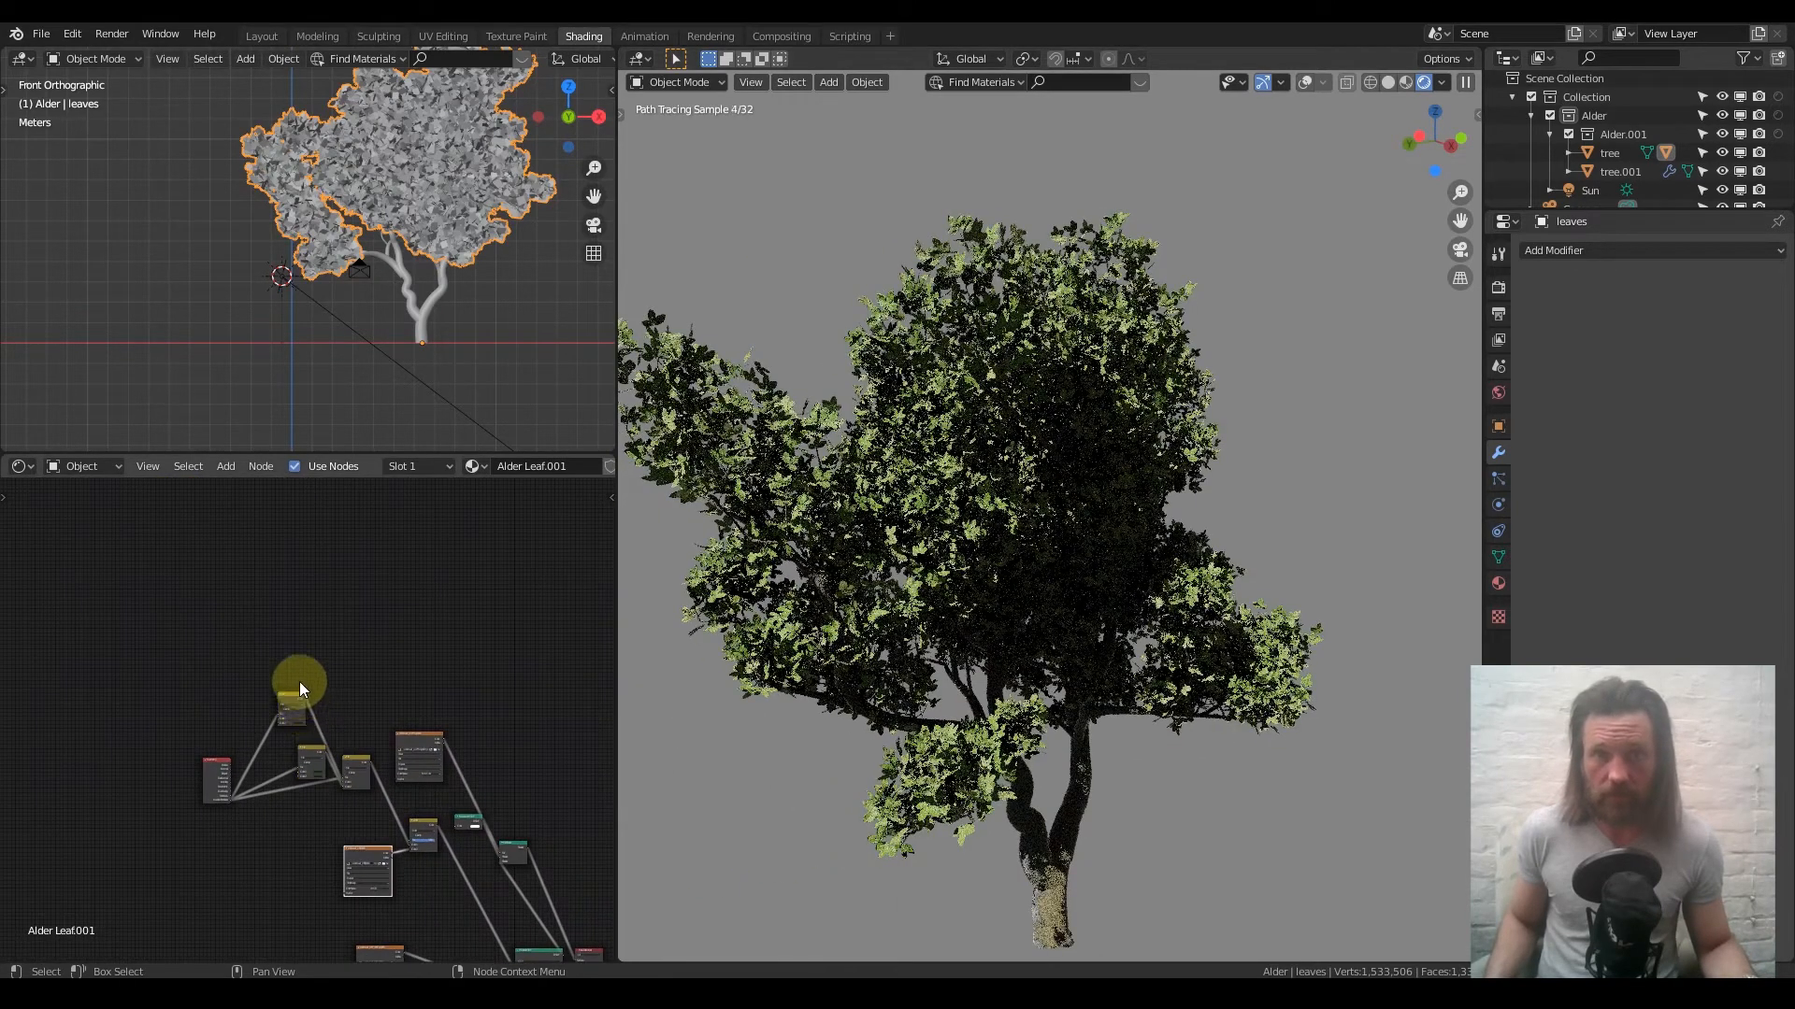
scroll(299, 674, "up", 3)
middle_click_drag(383, 767, 394, 684)
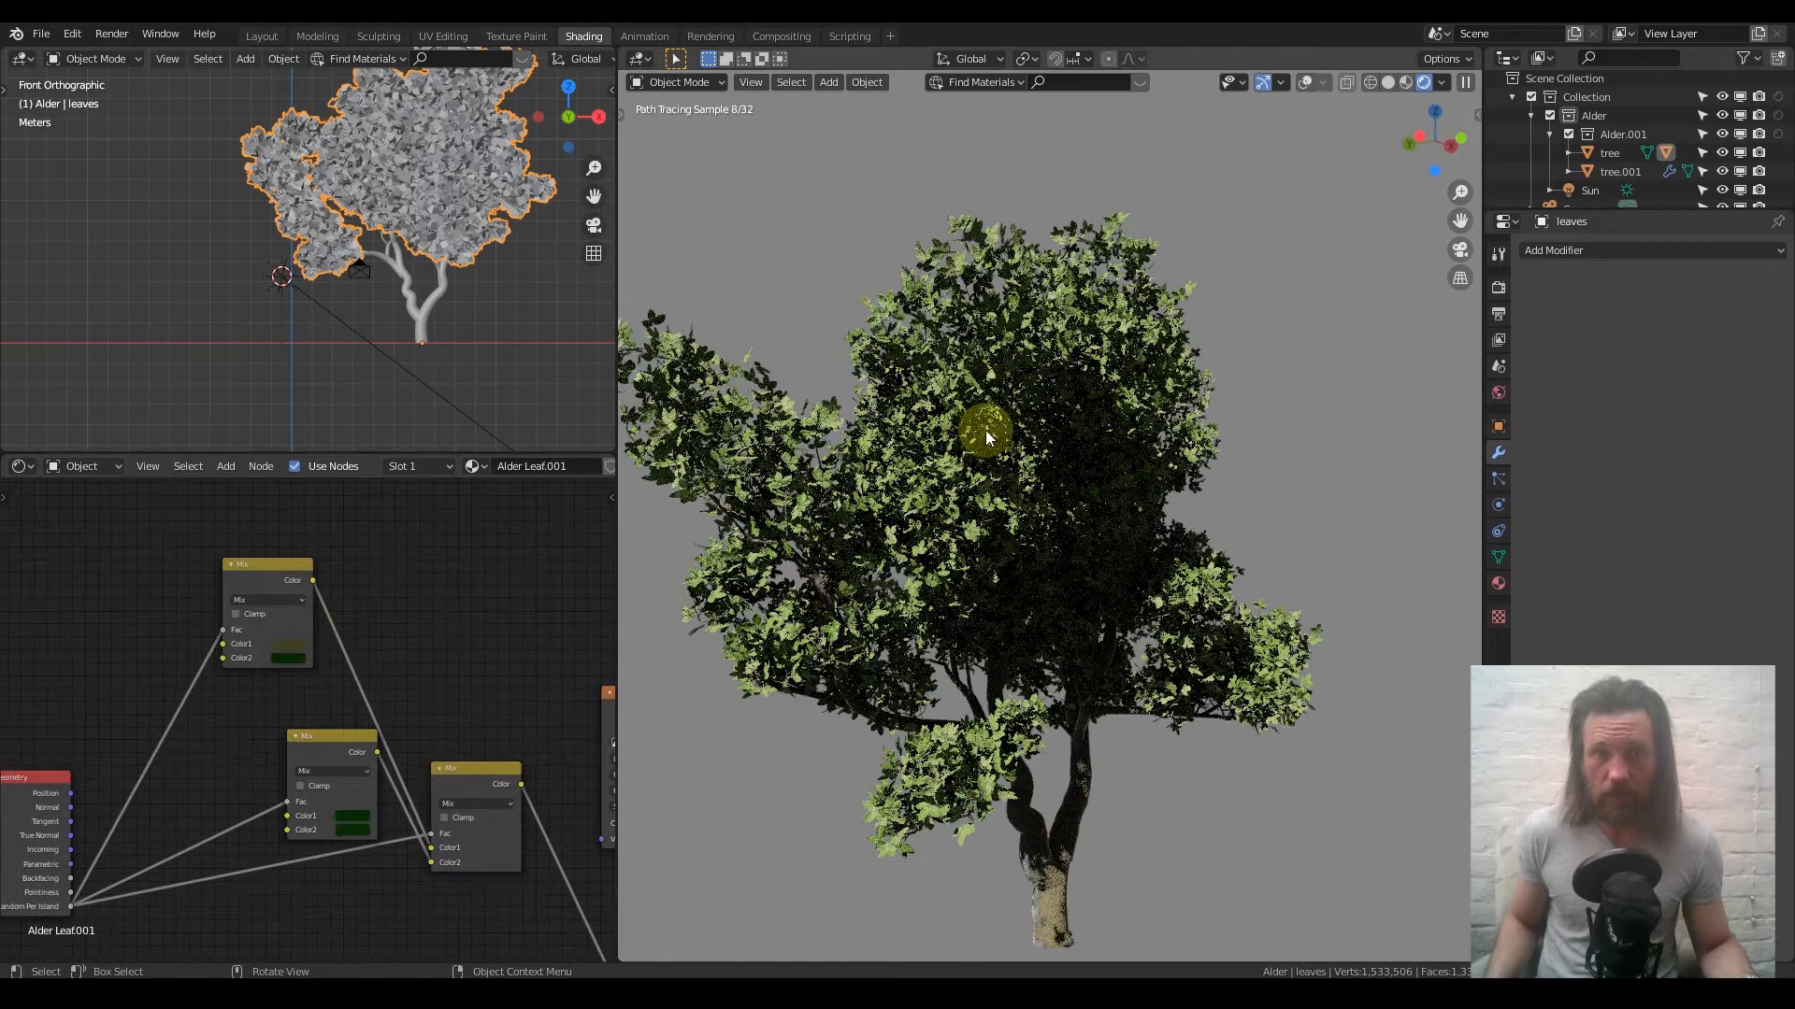
left_click(1306, 79)
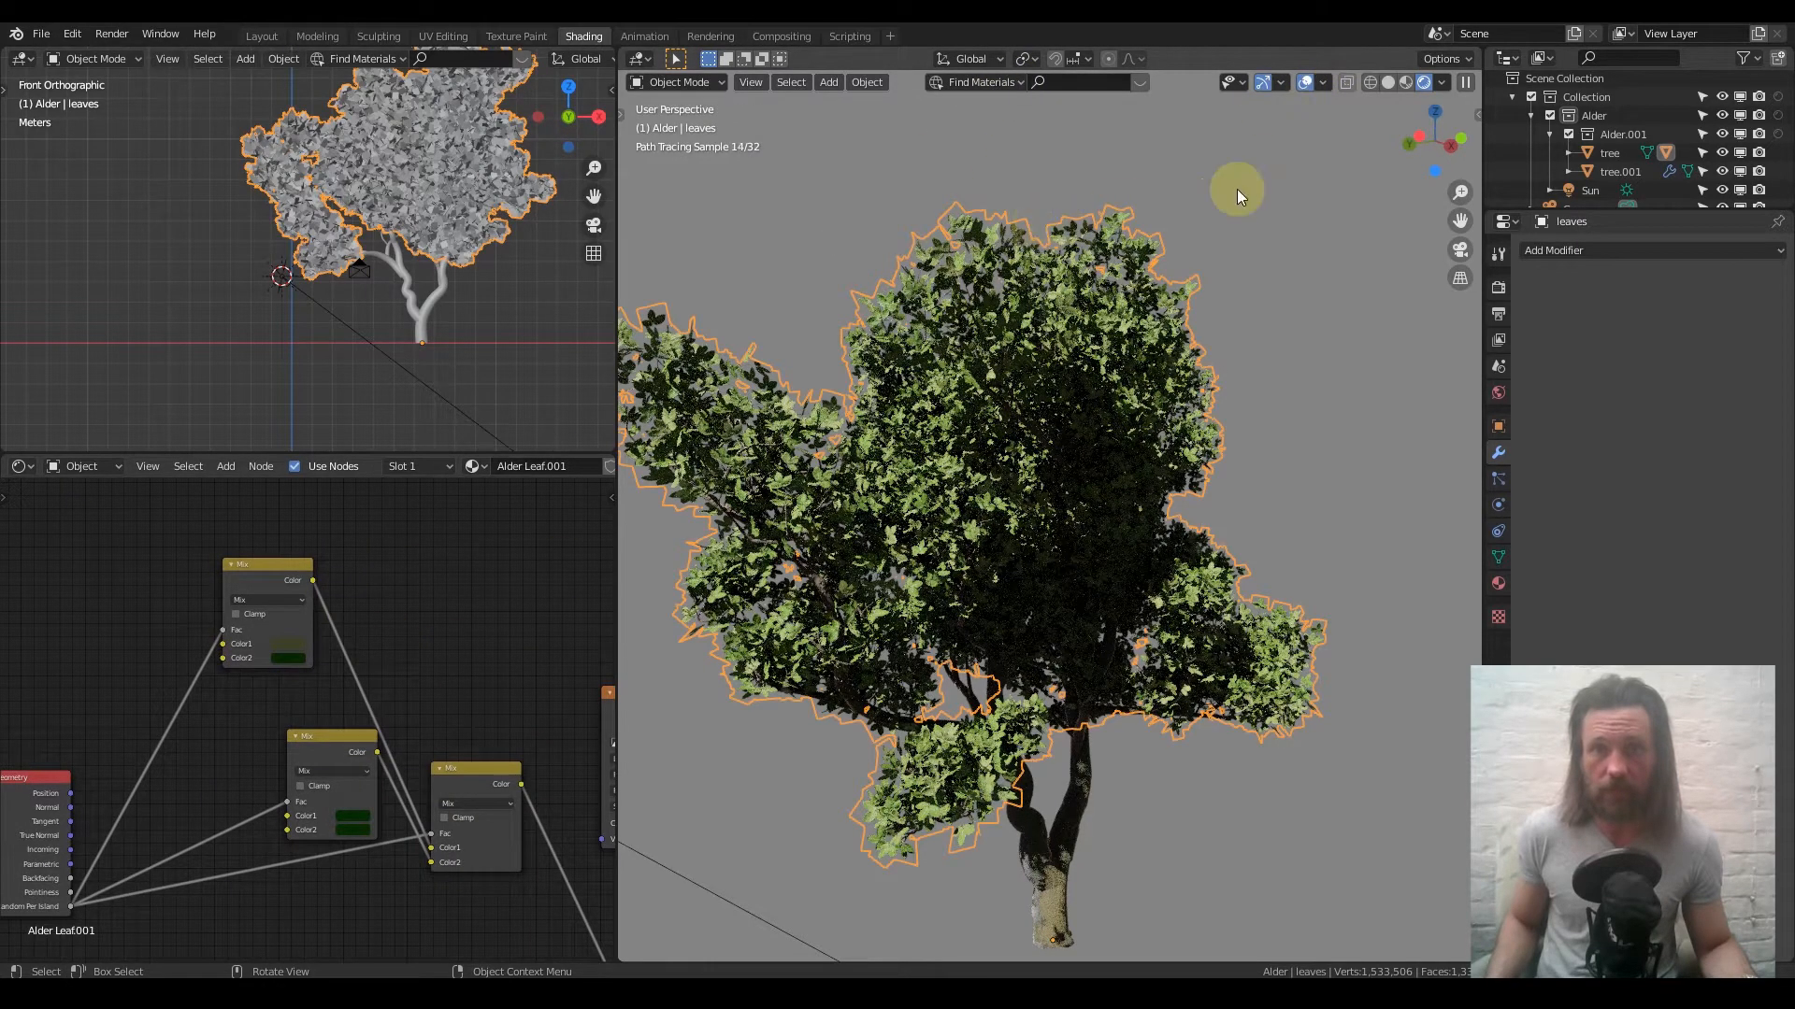
left_click(1304, 86)
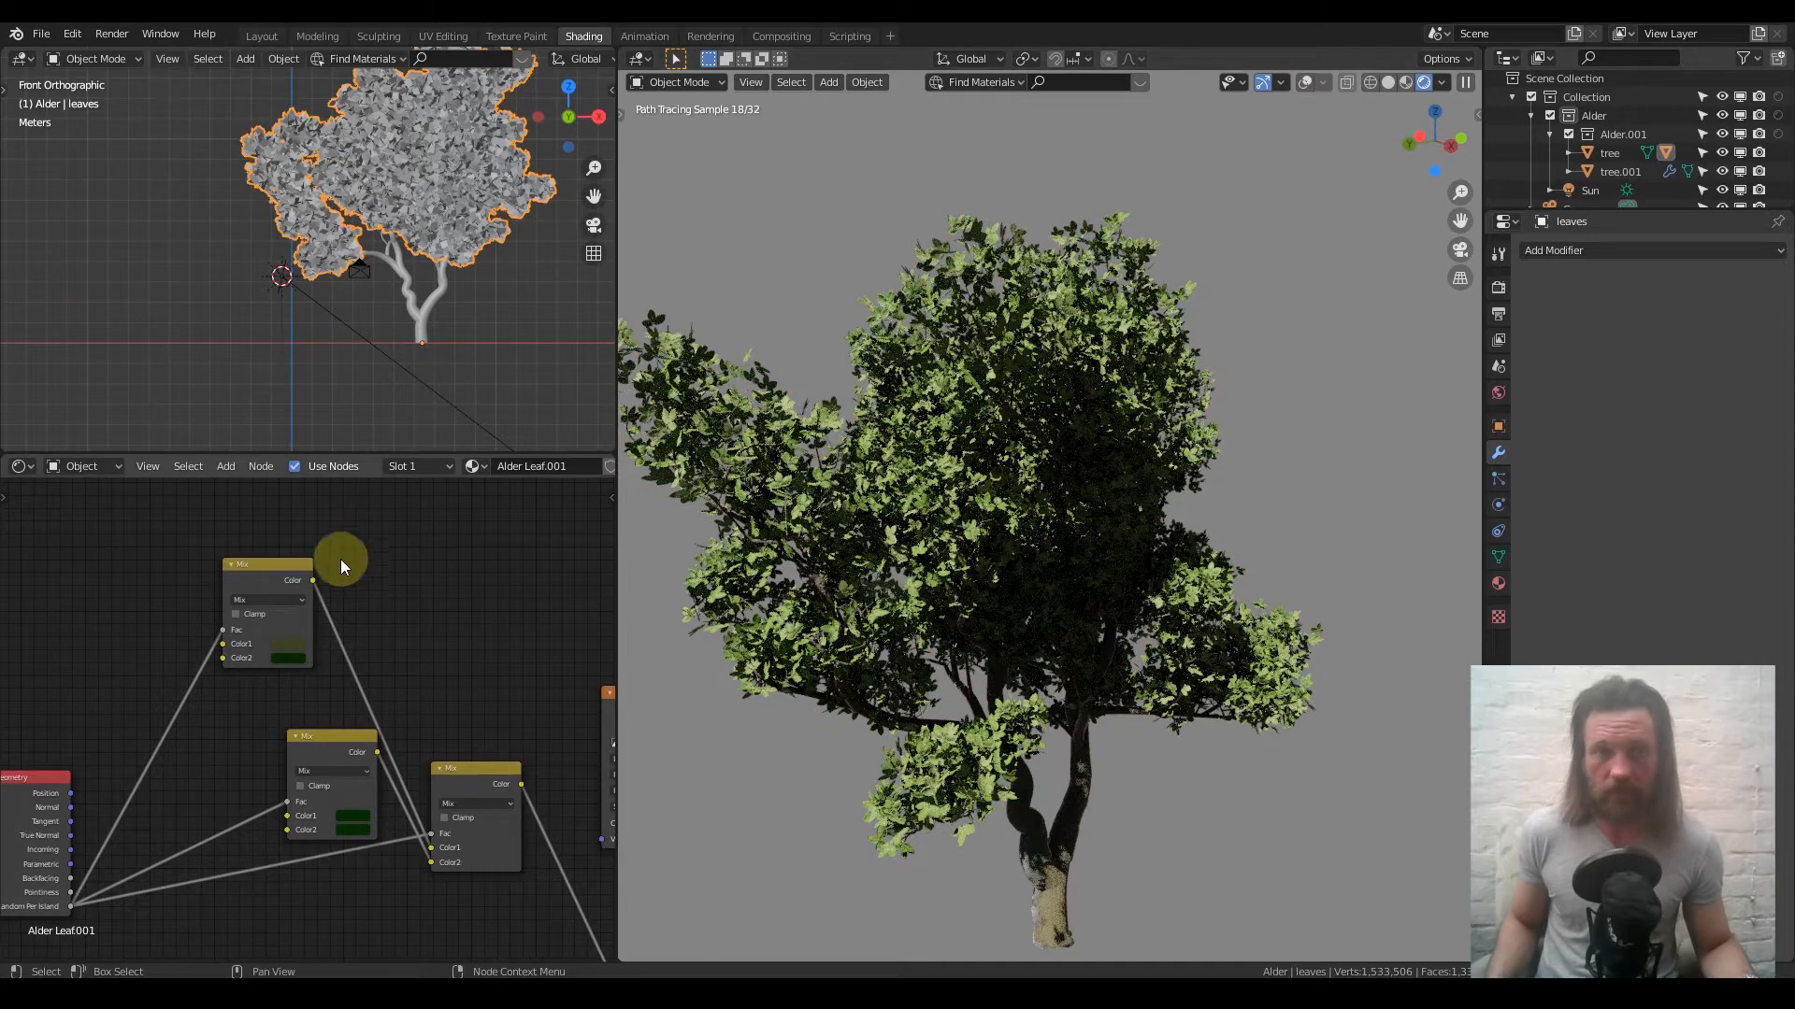
Set Color1 of the upper Mix node in the leaf material to a light orange, HSV about 0.097, 0.688, 0.678
middle_click_drag(340, 697, 344, 682)
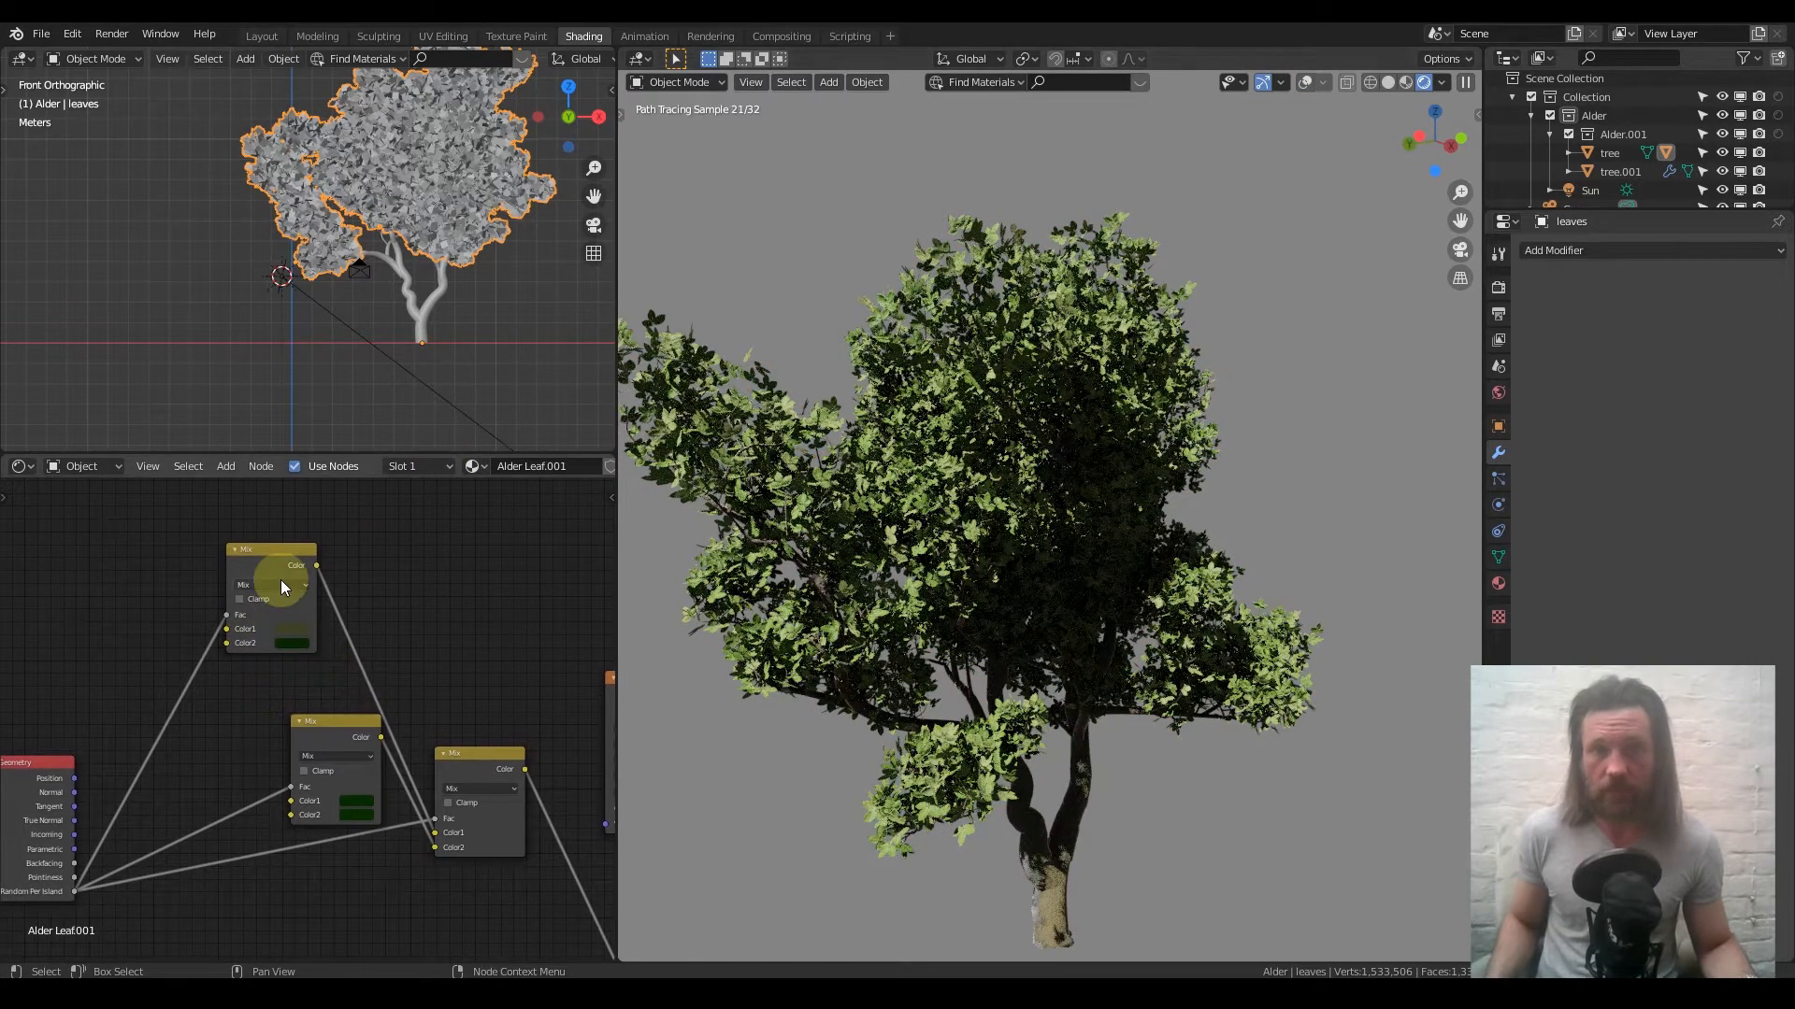
middle_click_drag(377, 661, 427, 647)
scroll(316, 666, "up", 6)
left_click(307, 595)
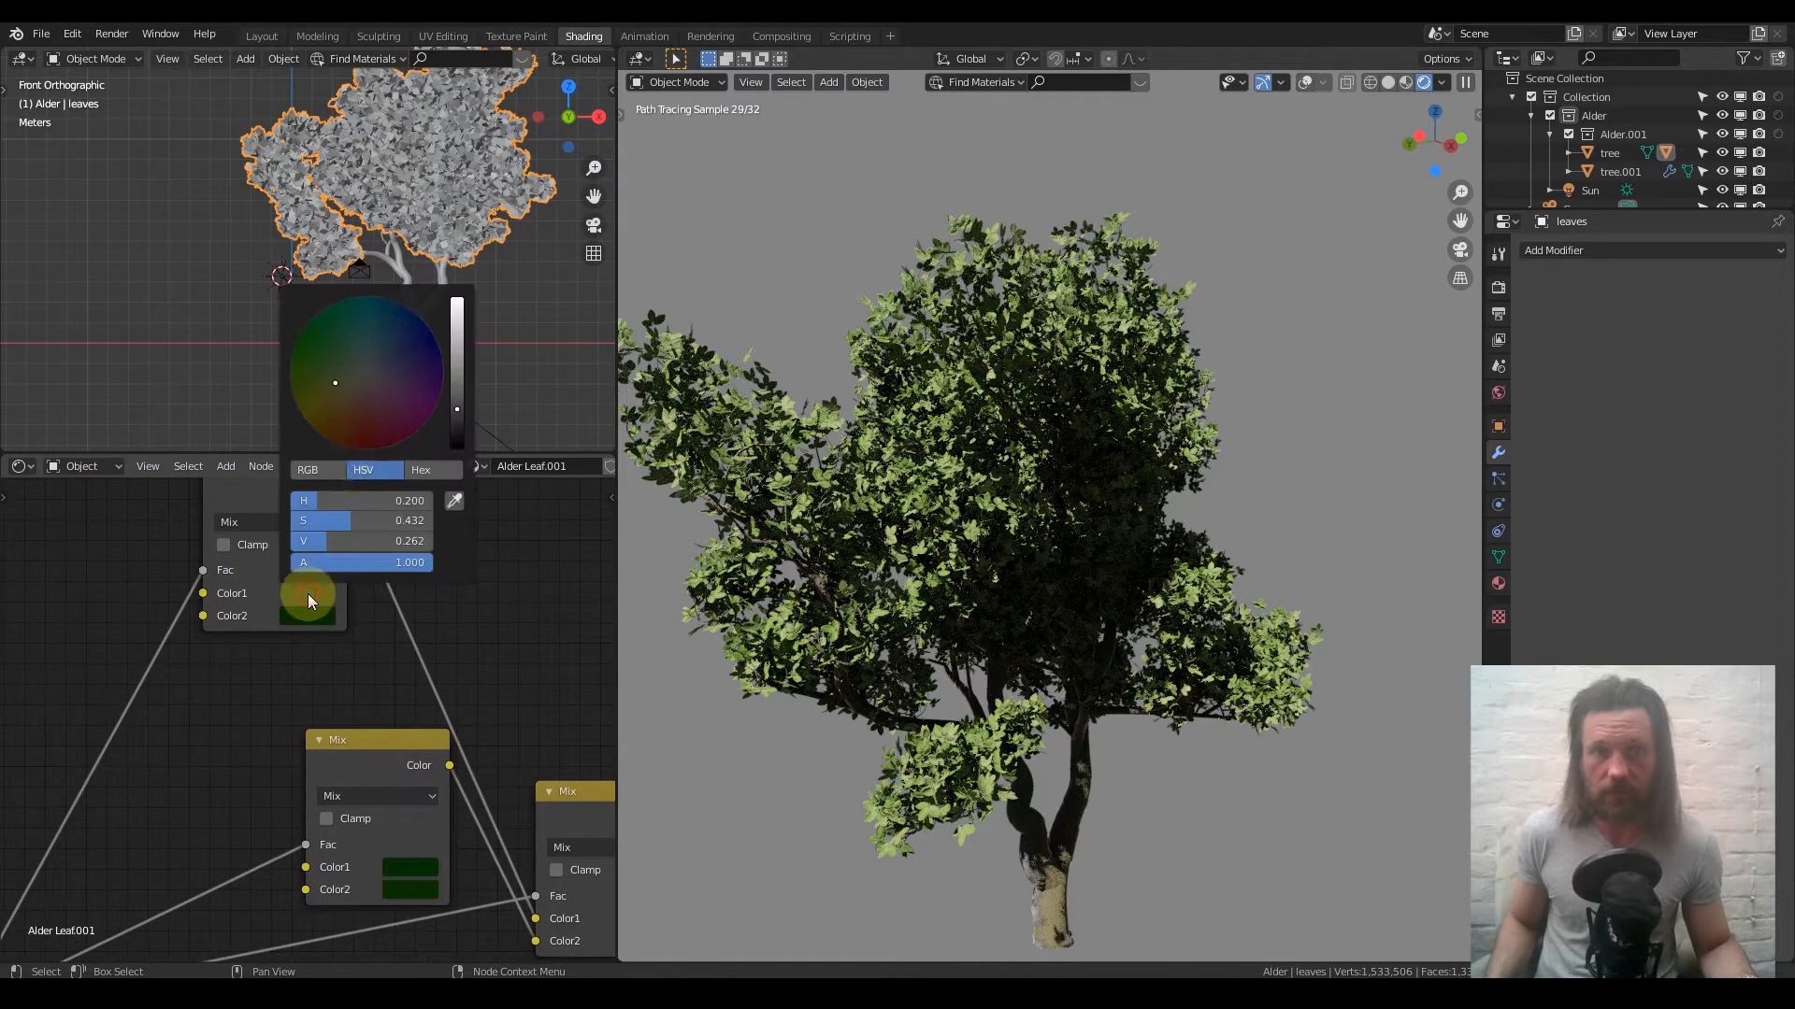
left_click(366, 430)
left_click(452, 345)
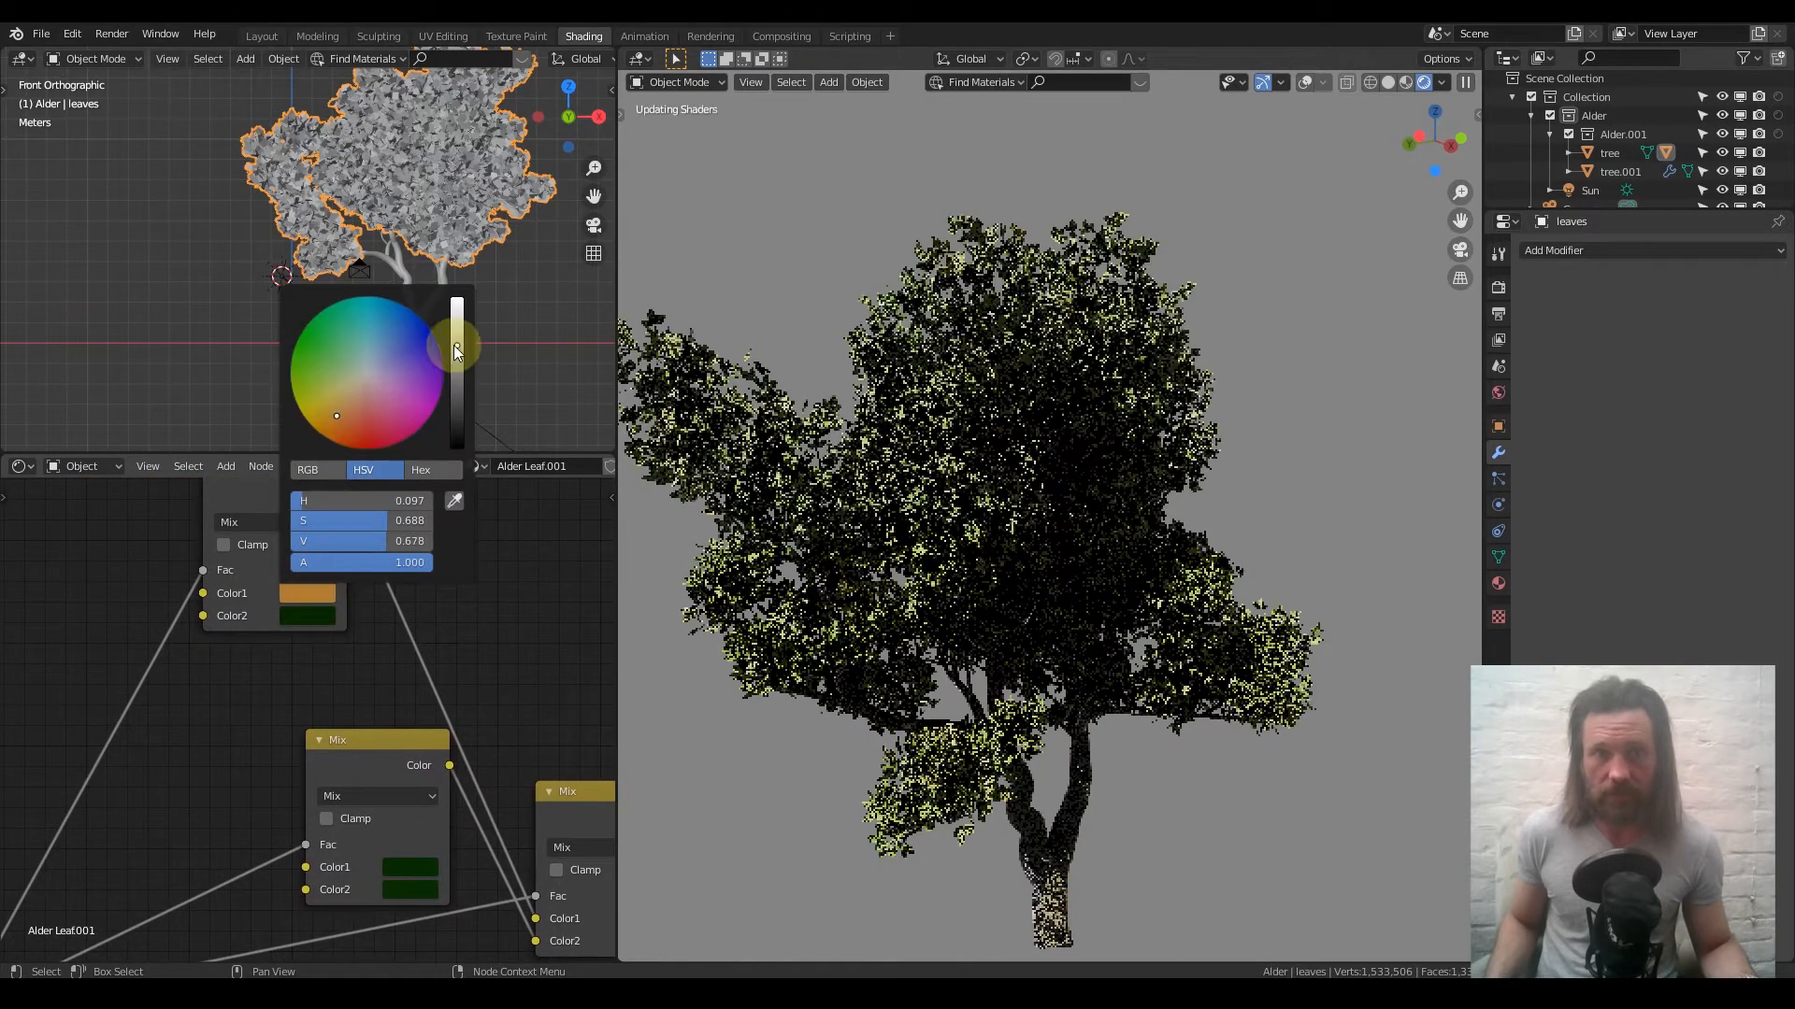
Set Color2 of the upper Mix node to a reddish orange, HSV about 0.034, 0.726, 0.570
left_click(309, 617)
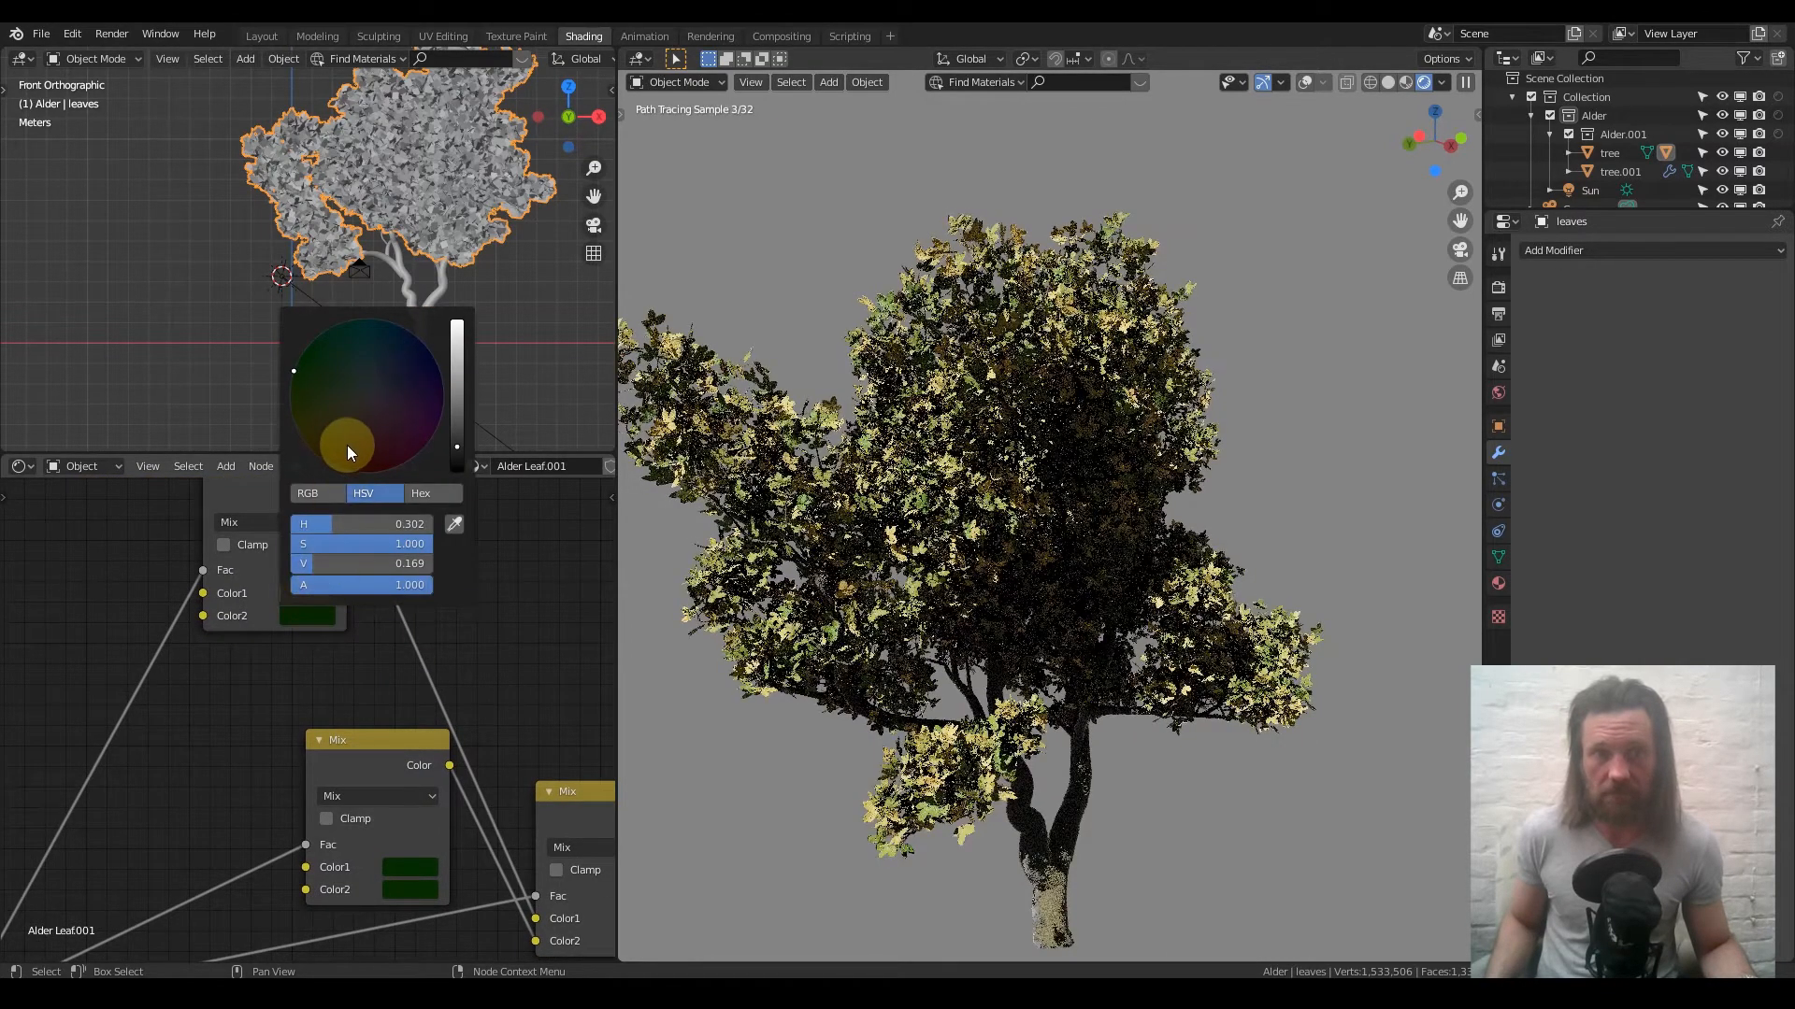
left_click(356, 452)
left_click(456, 384)
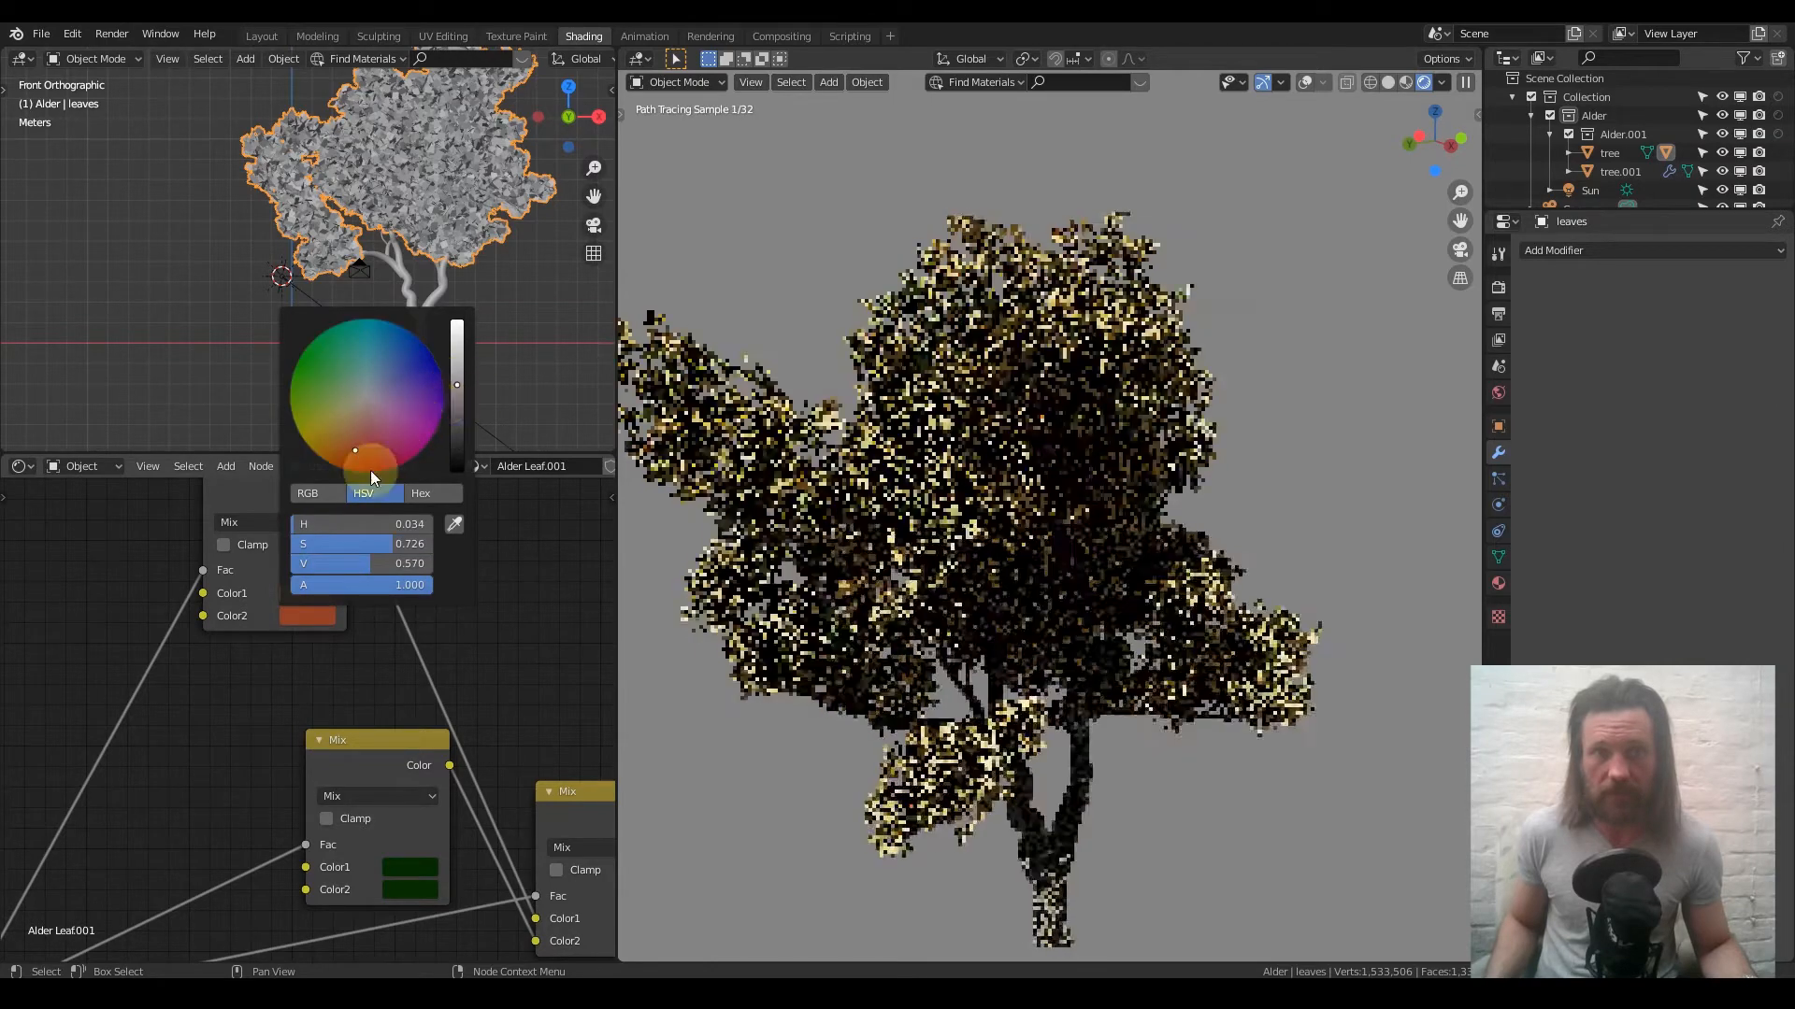
Change Color1 of the lower Mix node to a bright salmon orange, hue about 0.048 and saturation about 0.552
left_click(397, 866)
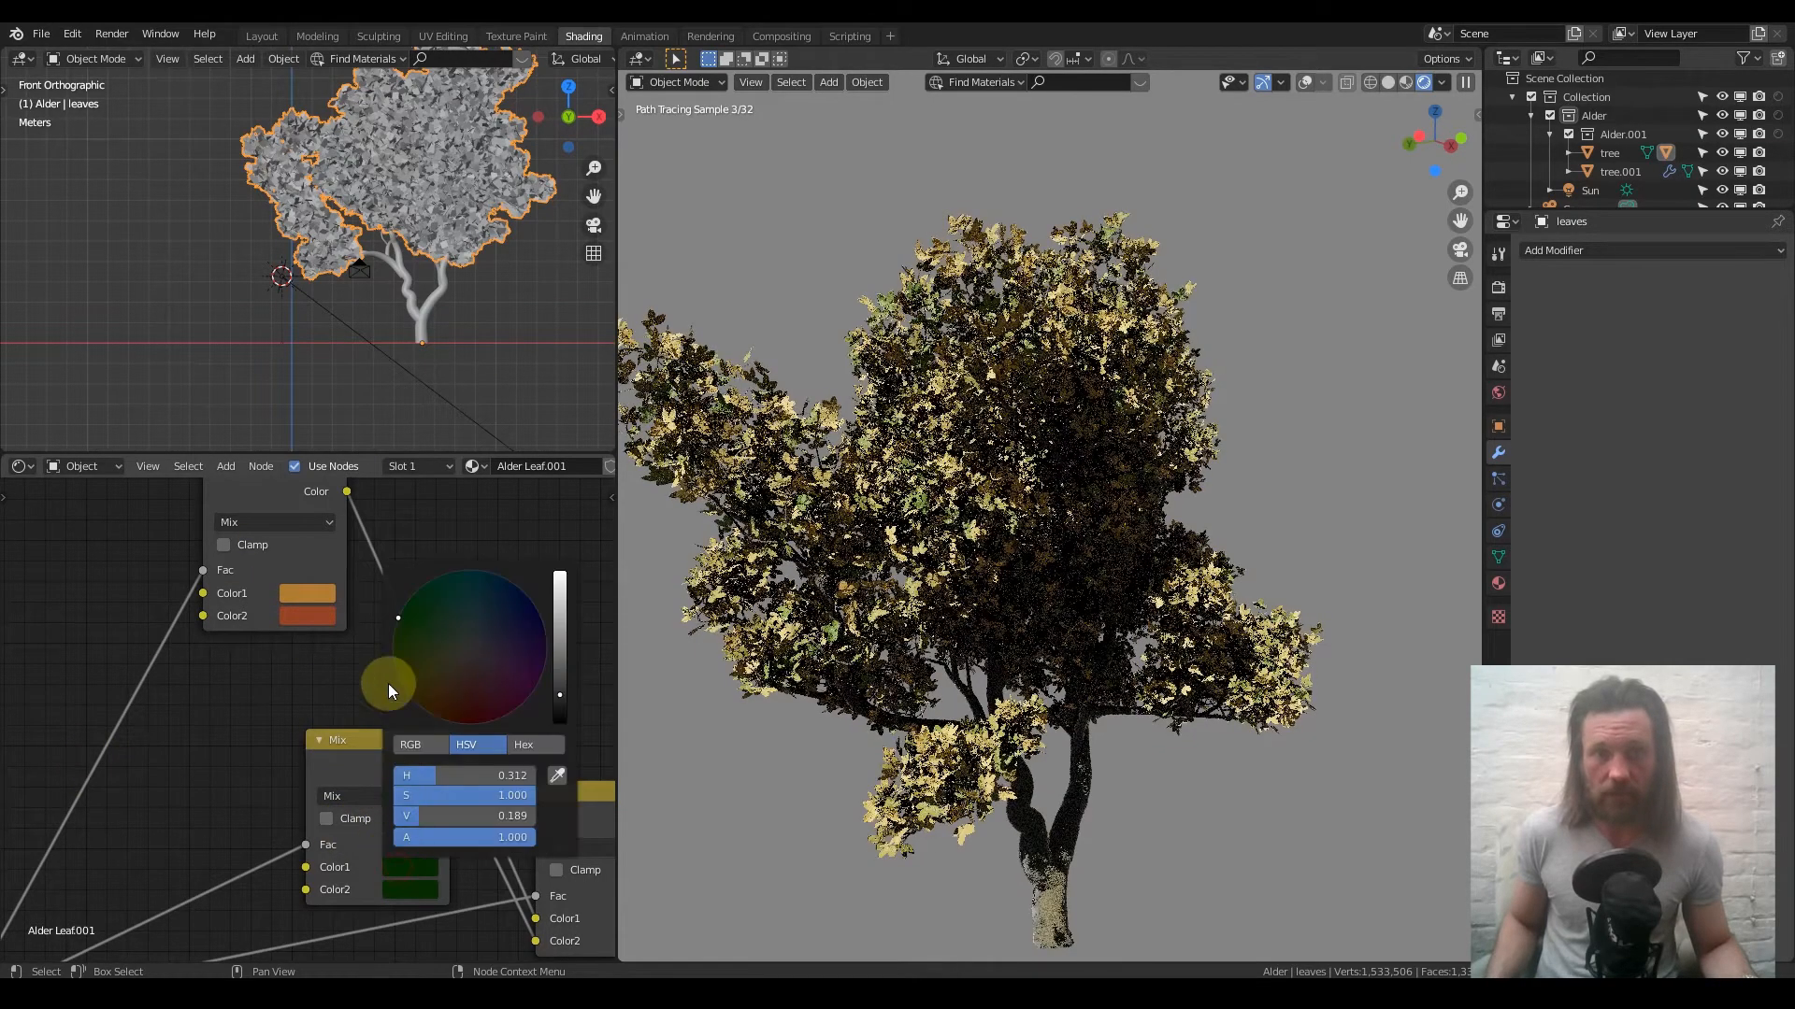
left_click(457, 689)
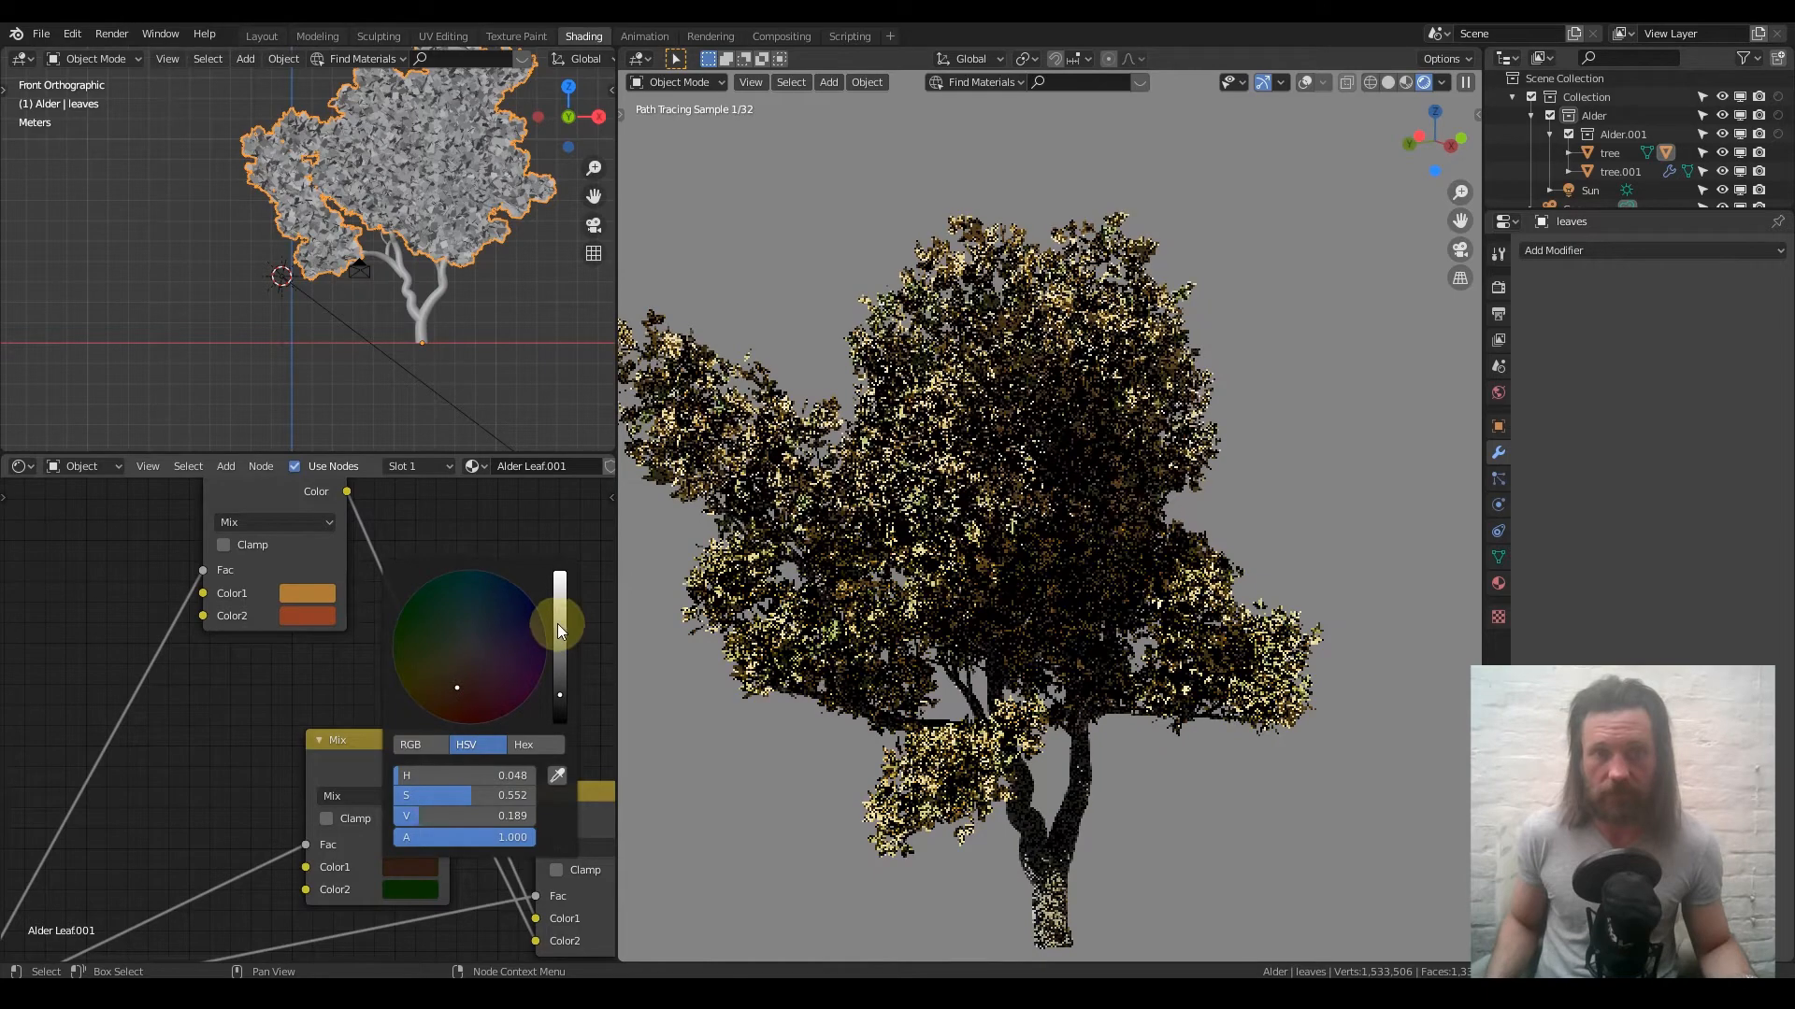
left_click(560, 625)
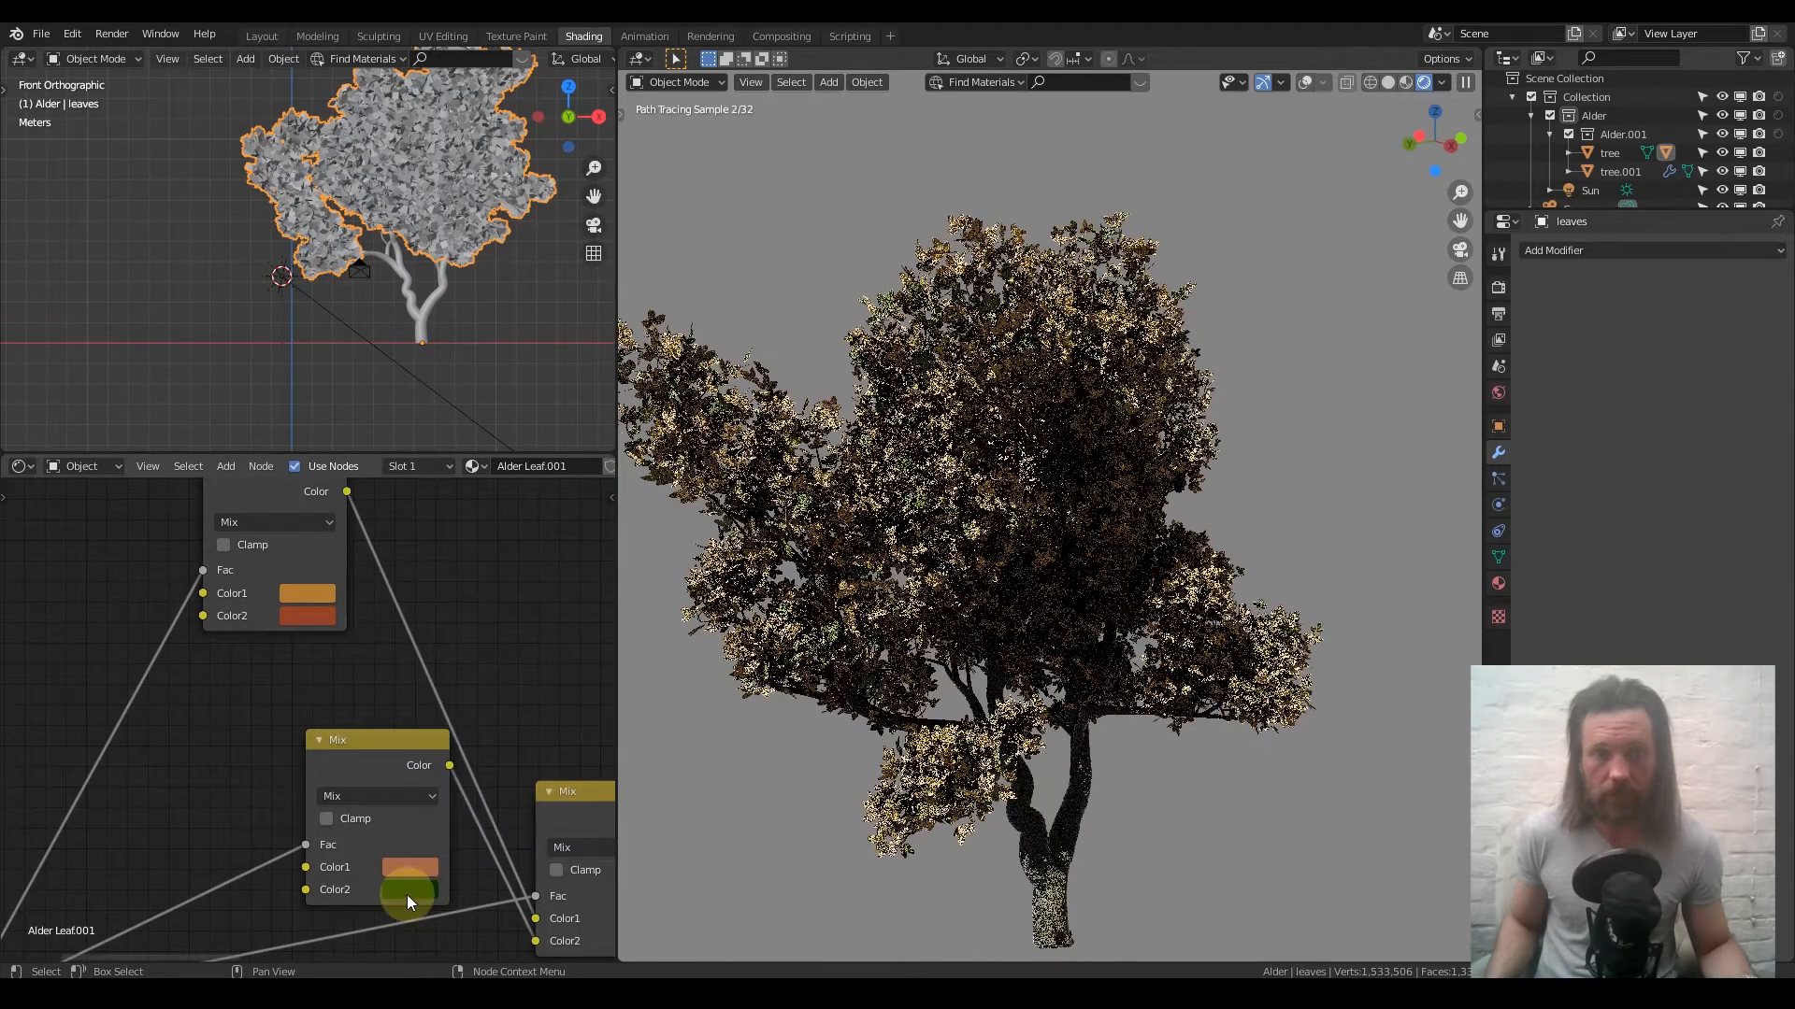
Change Color2 of the lower Mix node to a golden yellow, HSV about 0.131, 0.703, 0.815
left_click(408, 893)
left_click(436, 691)
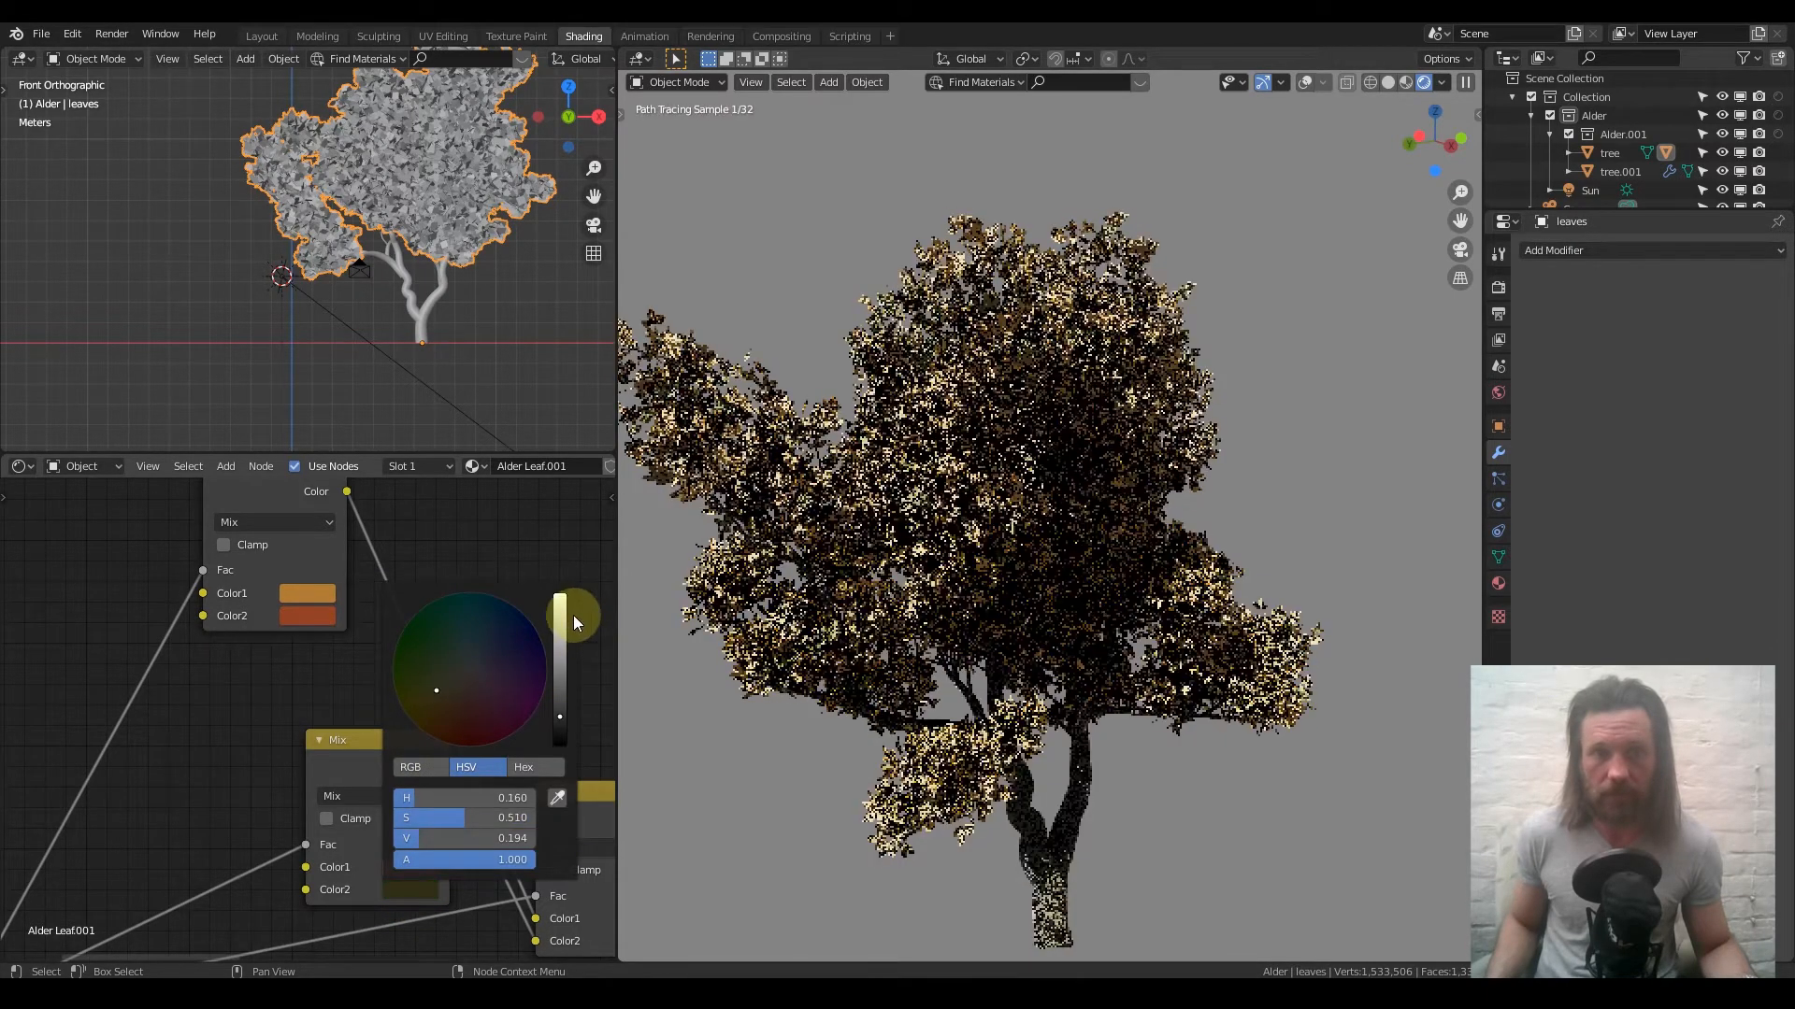
left_click(560, 623)
left_click(430, 707)
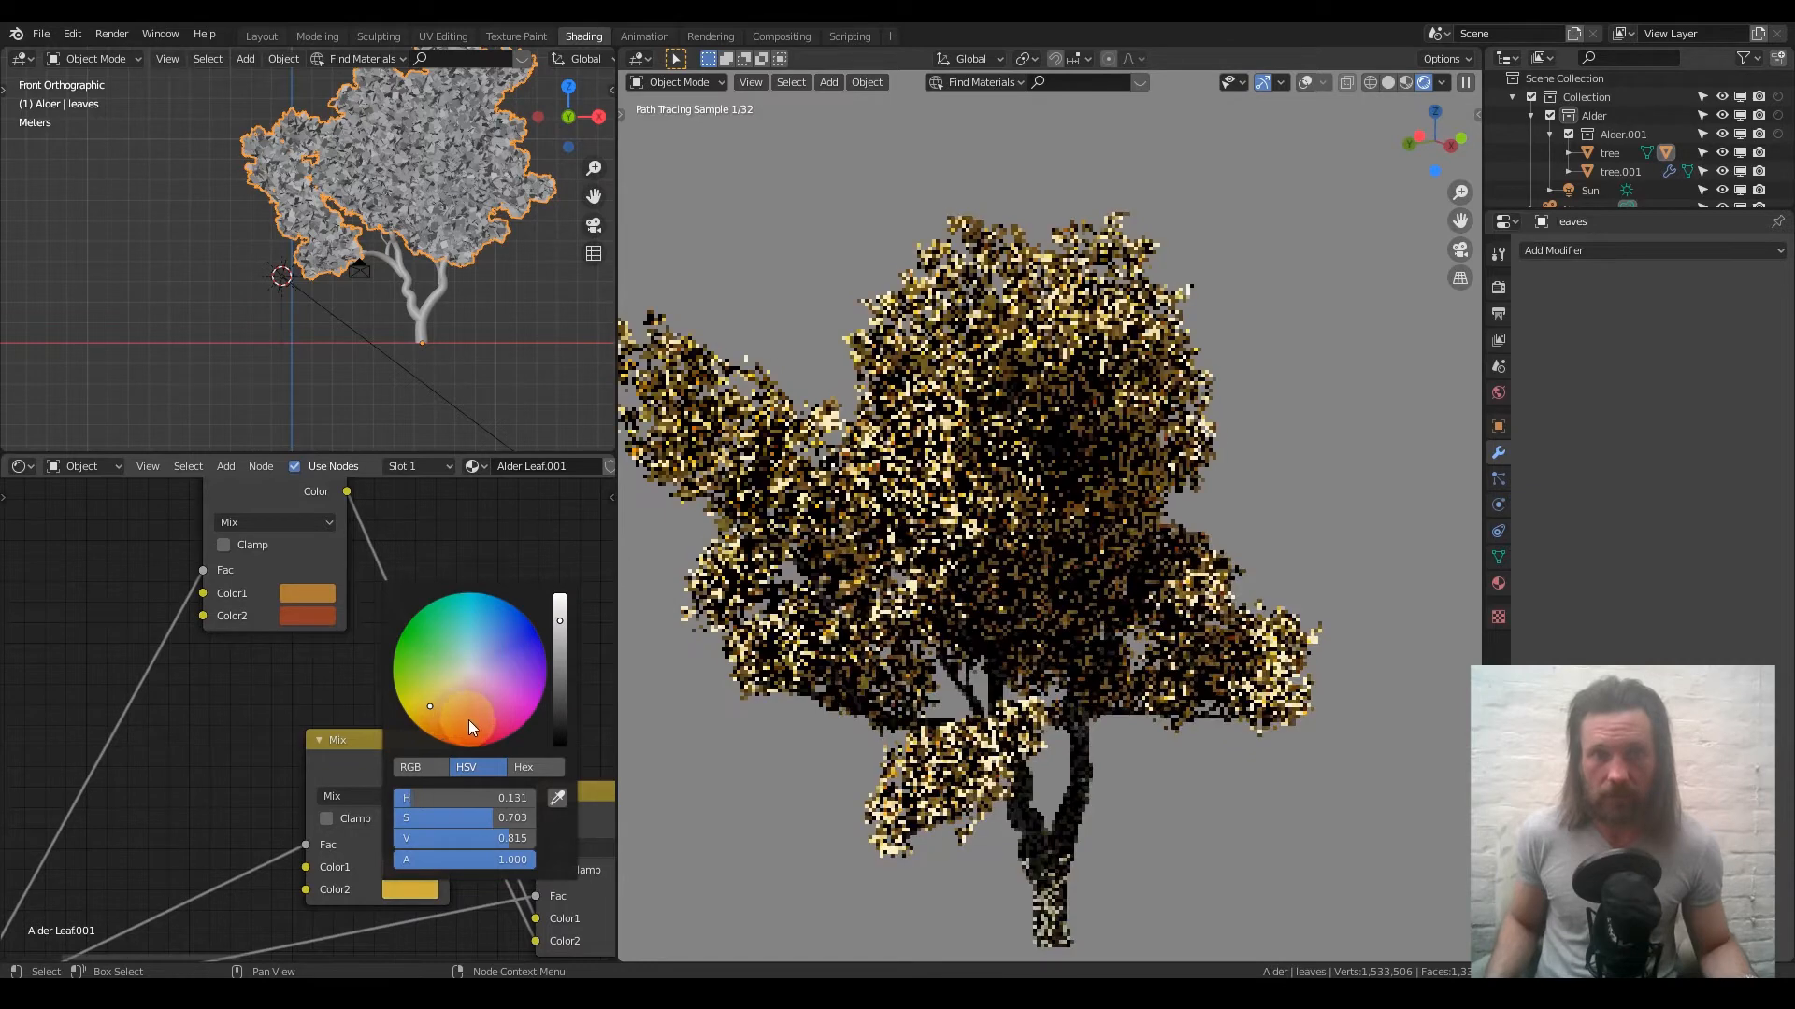
Set Color2 of the lower Mix node in the leaf material to a bright red and check the whole tree
left_click(469, 719)
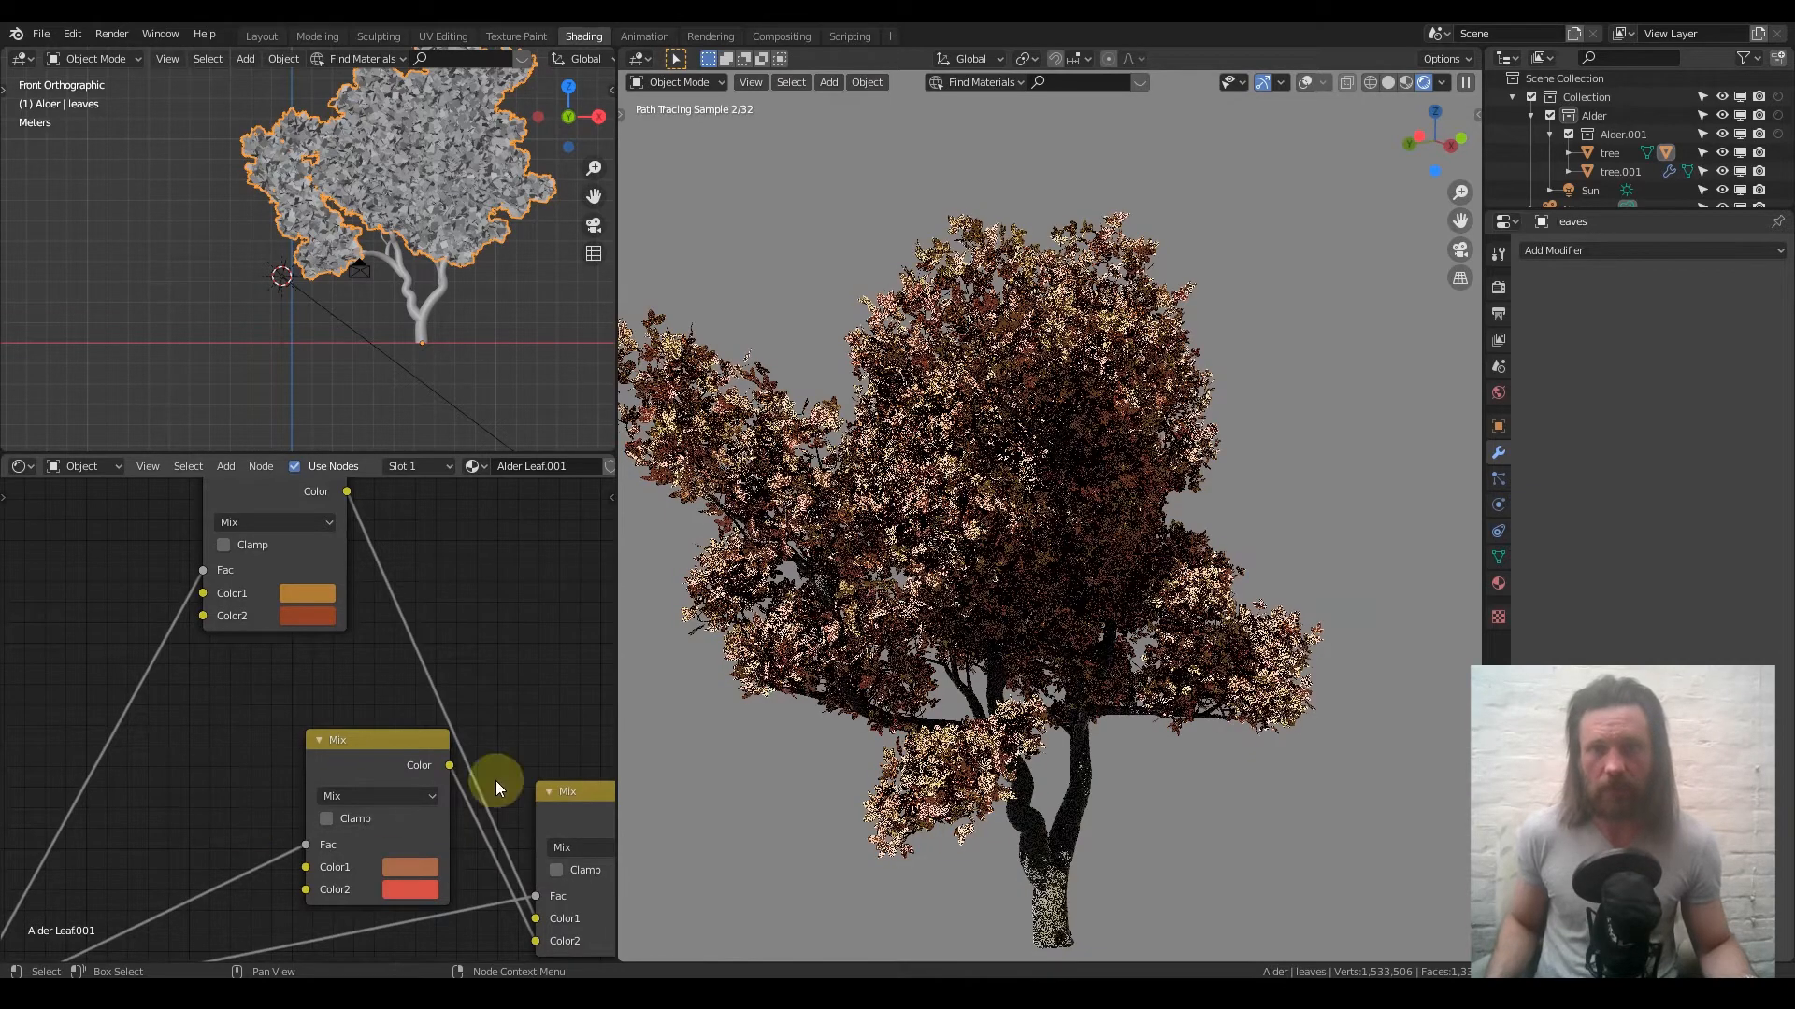
scroll(1091, 647, "down", 5)
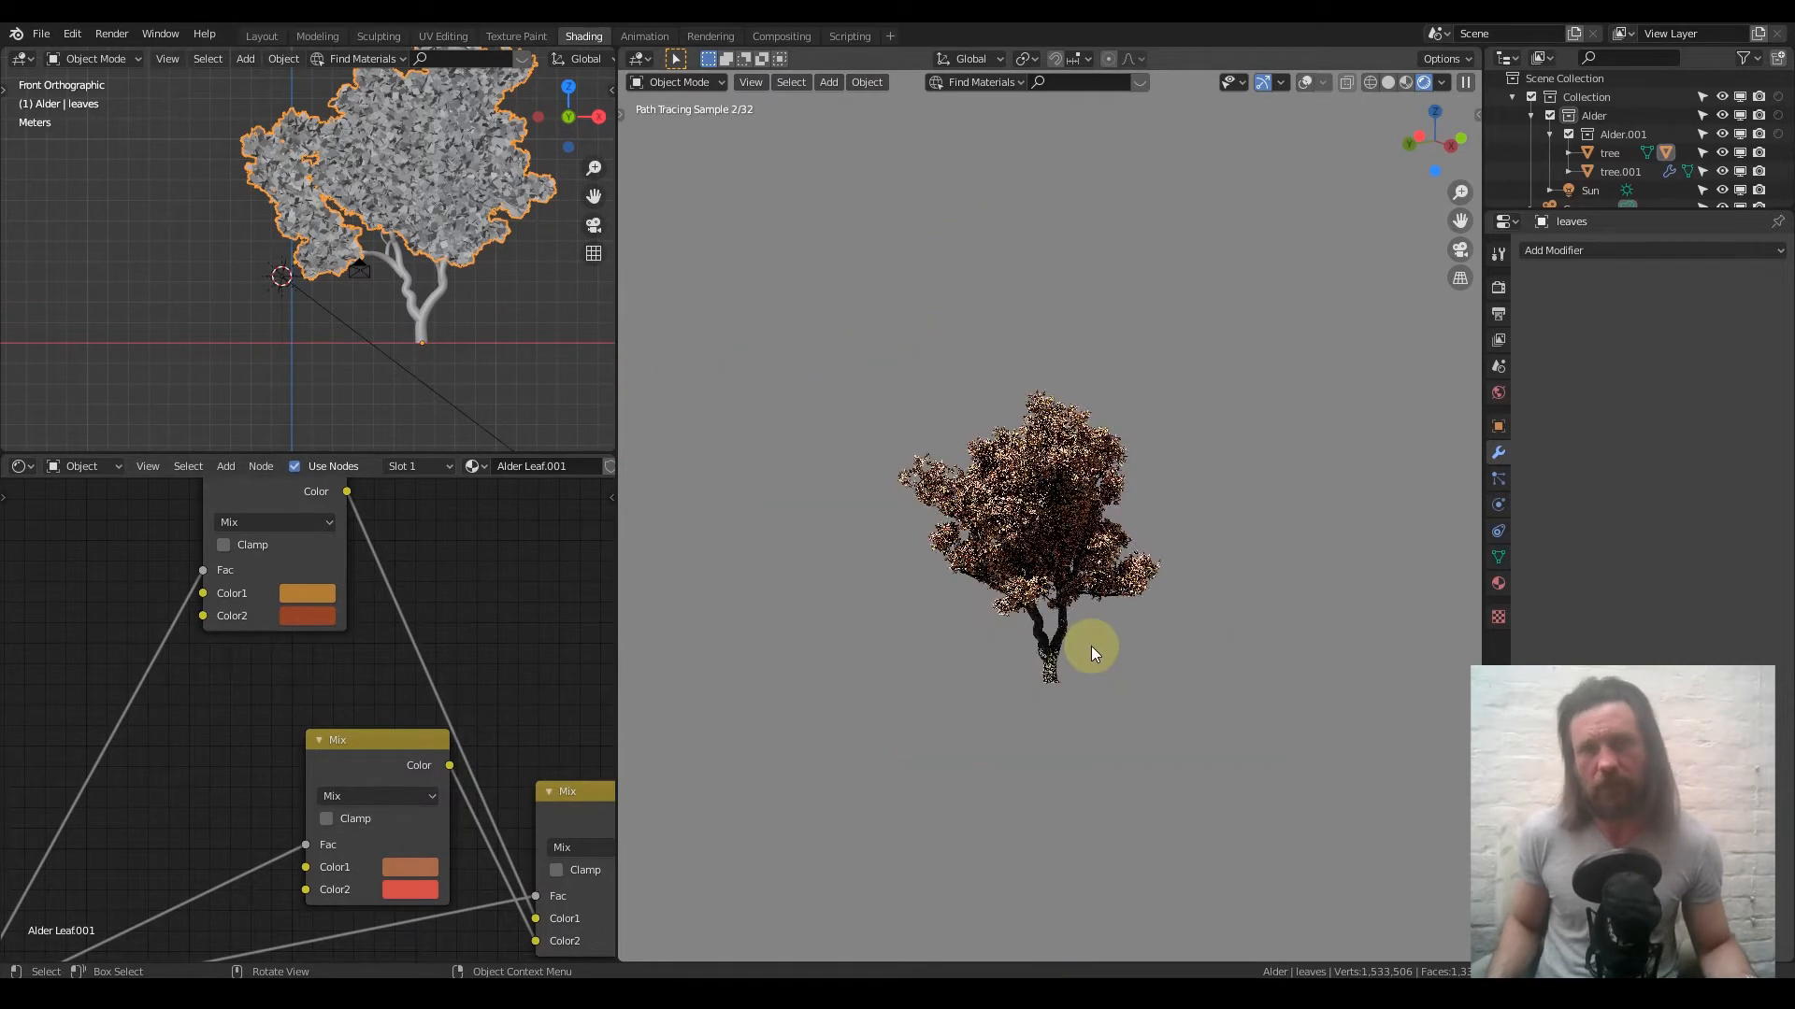
scroll(1091, 645, "up", 6)
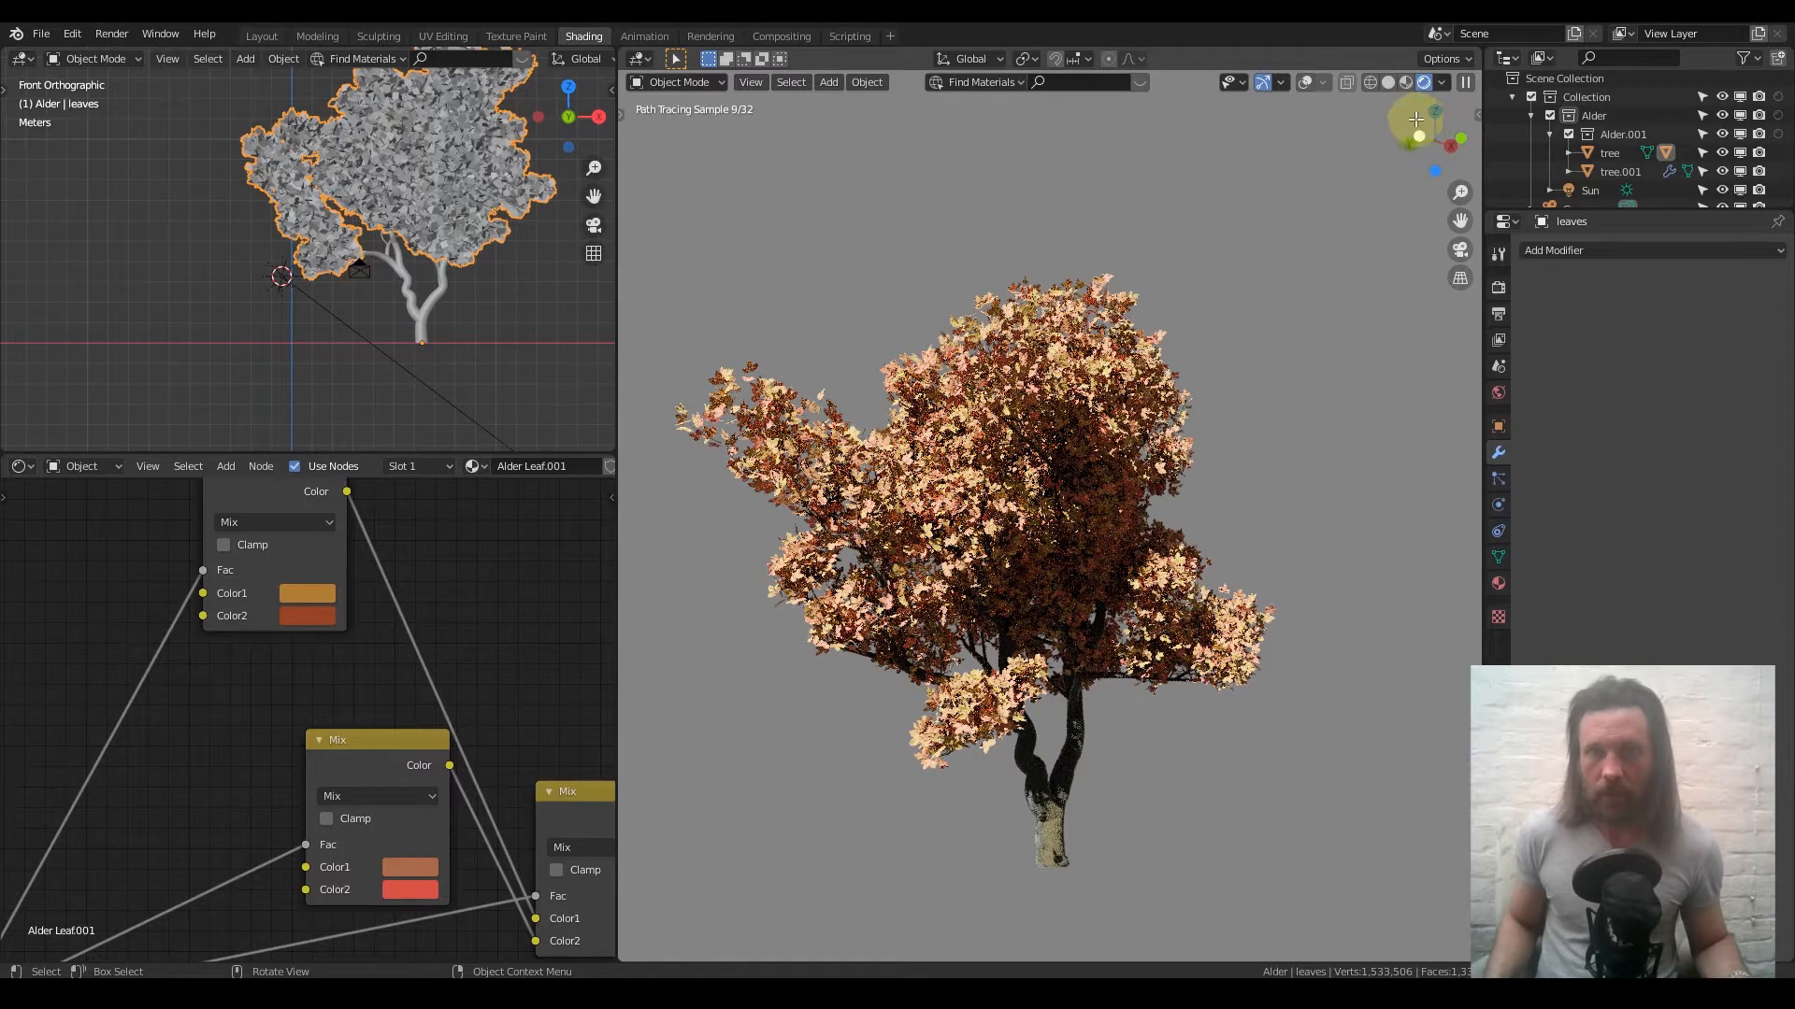
In solid shading, select the tree's trunk and leaves and make a linked duplicate moved about 16.8 m along X
left_click(1385, 82)
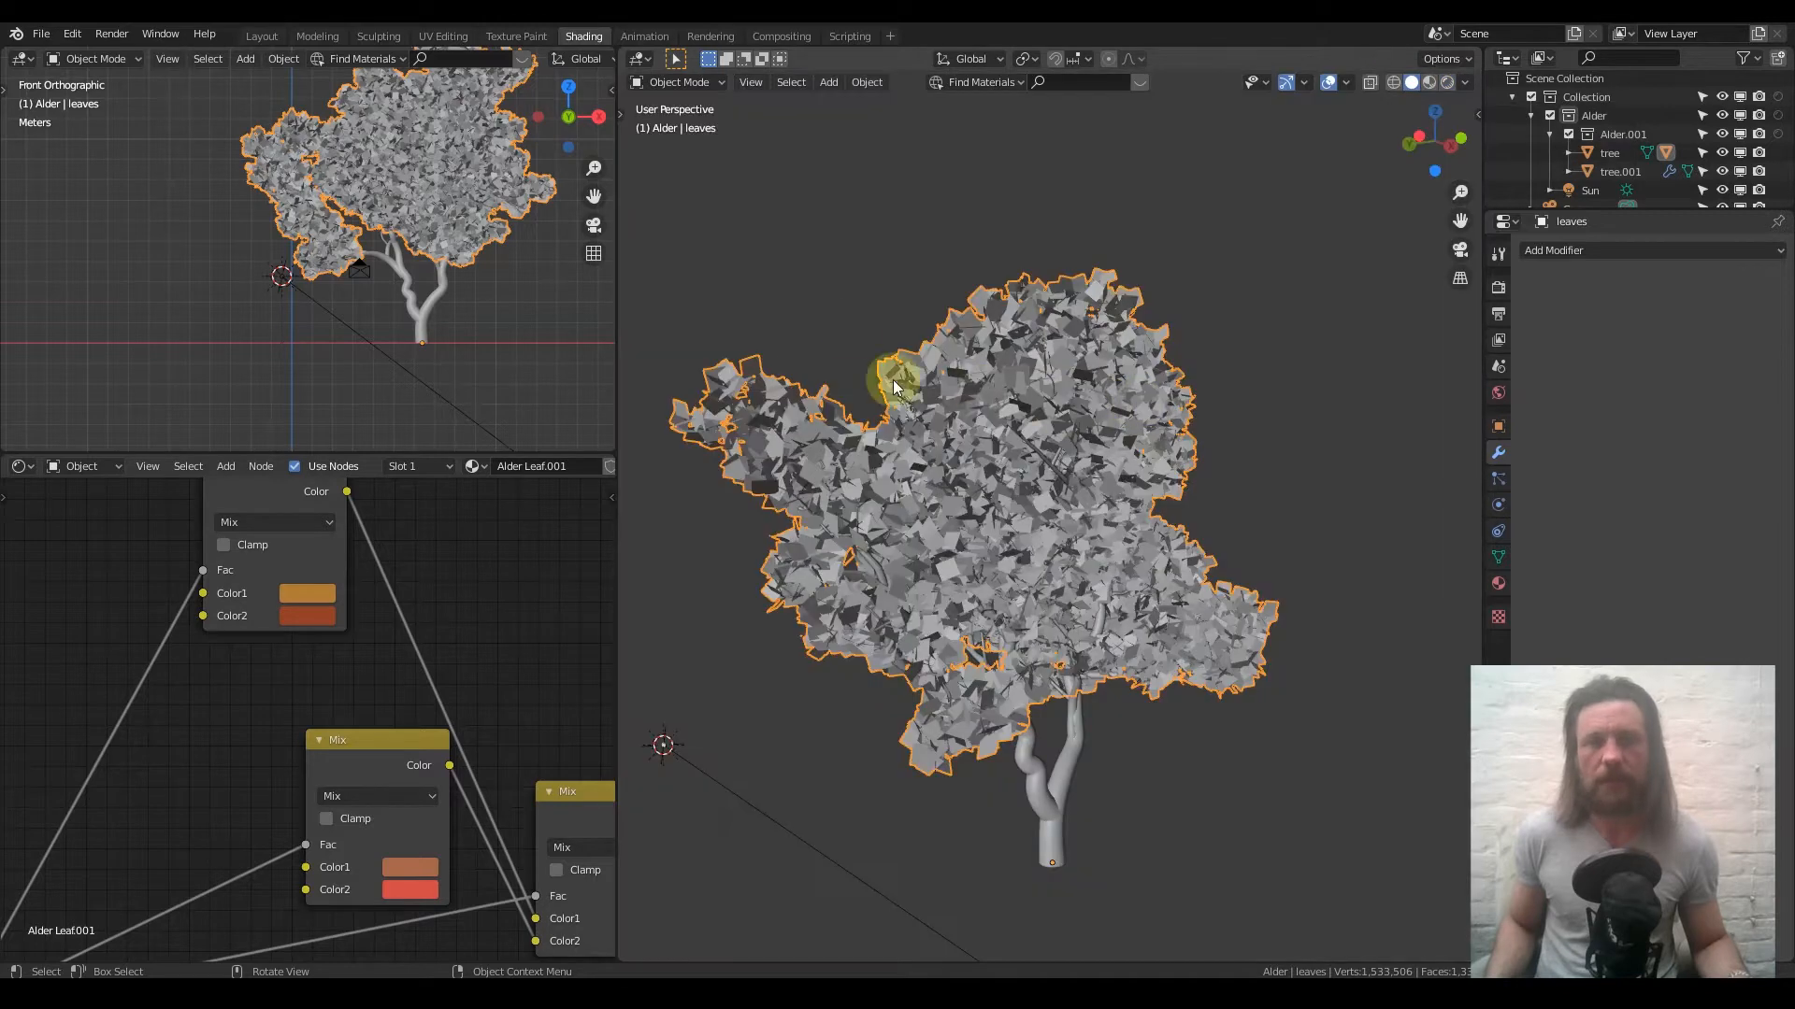
left_click_drag(873, 300, 1168, 724)
scroll(1103, 645, "down", 2)
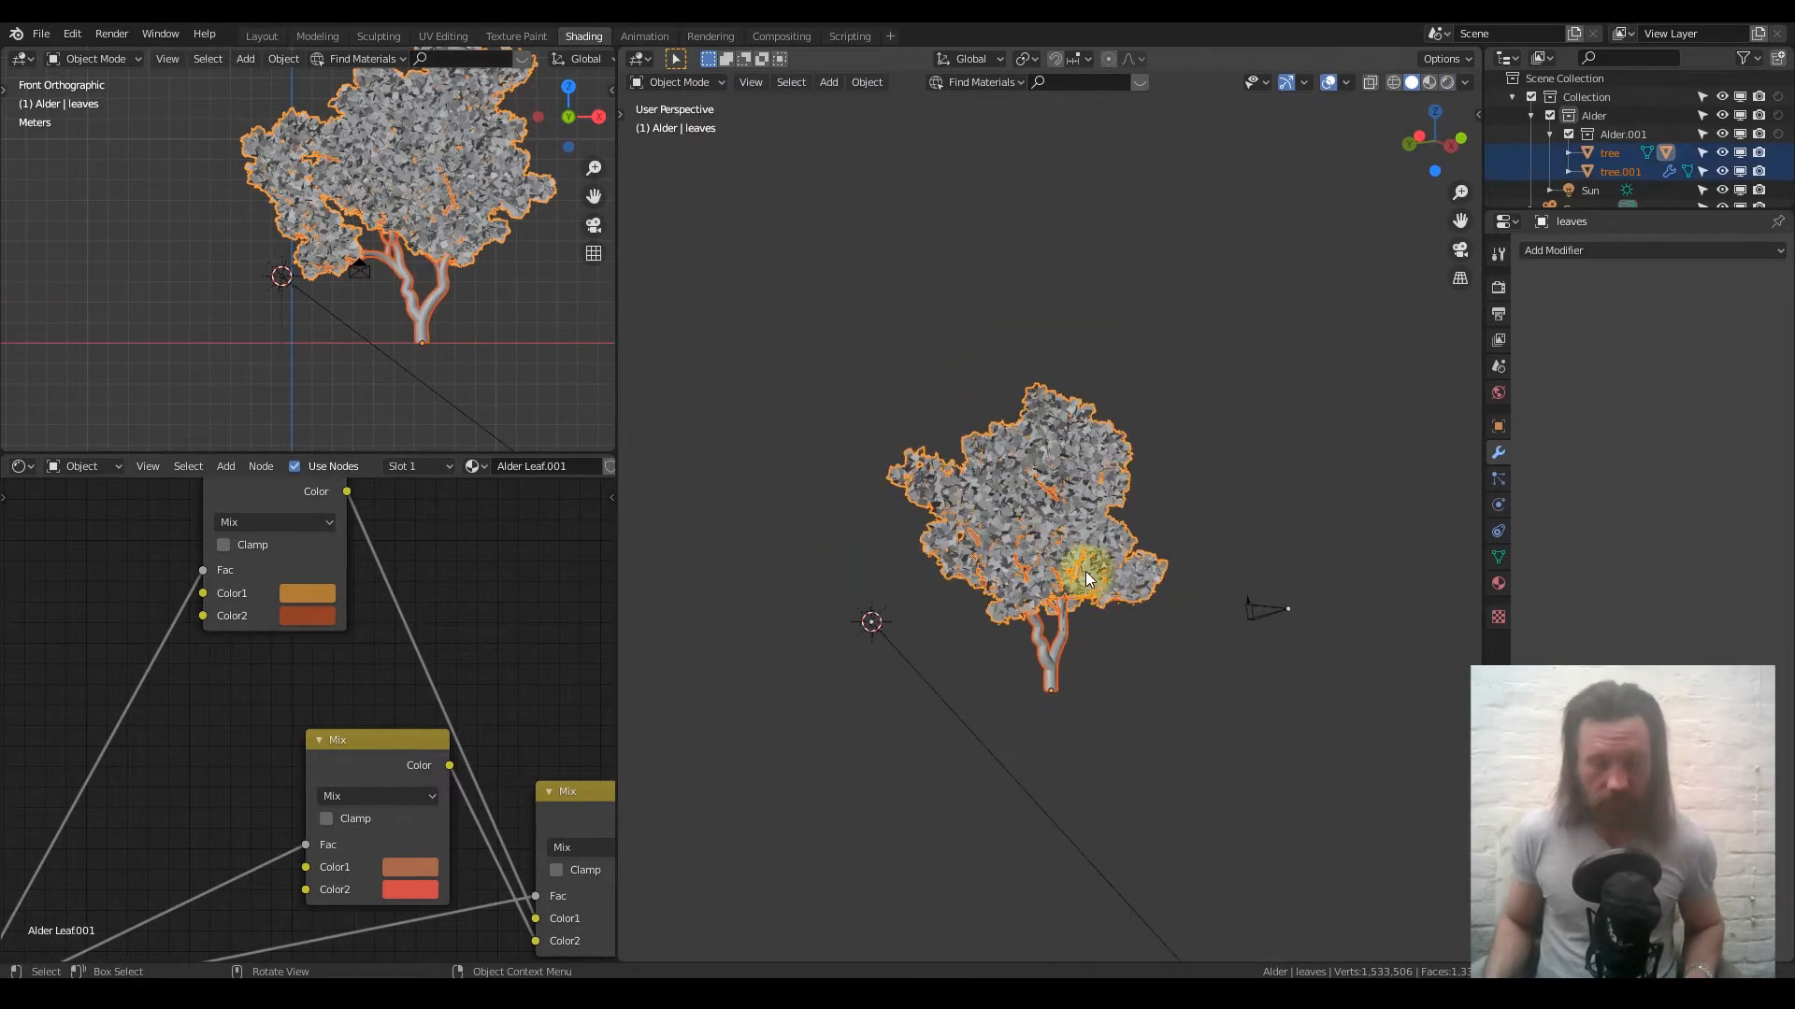
scroll(1085, 570, "up", 3)
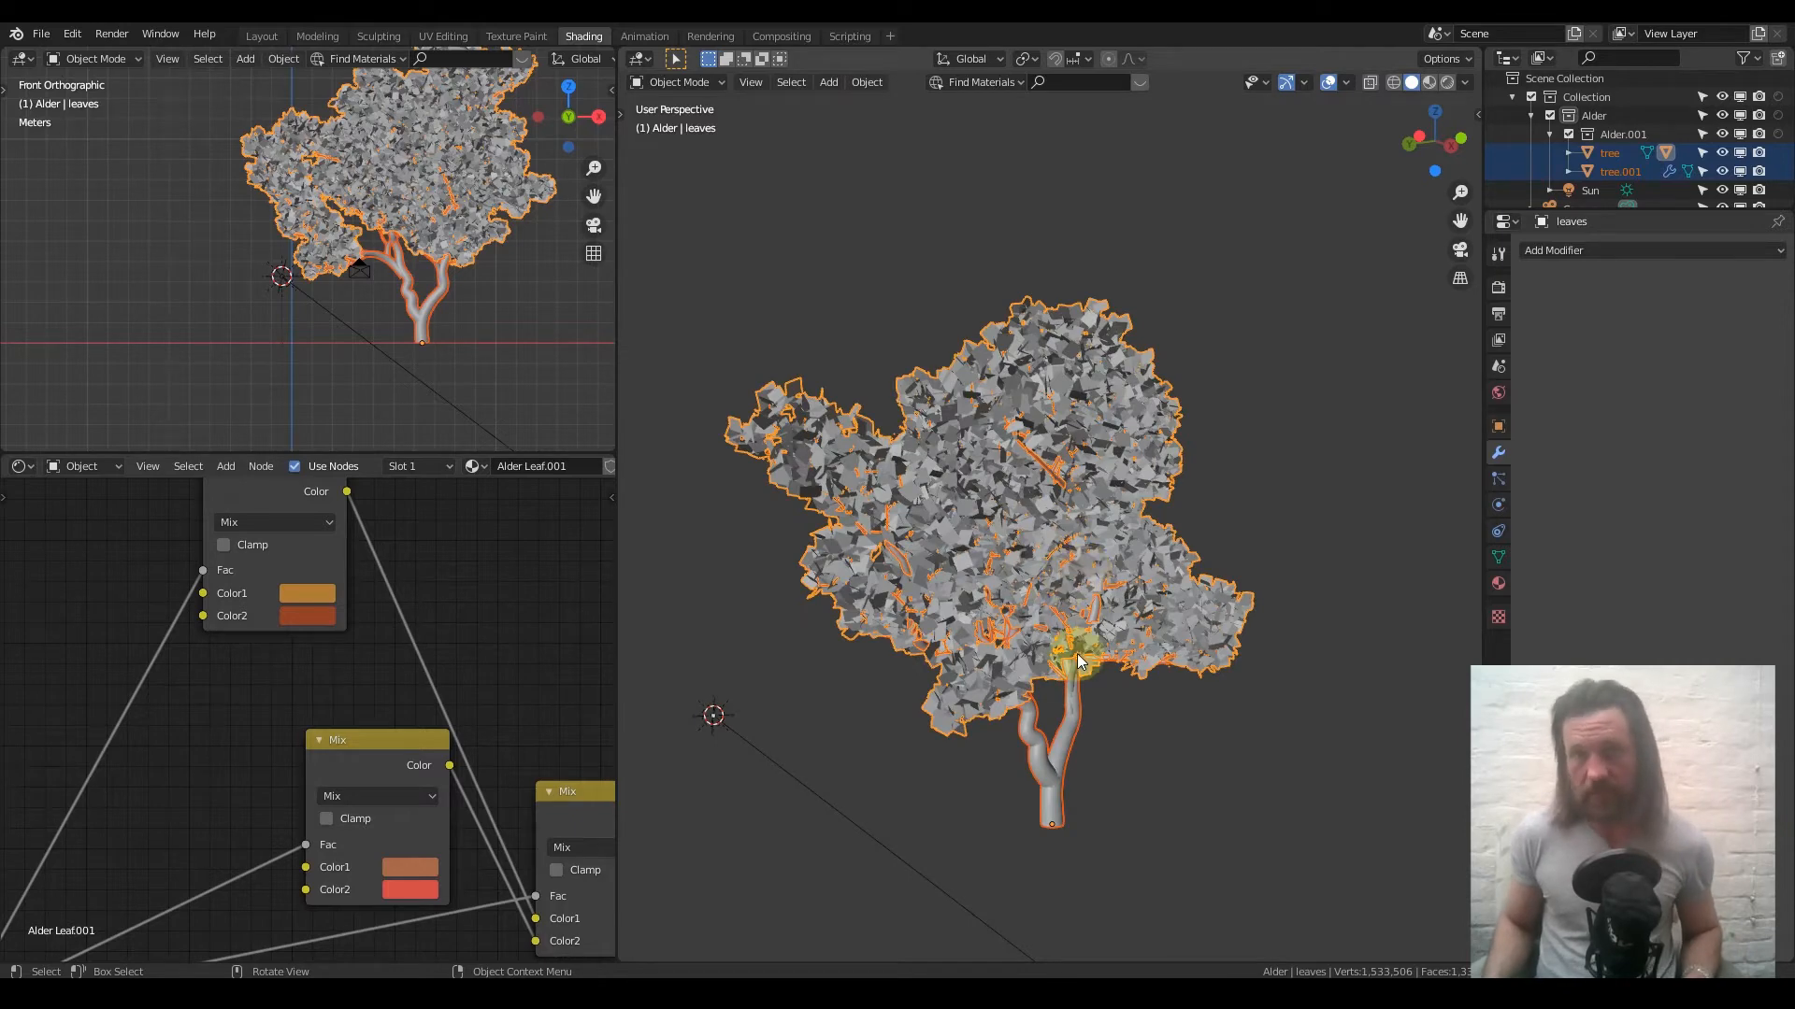
scroll(1079, 619, "down", 2)
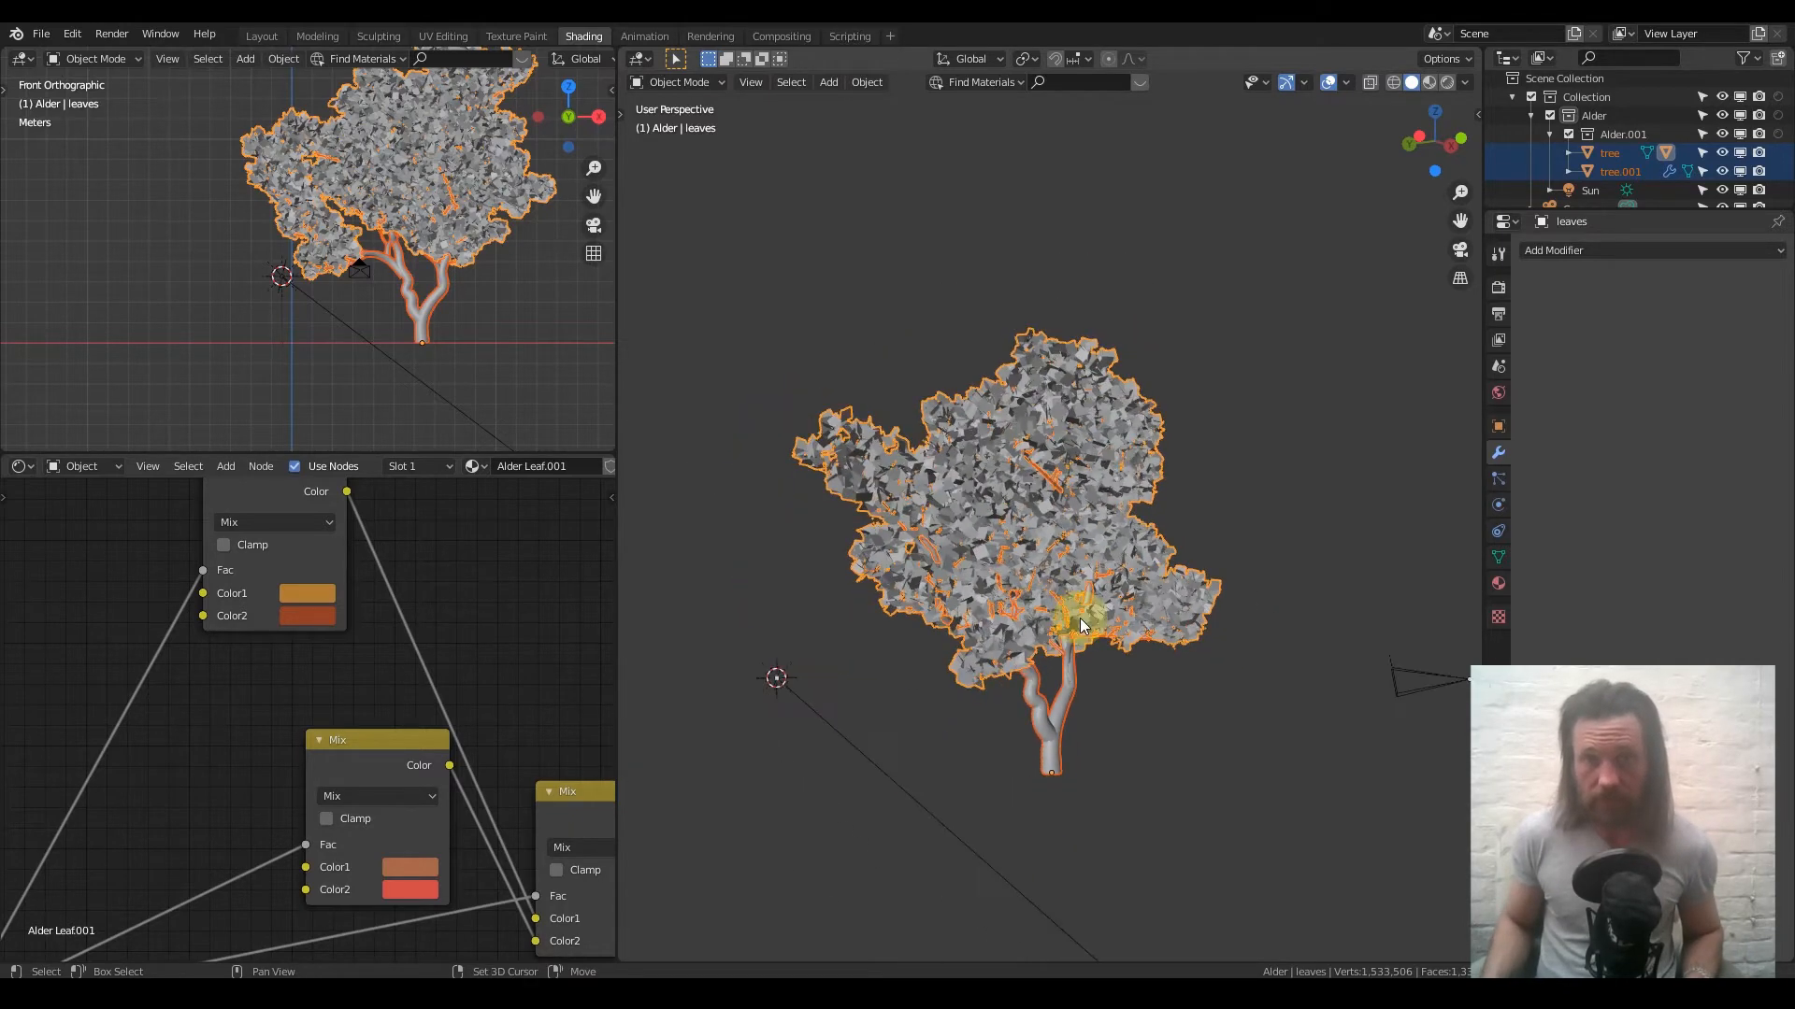
middle_click_drag(1079, 619, 935, 544, "shift")
scroll(918, 553, "down", 1)
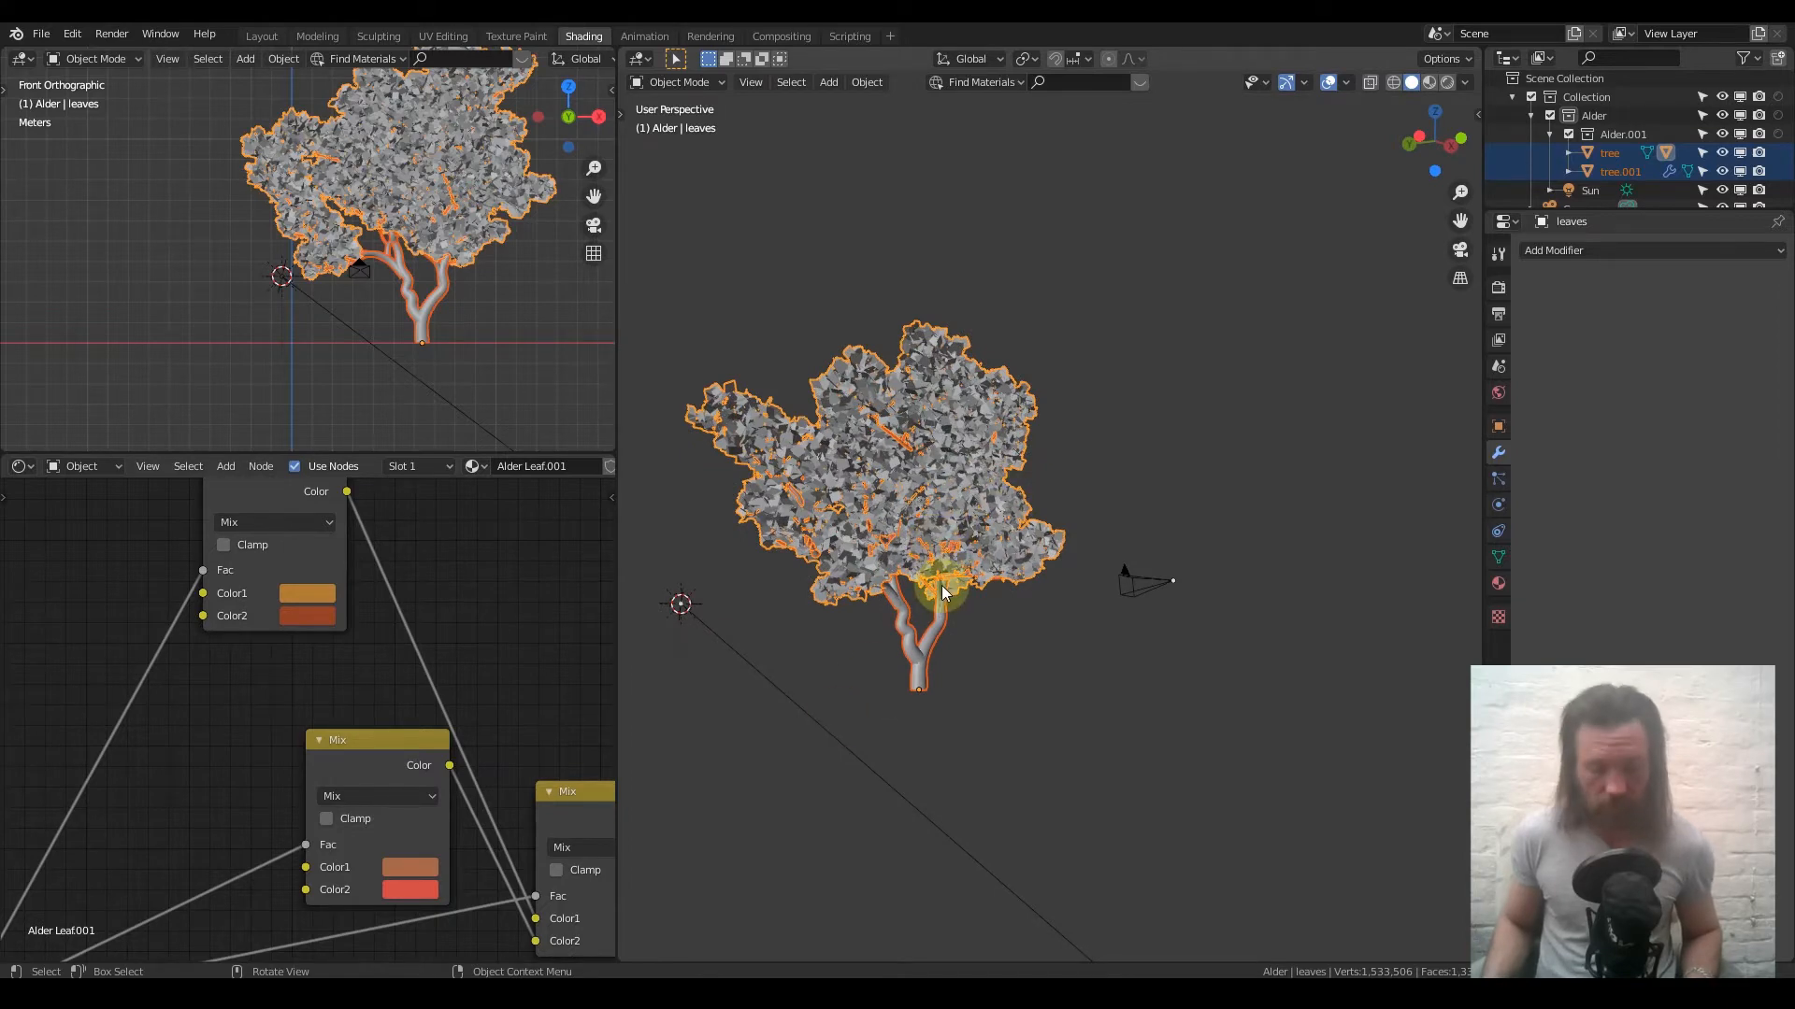
key("shift+d")
key("x")
left_click(1140, 589)
middle_click_drag(1104, 586, 1002, 608)
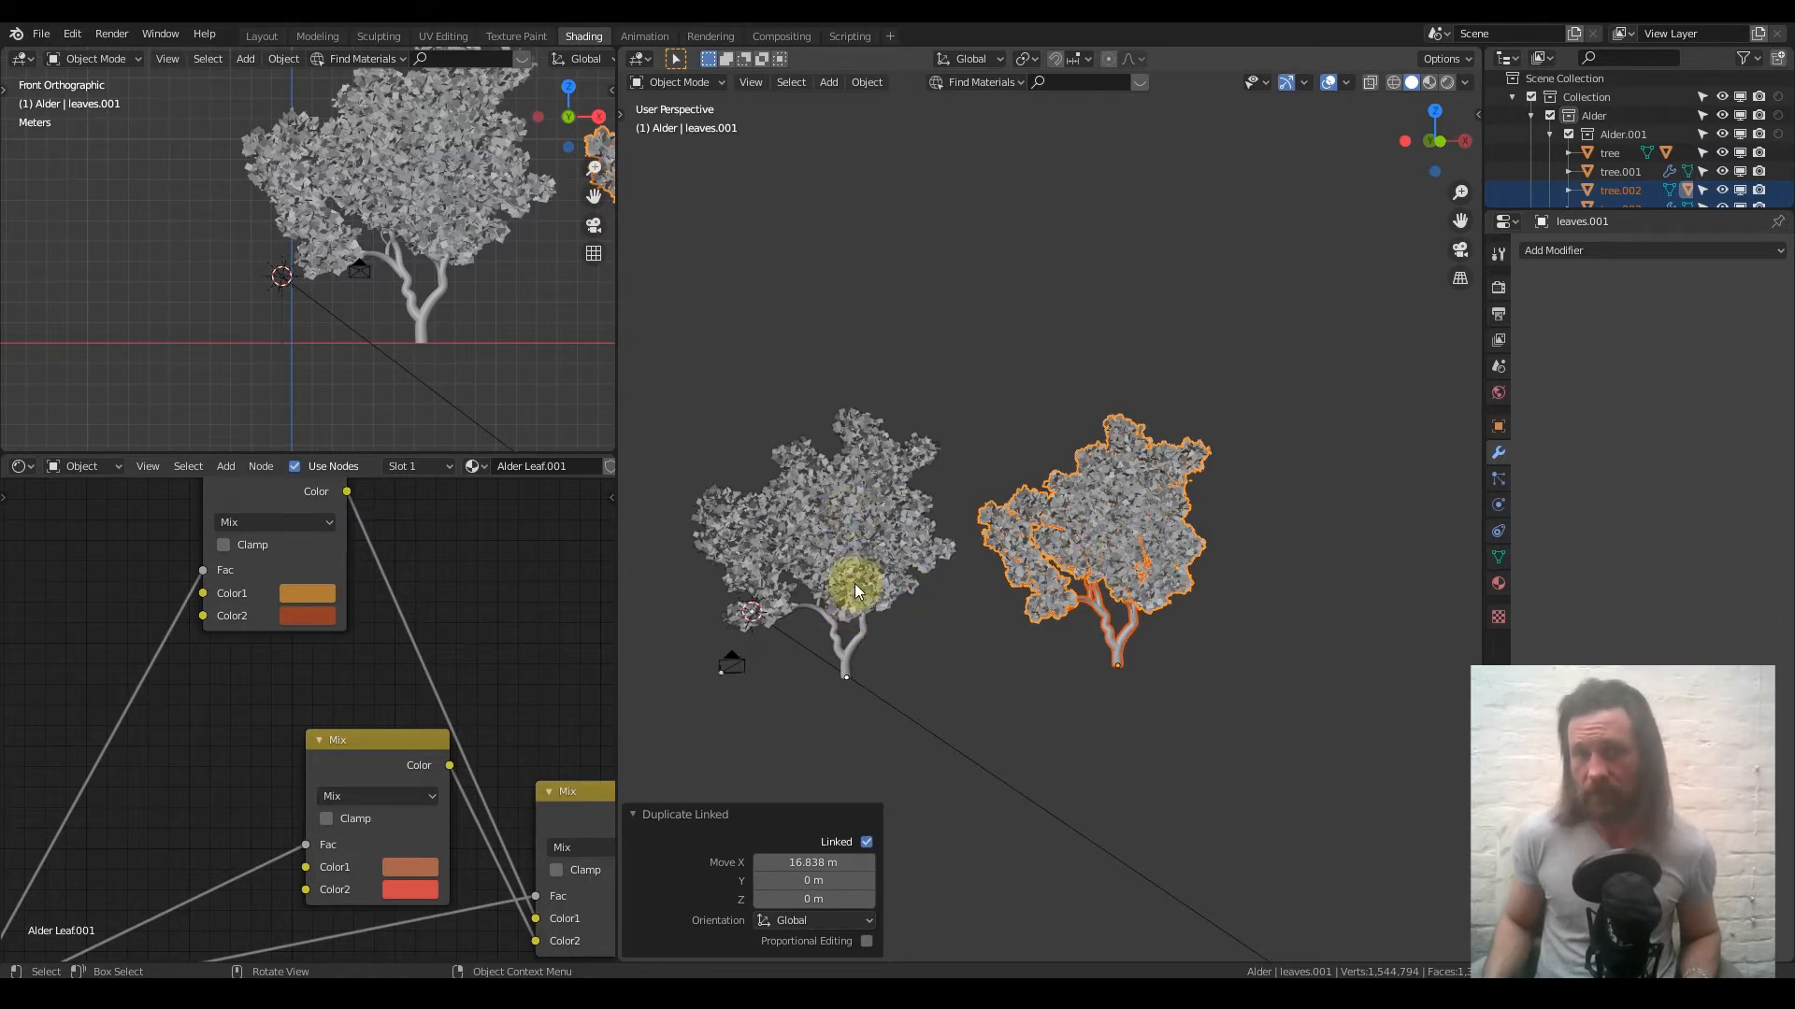
Select the duplicated tree's trunk and examine its Subdivision modifier and the bark material's nodes
scroll(1024, 649, "up", 5)
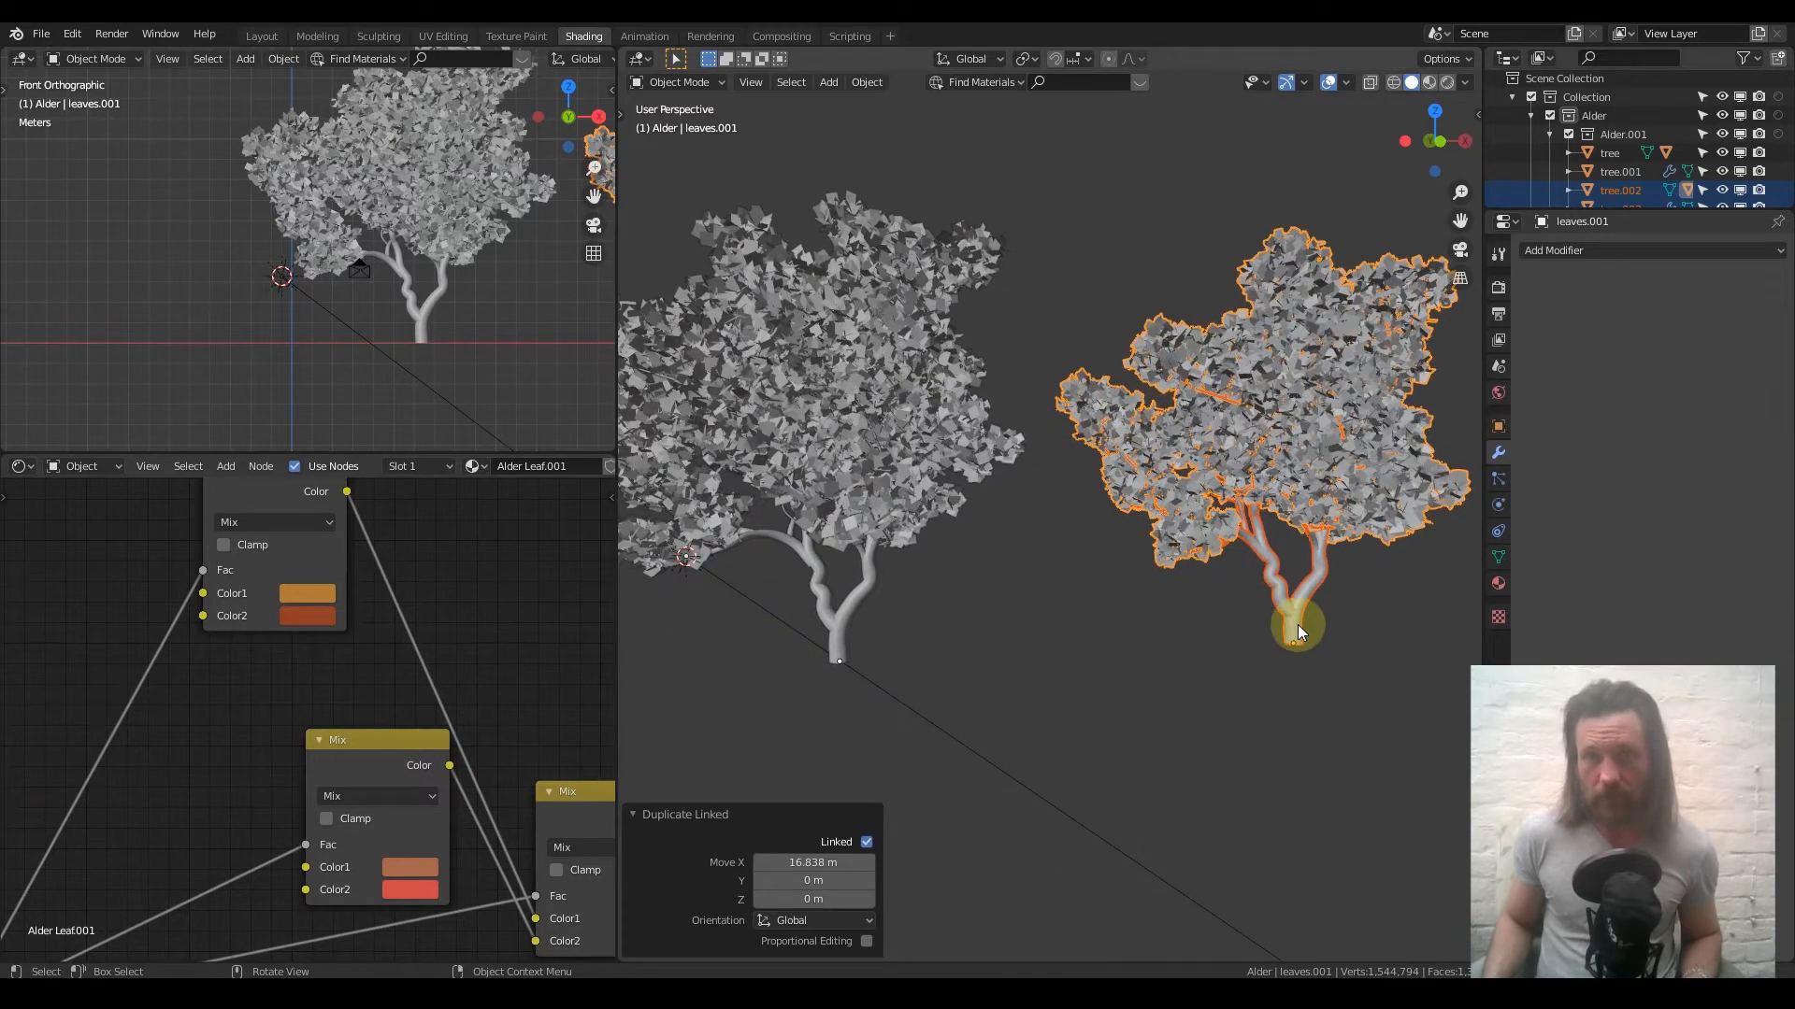
left_click(1297, 625)
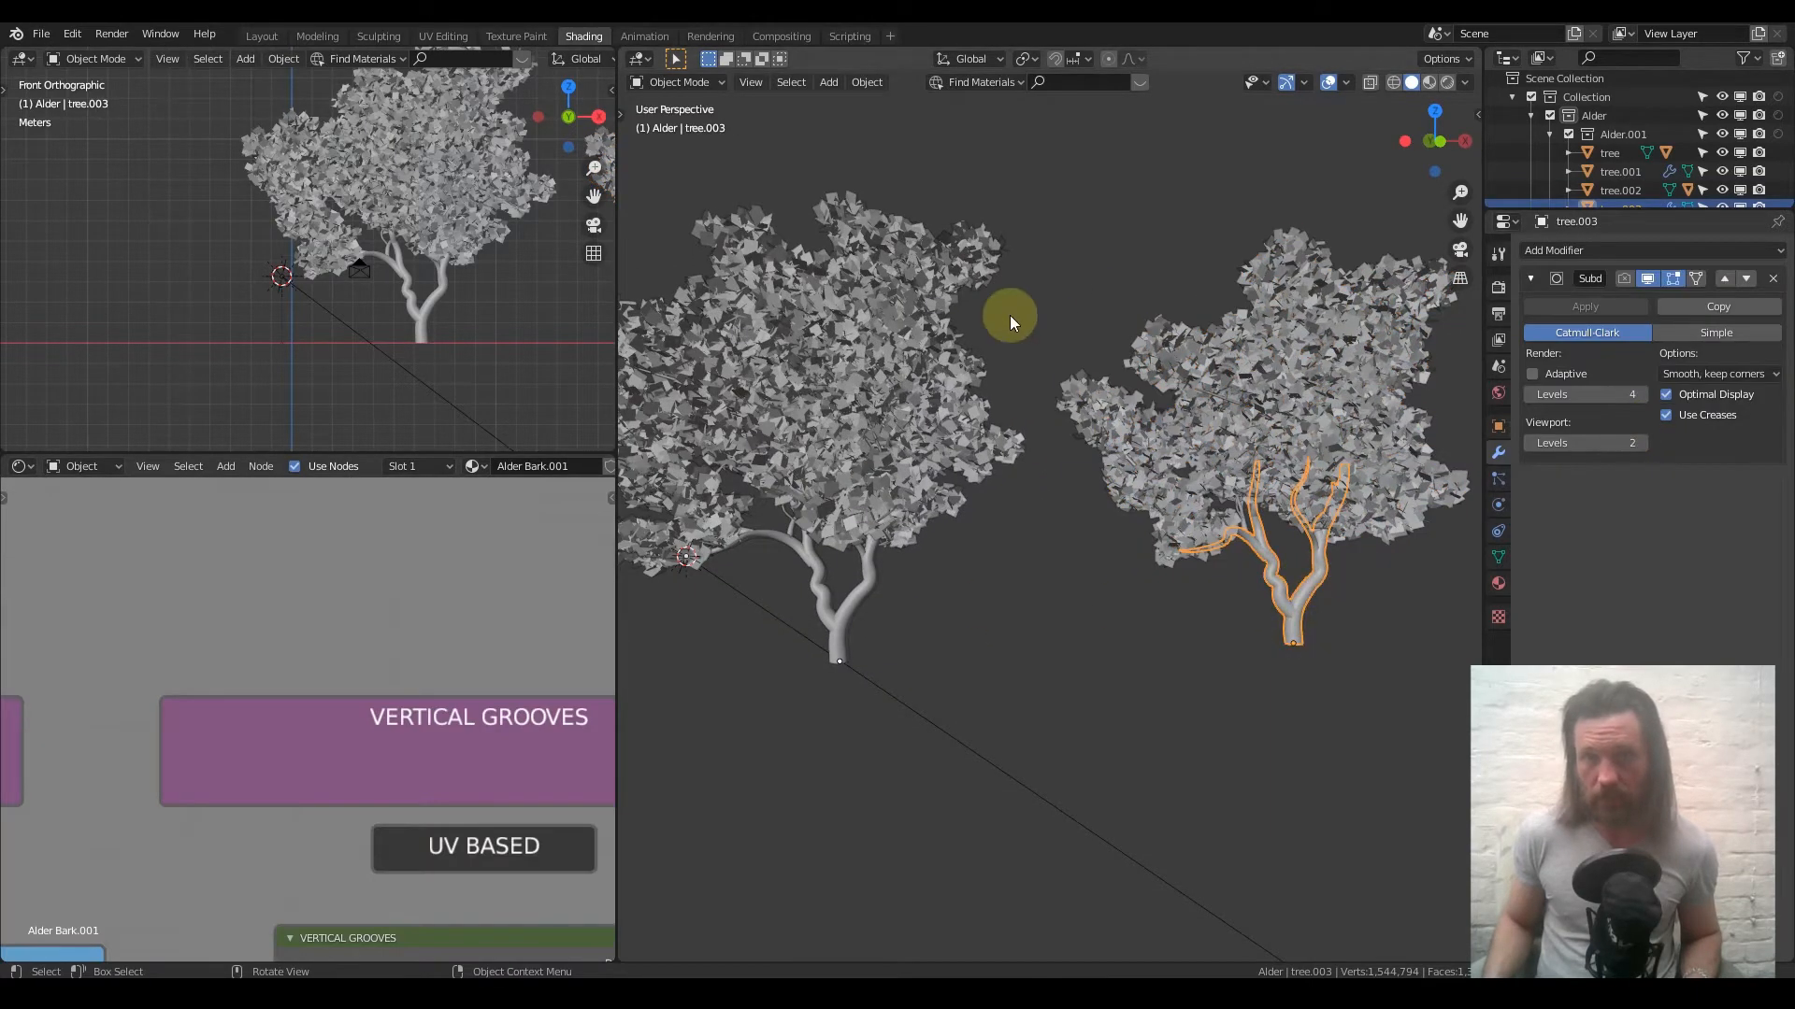
left_click(1643, 279)
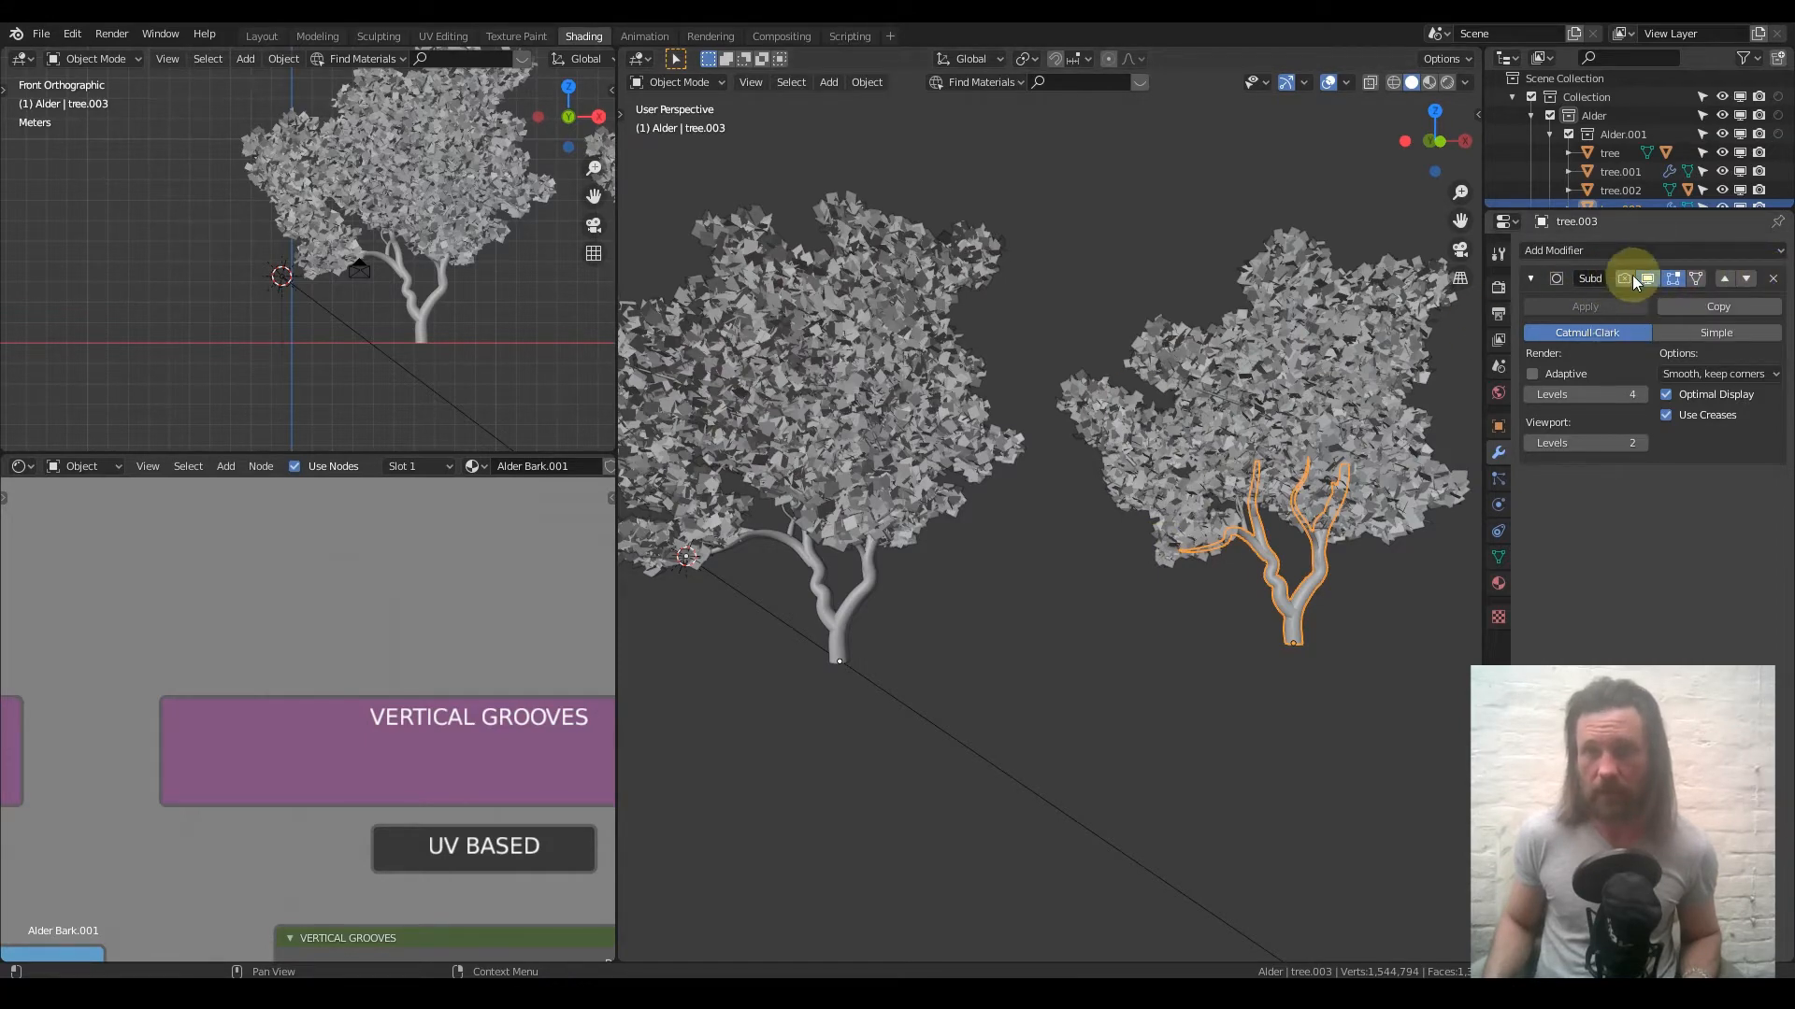
scroll(1231, 397, "down", 3)
mouse_move(1220, 391)
middle_mouse_down()
mouse_move(1174, 393)
mouse_move(1164, 467)
mouse_move(1192, 473)
mouse_move(1187, 458)
middle_mouse_up()
scroll(1168, 468, "up", 2)
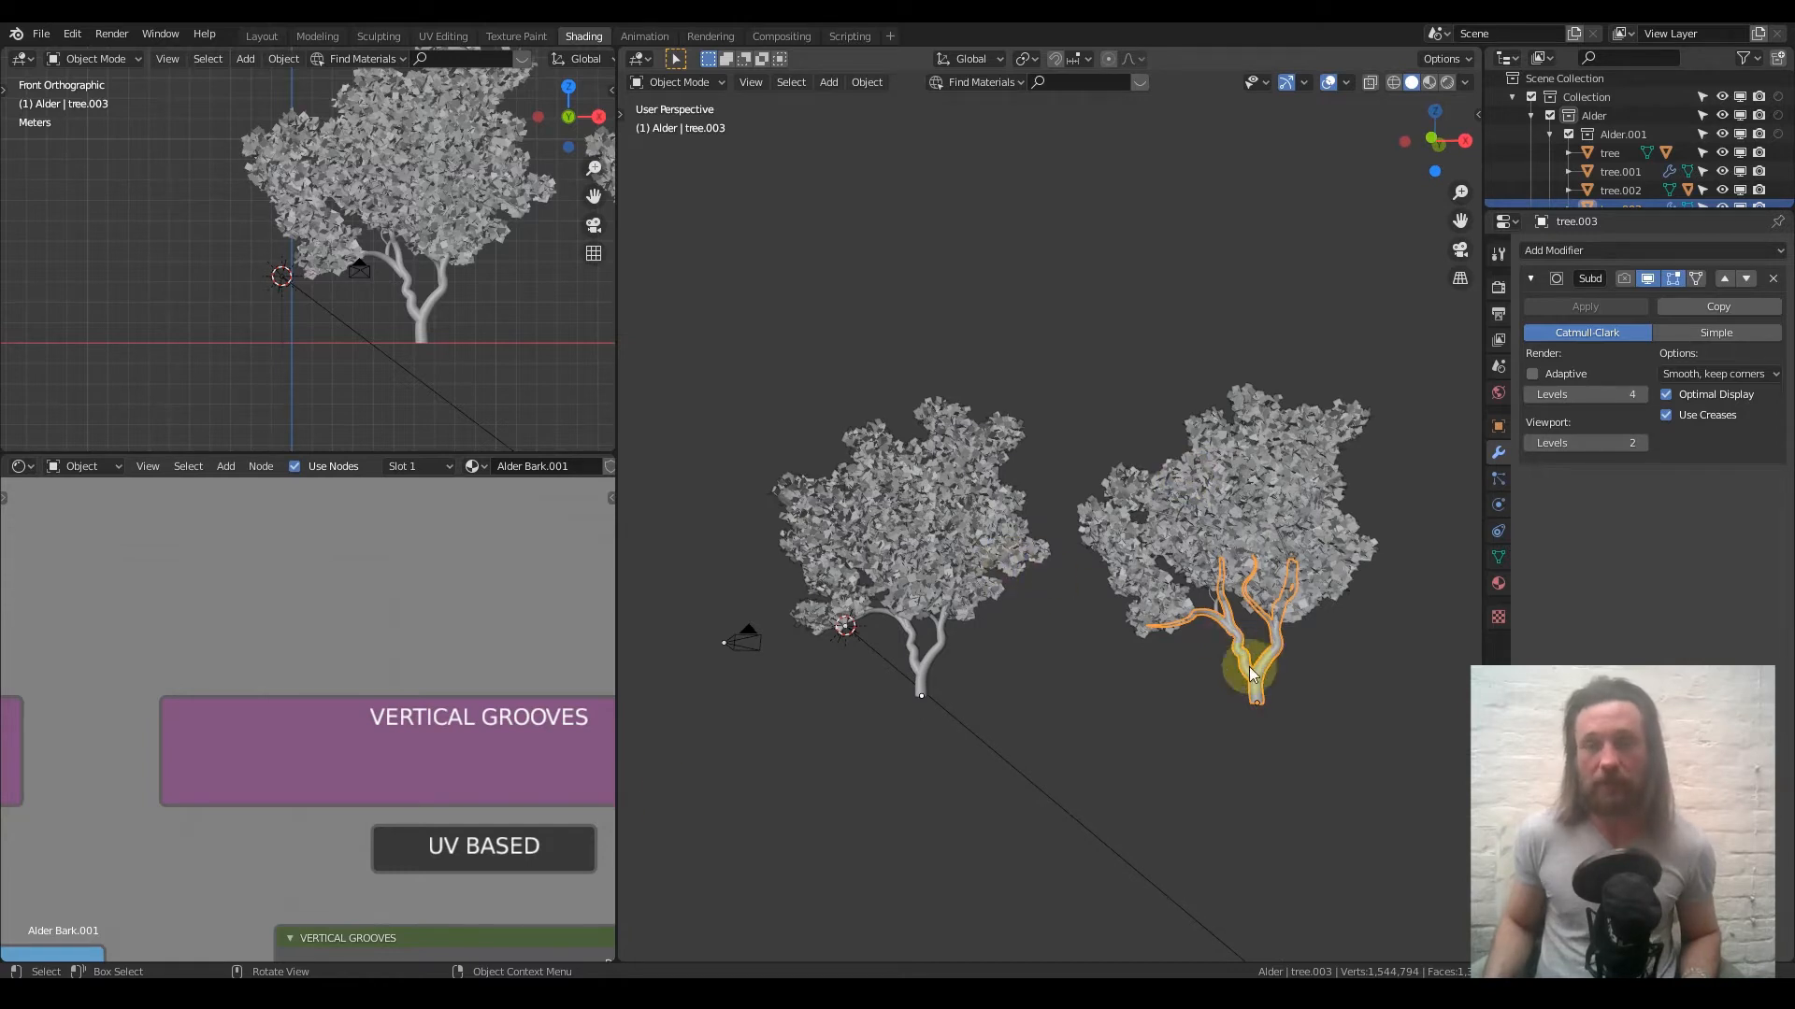
scroll(391, 744, "down", 8)
middle_click_drag(317, 786, 419, 632)
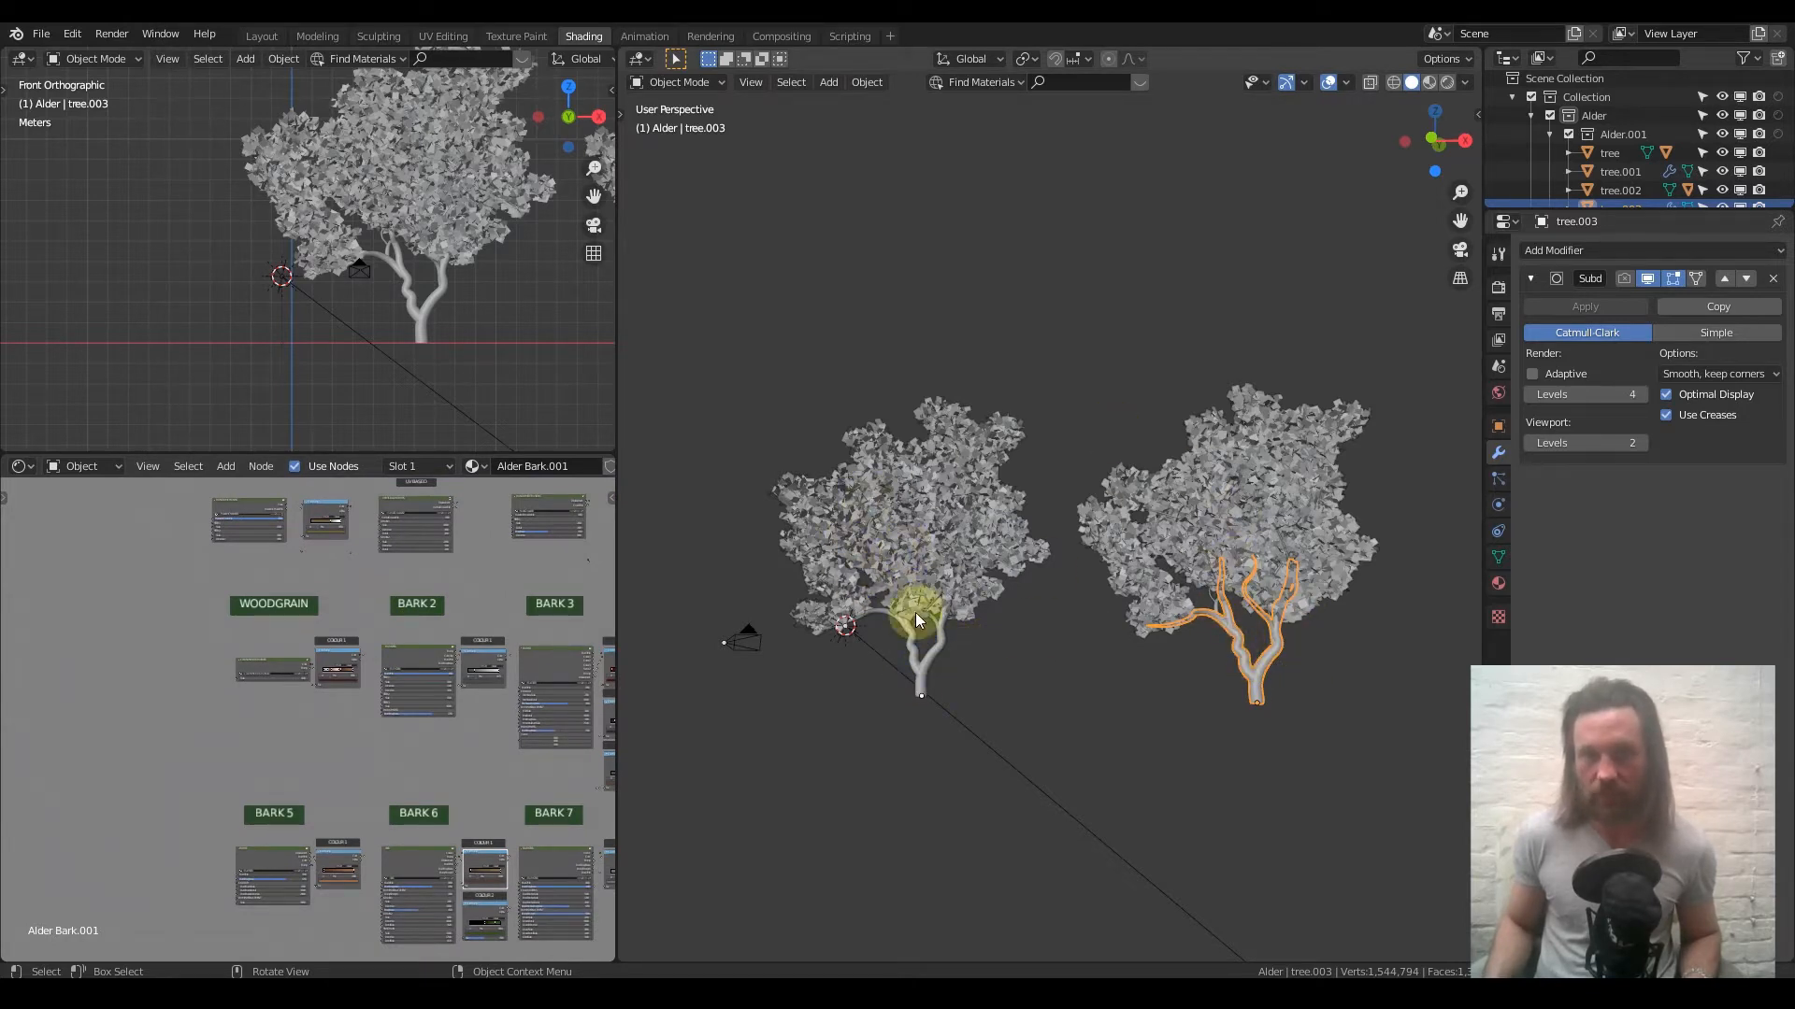
Switch to rendered shading and rotate the duplicated tree's trunk and leaves about 221° around the Z axis
left_click(1447, 82)
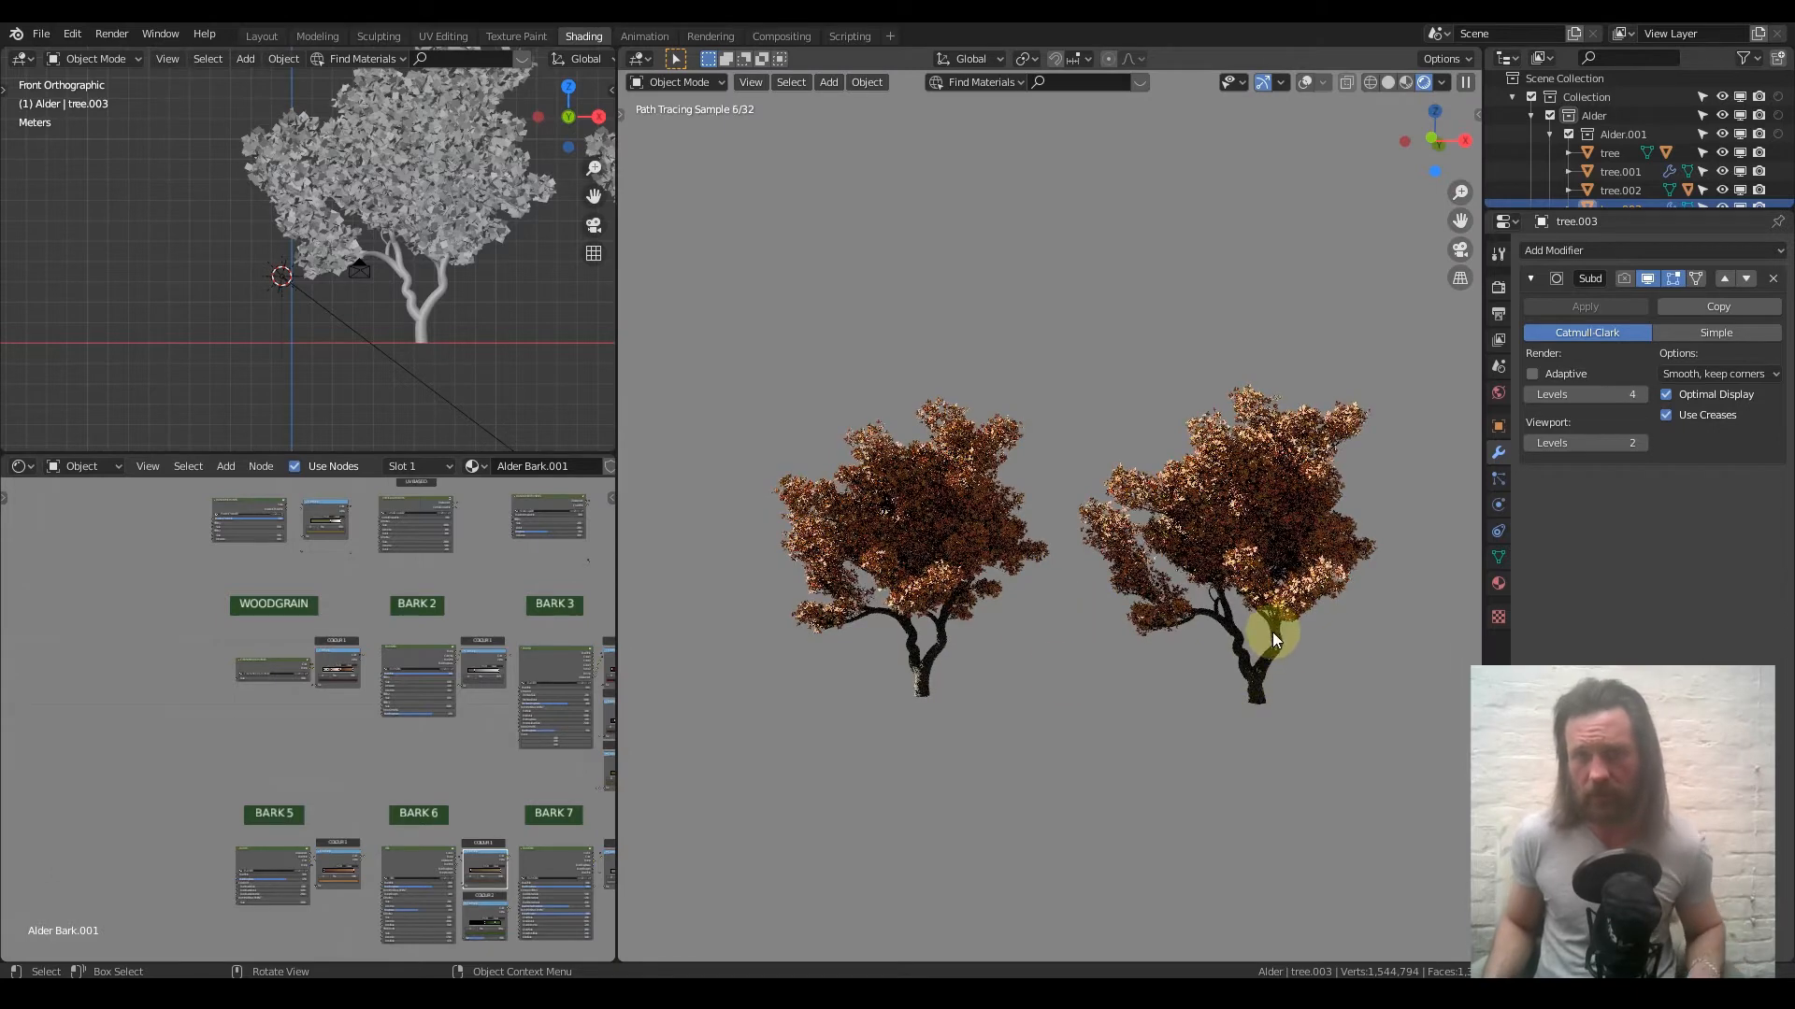
left_click_drag(1377, 739, 1129, 365)
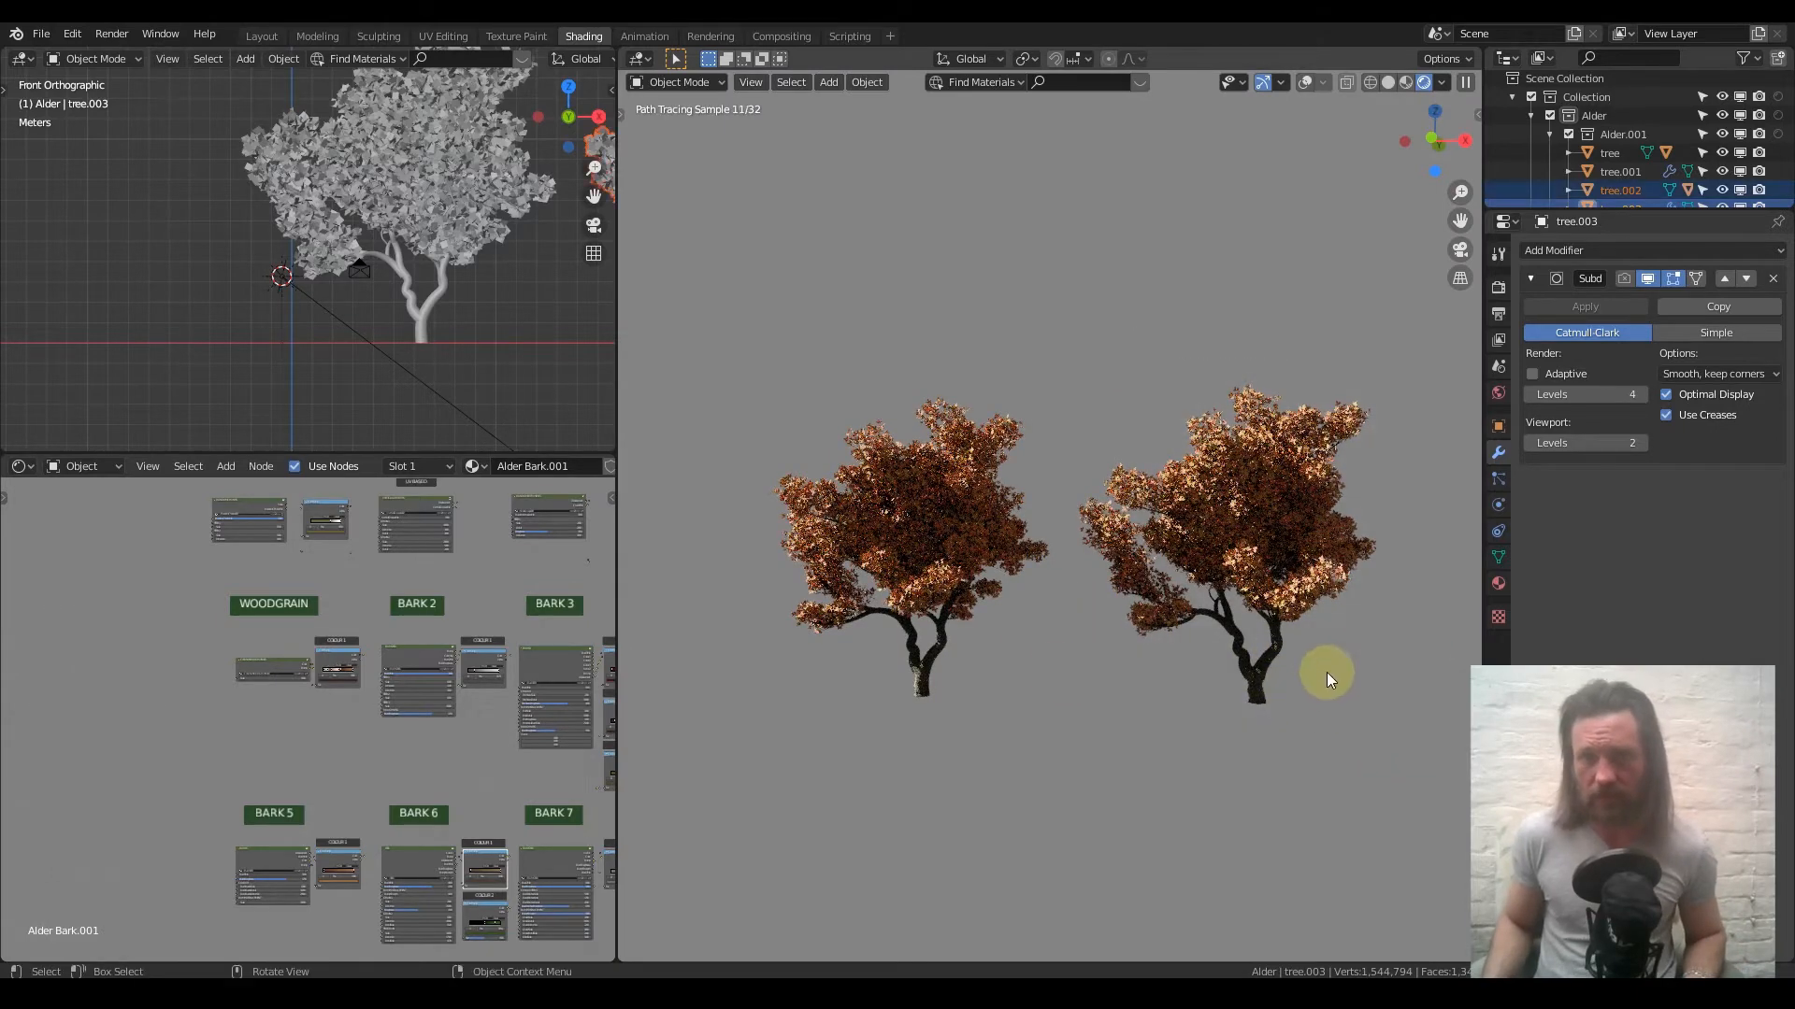
key("r")
key("z")
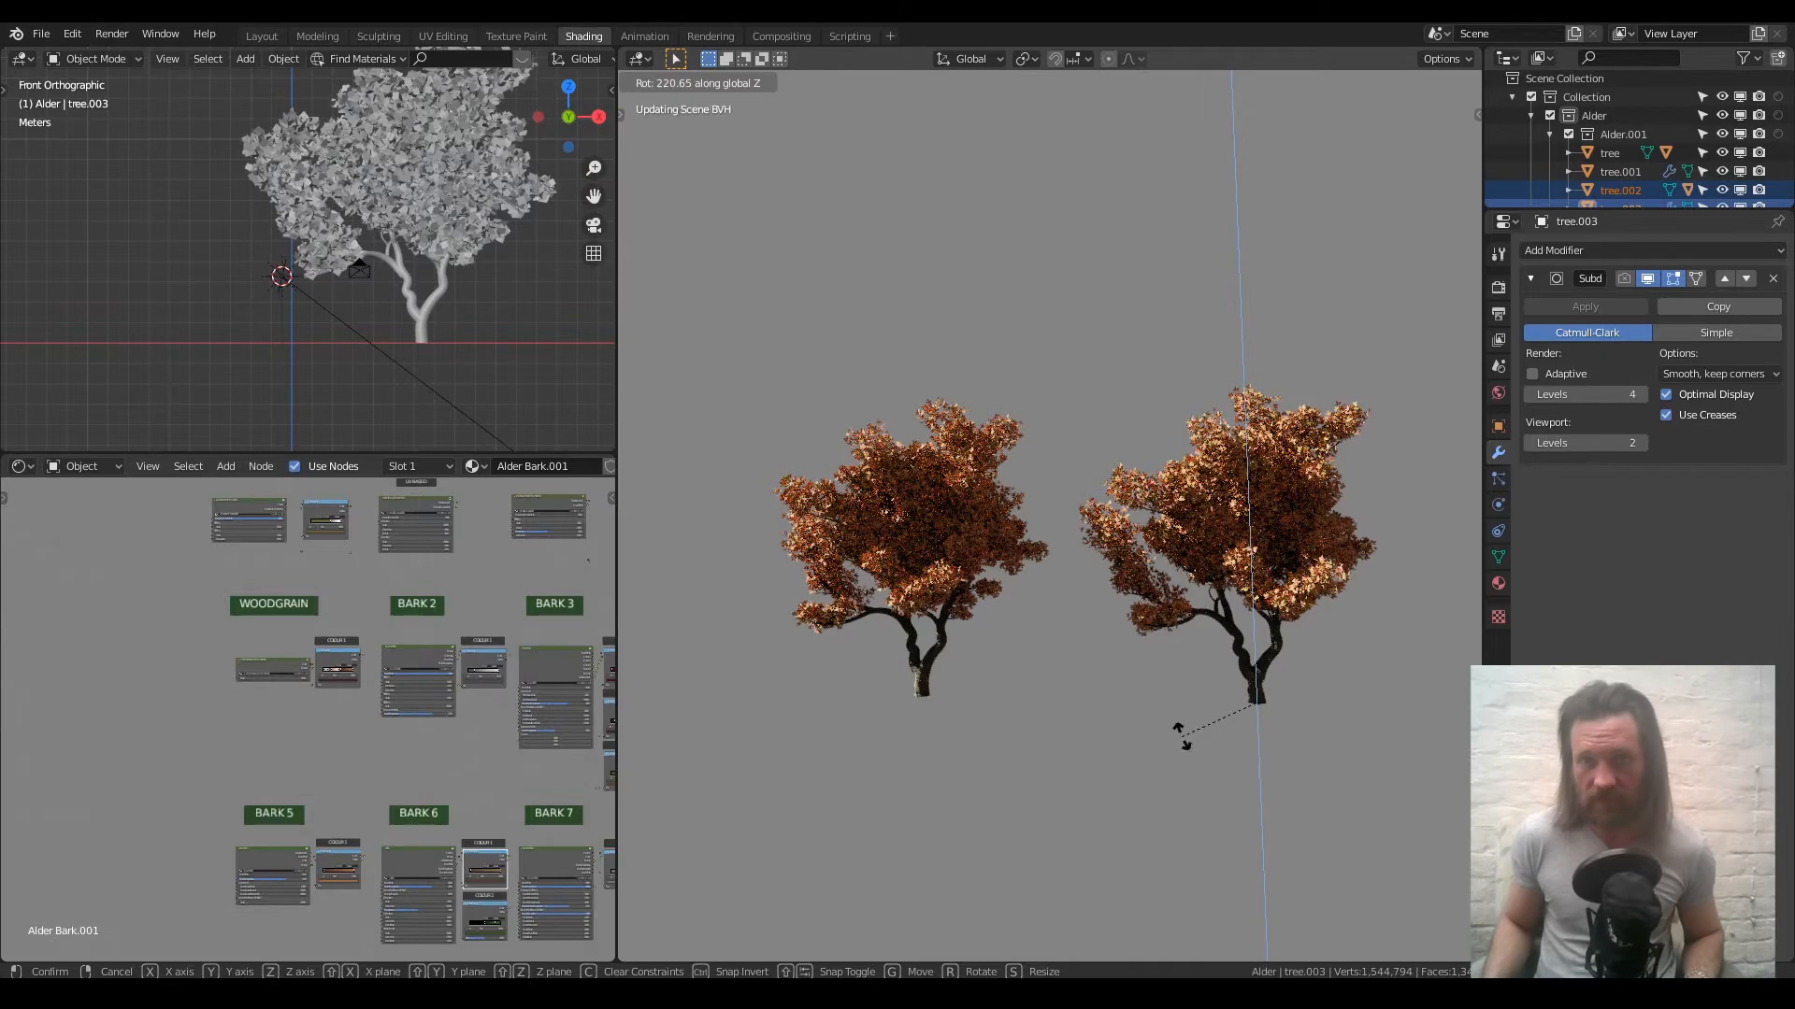
left_click(1264, 743)
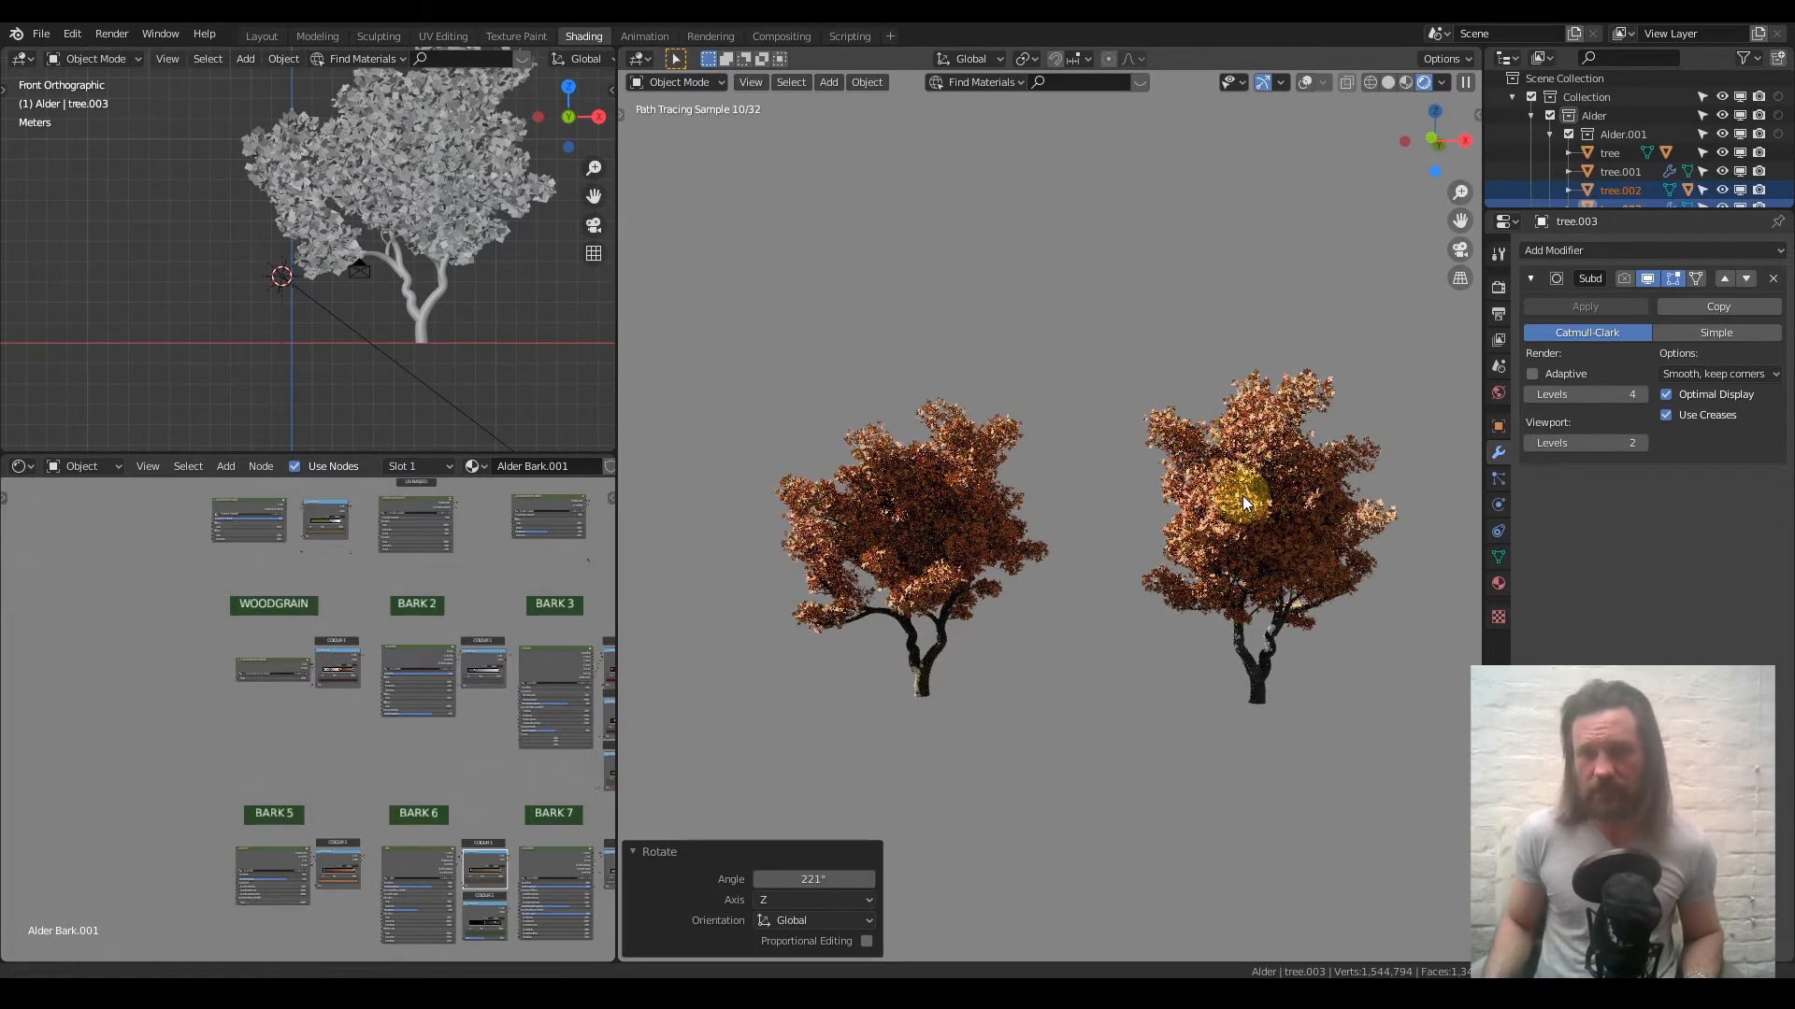
Make the Sun light unselectable and delete both trees, including their trunks and leaves, from the scene
scroll(1235, 496, "down", 1)
left_click_drag(782, 276, 1325, 658)
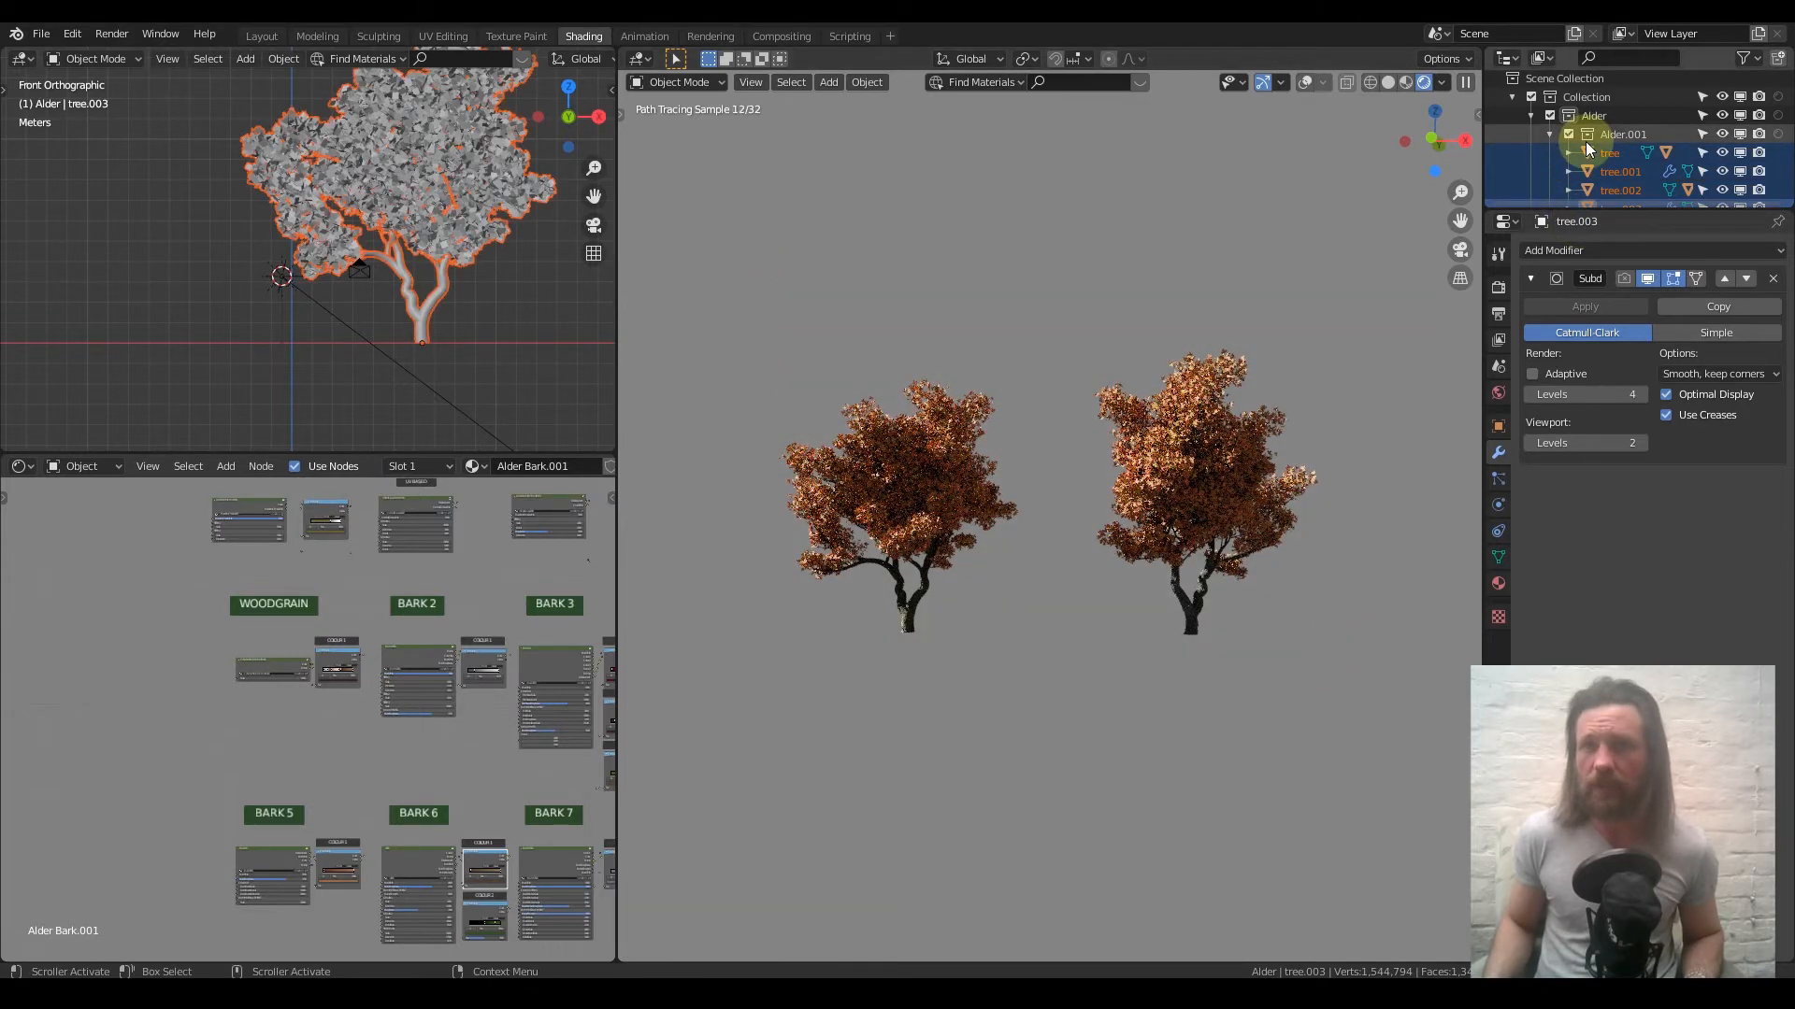
scroll(1585, 142, "down", 3)
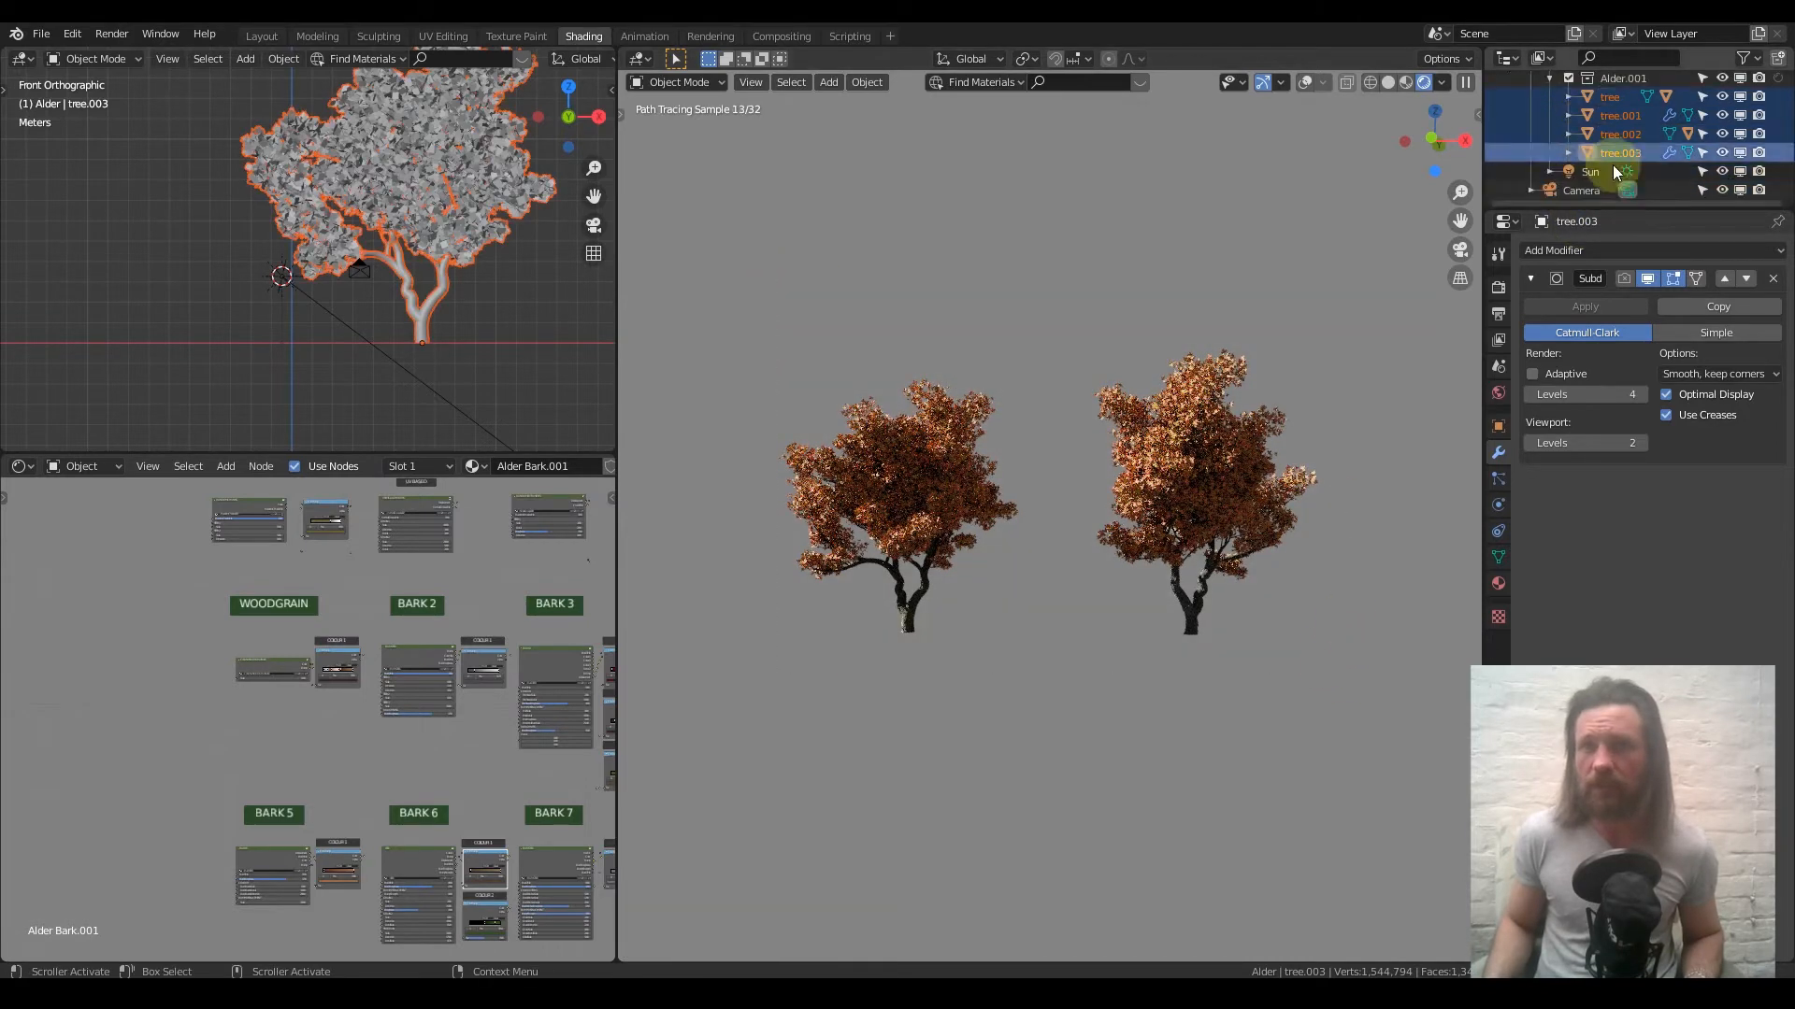
left_click(1703, 173)
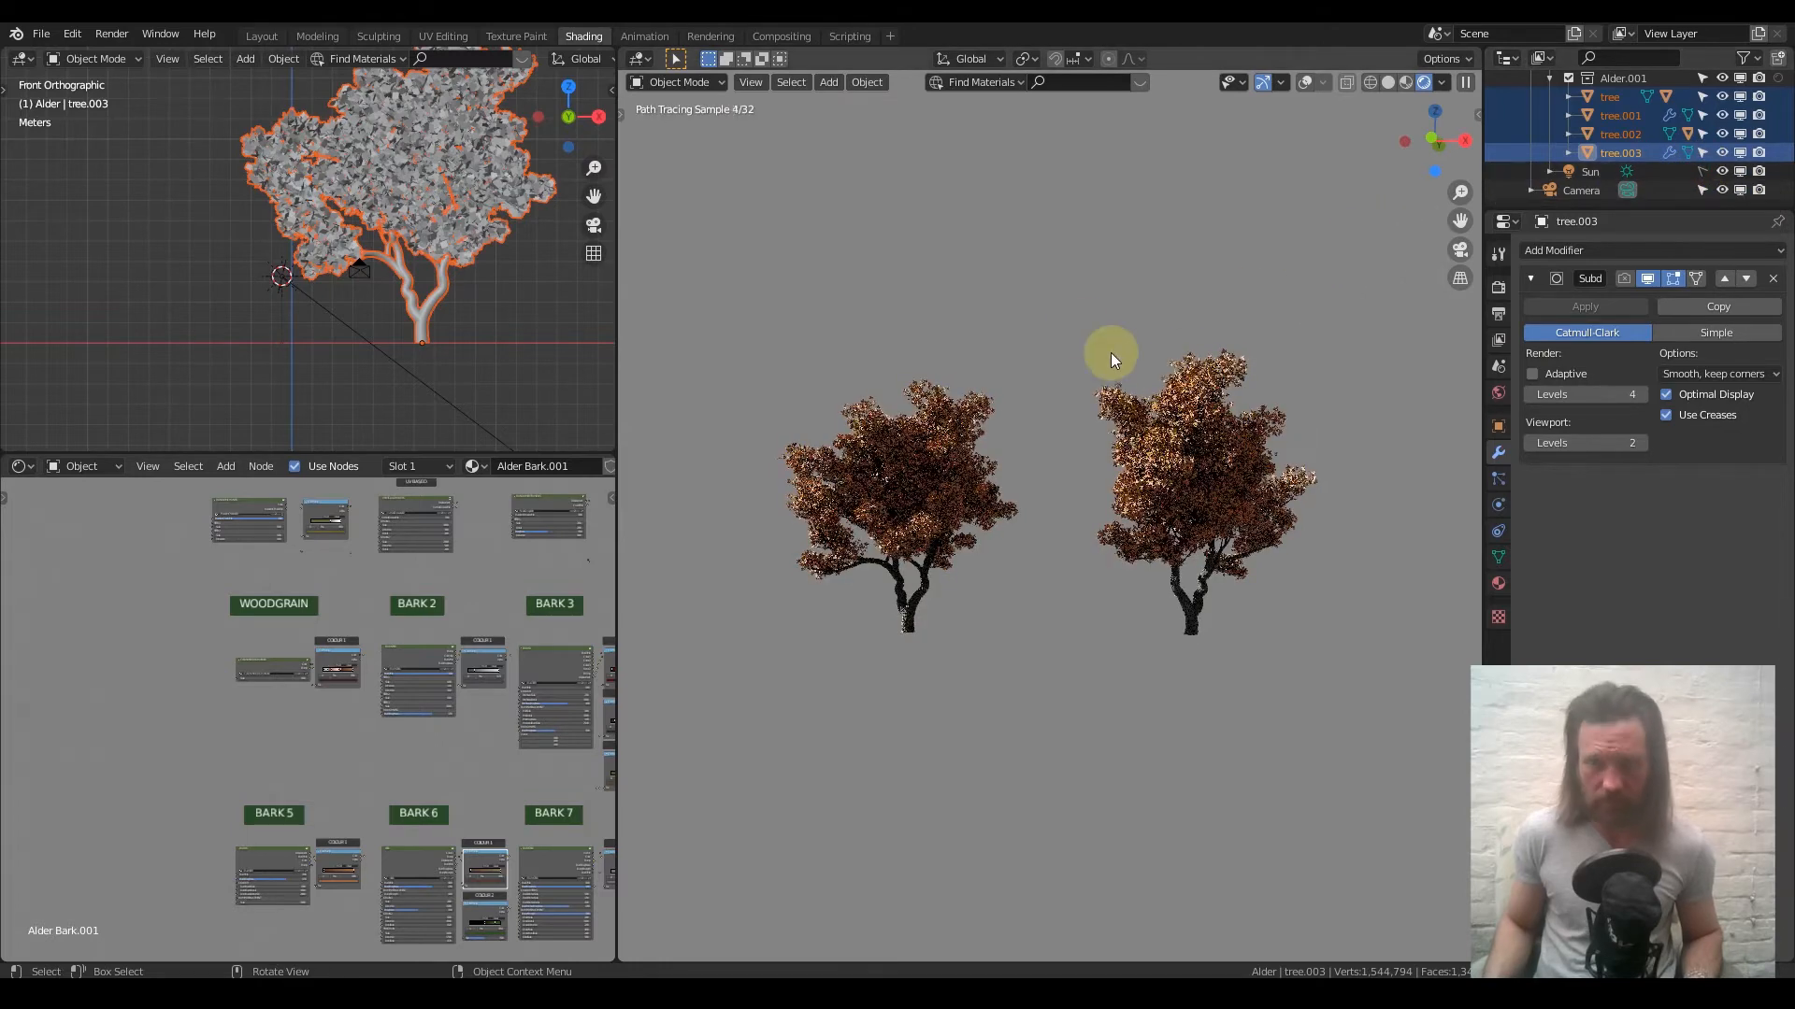
key("x")
left_click(1064, 382)
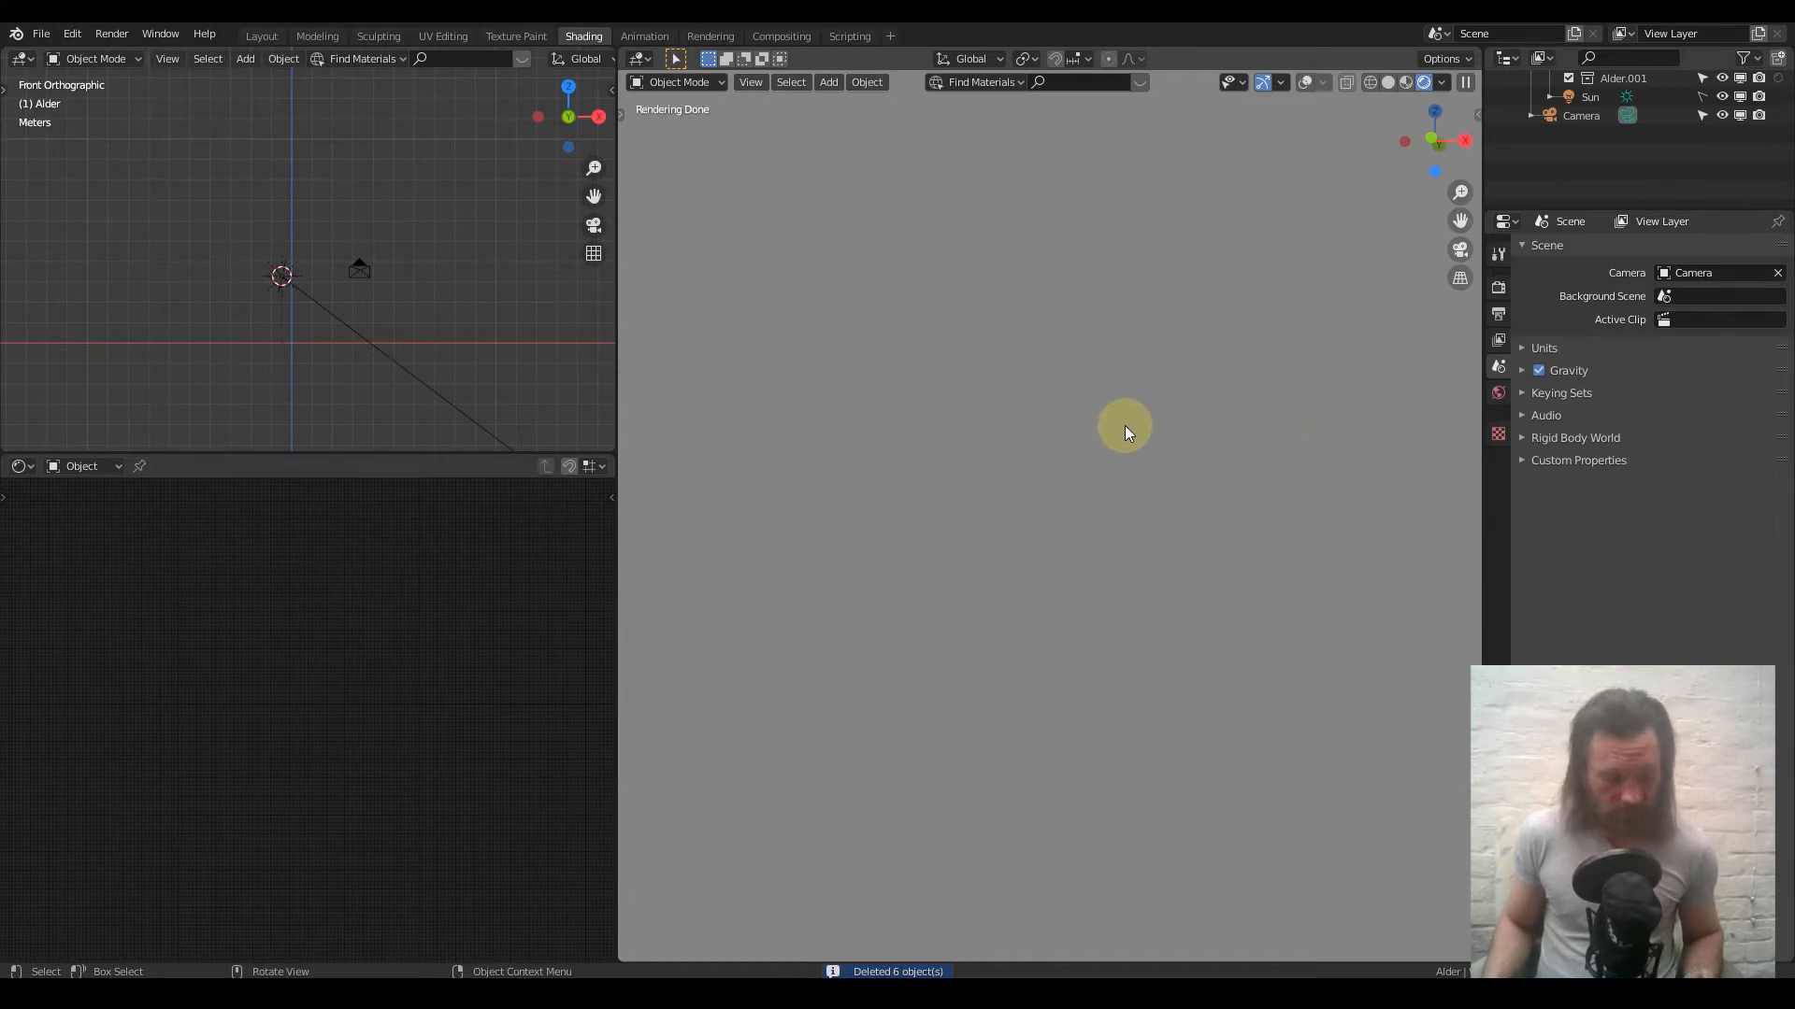
Add a Sapling Tree Gen curve and load a leafy tree preset for it
key("shift+a")
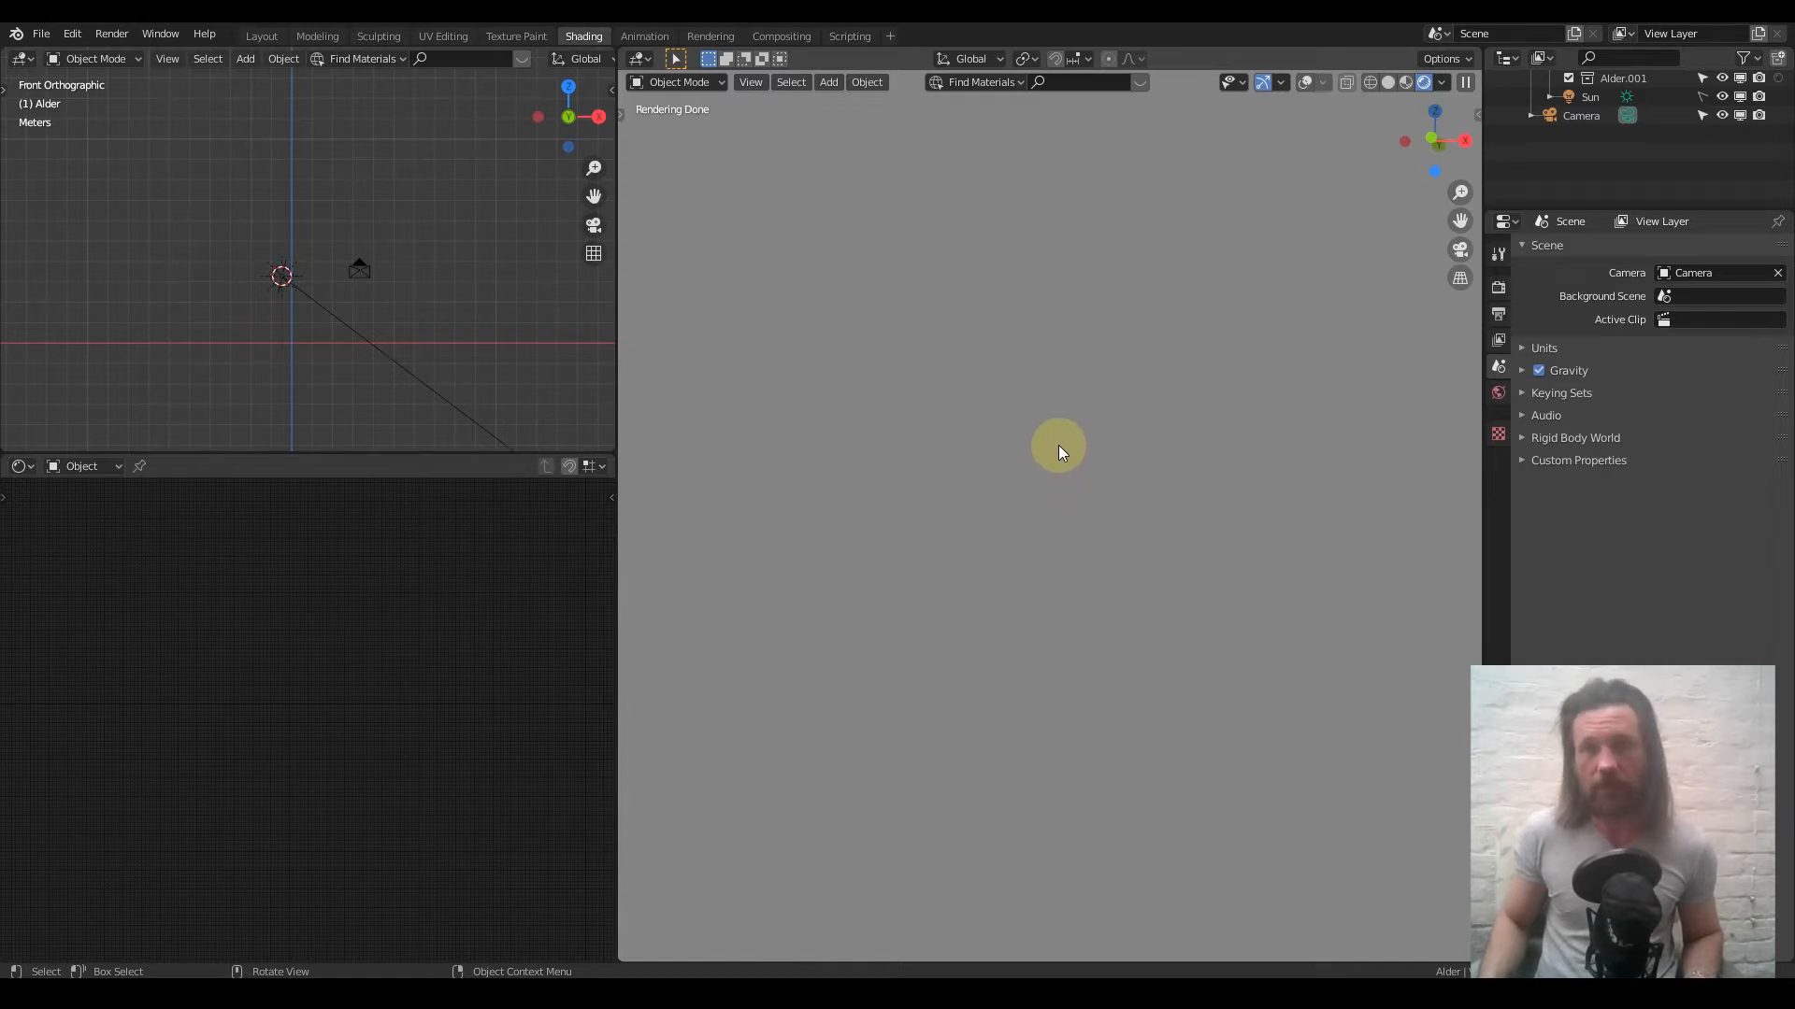
scroll(1551, 109, "up", 3)
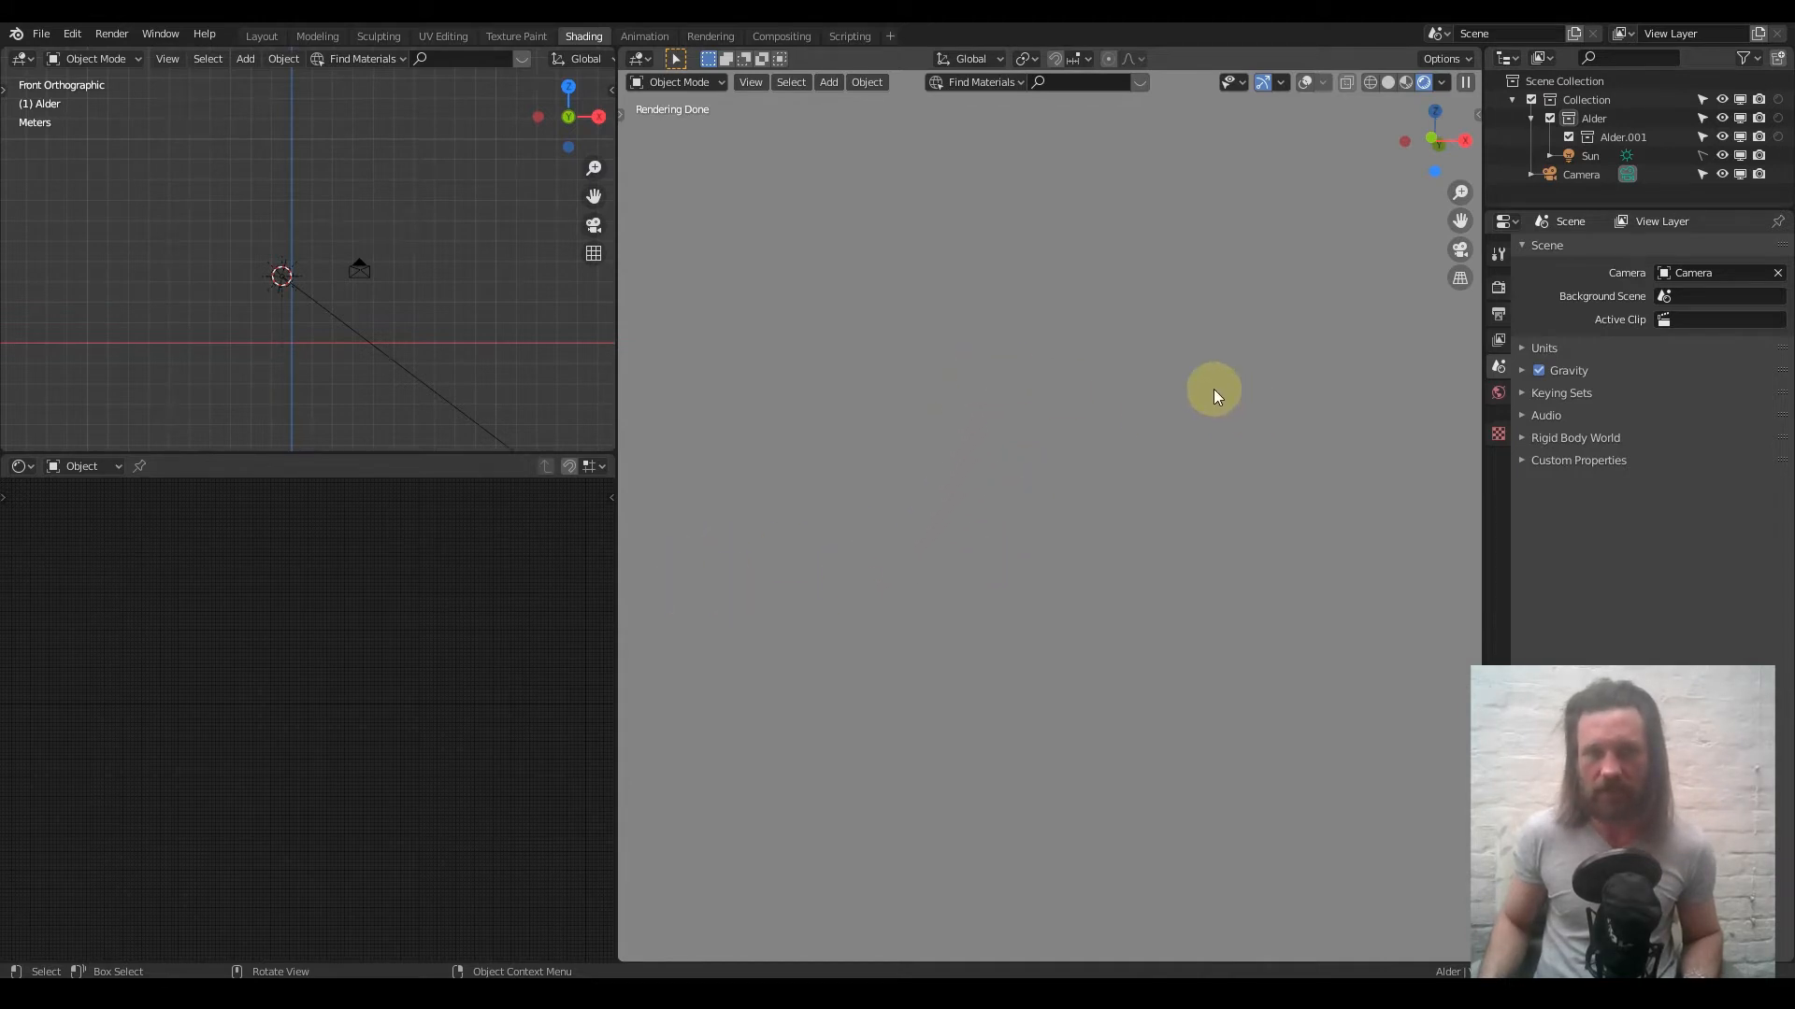
key("shift+a")
mouse_move(1075, 396)
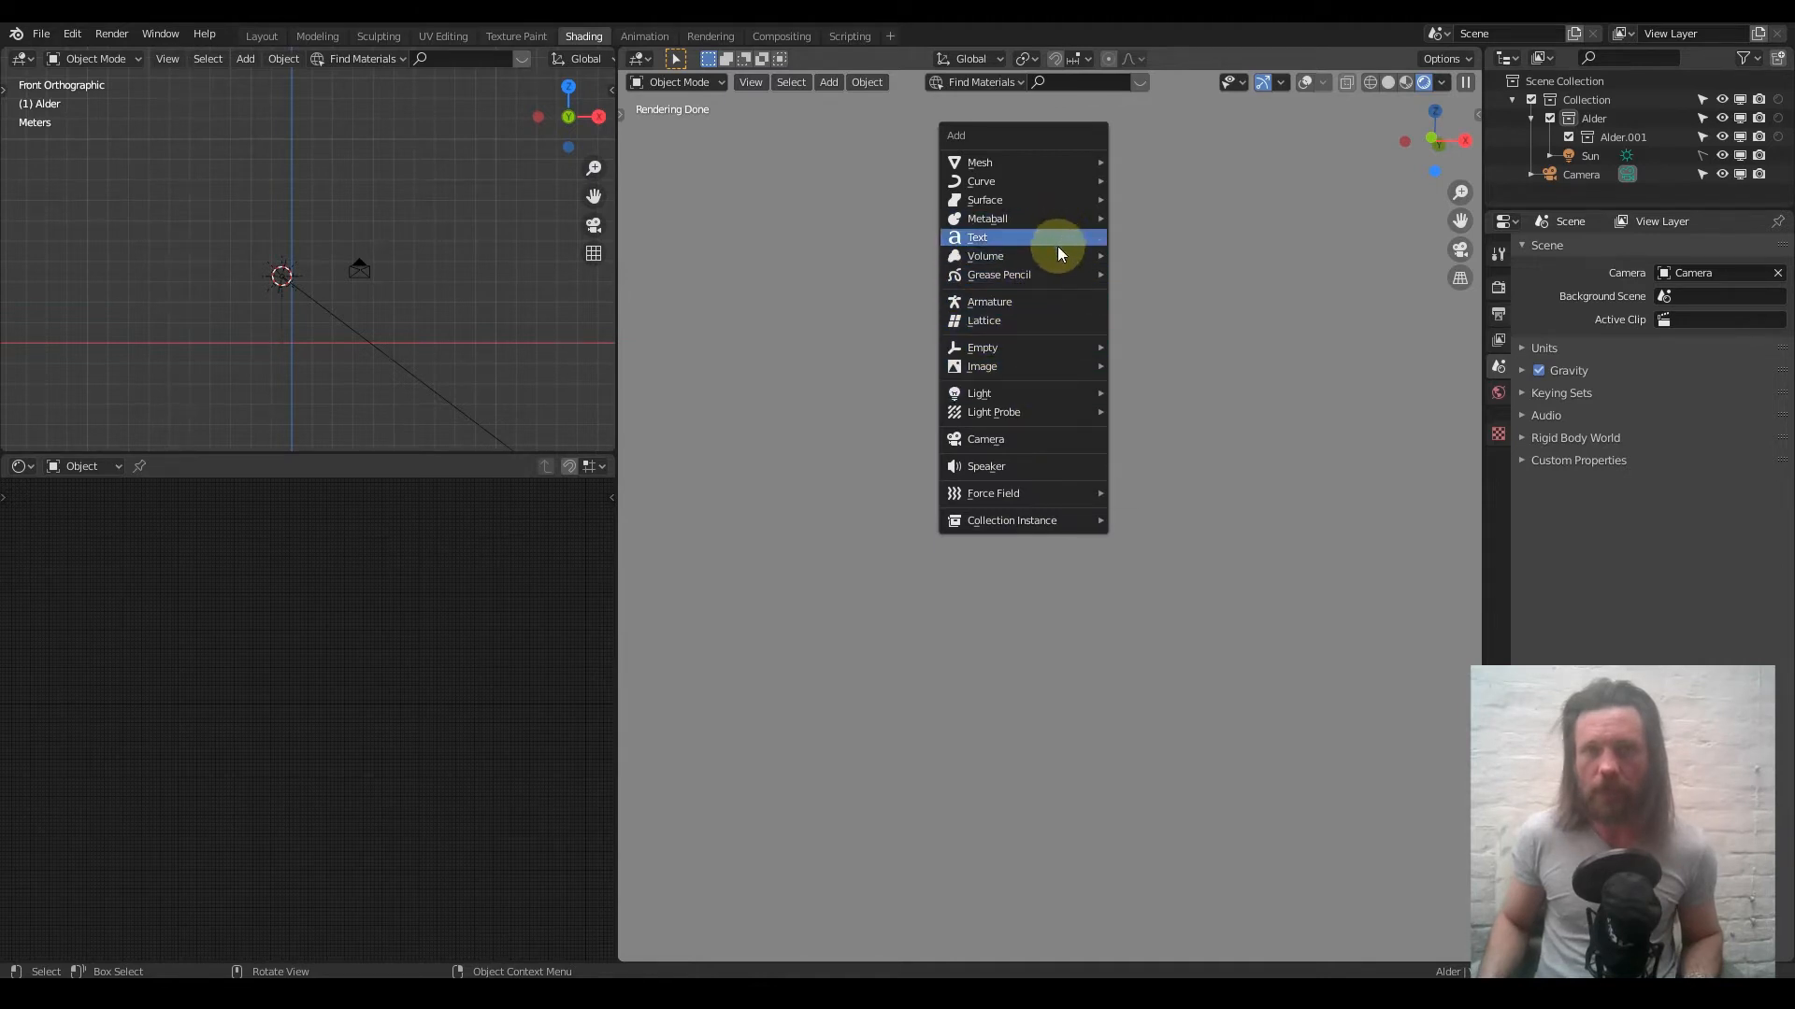
mouse_move(1062, 178)
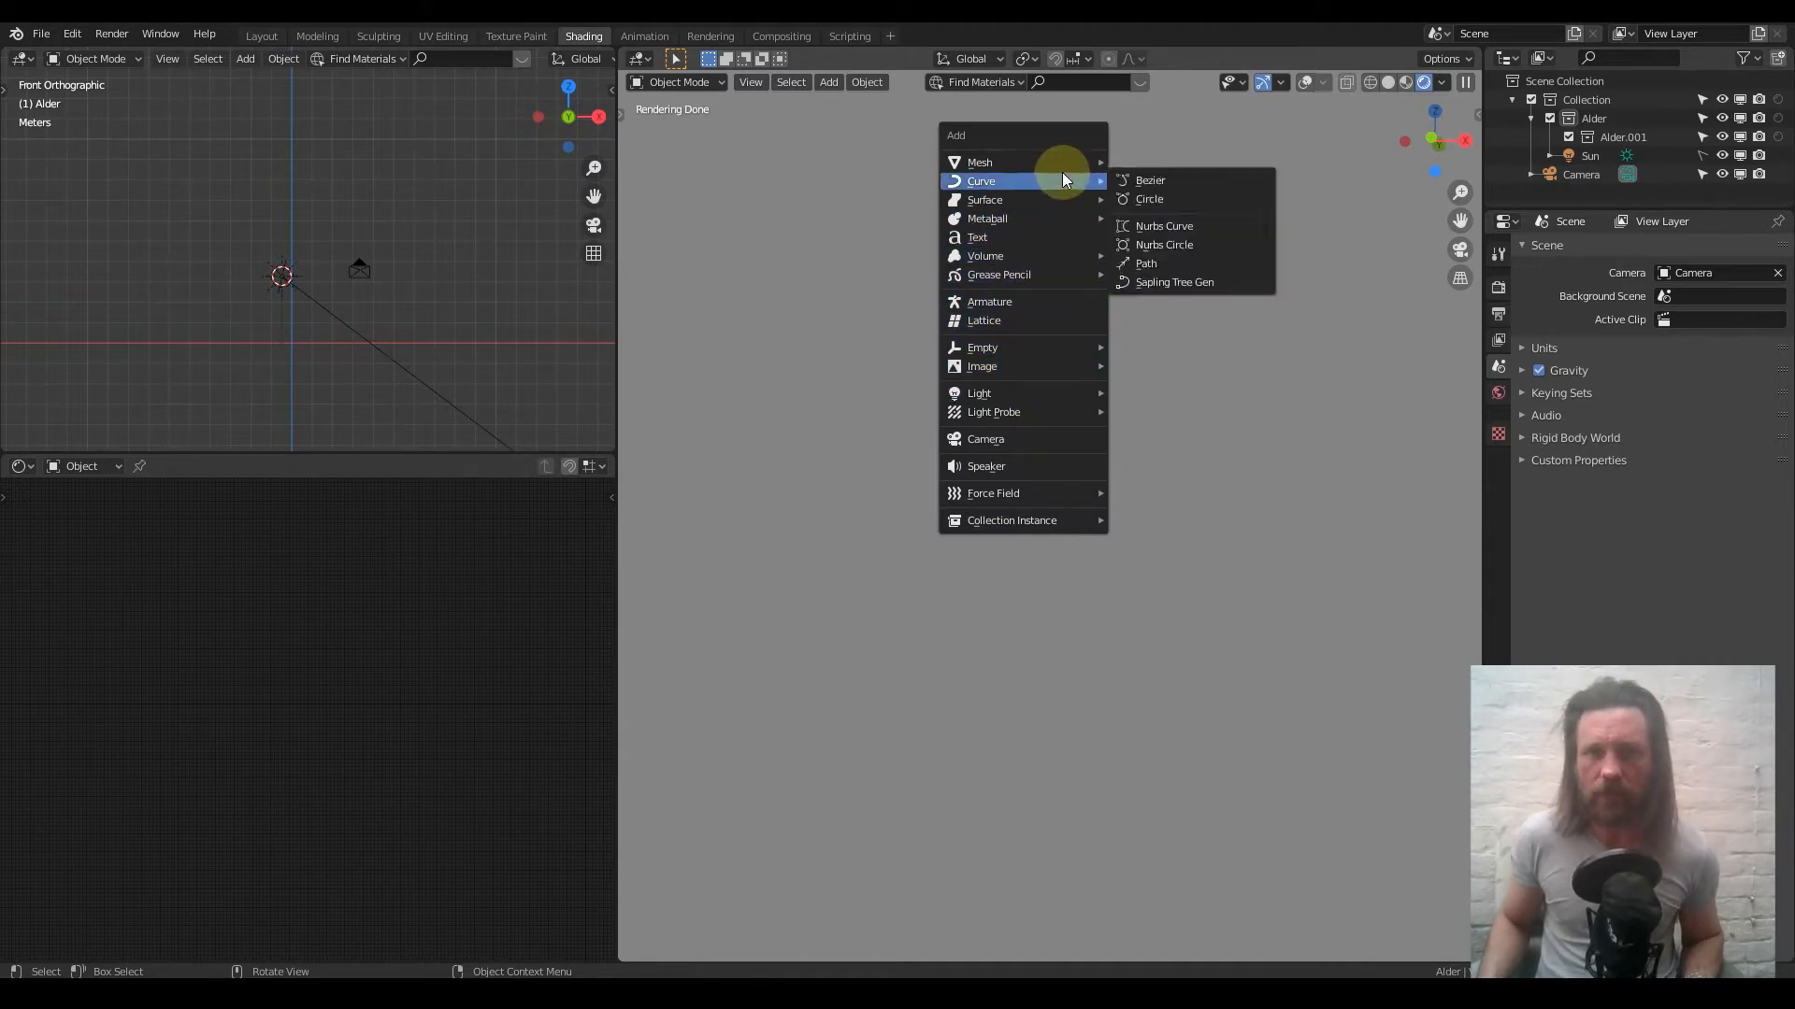
left_click(1164, 281)
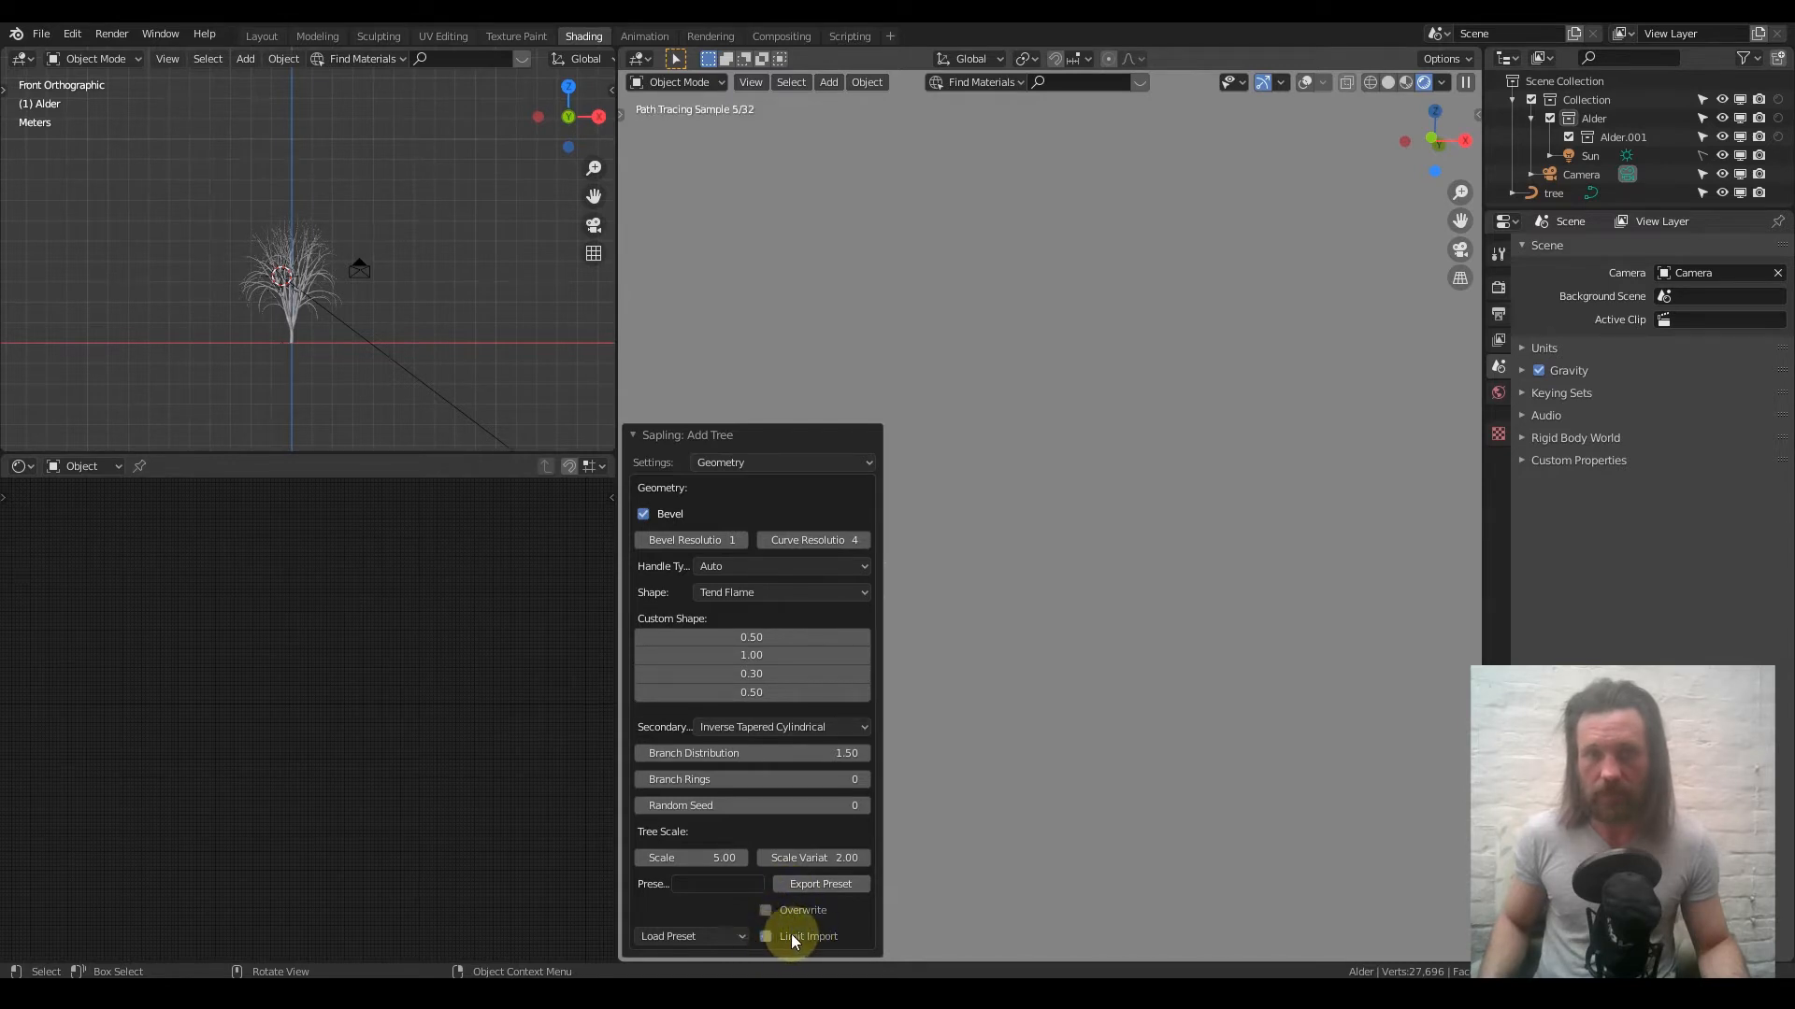
left_click(732, 936)
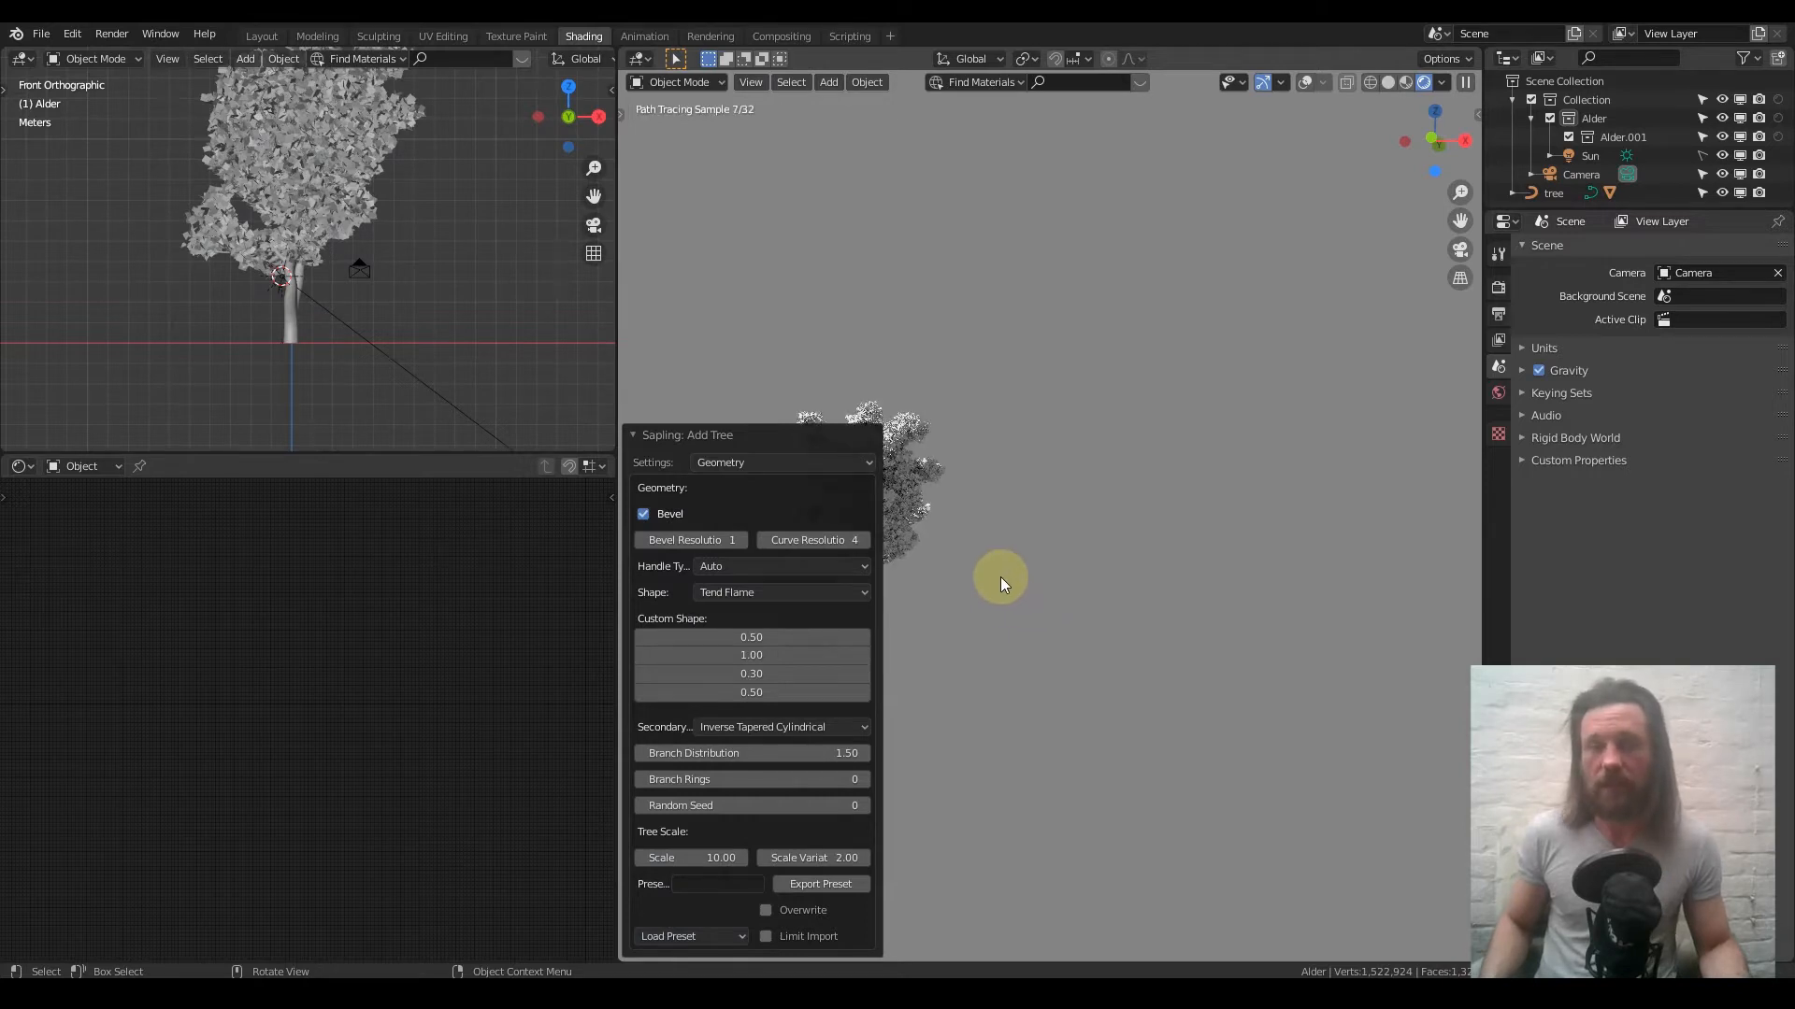
Switch to solid shading and examine the generated Sapling tree's trunk, branches and leaves from several angles
middle_click_drag(982, 553, 1222, 603, "shift")
scroll(981, 581, "up", 3)
middle_click_drag(988, 591, 1176, 557, "shift")
scroll(1043, 589, "up", 3)
left_click(1389, 83)
middle_click_drag(1014, 636, 1219, 508, "shift")
middle_click_drag(1037, 551, 1128, 543)
scroll(1154, 600, "up", 1)
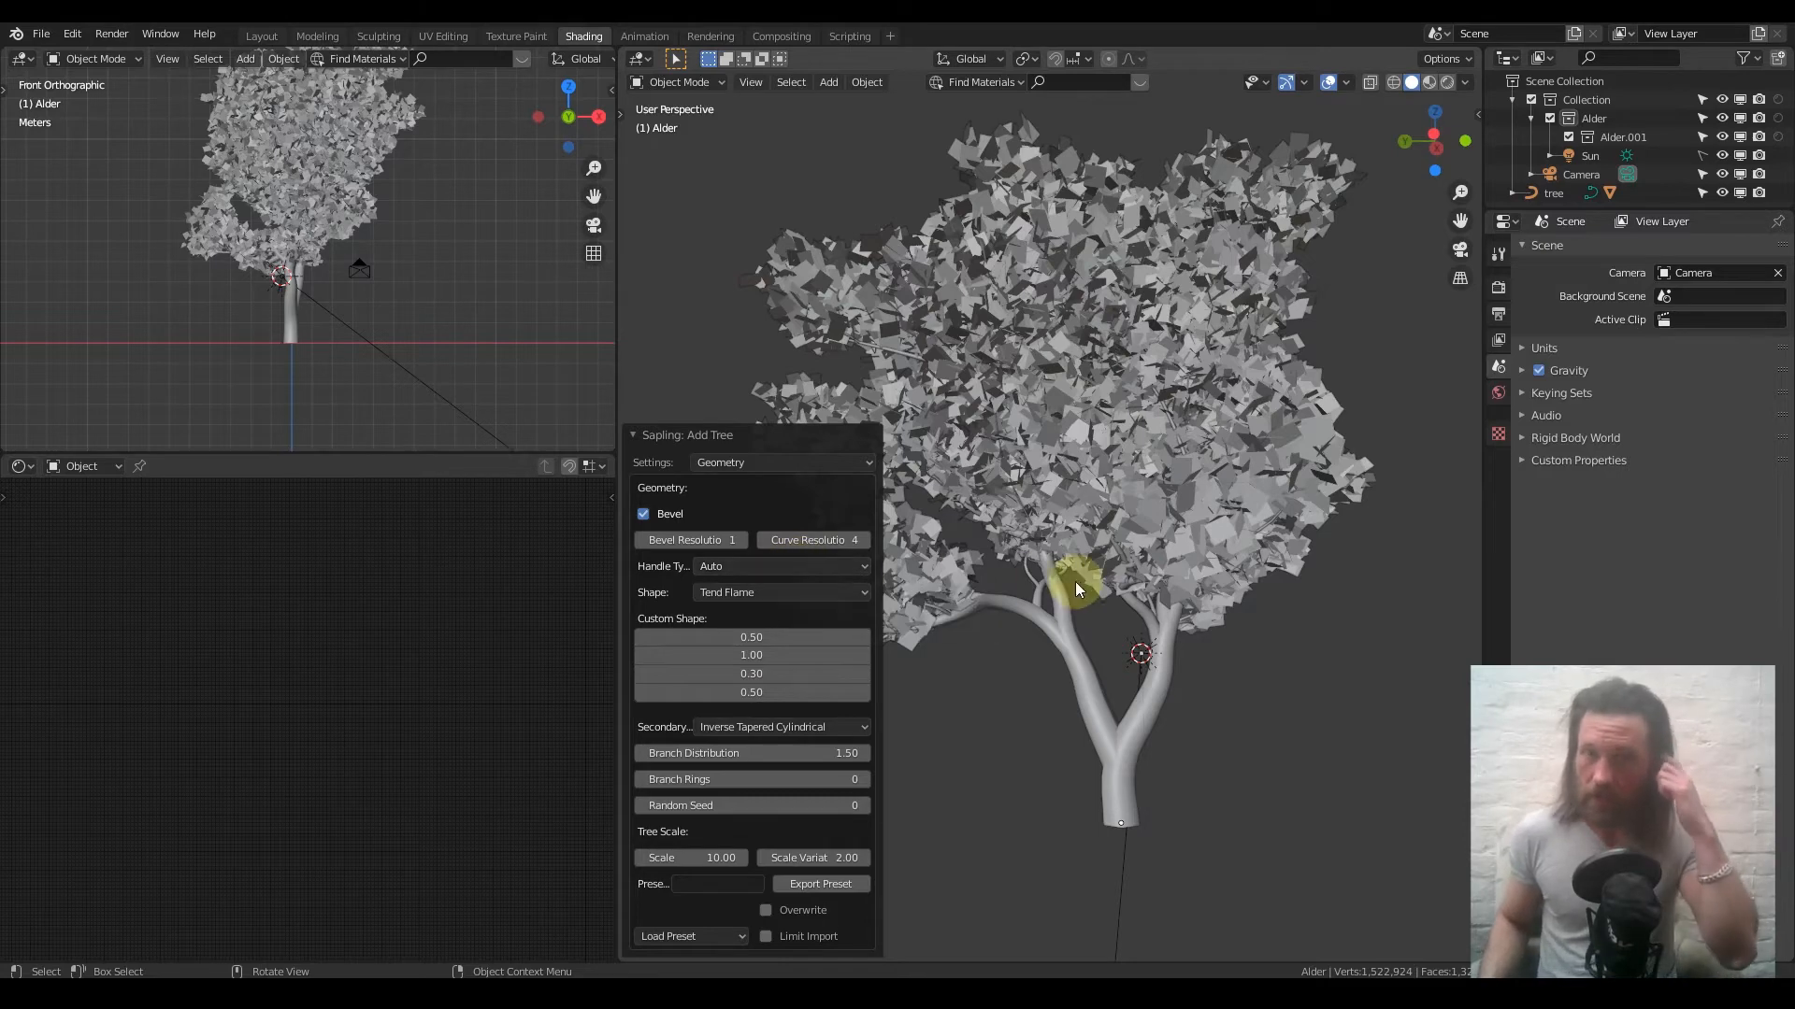
middle_click_drag(1082, 535, 1177, 535)
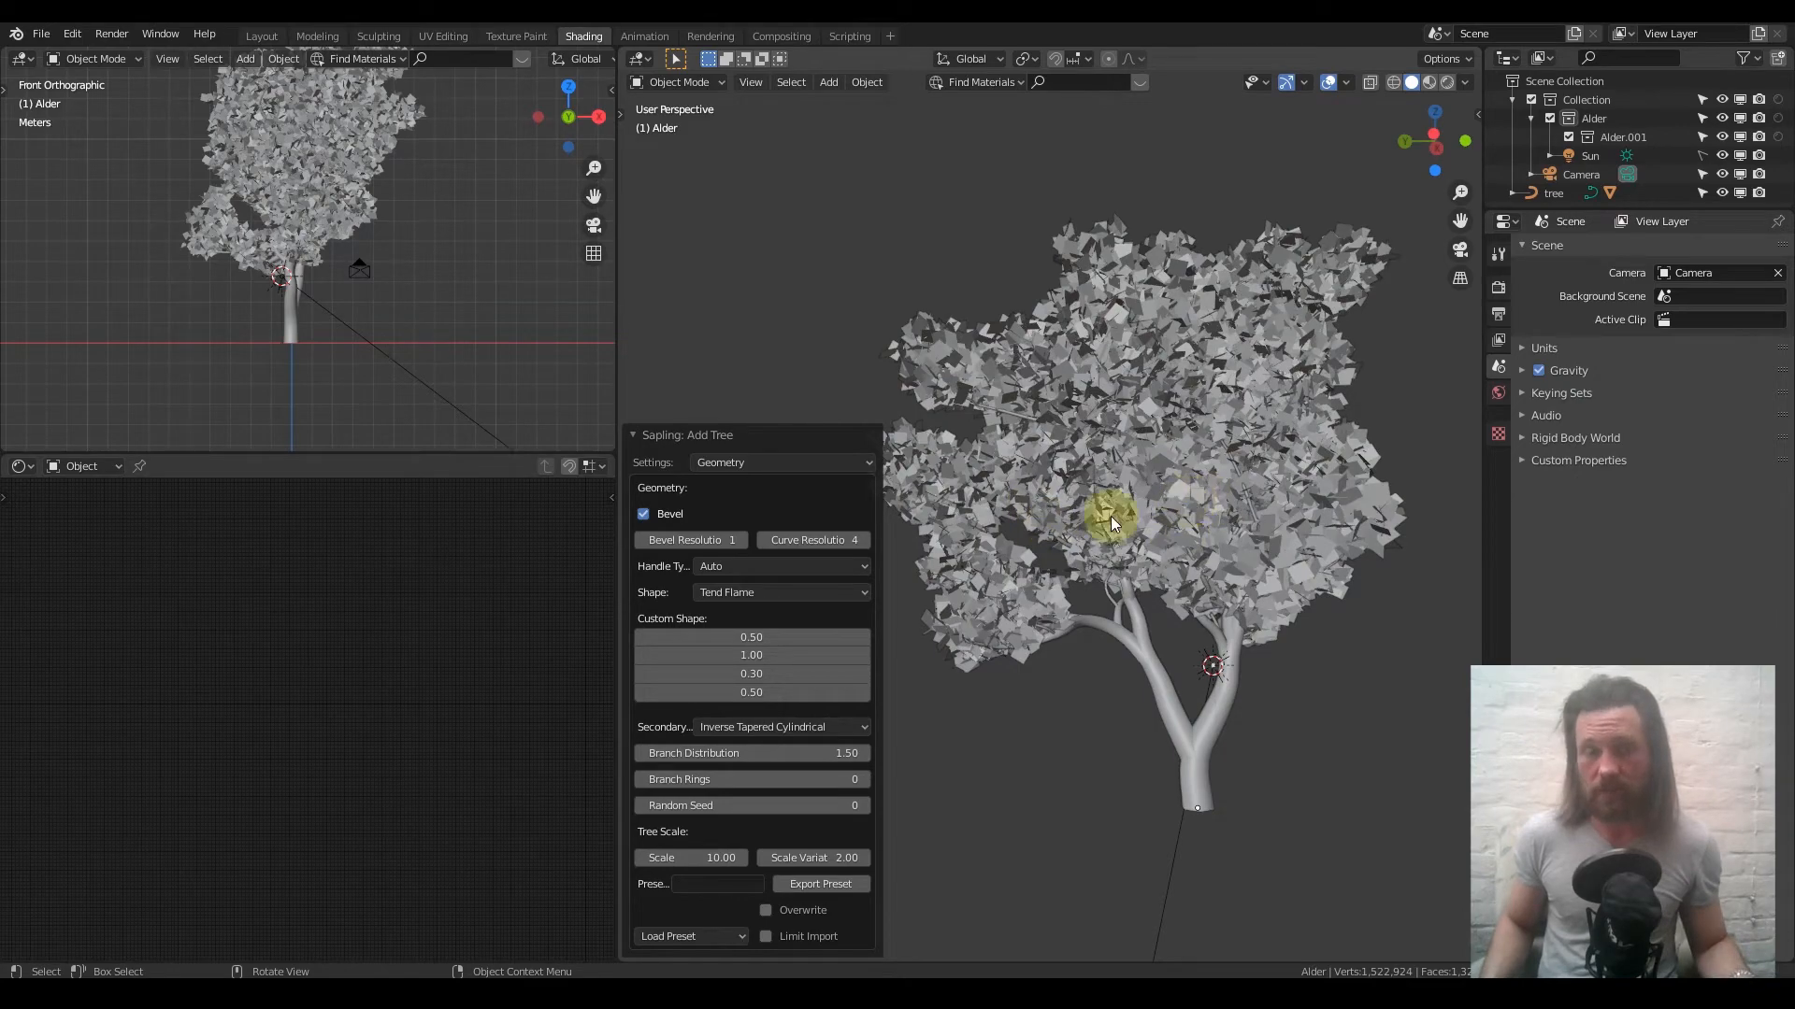
middle_click_drag(1152, 475, 1130, 531)
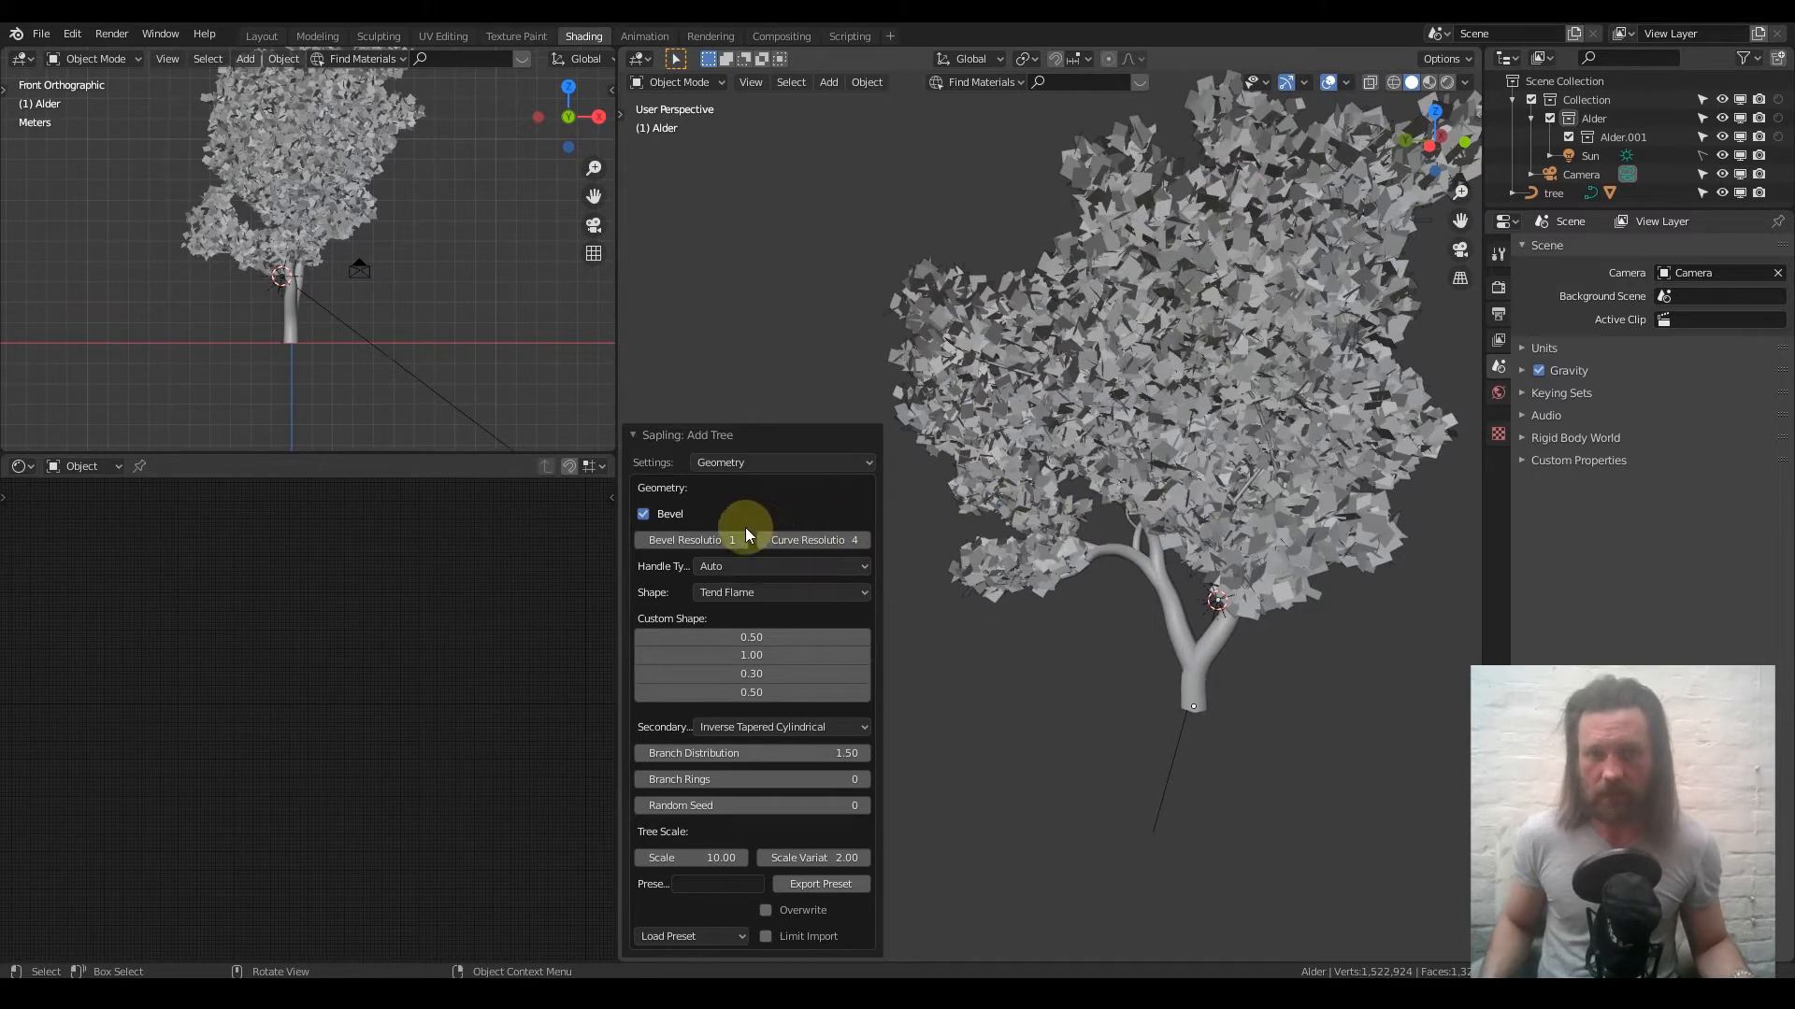
In the Sapling tree's Branch Splitting settings, set the third-level Branches count to 50
left_click(788, 464)
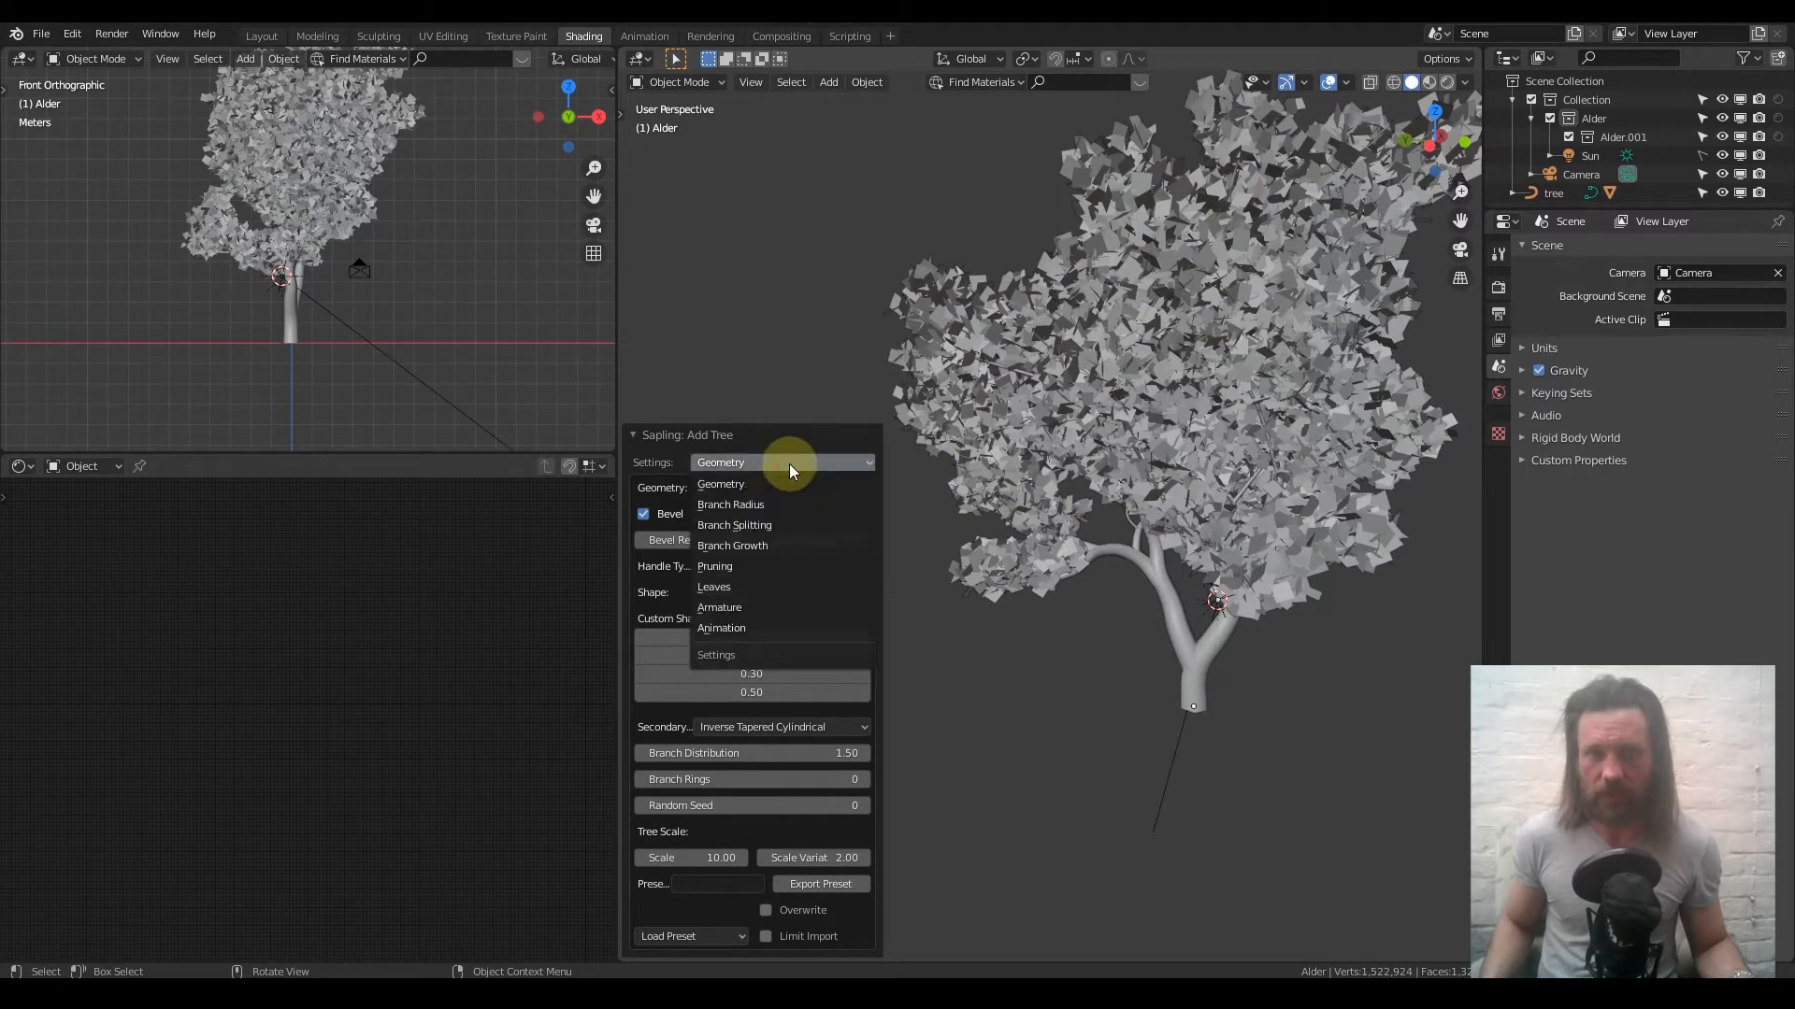
left_click(765, 526)
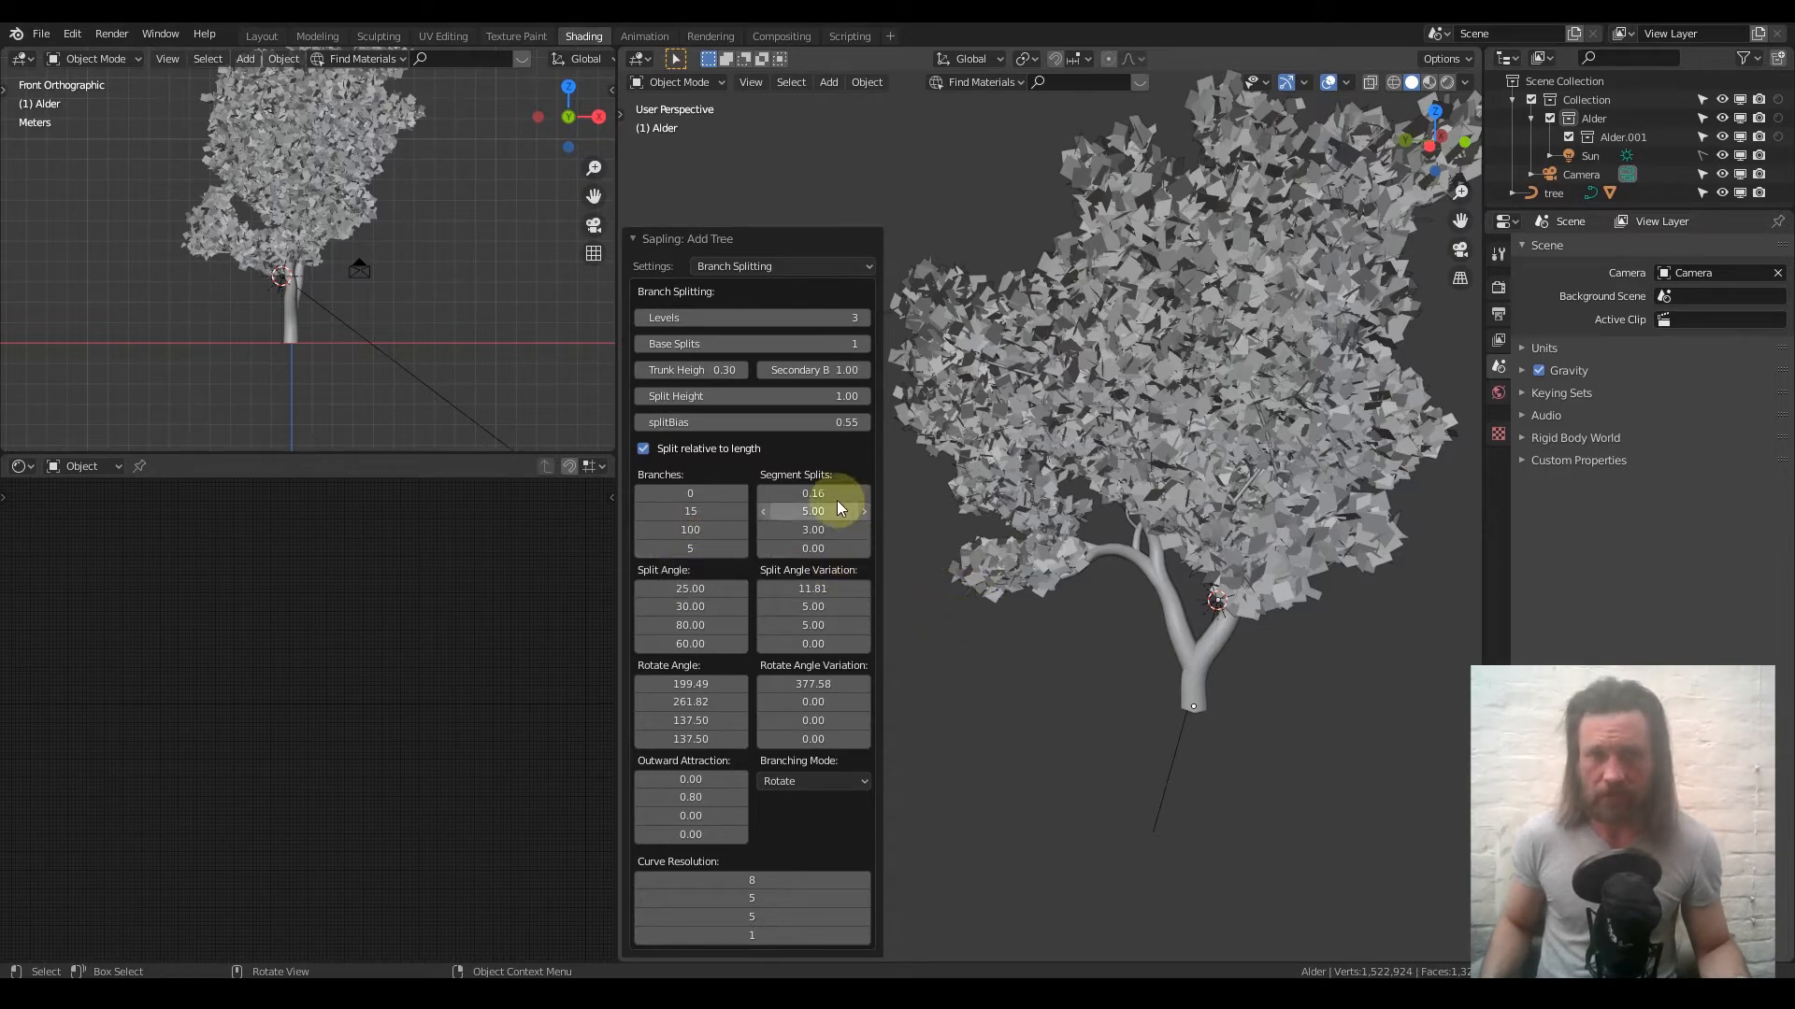
left_click(687, 527)
type("50")
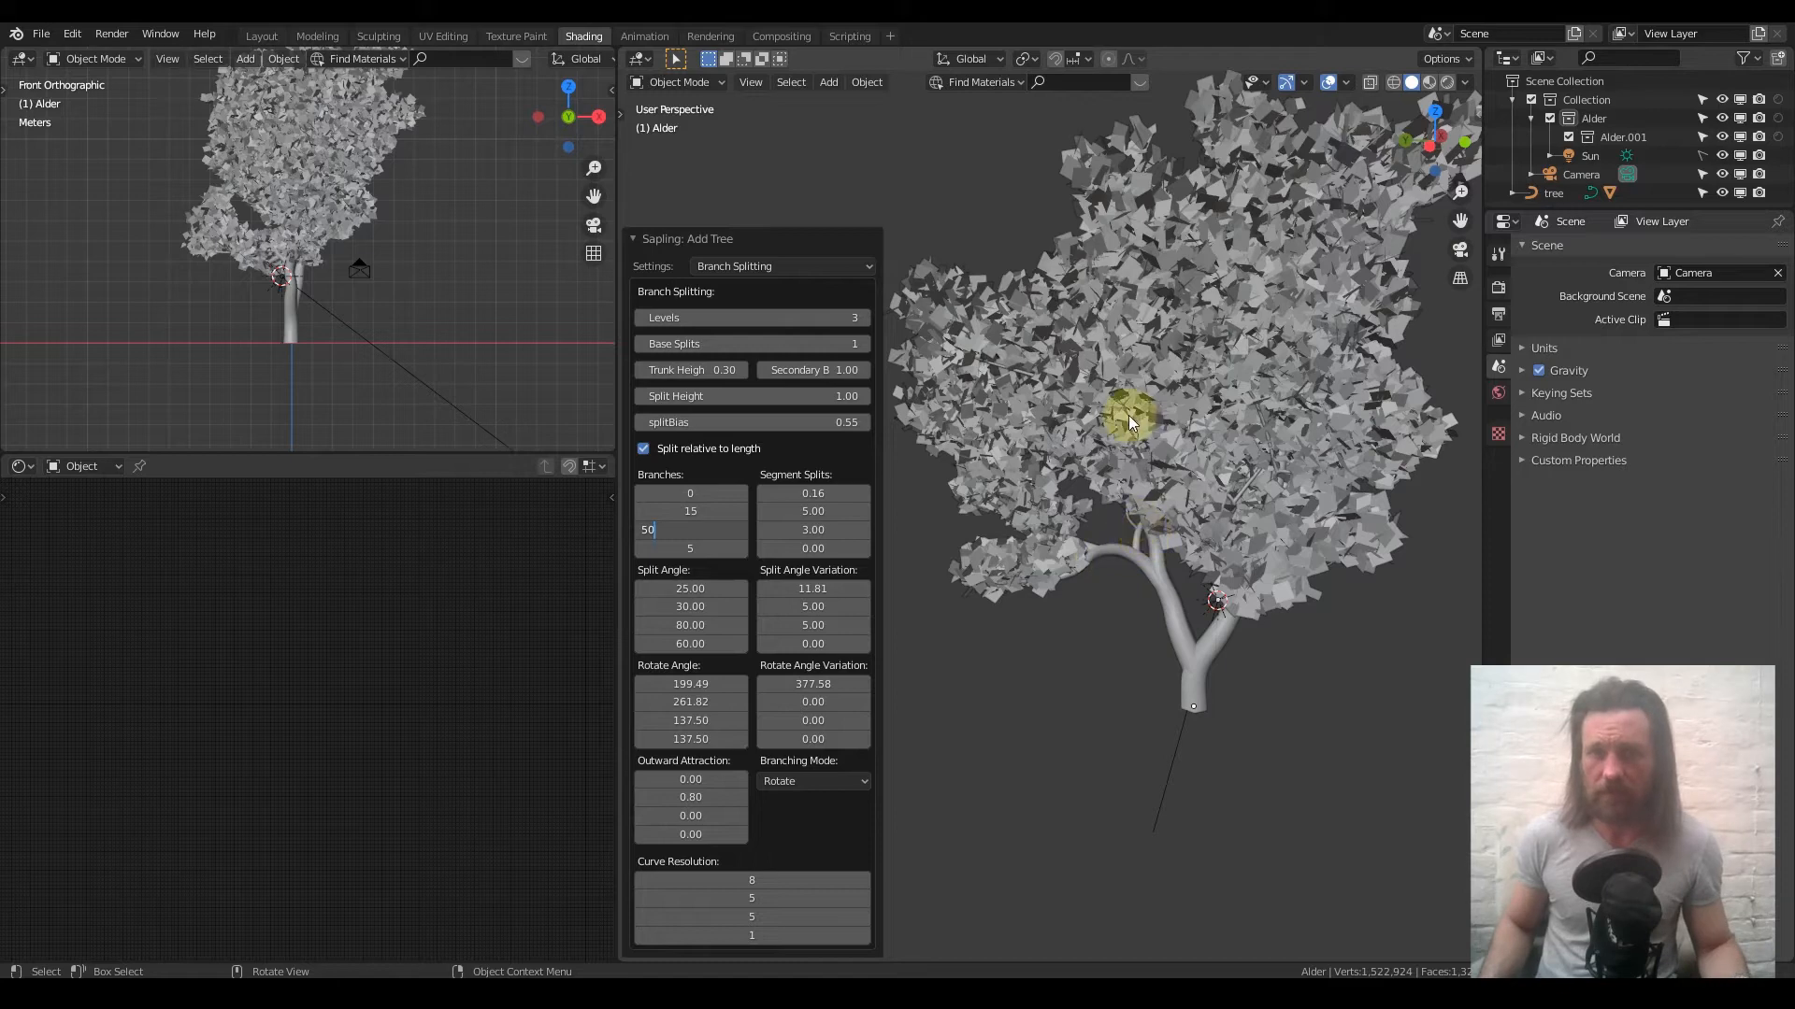
key("Return")
mouse_move(1203, 439)
middle_mouse_down()
mouse_move(1282, 440)
mouse_move(1130, 426)
mouse_move(1355, 234)
middle_mouse_up()
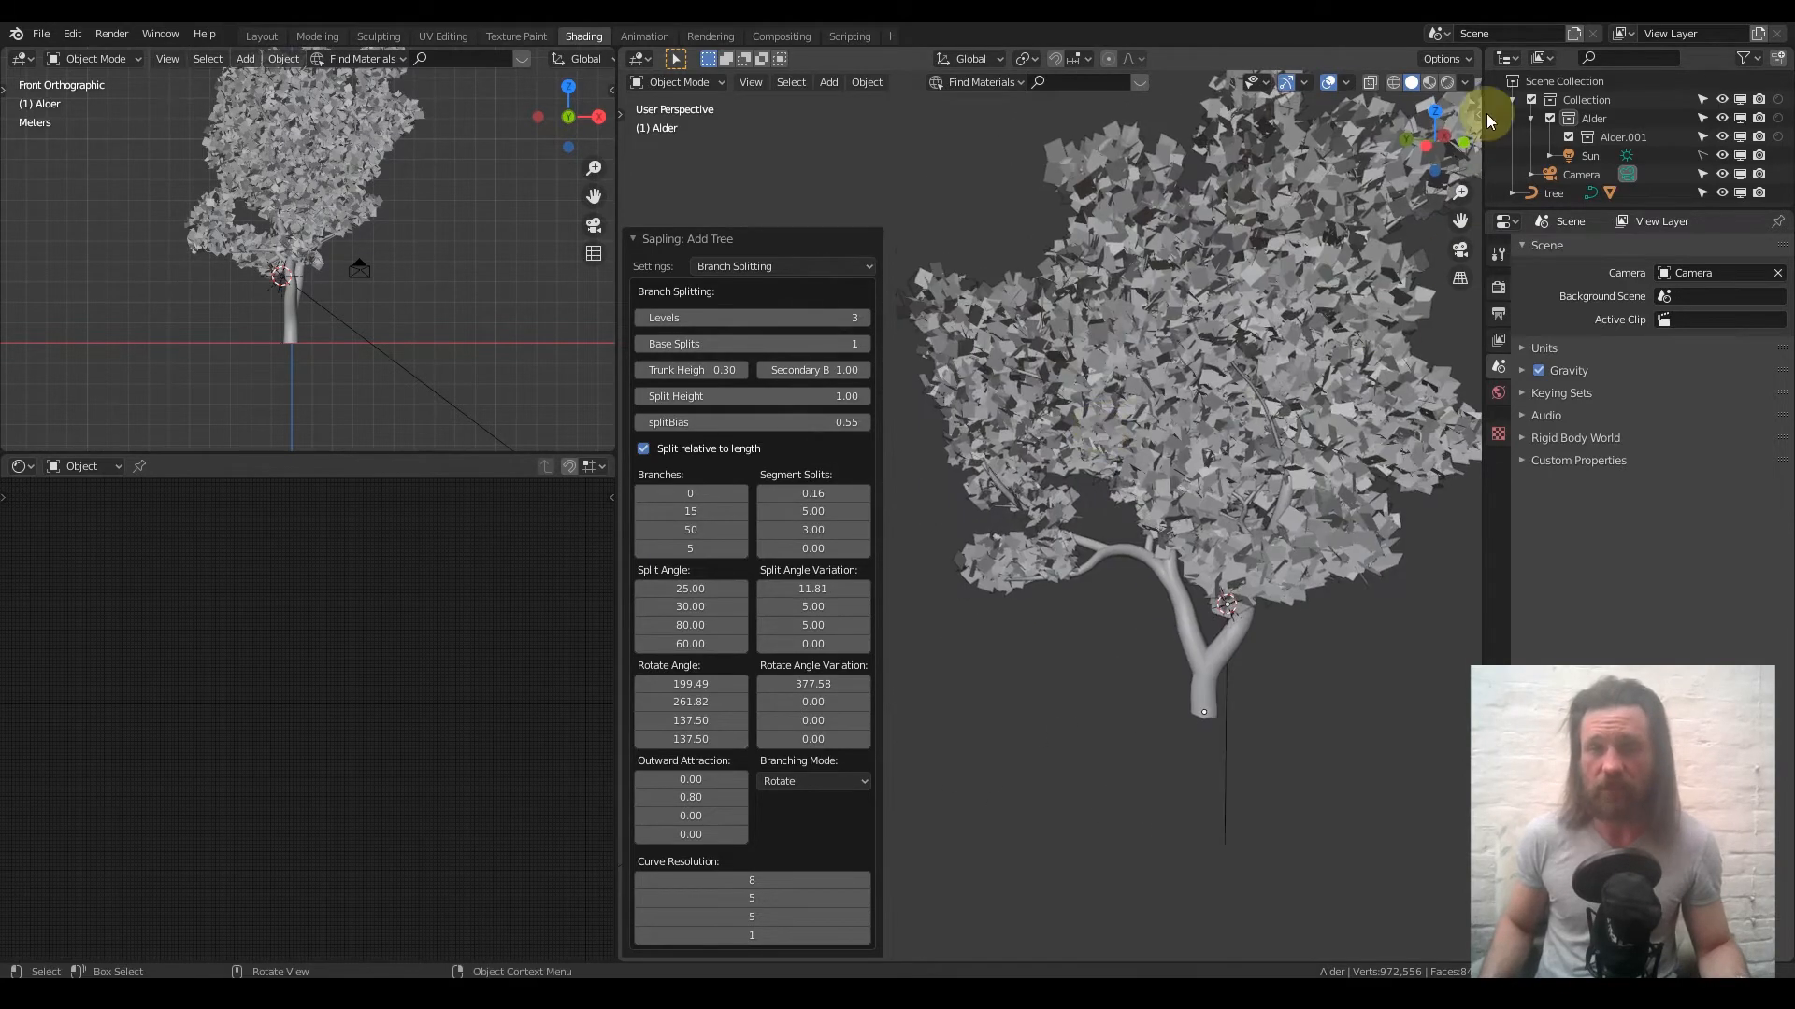
Preview the tree in rendered shading, return to solid shading, and set the third-level Segment Splits to 1
left_click(1446, 86)
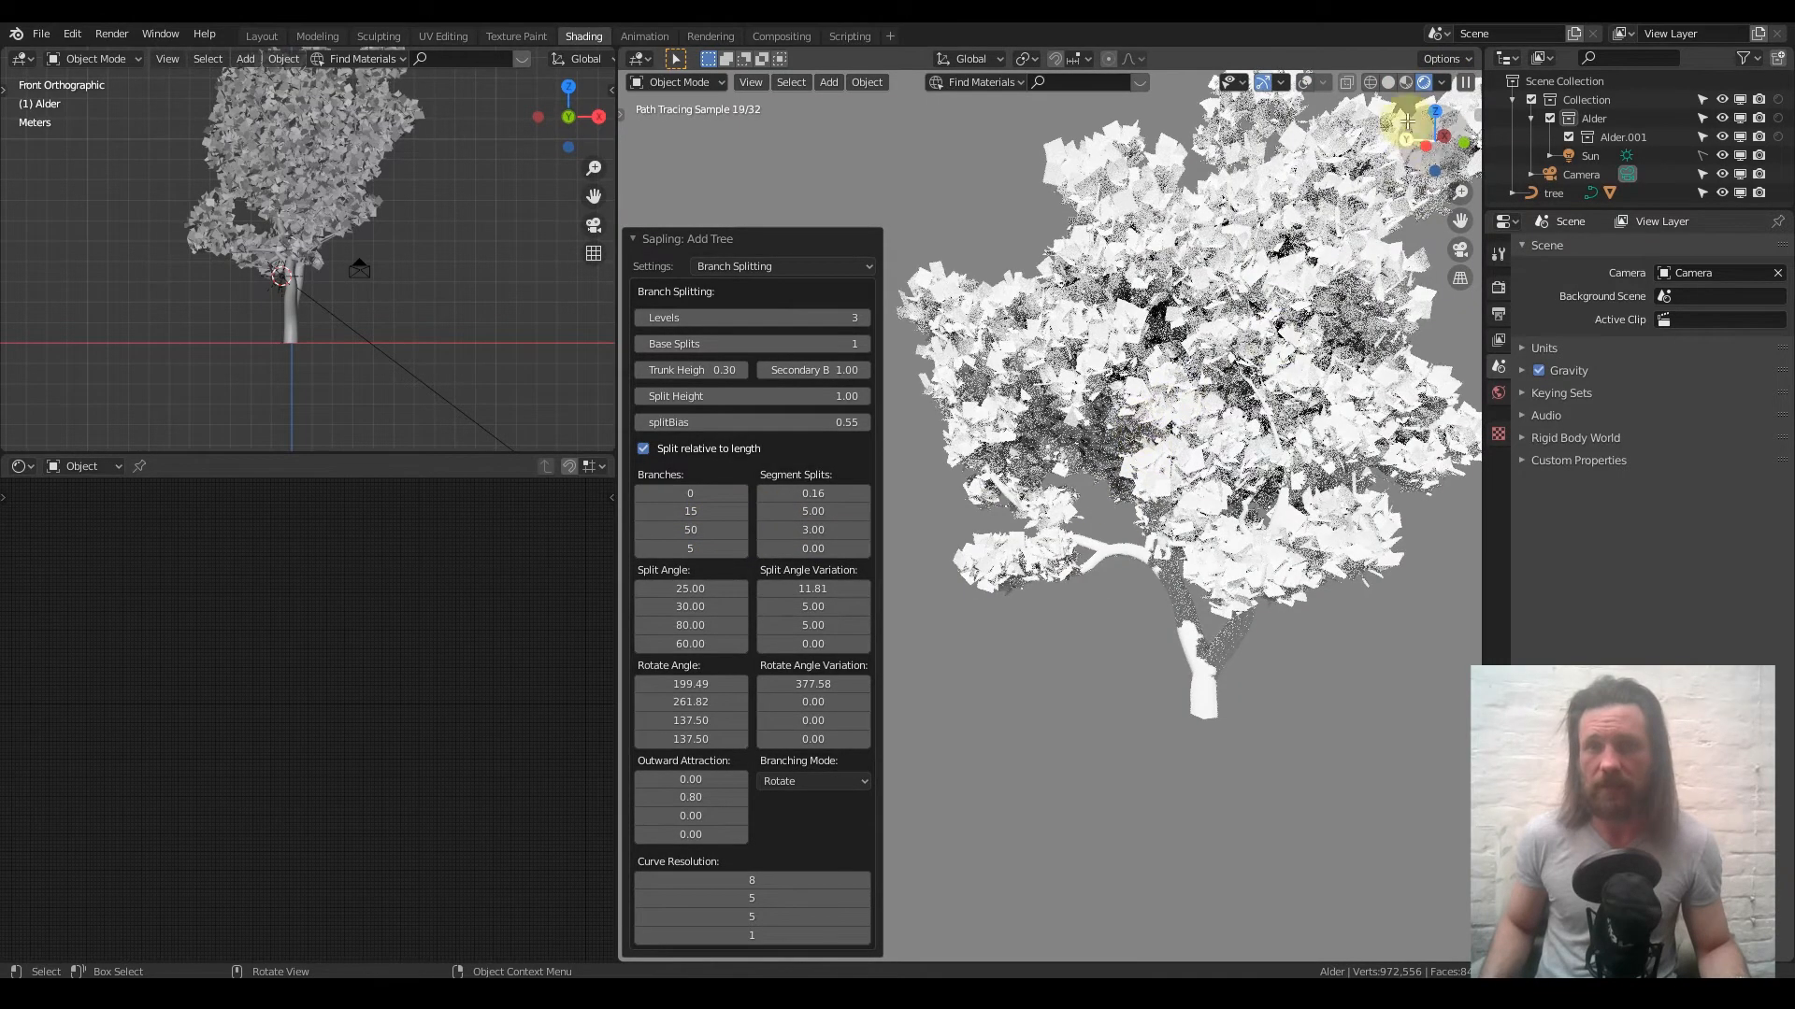
left_click(1388, 82)
middle_click_drag(1241, 412, 1293, 396)
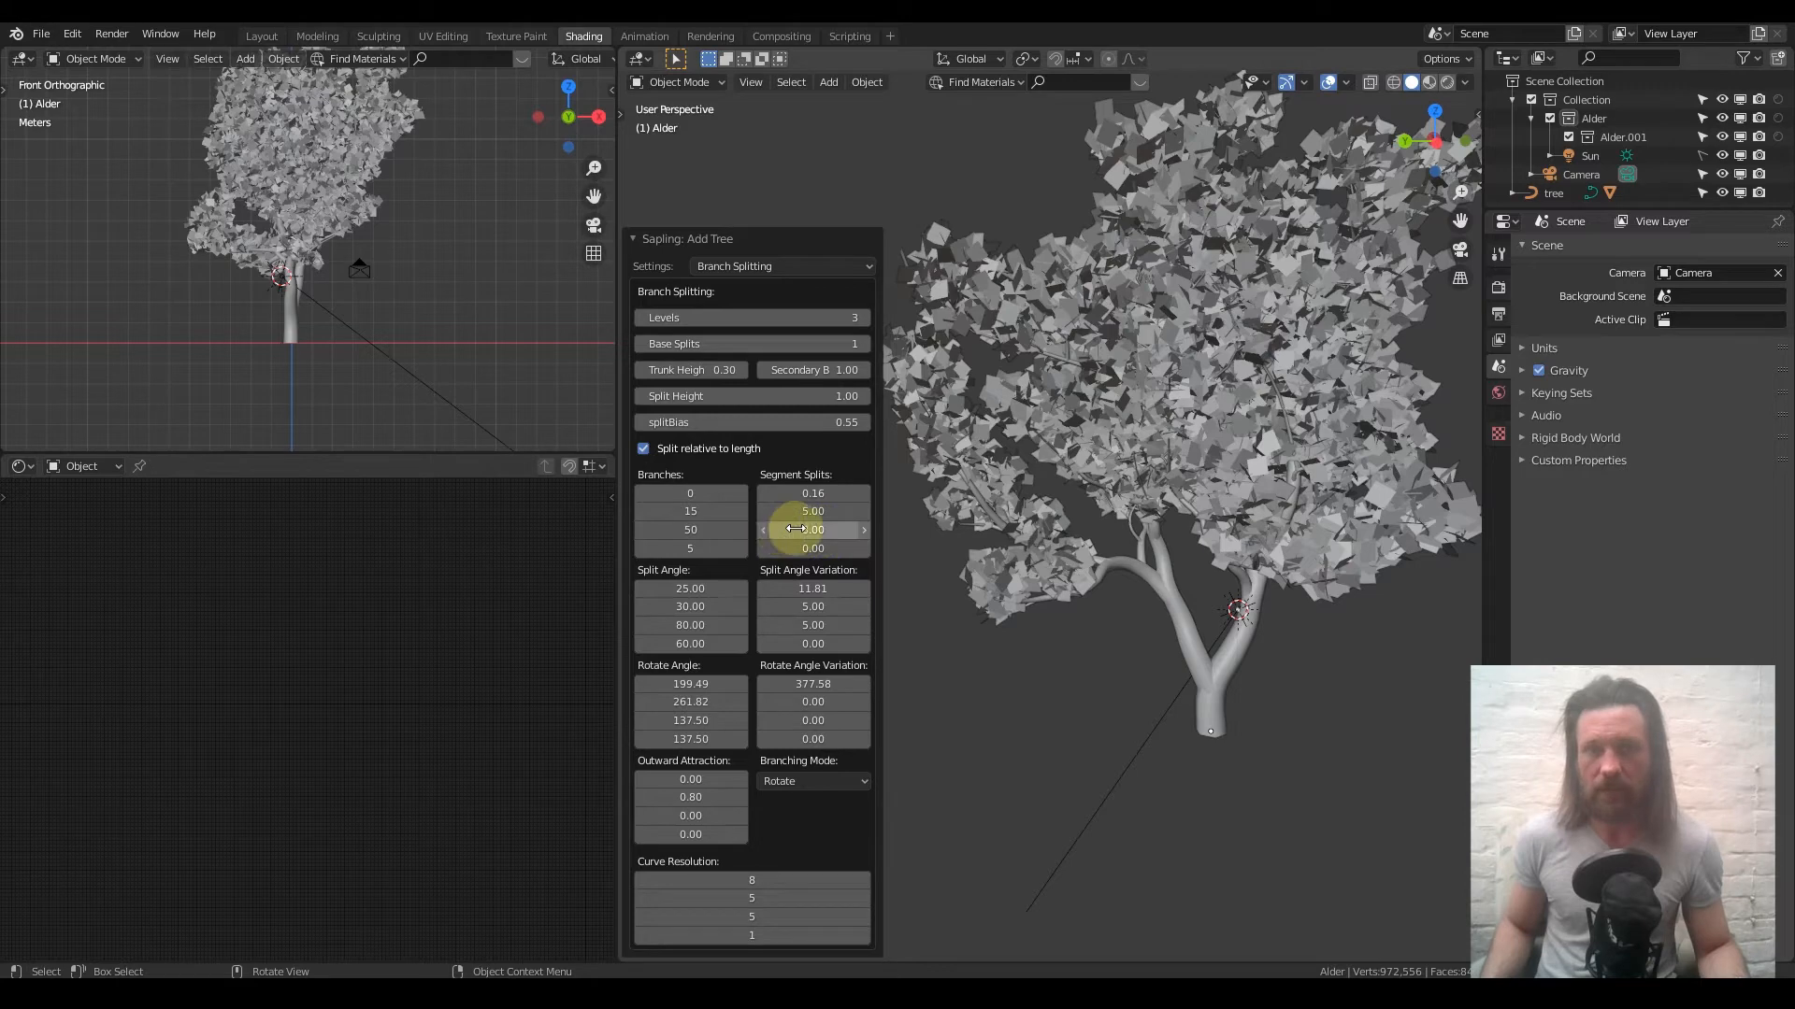
double_click(806, 532)
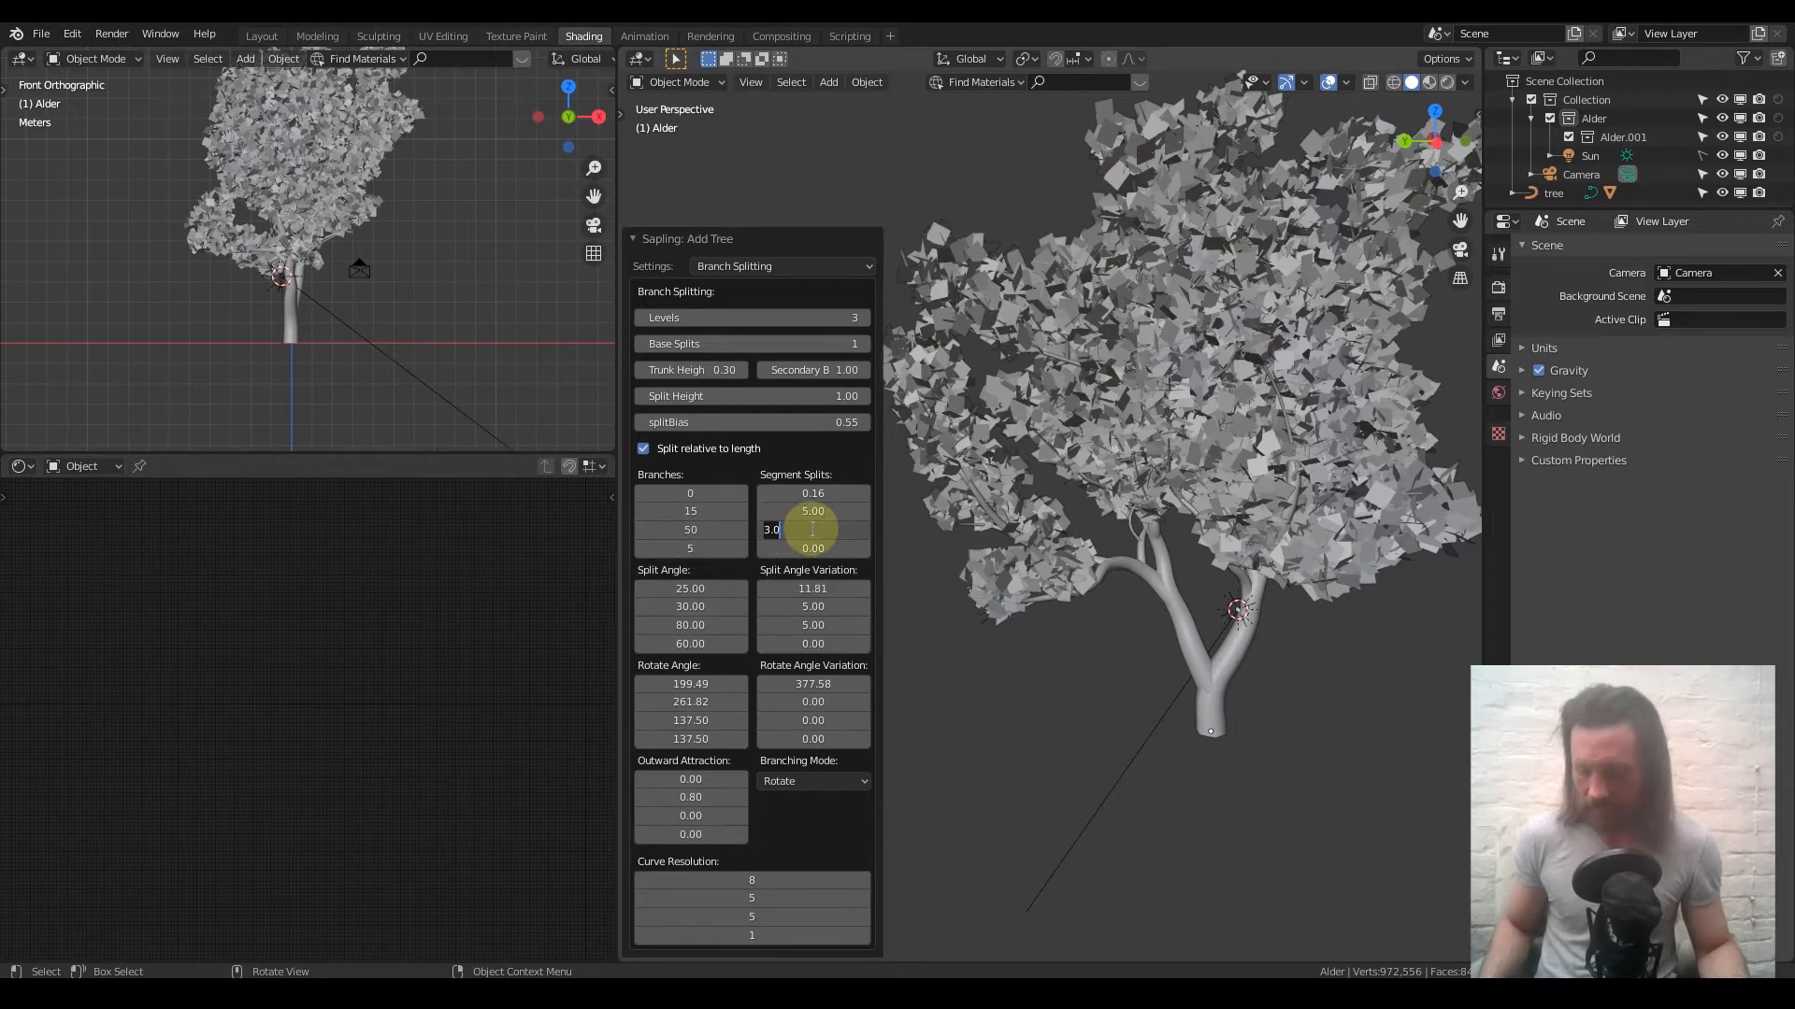
type("1")
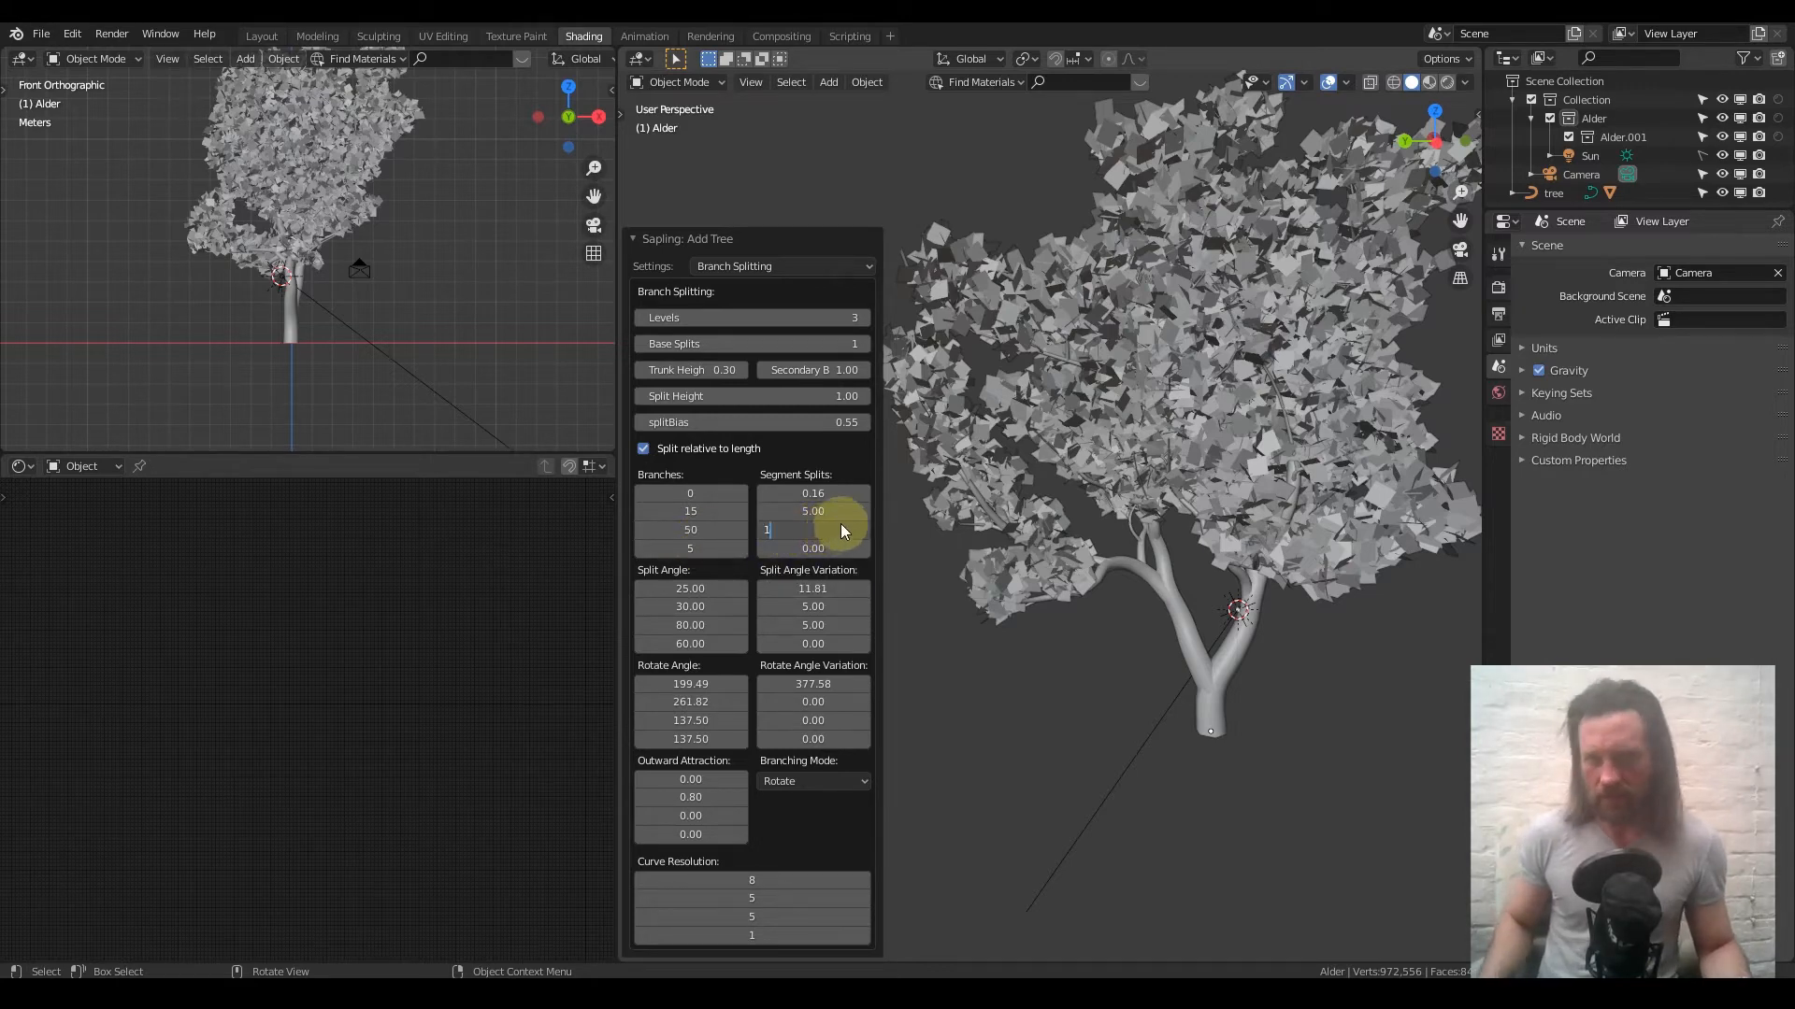
key("Return")
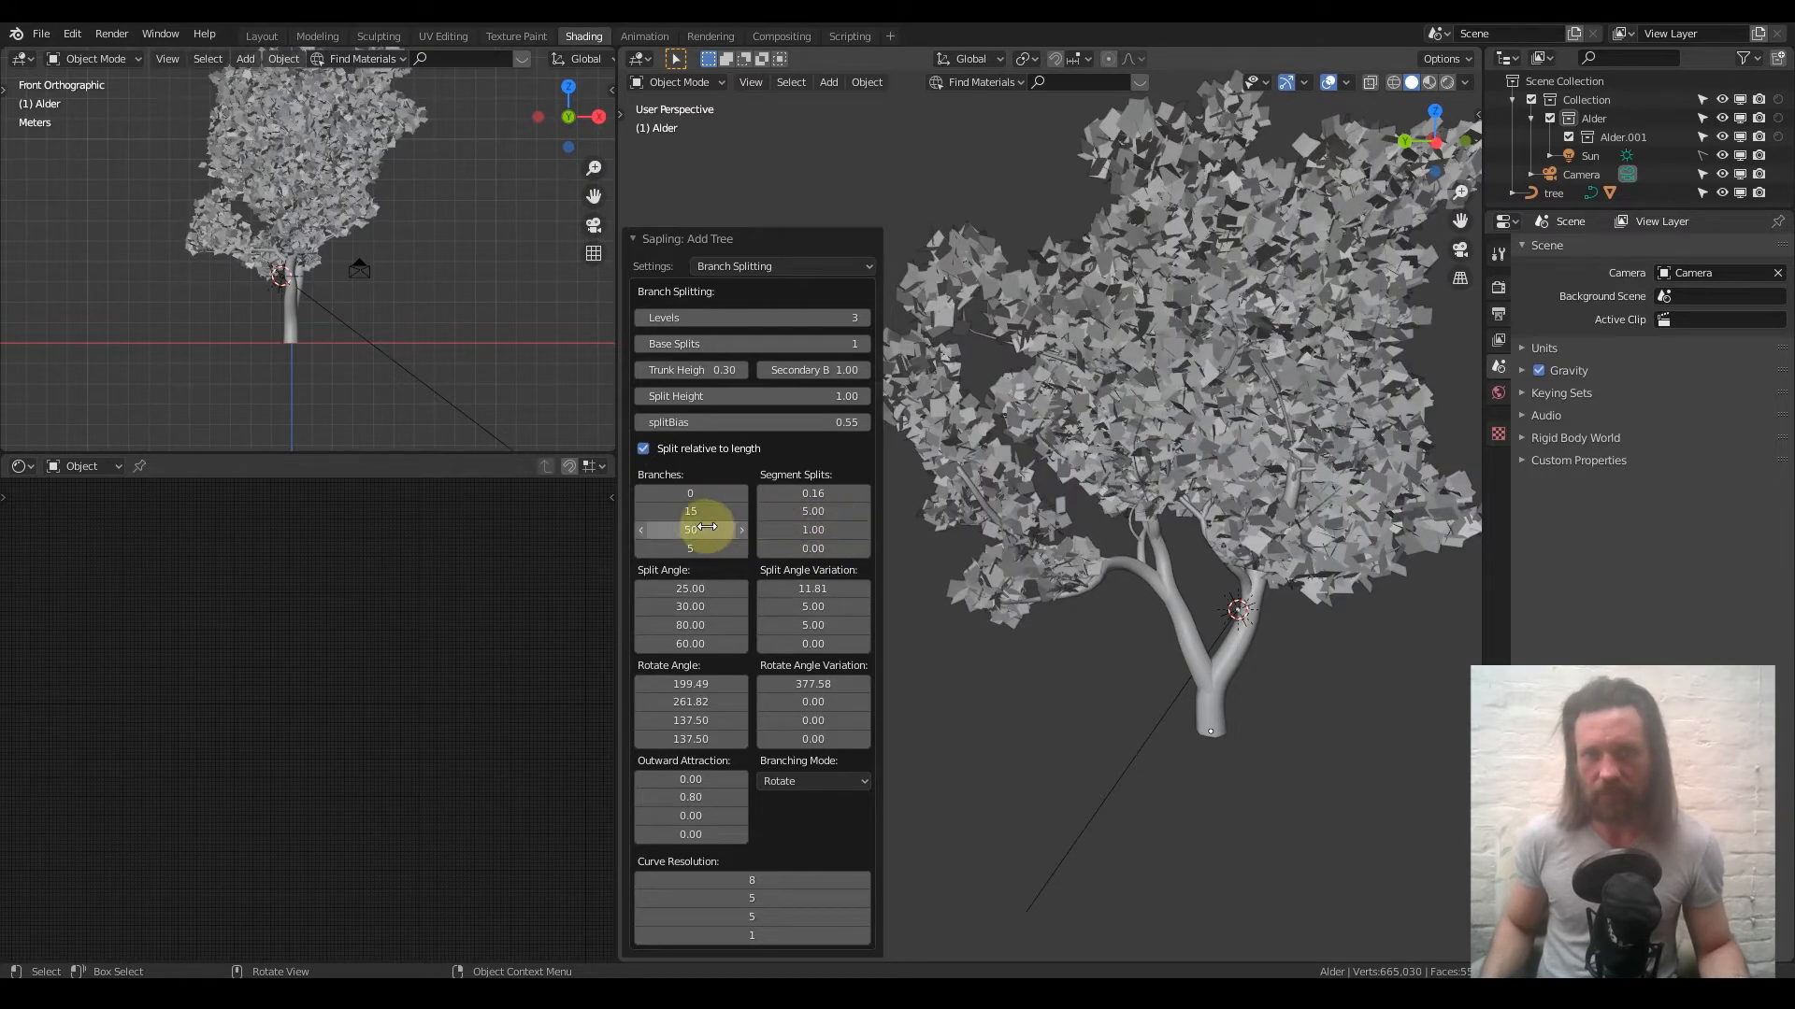
middle_click_drag(1131, 520, 990, 518)
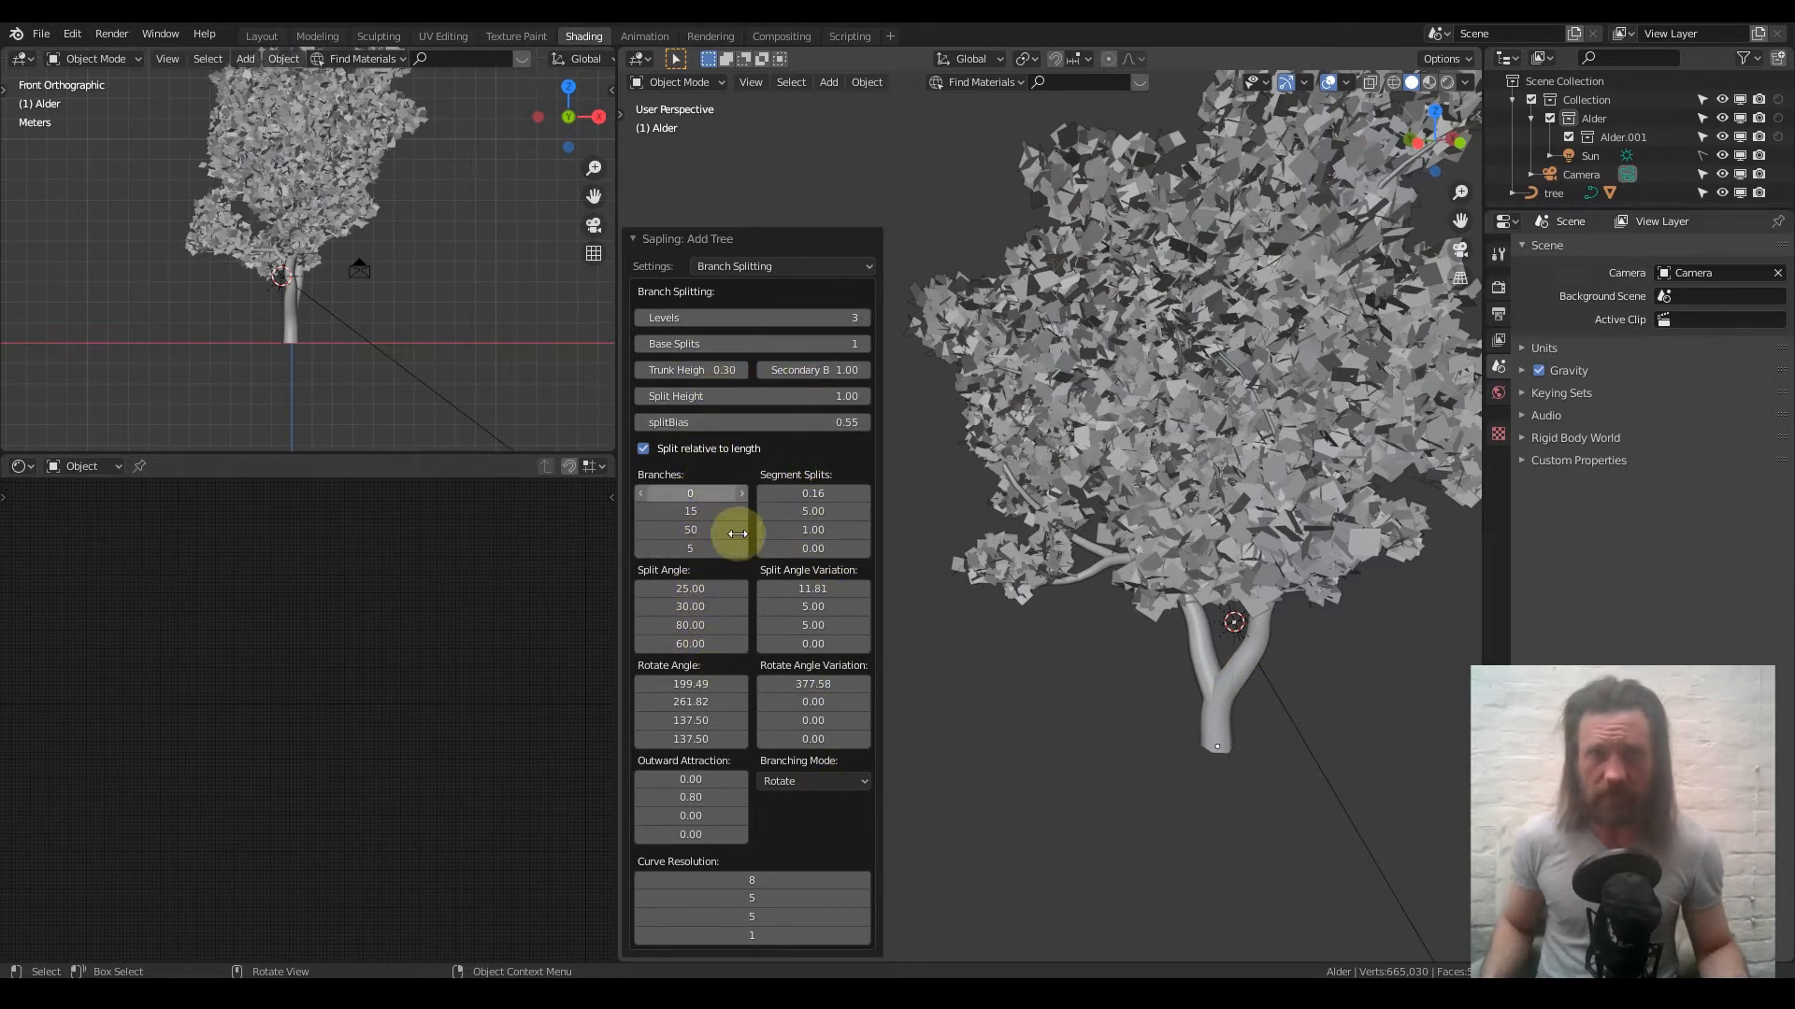
In the Sapling tree's Leaves settings, set the number of leaves to 80
left_click(770, 270)
left_click(738, 389)
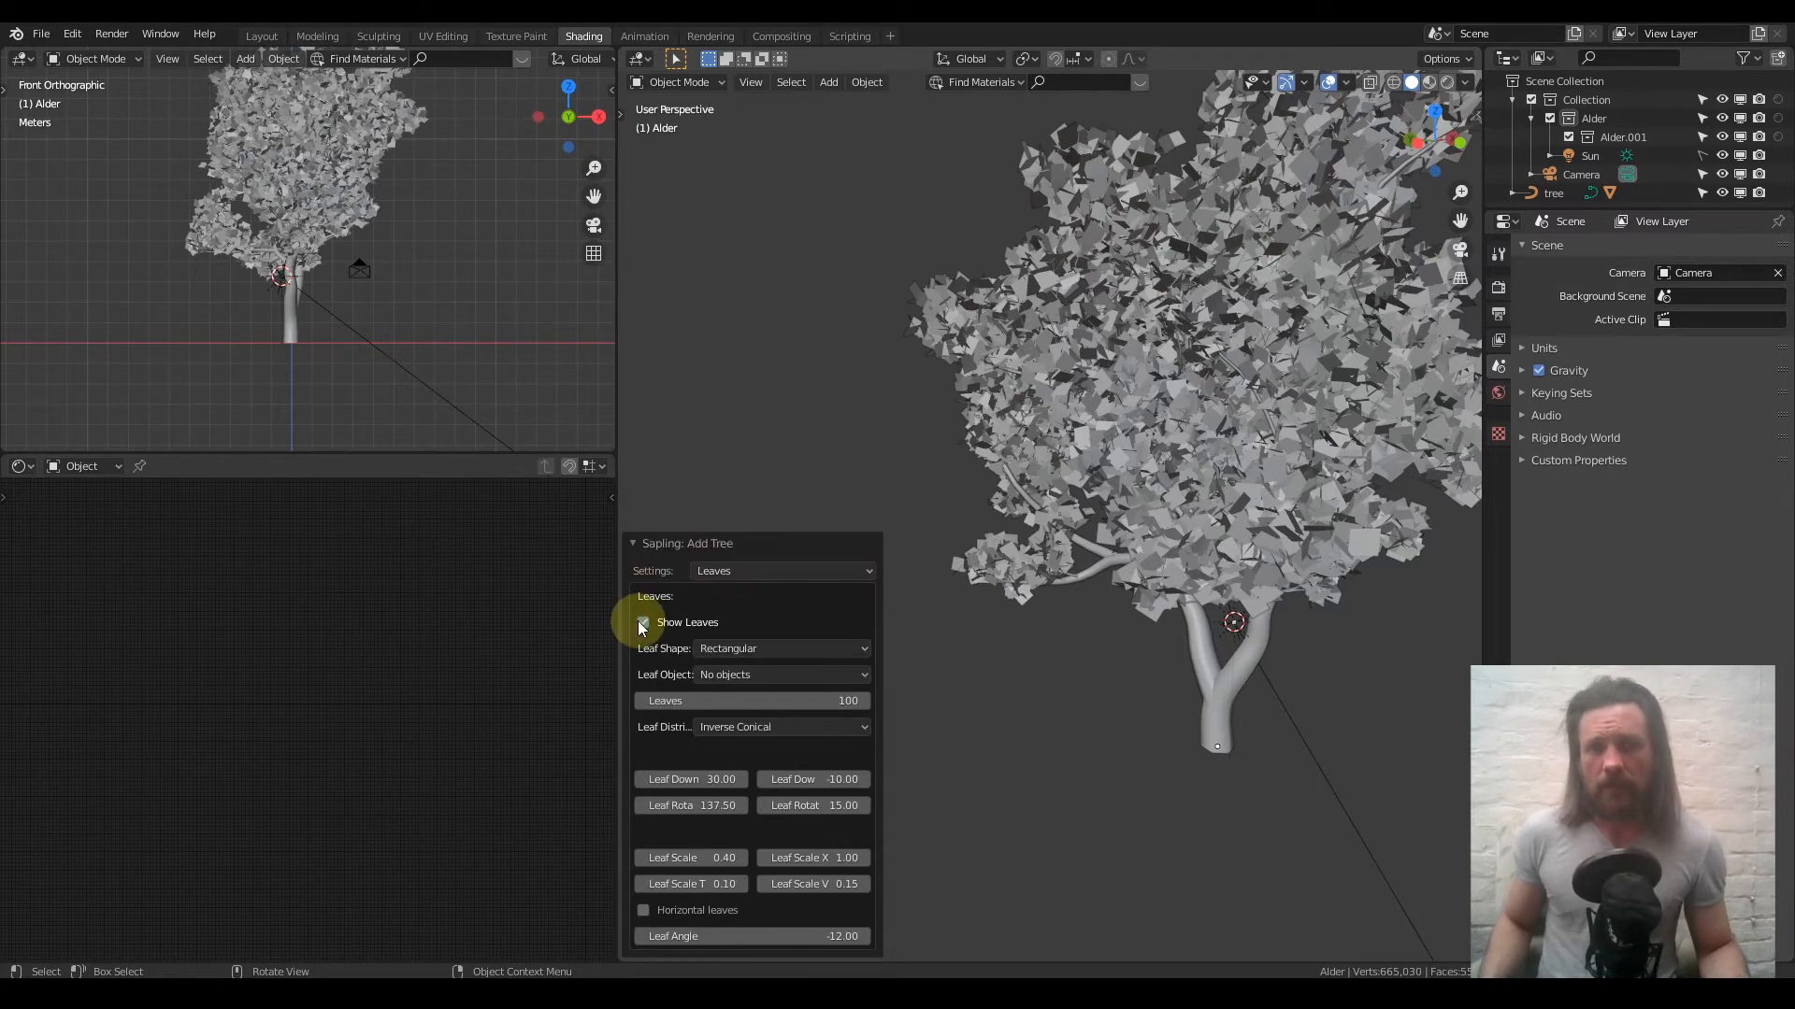
left_click(755, 698)
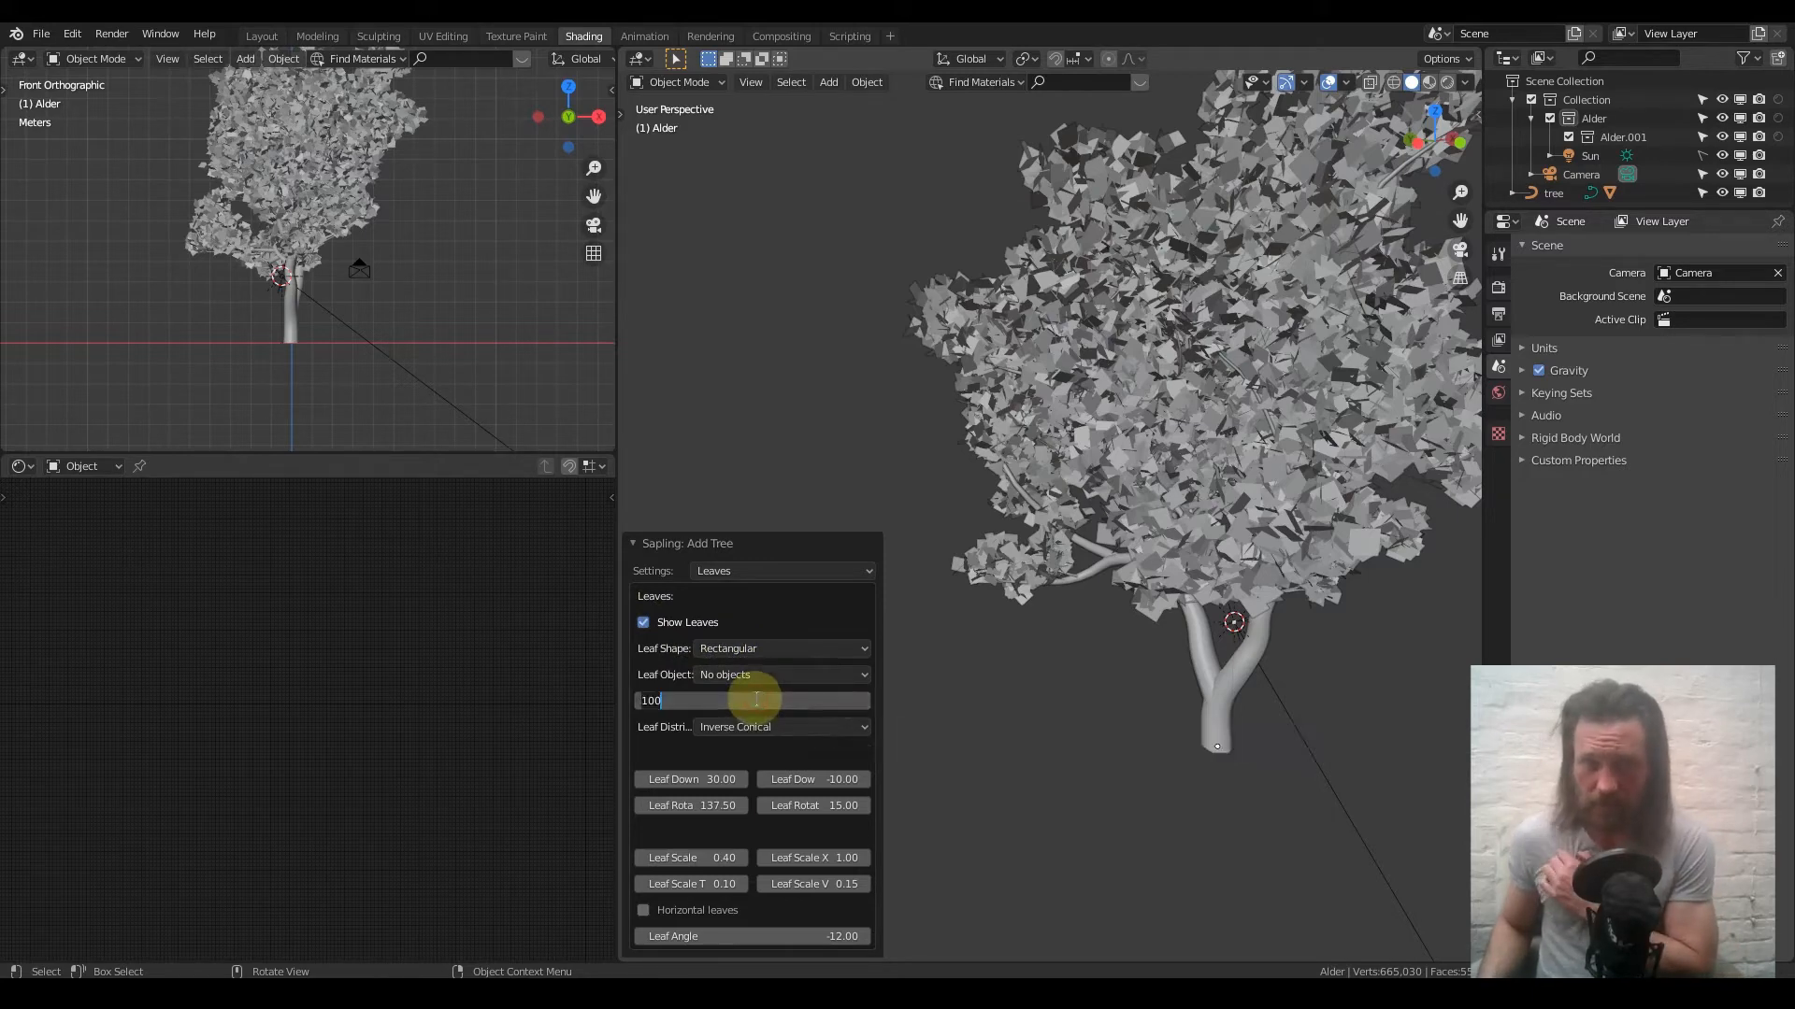
type("80")
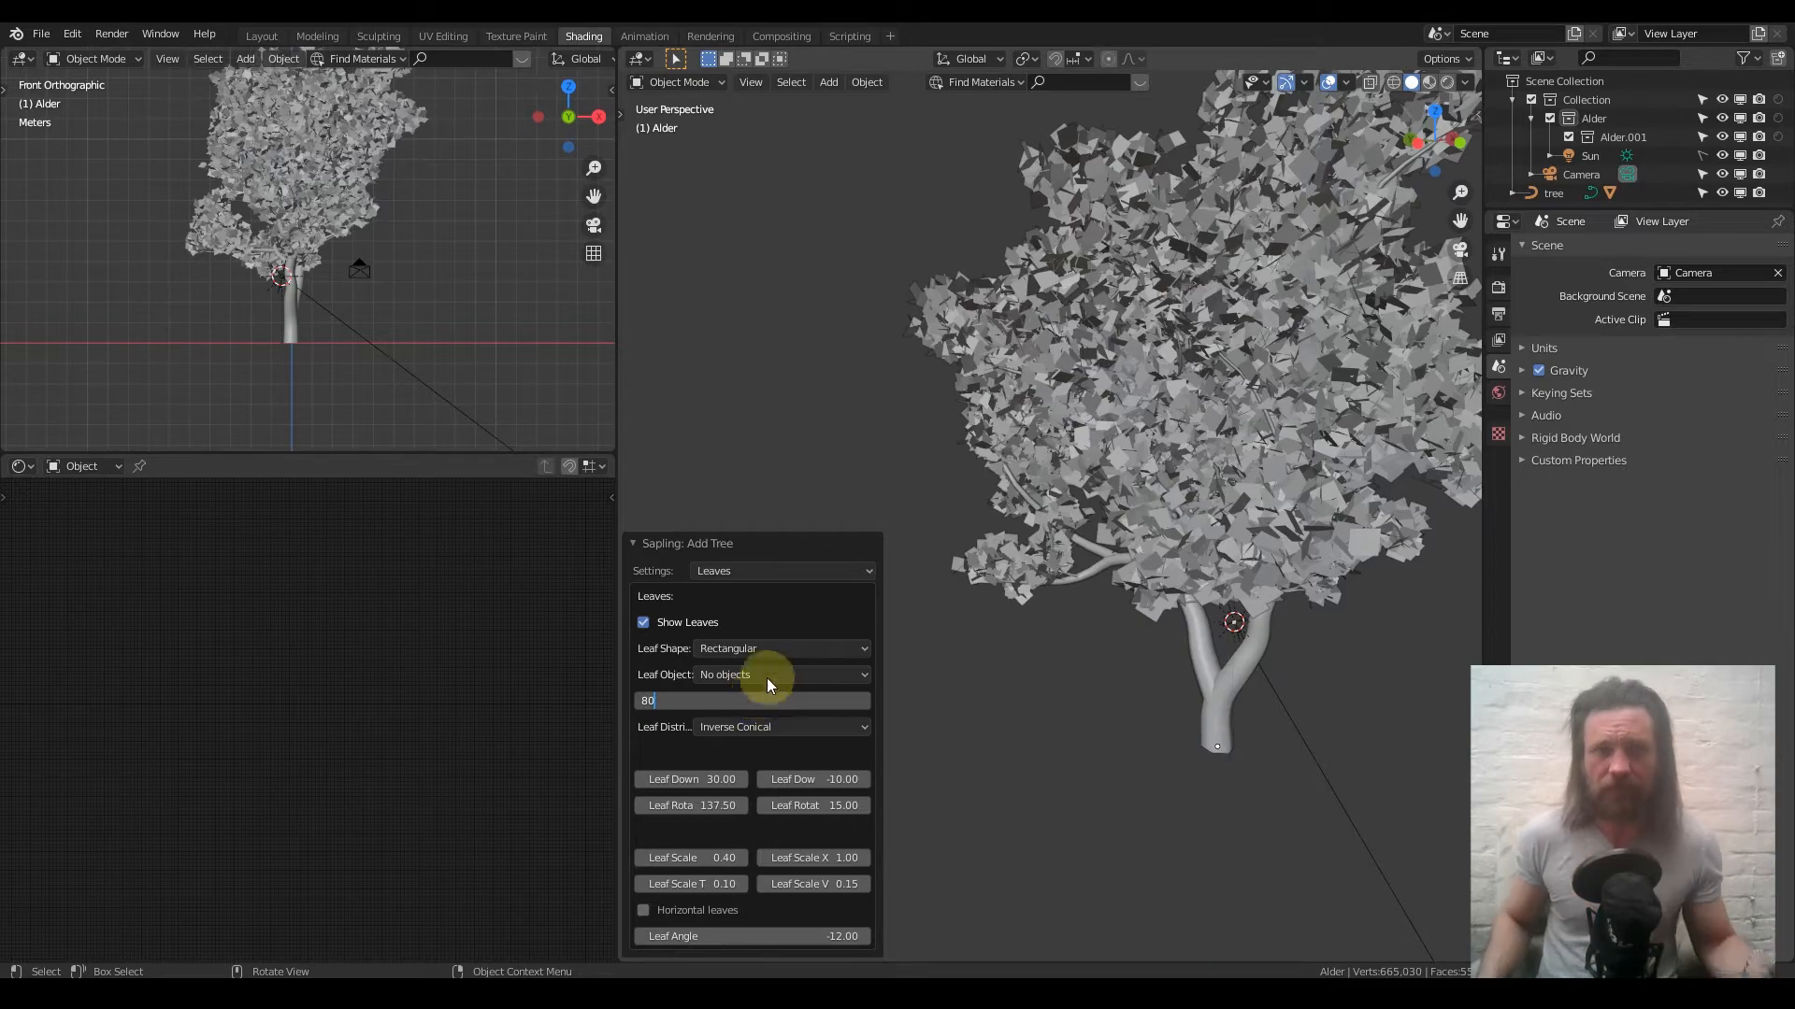
key("Return")
mouse_move(1185, 400)
middle_mouse_down()
mouse_move(1339, 387)
mouse_move(1172, 383)
middle_mouse_up()
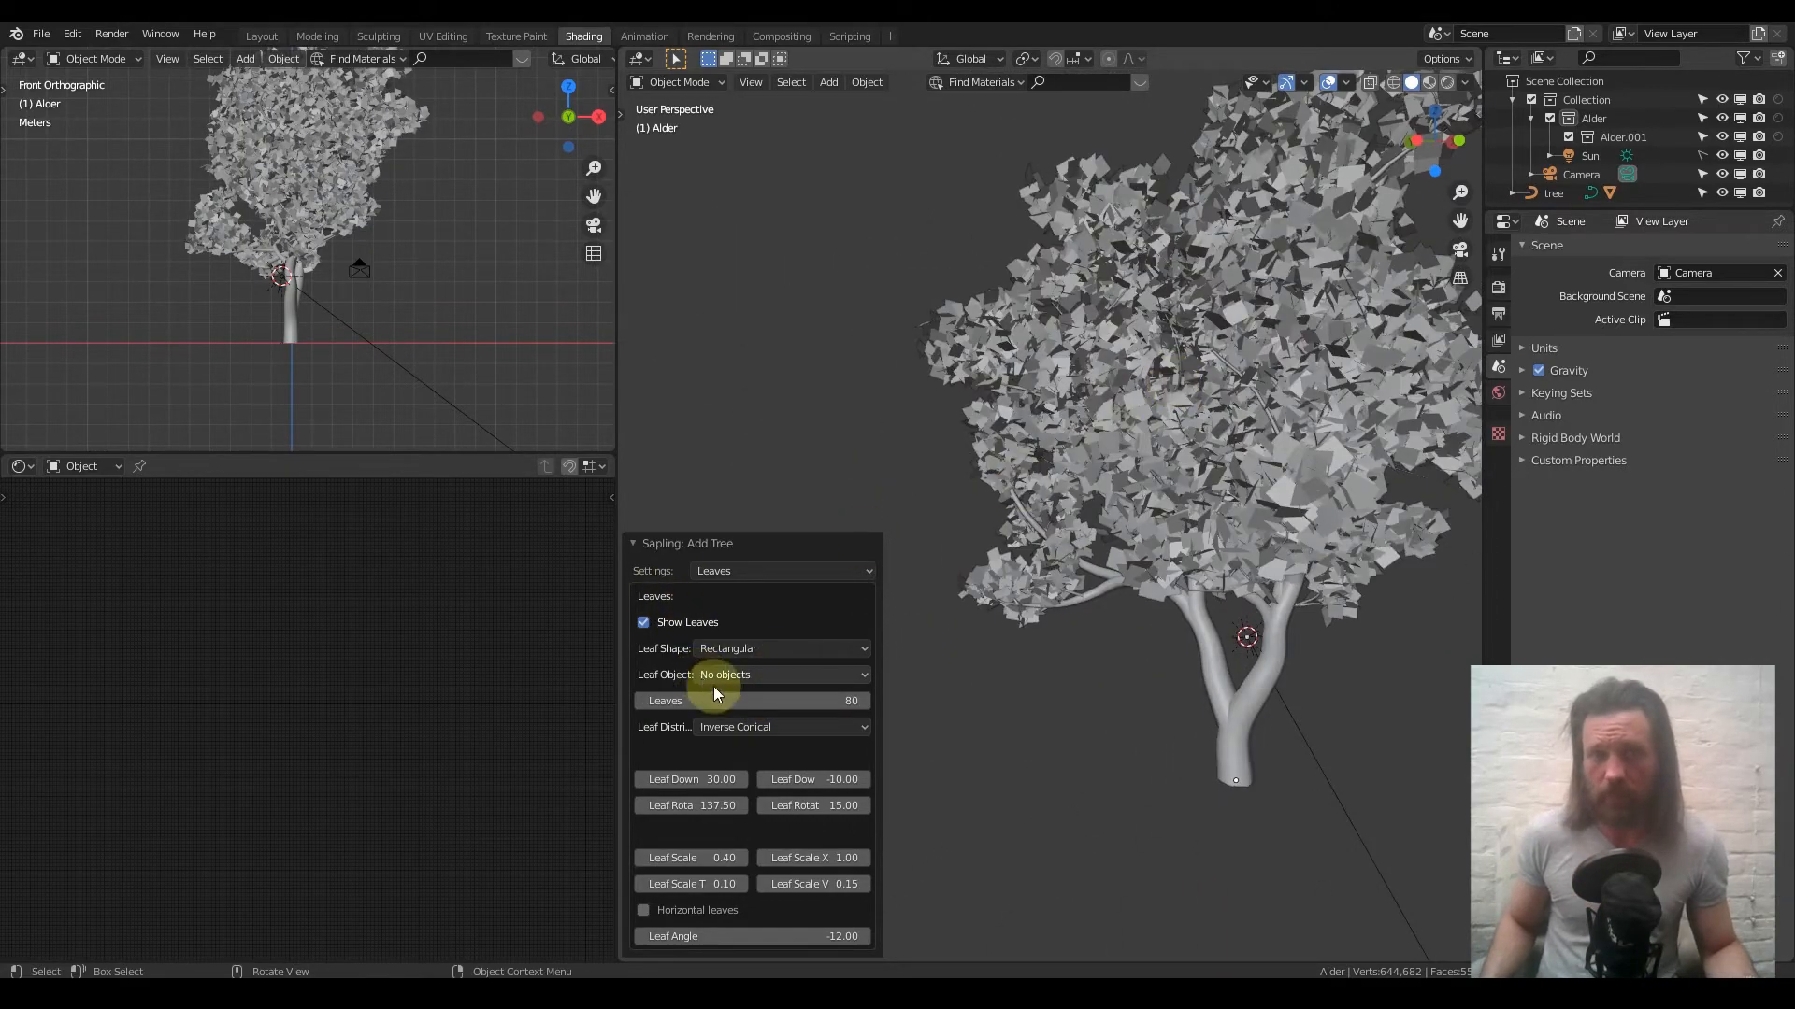
Look over the Sapling tree's Geometry and Animation settings, ending on the Geometry settings
left_click(796, 565)
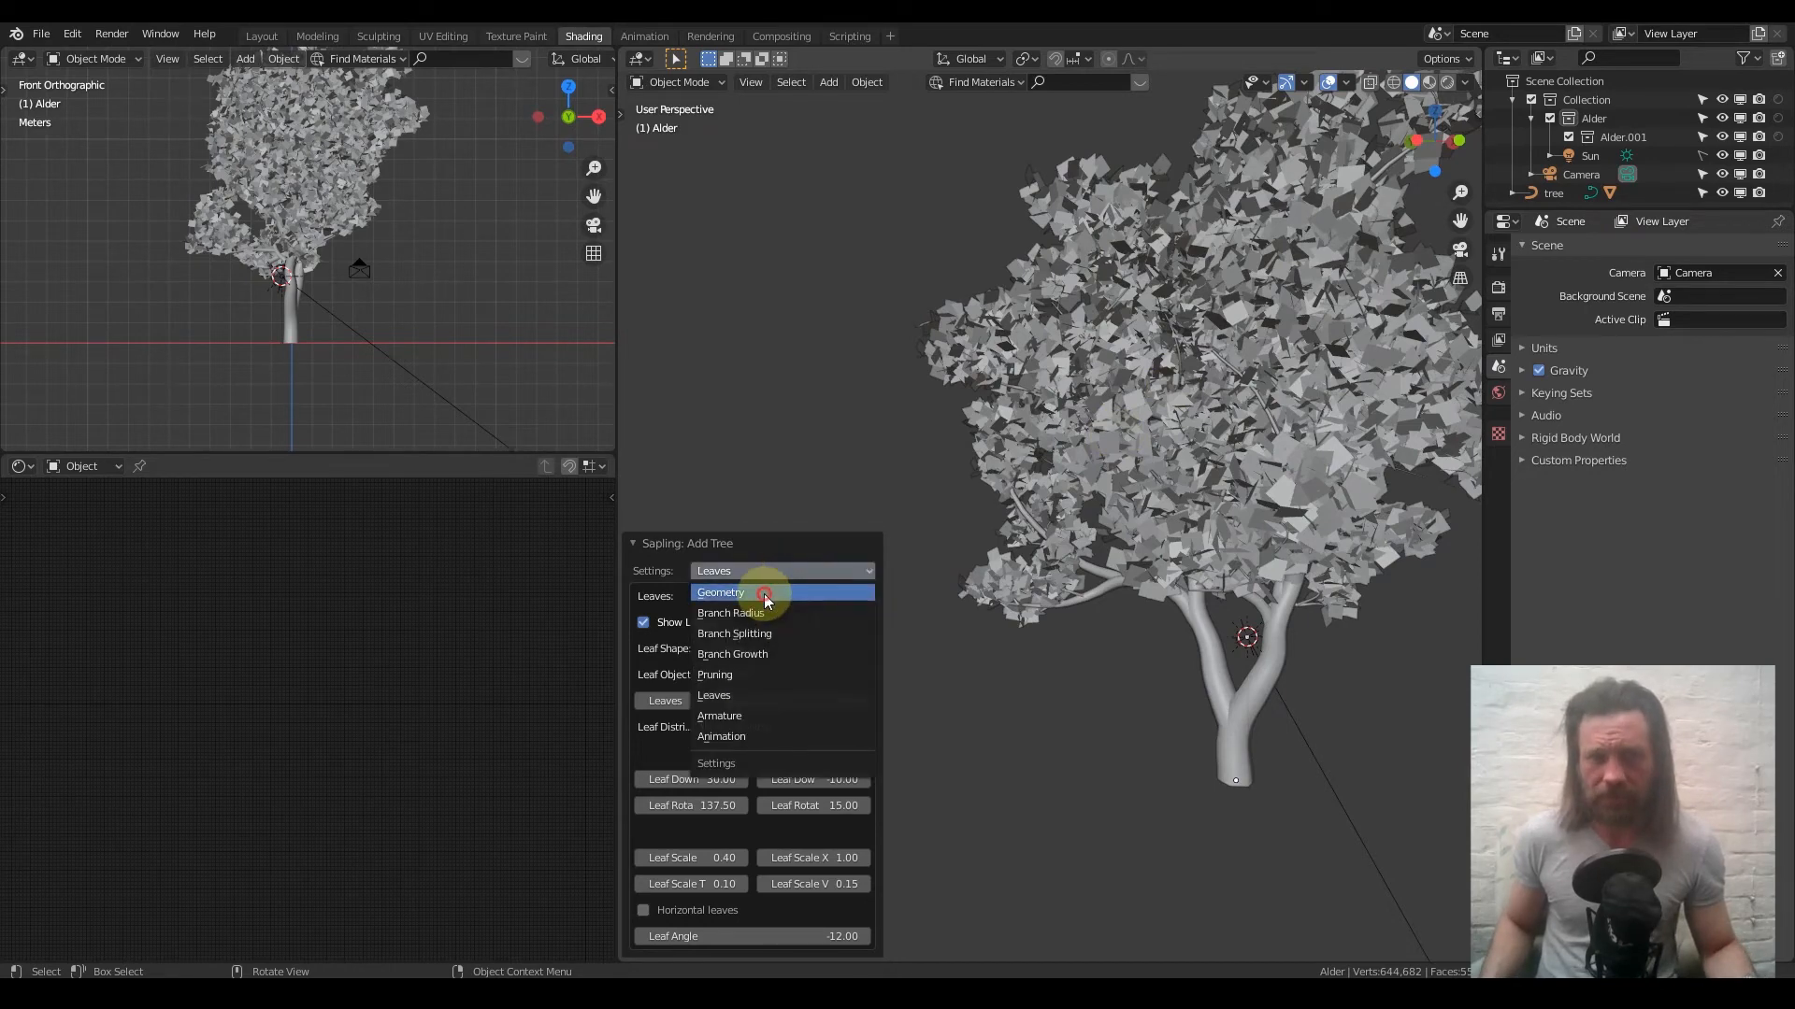
left_click(765, 592)
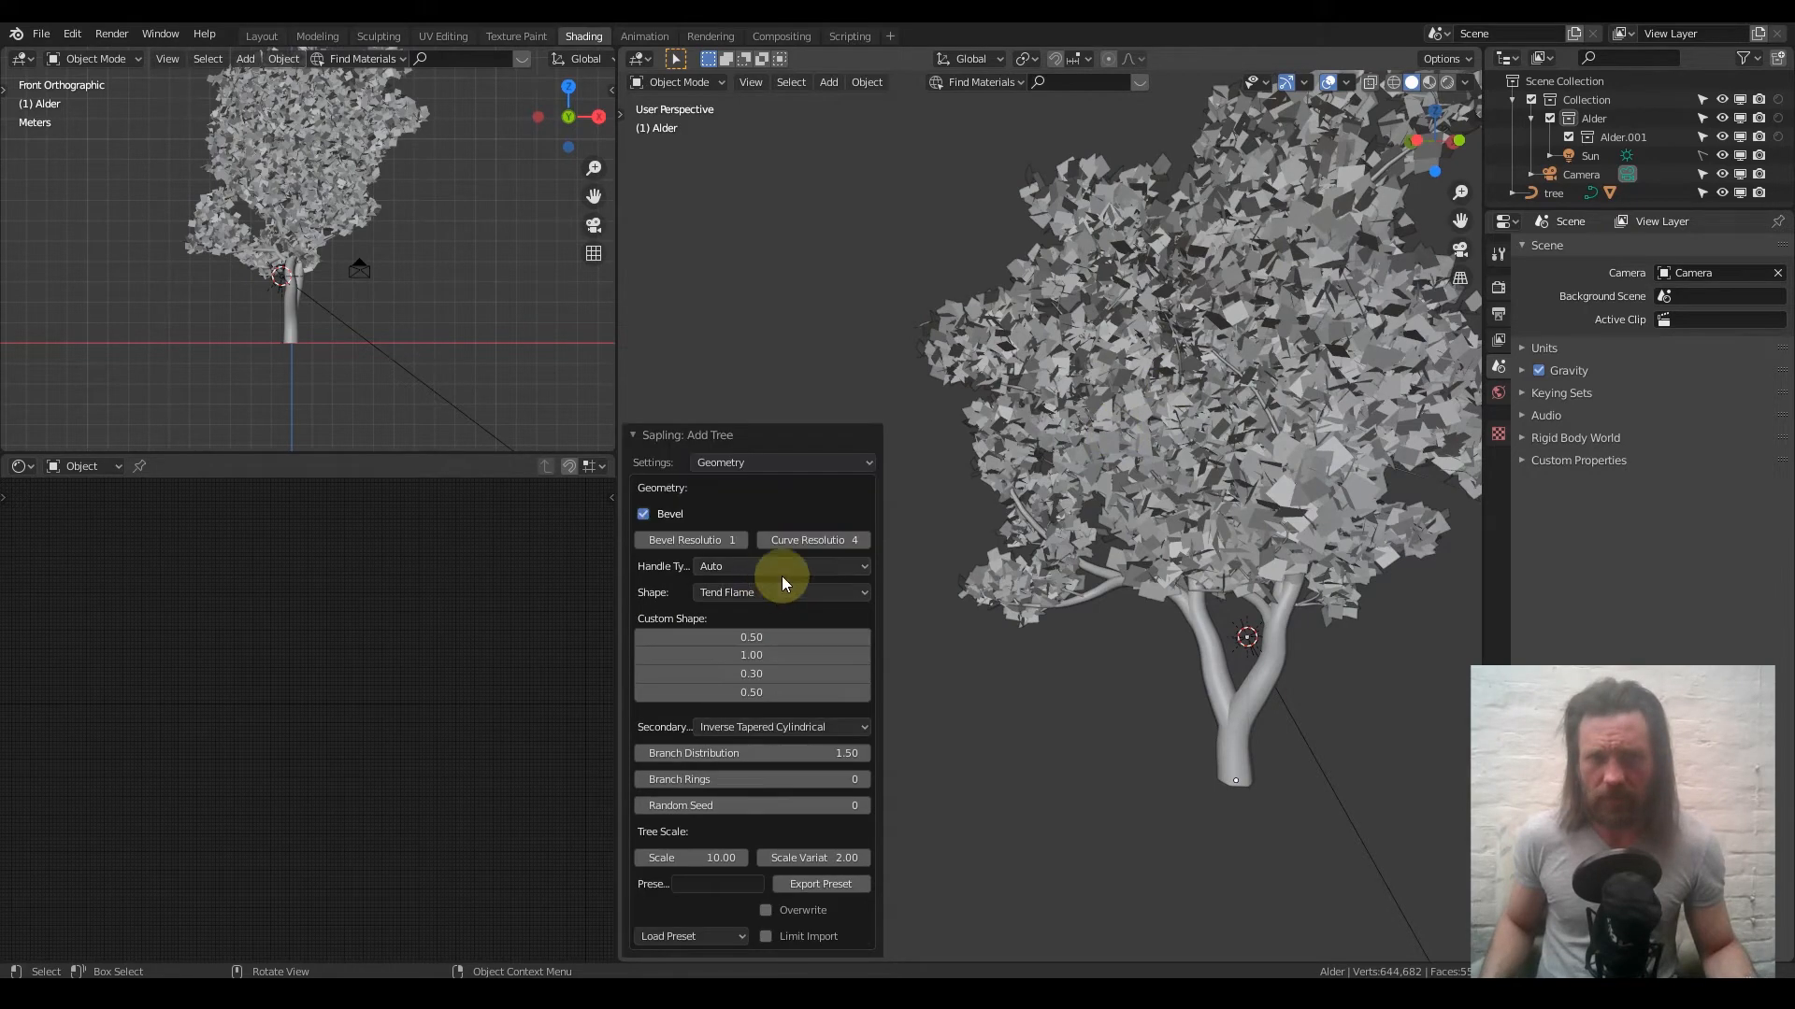
left_click(805, 461)
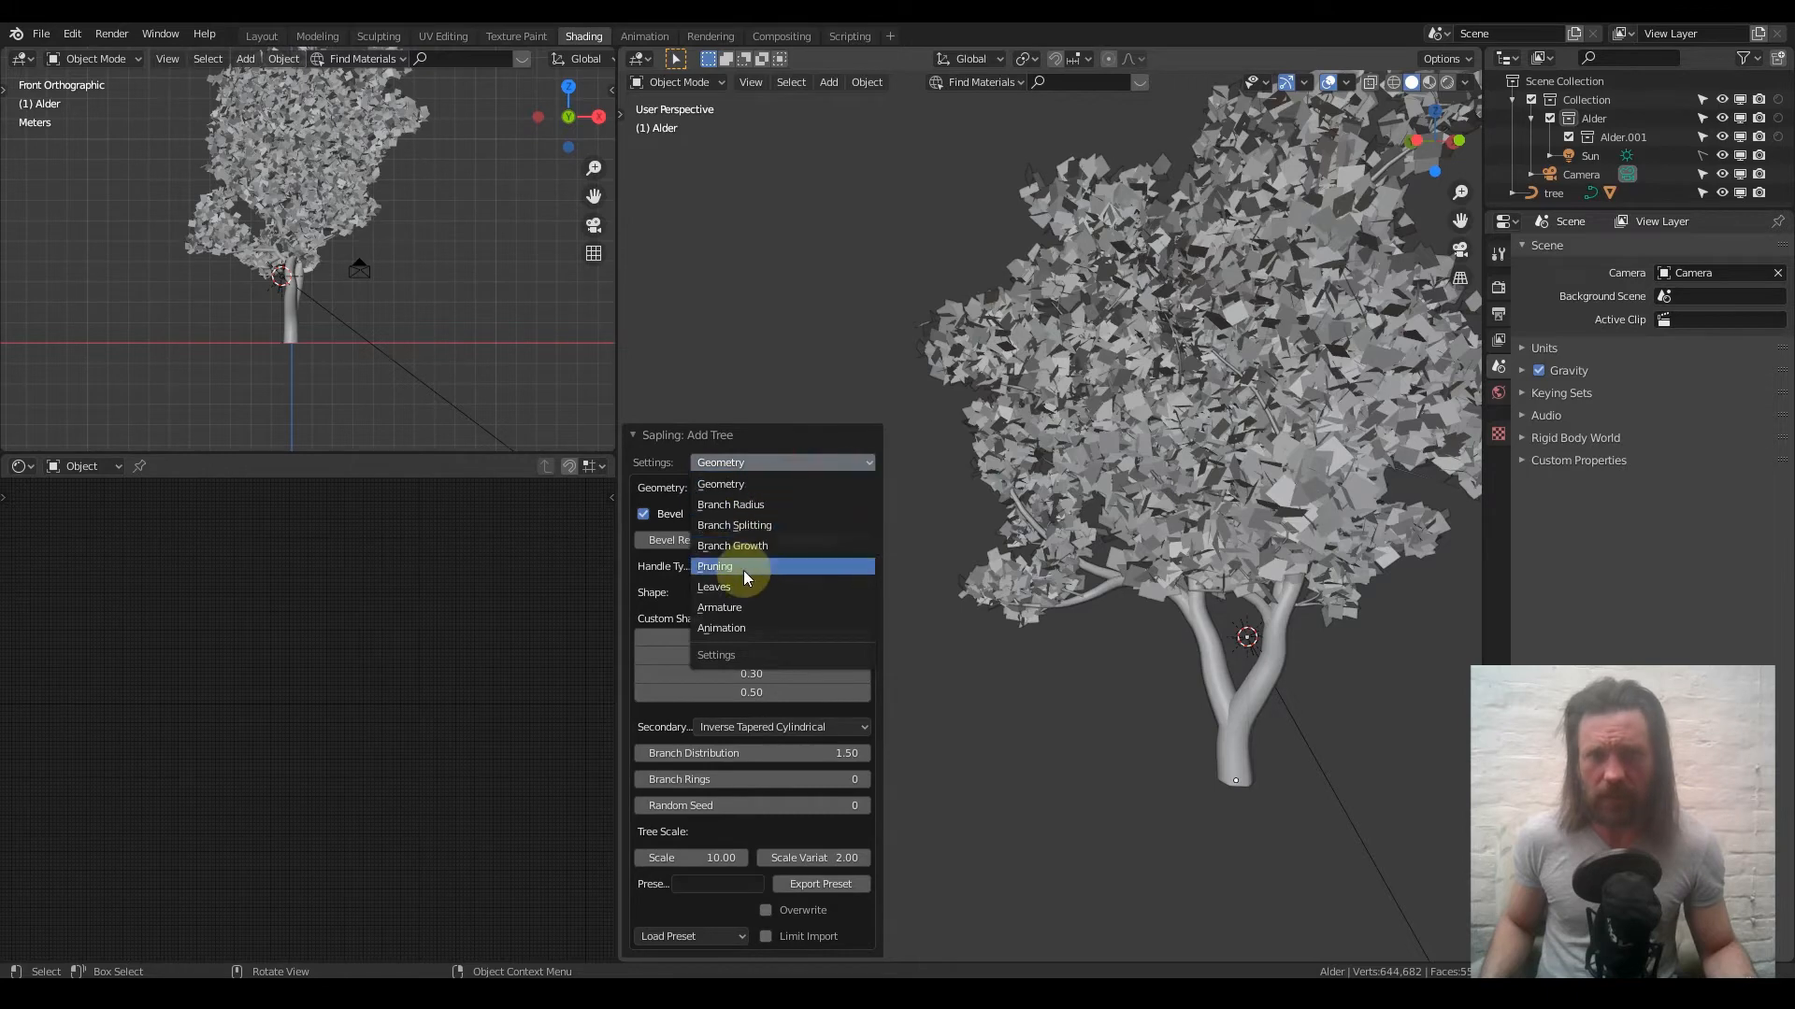
left_click(770, 627)
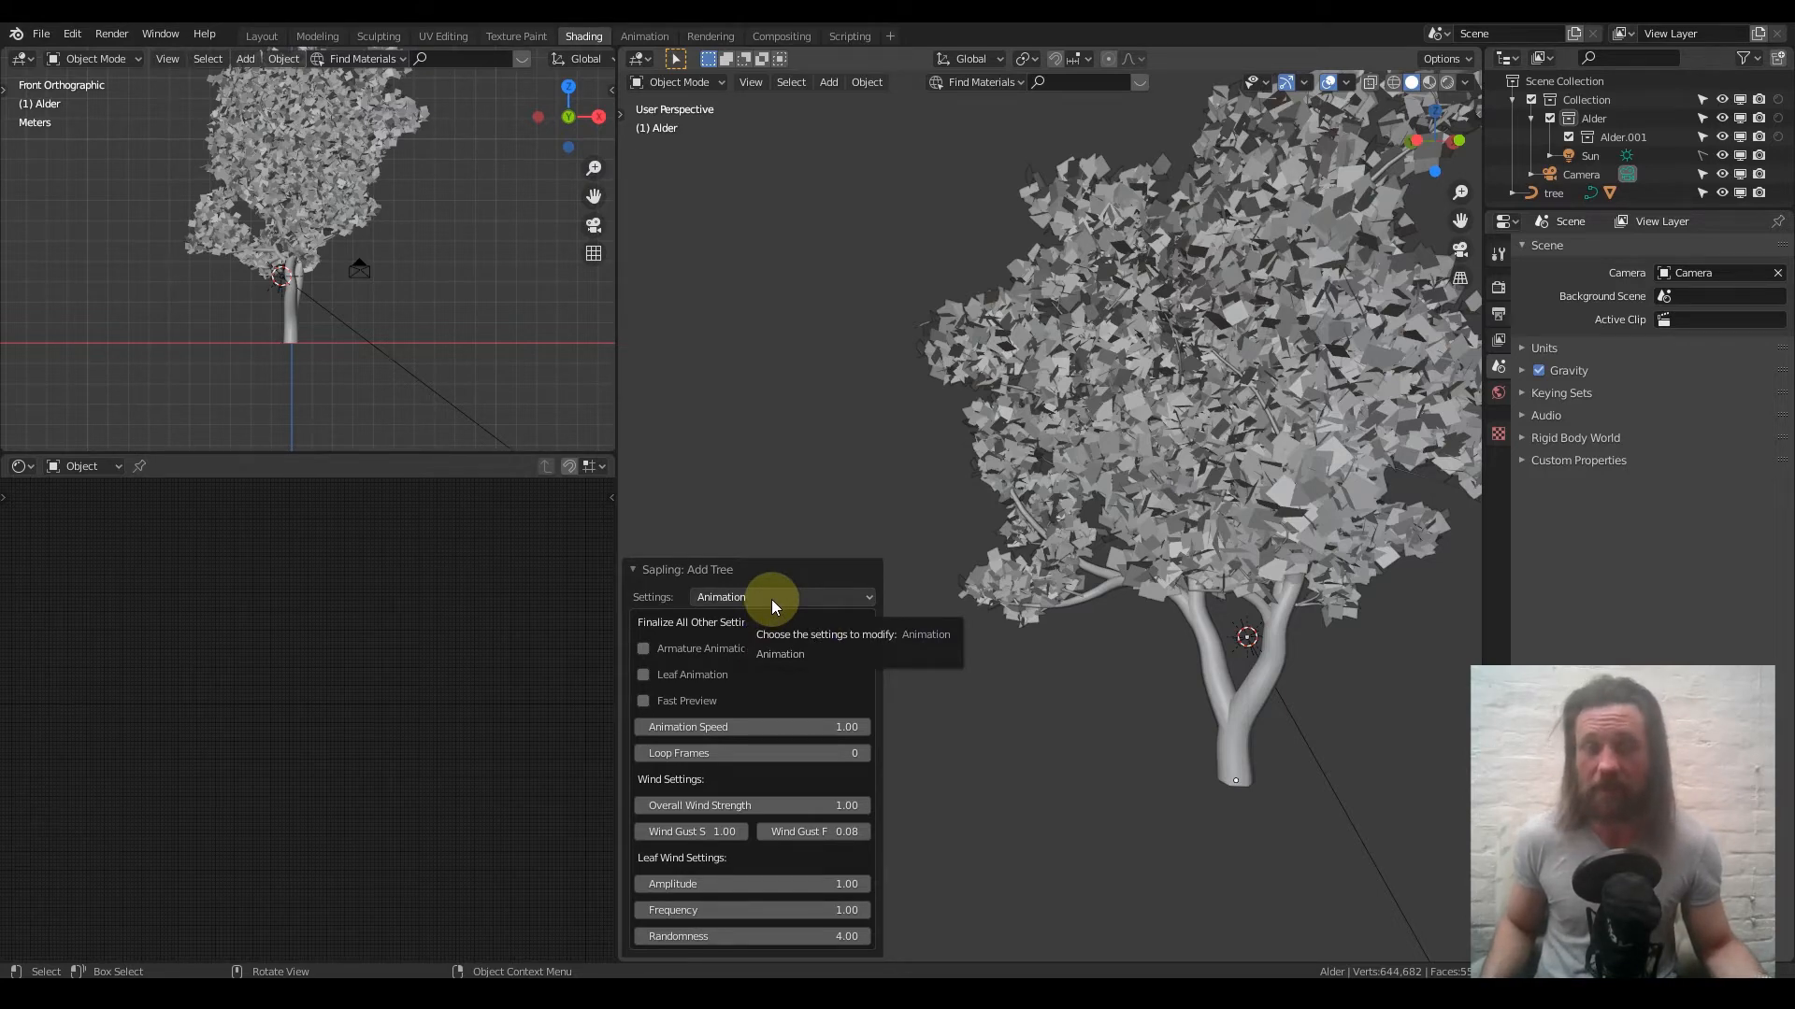
left_click(771, 599)
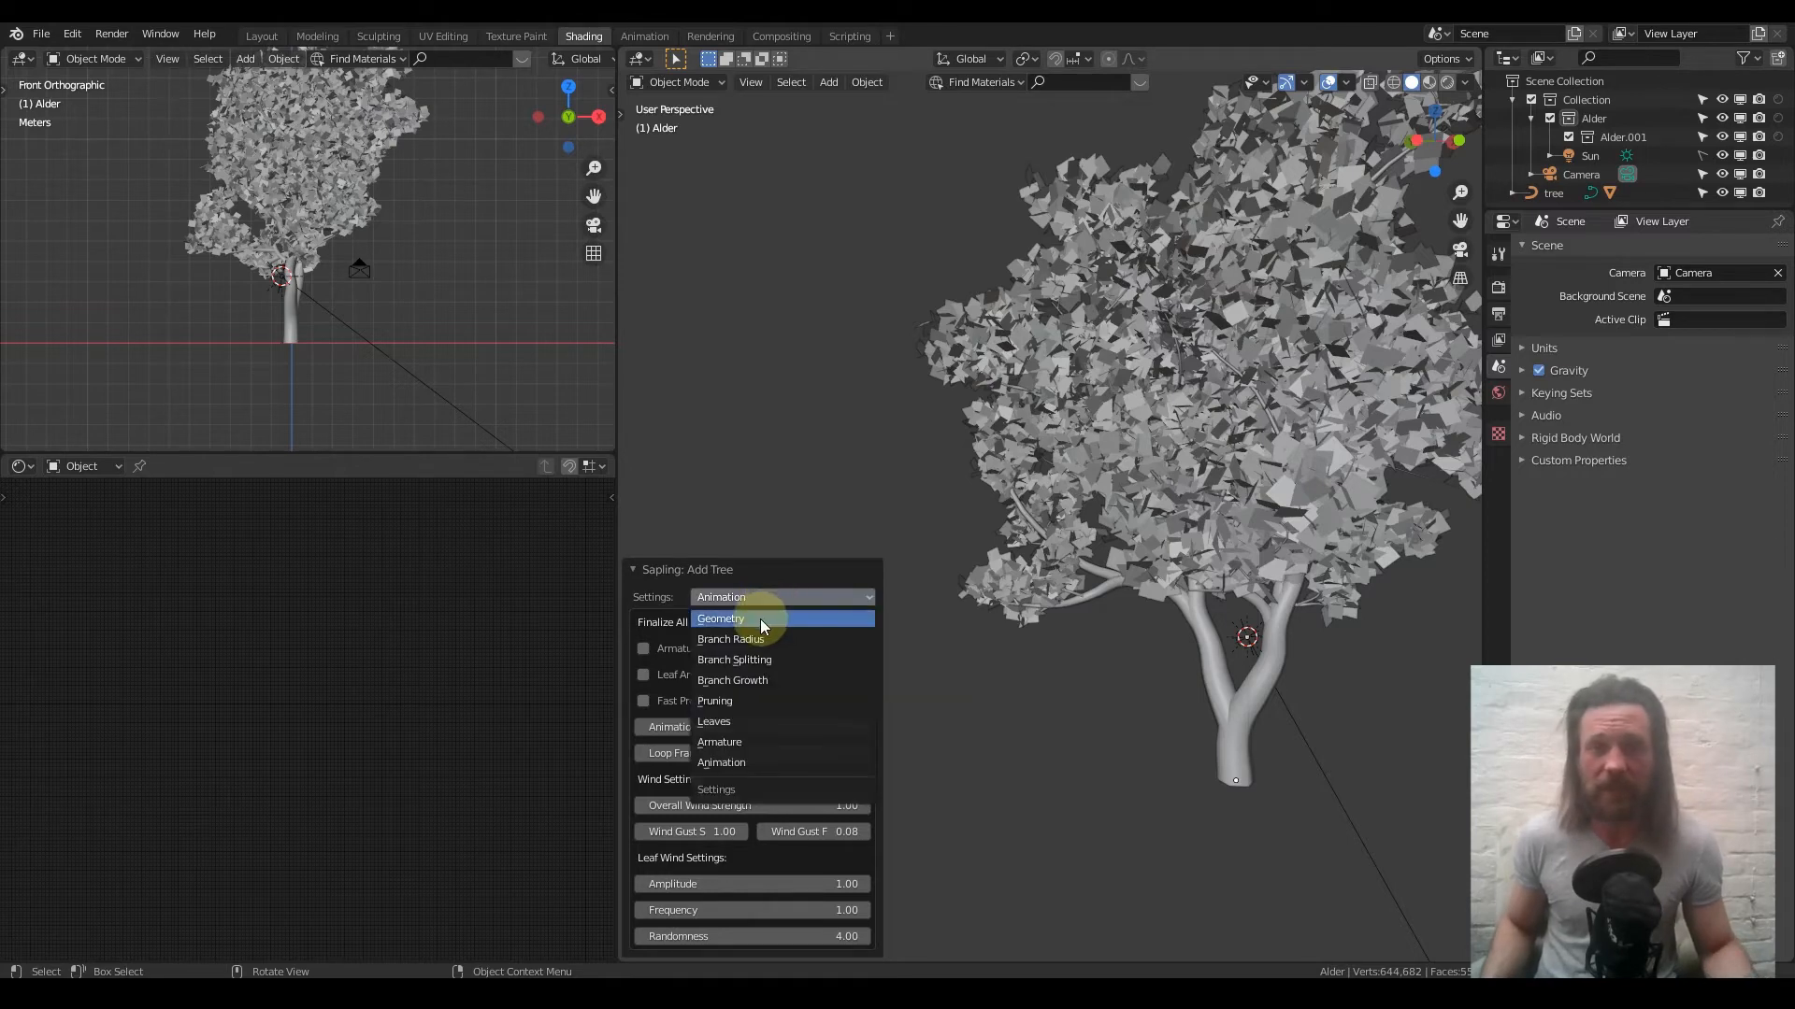
left_click(760, 619)
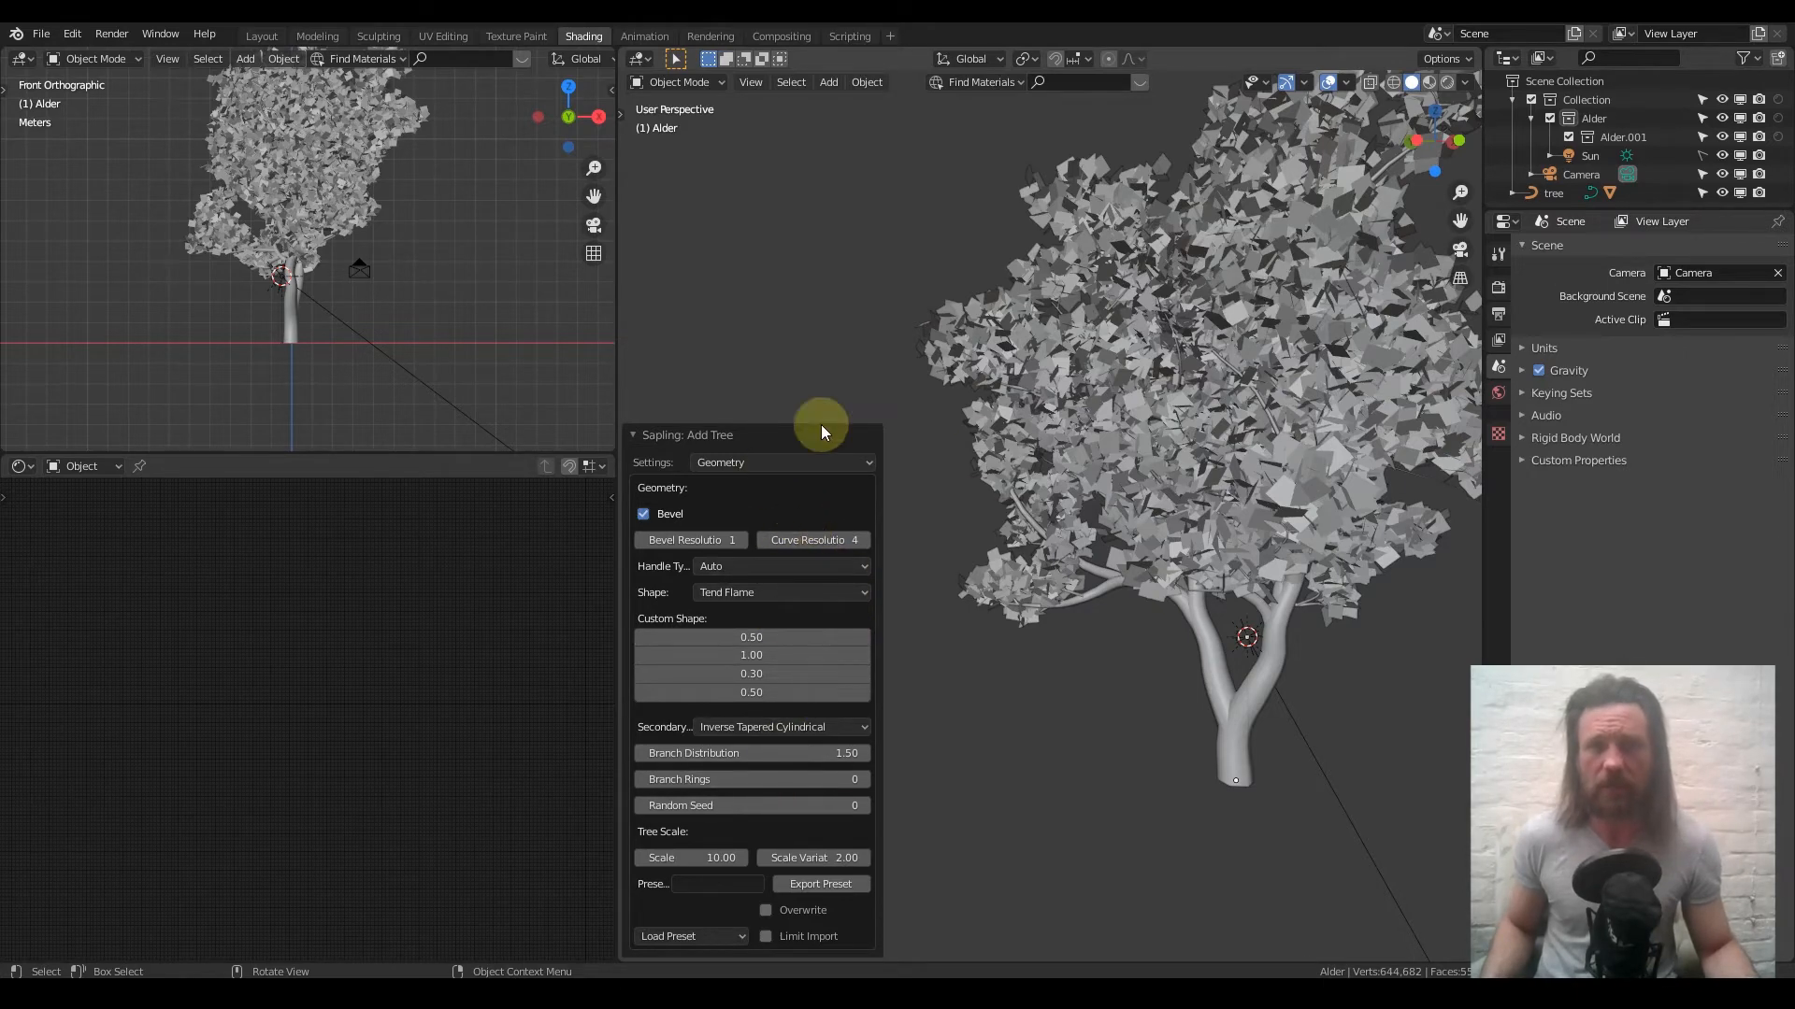
In the tree curve's Edit Mode, bend the trunk's left fork outward about 1.13 m in Y with proportional editing, size about 1.33
middle_click_drag(1214, 524, 1249, 446)
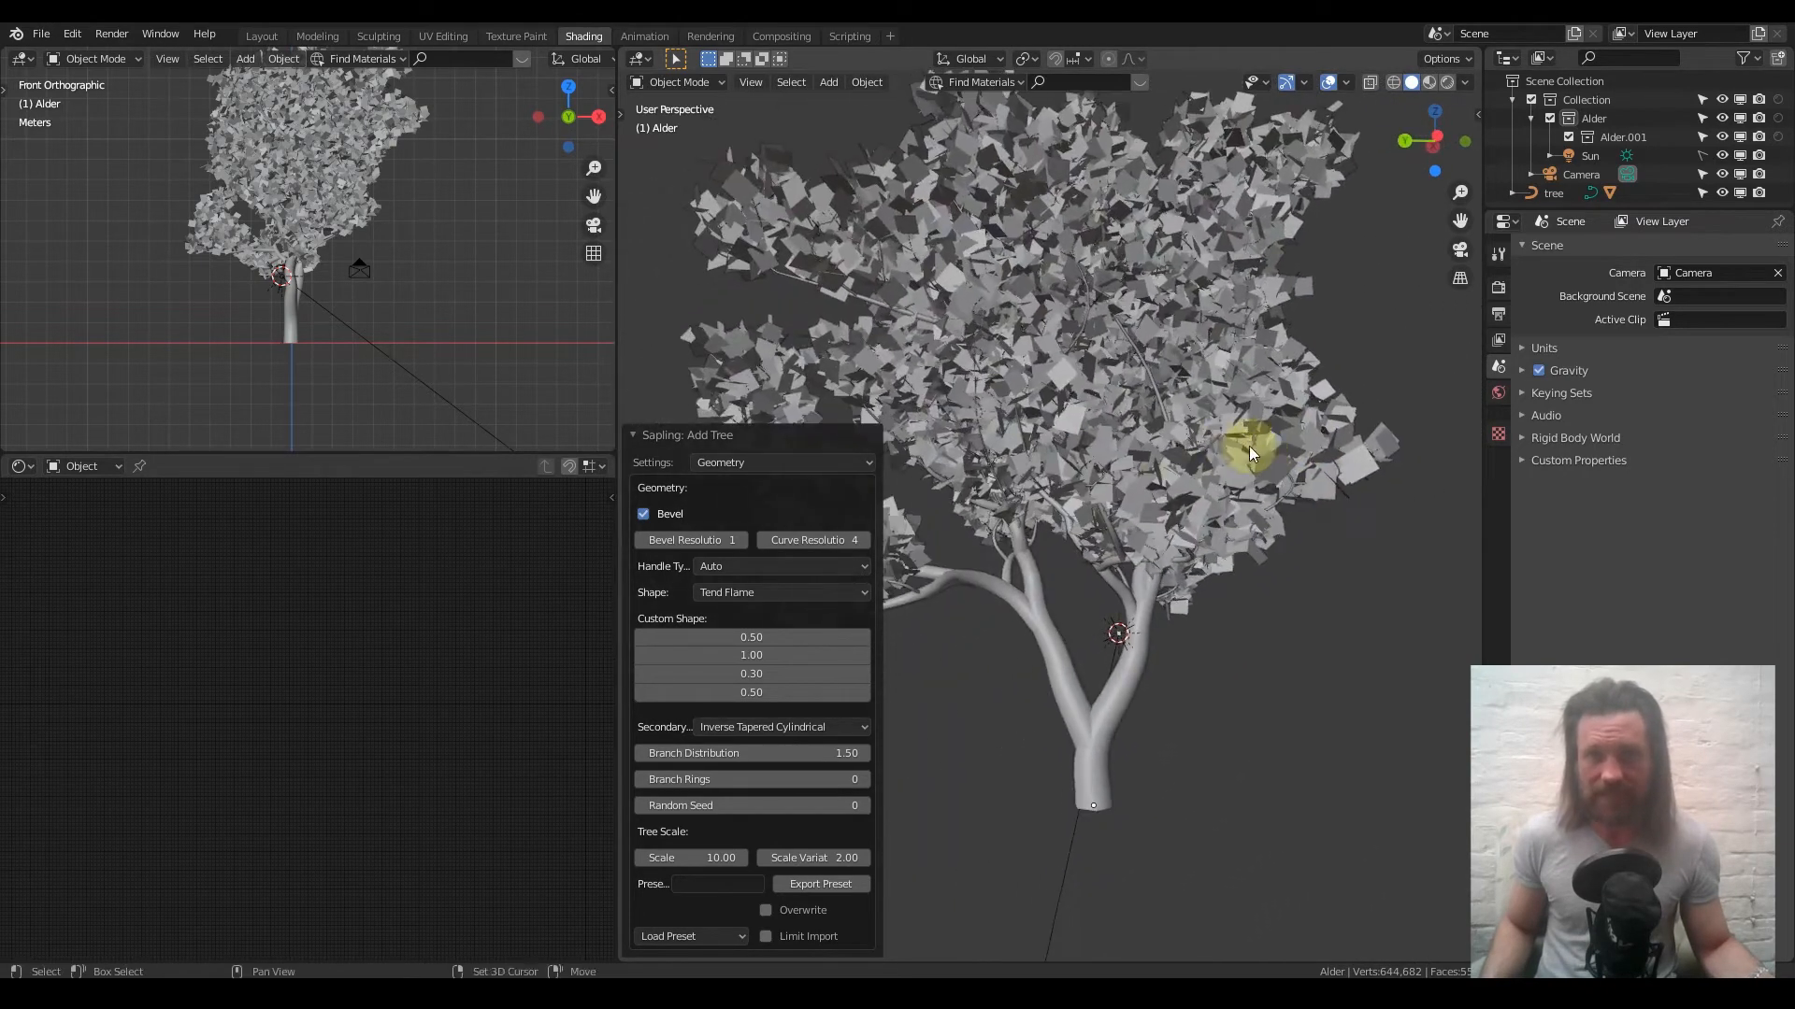
left_click(1058, 670)
scroll(1069, 602, "up", 3)
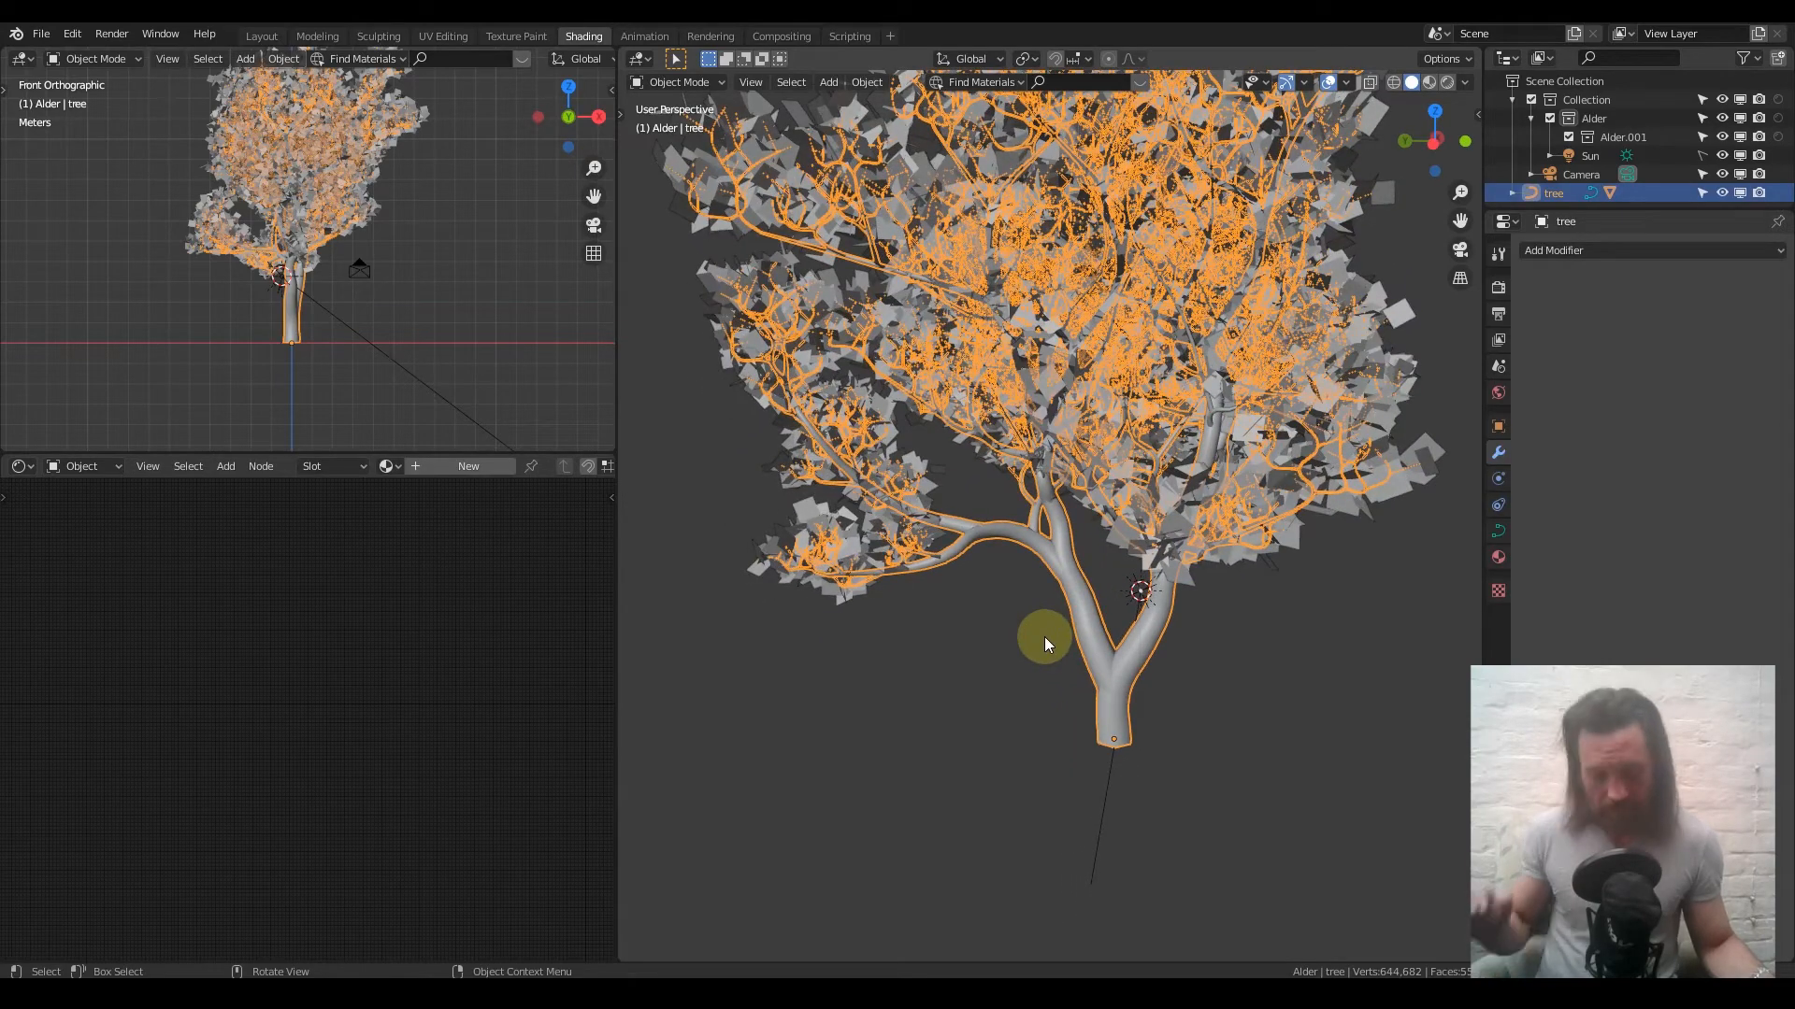
key("Tab")
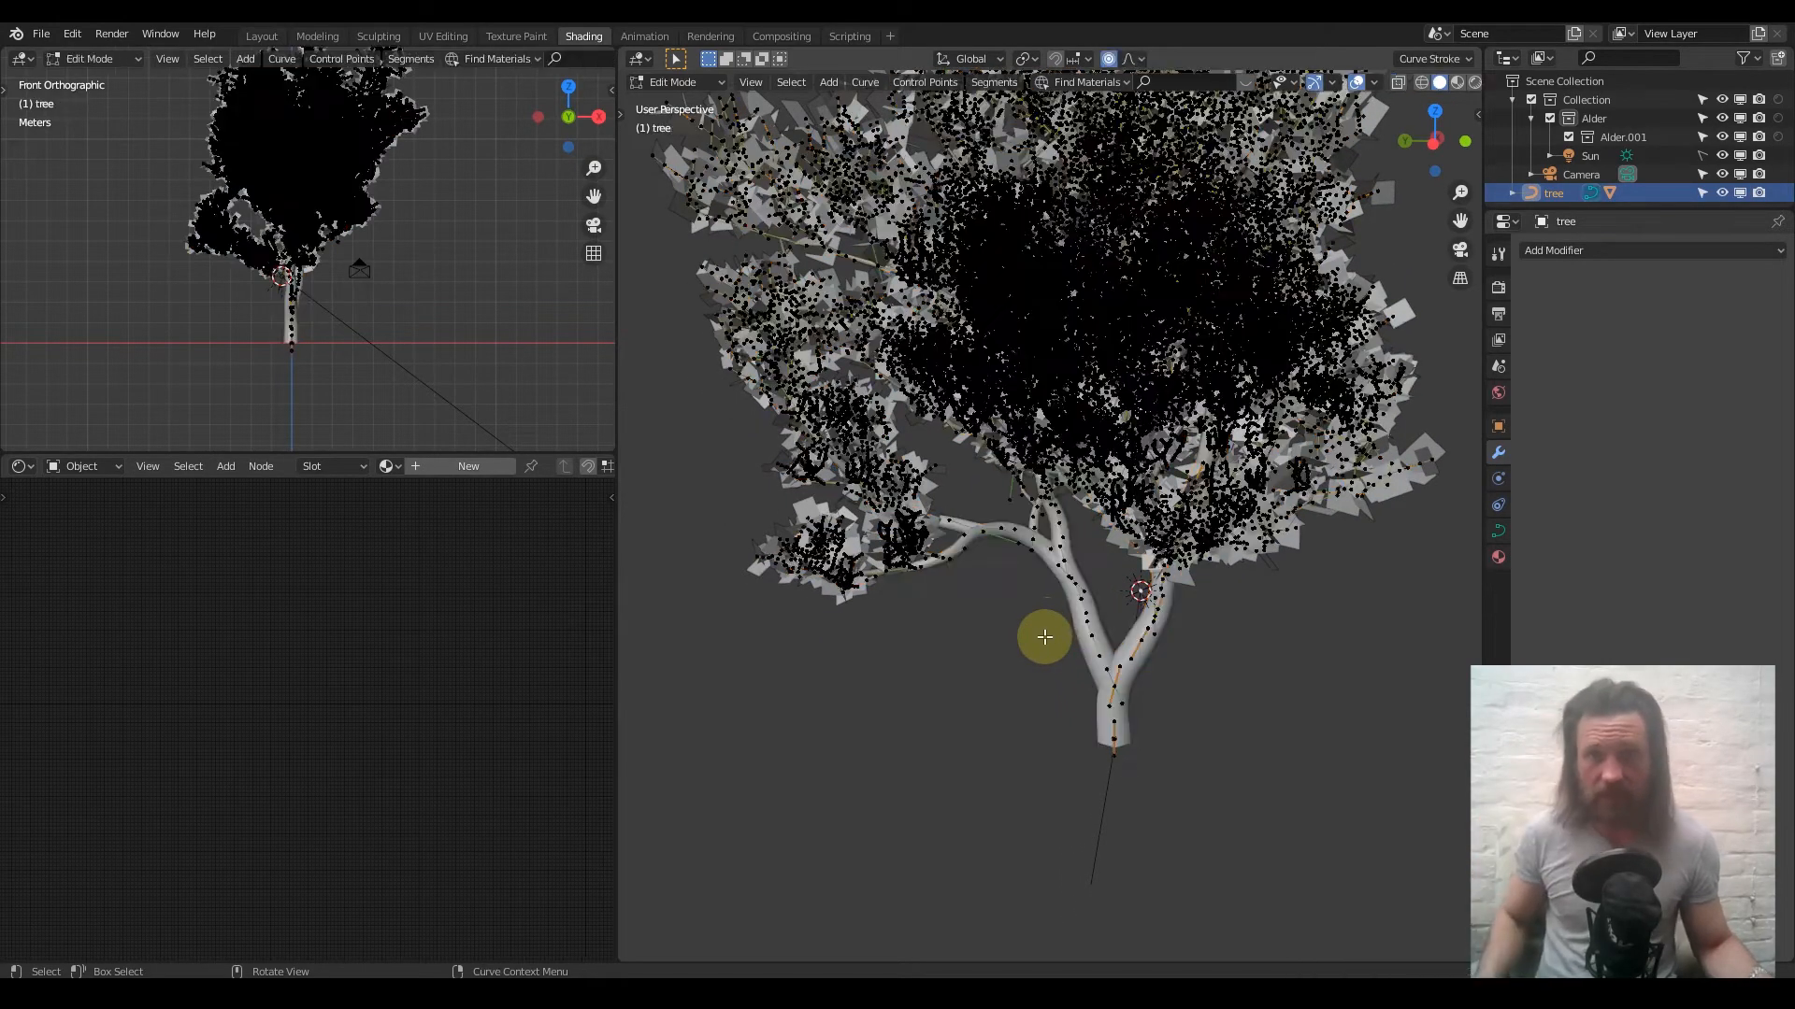
scroll(1090, 657, "up", 3)
middle_click_drag(1113, 689, 1037, 549)
scroll(1029, 549, "up", 5)
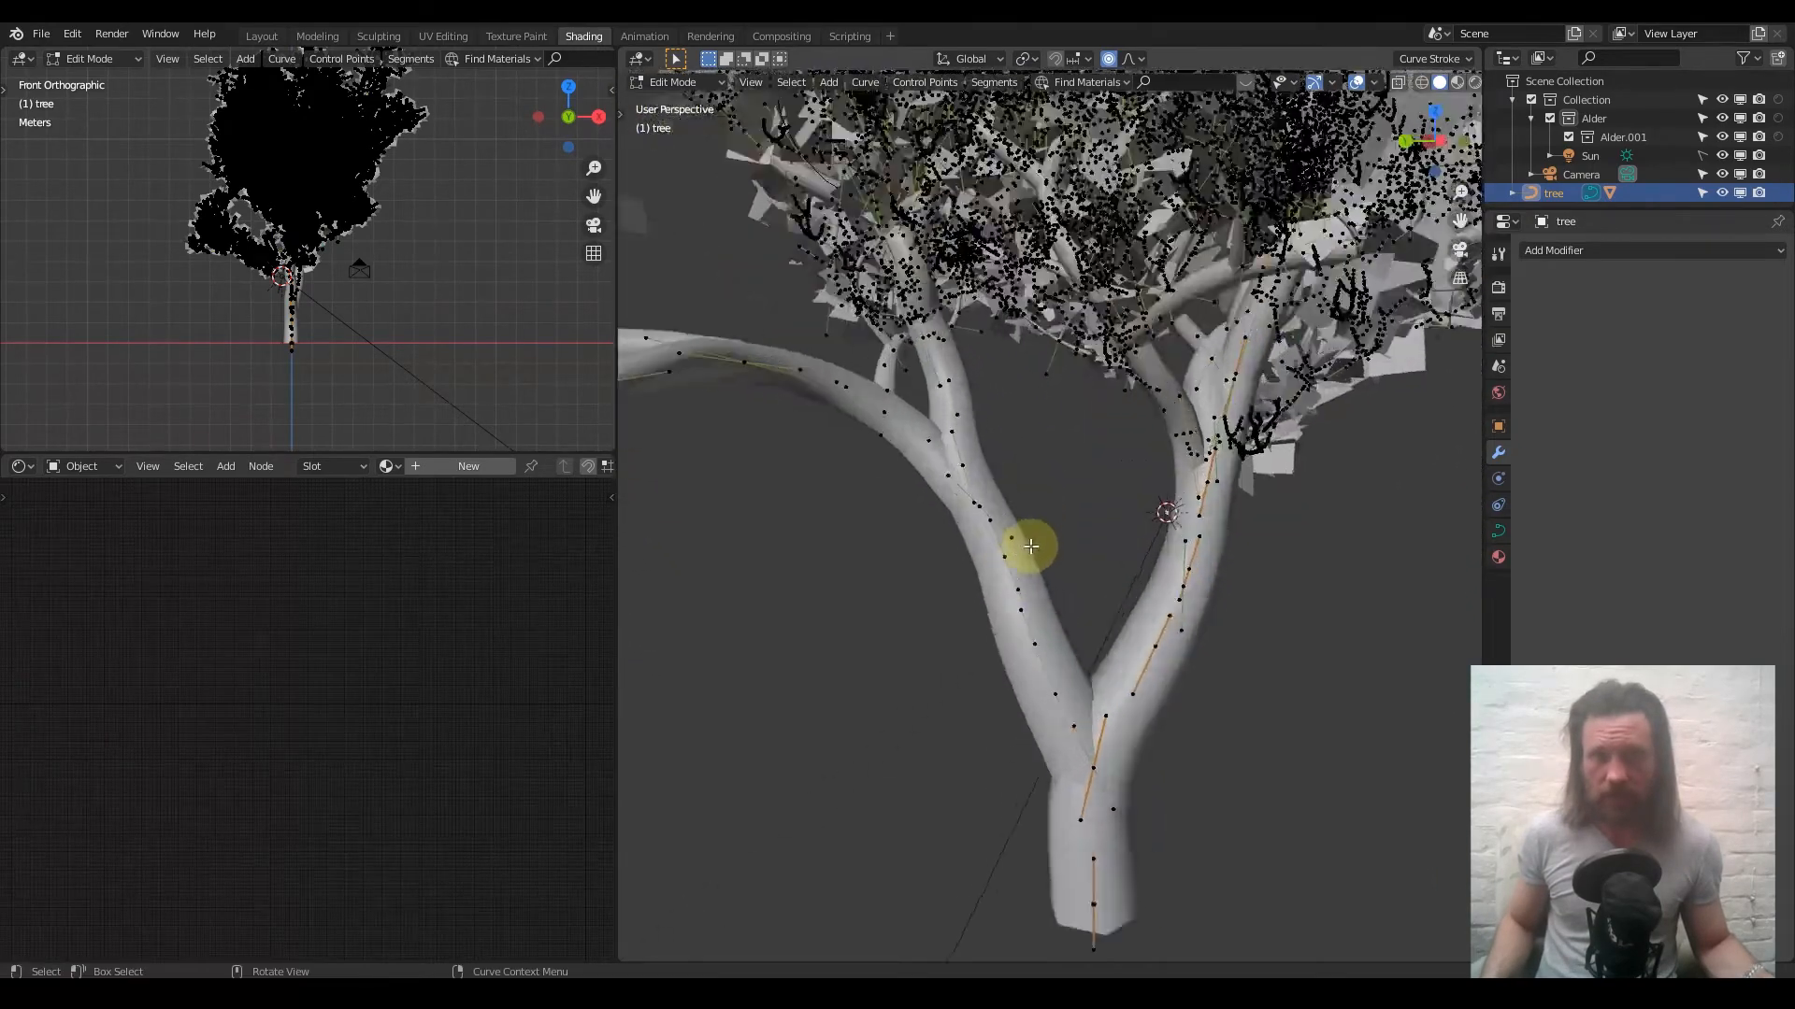
left_click_drag(970, 562, 1034, 594)
scroll(1034, 593, "down", 3)
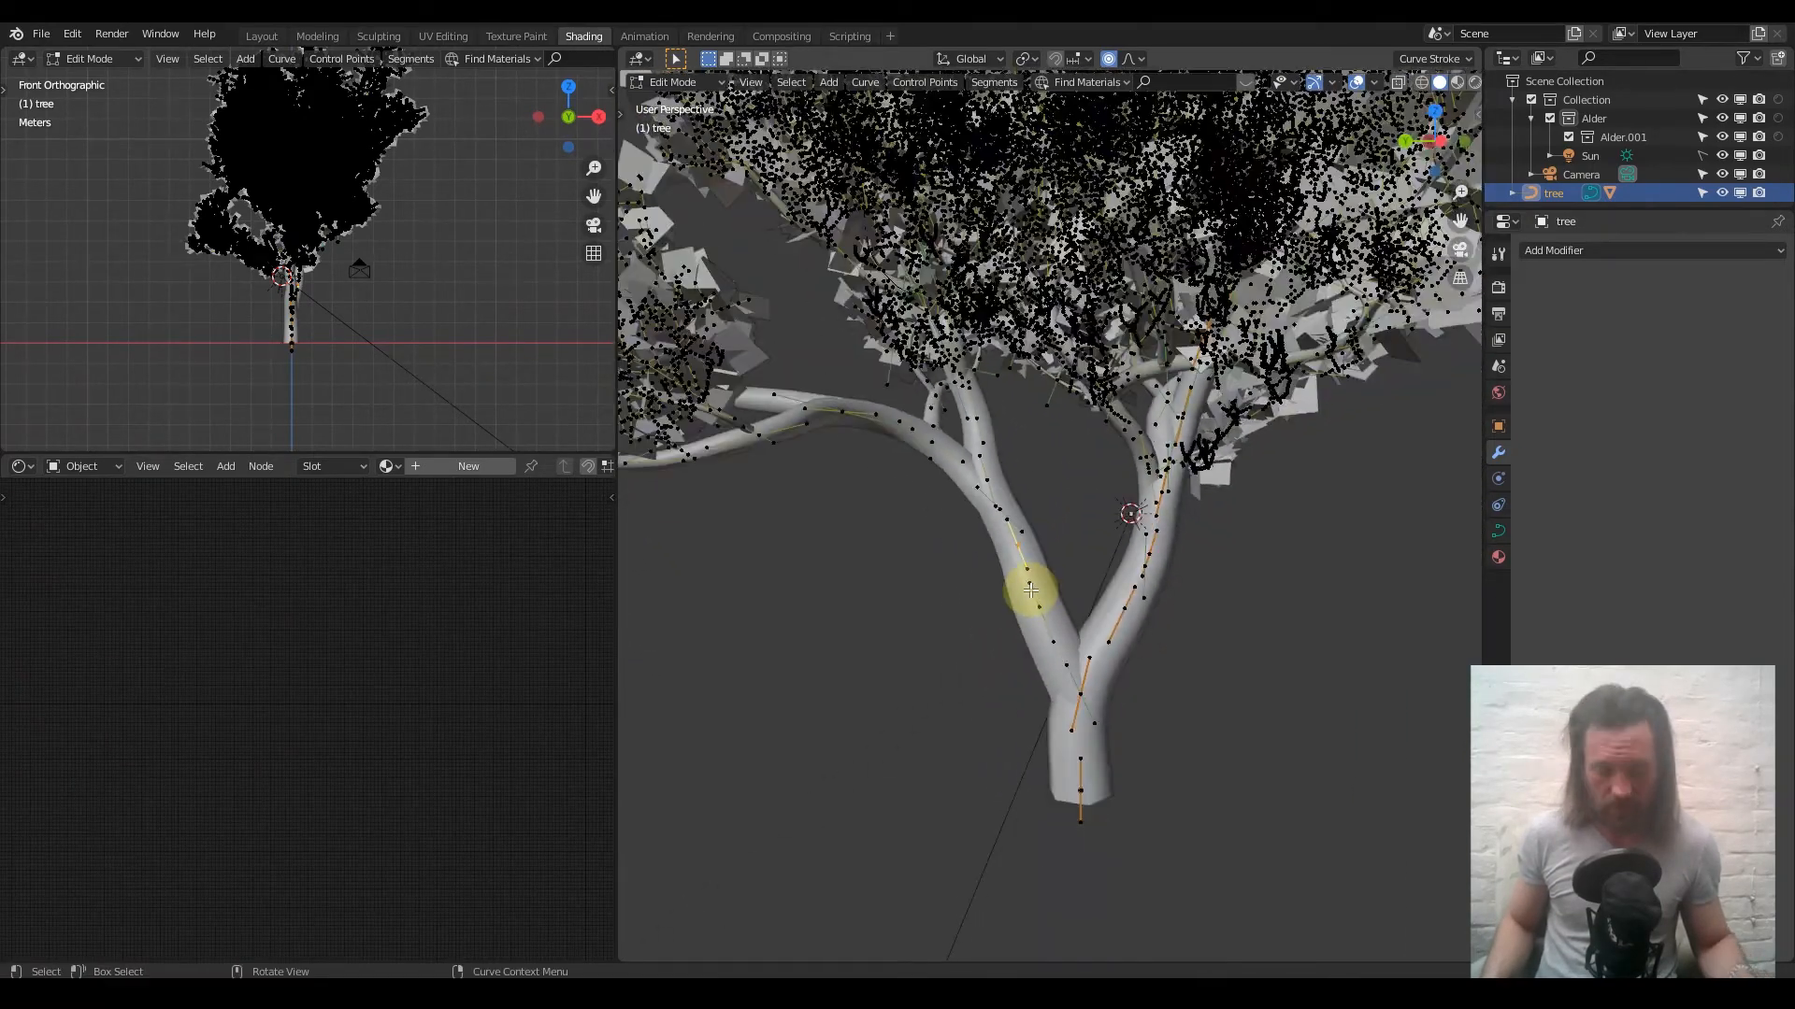
key("g")
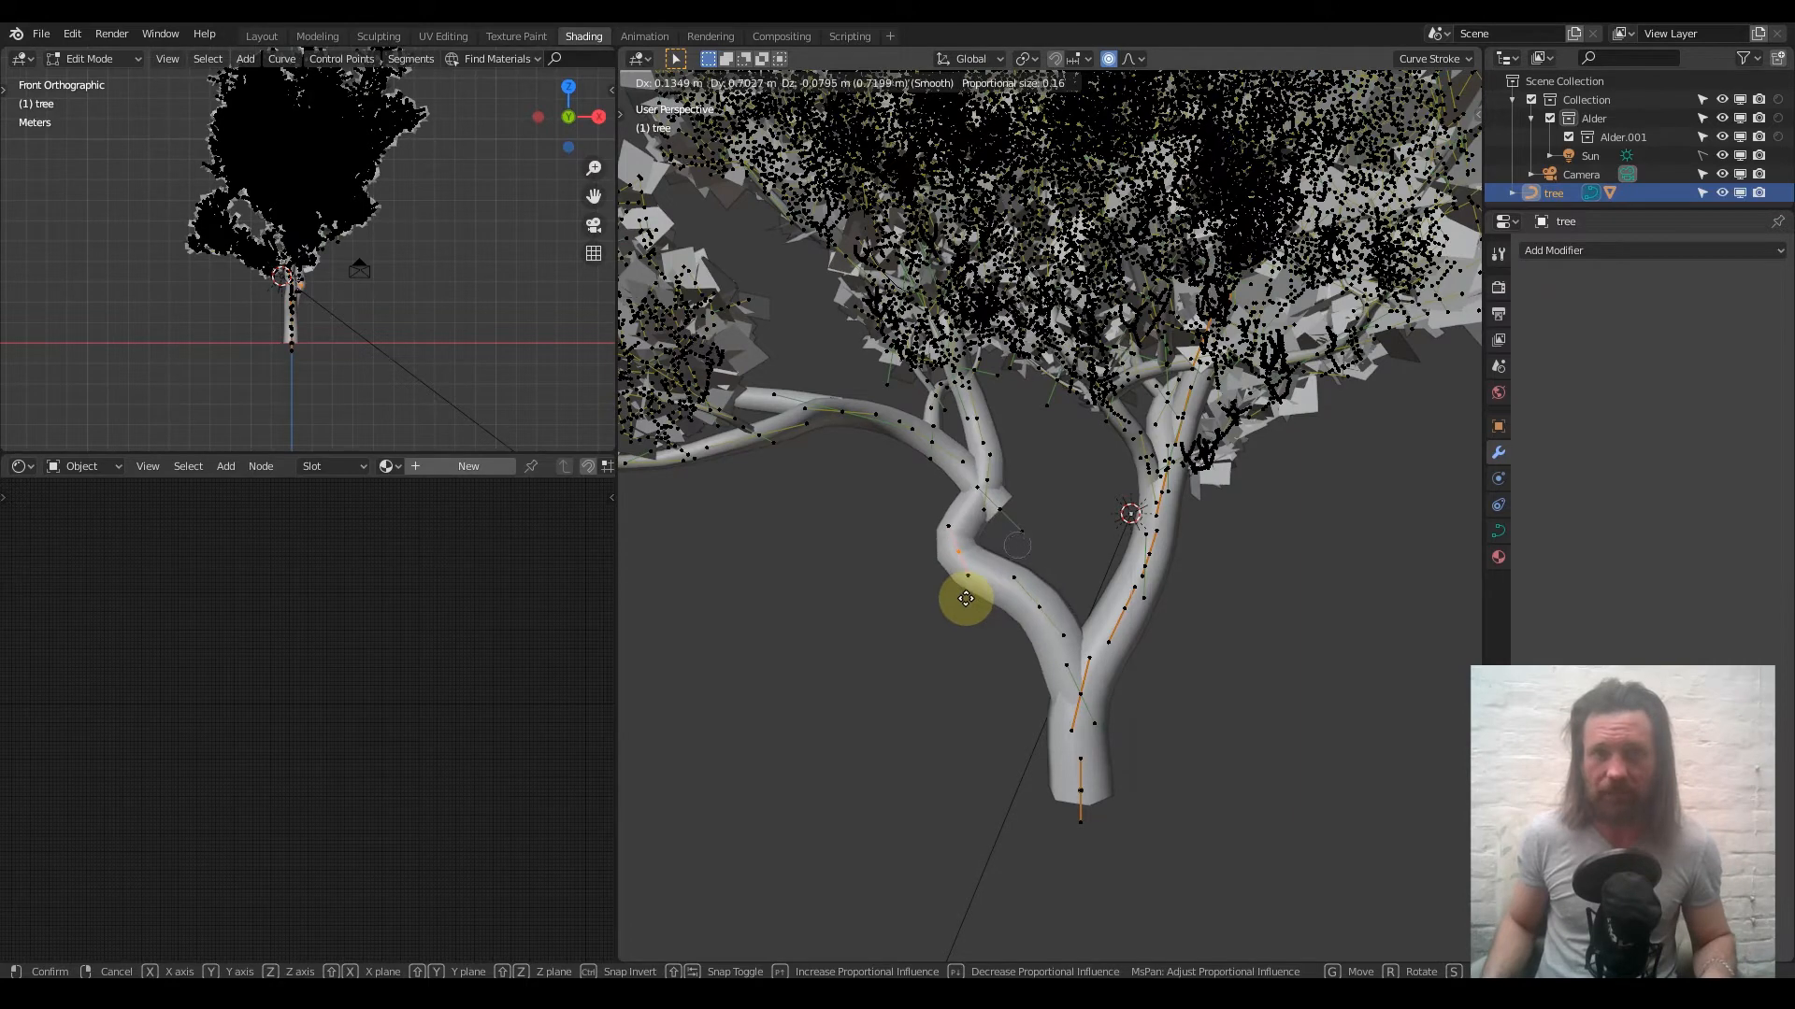
scroll(973, 598, "down", 10)
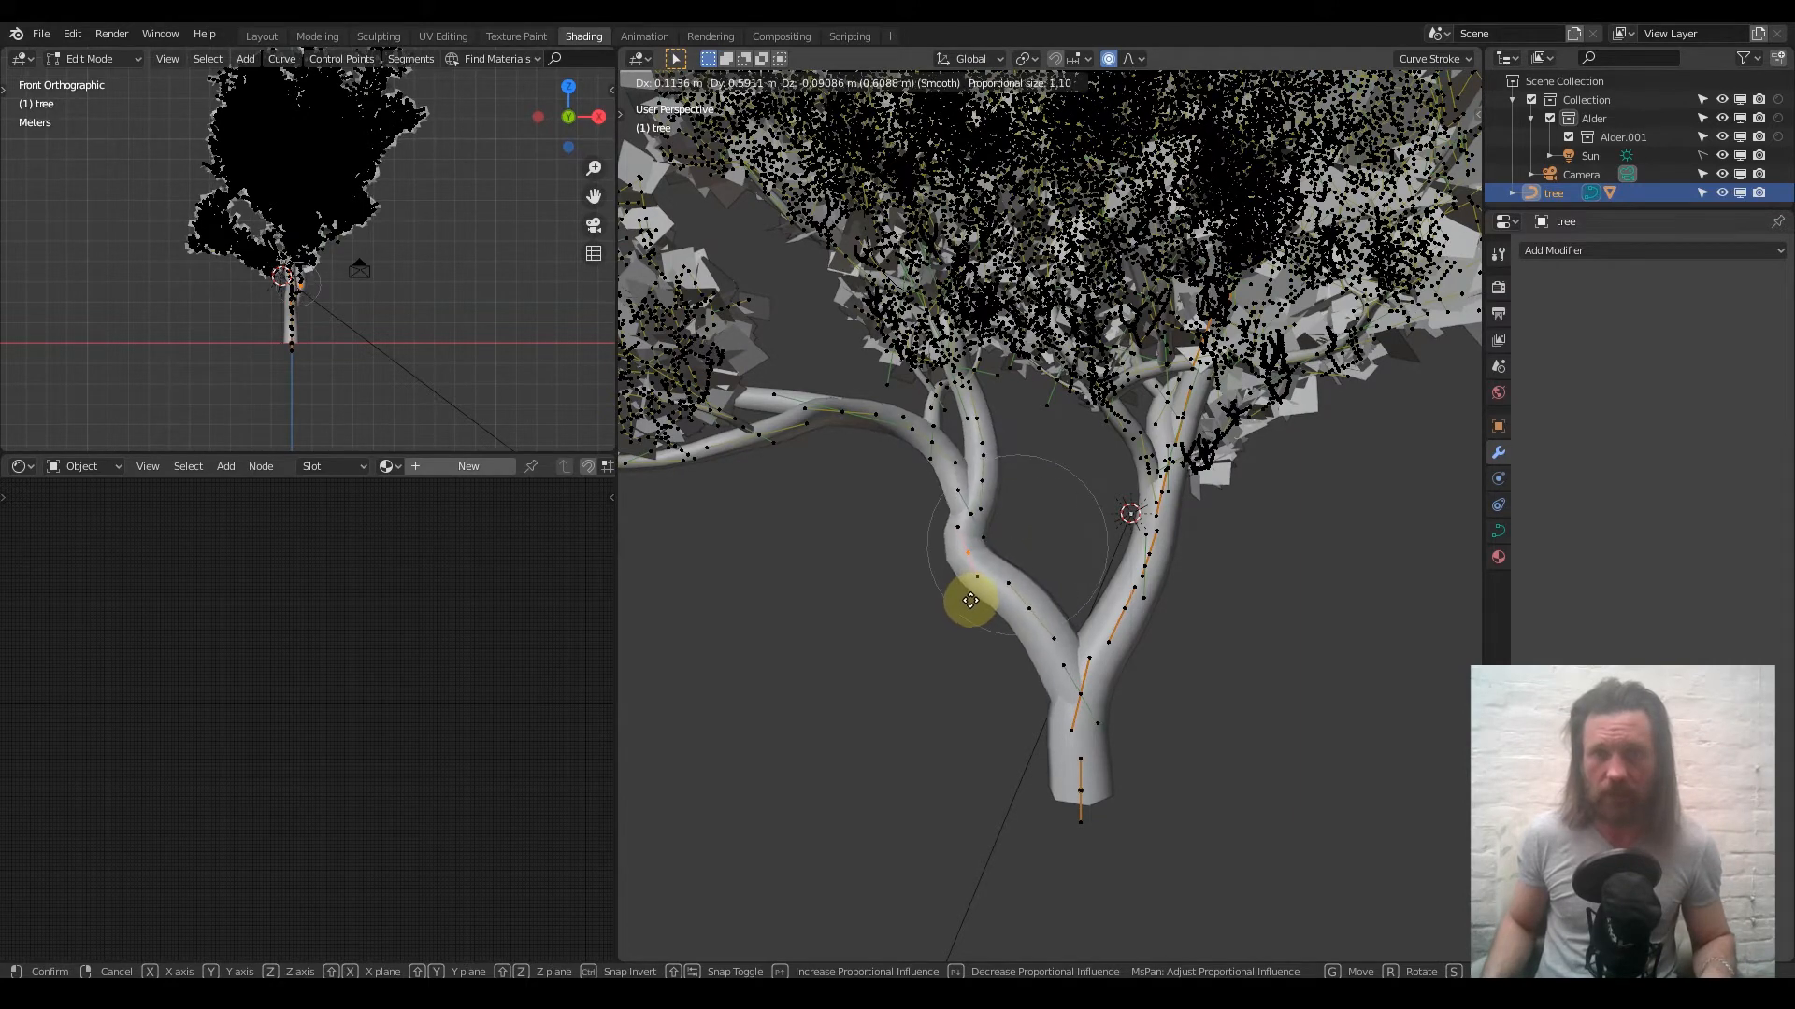
left_click(927, 603)
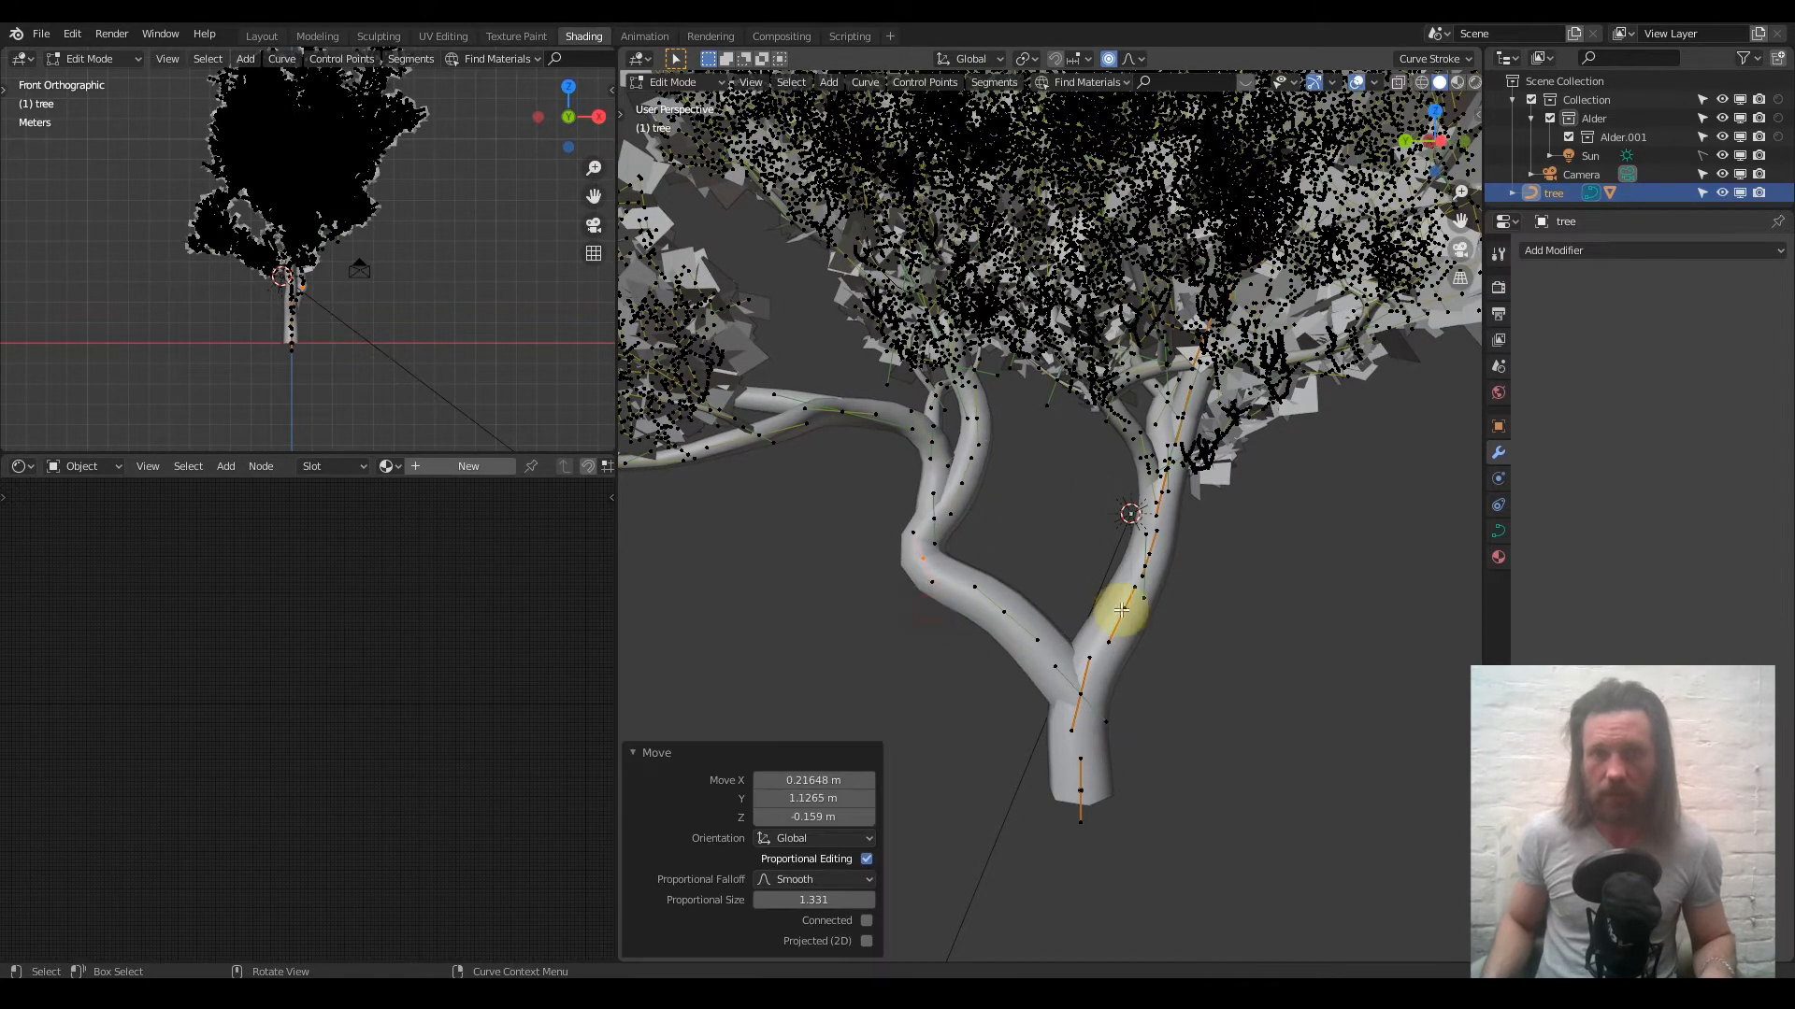
Bend the trunk's right fork outward by about -1.15 m in Y with proportional editing, and return to Object Mode
left_click(1154, 596)
key("g")
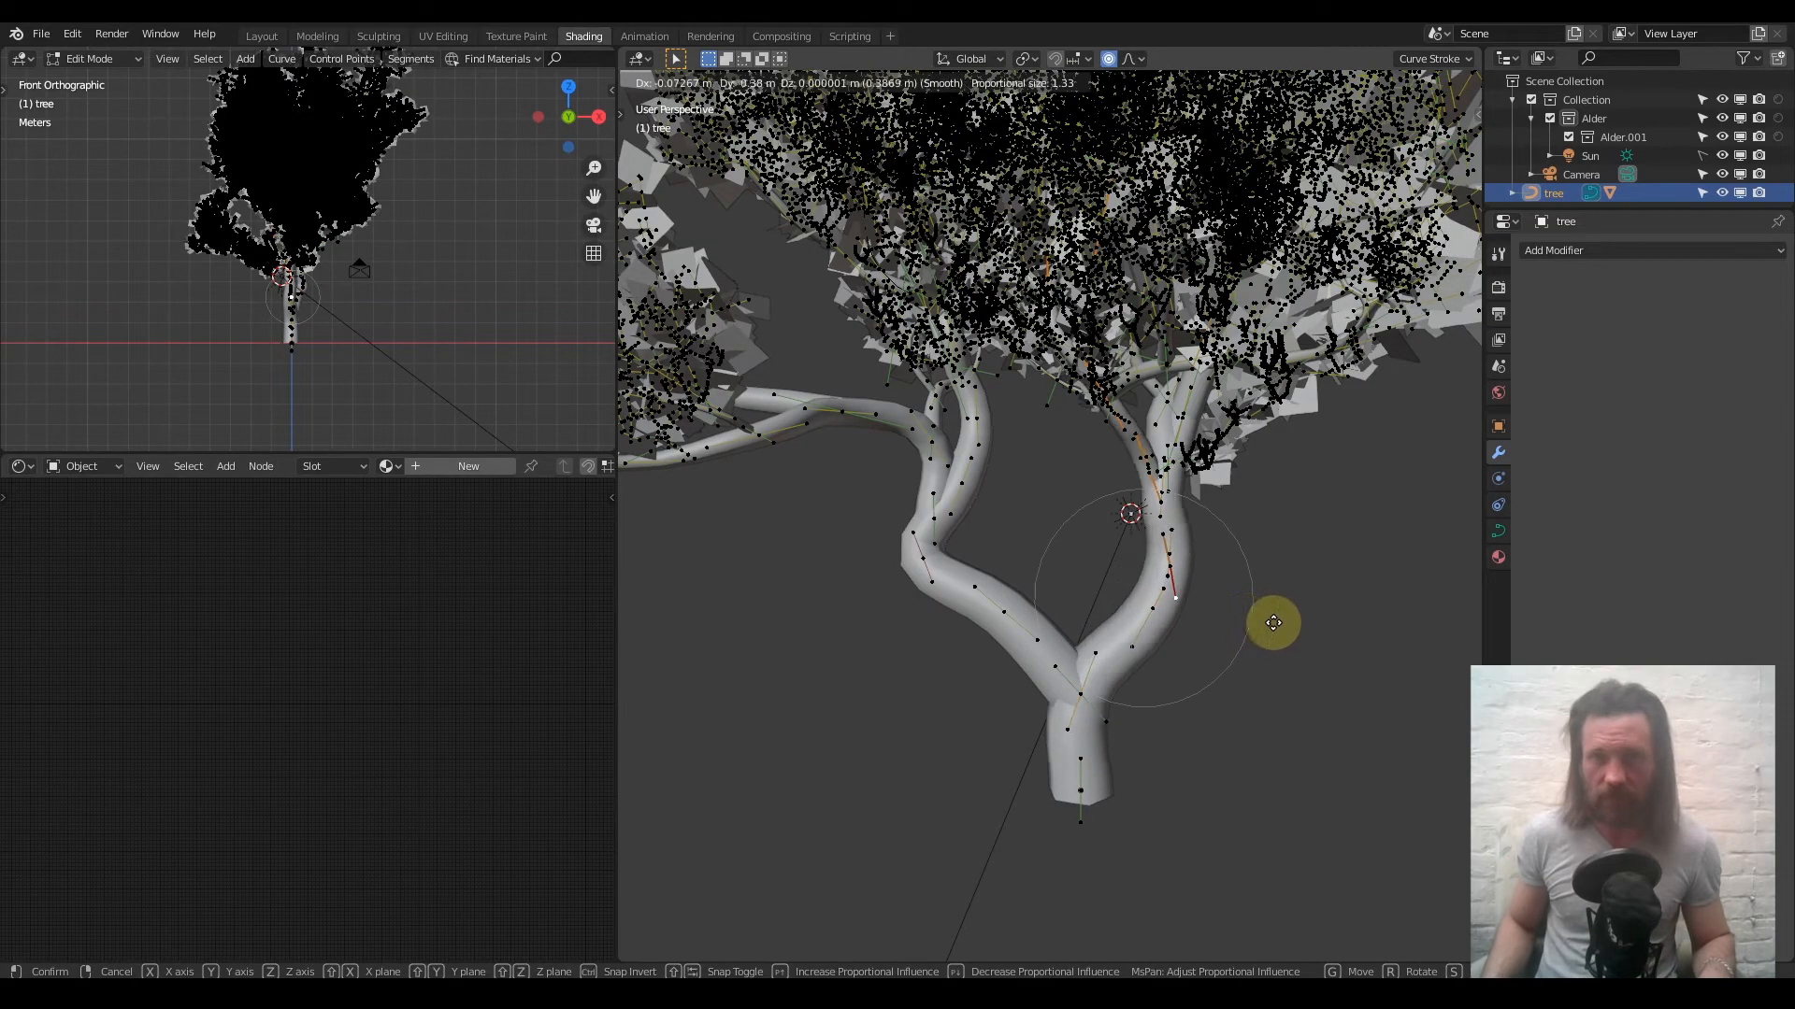
left_click(1318, 625)
middle_click_drag(1237, 633, 1190, 629)
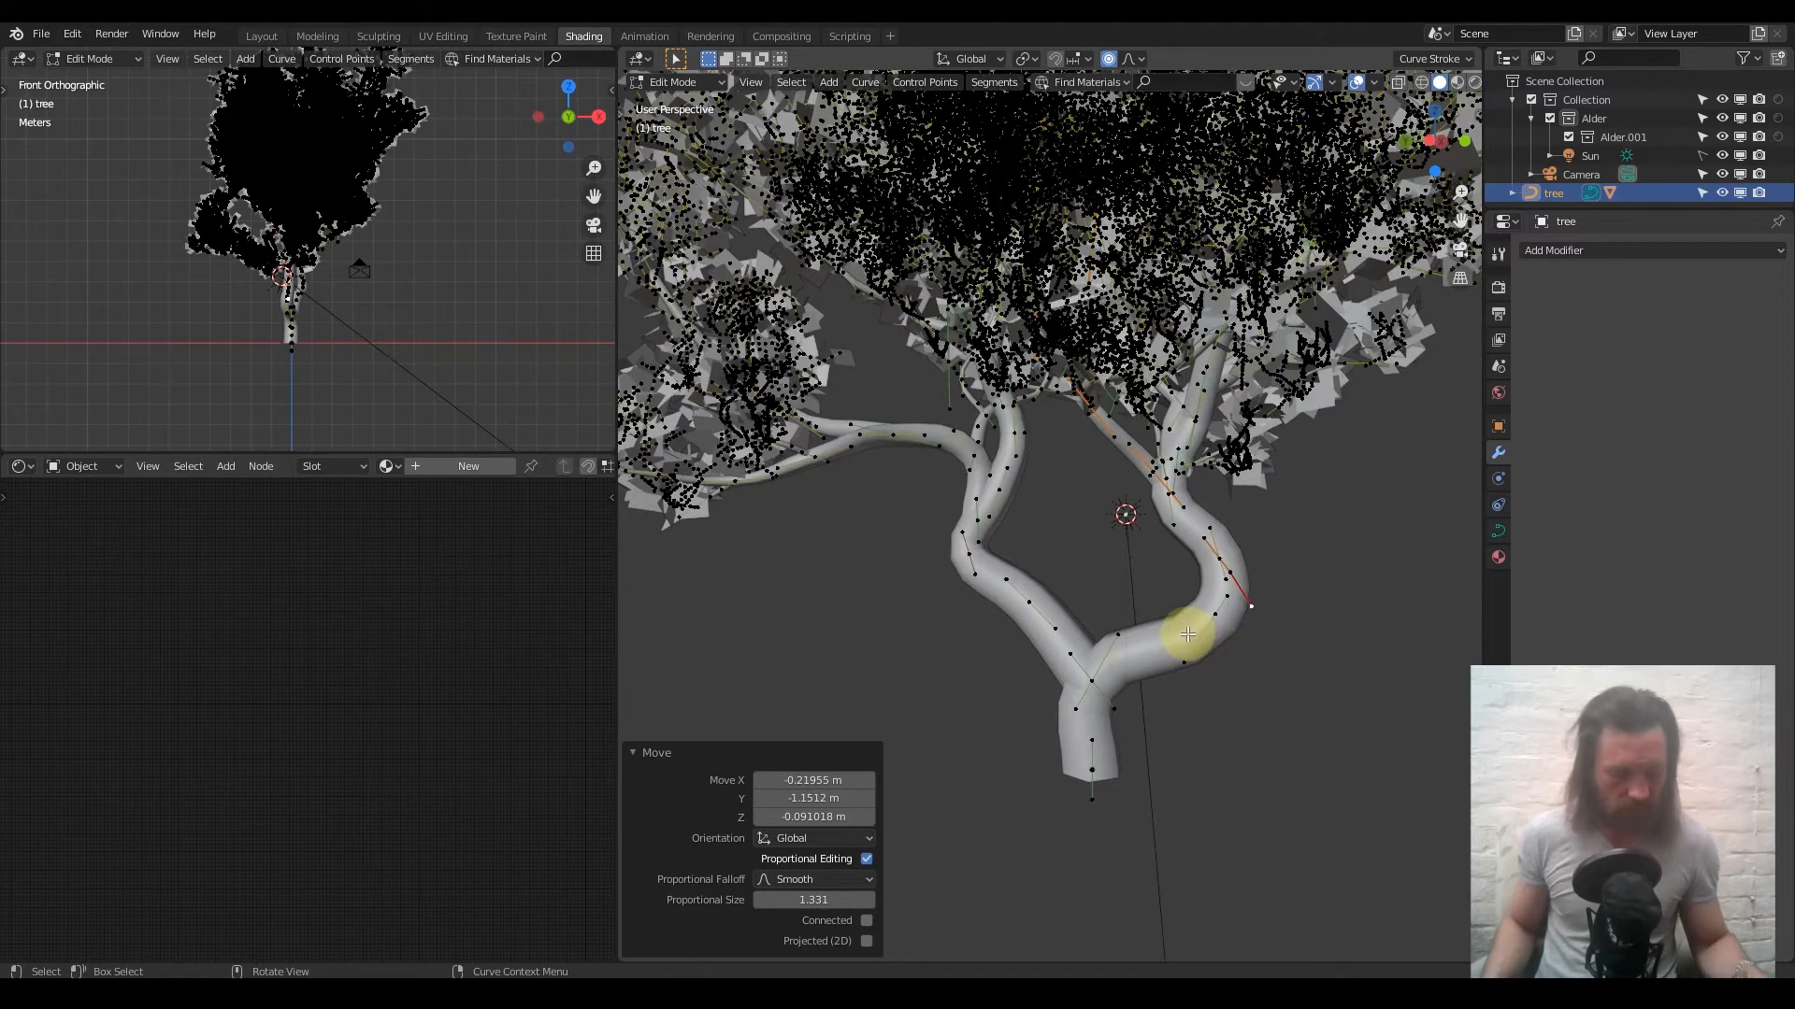
key("Tab")
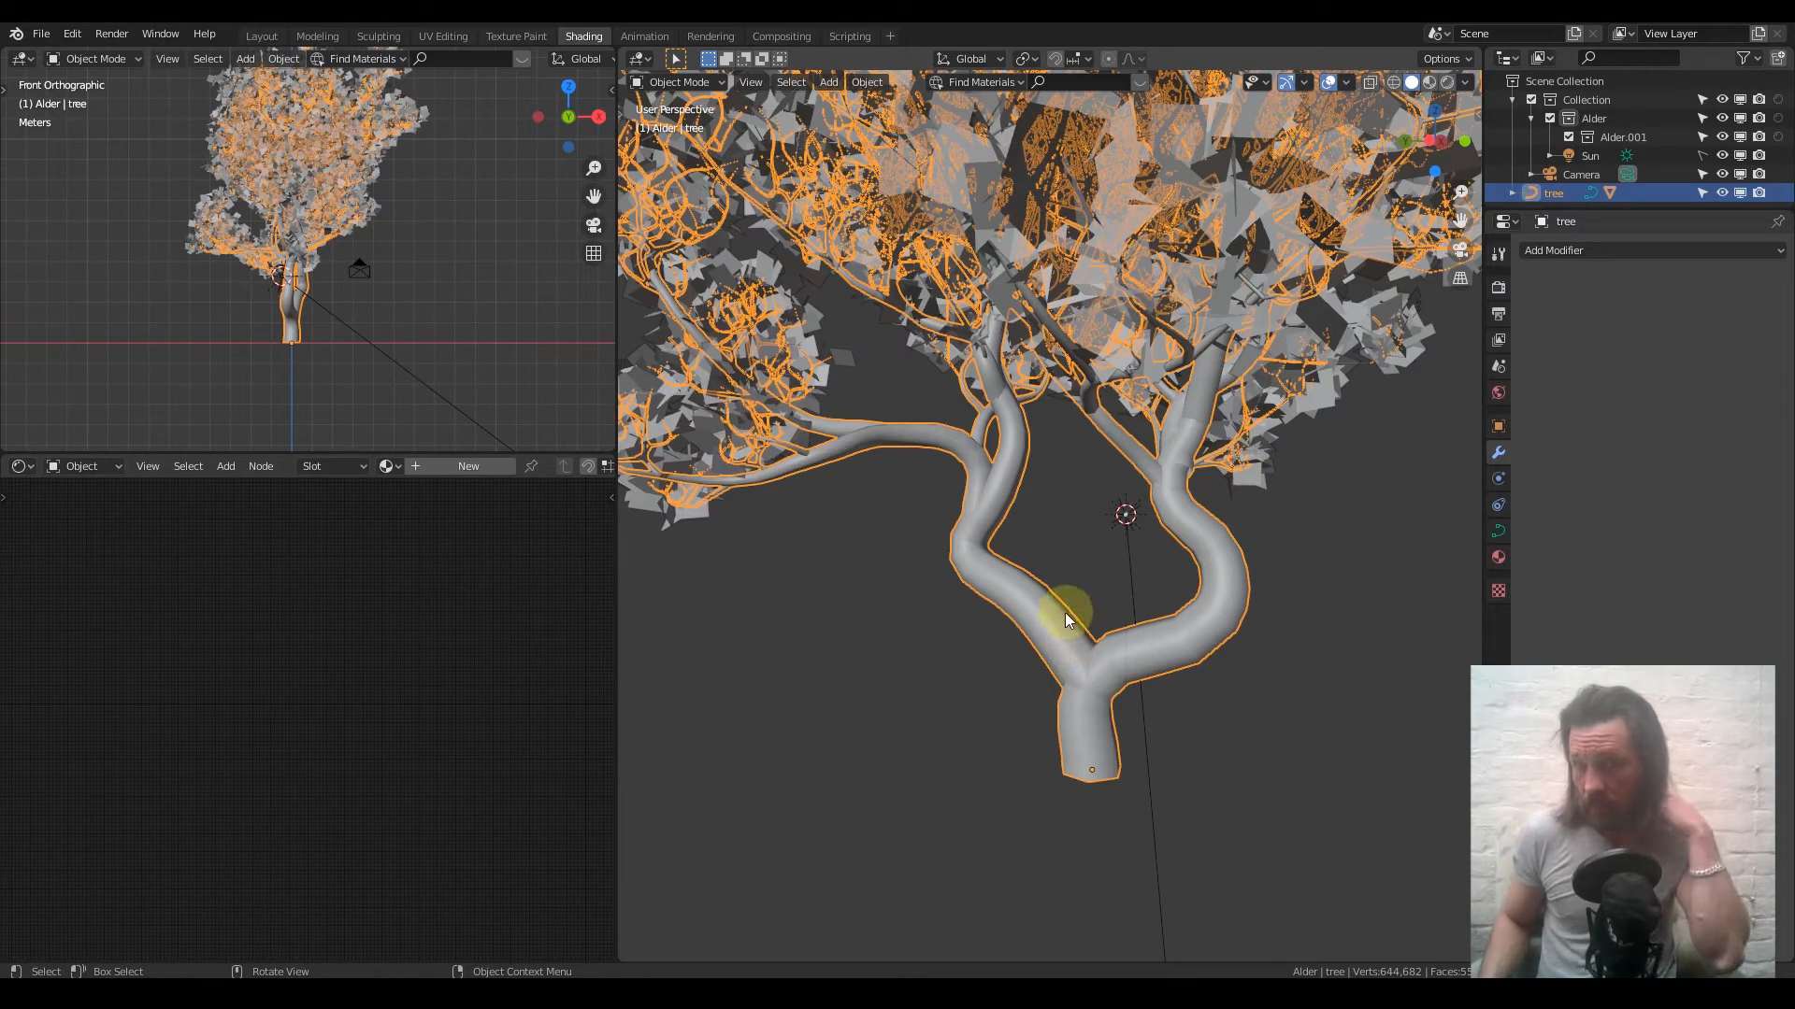
Delete the bent tree curve from the scene
middle_click_drag(1023, 652, 1114, 630)
key("x")
left_click(1090, 638)
Add a new Sapling Tree Gen curve and load the Accacia preset from its Geometry settings
key("q")
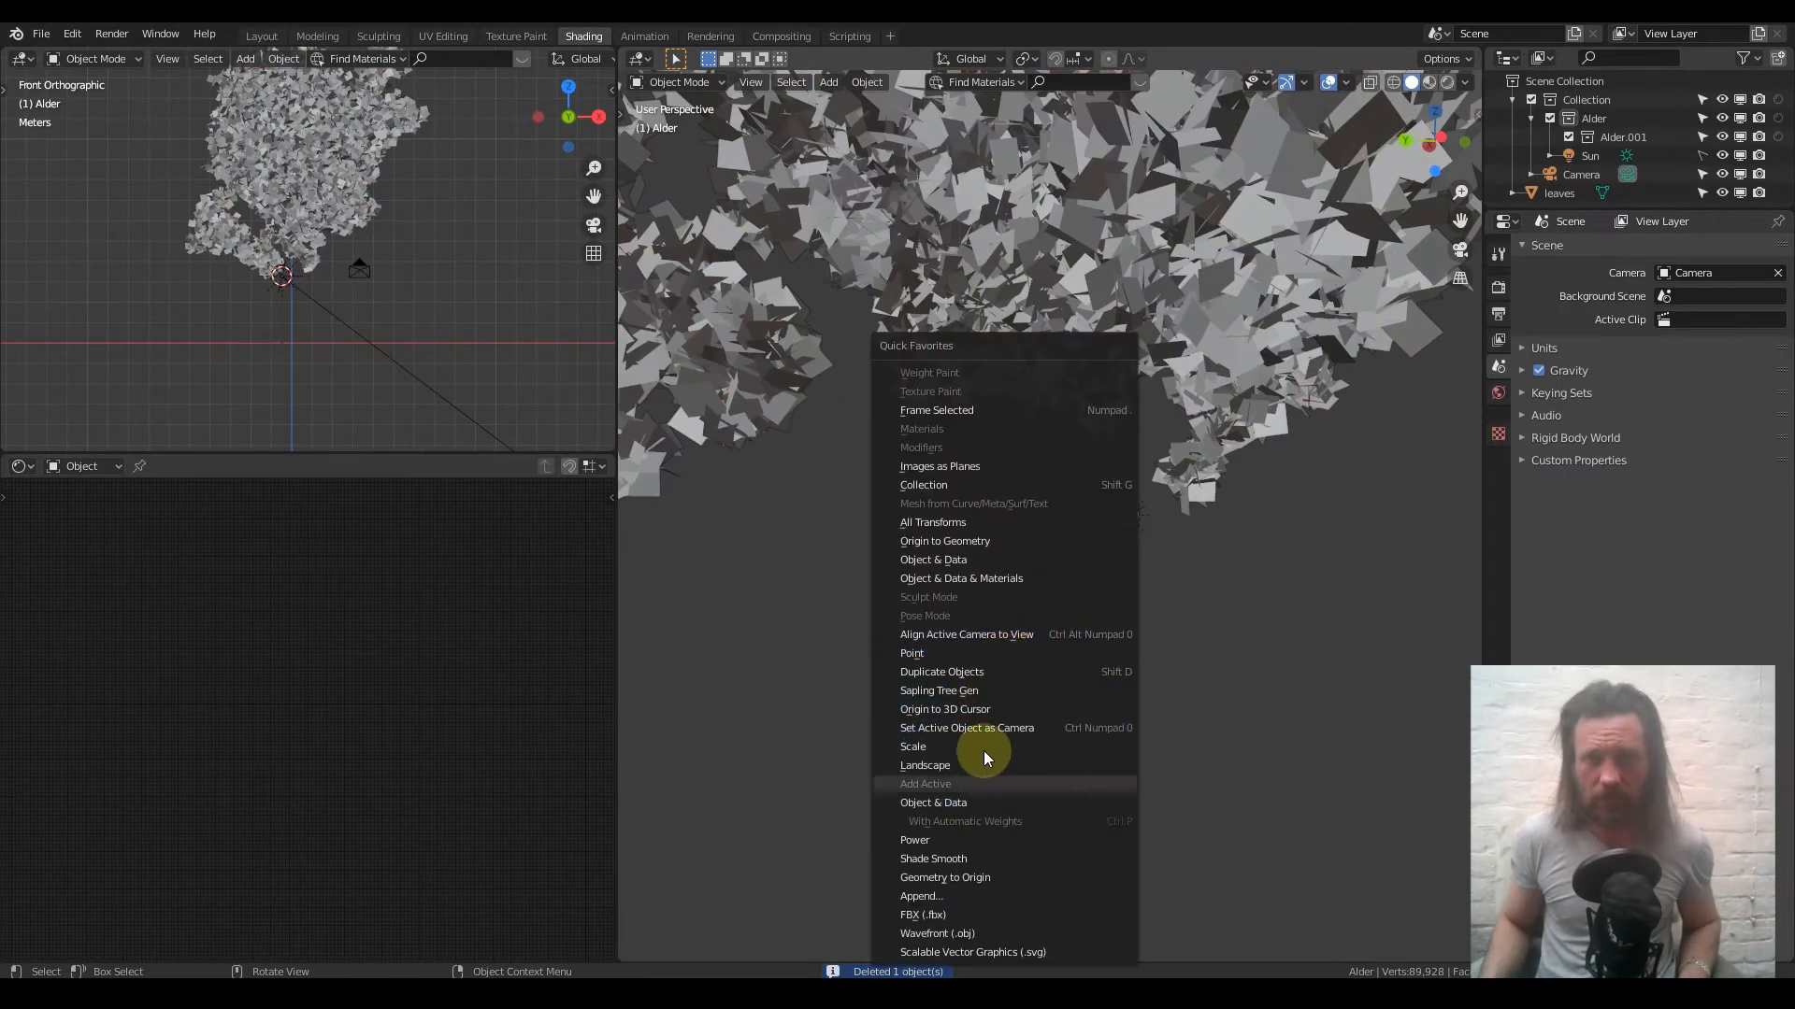
left_click(1026, 688)
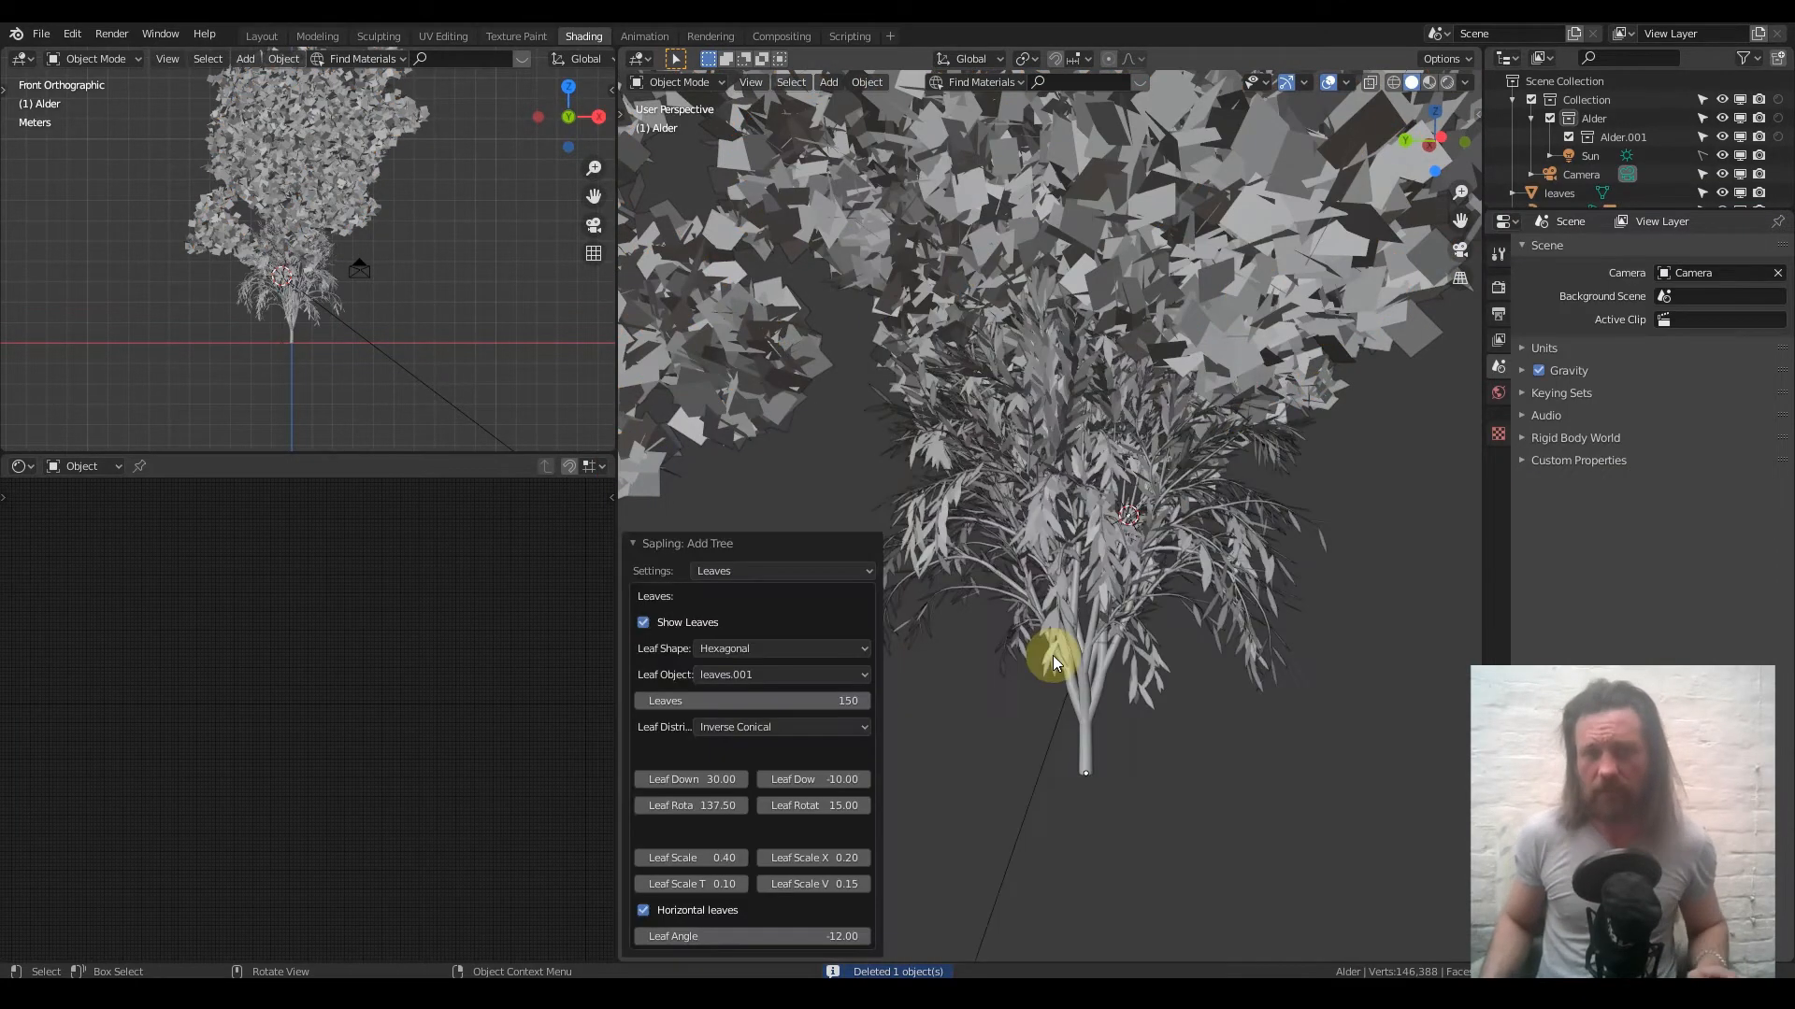
left_click(777, 575)
left_click(755, 593)
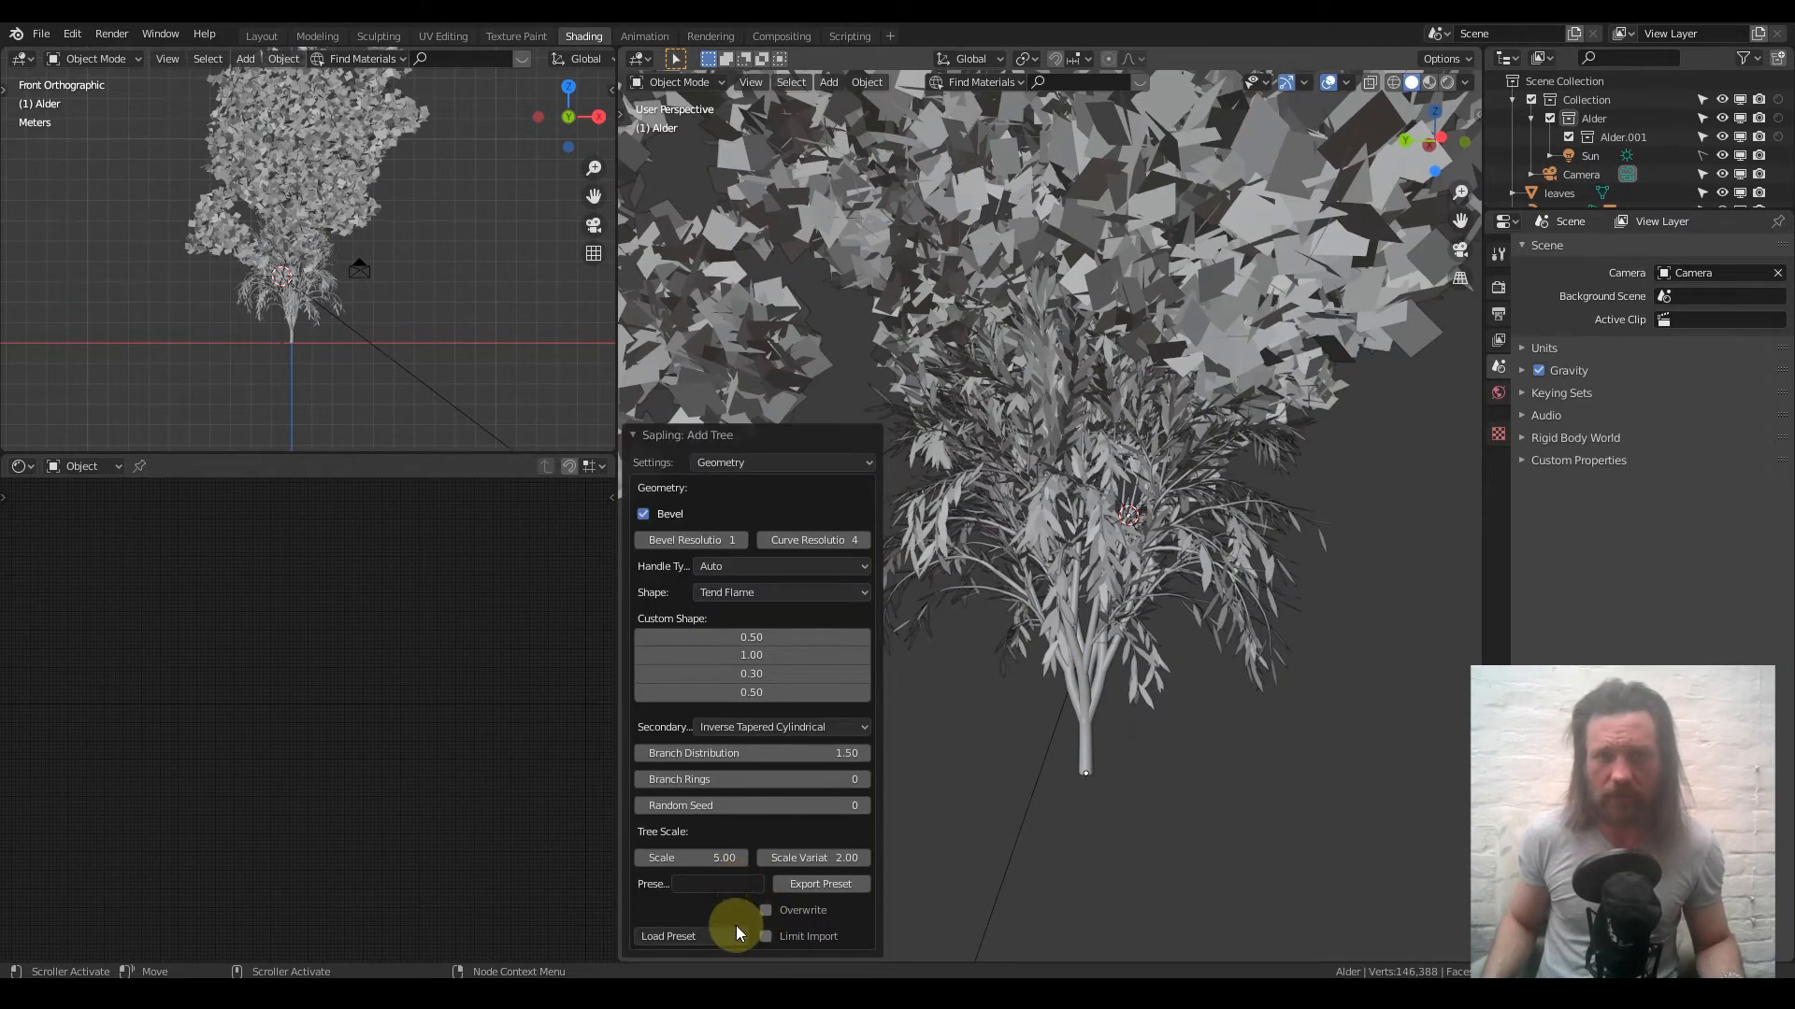
left_click(737, 936)
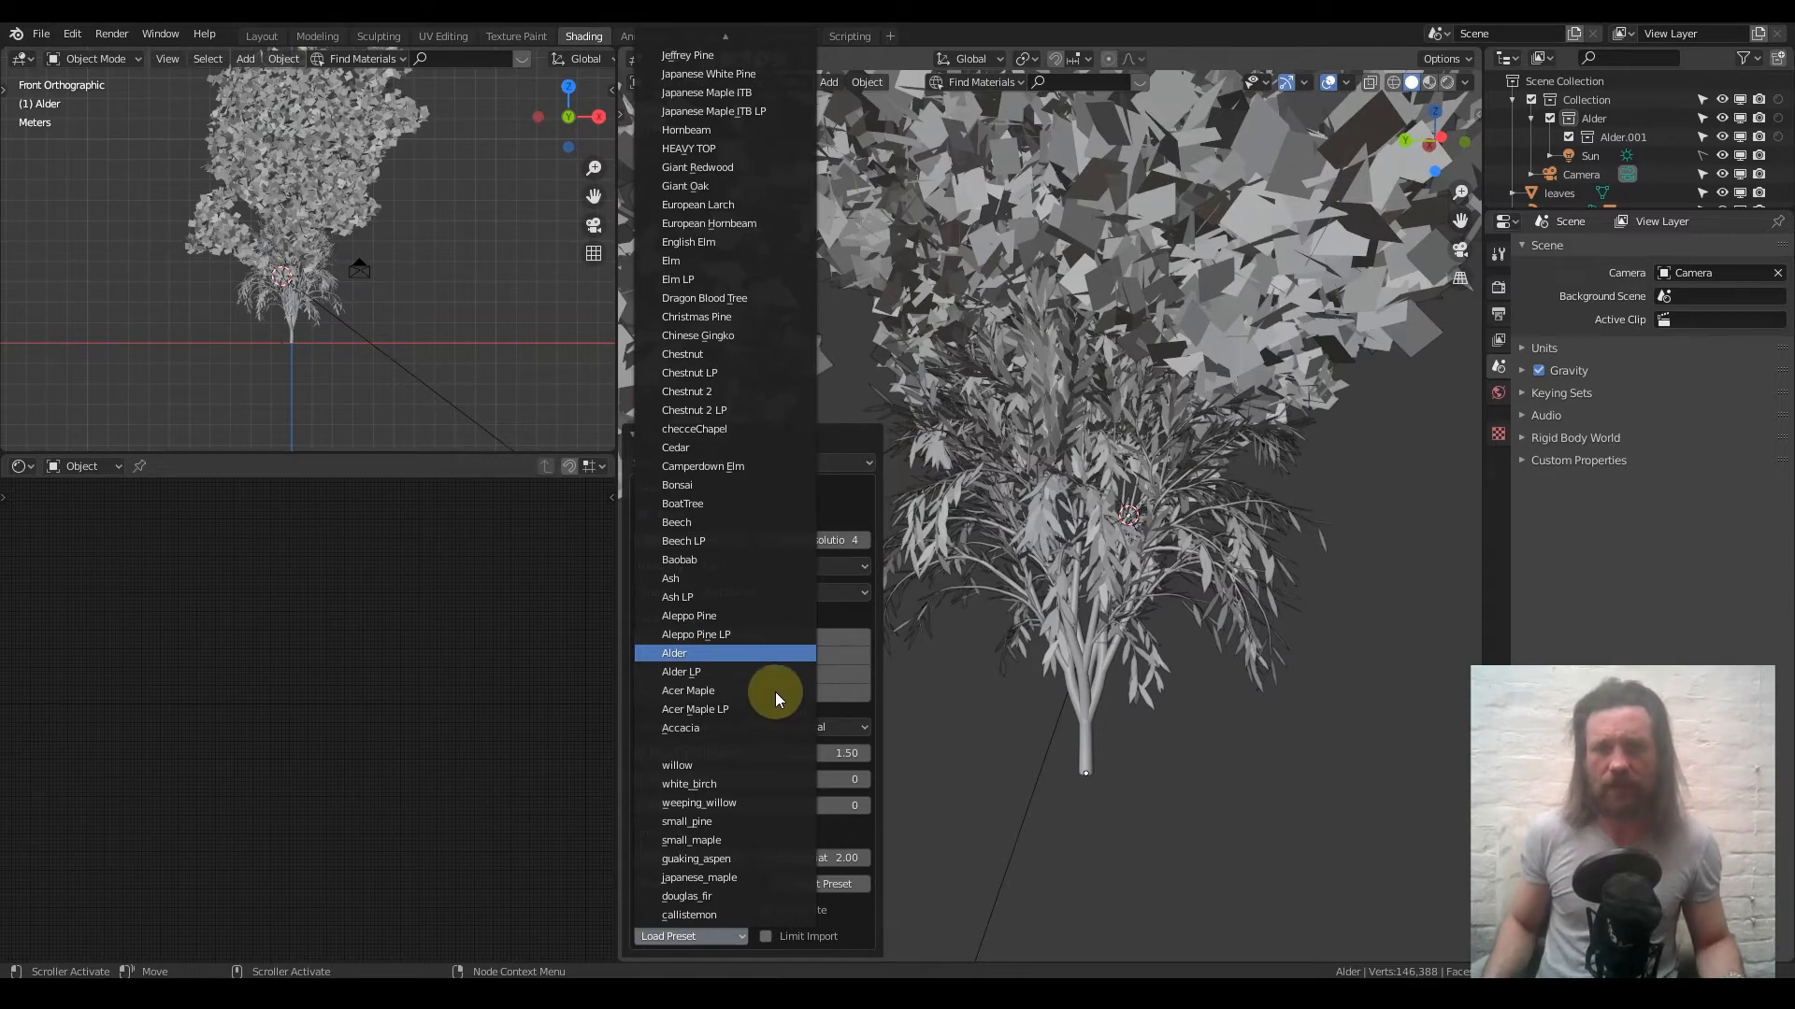
left_click(759, 727)
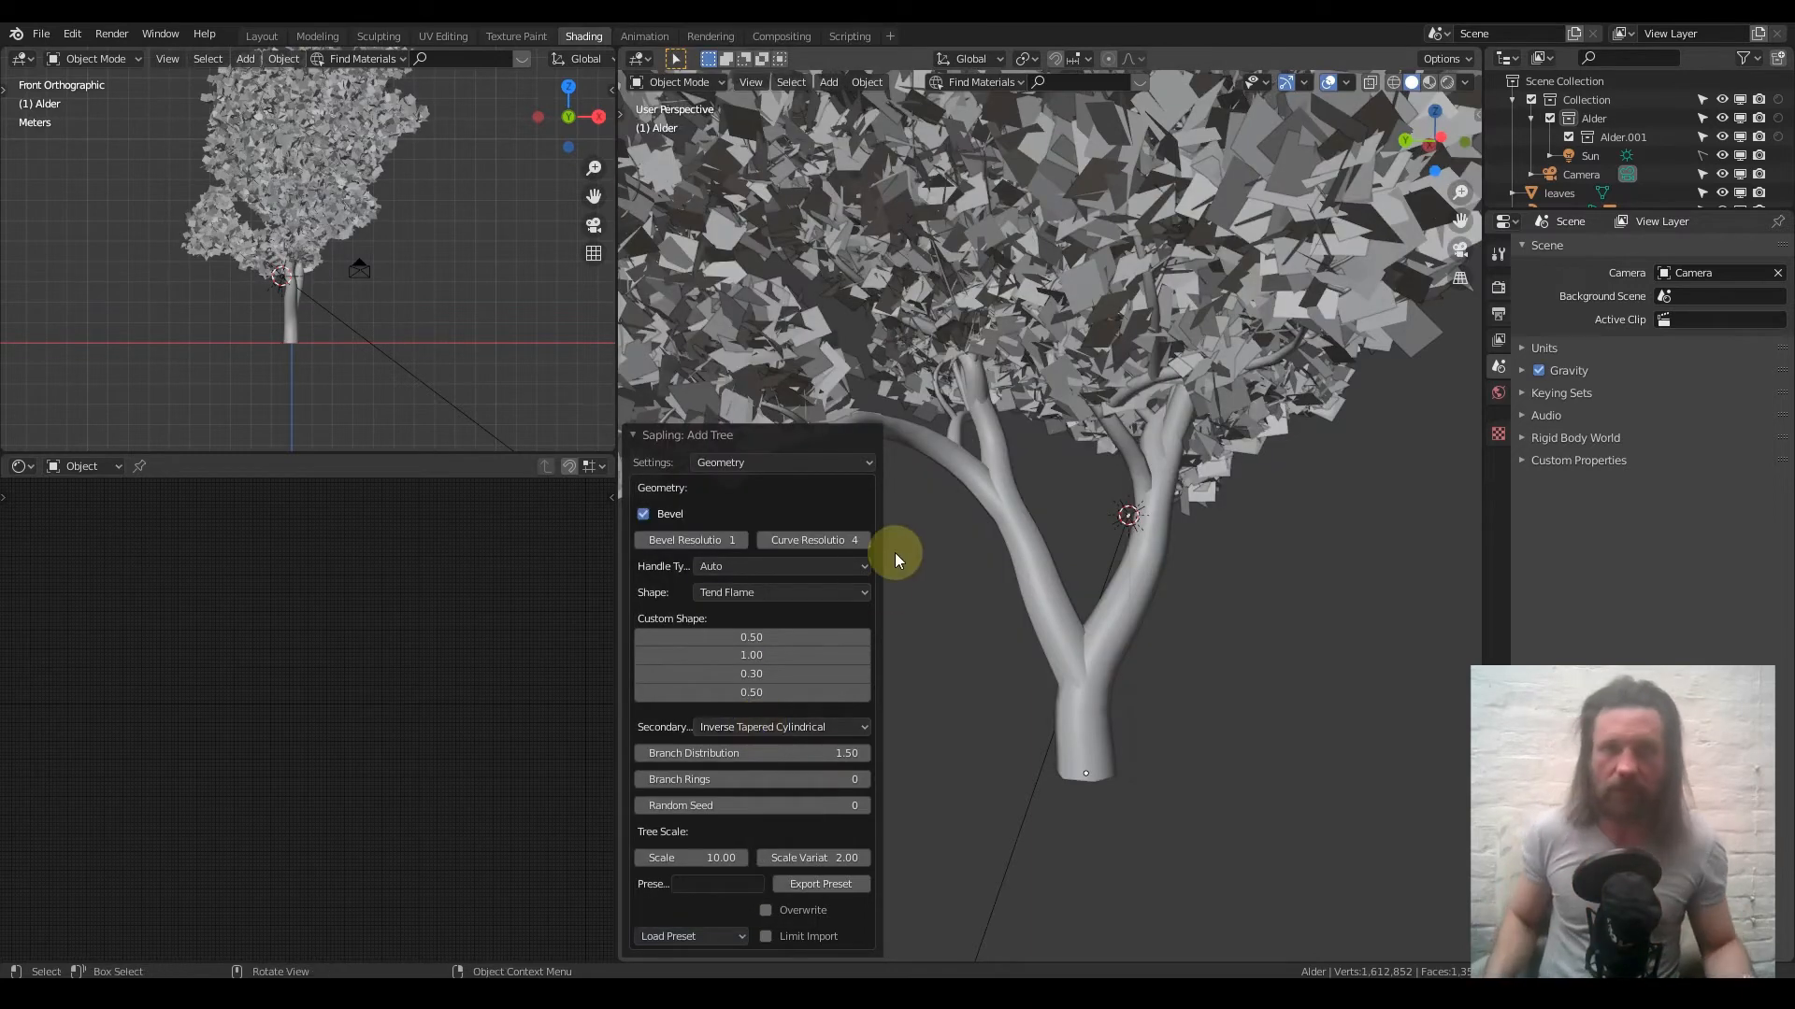
In the new tree's Branch Splitting settings, set Base Splits to 2
left_click(832, 464)
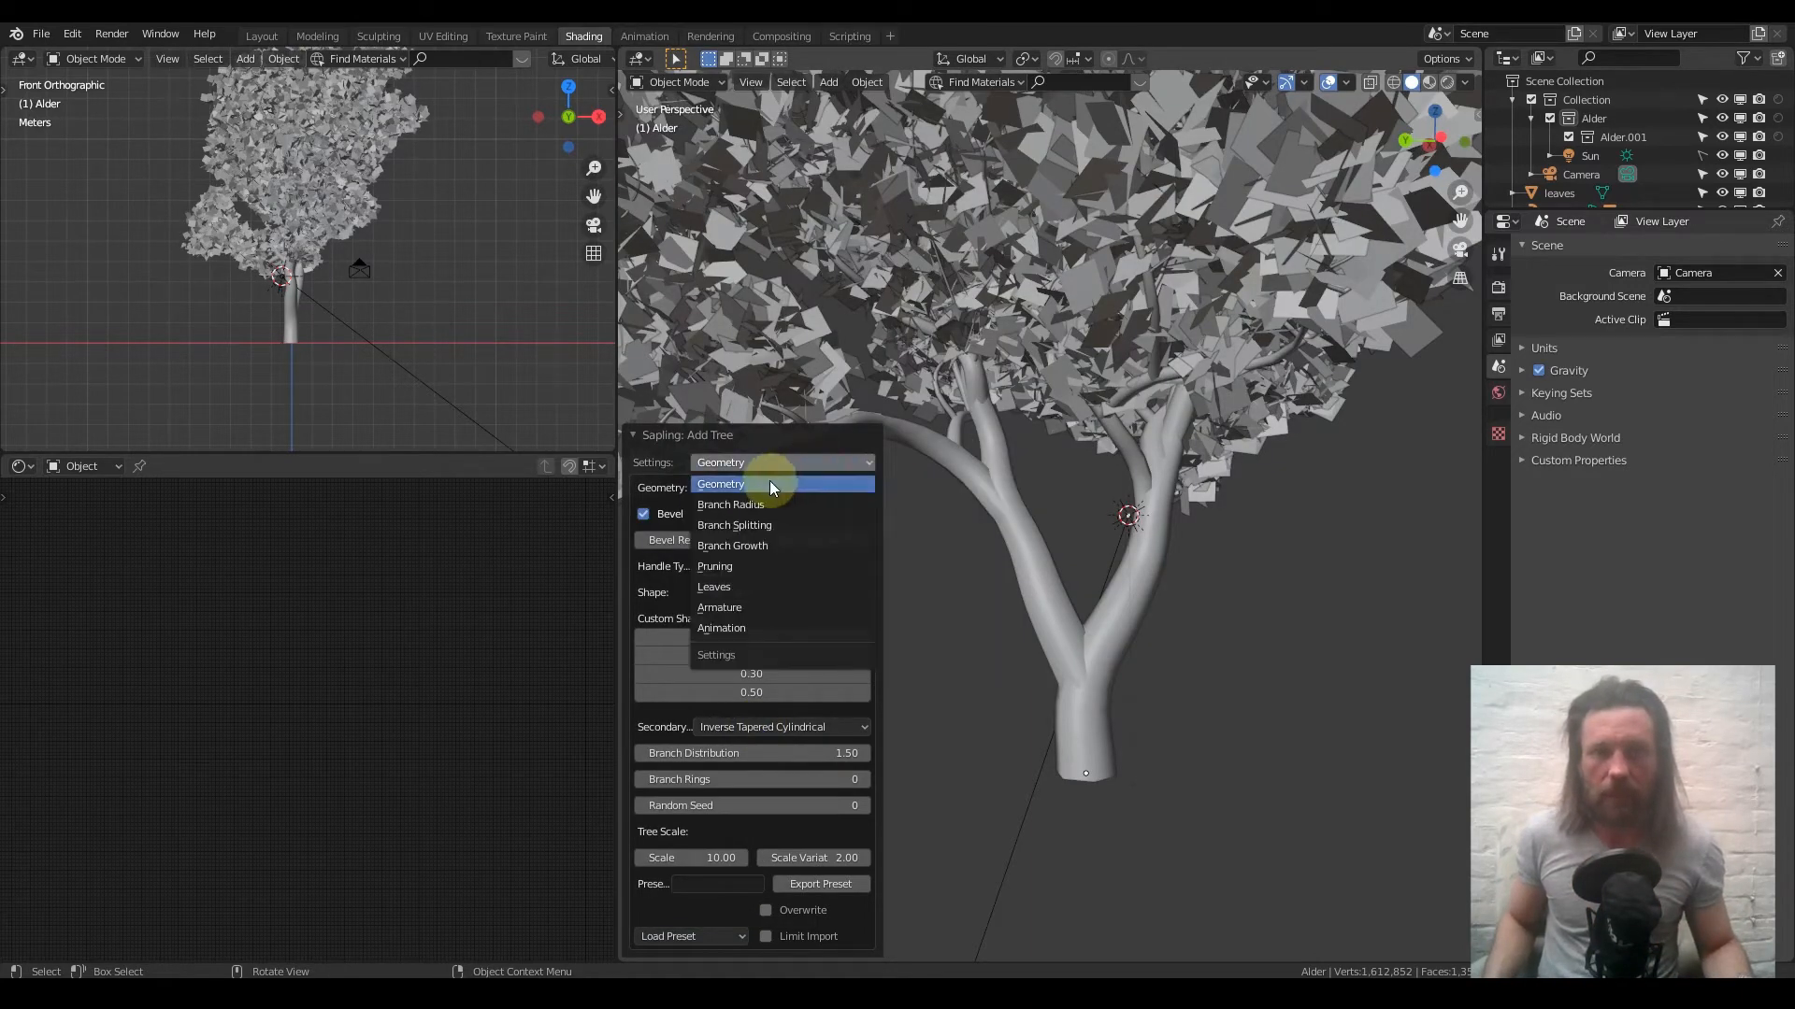
left_click(764, 529)
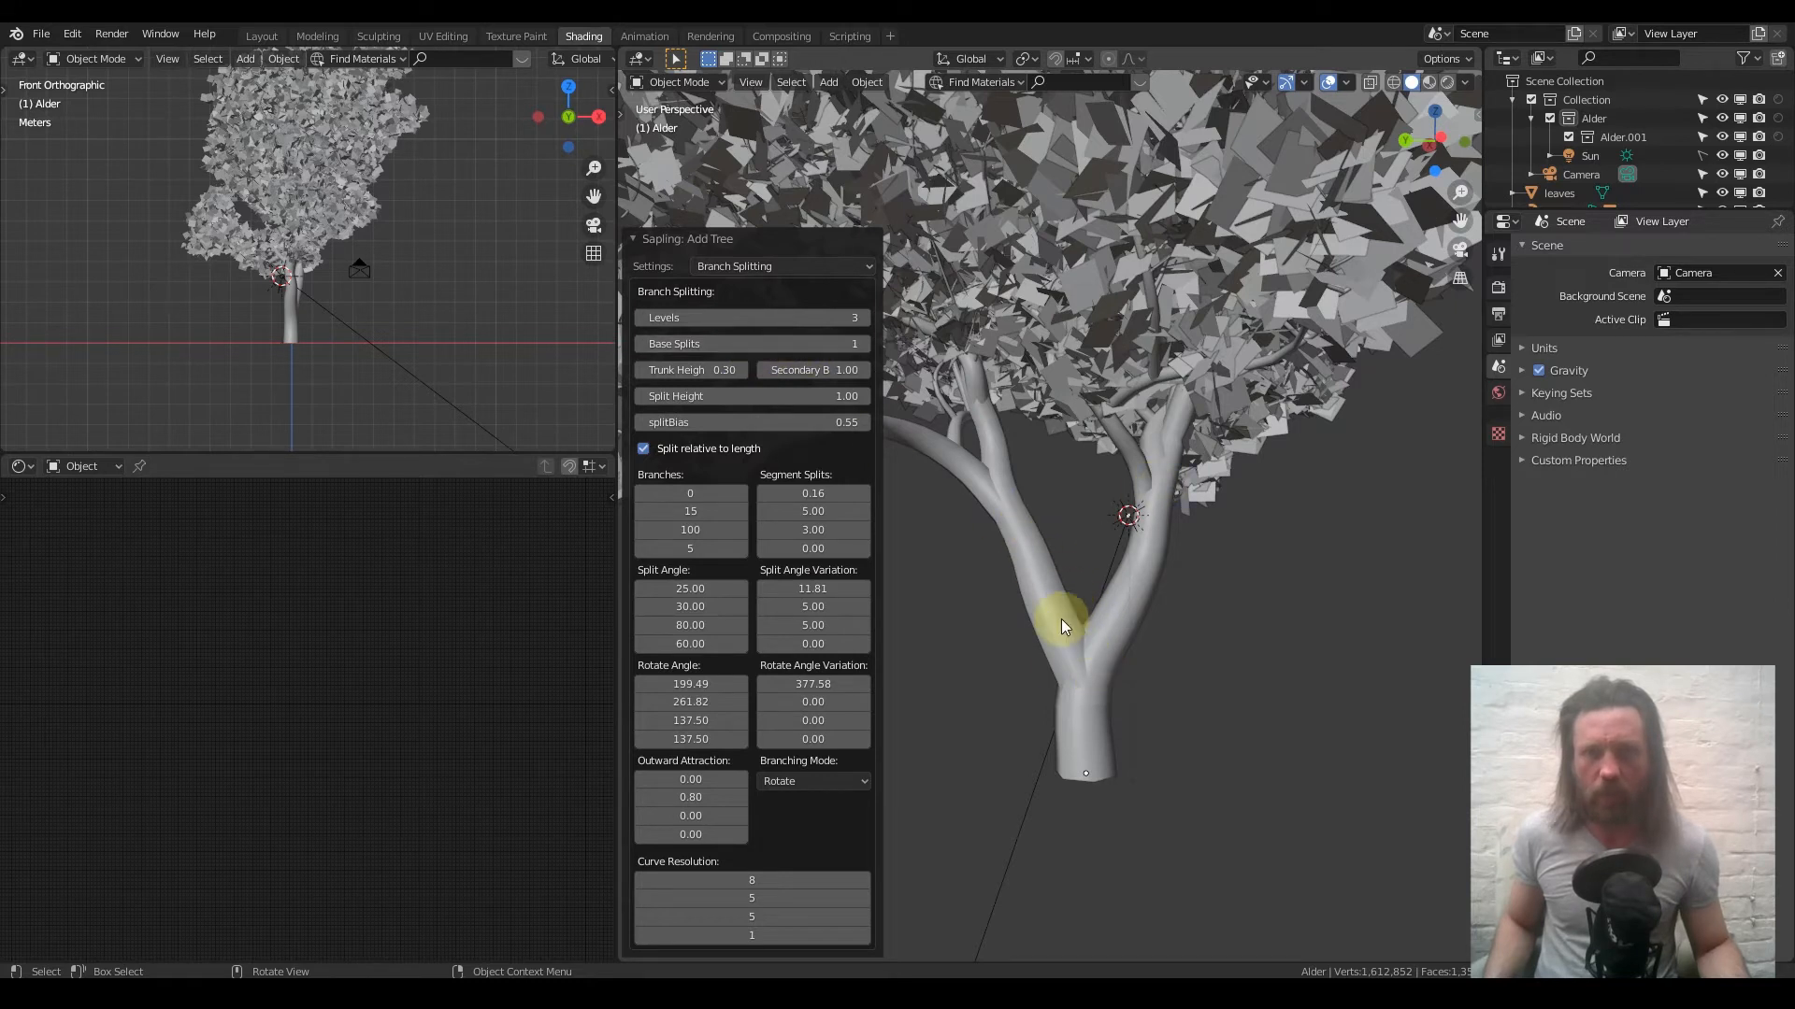
left_click(816, 351)
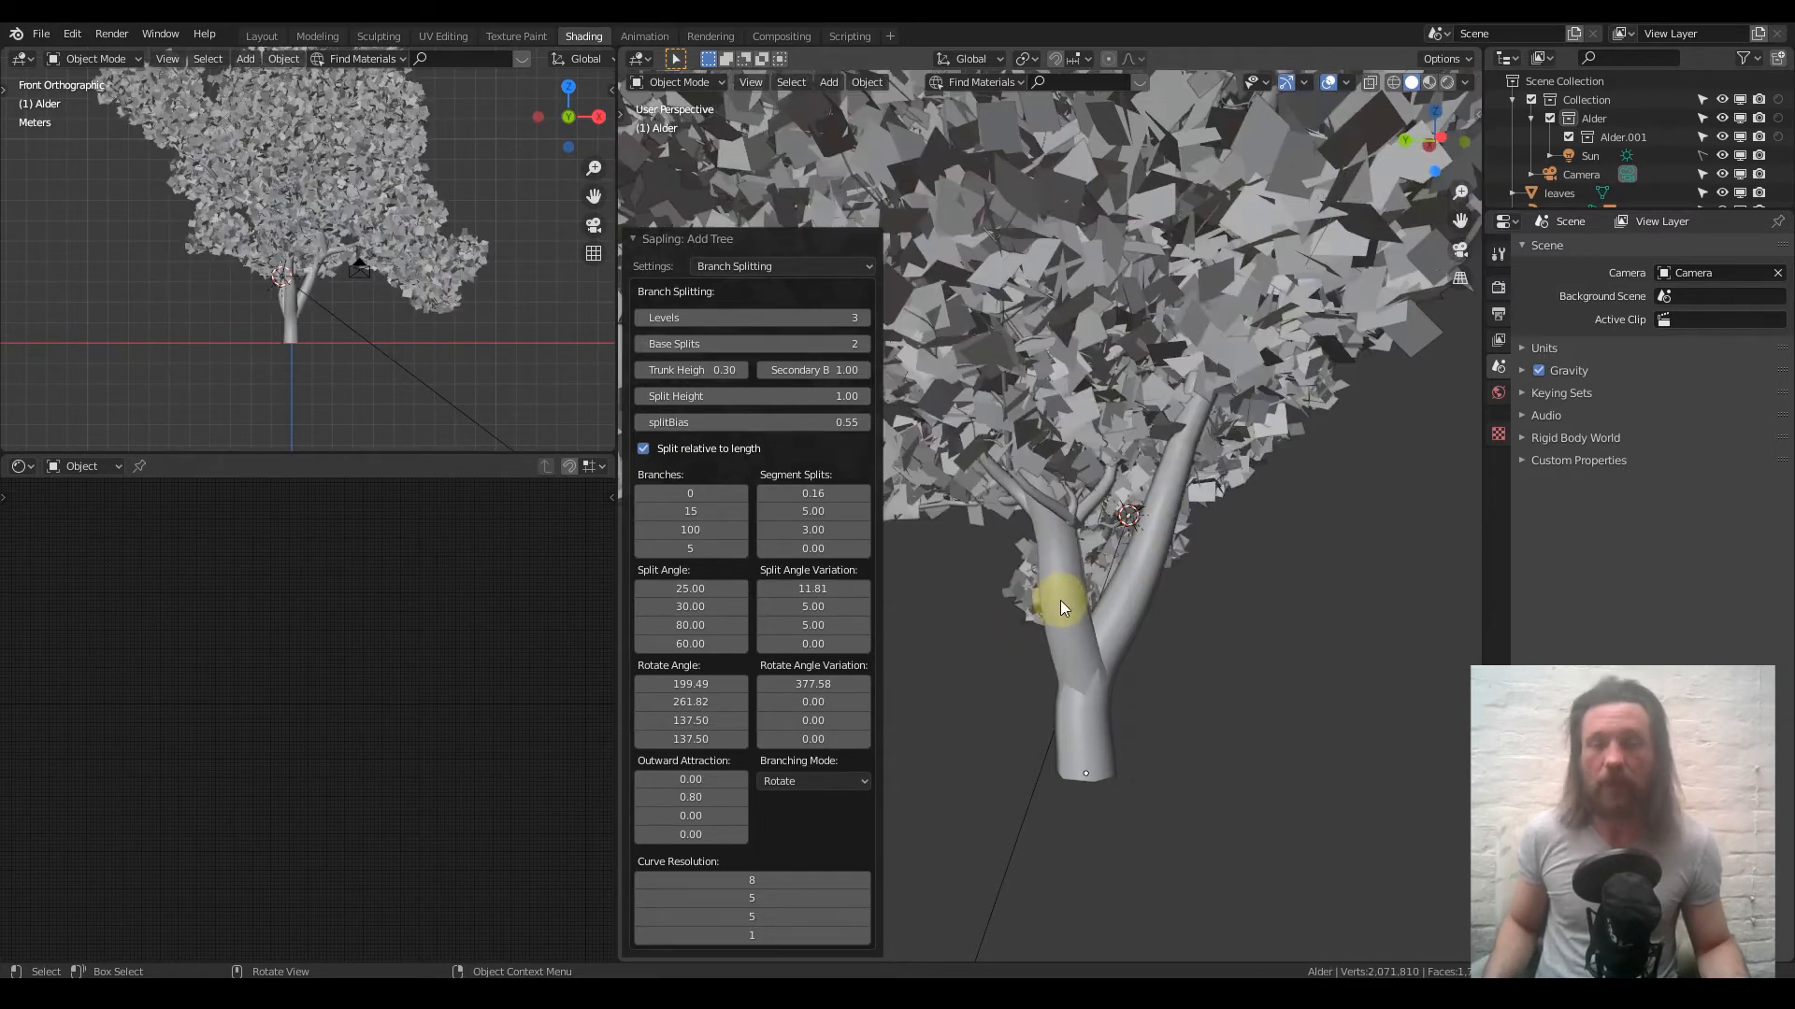
Examine the new tree's trunk forks and crown from several sides and distances
middle_click_drag(1101, 563, 1230, 647)
scroll(983, 581, "down", 4)
middle_click_drag(1174, 575, 1073, 573)
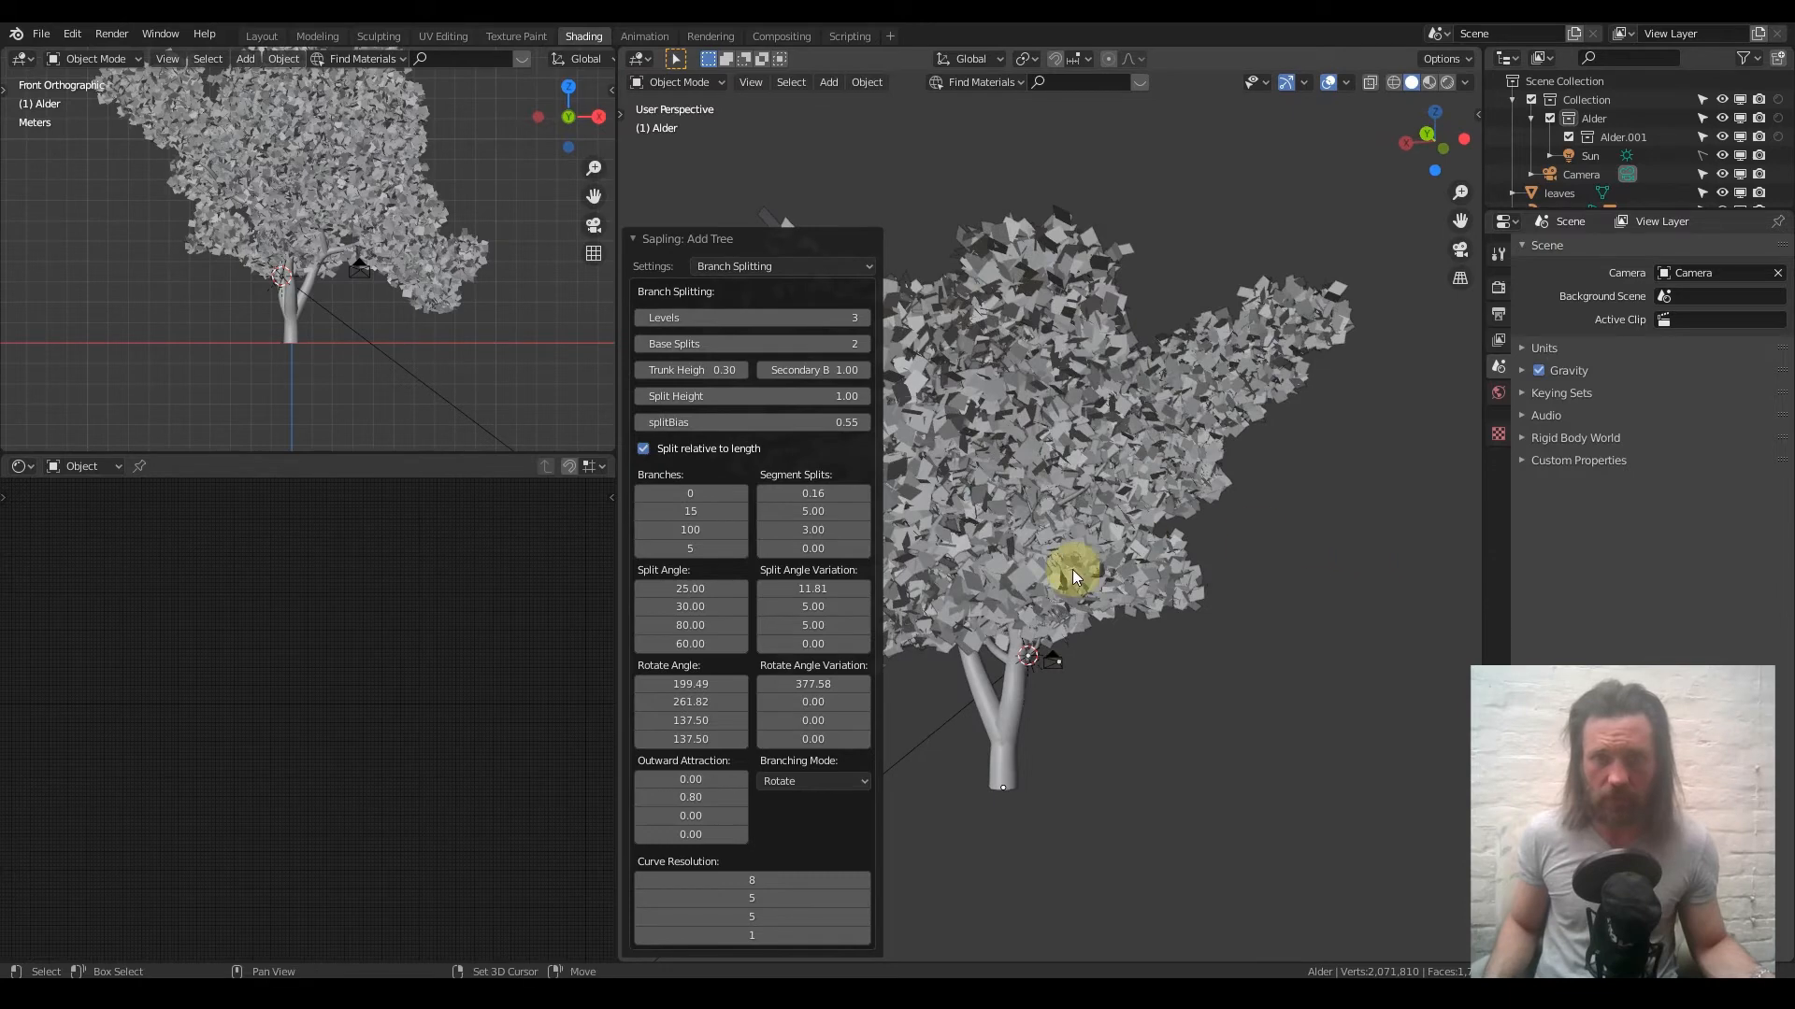
scroll(1167, 508, "up", 3)
middle_click_drag(1166, 510, 1096, 542)
scroll(1136, 539, "up", 4)
scroll(1088, 497, "down", 3)
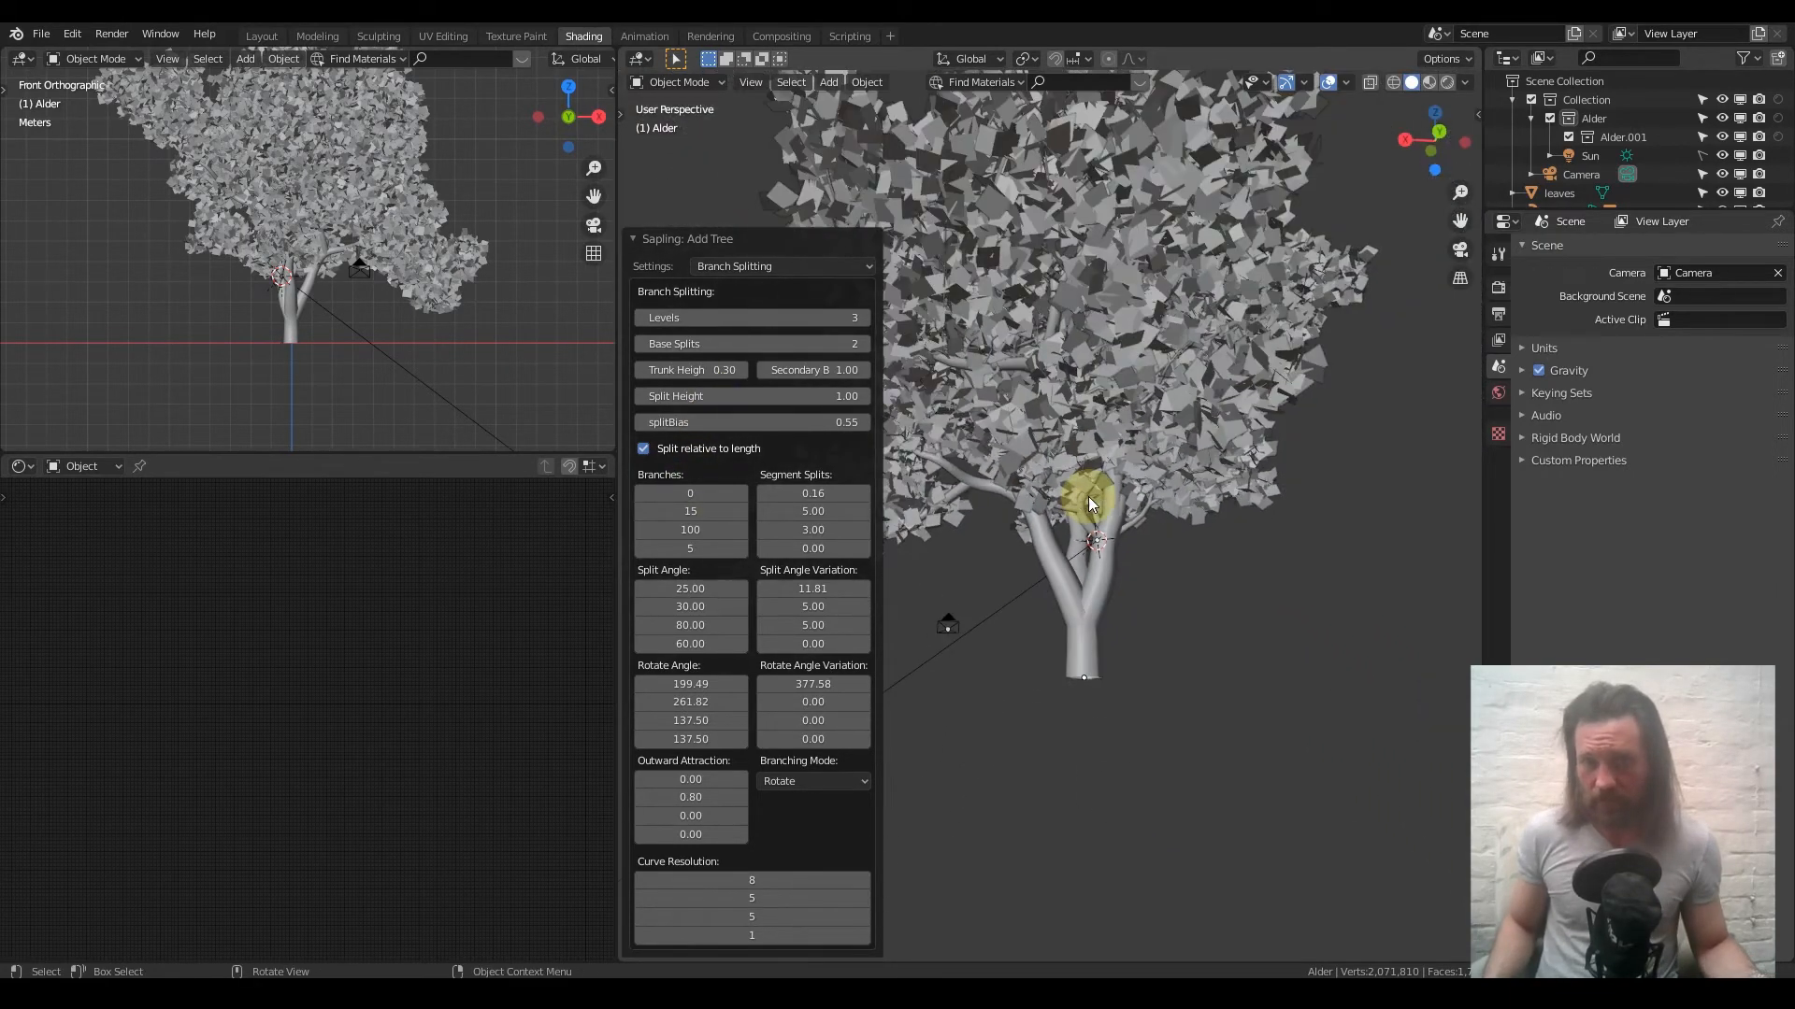
middle_click_drag(1114, 465, 1113, 564)
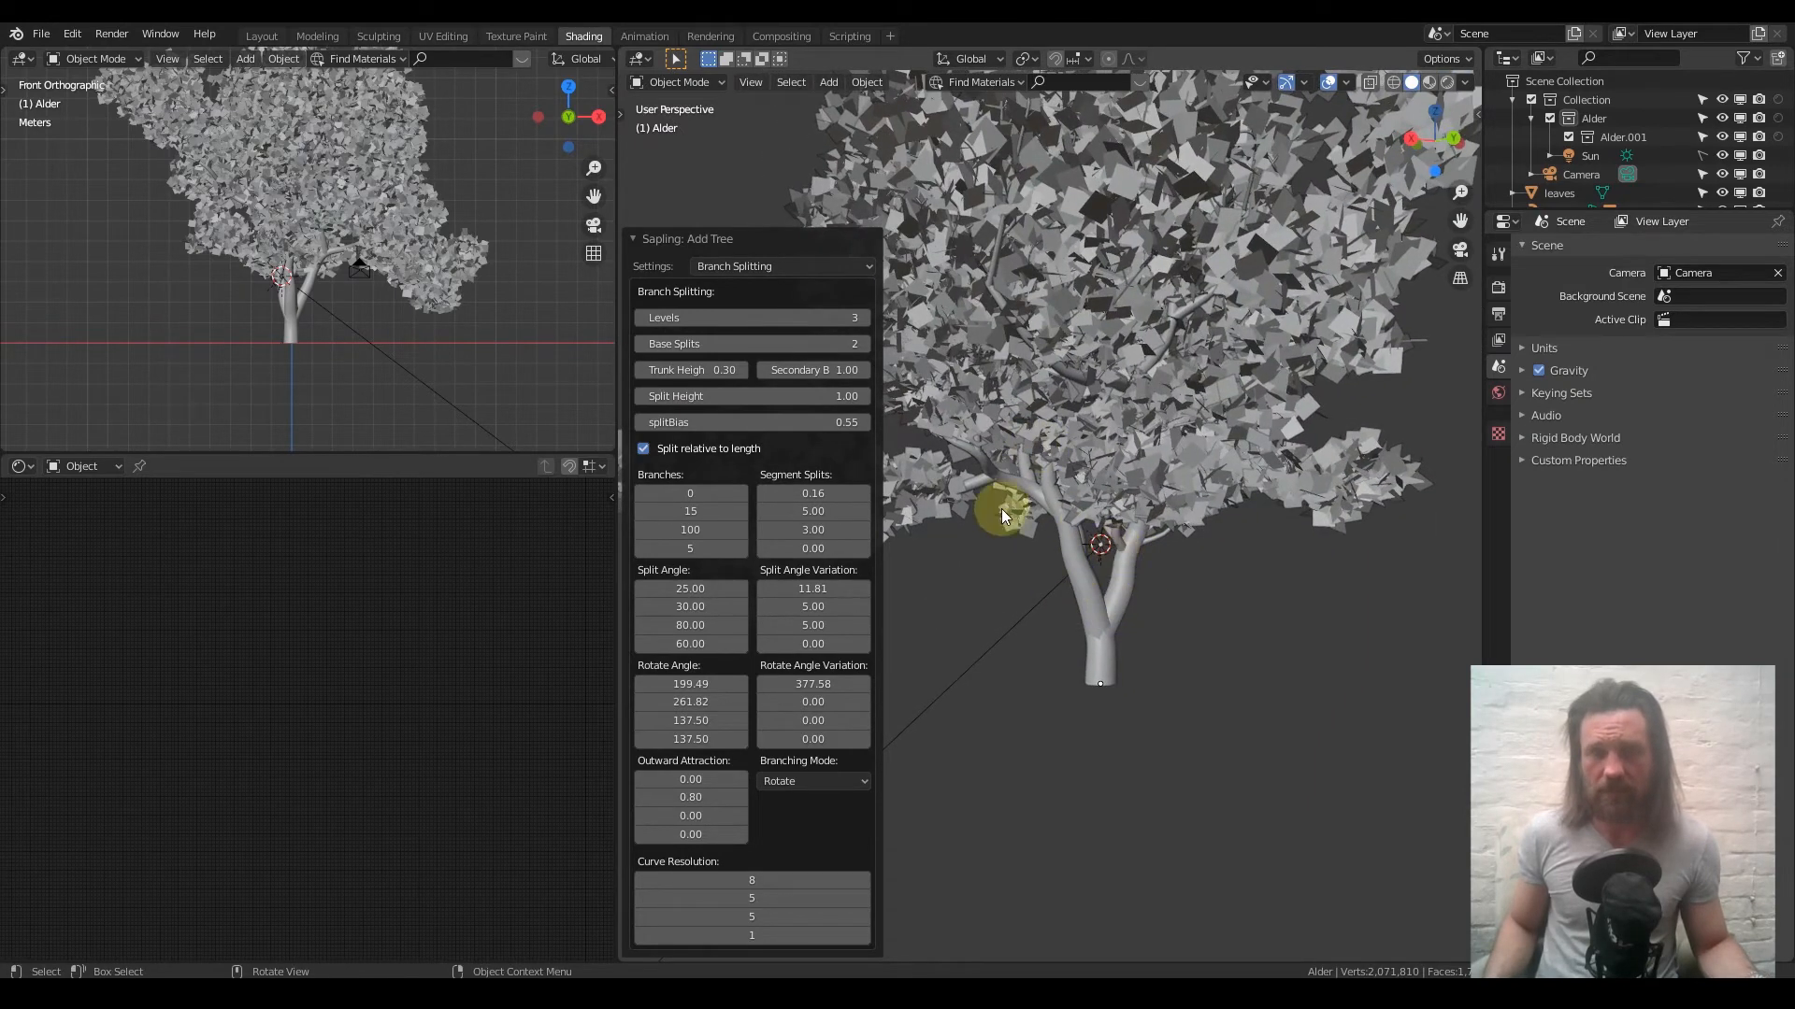
middle_click_drag(1074, 462, 1175, 620)
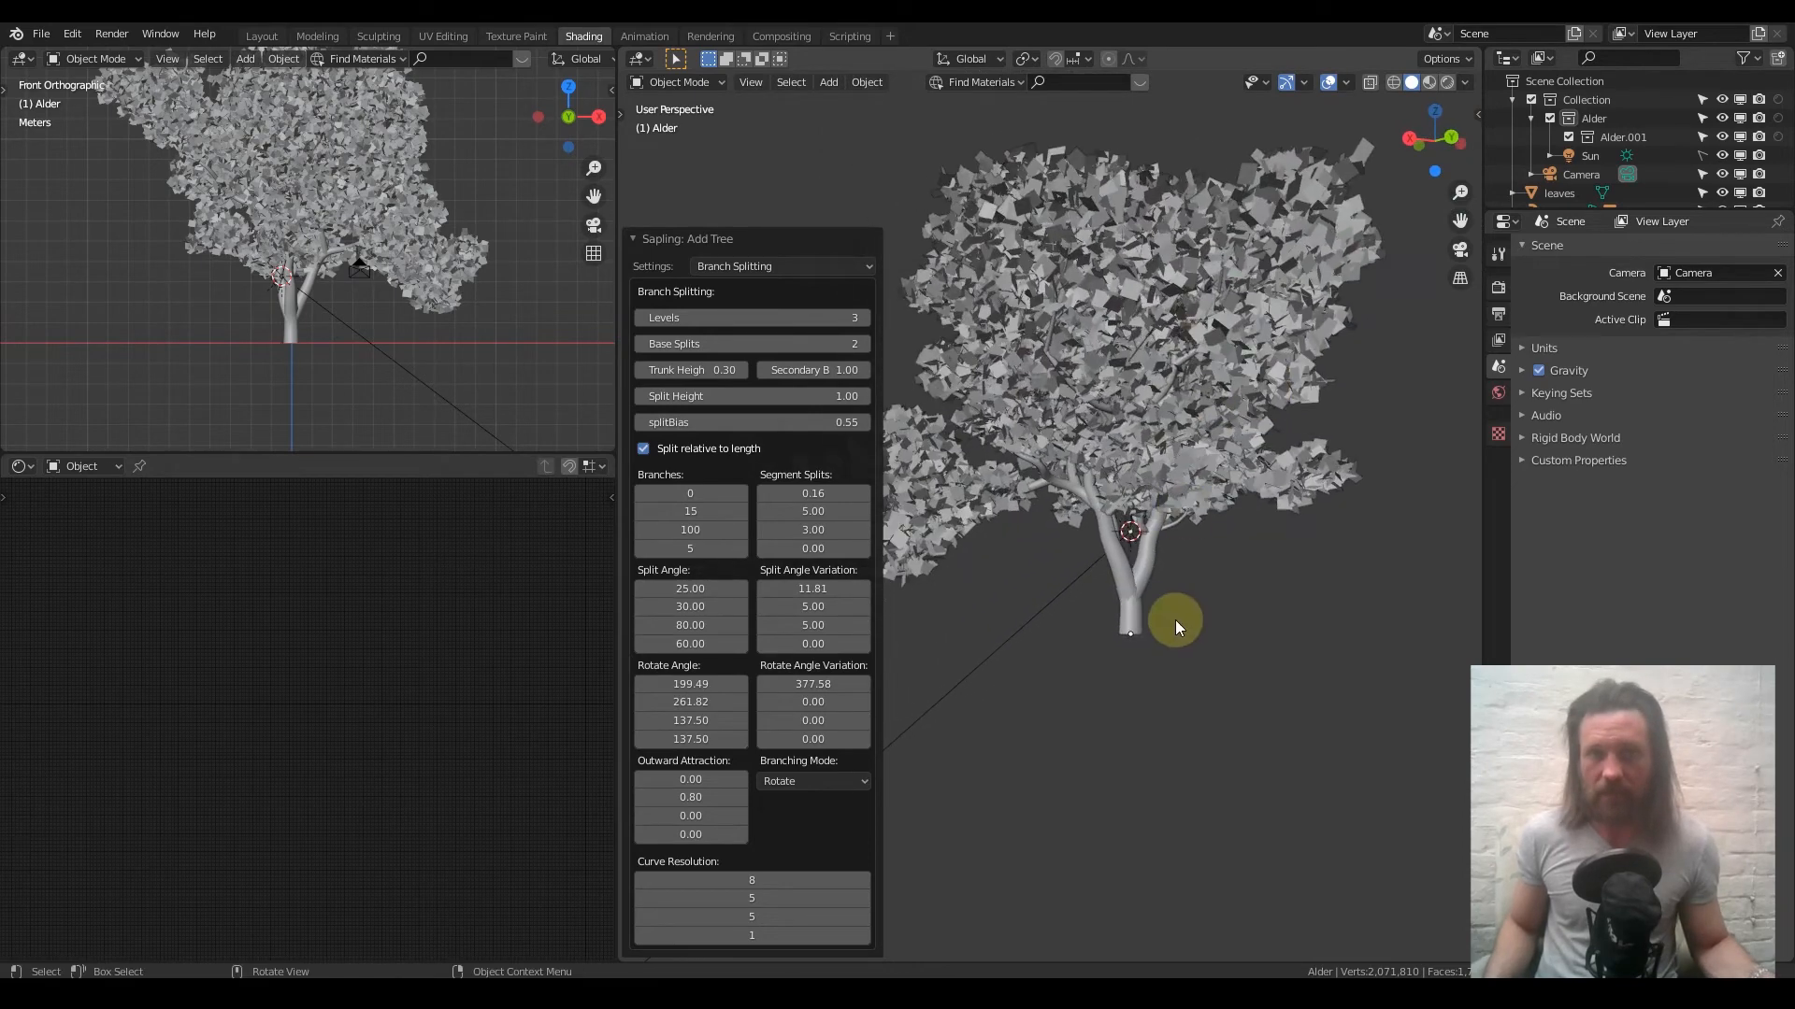
scroll(1168, 626, "up", 6)
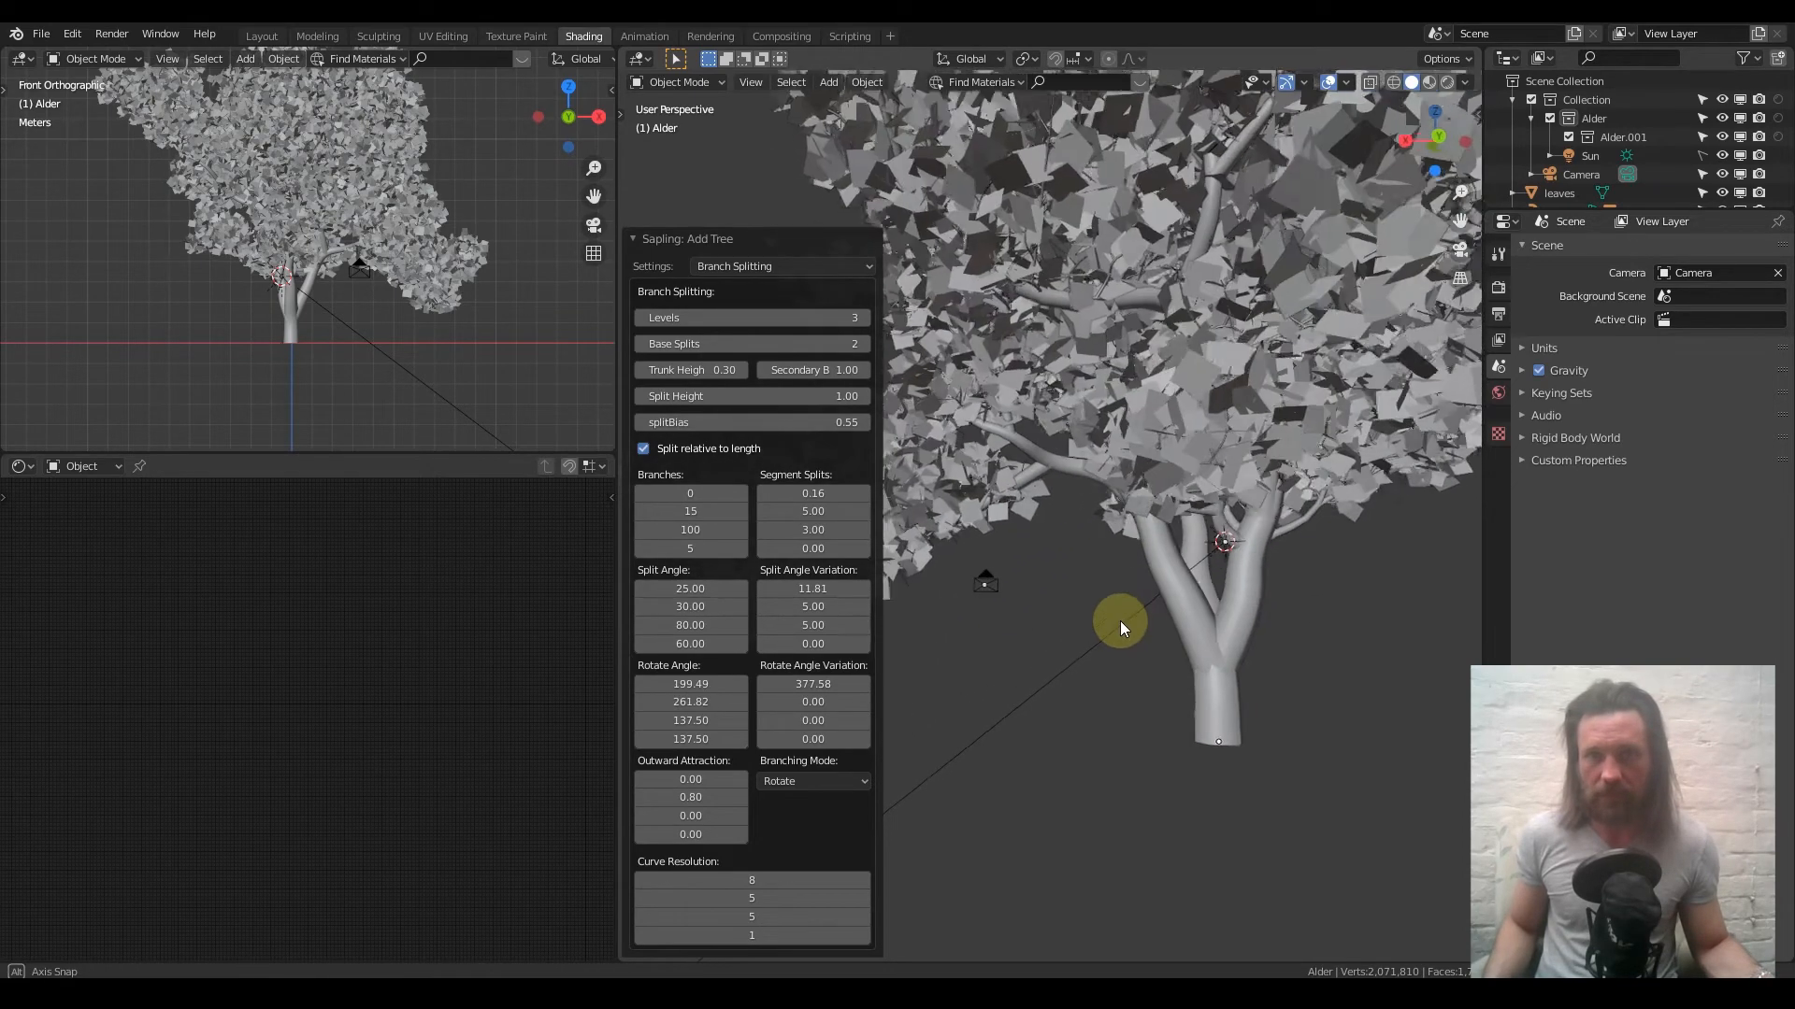
In the tree curve's Edit Mode, bend both outer trunk forks outward with proportional editing, the right one about -0.53 m in X and -0.33 m in Z
left_click(1249, 615)
scroll(1250, 643, "up", 4)
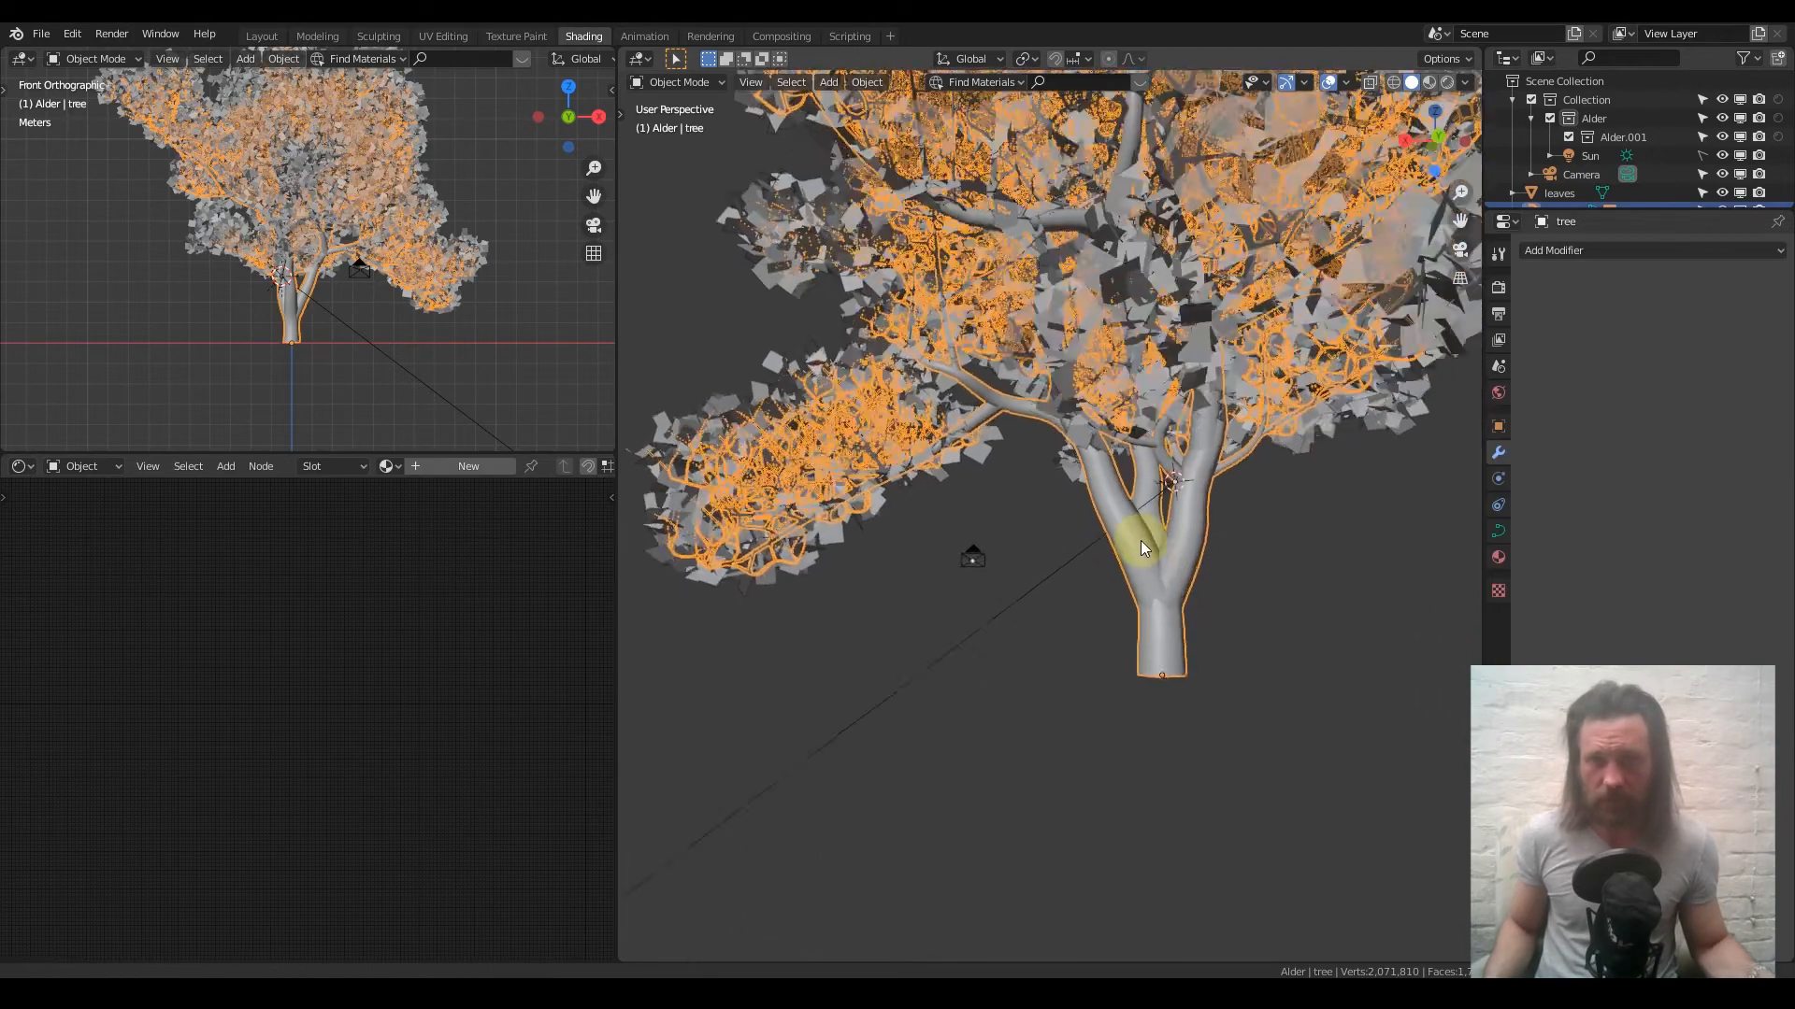
key("Tab")
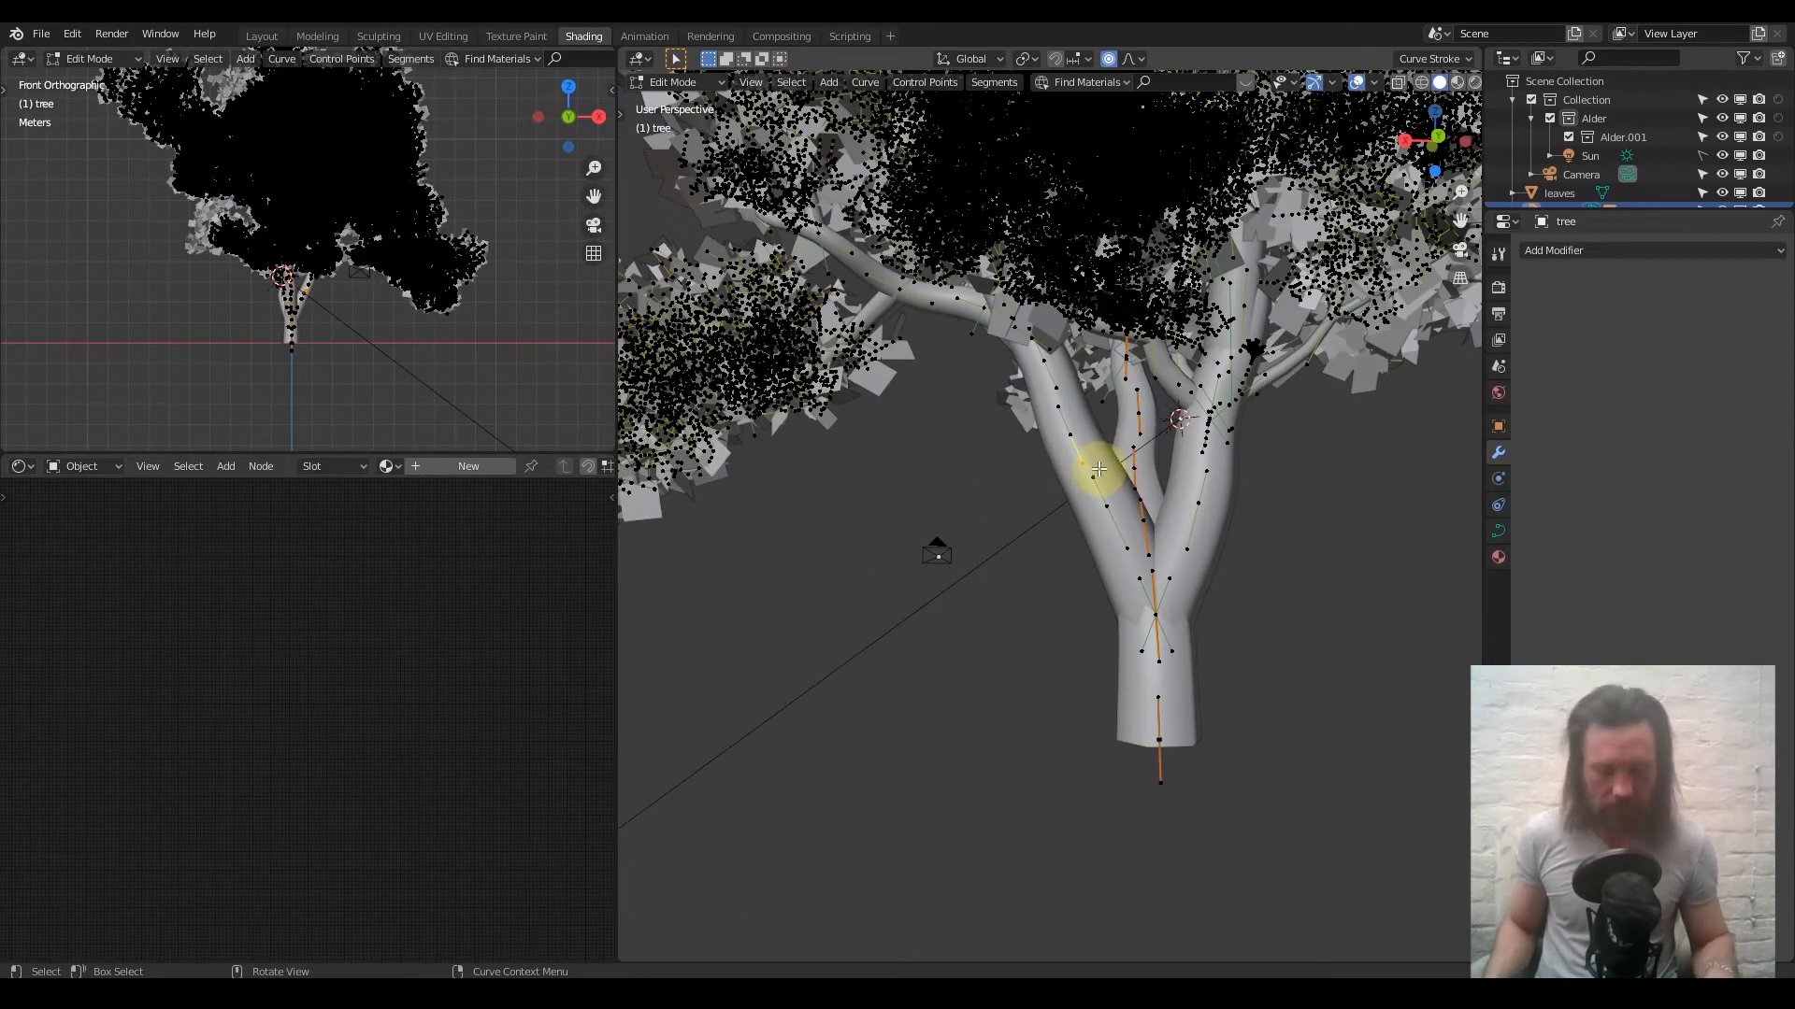
key("g")
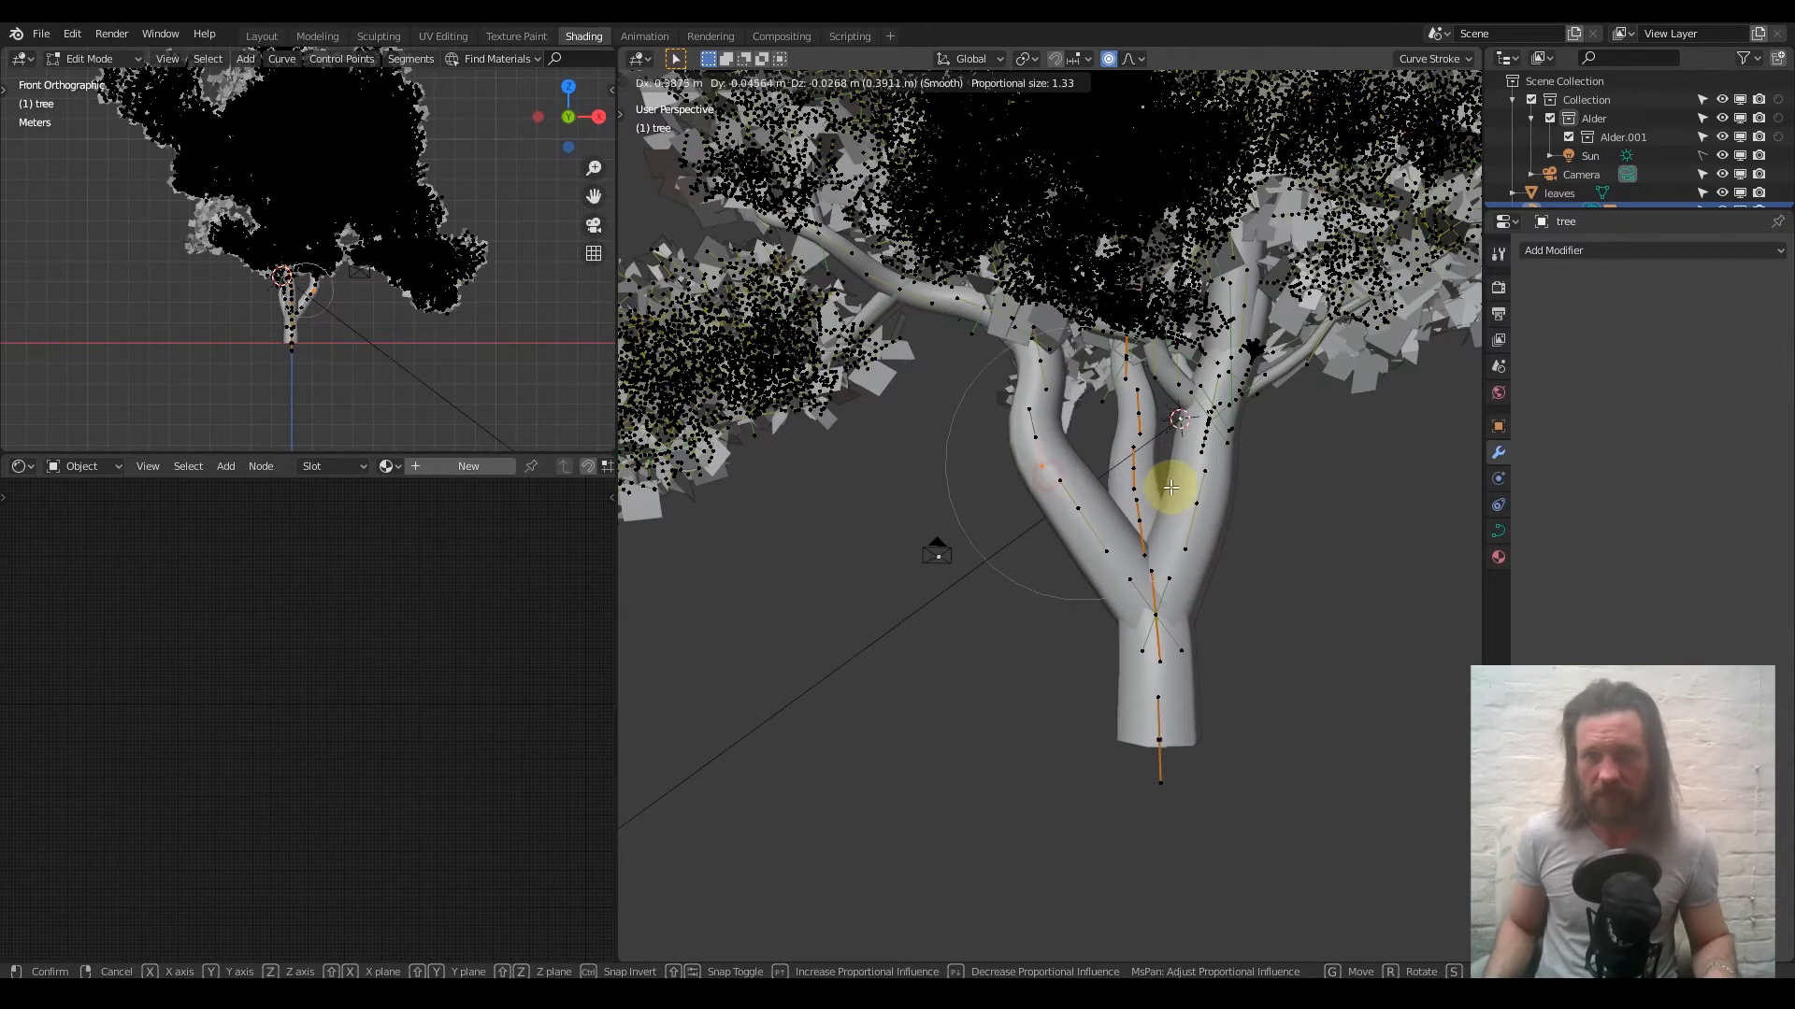
left_click(1195, 501)
key("g")
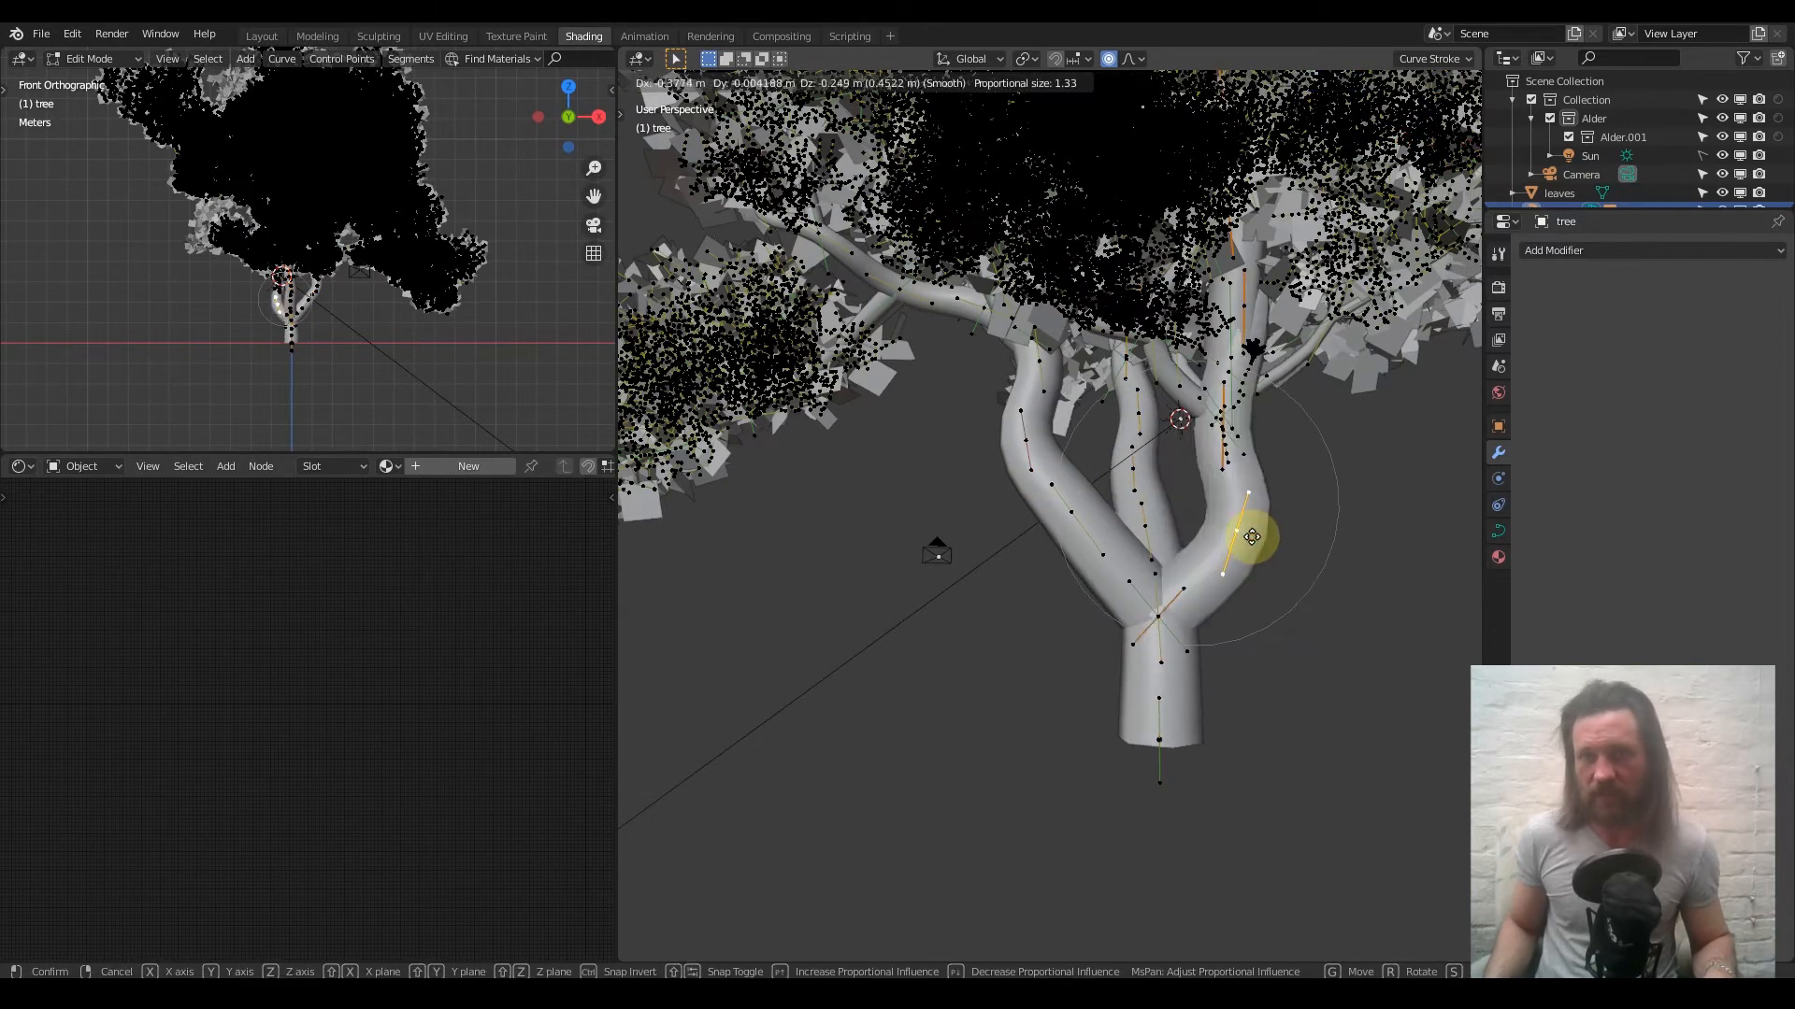
left_click(1134, 525)
scroll(1128, 530, "down", 4)
scroll(1128, 530, "down", 1)
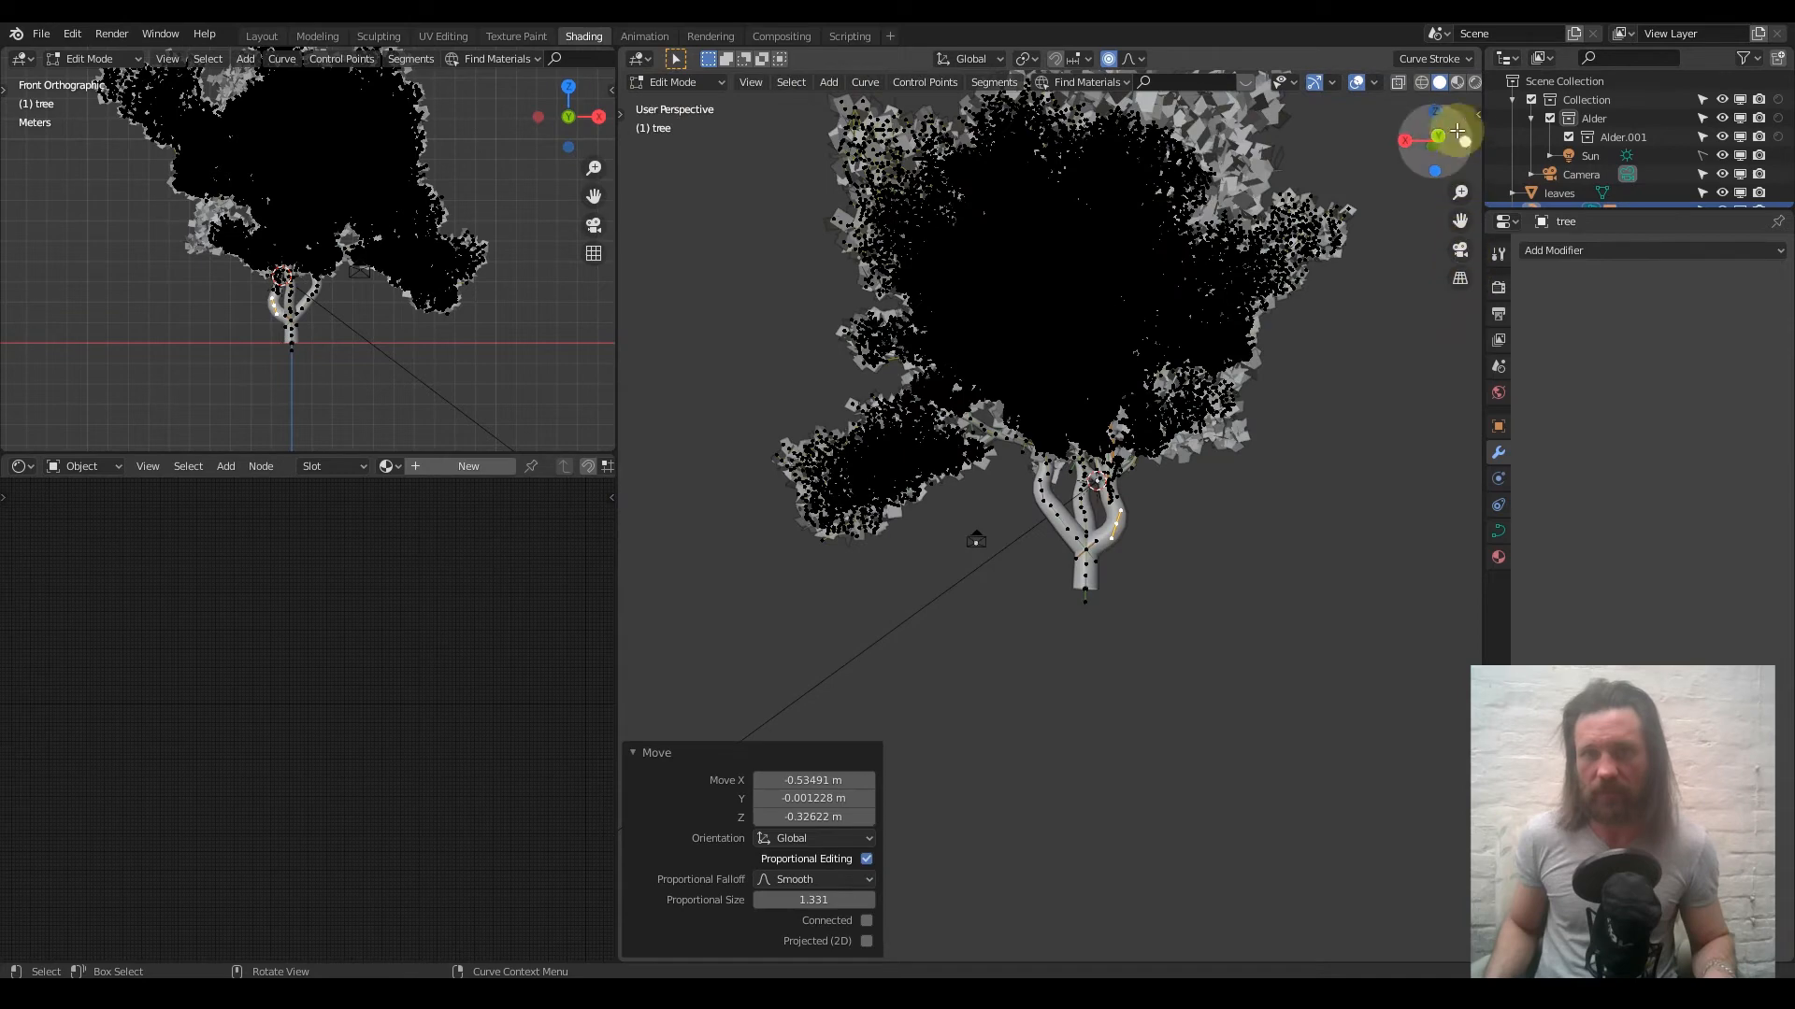
Try moving the trunk's base point about -0.25 m in X and -0.21 m in Z and scaling it up
scroll(873, 381, "up", 3)
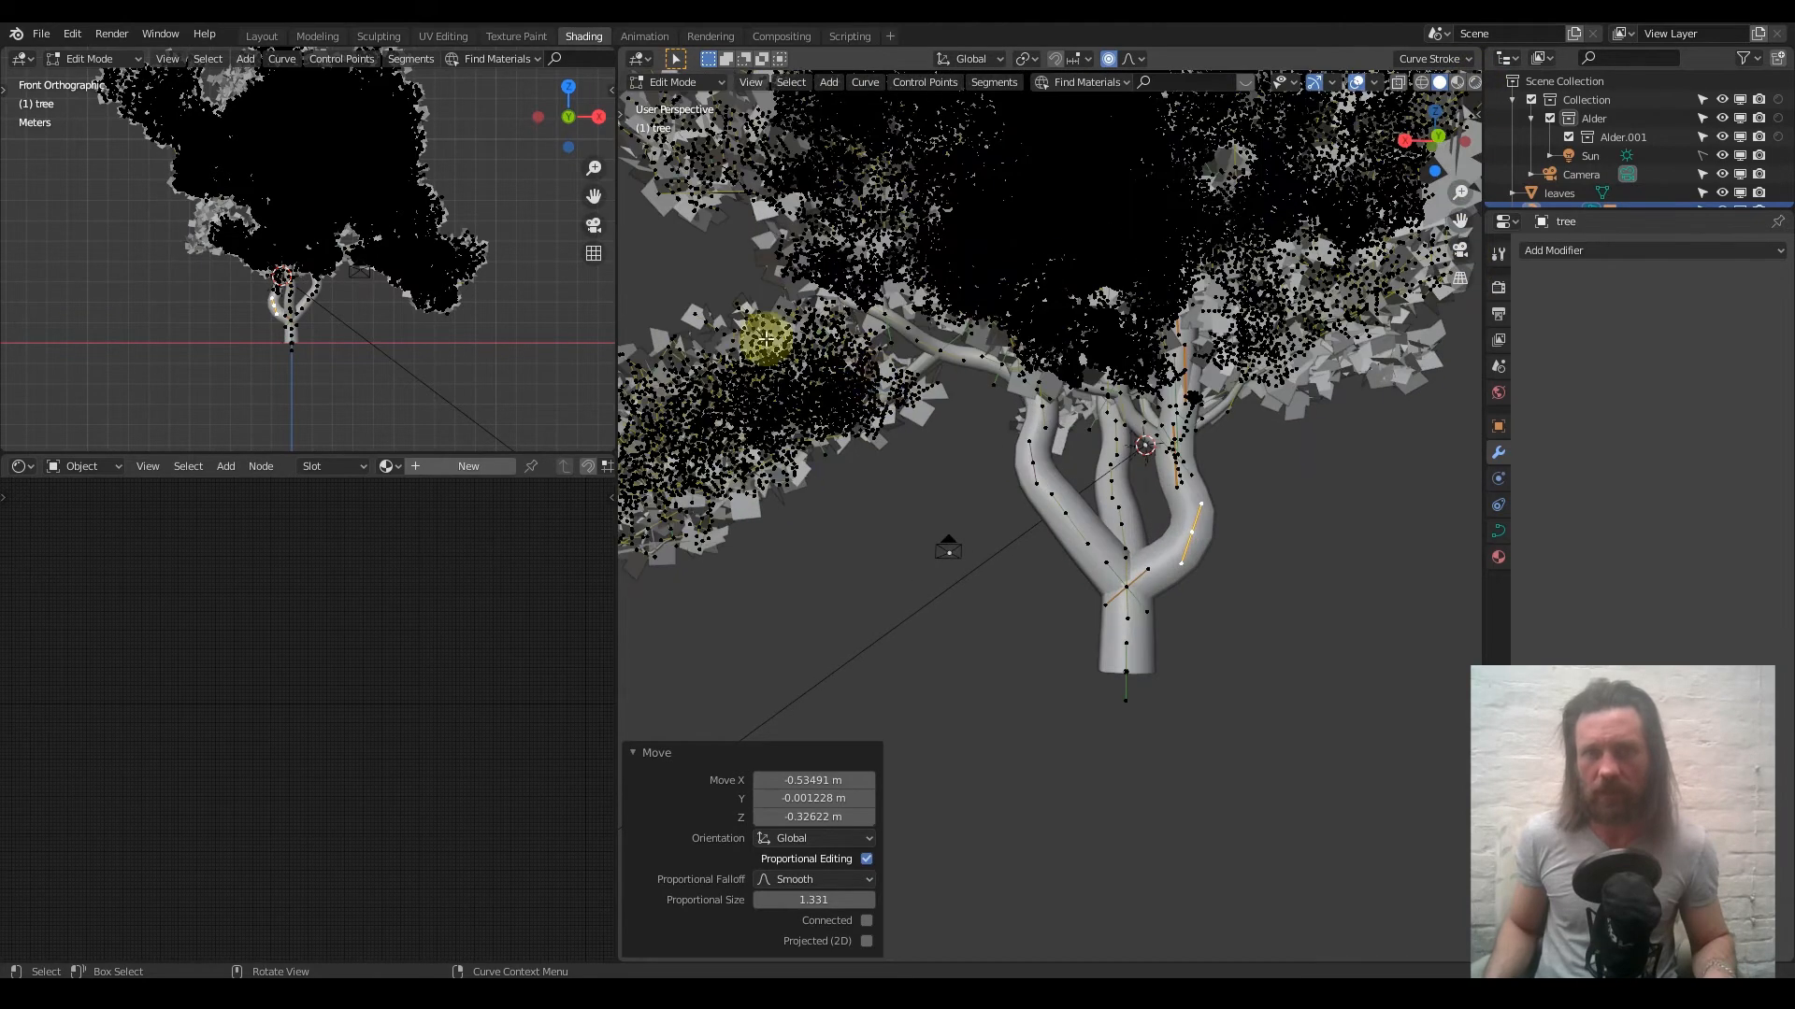
scroll(981, 468, "up", 3)
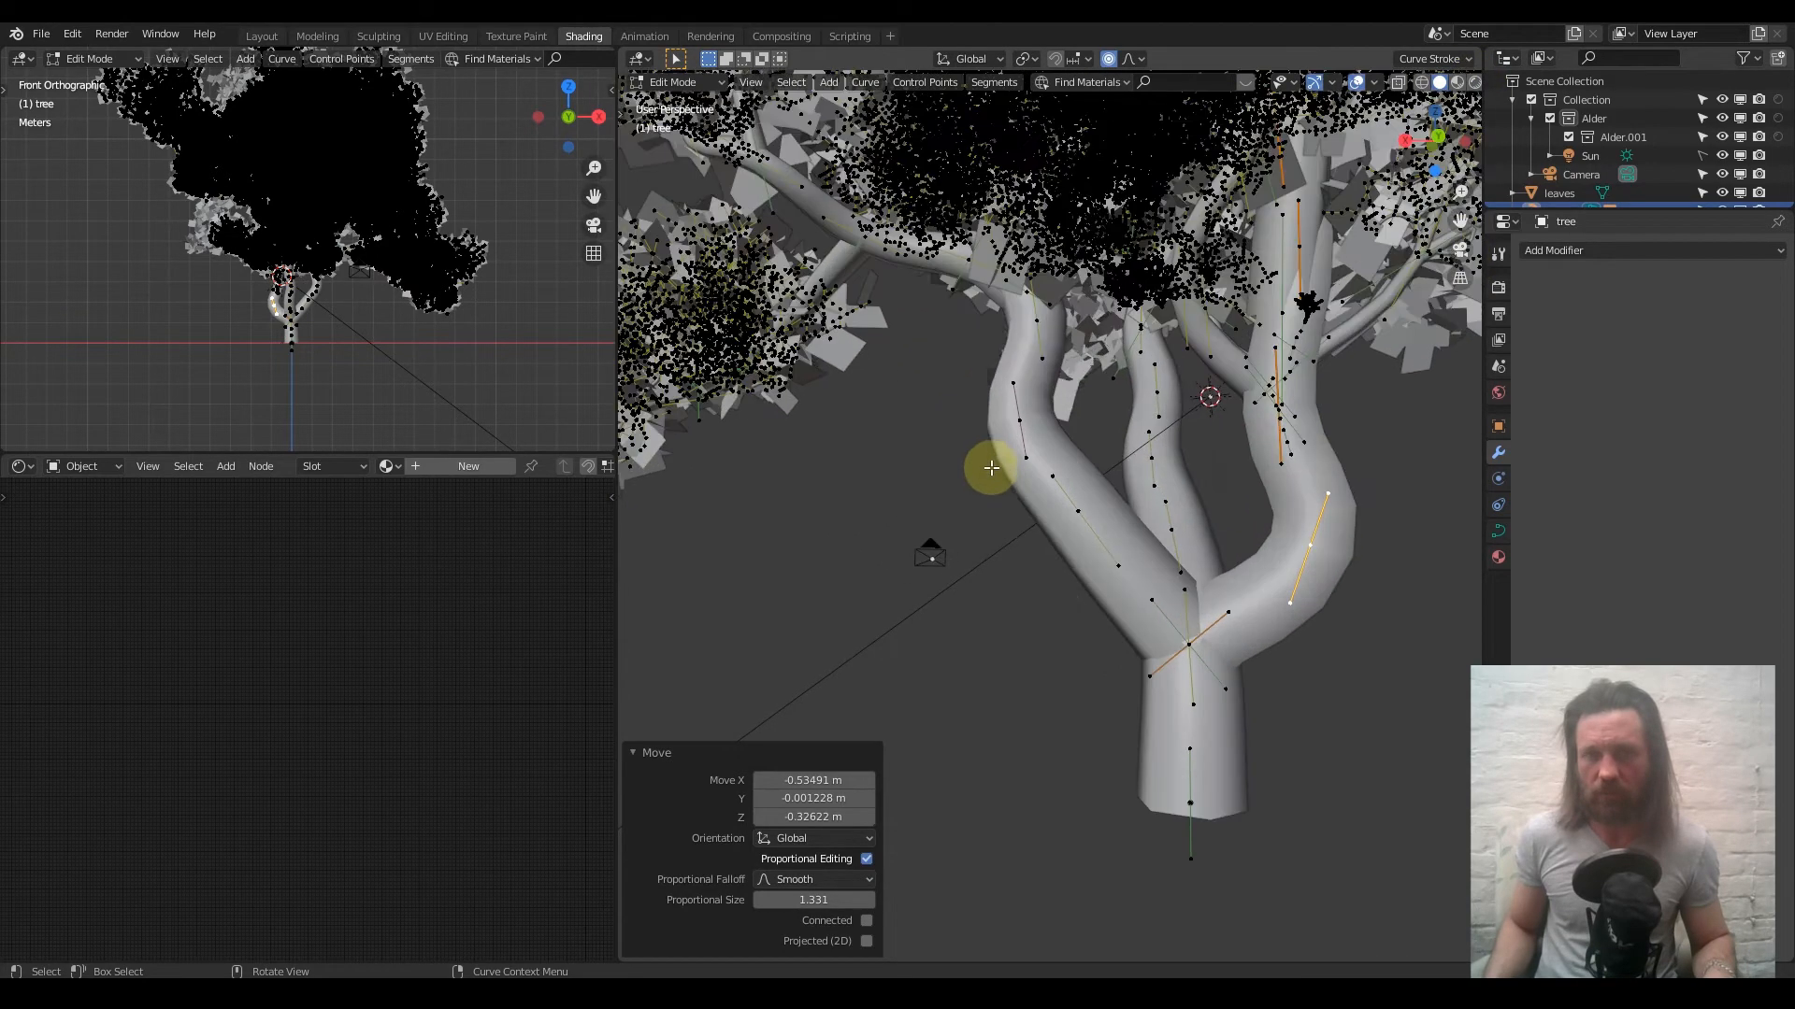
left_click(1209, 809)
key("g")
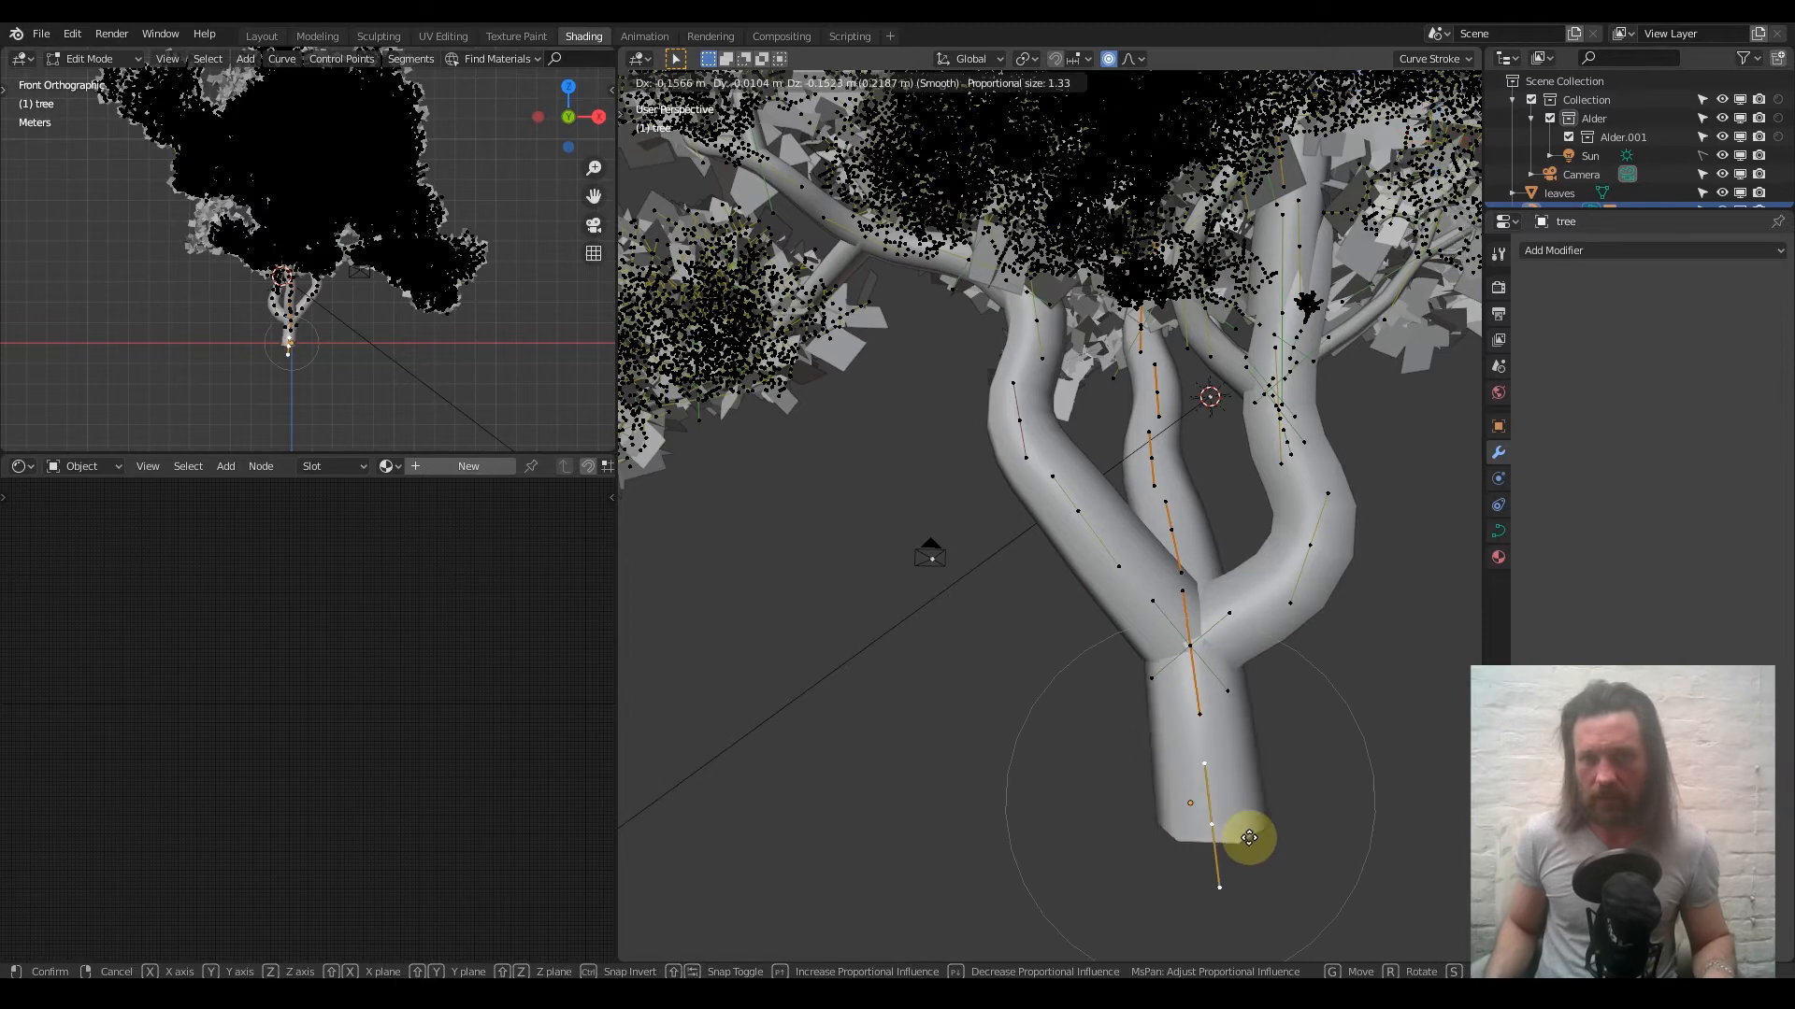
left_click(1248, 835)
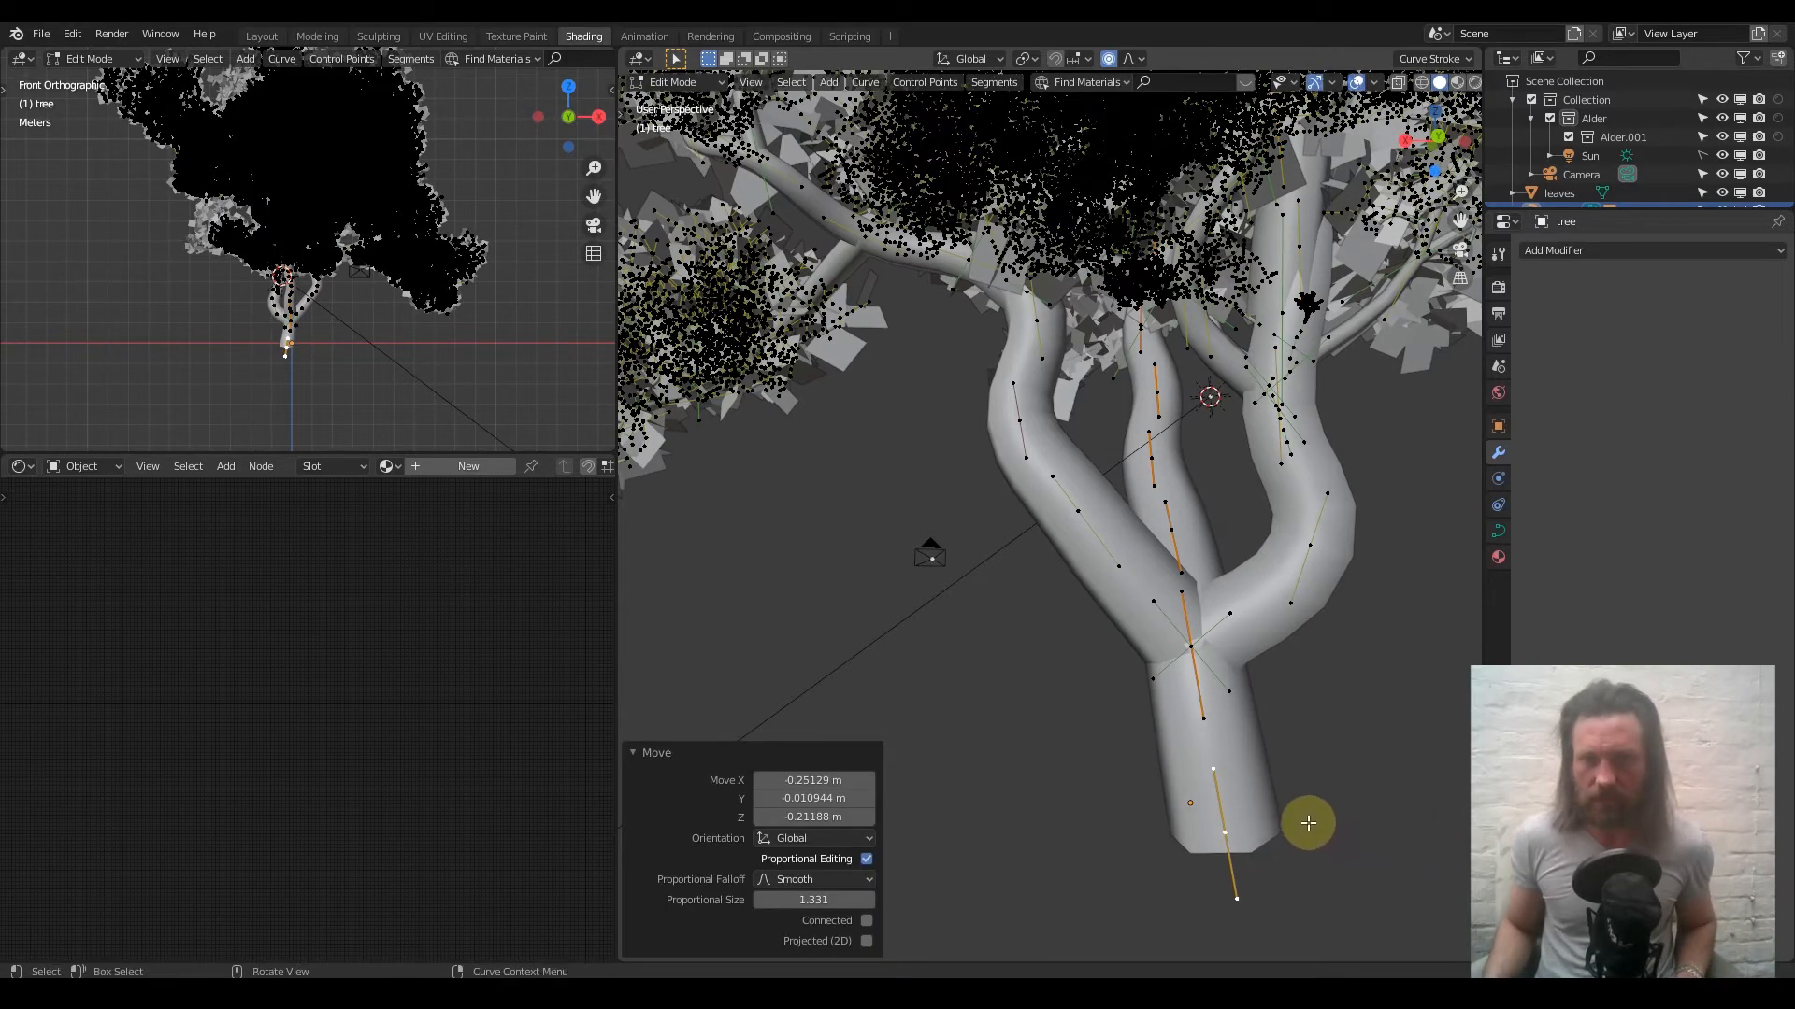
key("s")
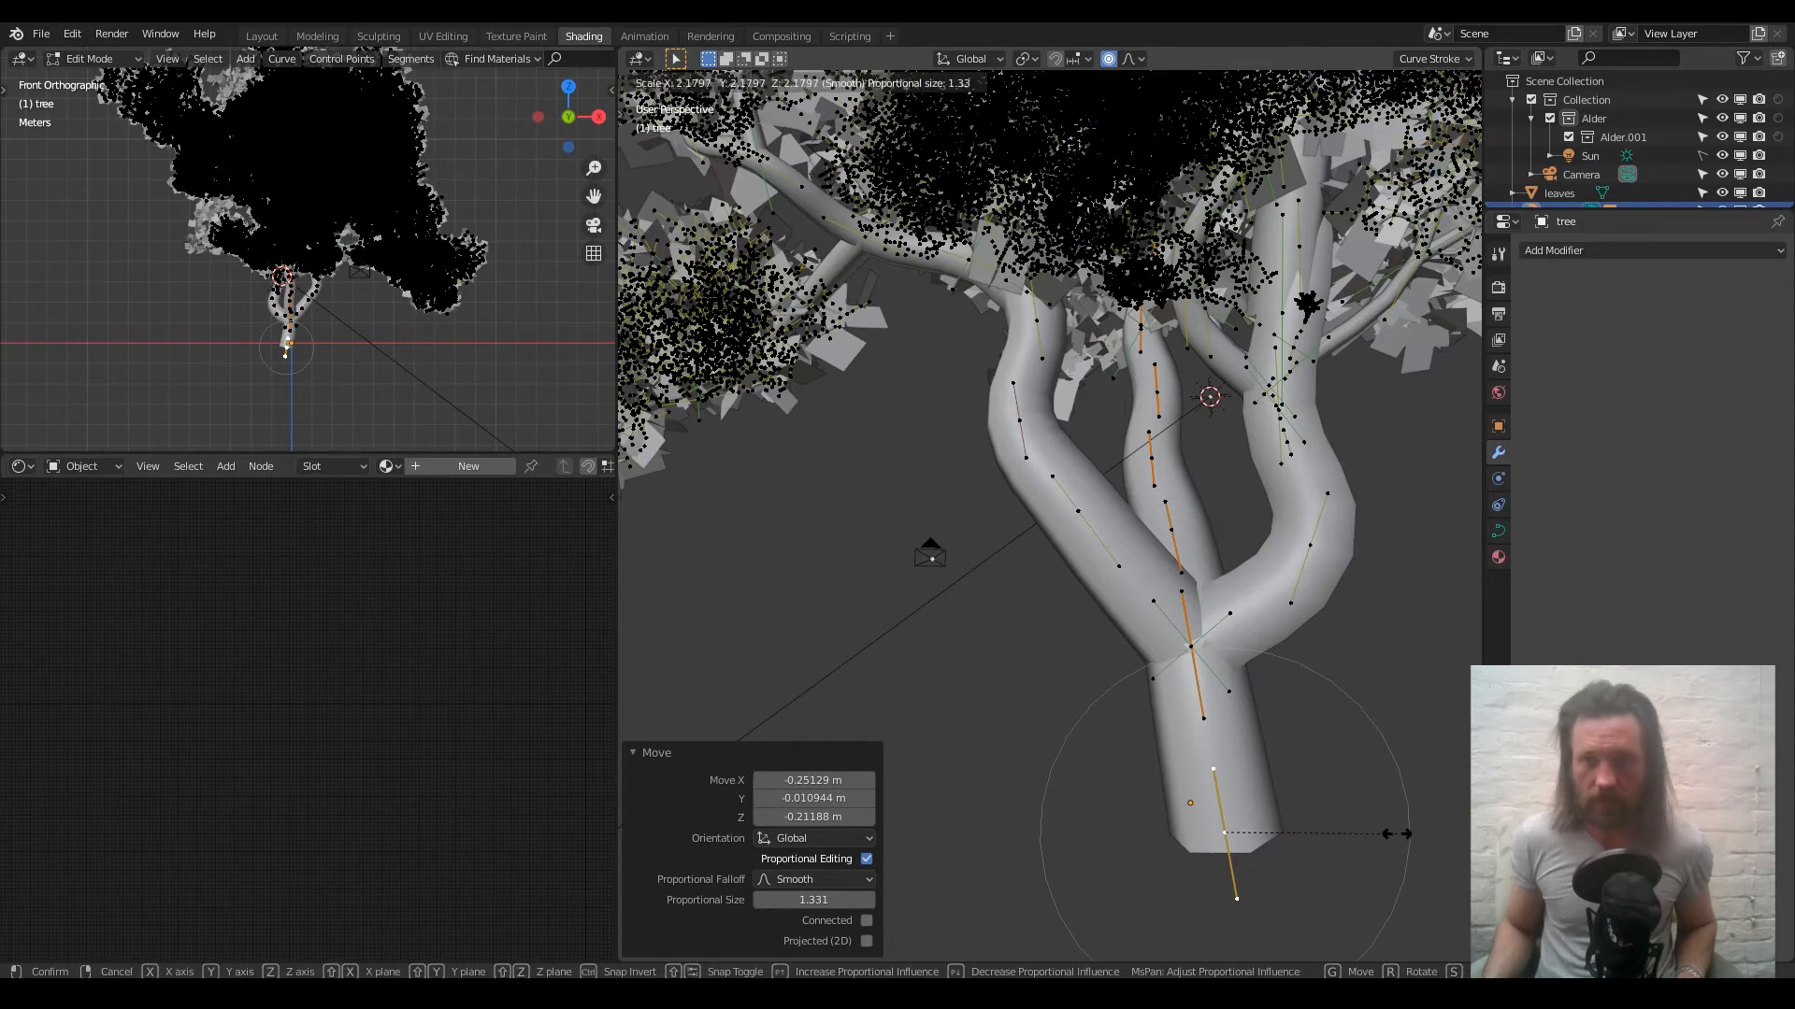
key("Escape")
scroll(1094, 613, "down", 4)
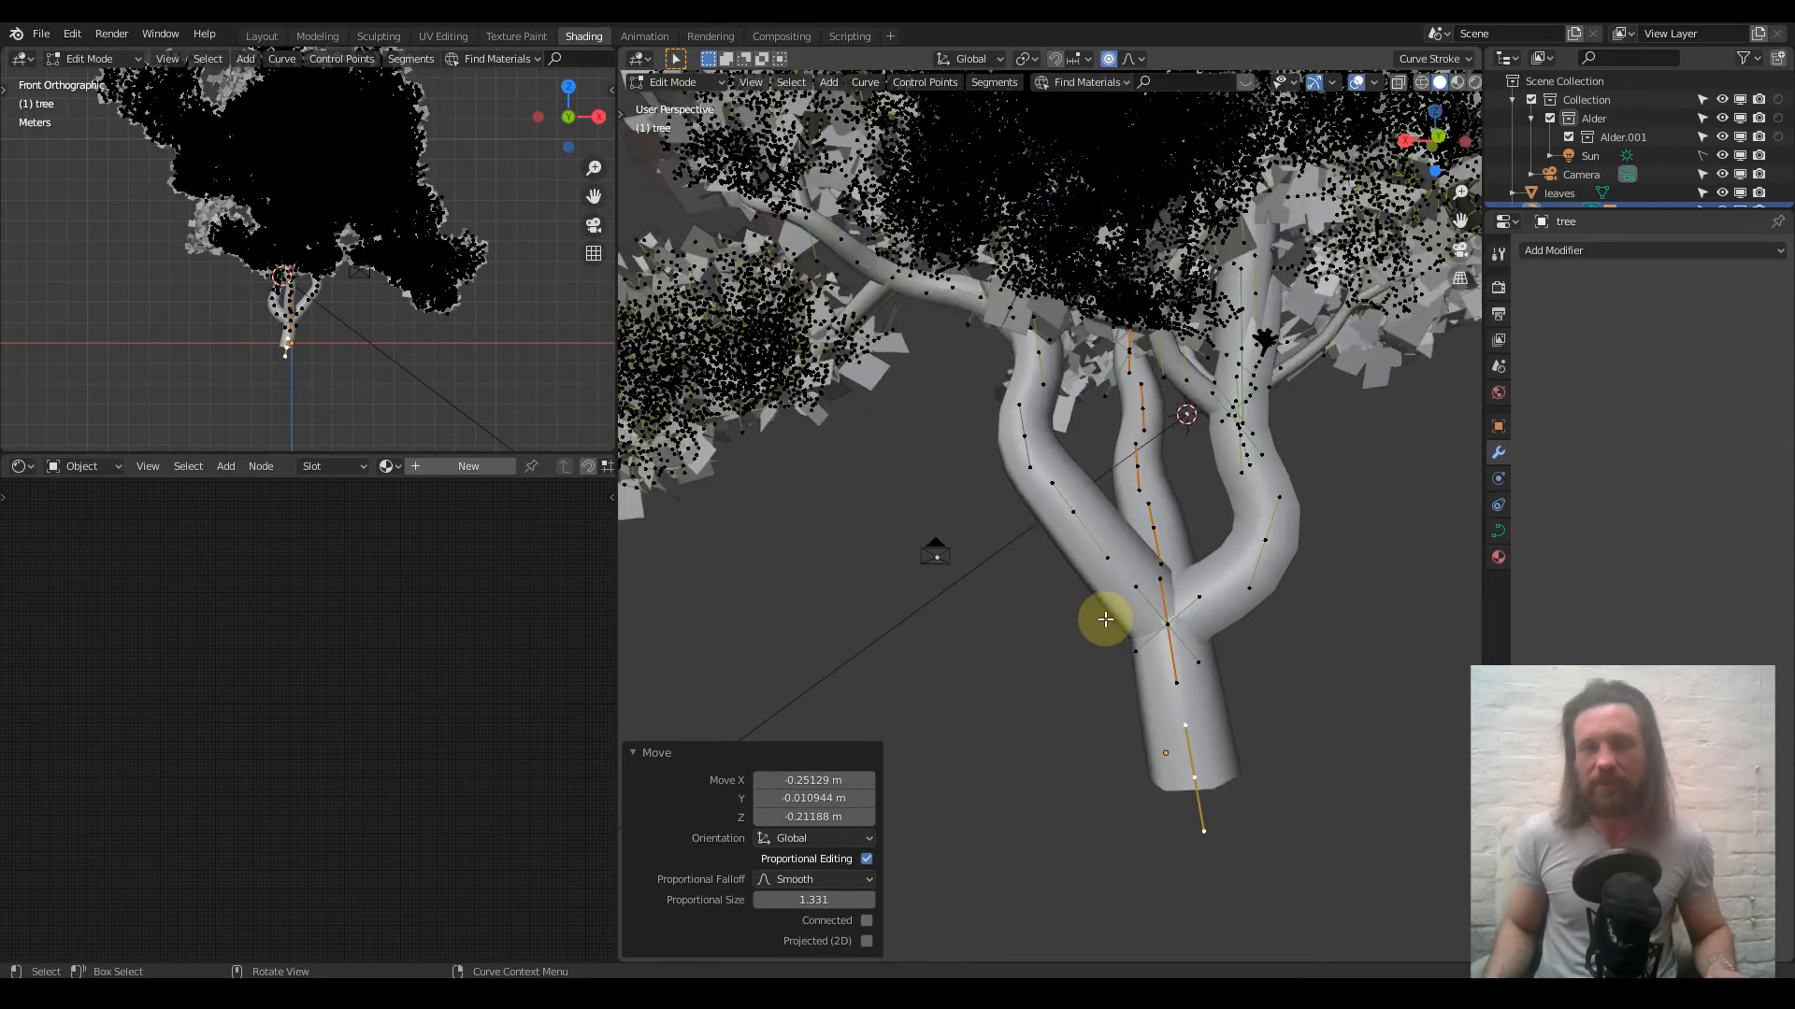
key("ctrl+z")
Return to Object Mode and convert the tree curve to a mesh
mouse_move(1182, 521)
middle_mouse_down()
mouse_move(1001, 521)
mouse_move(1169, 533)
middle_mouse_up()
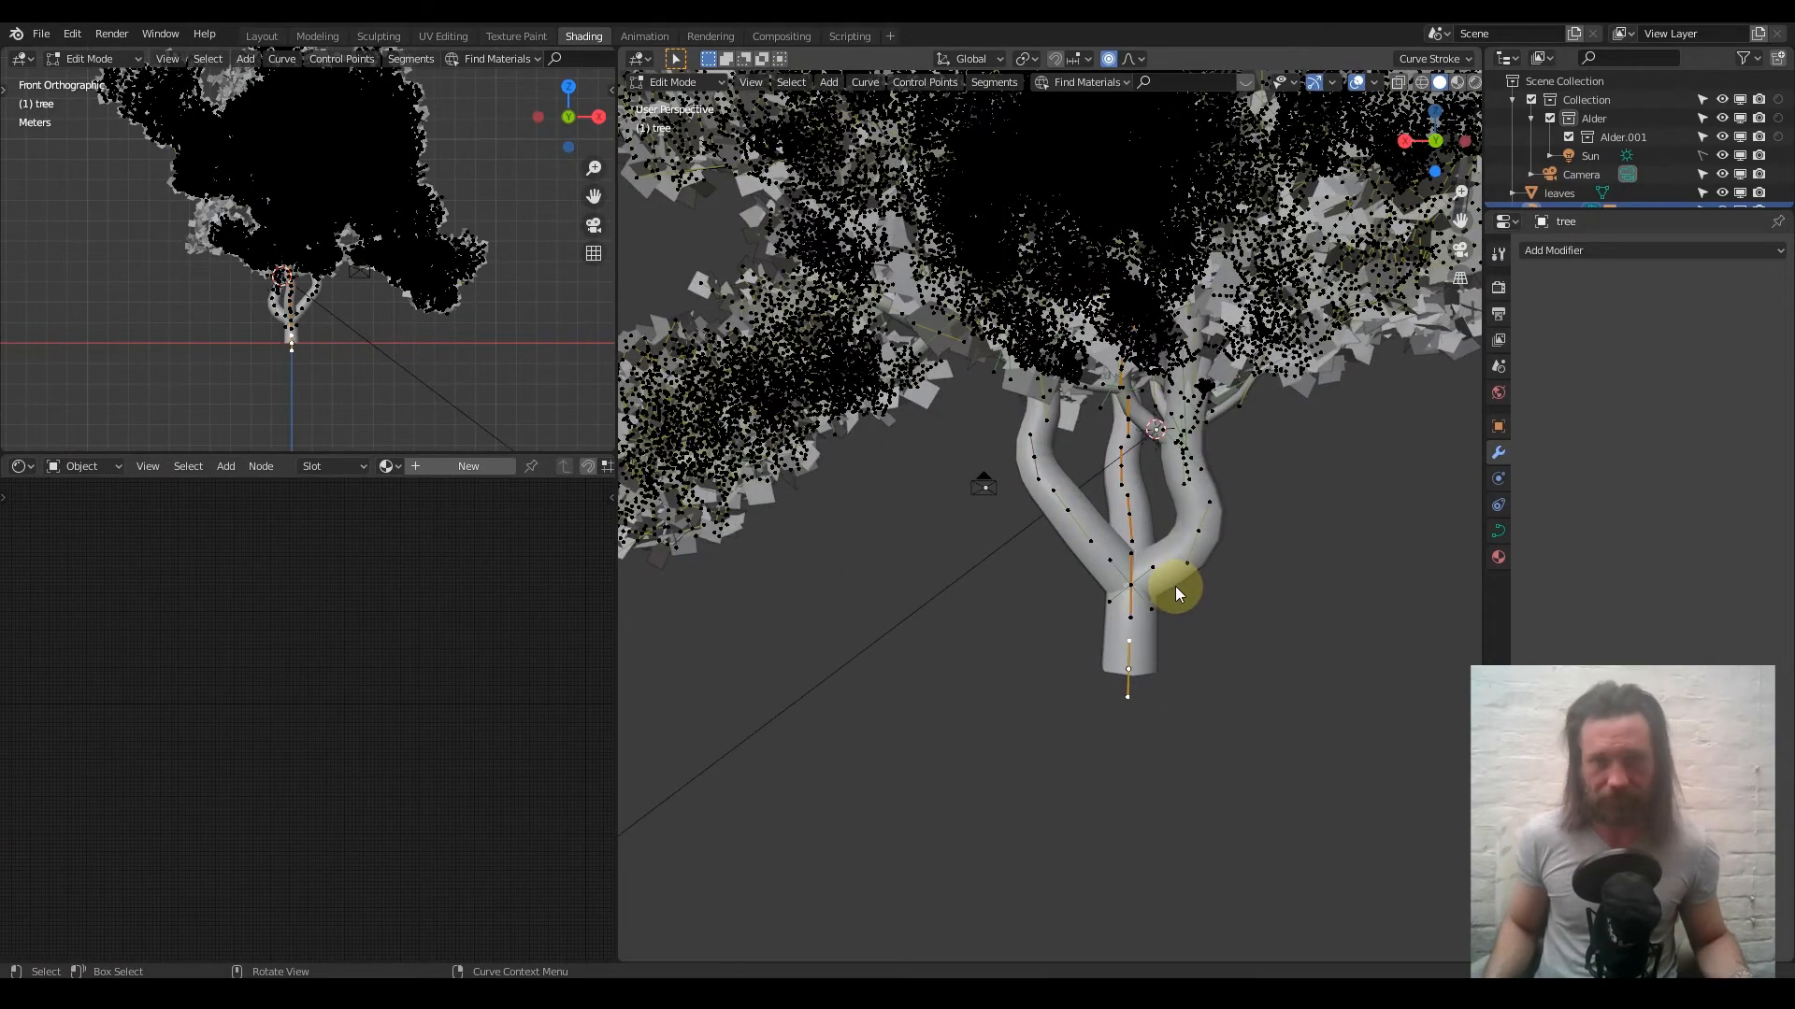
key("Tab")
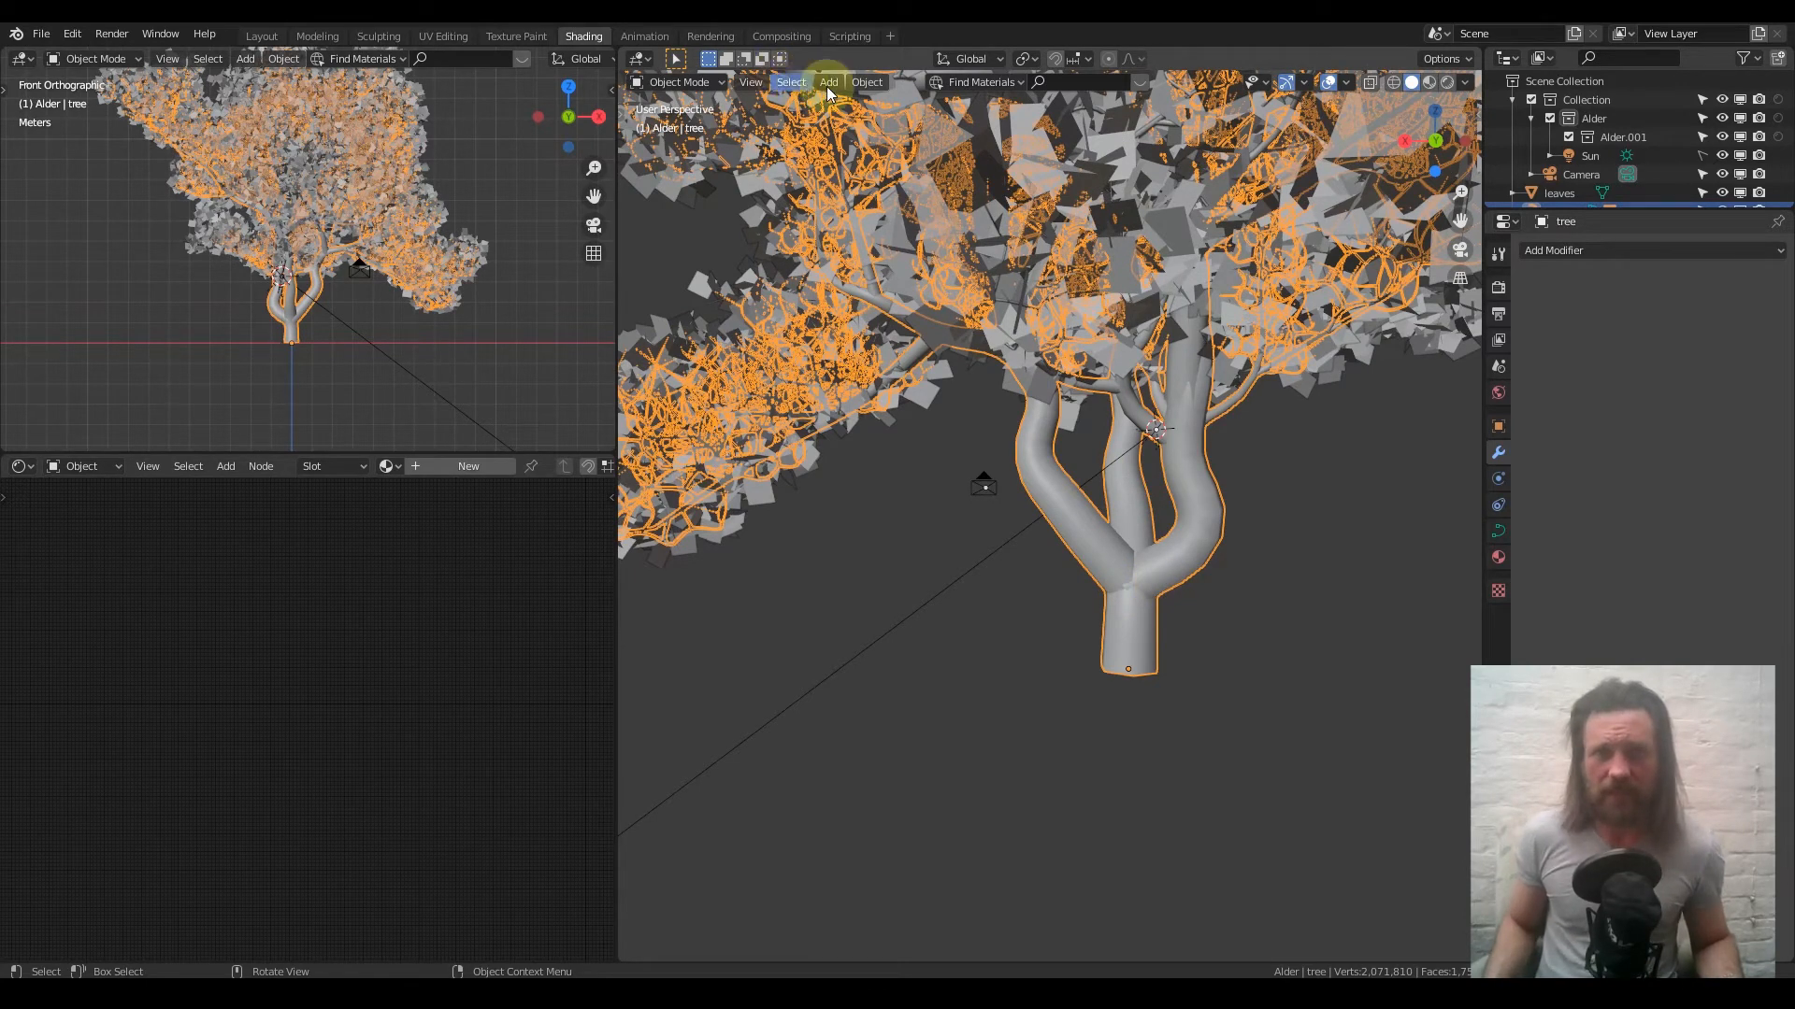
left_click(869, 84)
mouse_move(974, 582)
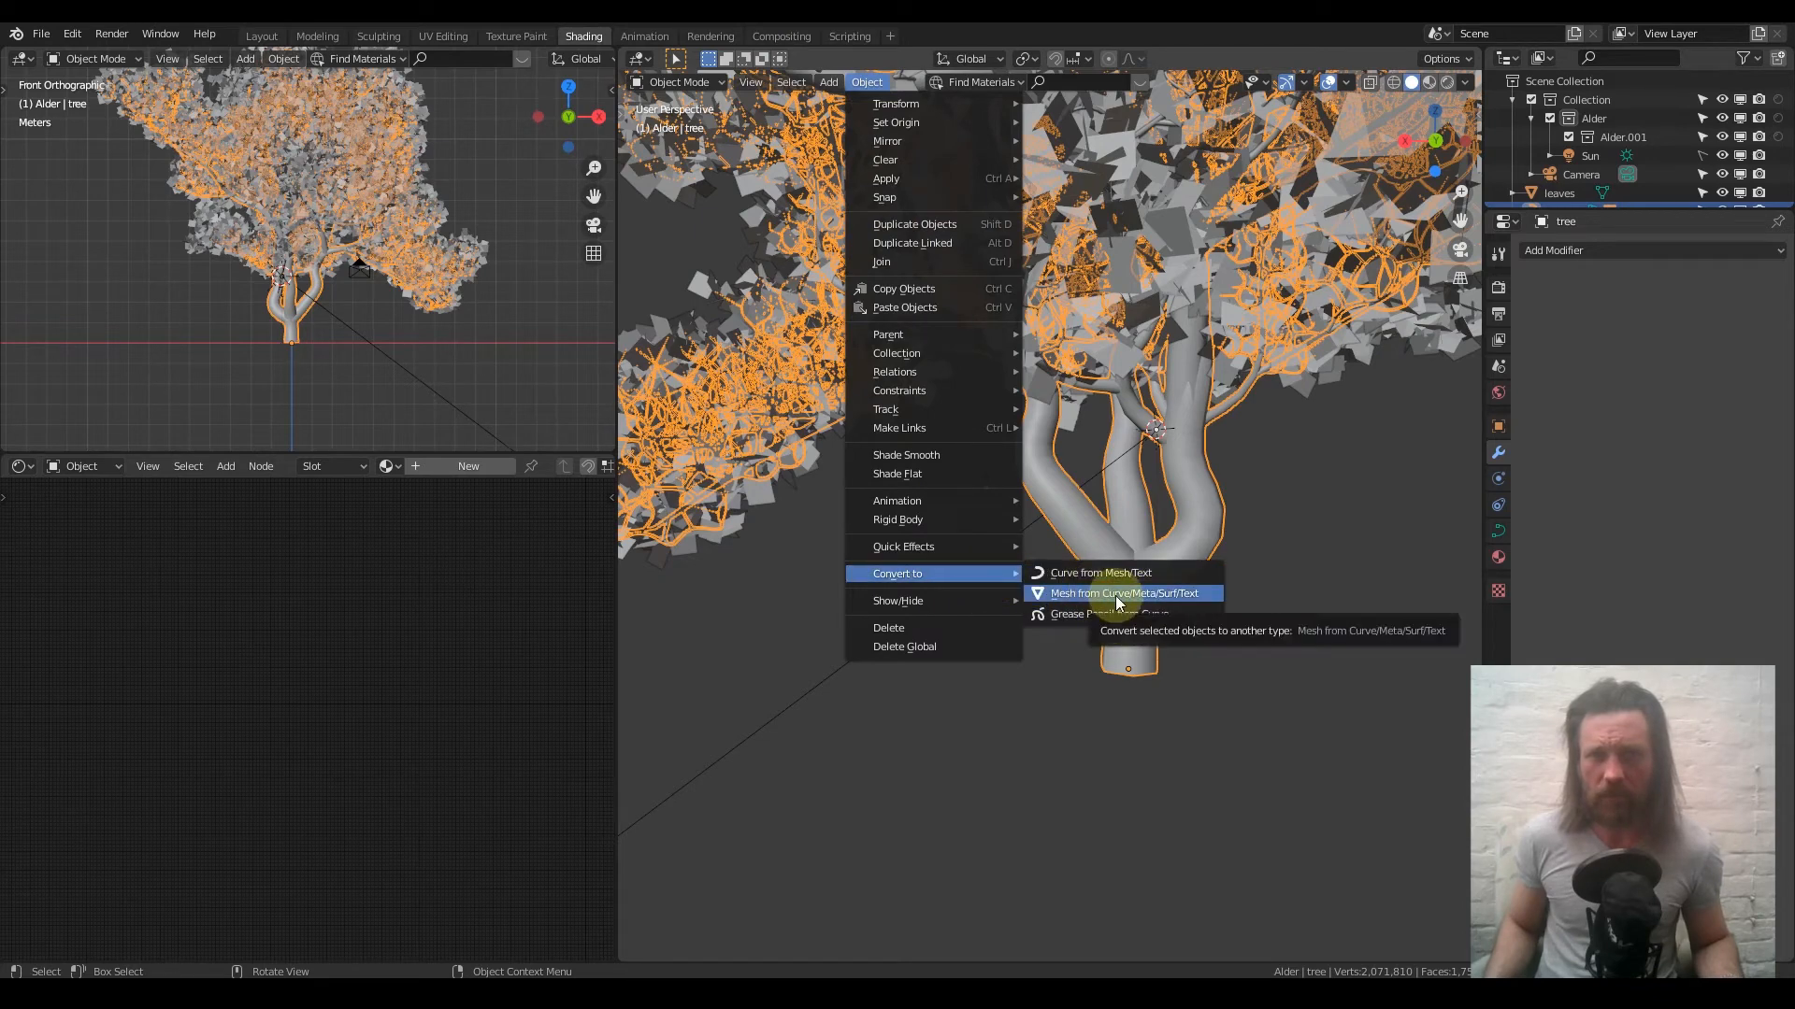
left_click(1168, 601)
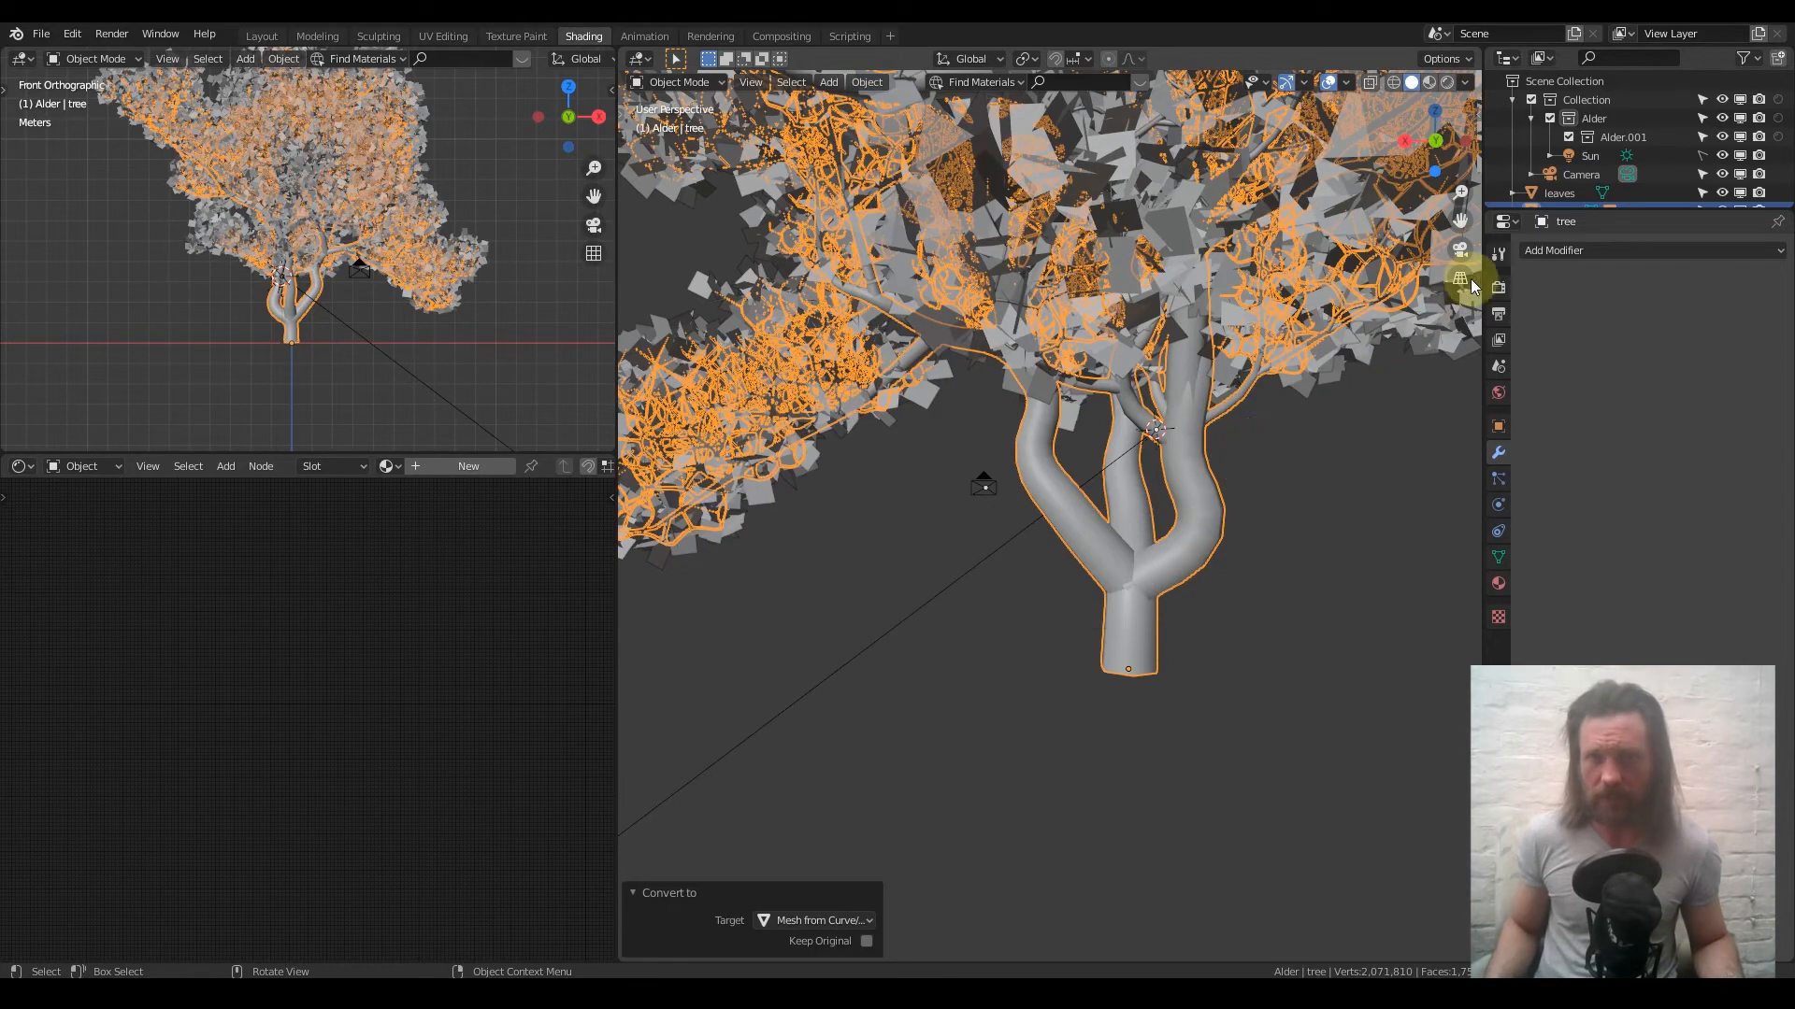
Check the converted tree through the camera and inspect its trunk geometry in Edit Mode
left_click(1461, 254)
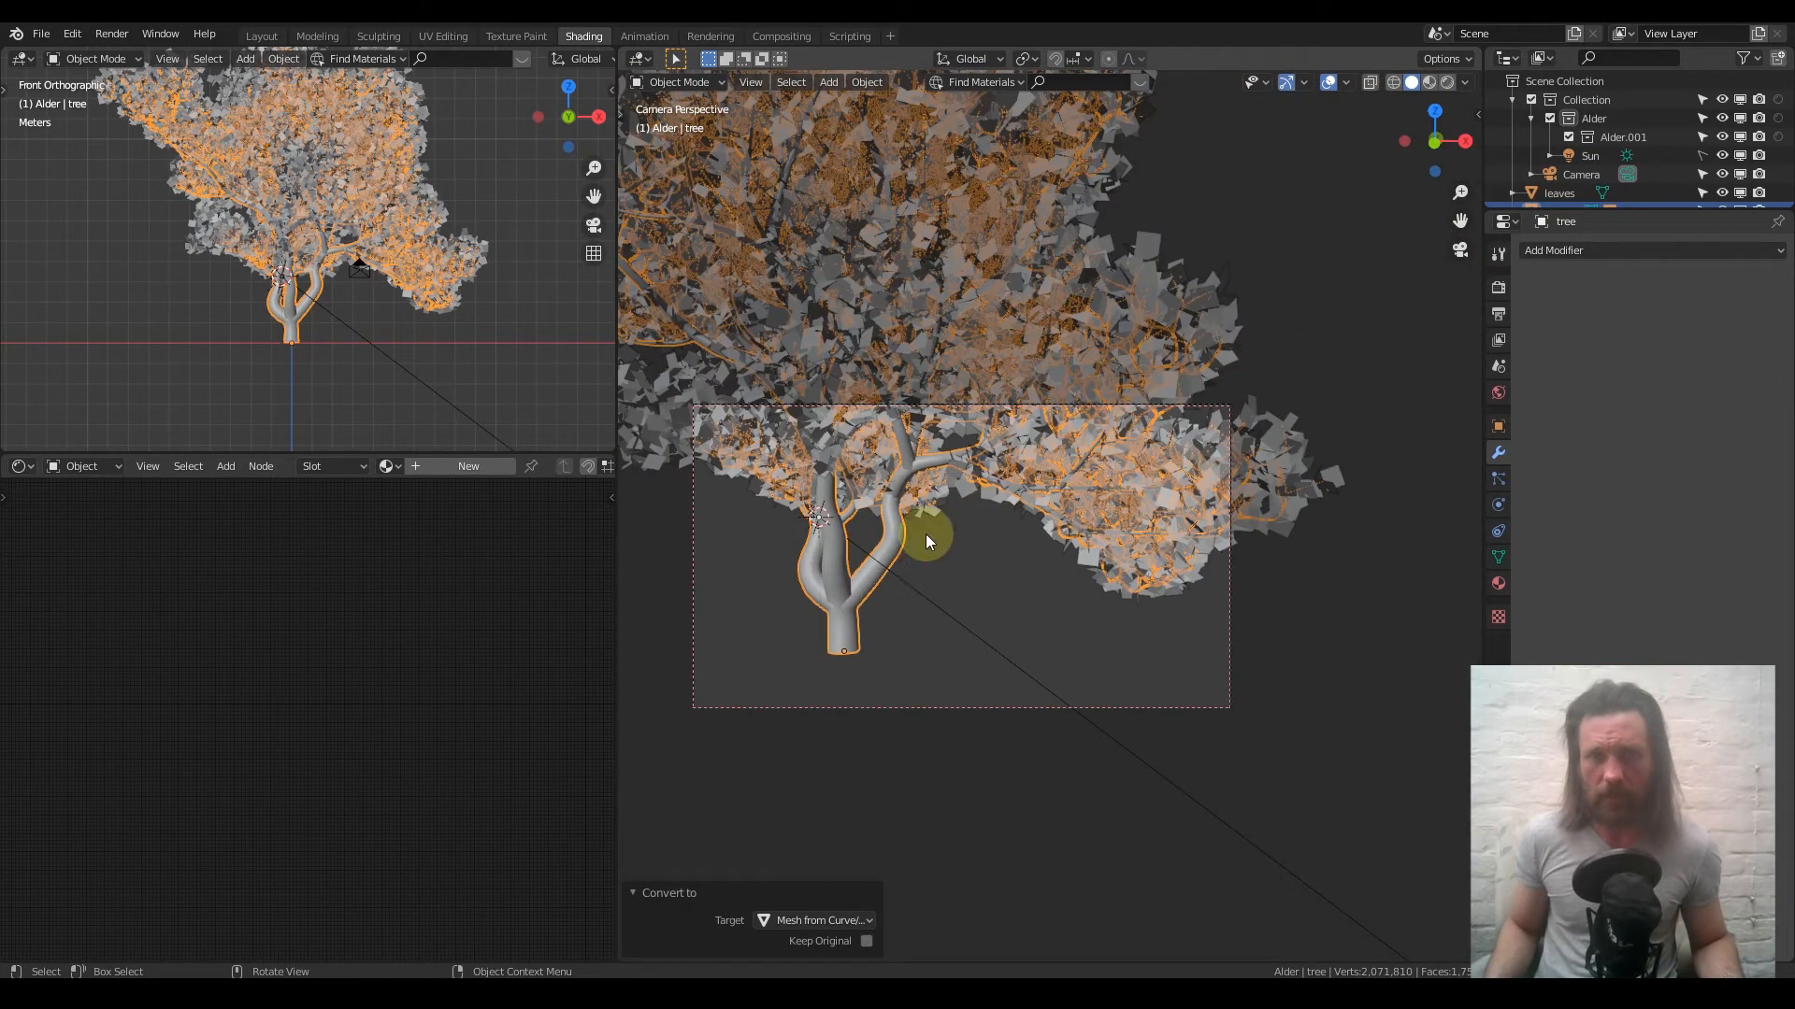
left_click(1460, 248)
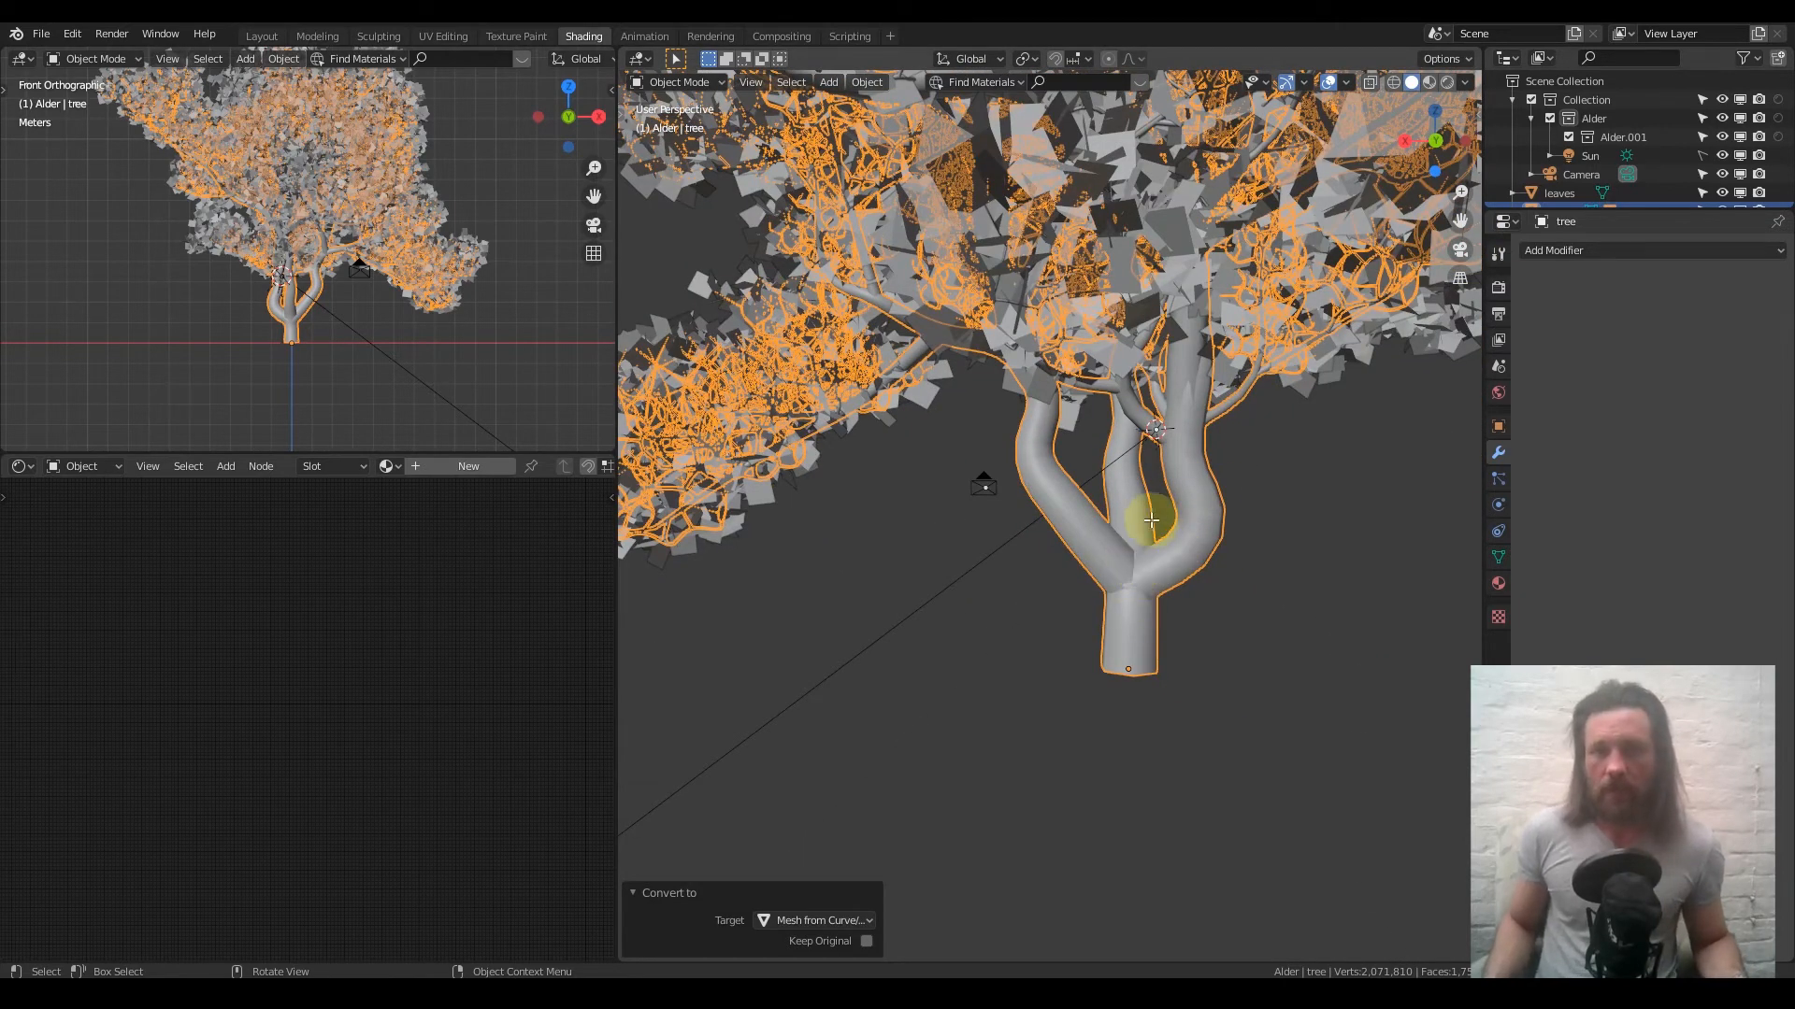
key("Tab")
mouse_move(1133, 559)
middle_mouse_down()
mouse_move(1193, 514)
mouse_move(1321, 497)
mouse_move(1128, 529)
middle_mouse_up()
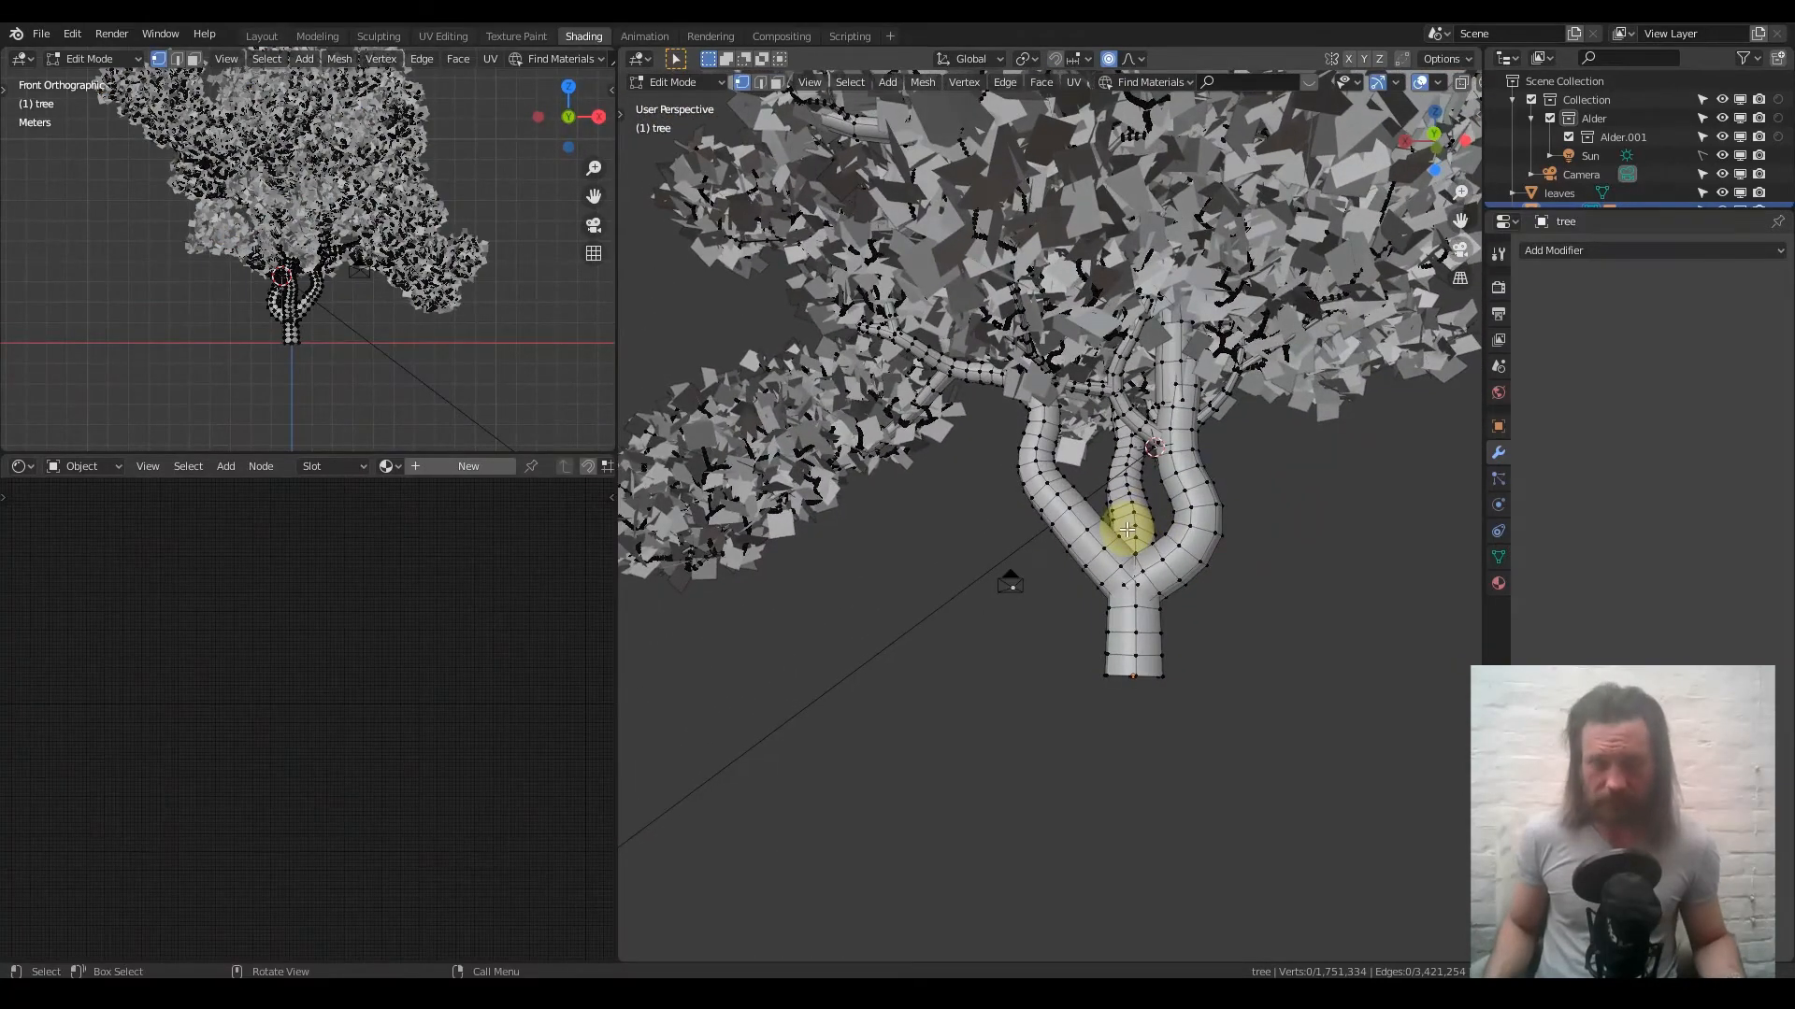
key("Tab")
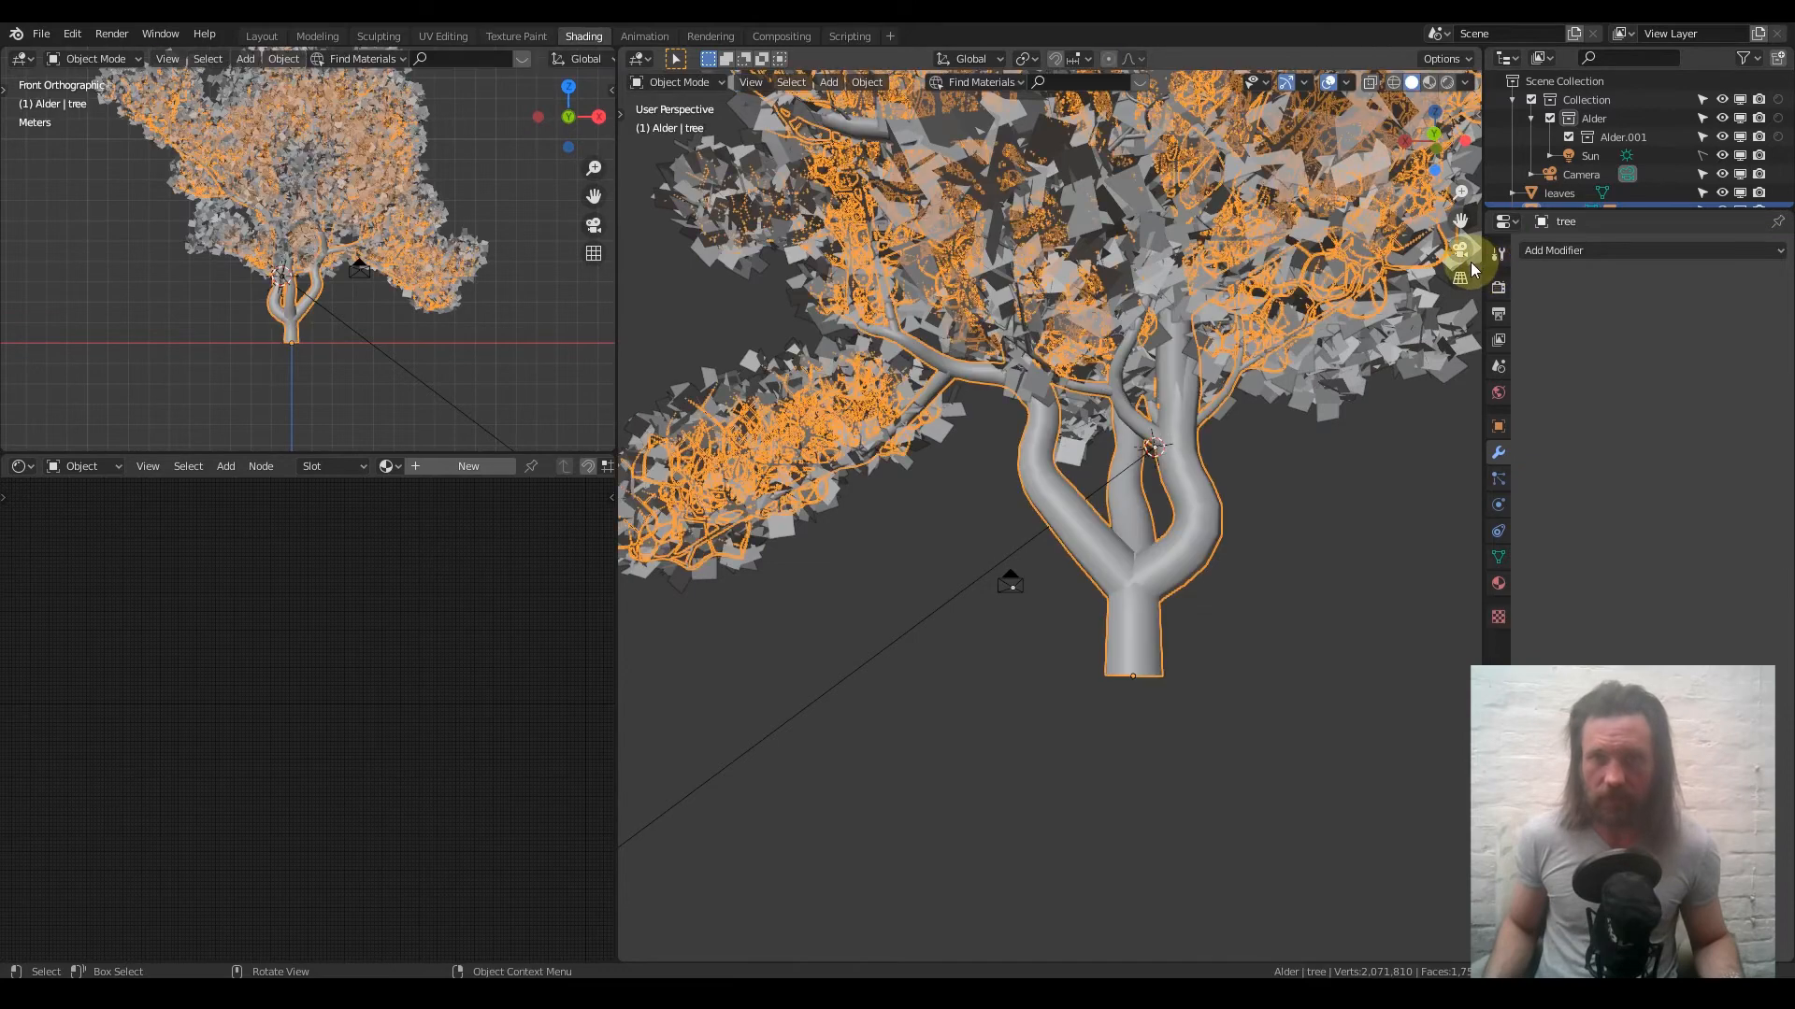
Using a top view beside the camera view, select the tree and its leaves and rotate both by about 134°
left_click(1460, 248)
scroll(428, 340, "down", 2)
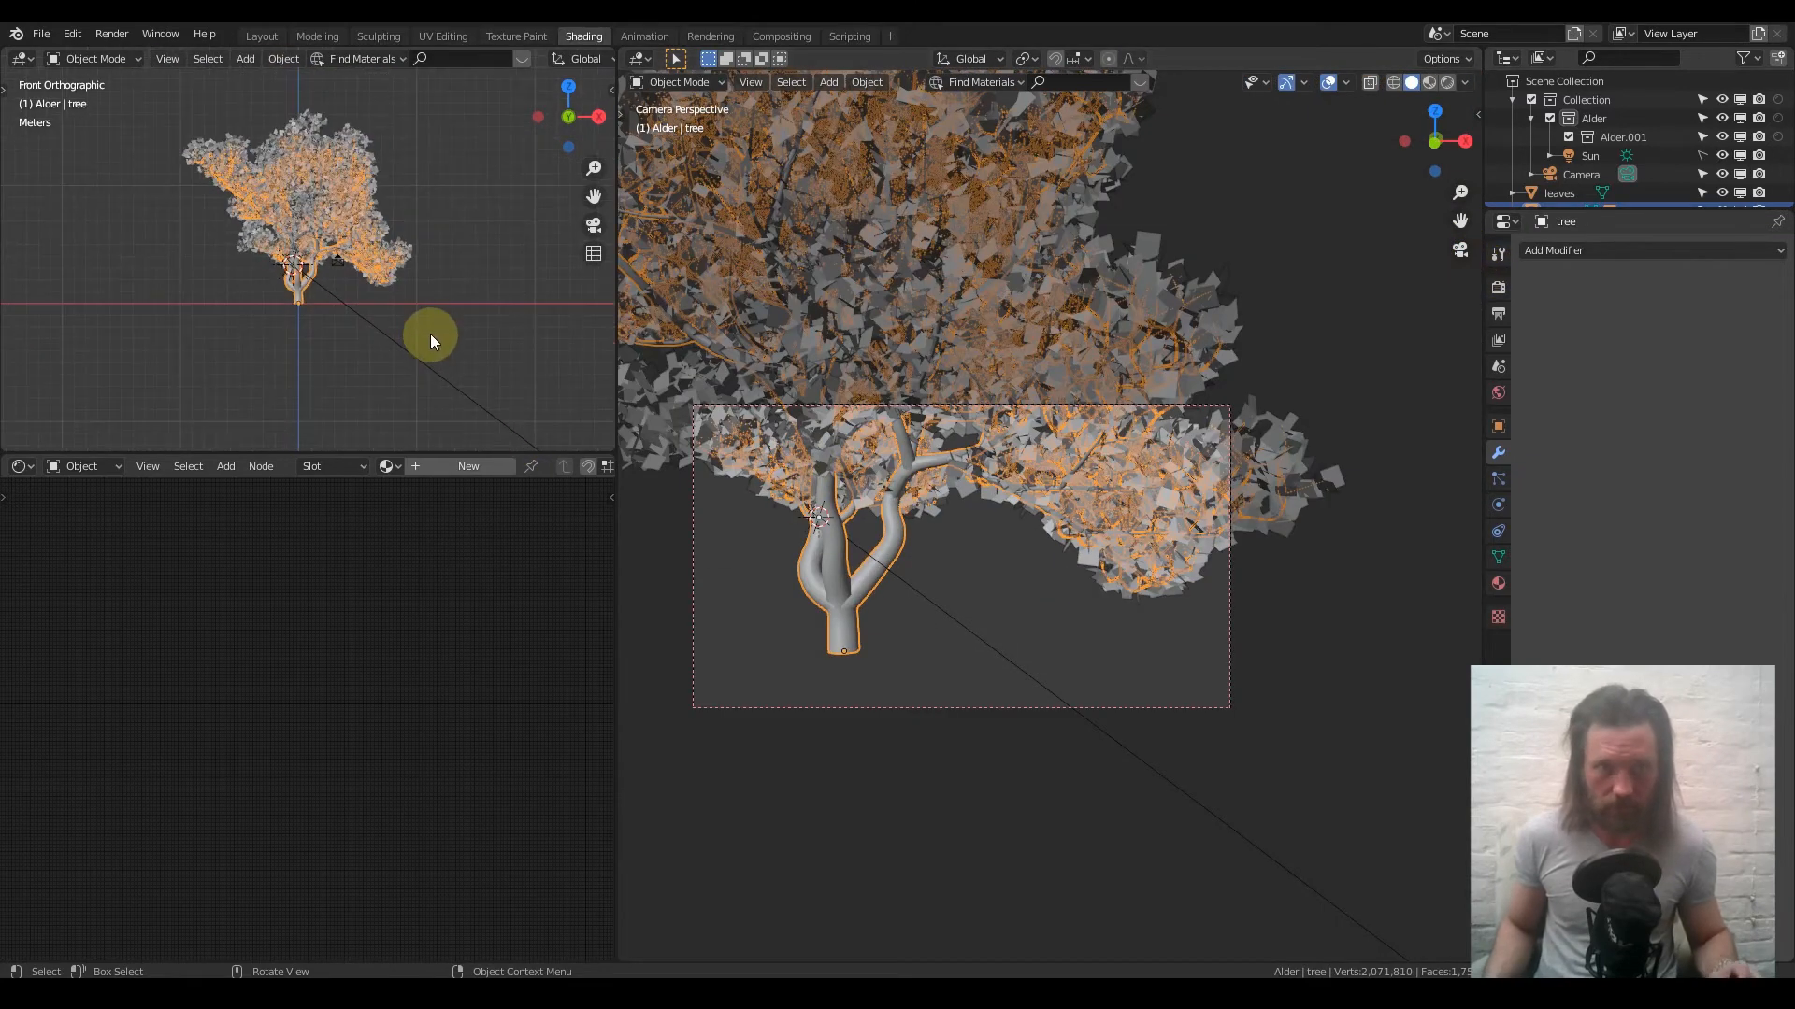
key("KP_7")
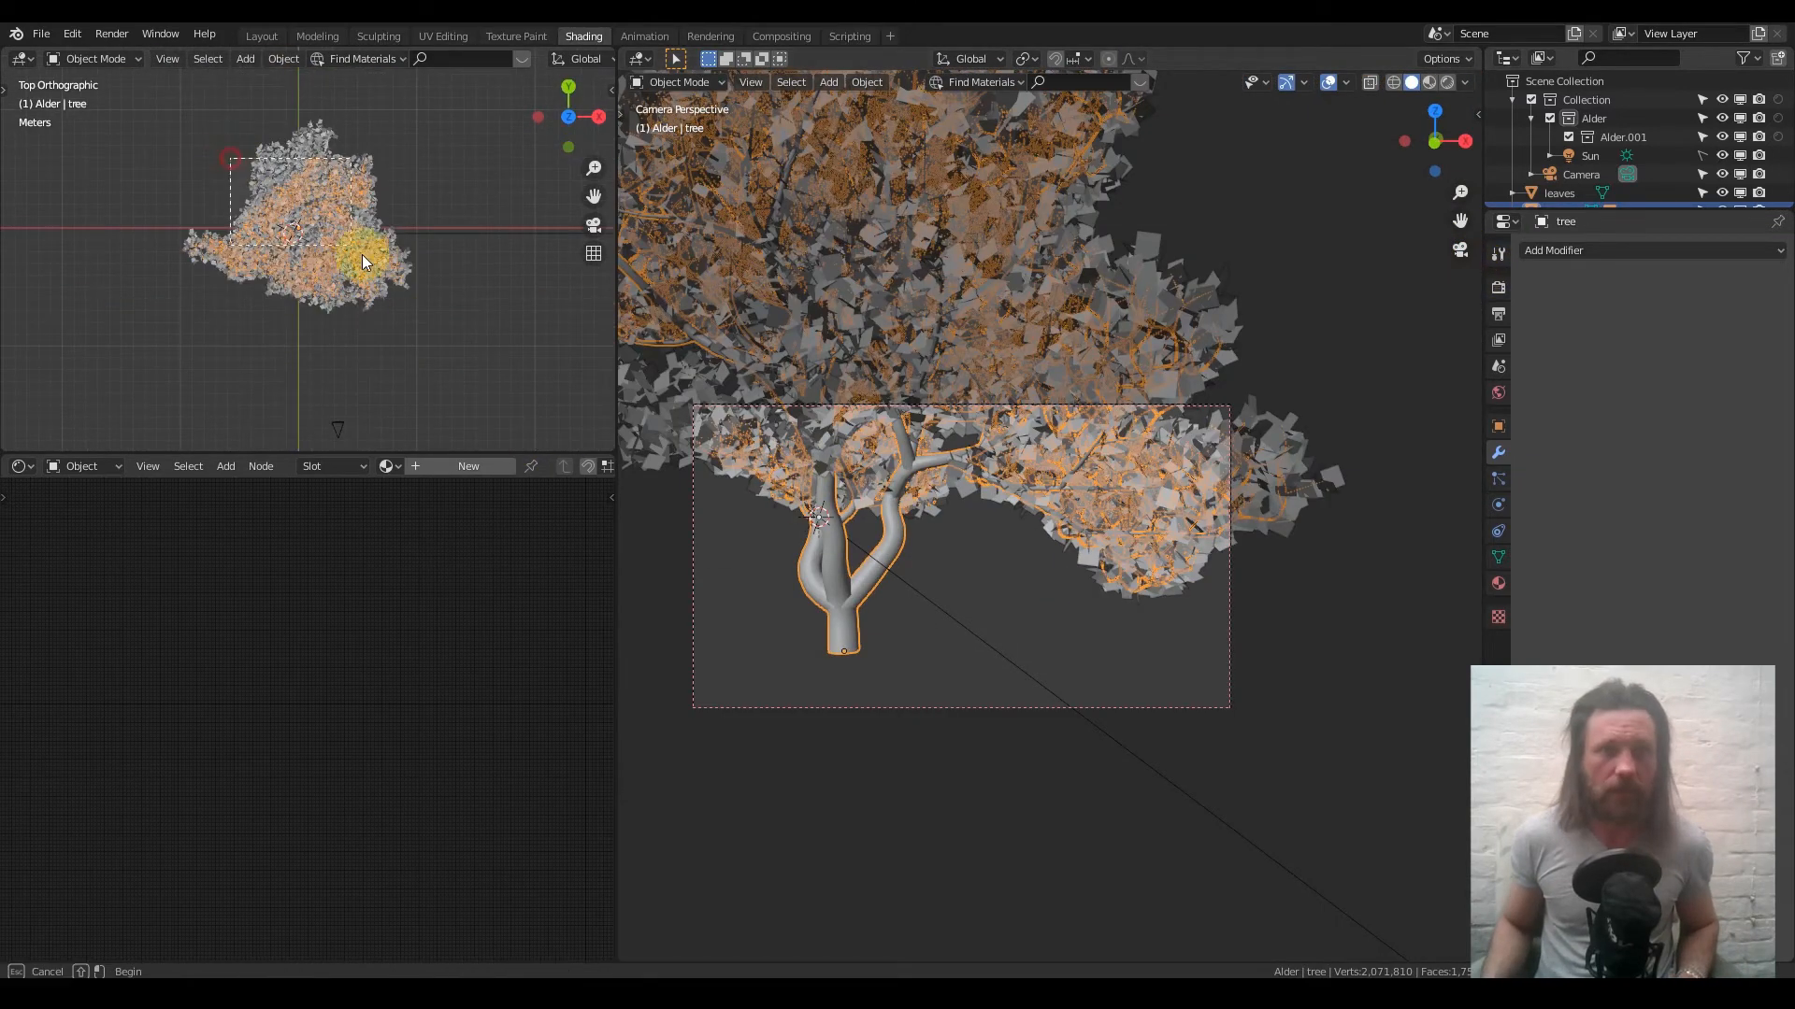
left_click(389, 278, "shift")
key("r")
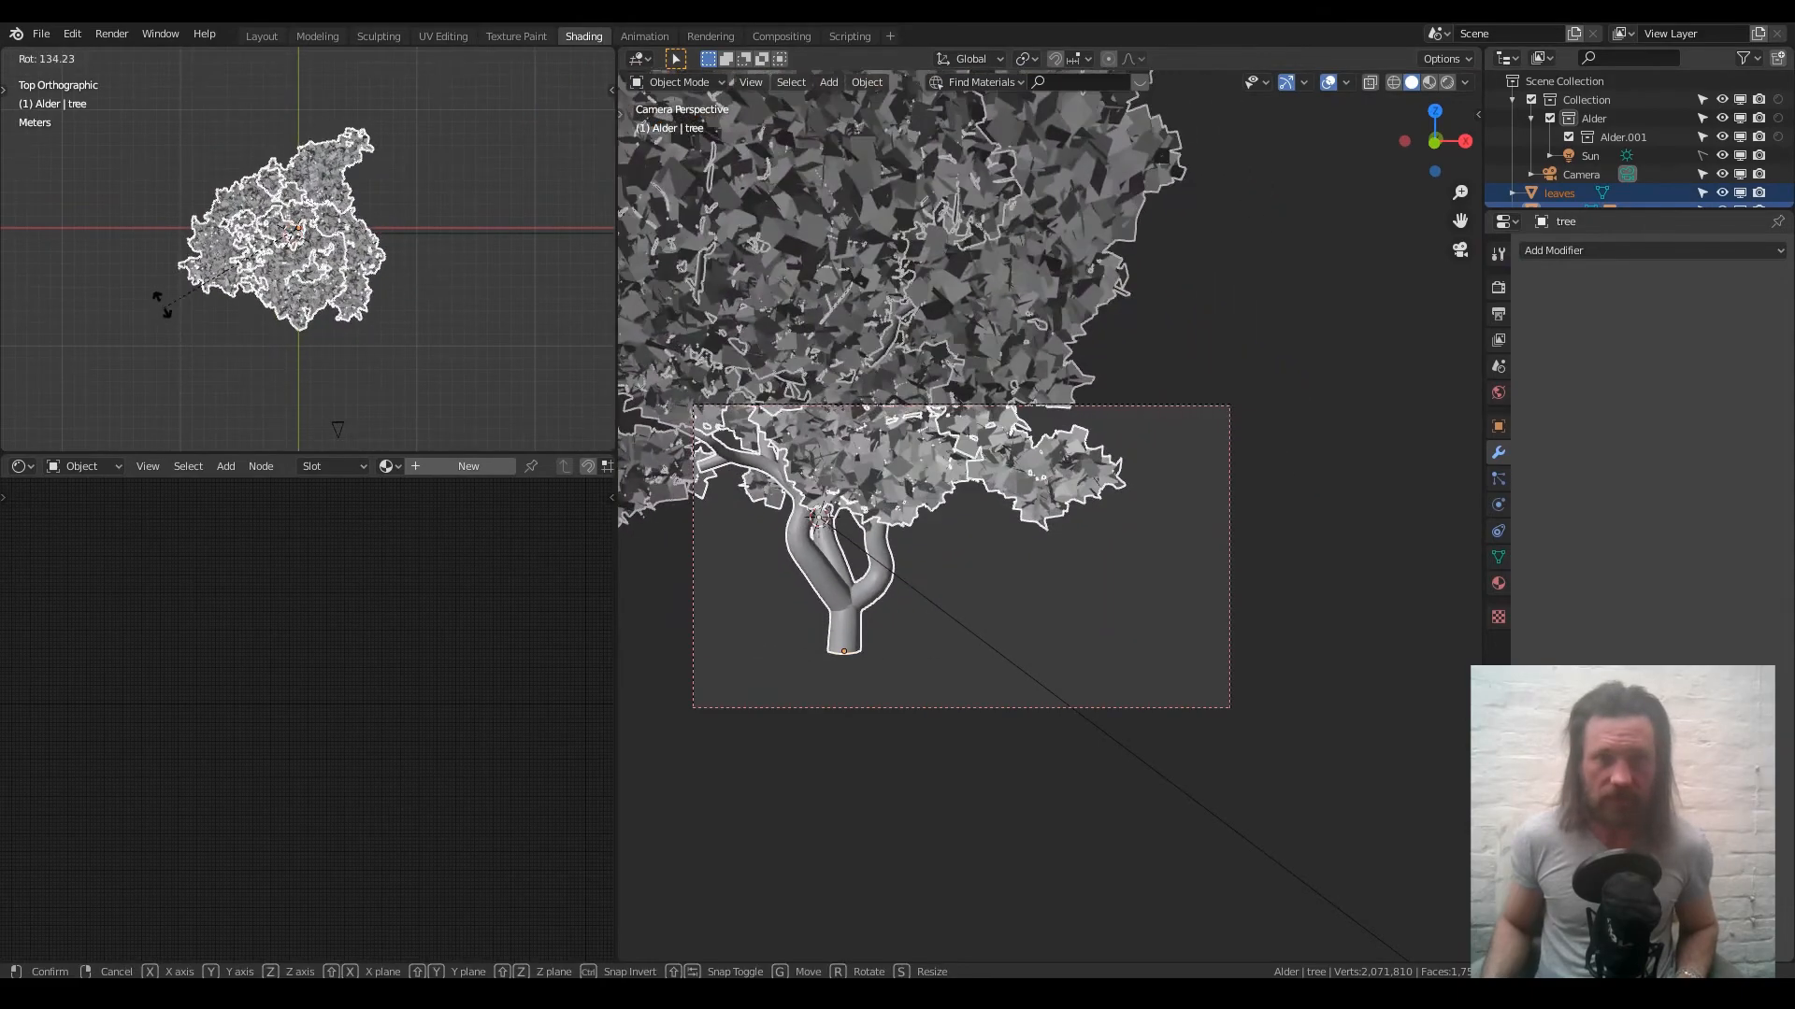
left_click(249, 301)
Widen the camera viewport and move the tree with its leaves toward the camera, placing the trunk just inside the camera frame's right edge
key("g")
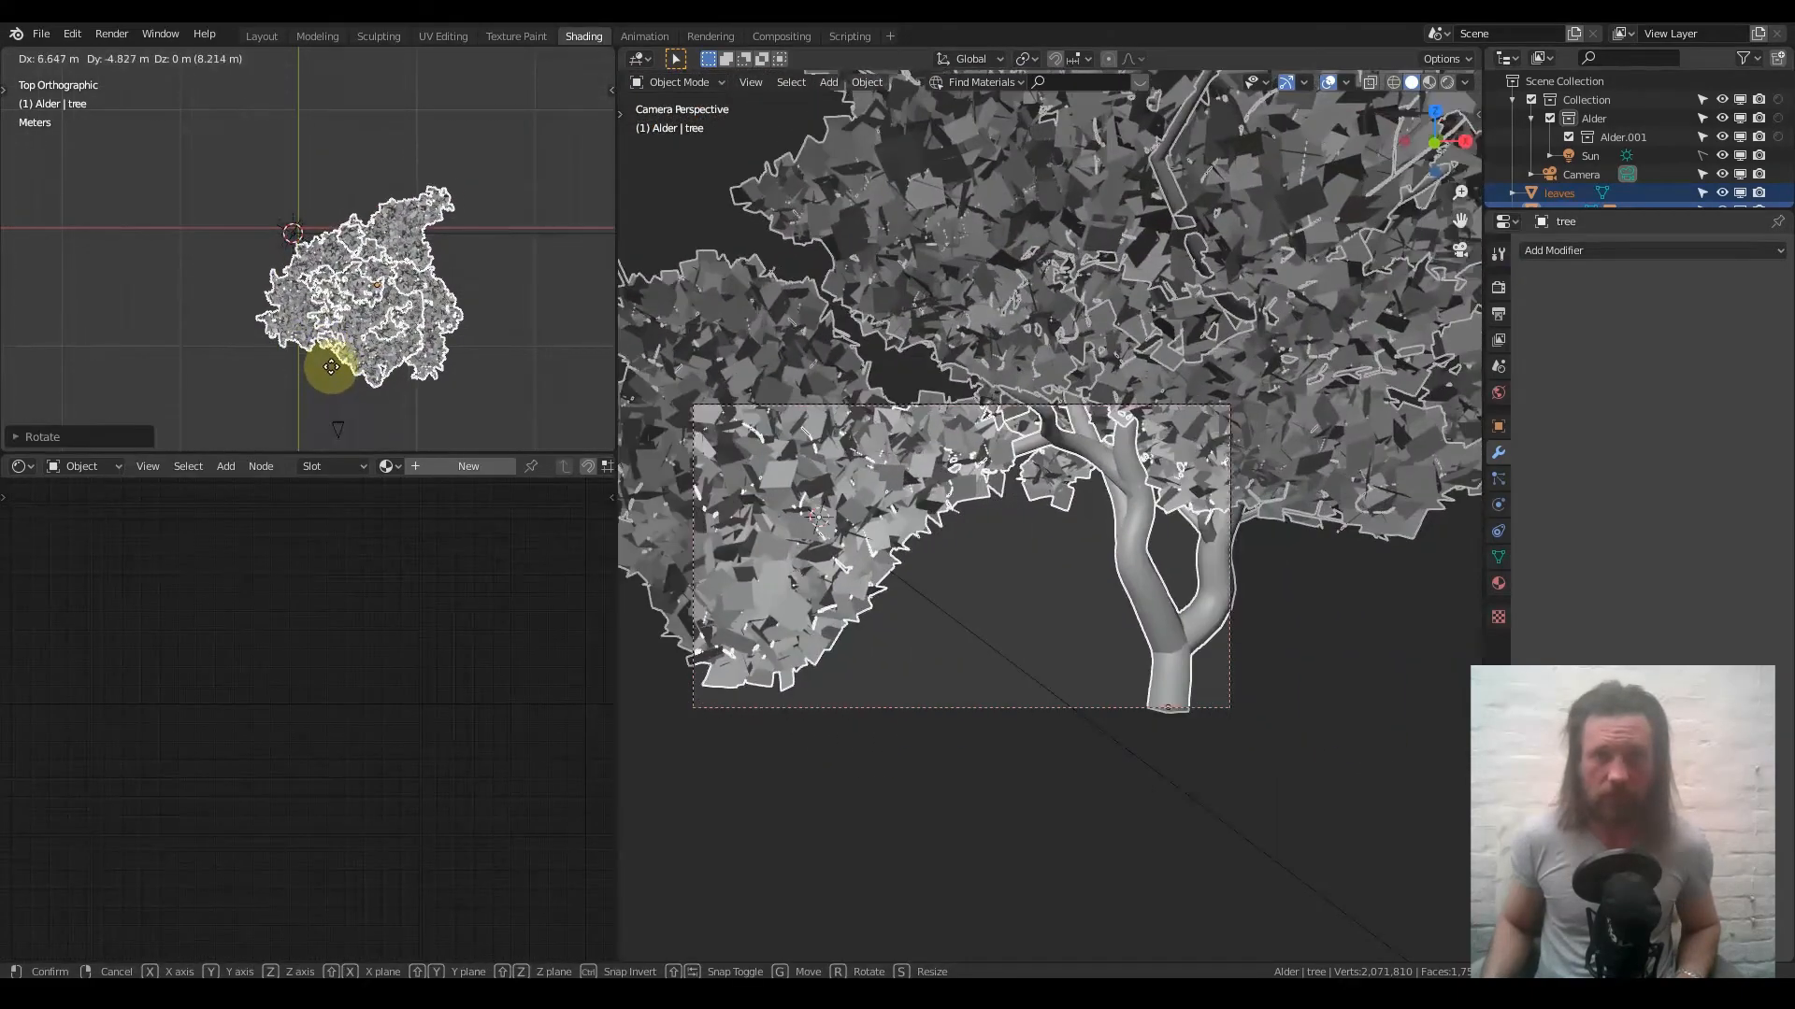
left_click(338, 377)
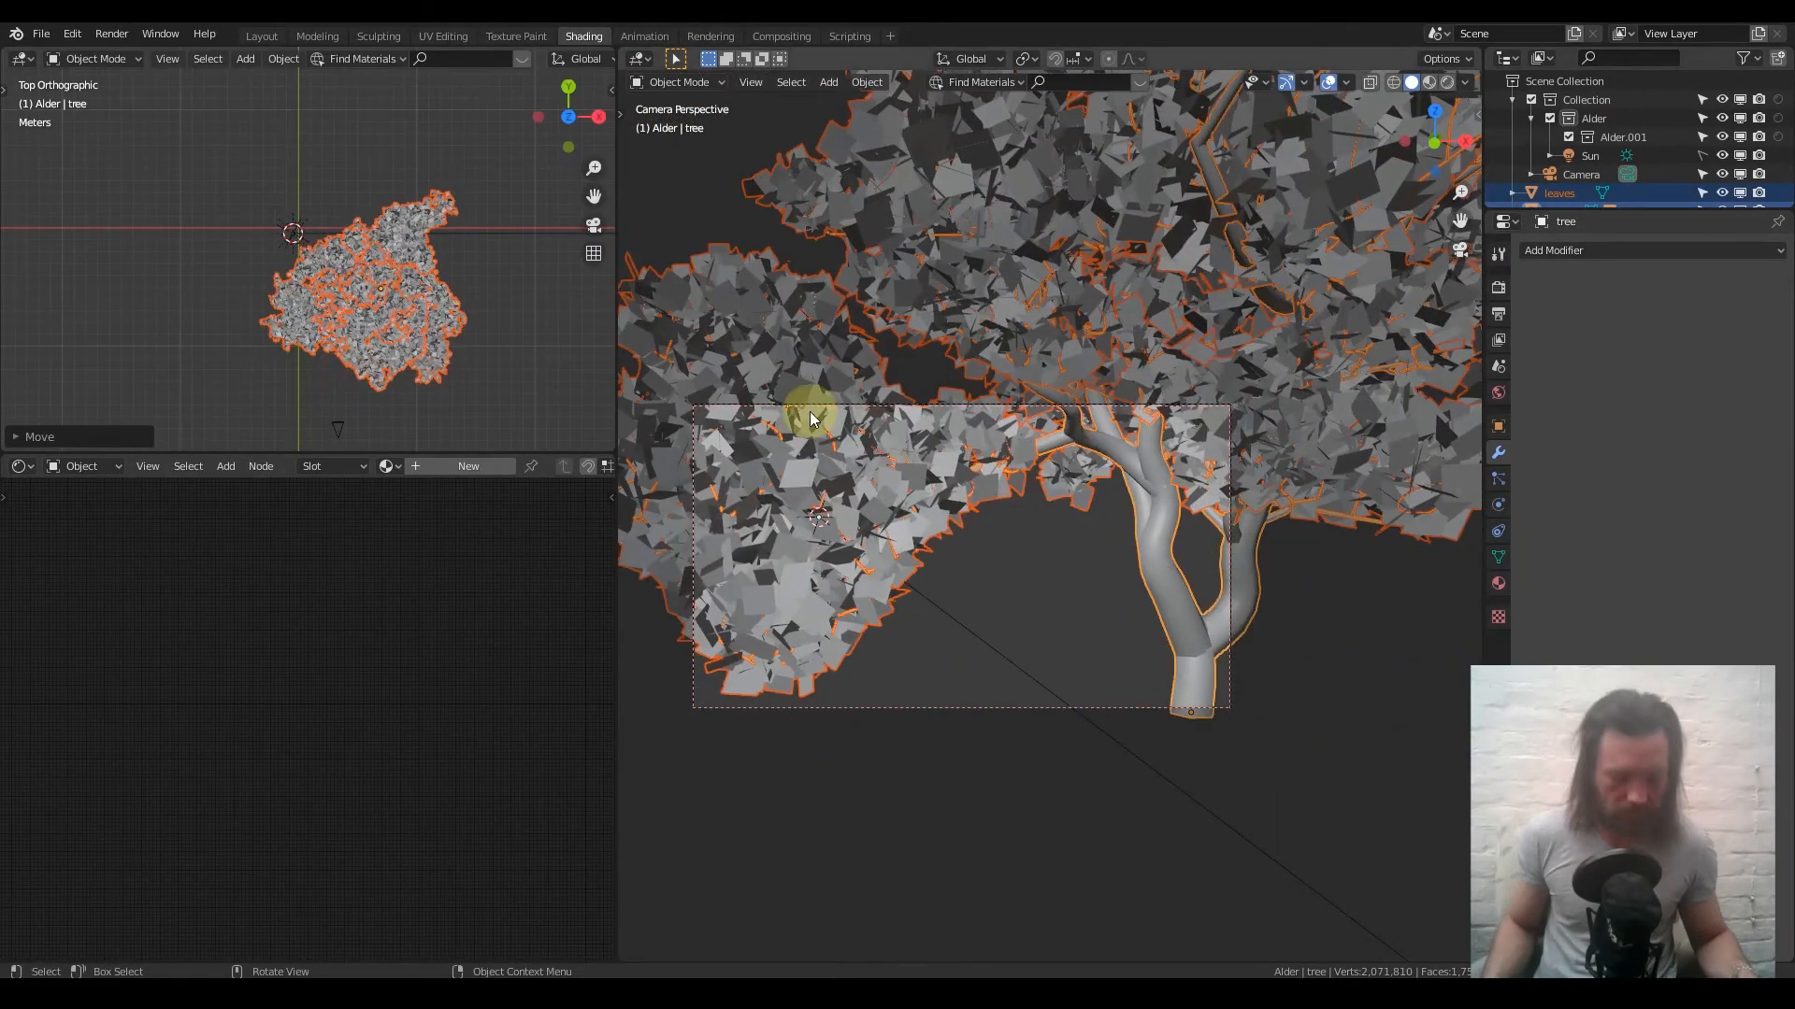
left_click_drag(617, 329, 430, 345)
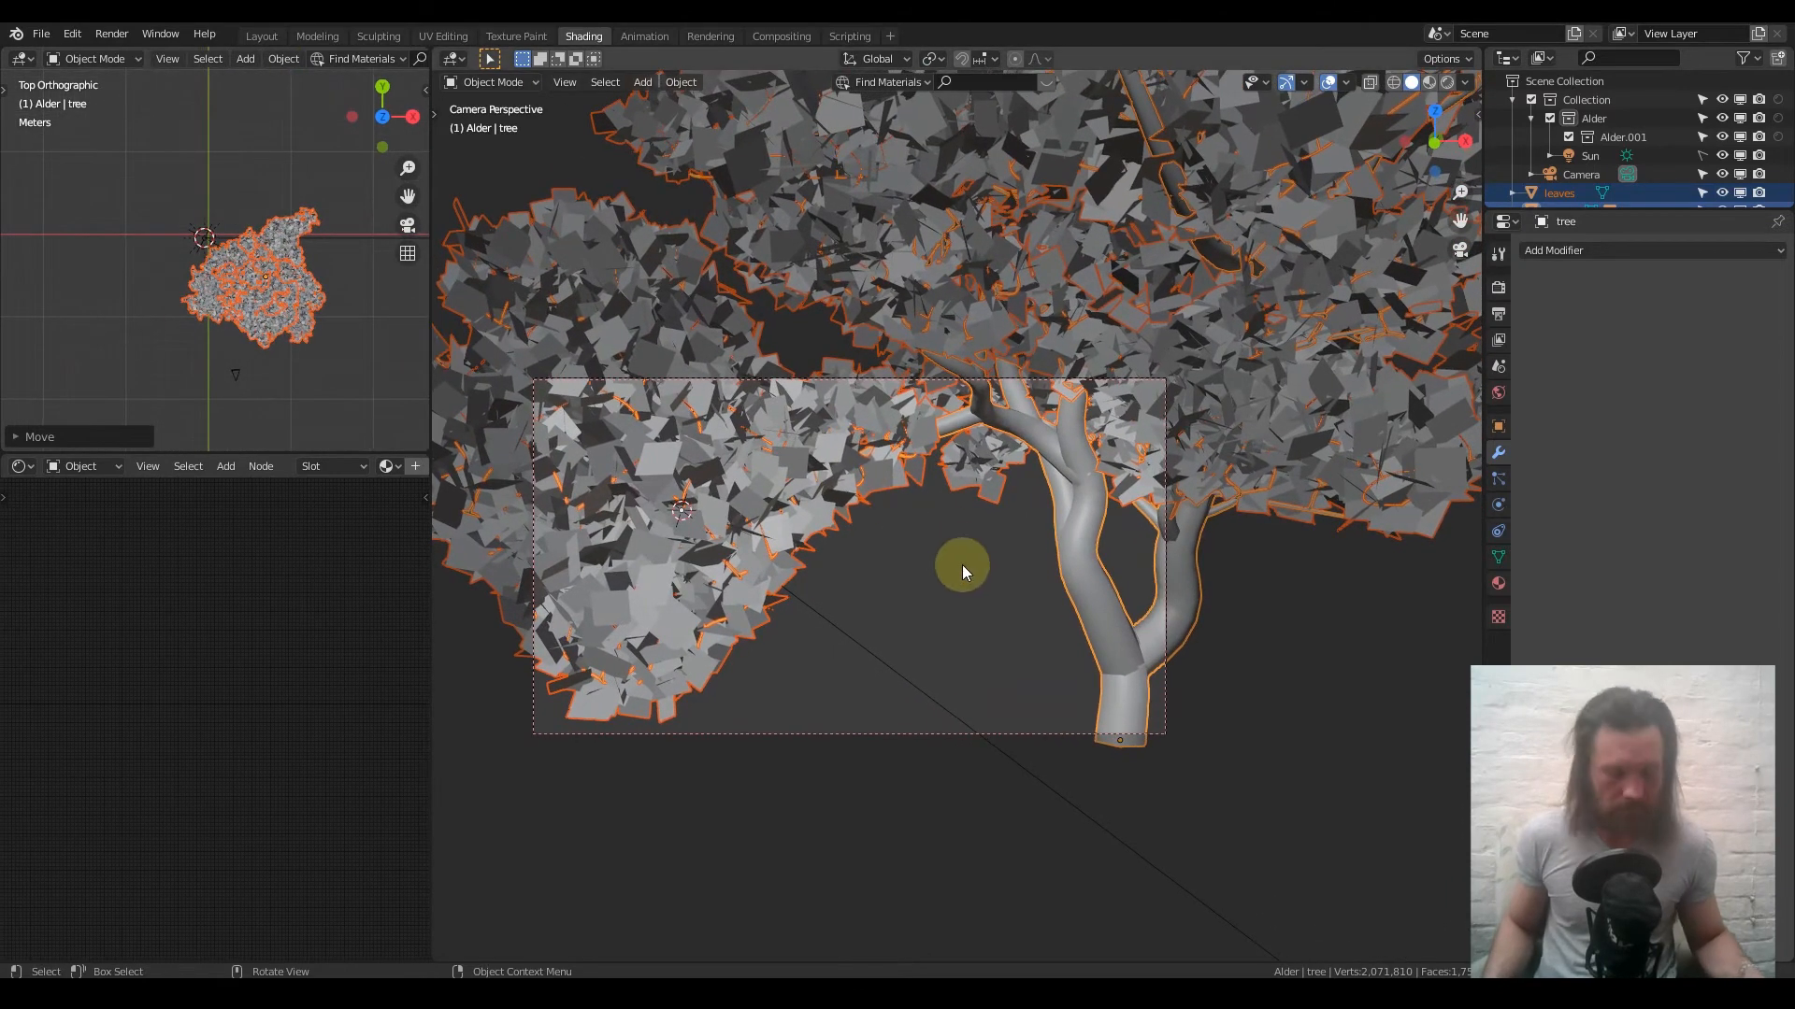
key("g")
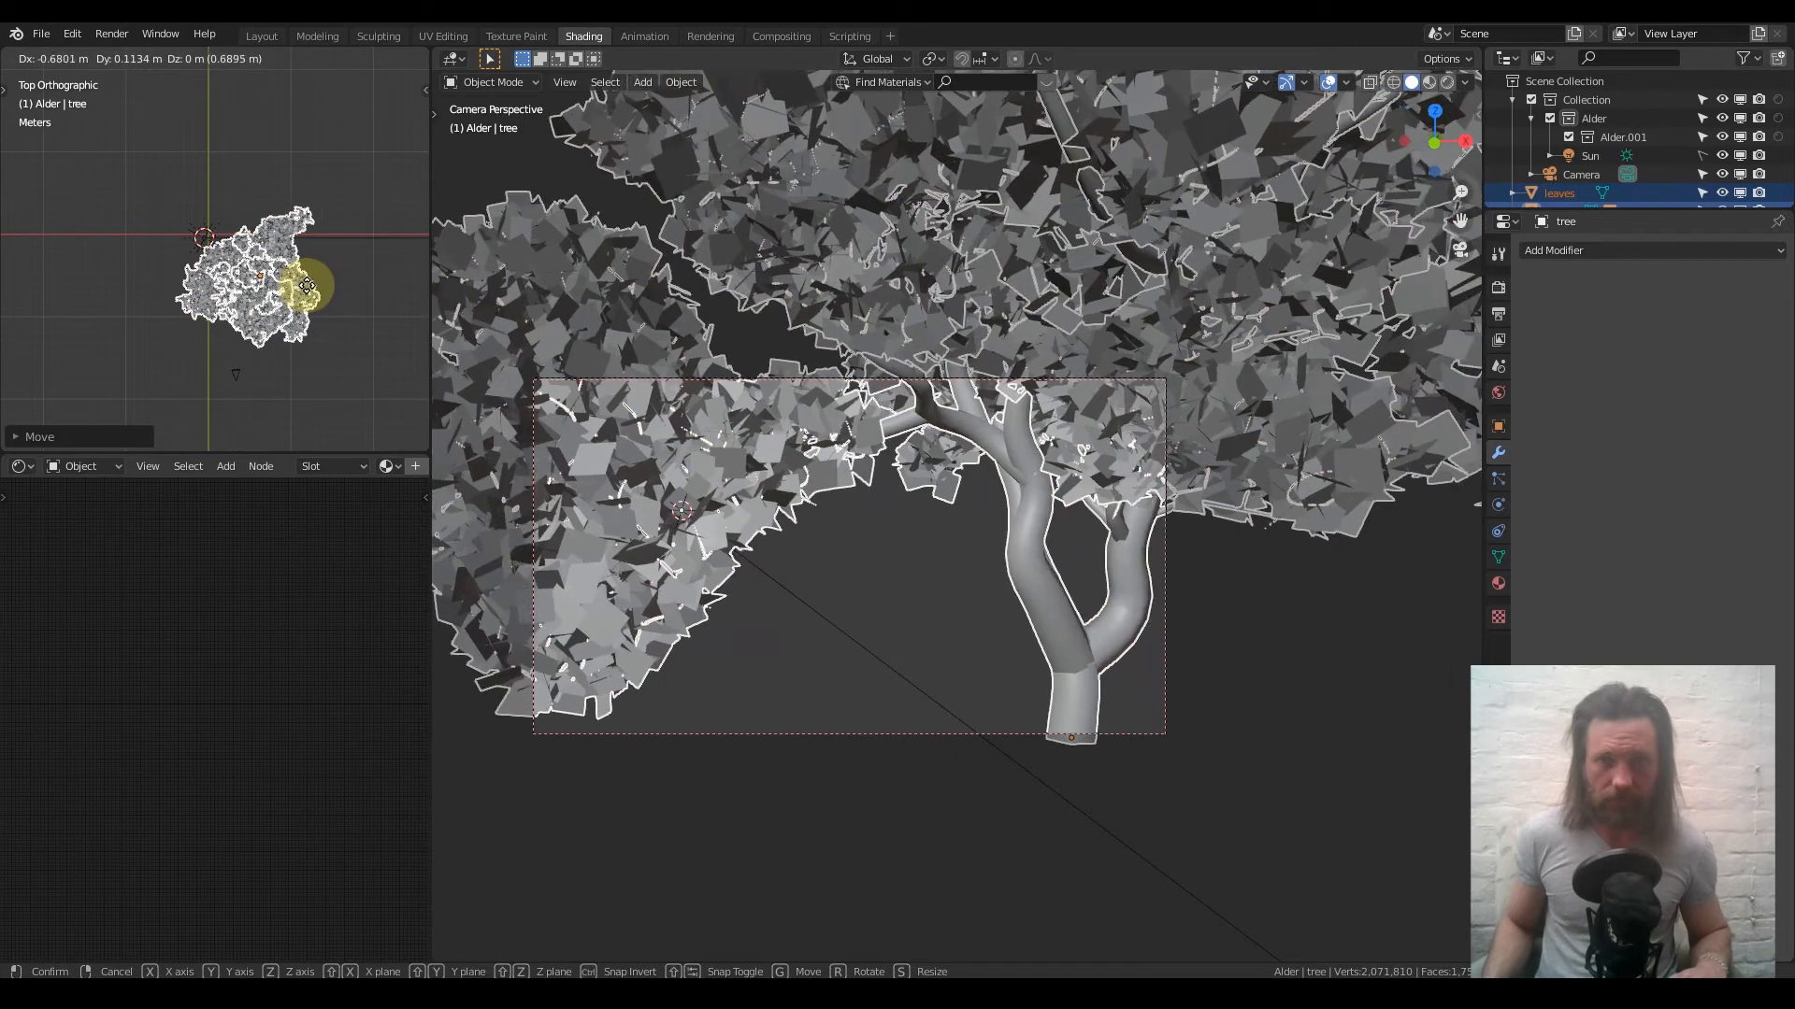
left_click(308, 286)
In Edit Mode on the tree mesh, select single vertices on the lower trunk and each of the thick main branches
scroll(952, 525, "down", 4)
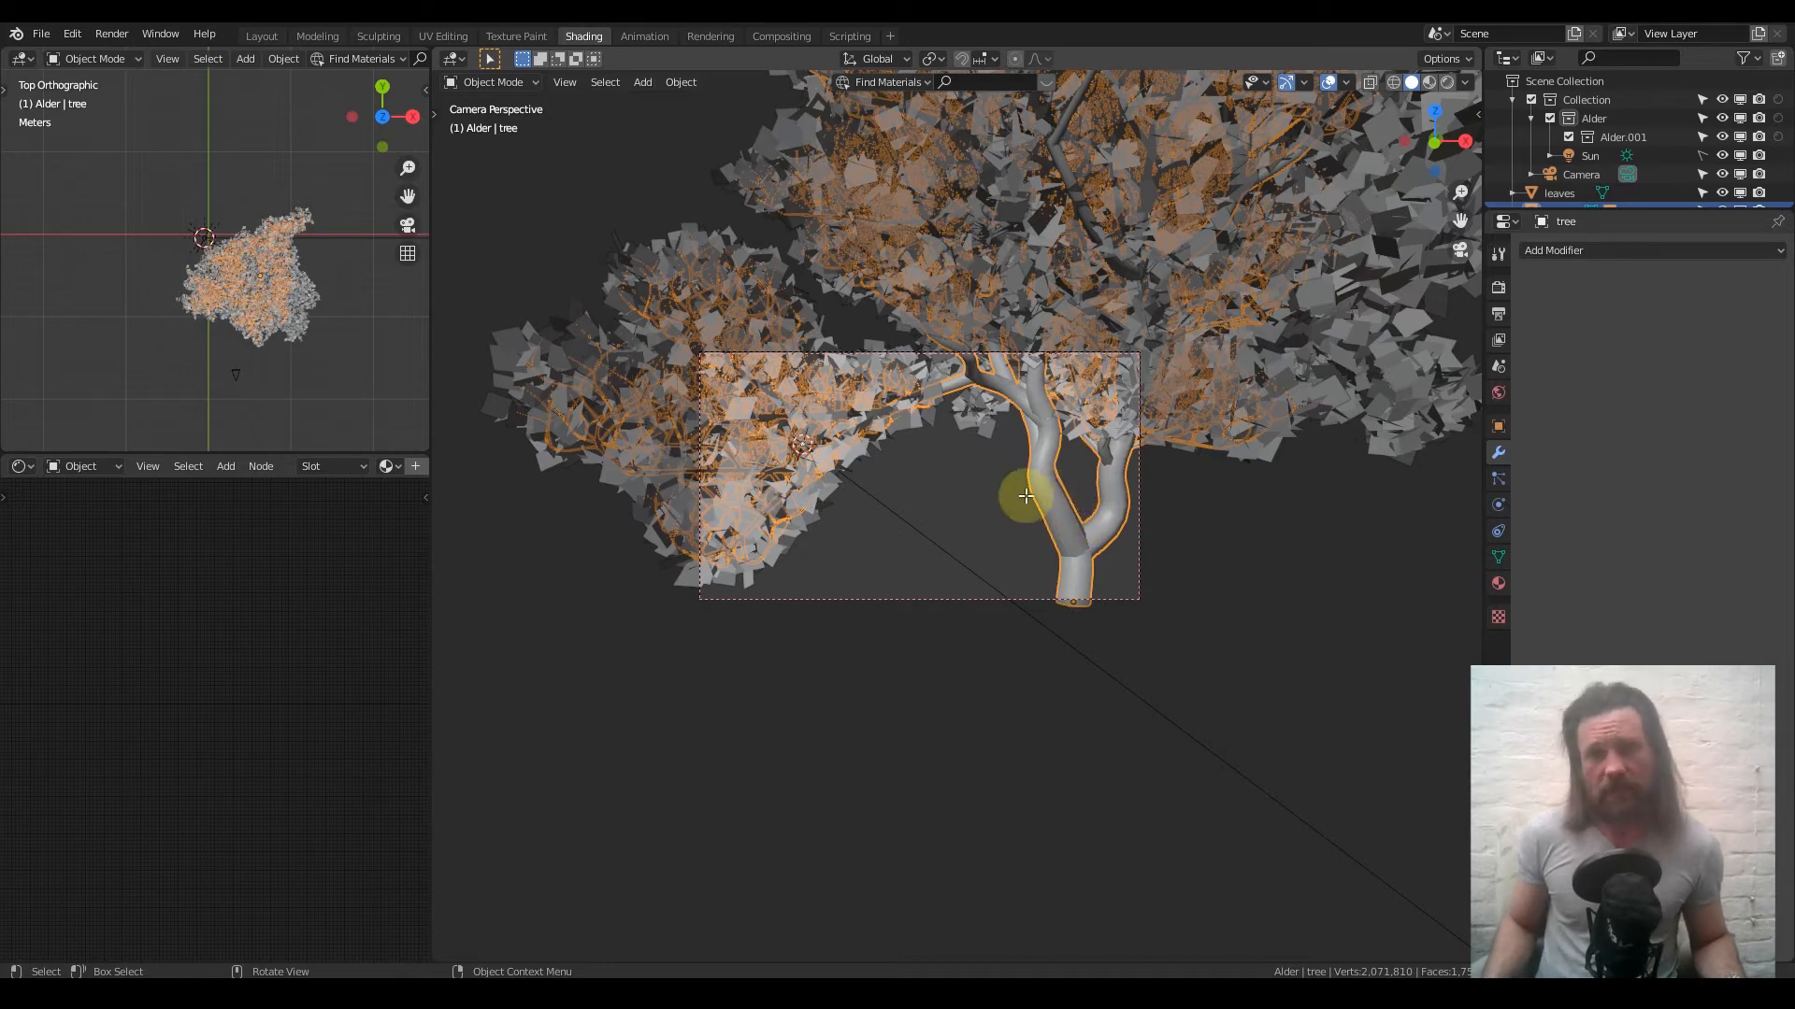
key("Tab")
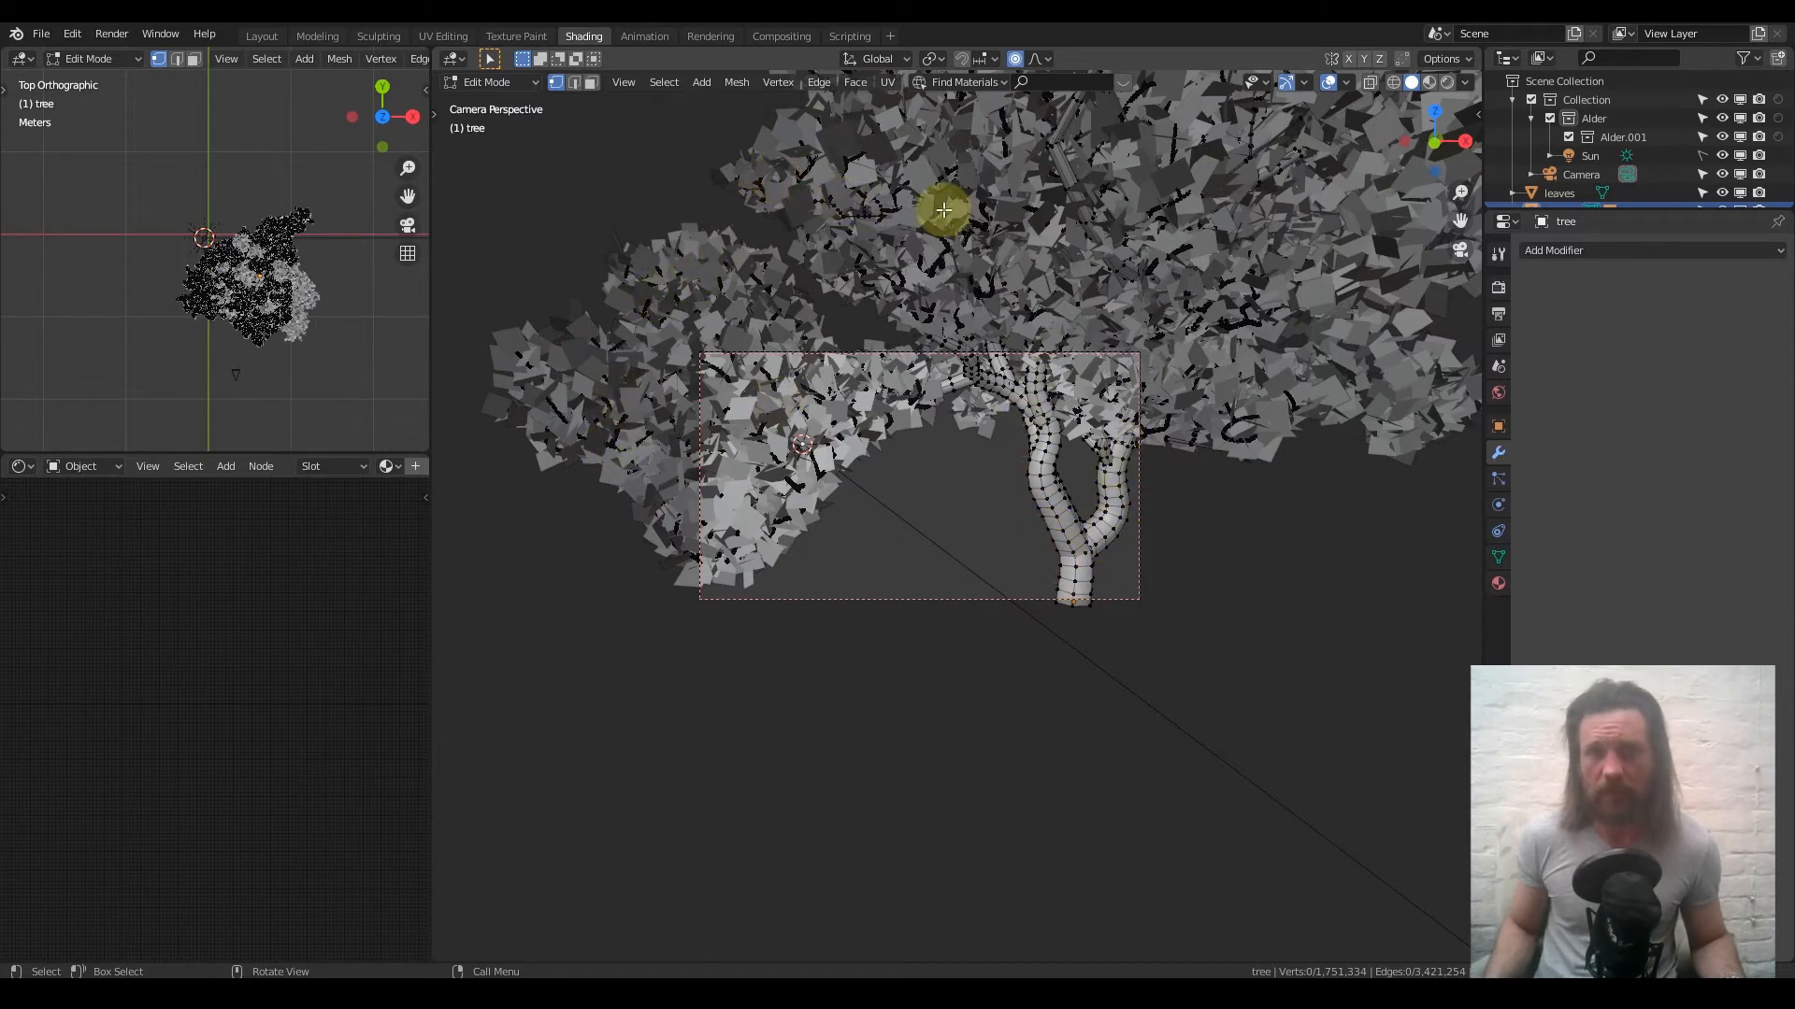
scroll(1012, 411, "up", 4)
scroll(1013, 427, "down", 1)
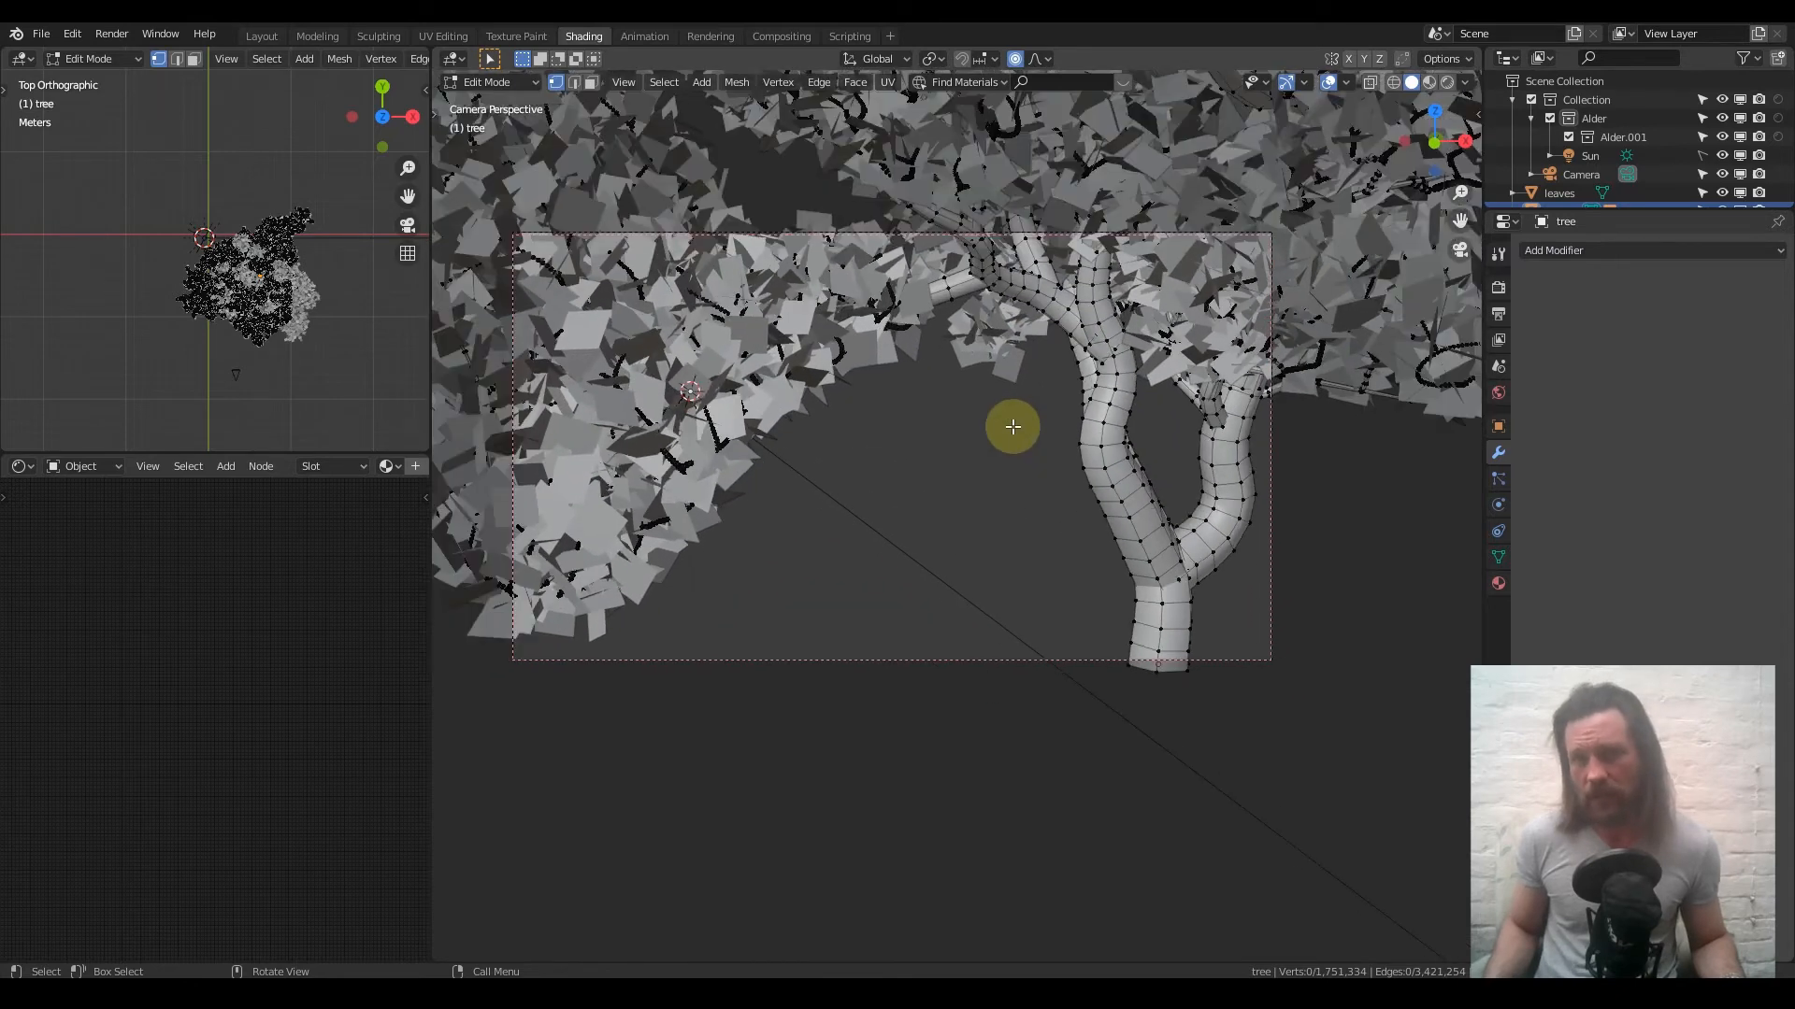
scroll(1084, 472, "up", 2)
middle_click_drag(1110, 457, 1032, 506, "shift")
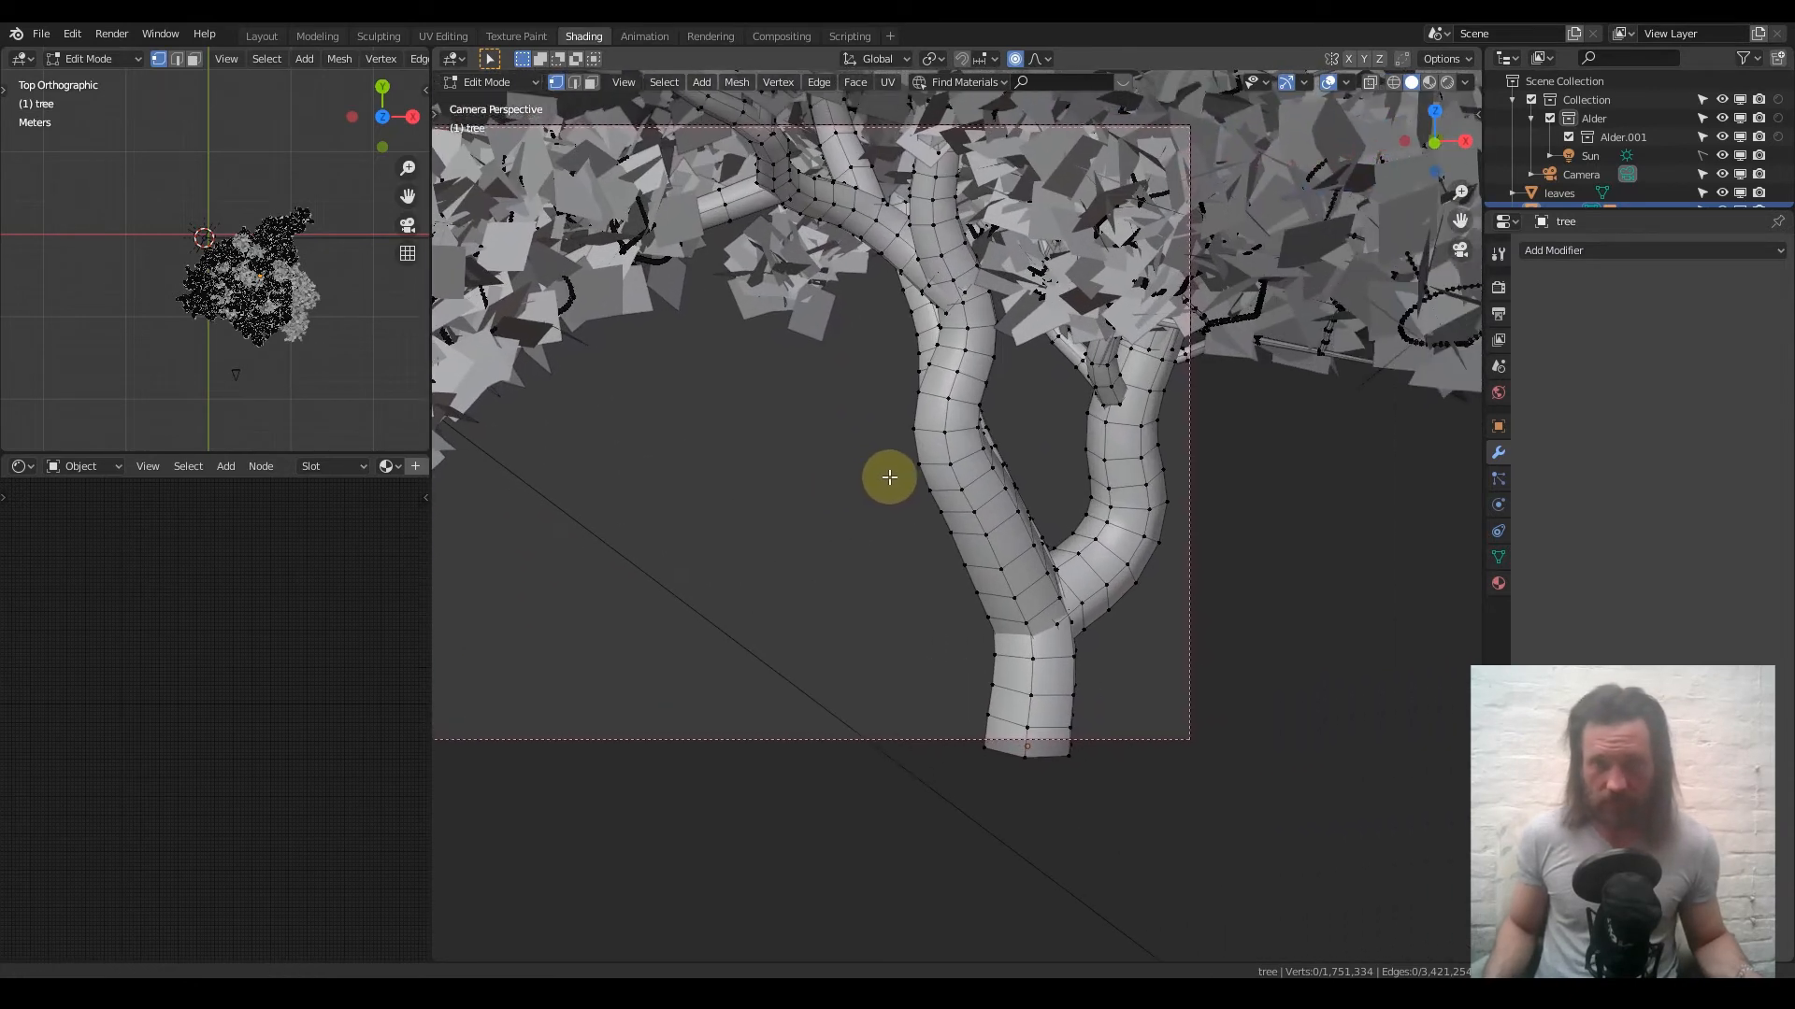
scroll(1002, 476, "up", 1)
scroll(1001, 477, "down", 2)
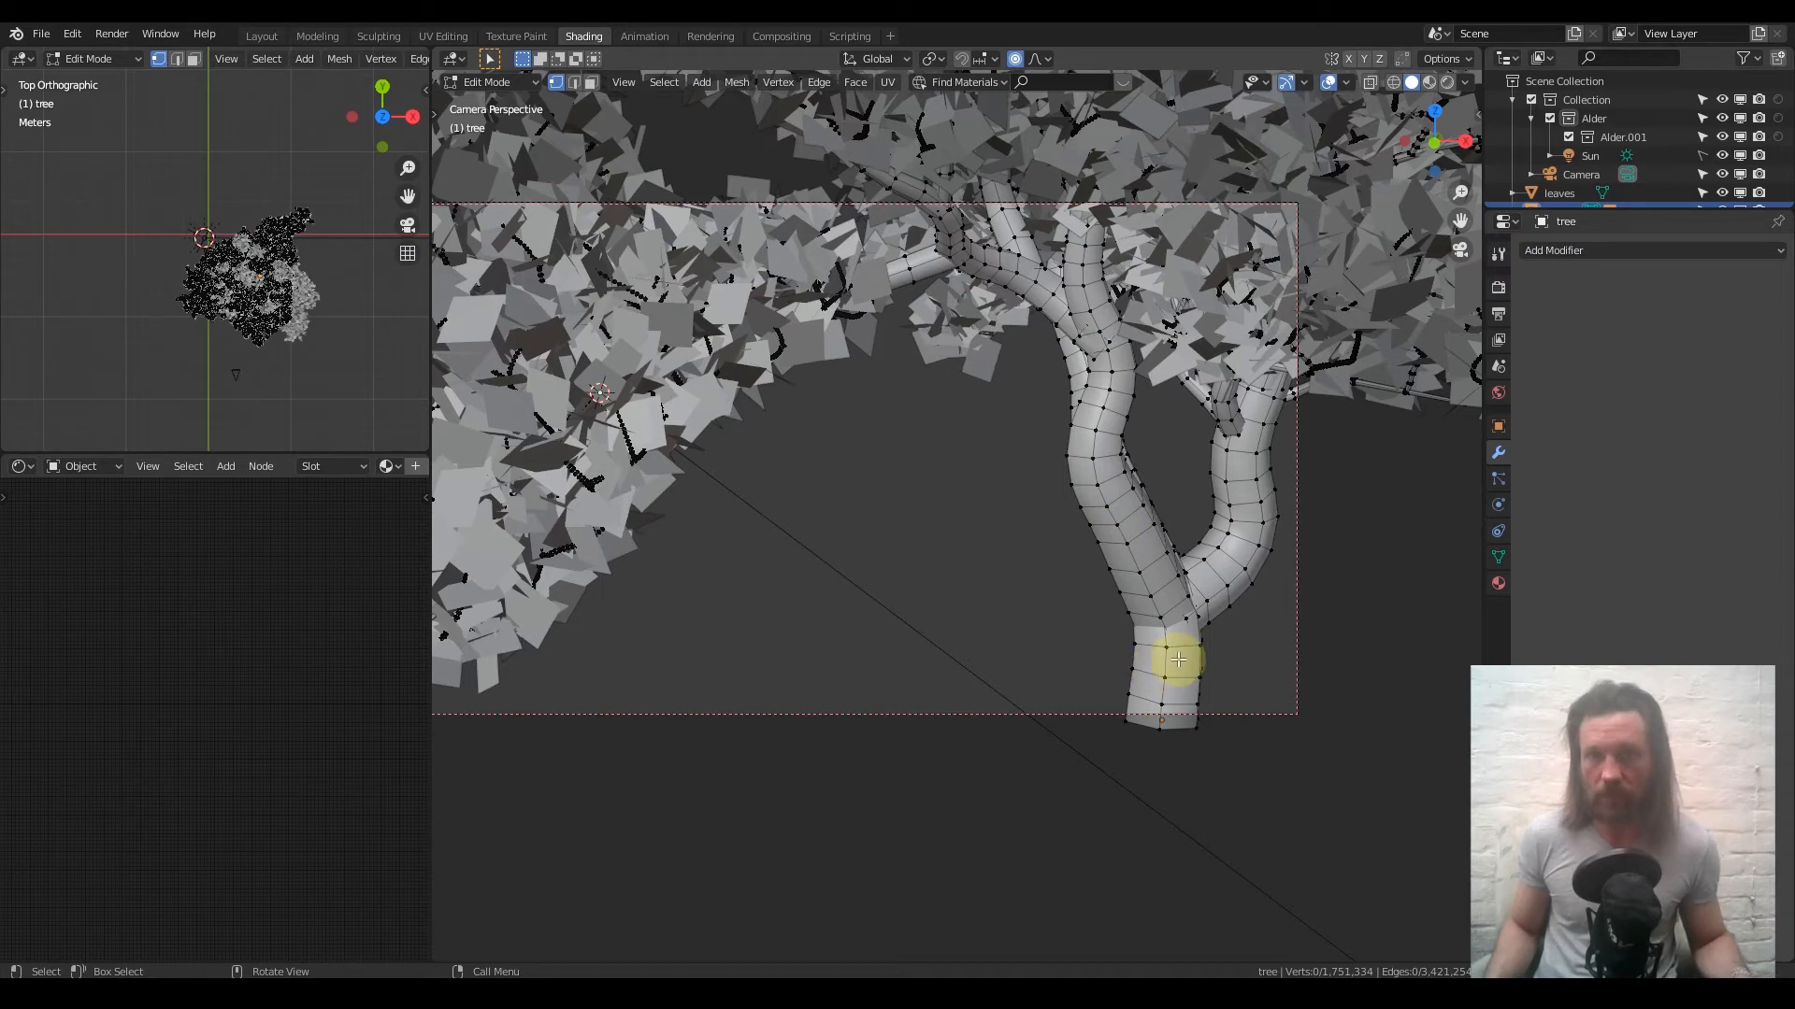
left_click(1139, 571, "shift")
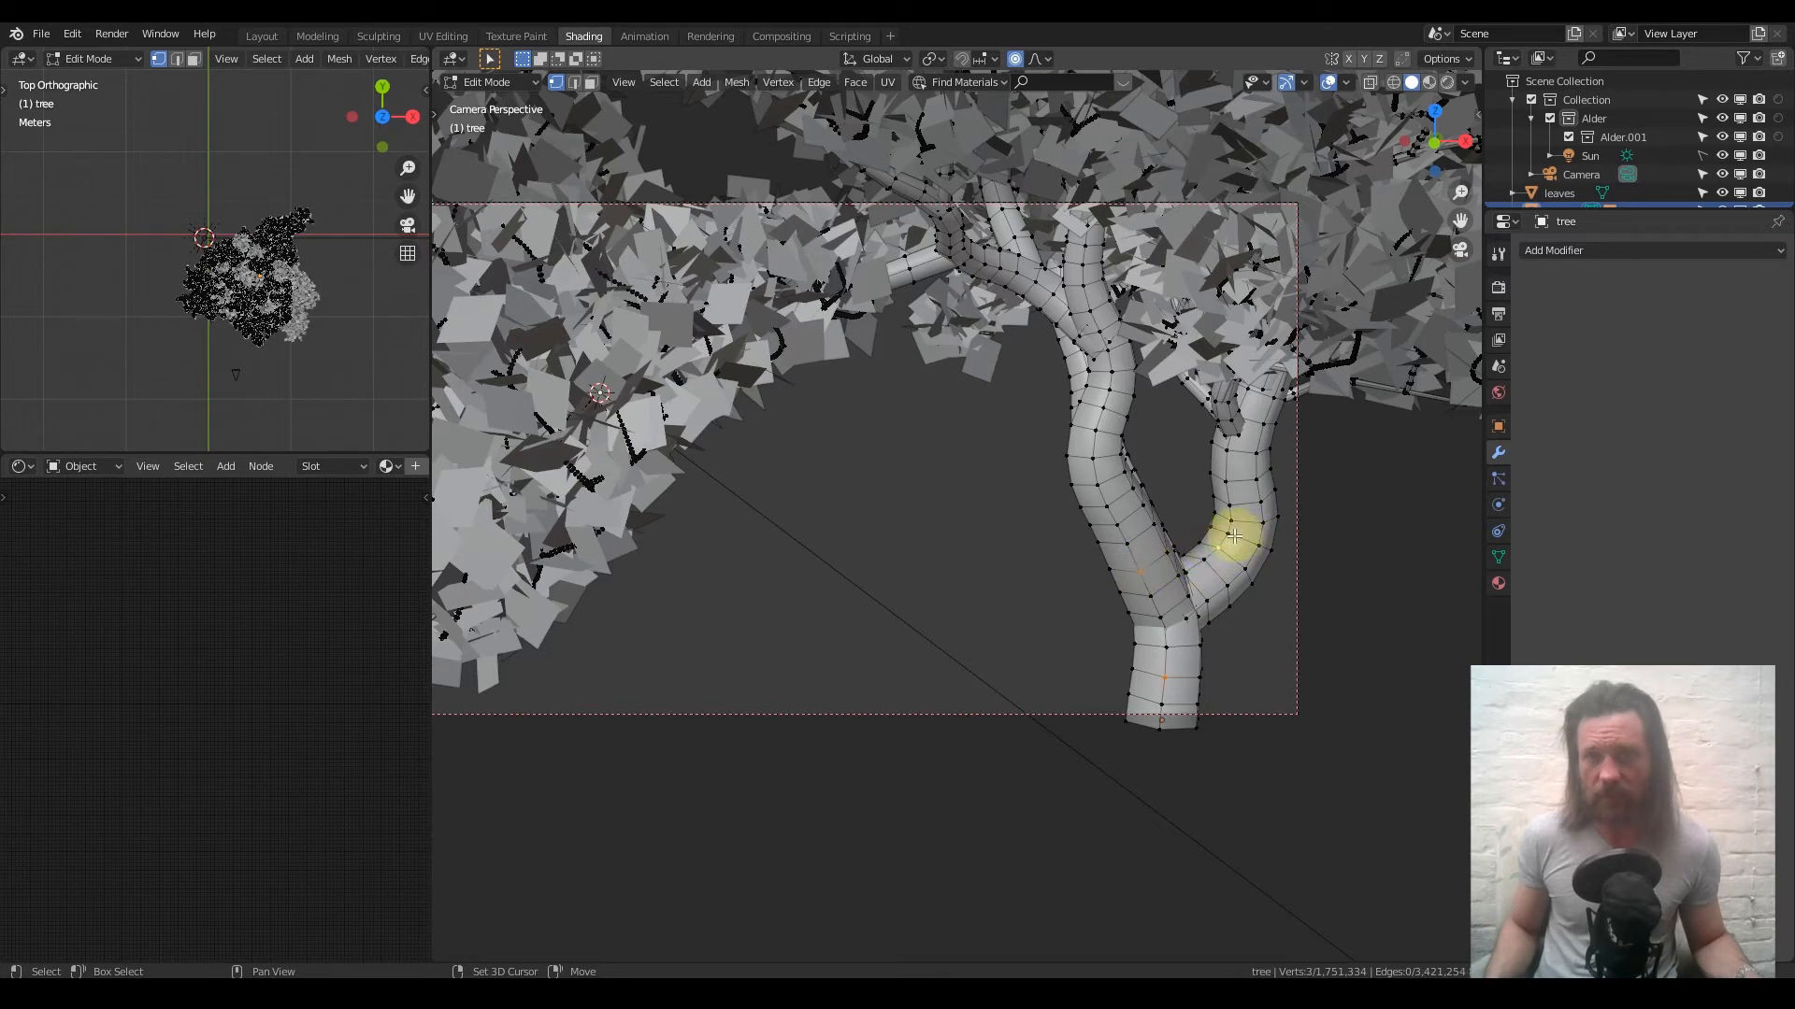
left_click(1068, 375, "shift")
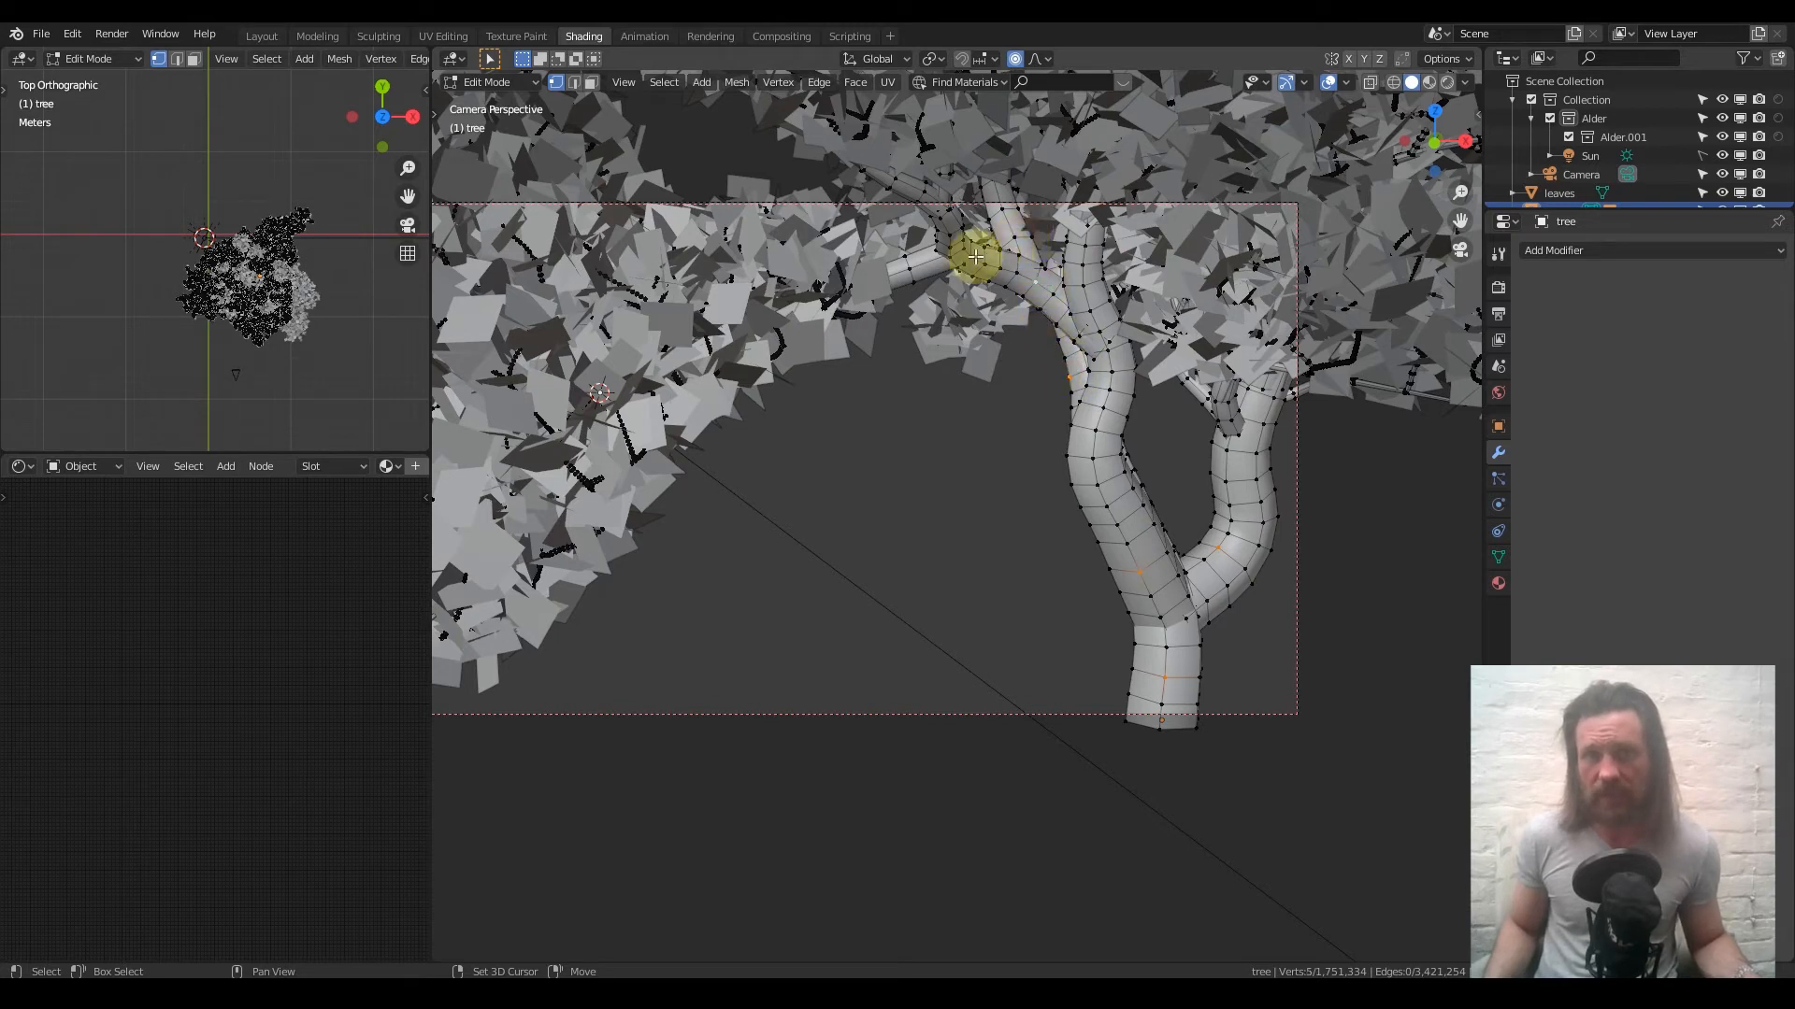
left_click(1082, 266, "shift")
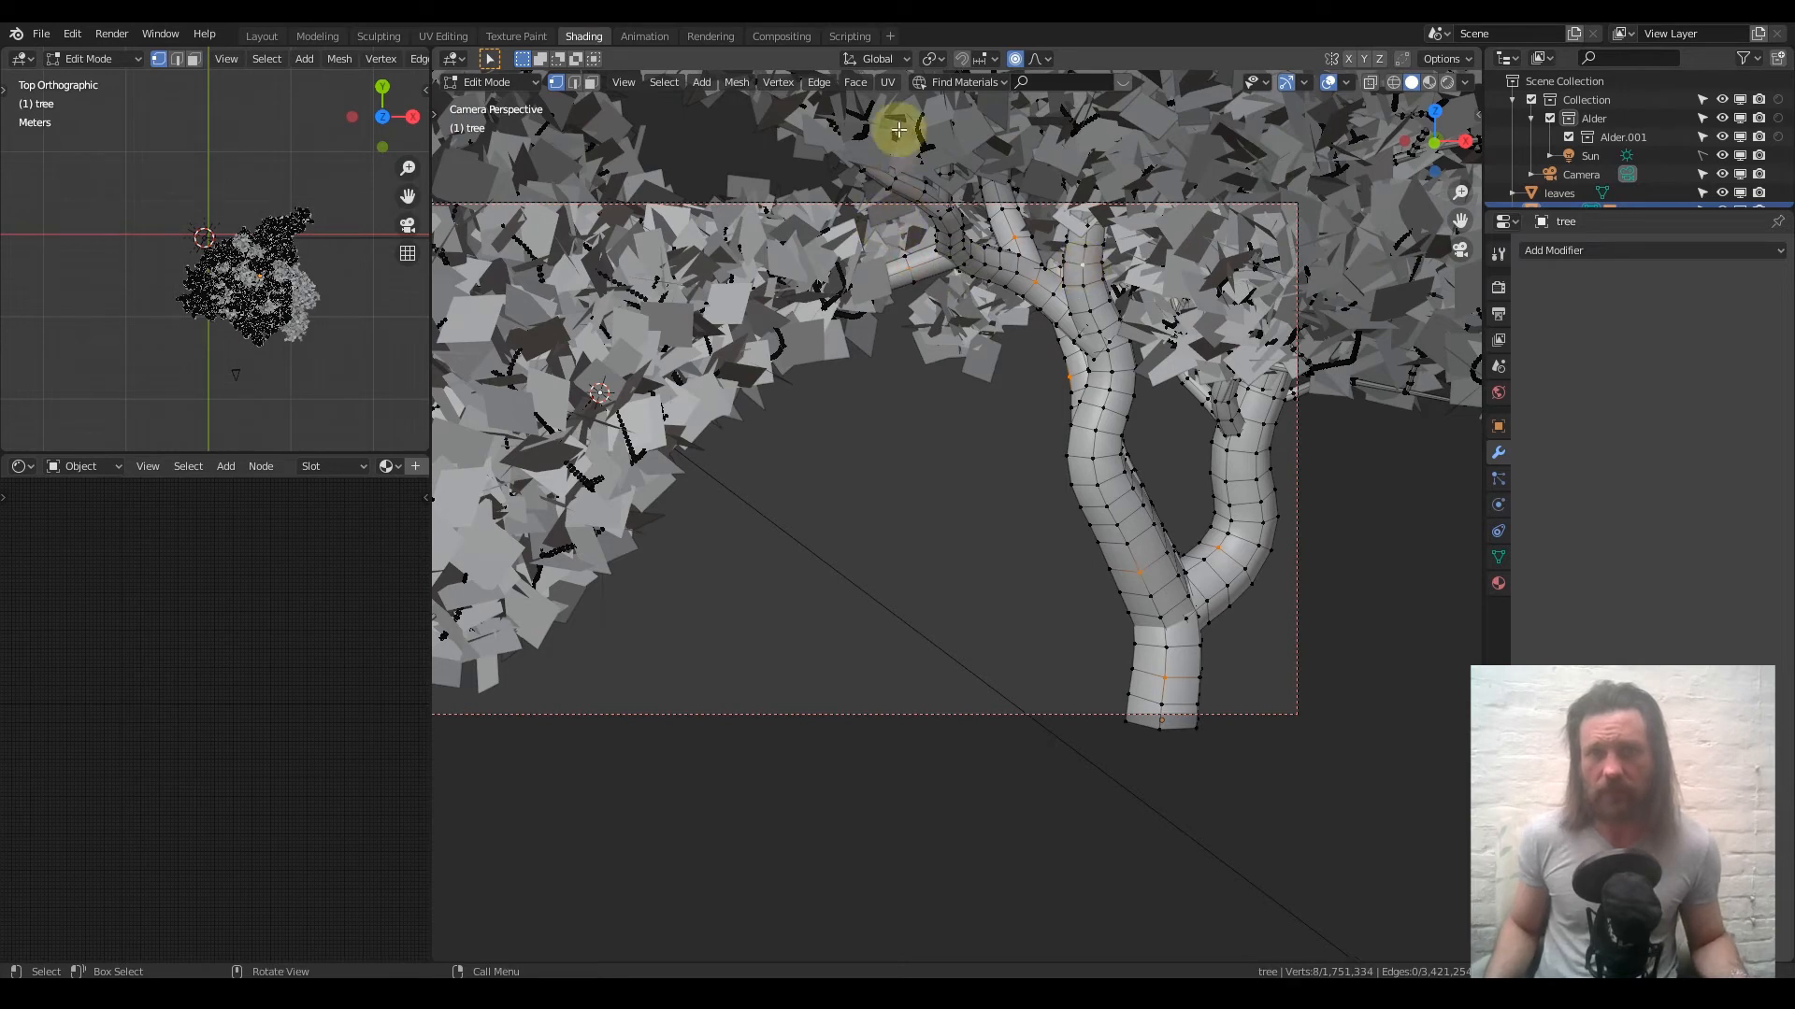
Extend the vertex selection to all linked geometry of the trunk and main branches
left_click(664, 82)
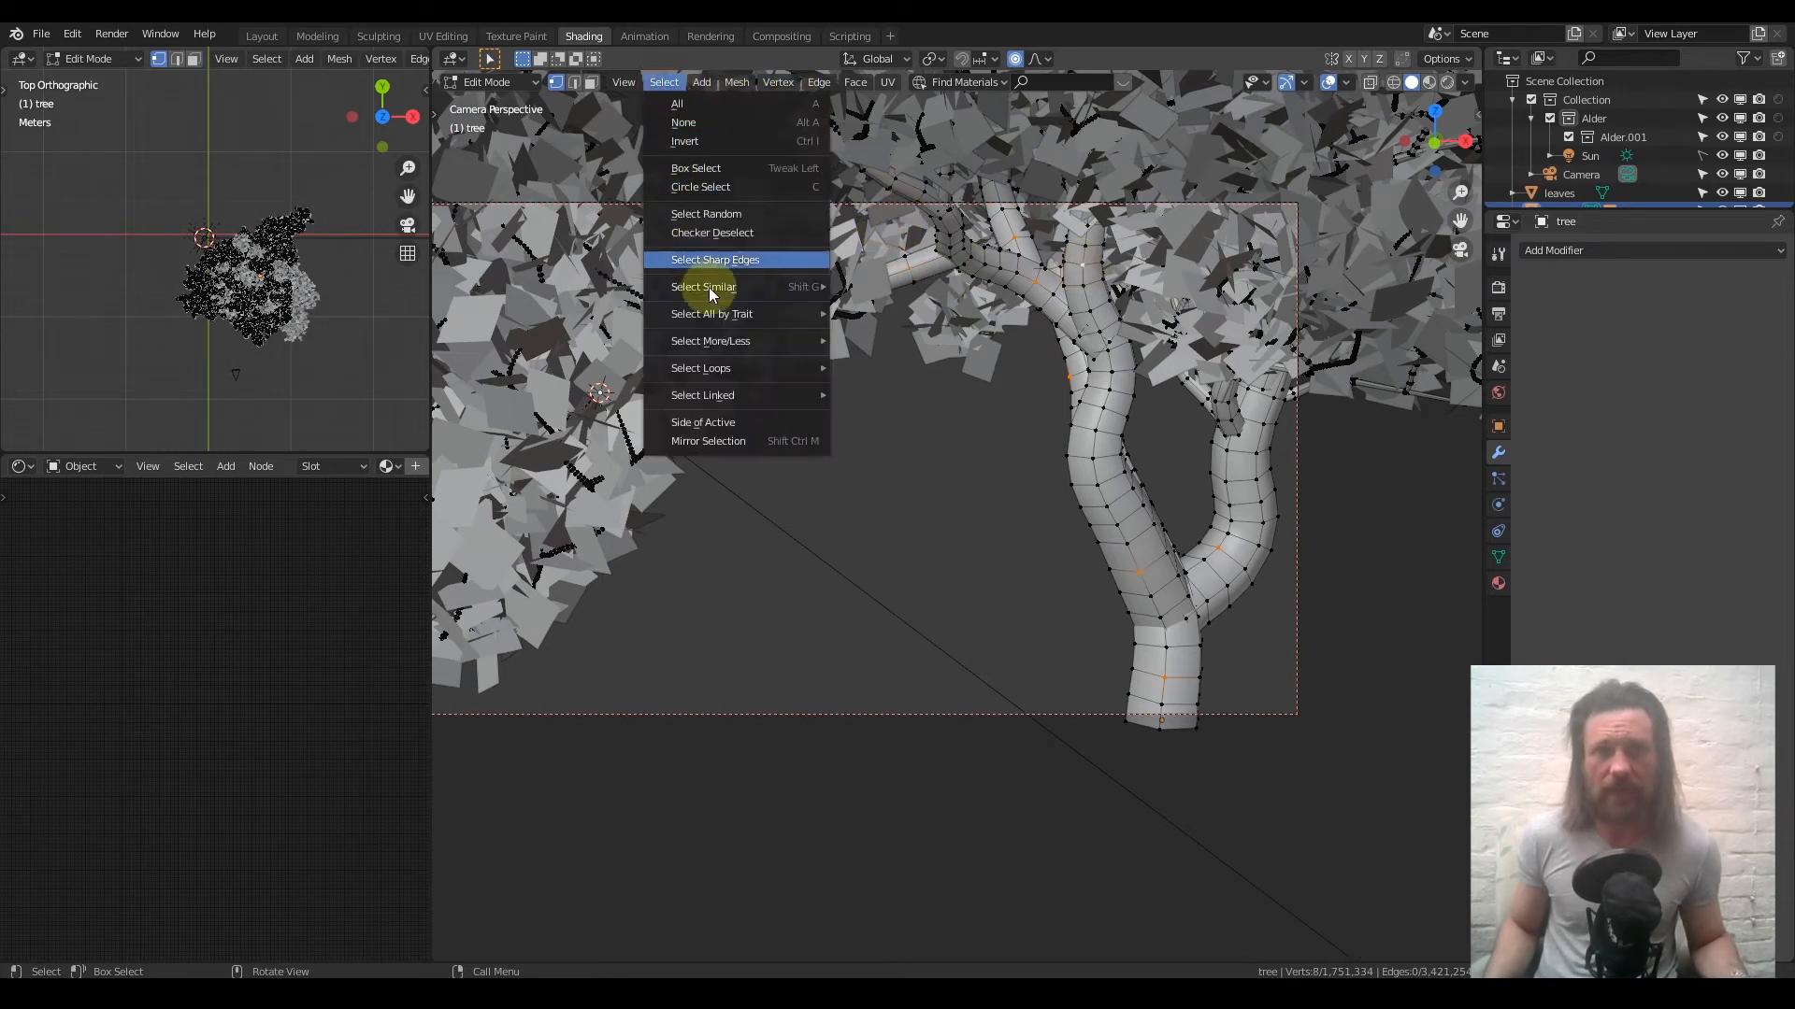
mouse_move(748, 396)
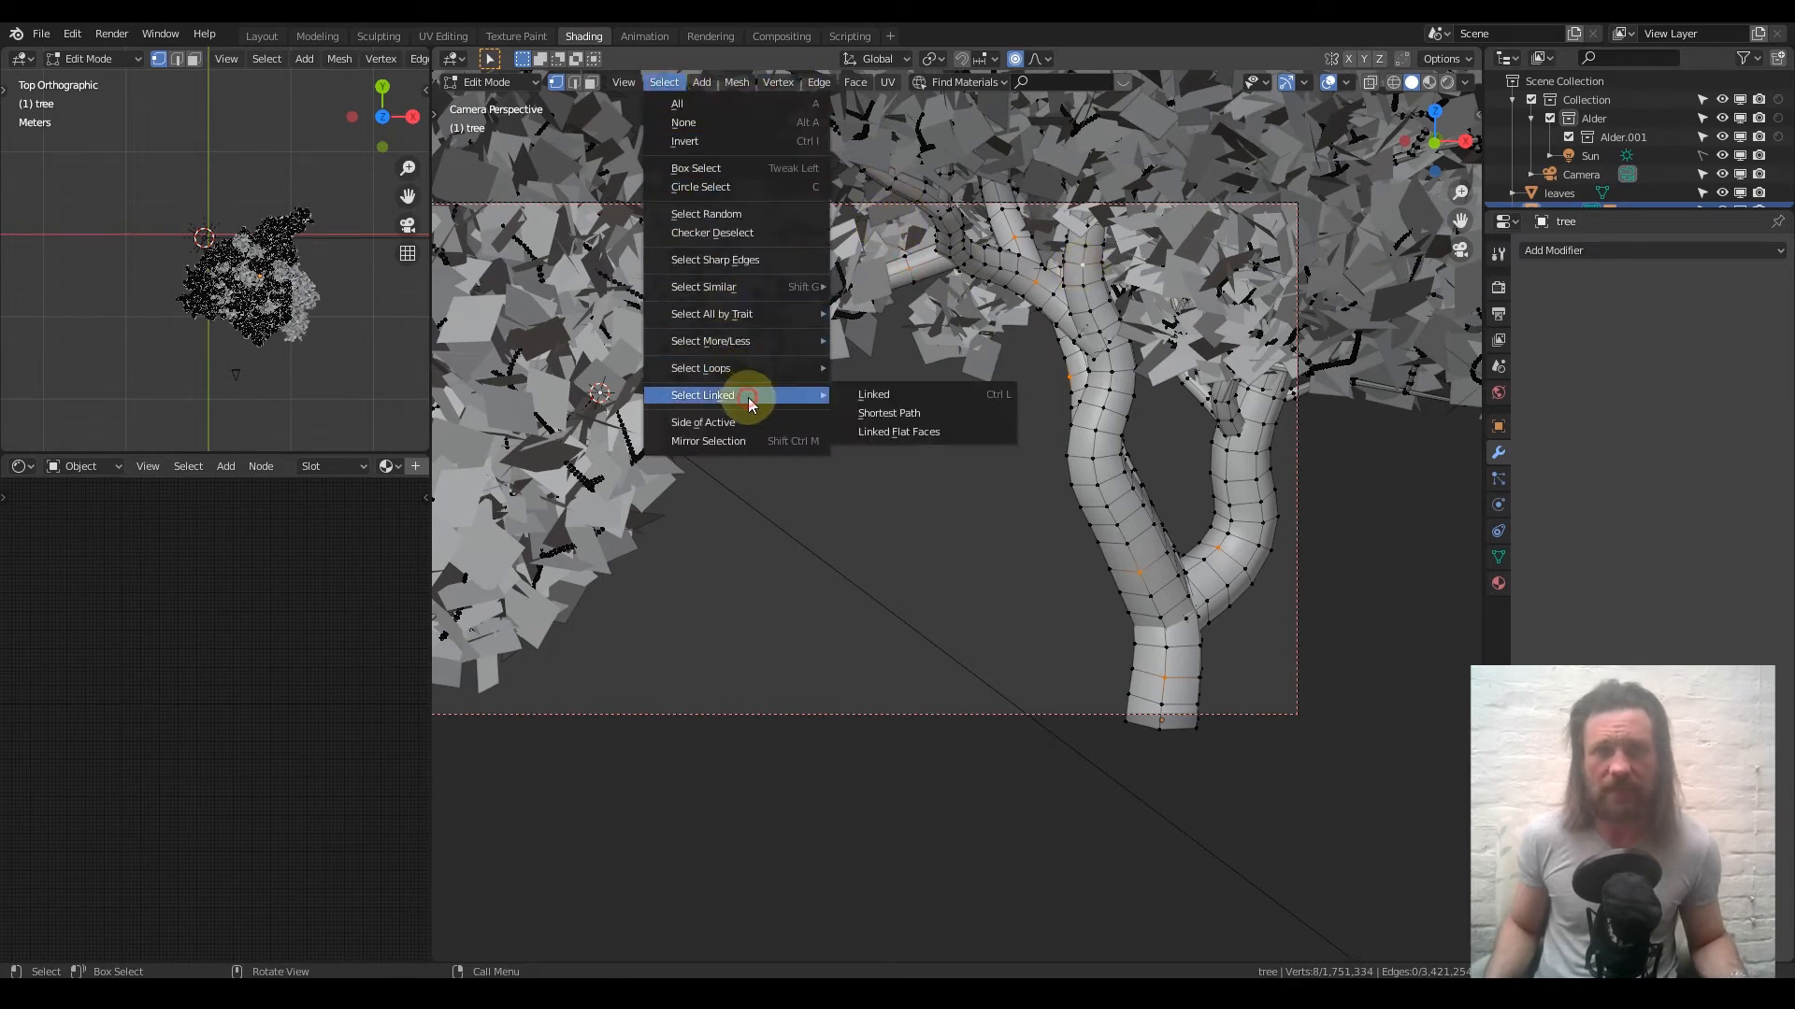
left_click(916, 395)
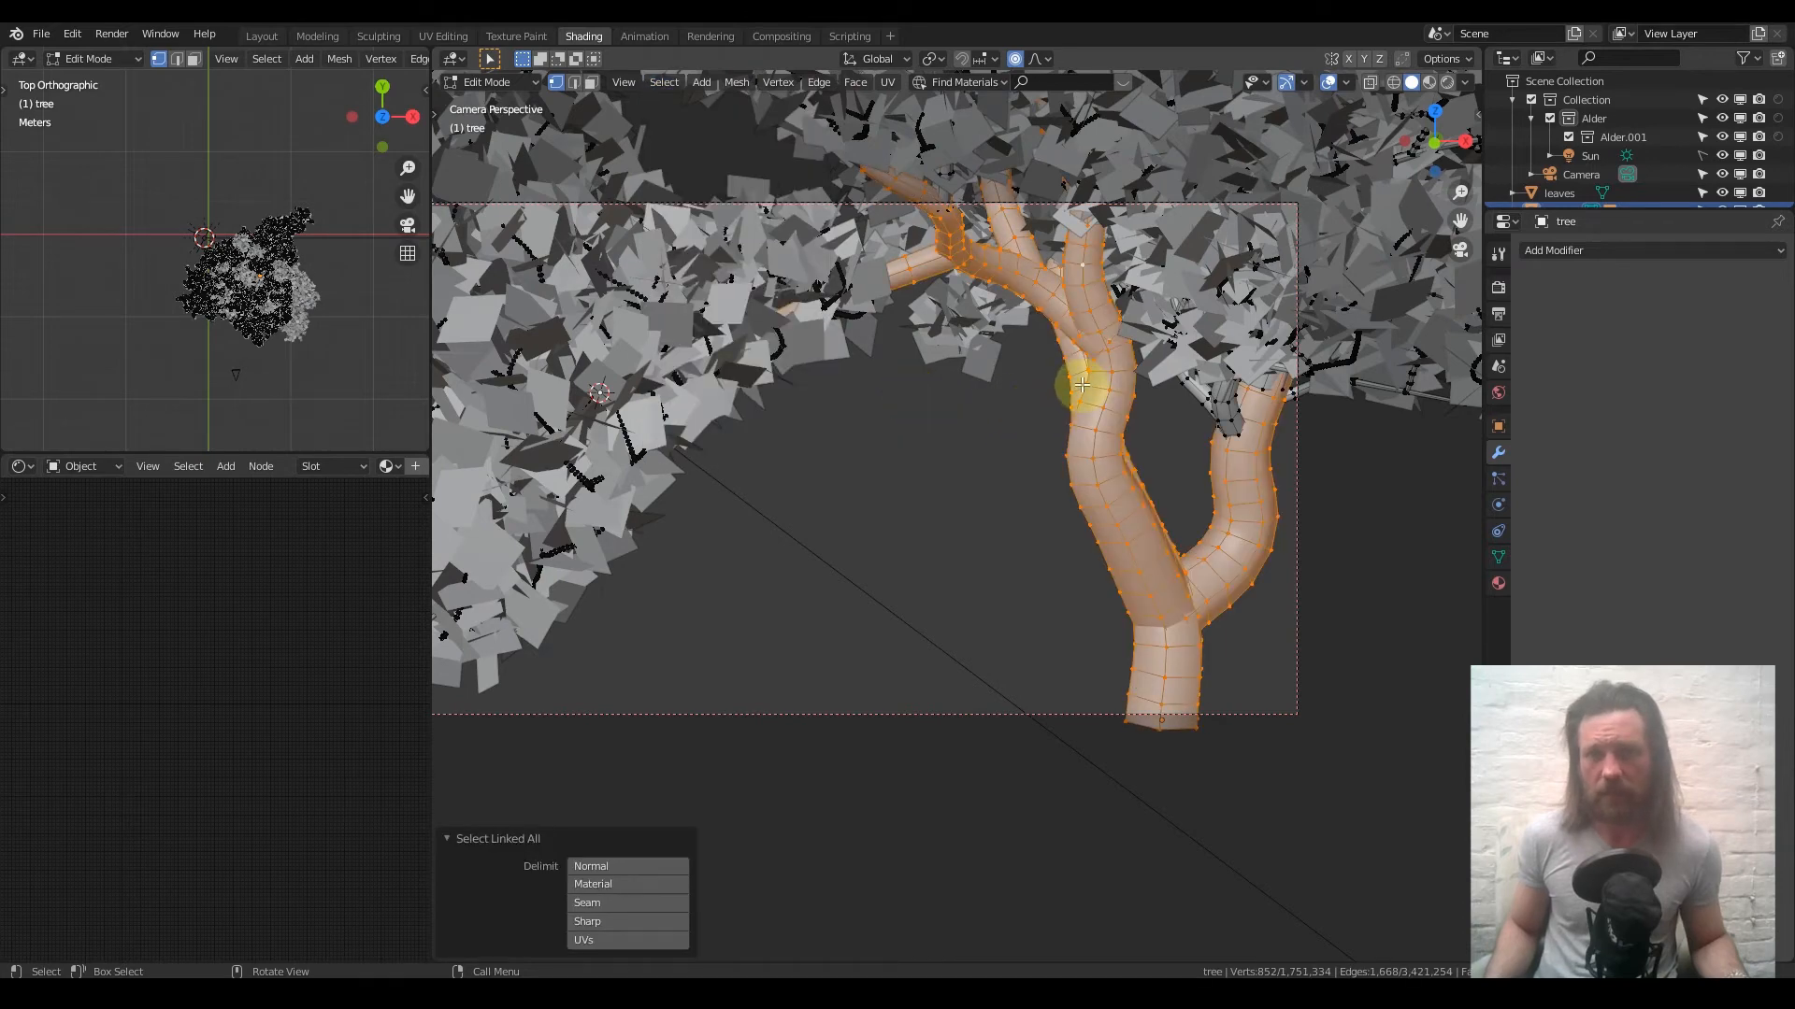
Separate the selected trunk and main branches into their own object, then return to Object Mode and select that object
scroll(1030, 385, "down", 3)
scroll(1065, 523, "up", 2)
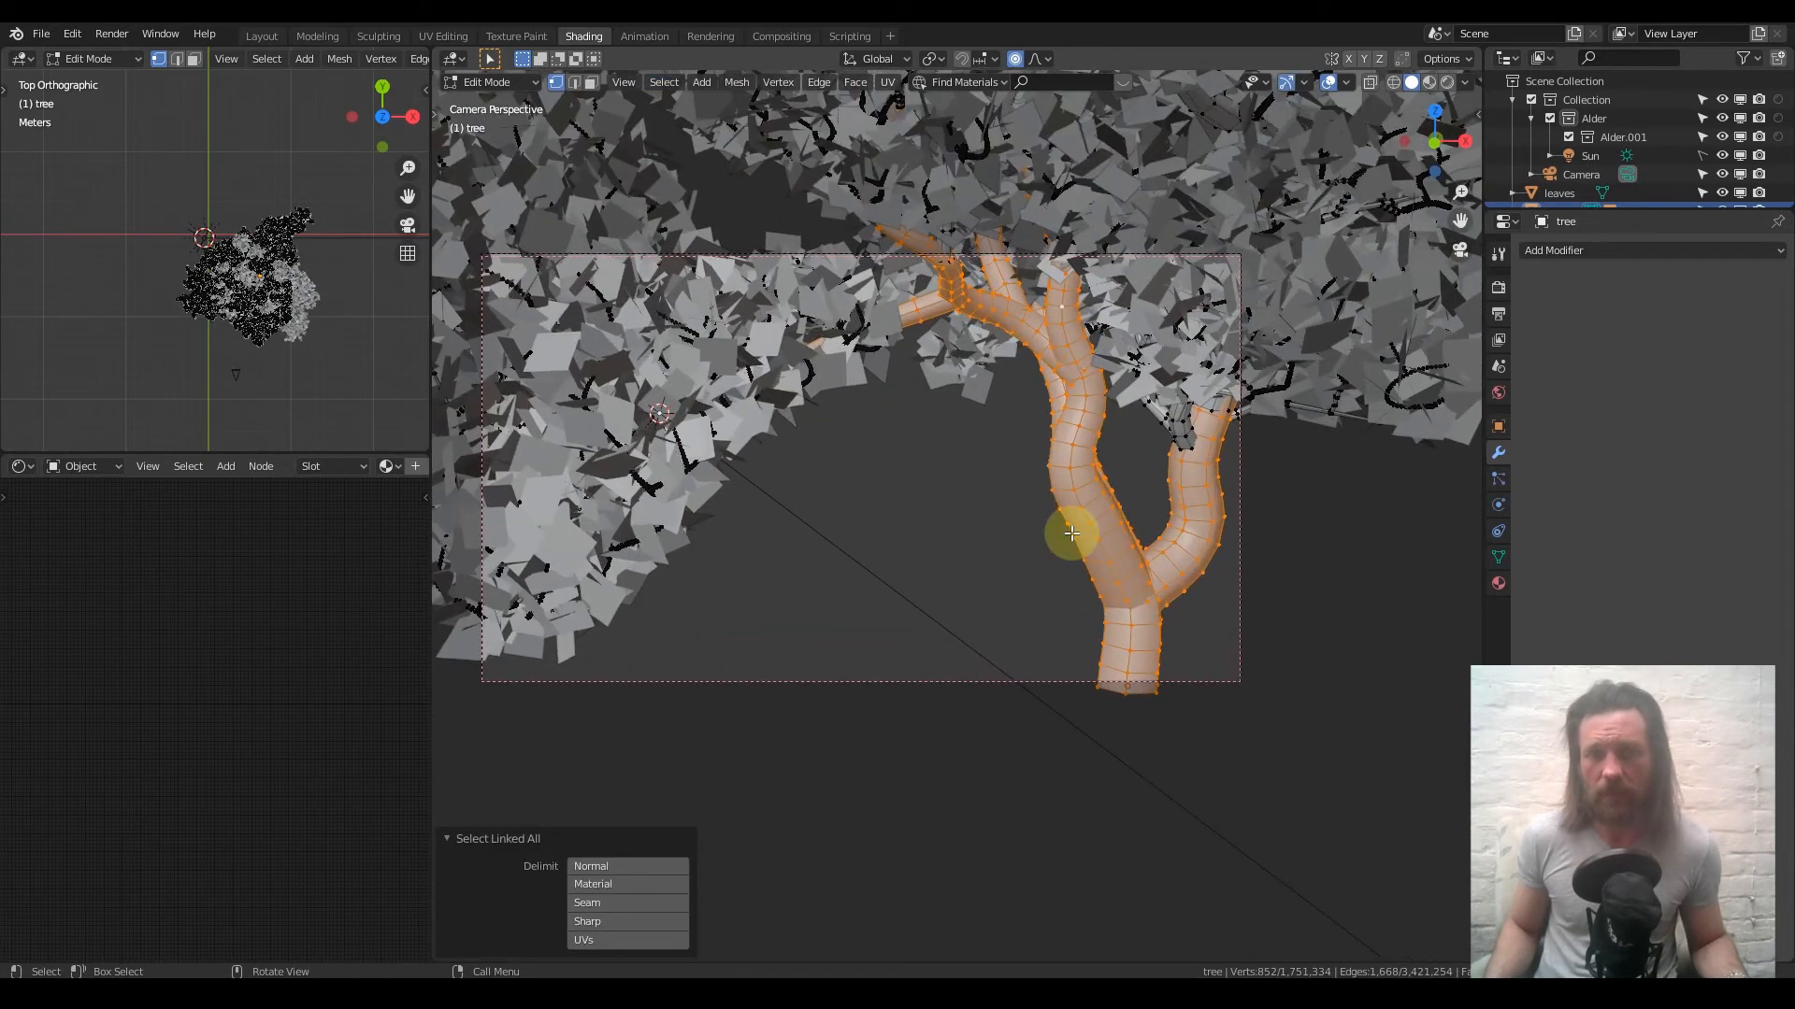
scroll(1085, 400, "down", 1)
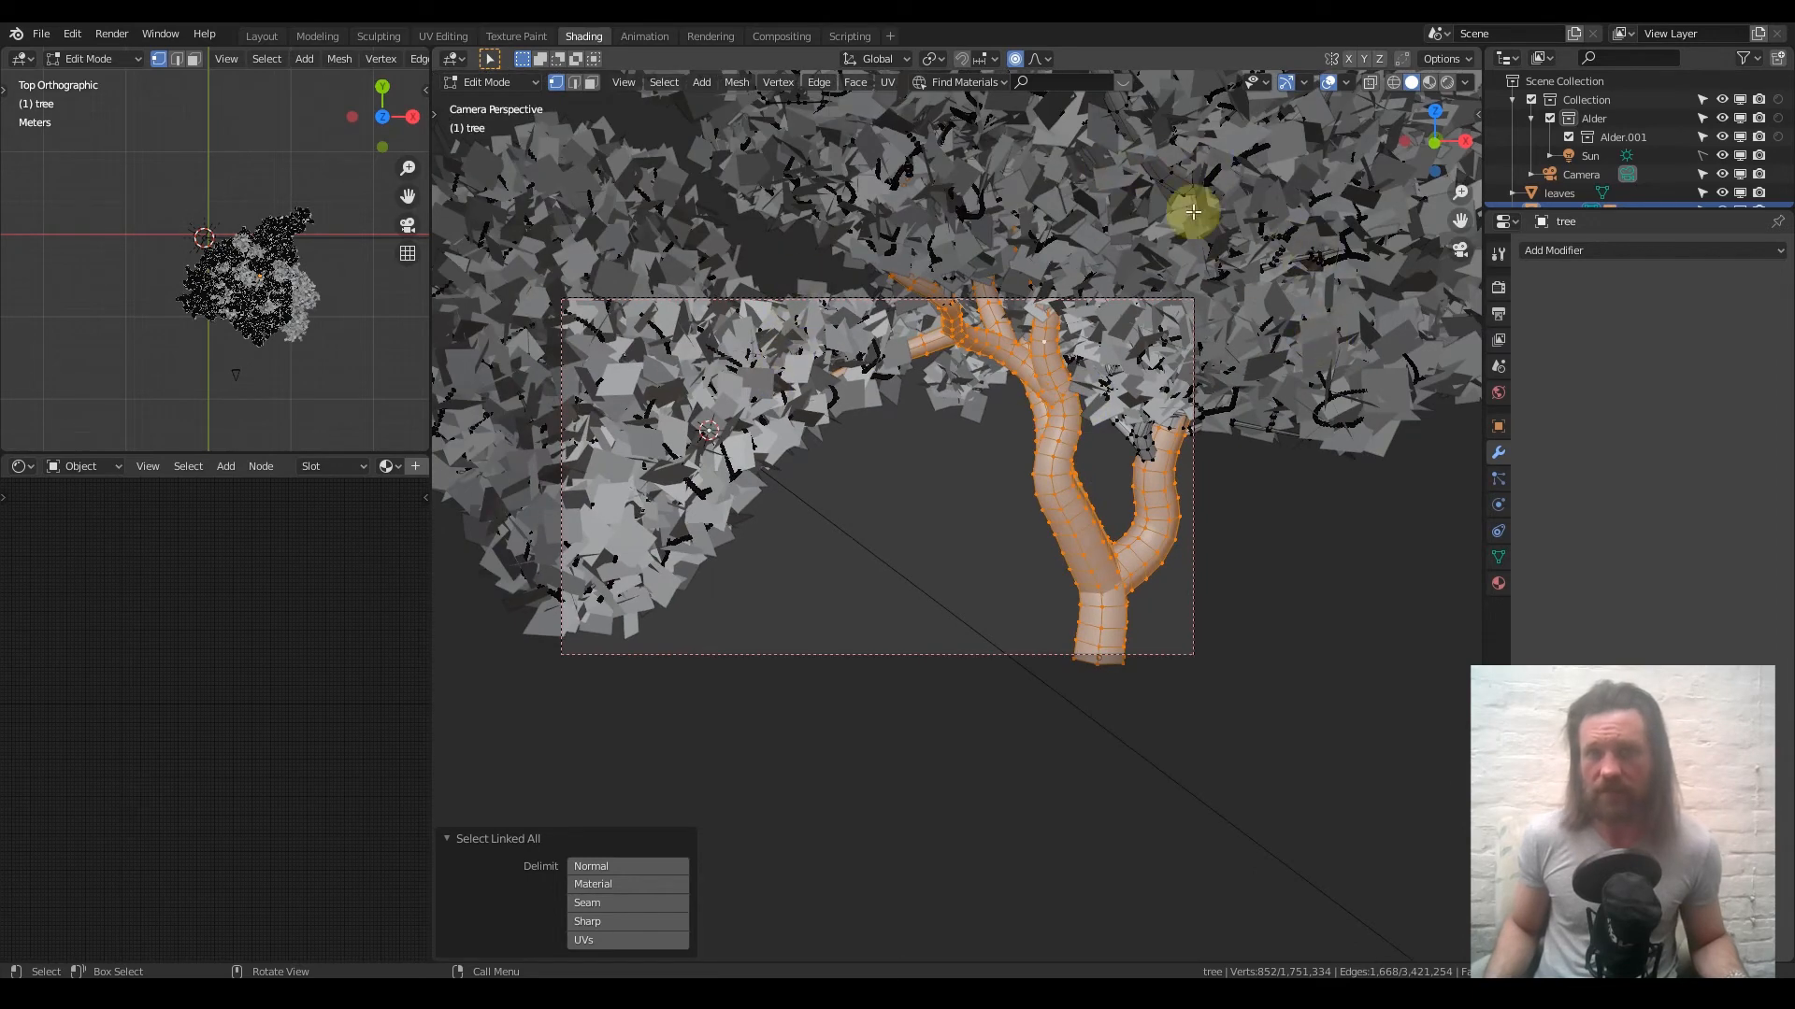
scroll(1039, 360, "down", 5)
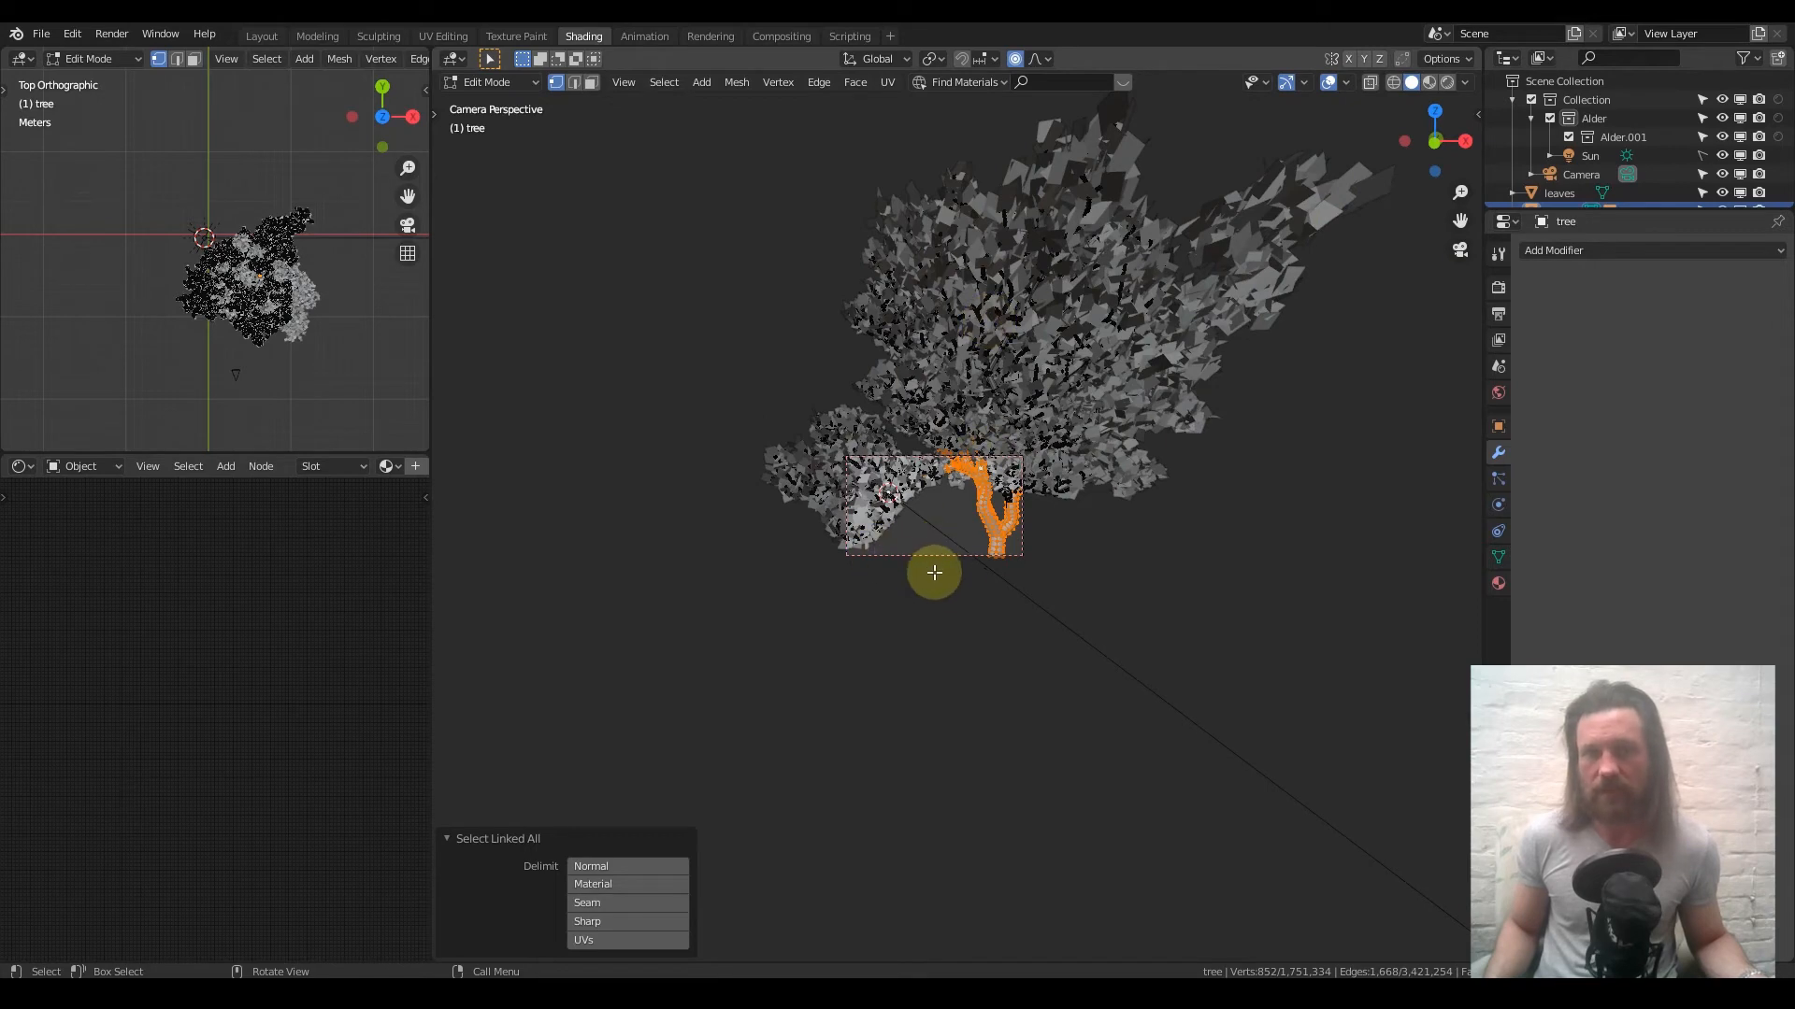
scroll(953, 581, "up", 3)
scroll(958, 587, "up", 4)
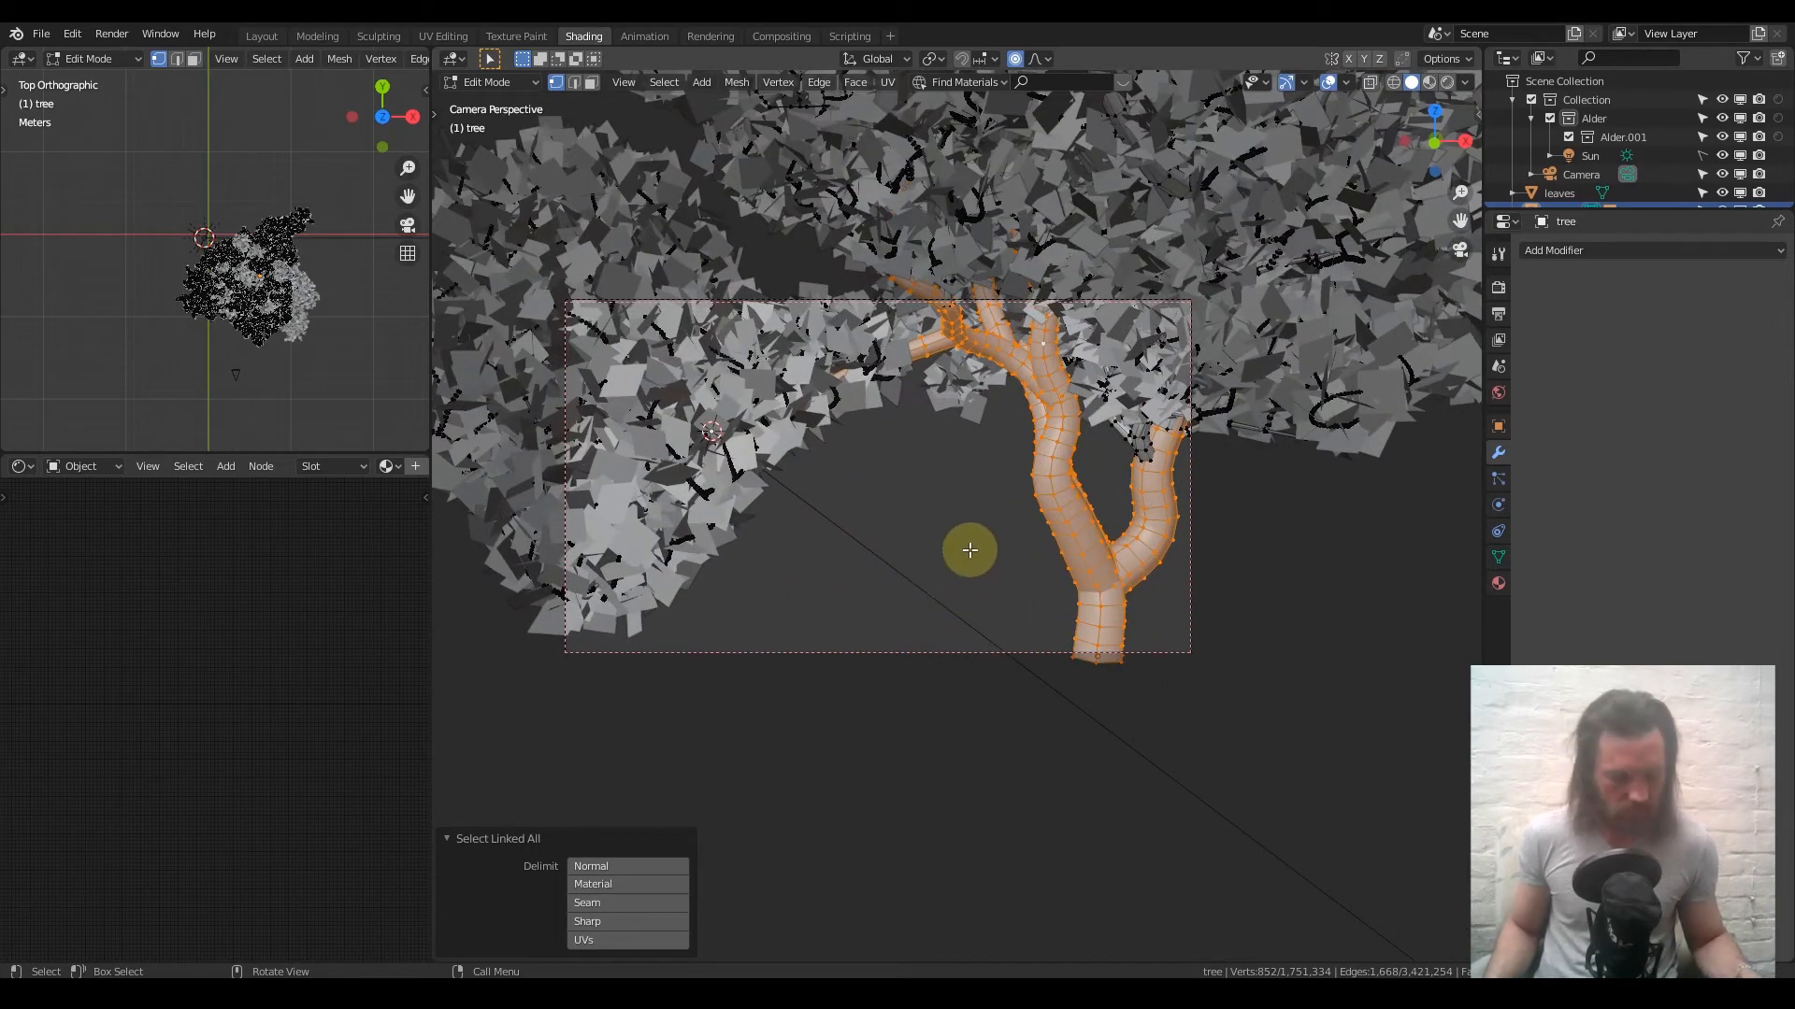
scroll(969, 548, "up", 1)
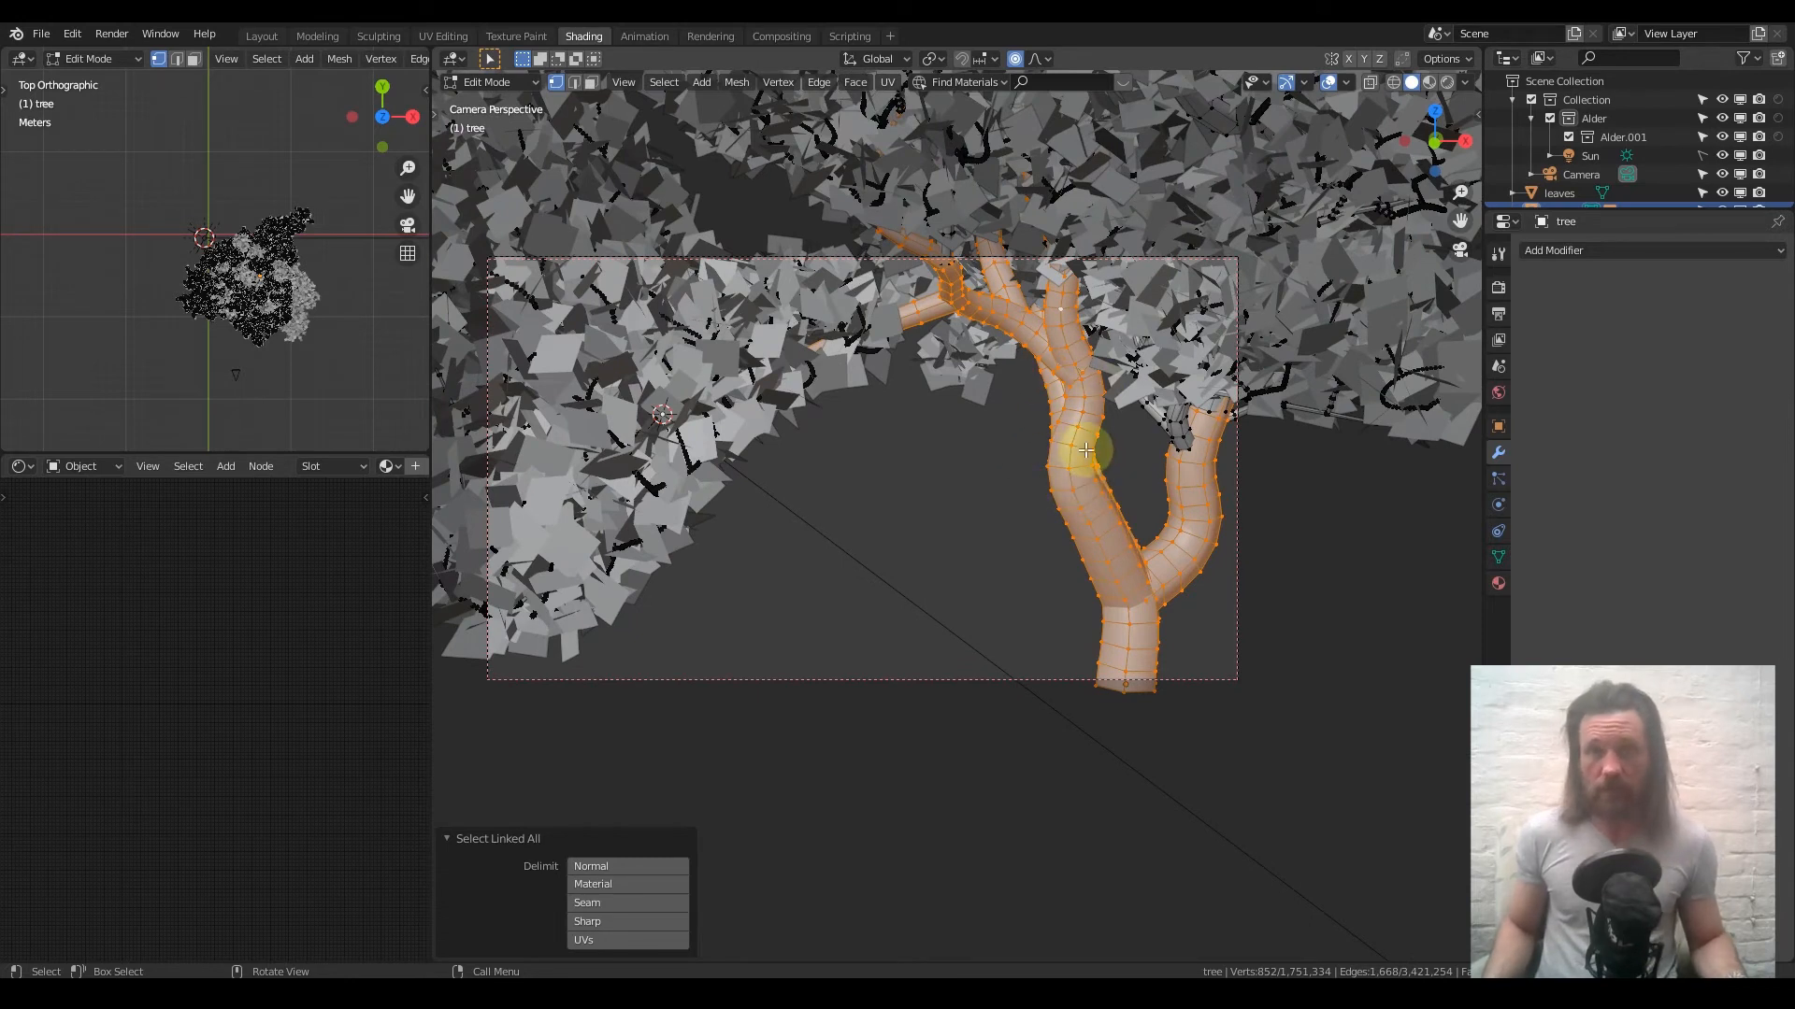
key("p")
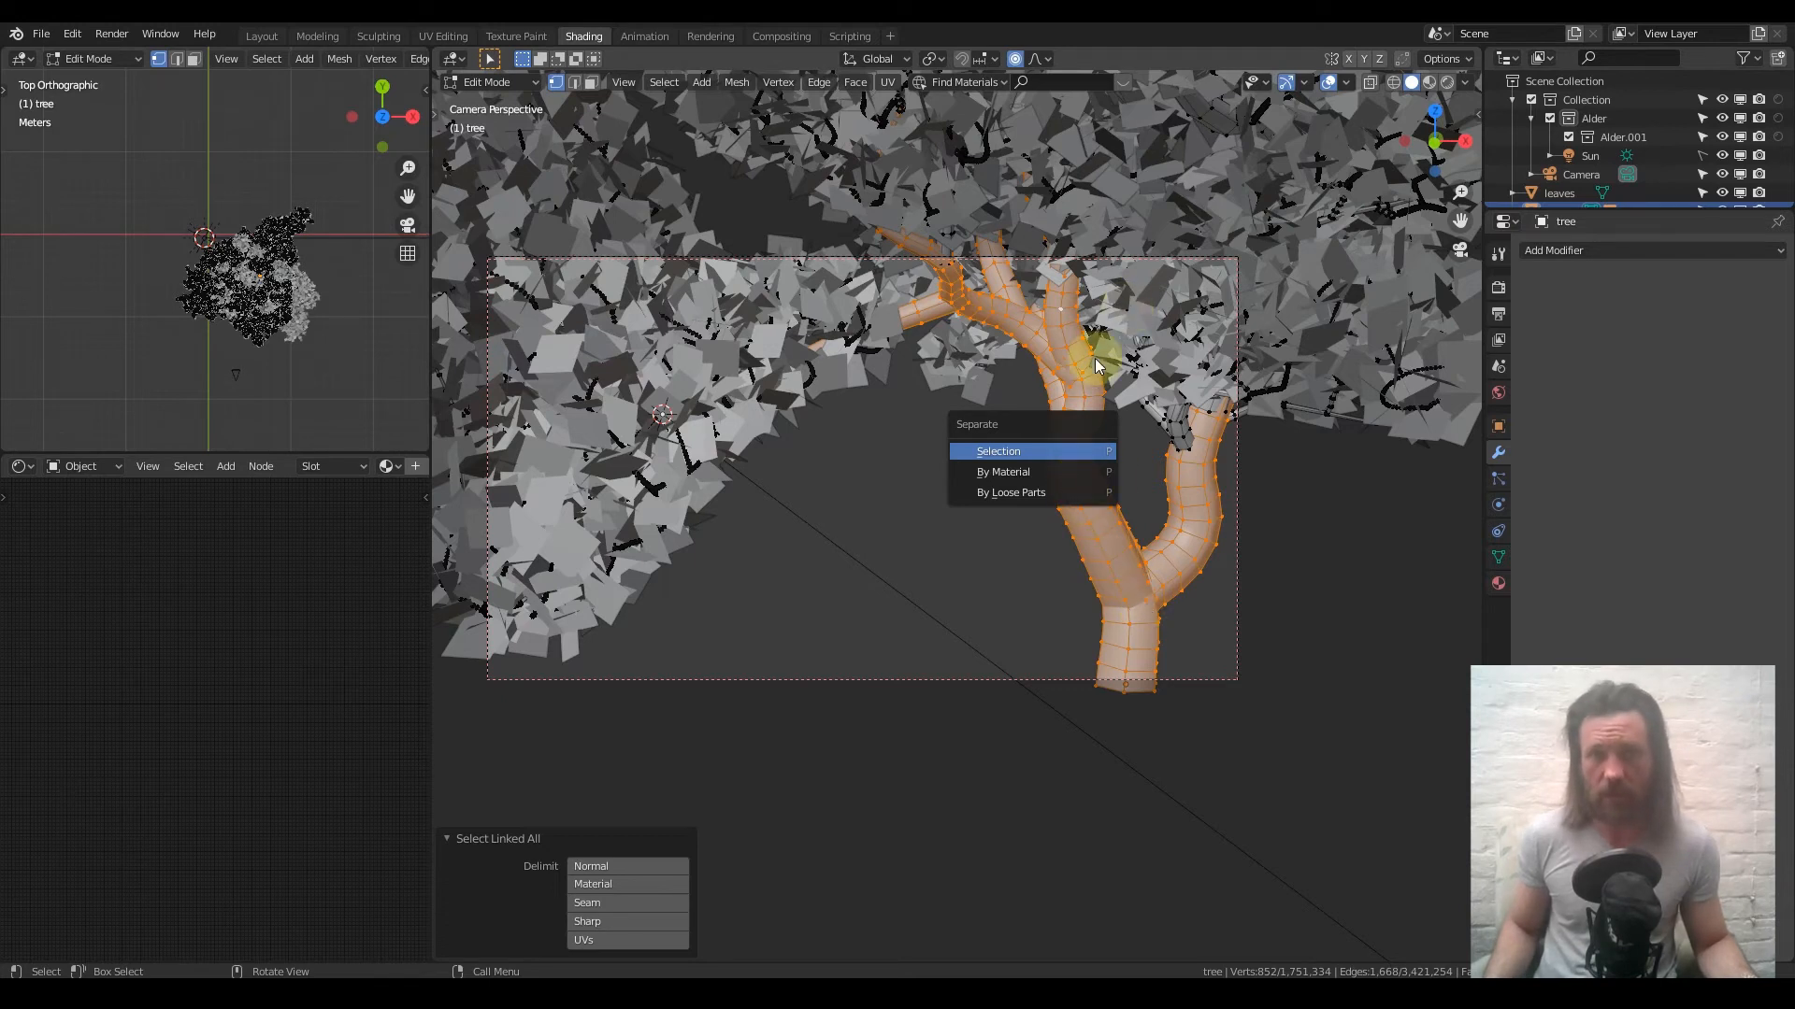
left_click(1081, 449)
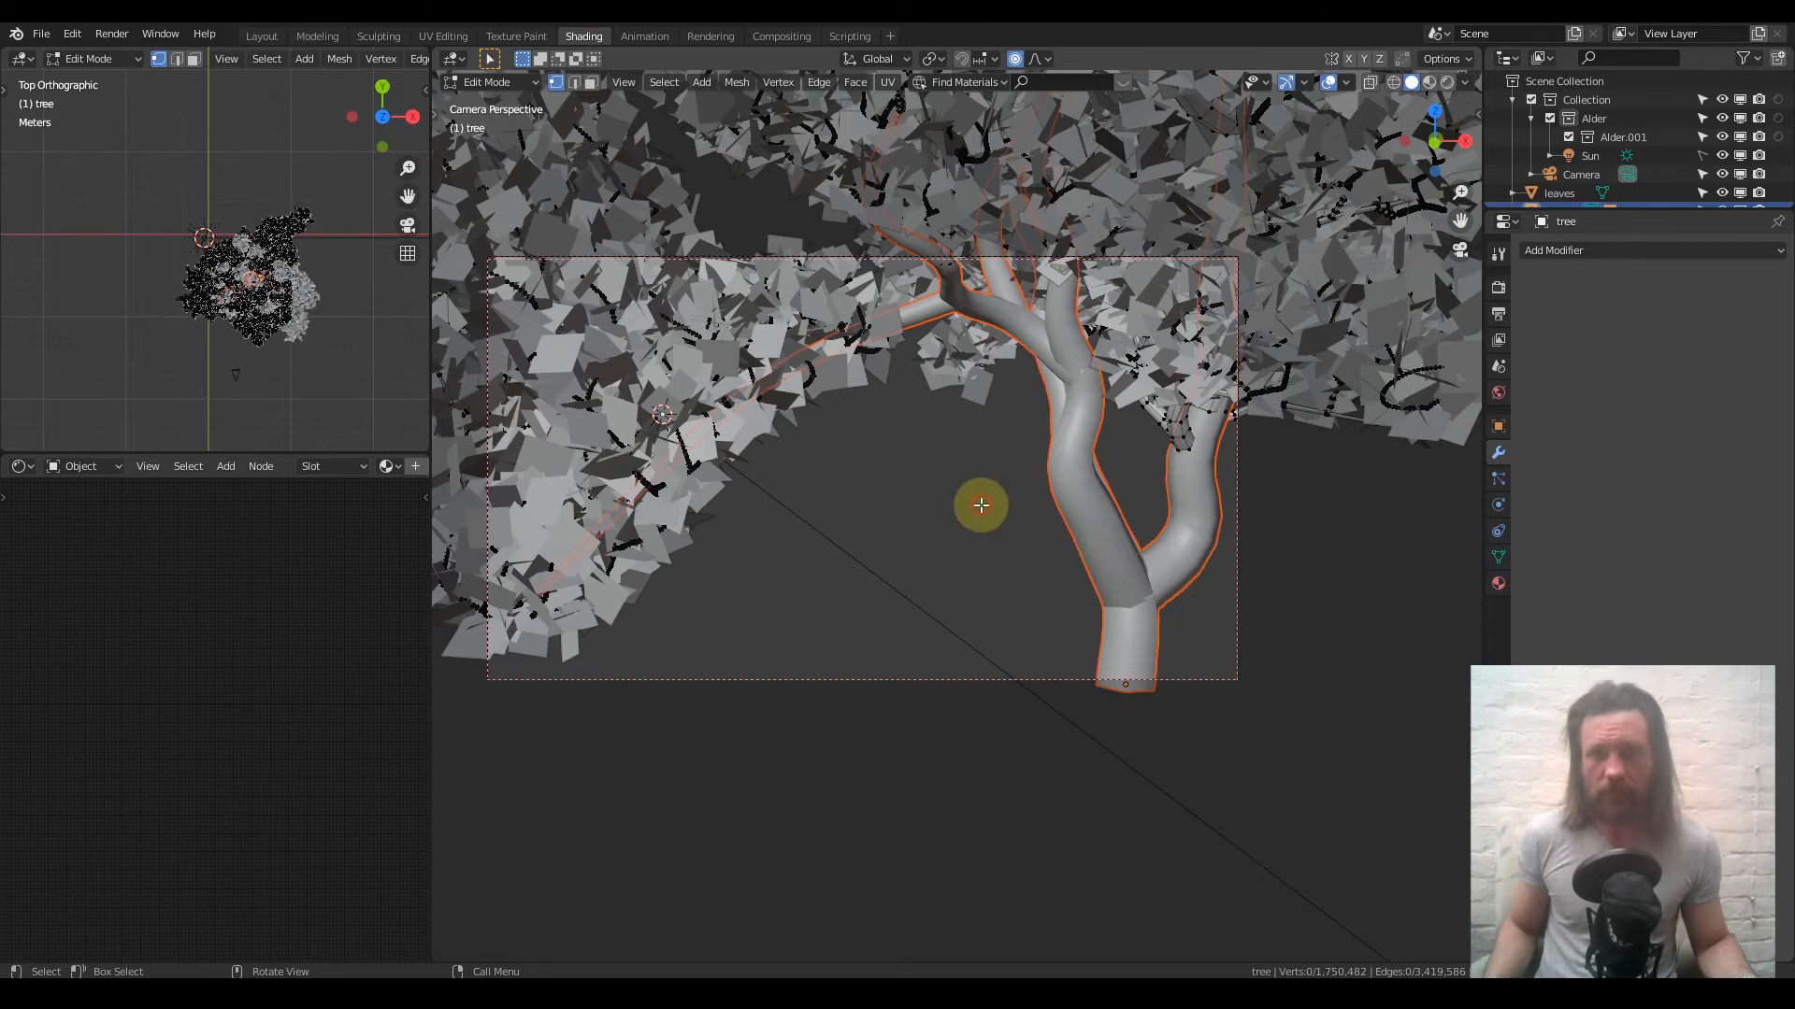
key("Tab")
left_click(1082, 516)
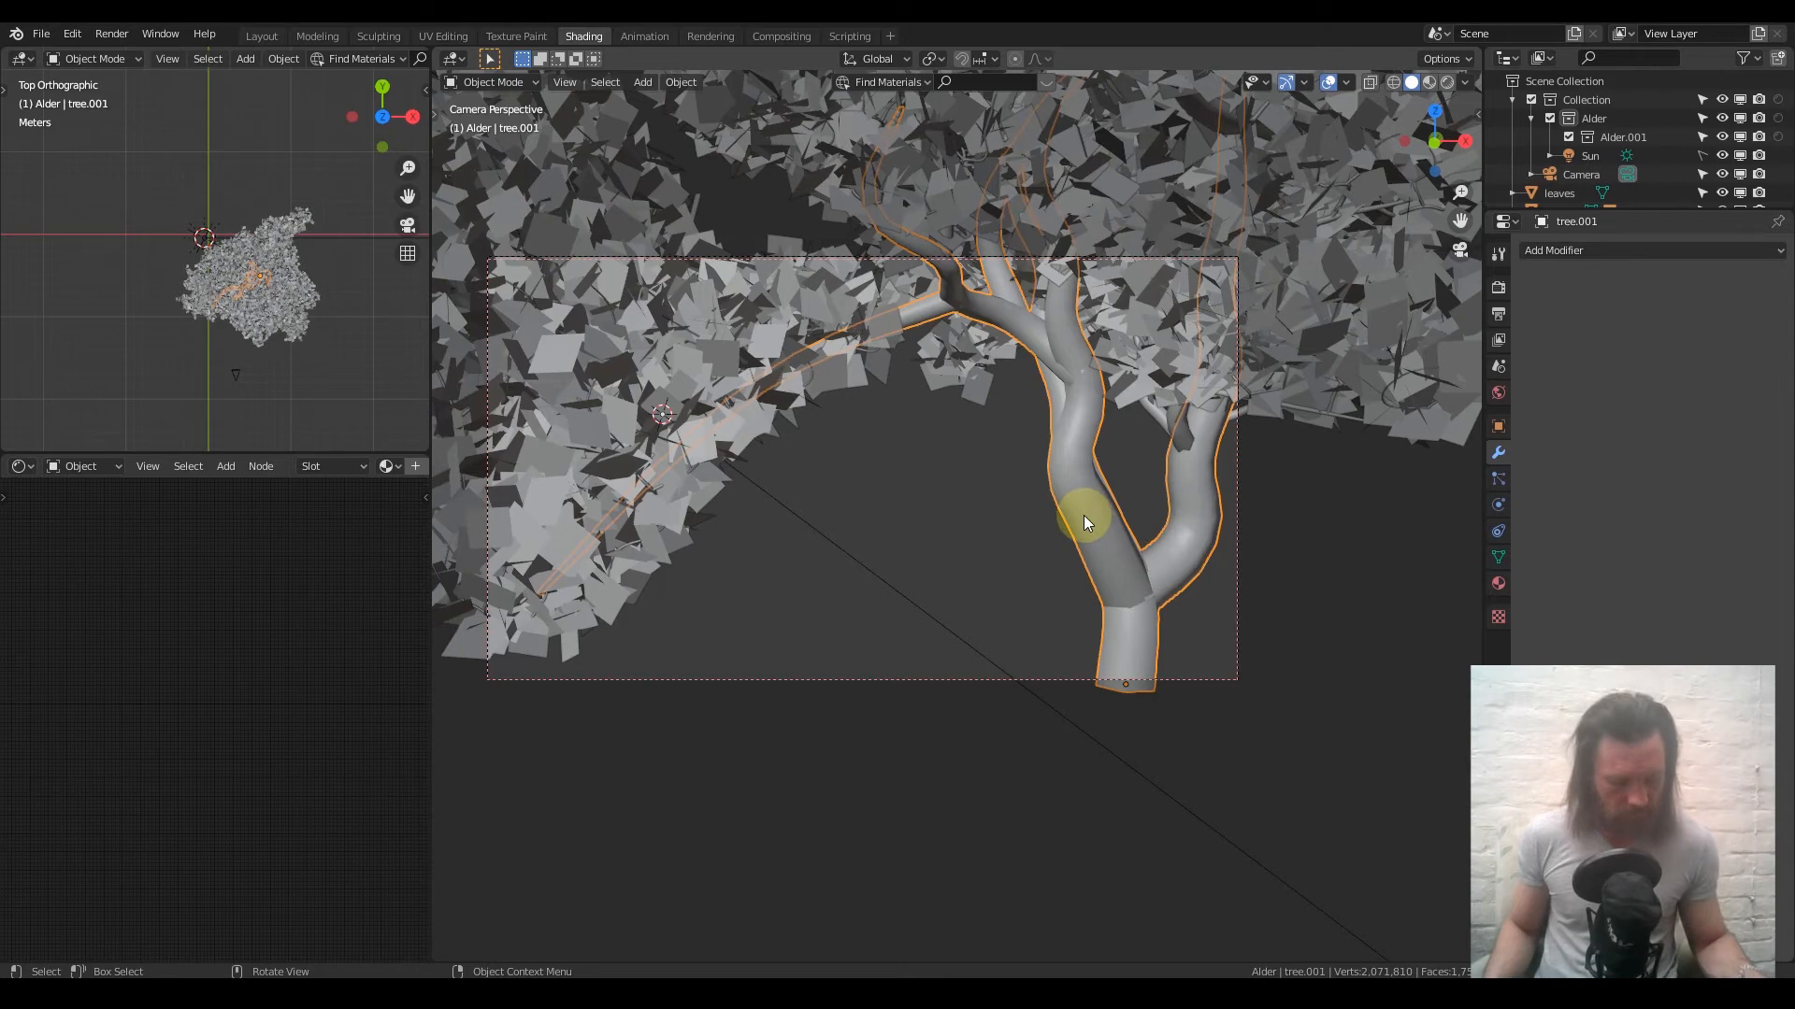
Inspect the separated trunk in isolation, then return to the full scene through the camera
key("KP_Divide")
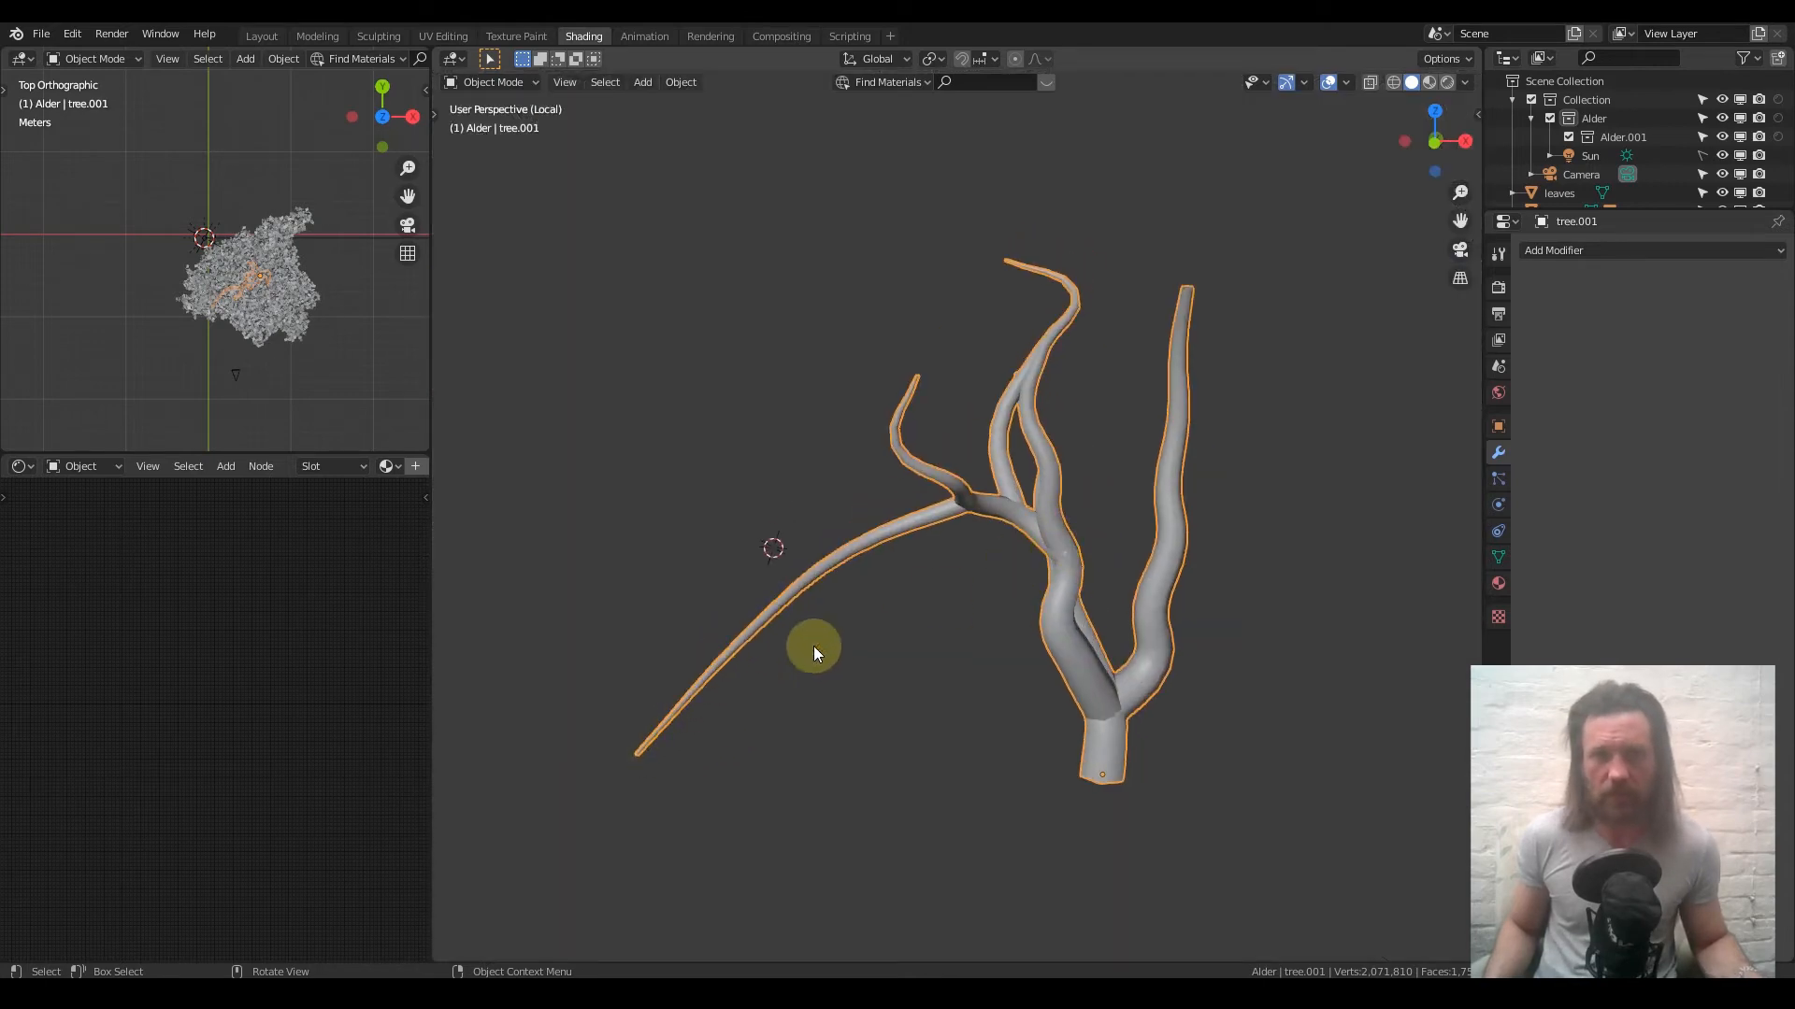
key("KP_Divide")
key("KP_0")
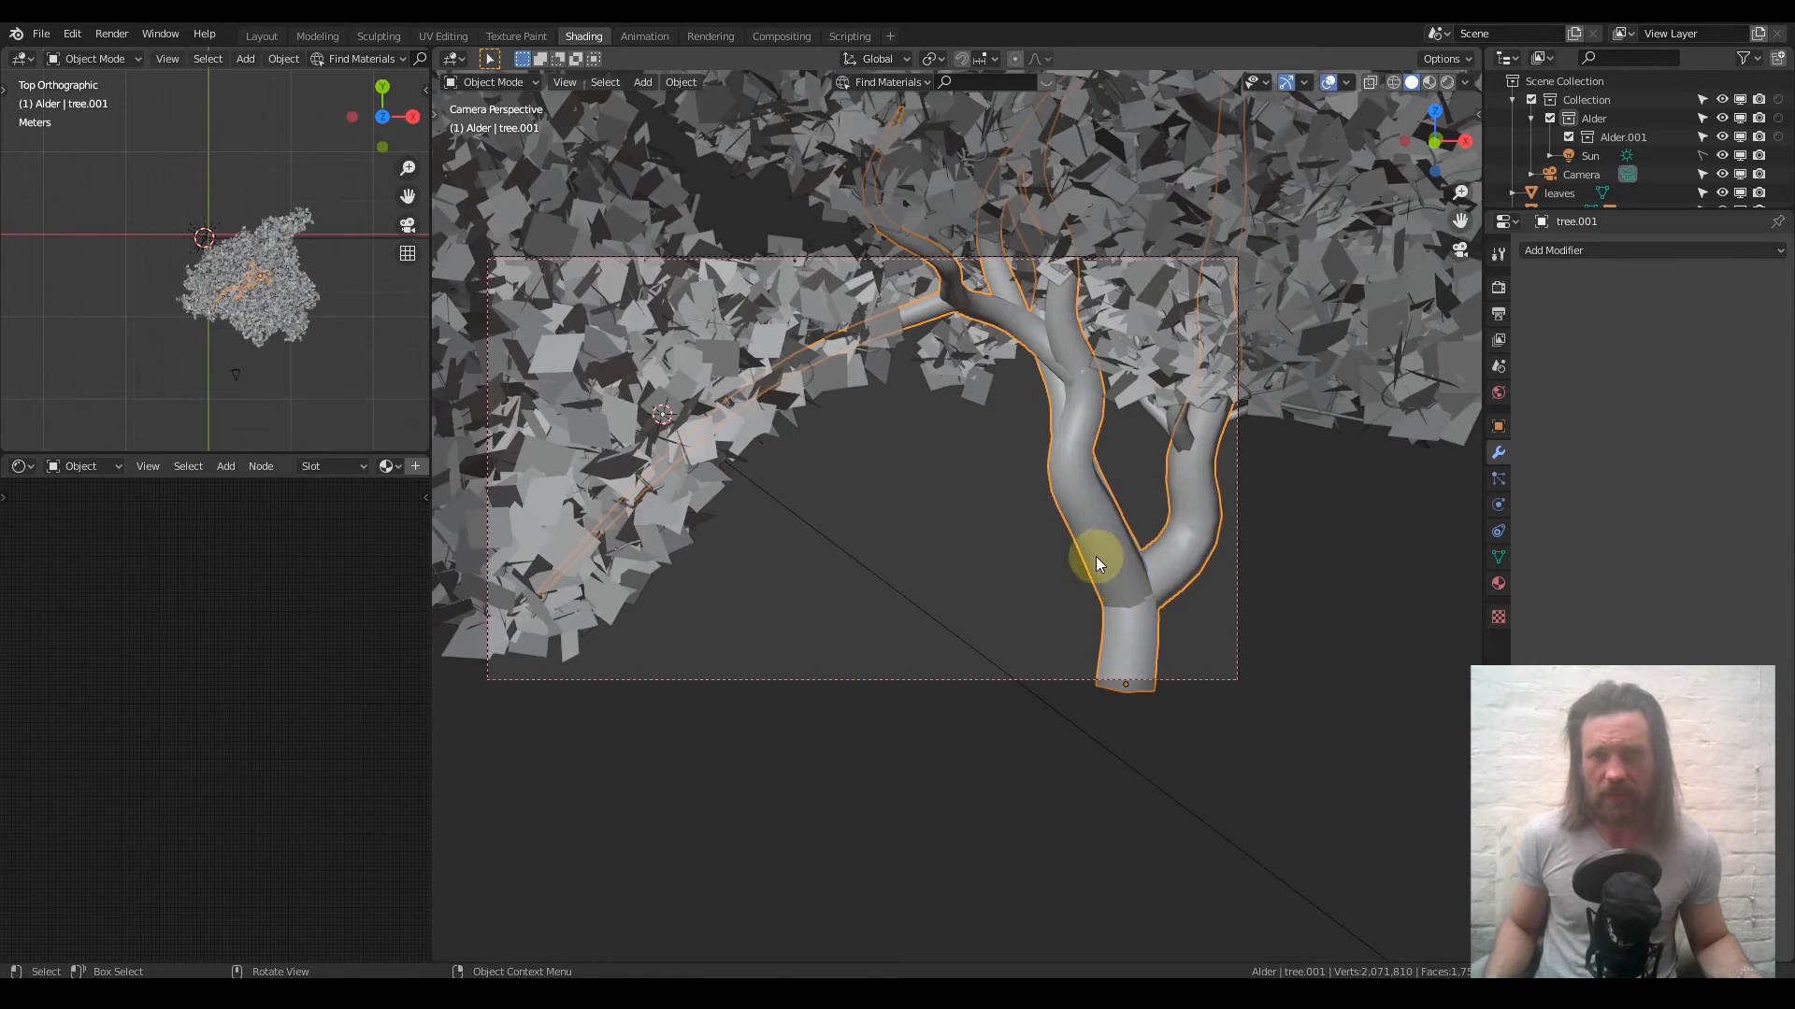
Add a Subdivision Surface modifier to the separated trunk and set its viewport levels to 4
scroll(1084, 507, "down", 2)
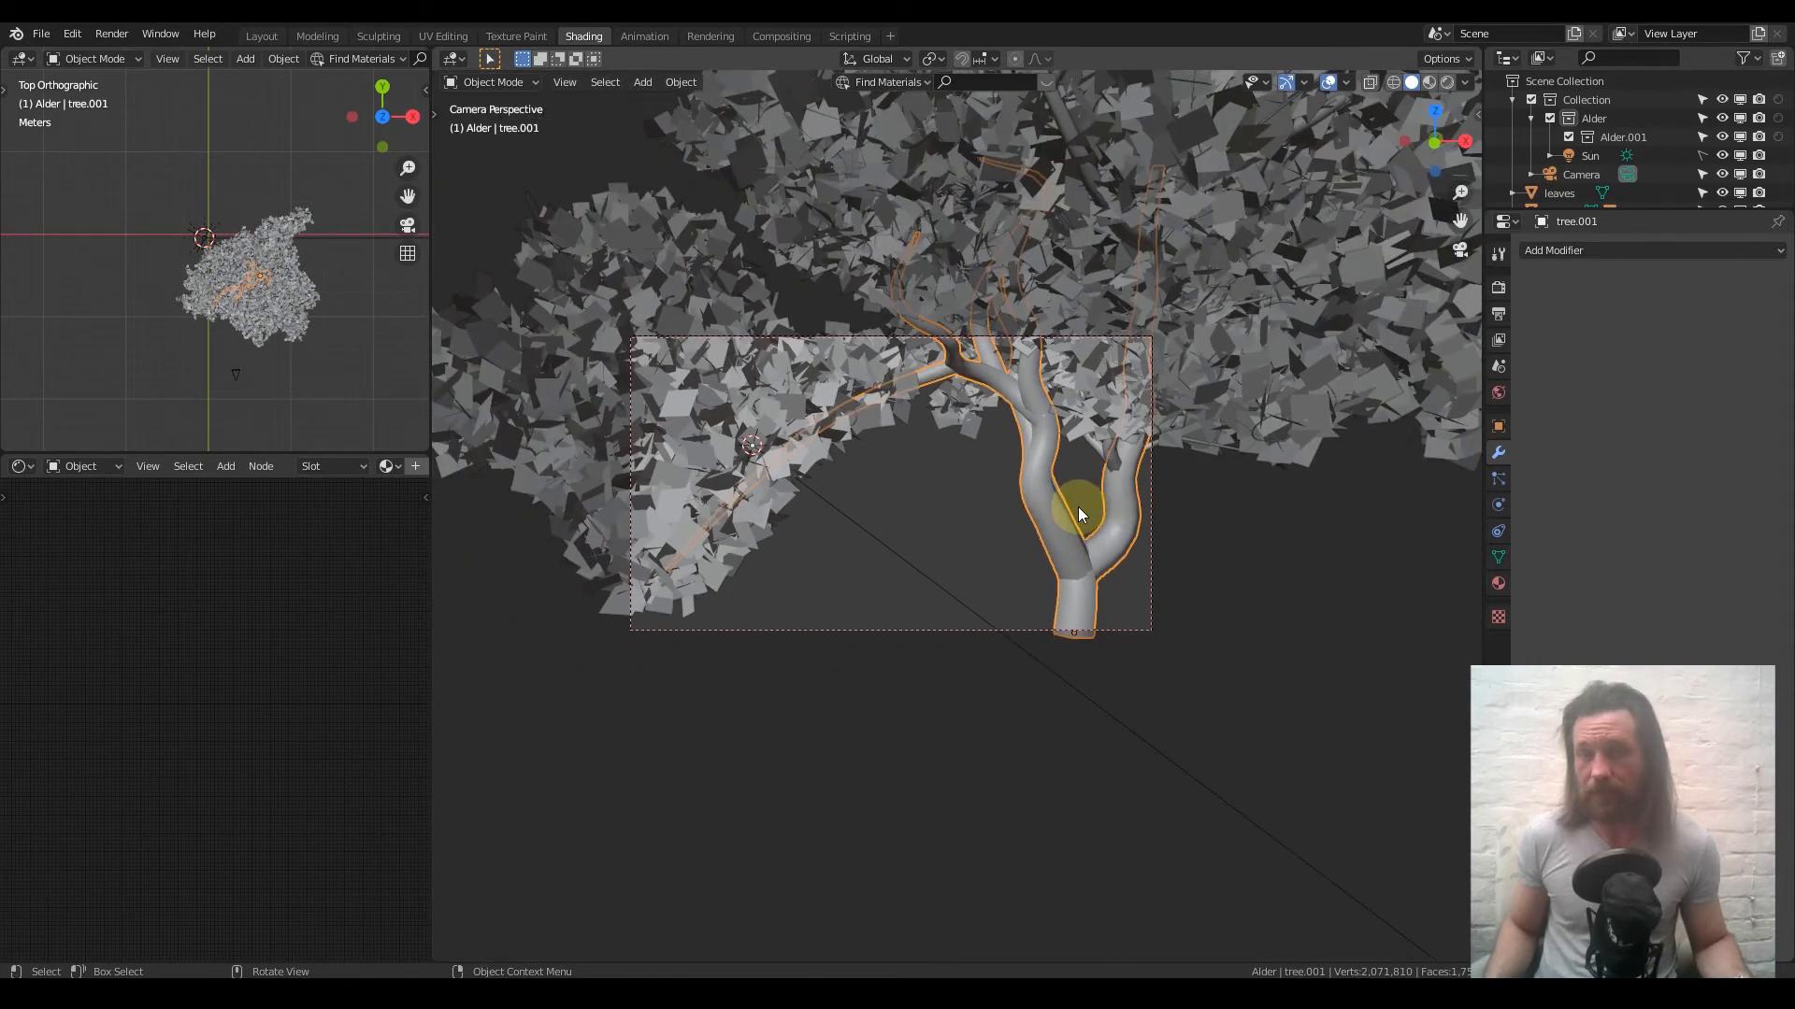
left_click(1568, 249)
left_click(1433, 559)
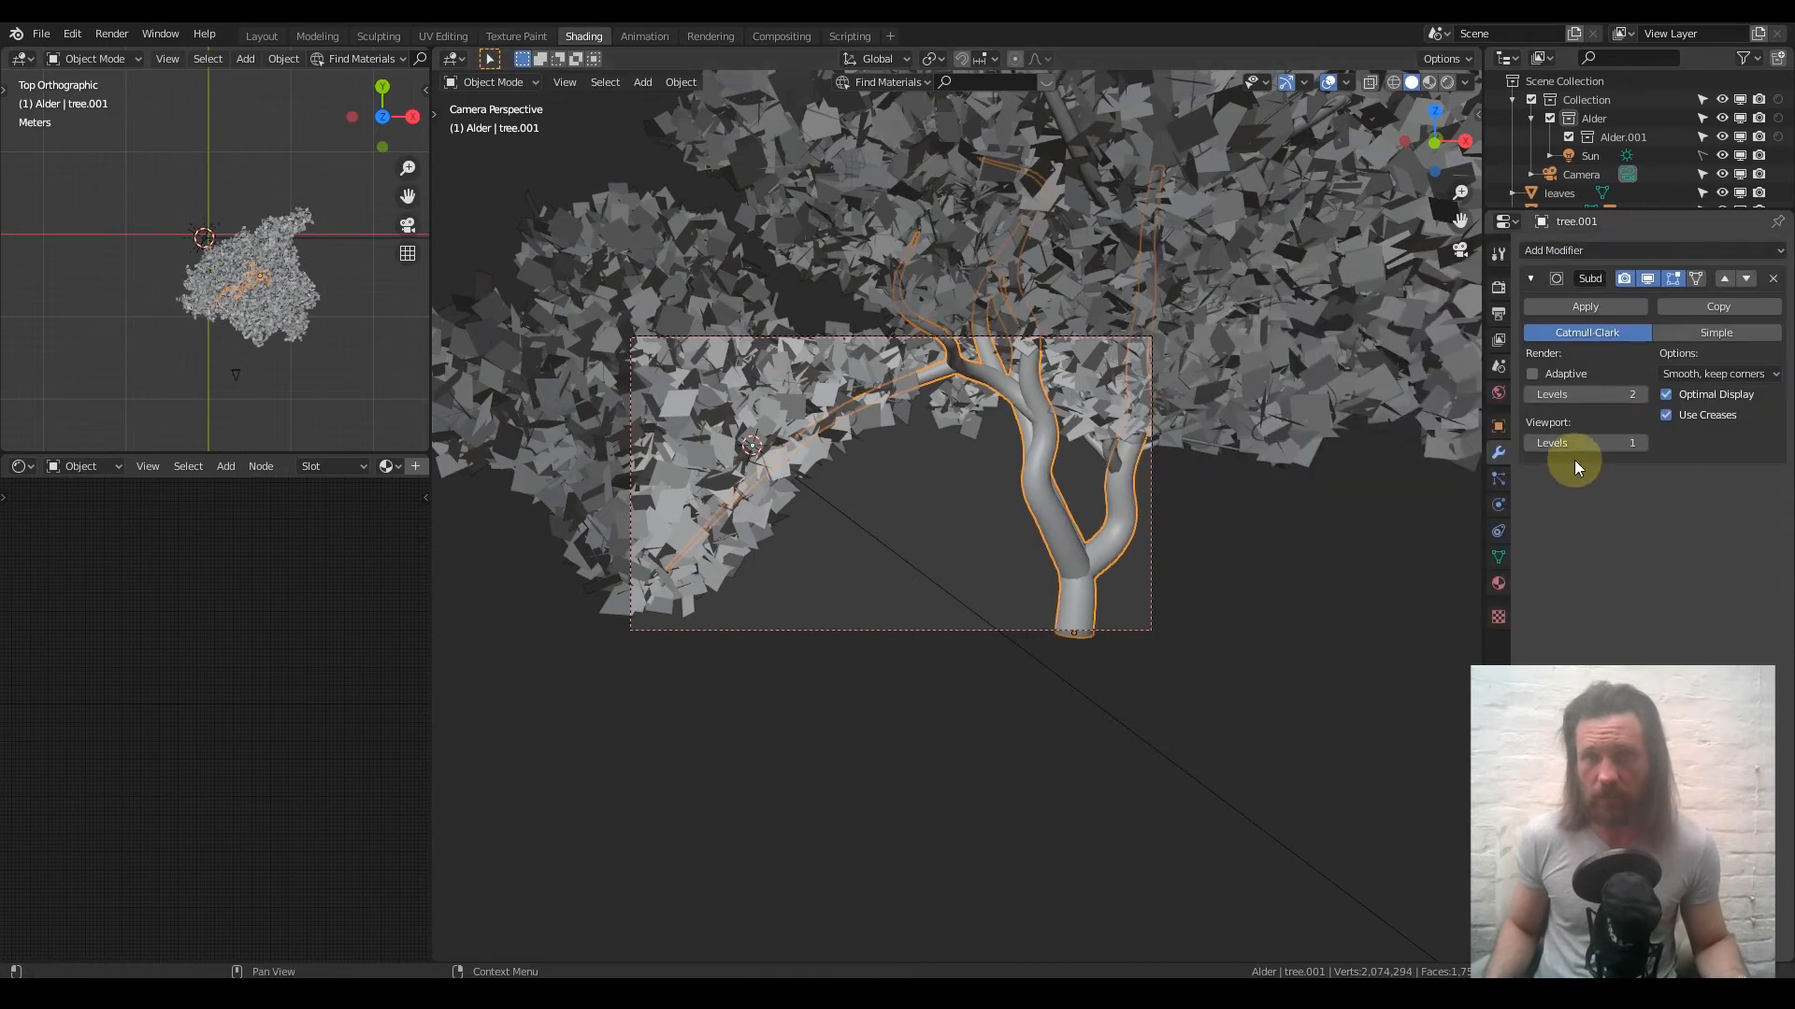
left_click(1642, 444)
left_click(1643, 443)
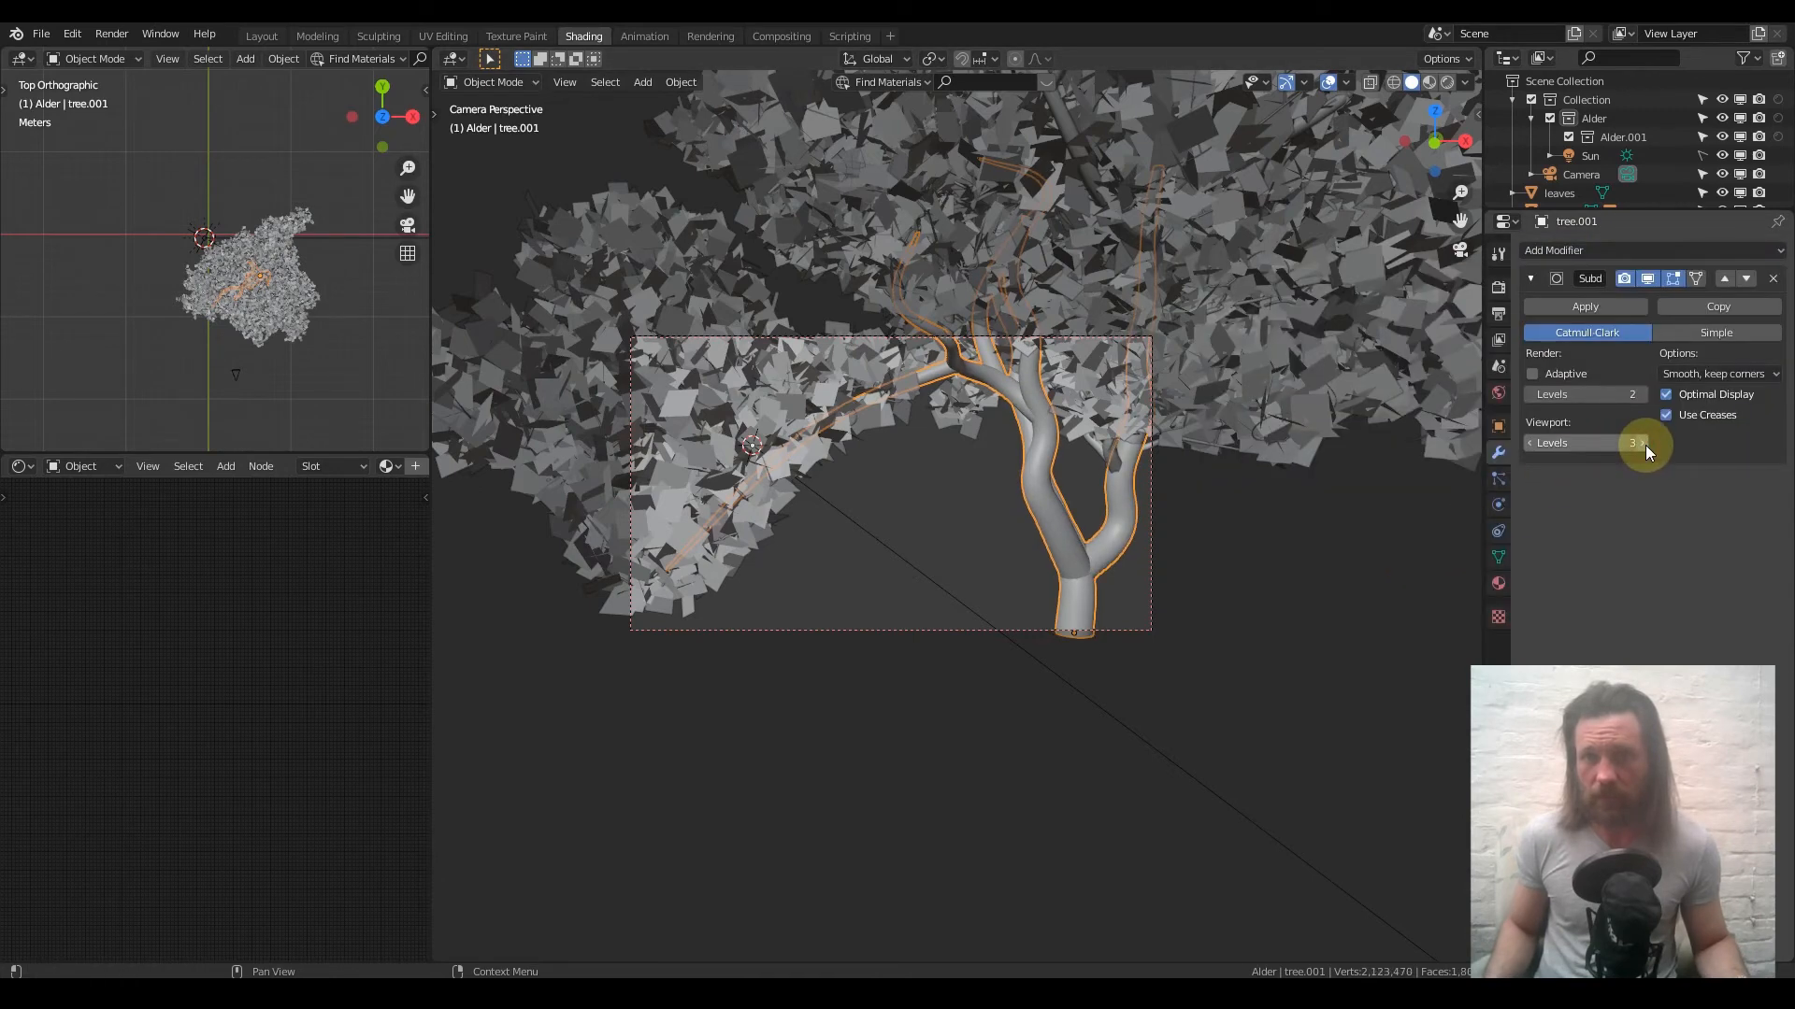
left_click(1643, 443)
scroll(1121, 580, "up", 2)
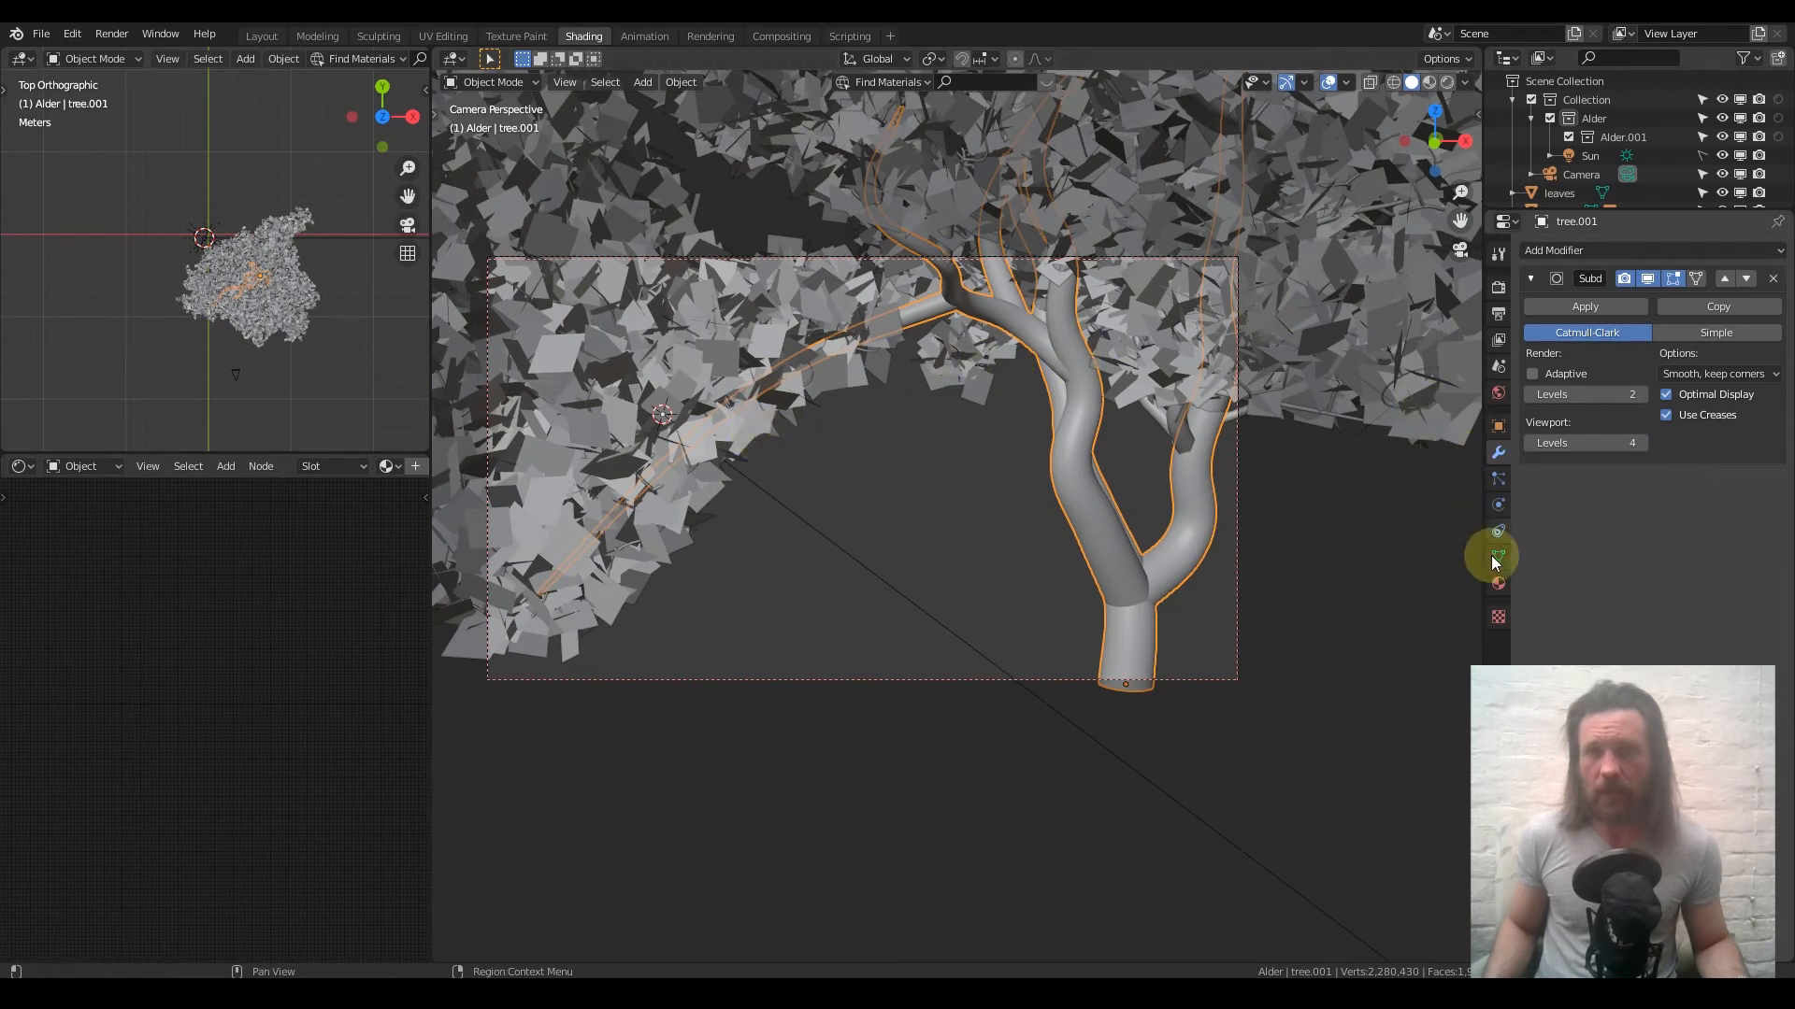
Assign the existing material NS The Infinite Wood Builder 2.3 MASTER.001 to the separated trunk
left_click(1498, 586)
left_click(1532, 311)
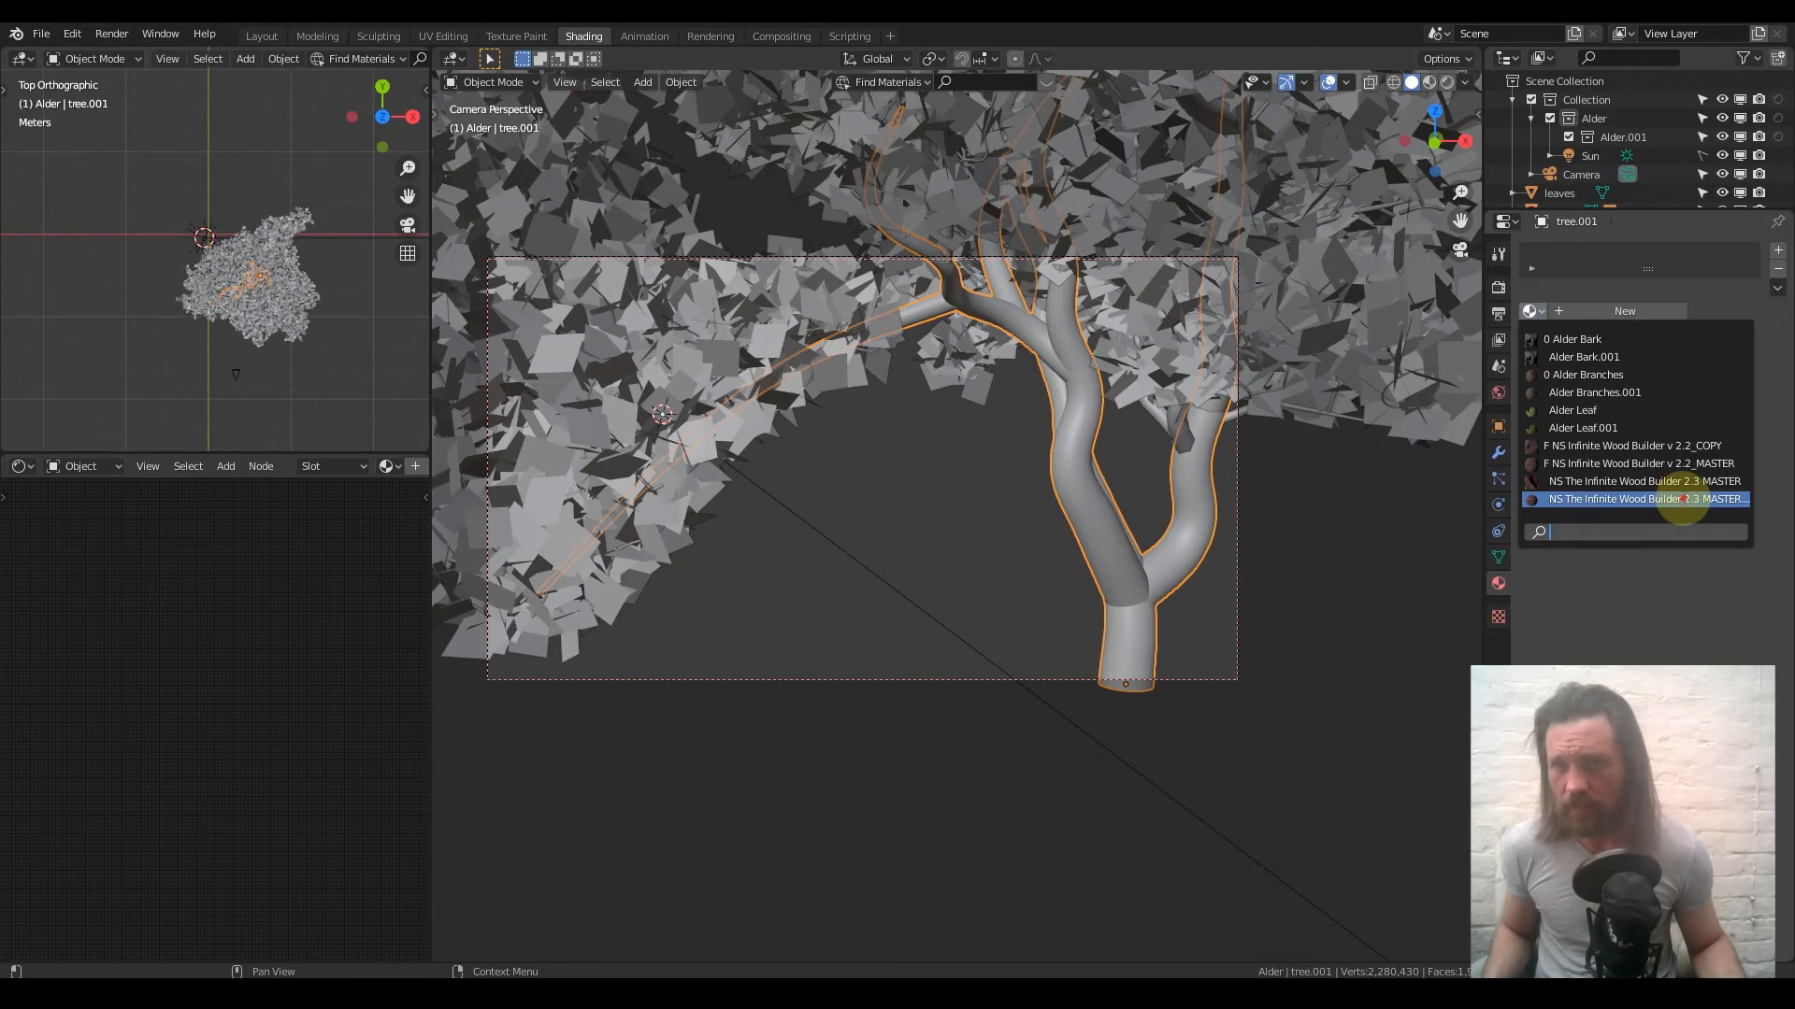
left_click(1683, 499)
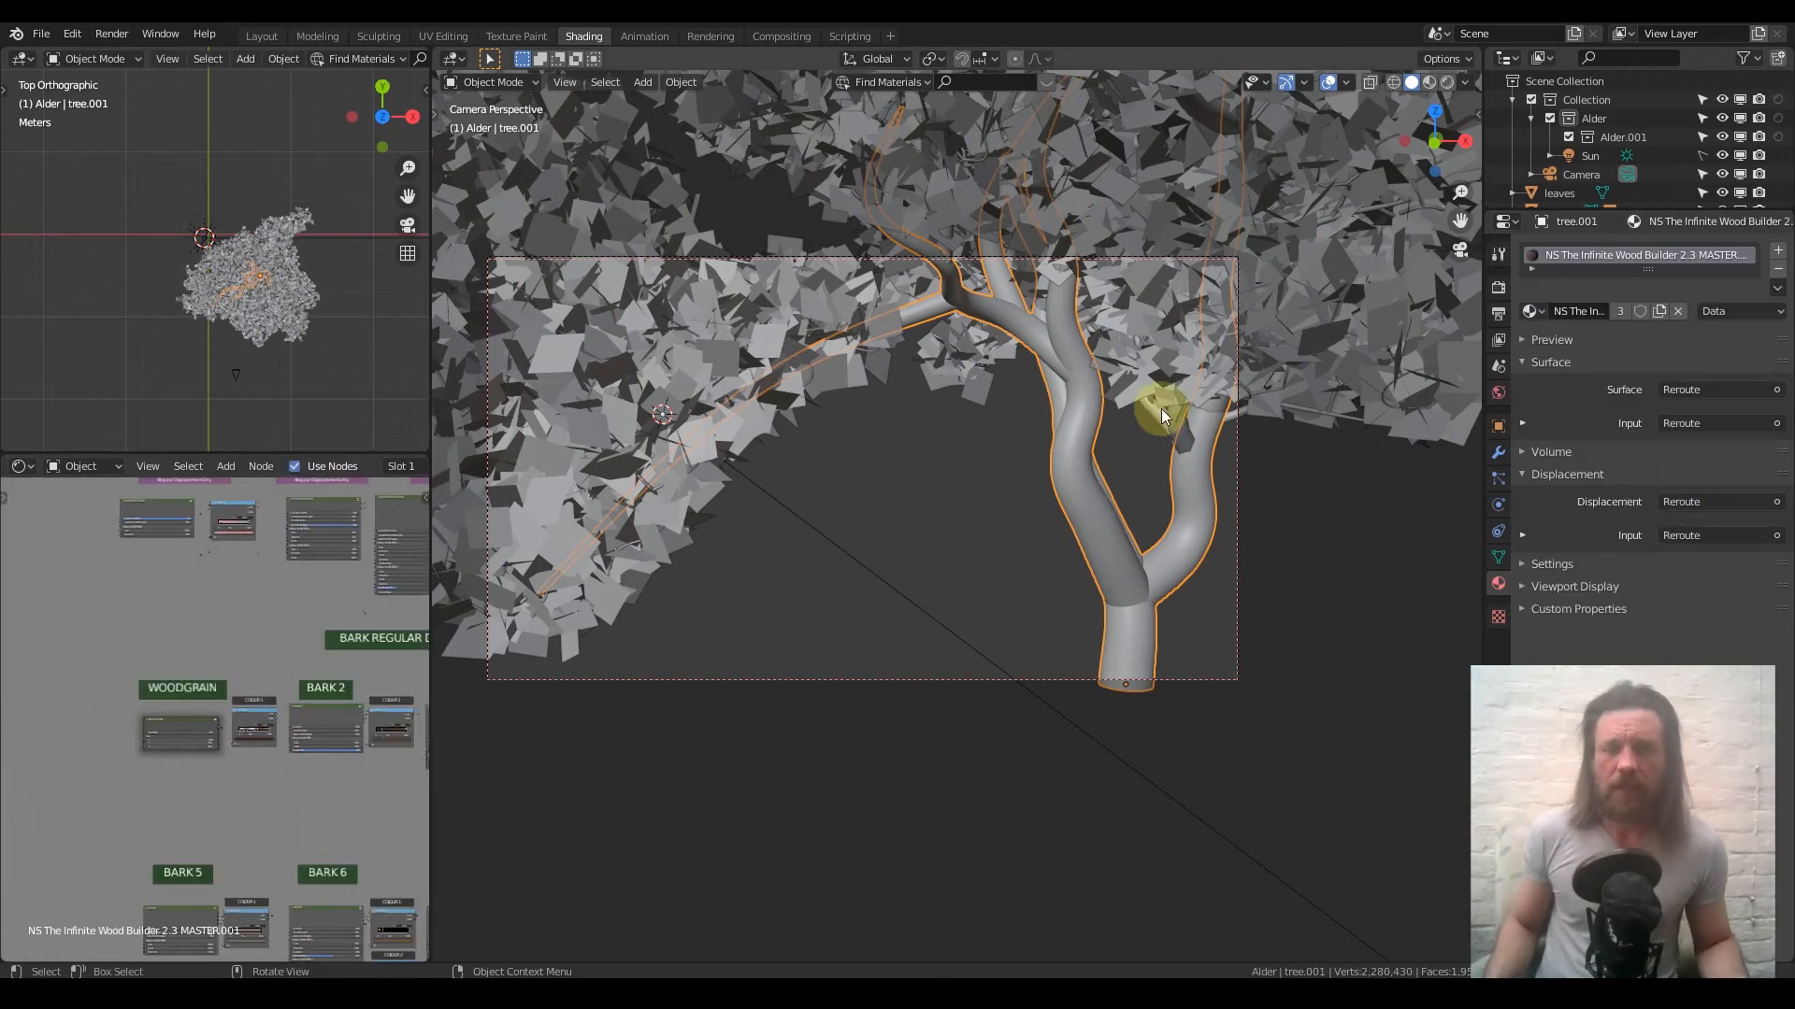
Hide the leaves that cover the front tree's branches
scroll(957, 352, "down", 2)
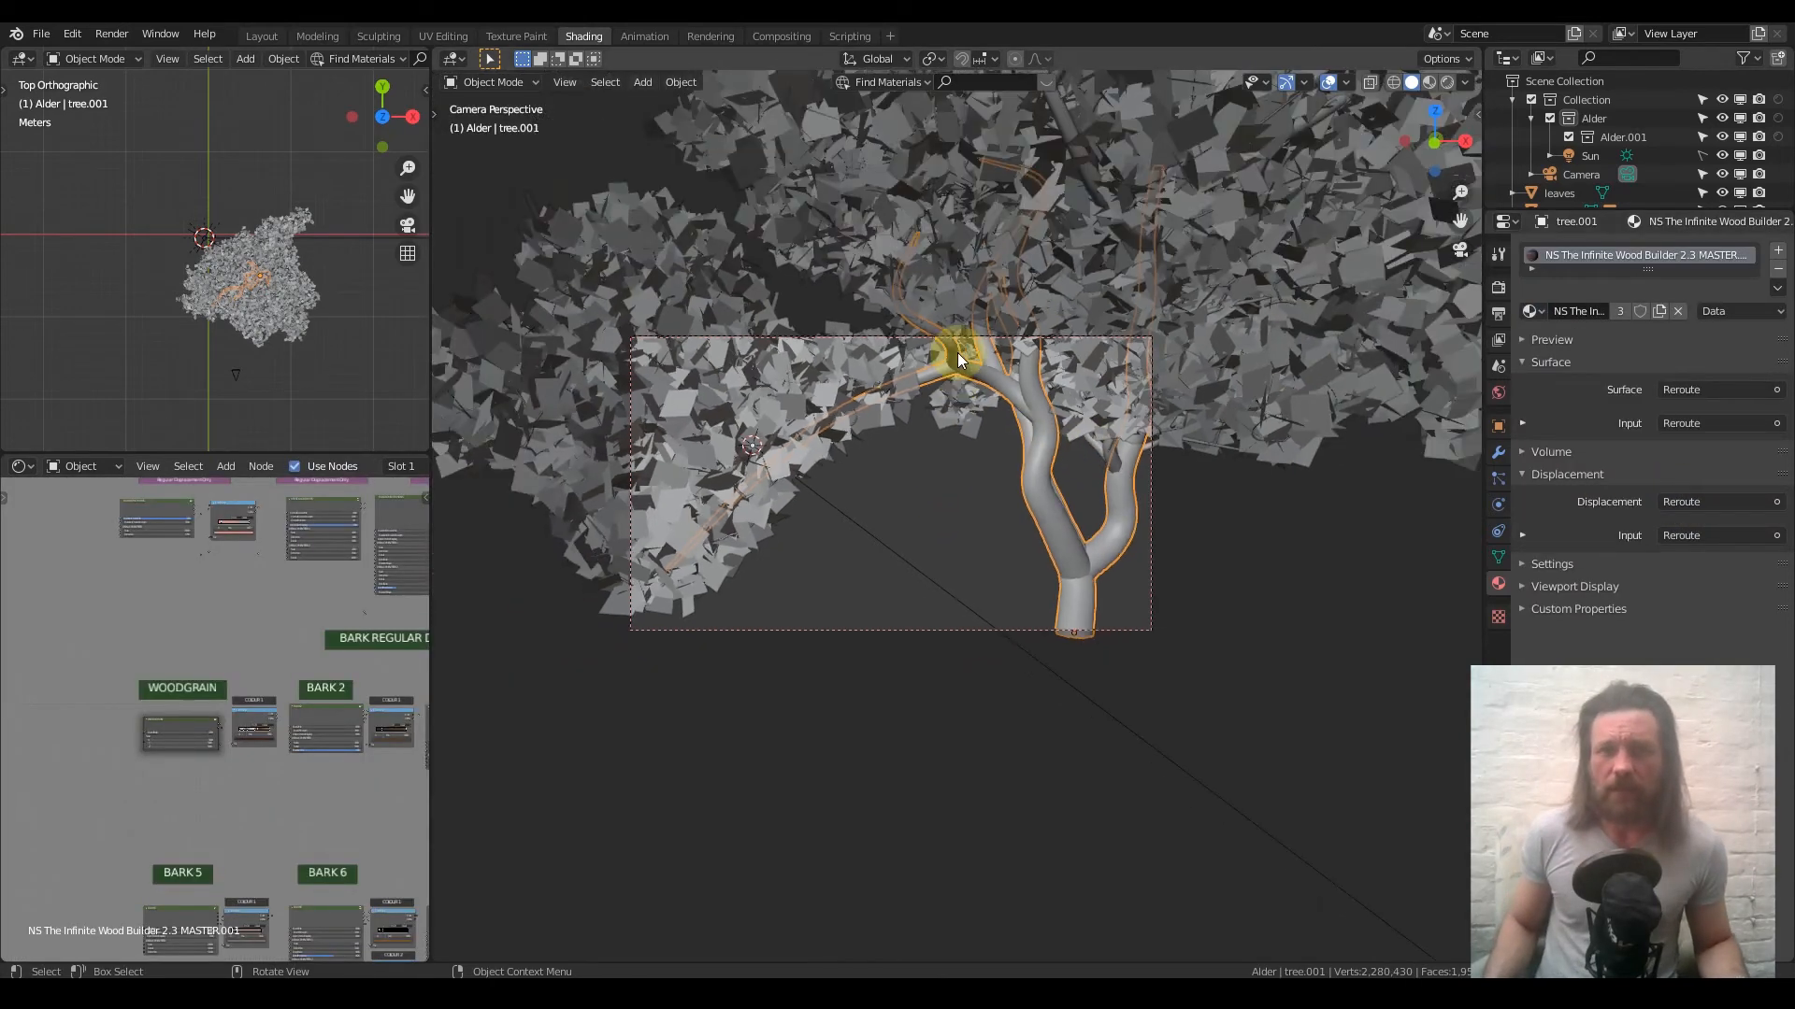
left_click(1001, 239)
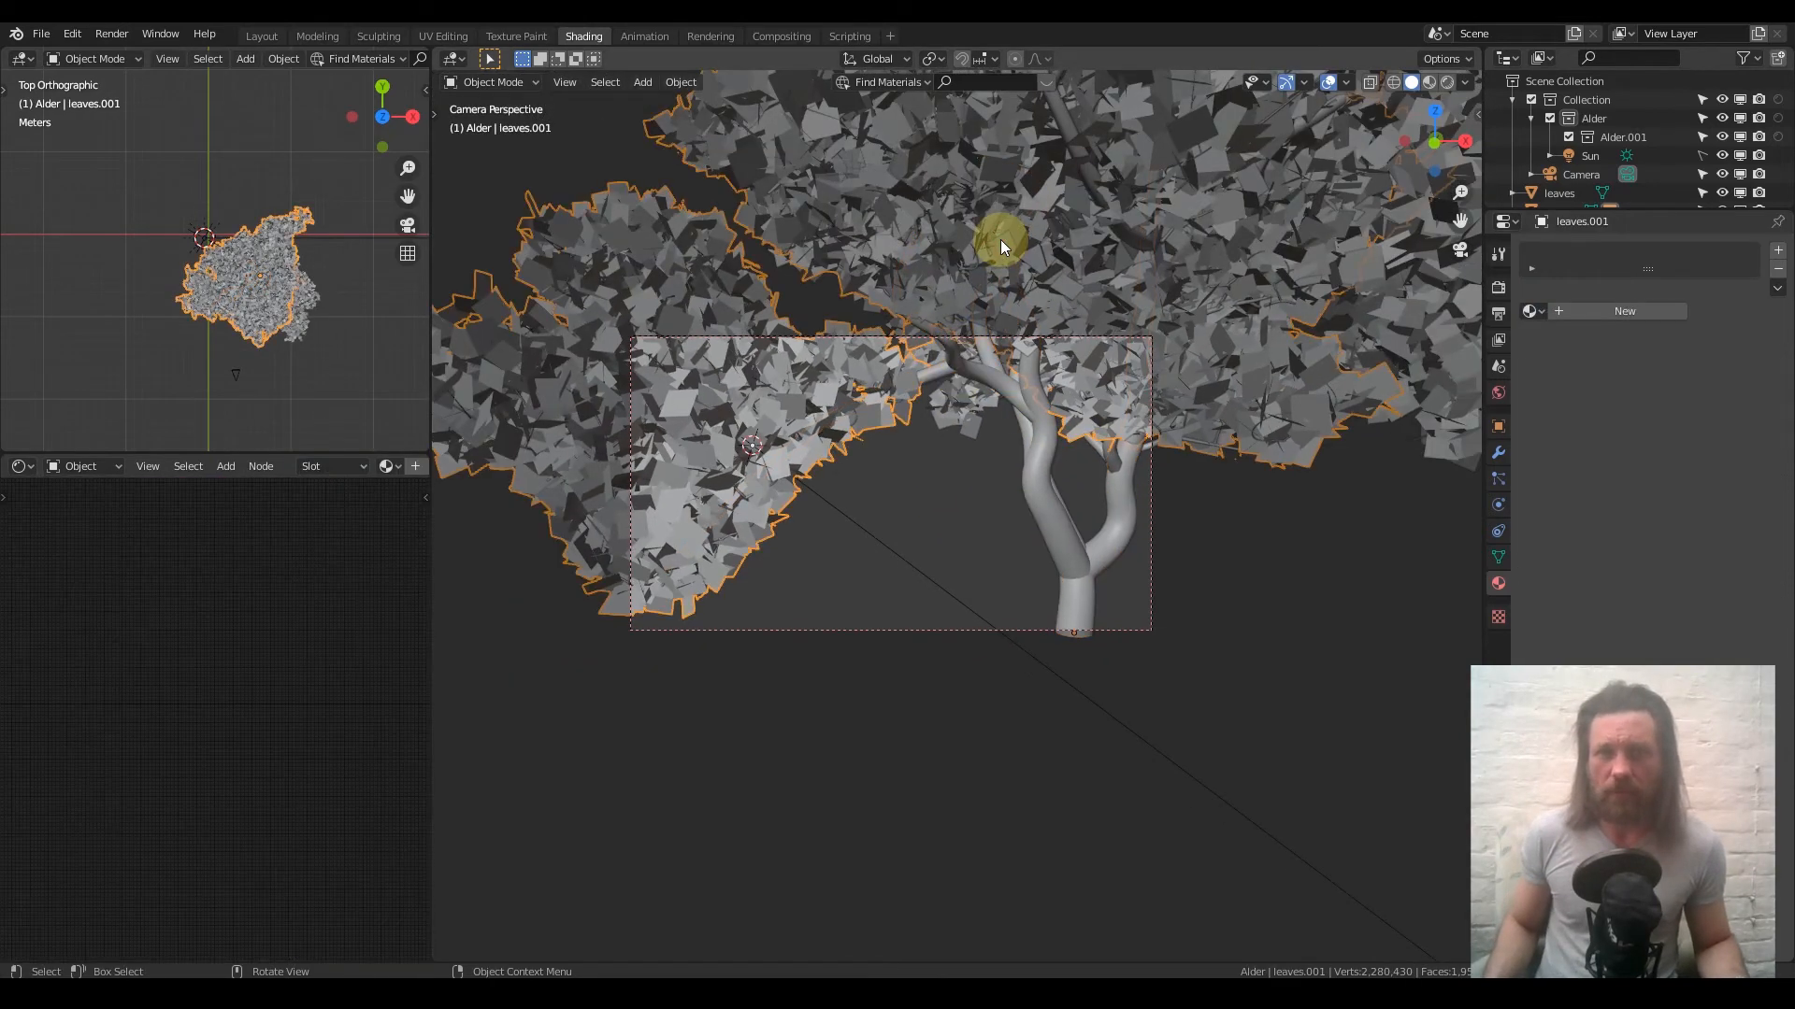
key("h")
Select the fine branches with the trunk as the active object and link the trunk's material to them
left_click(768, 413)
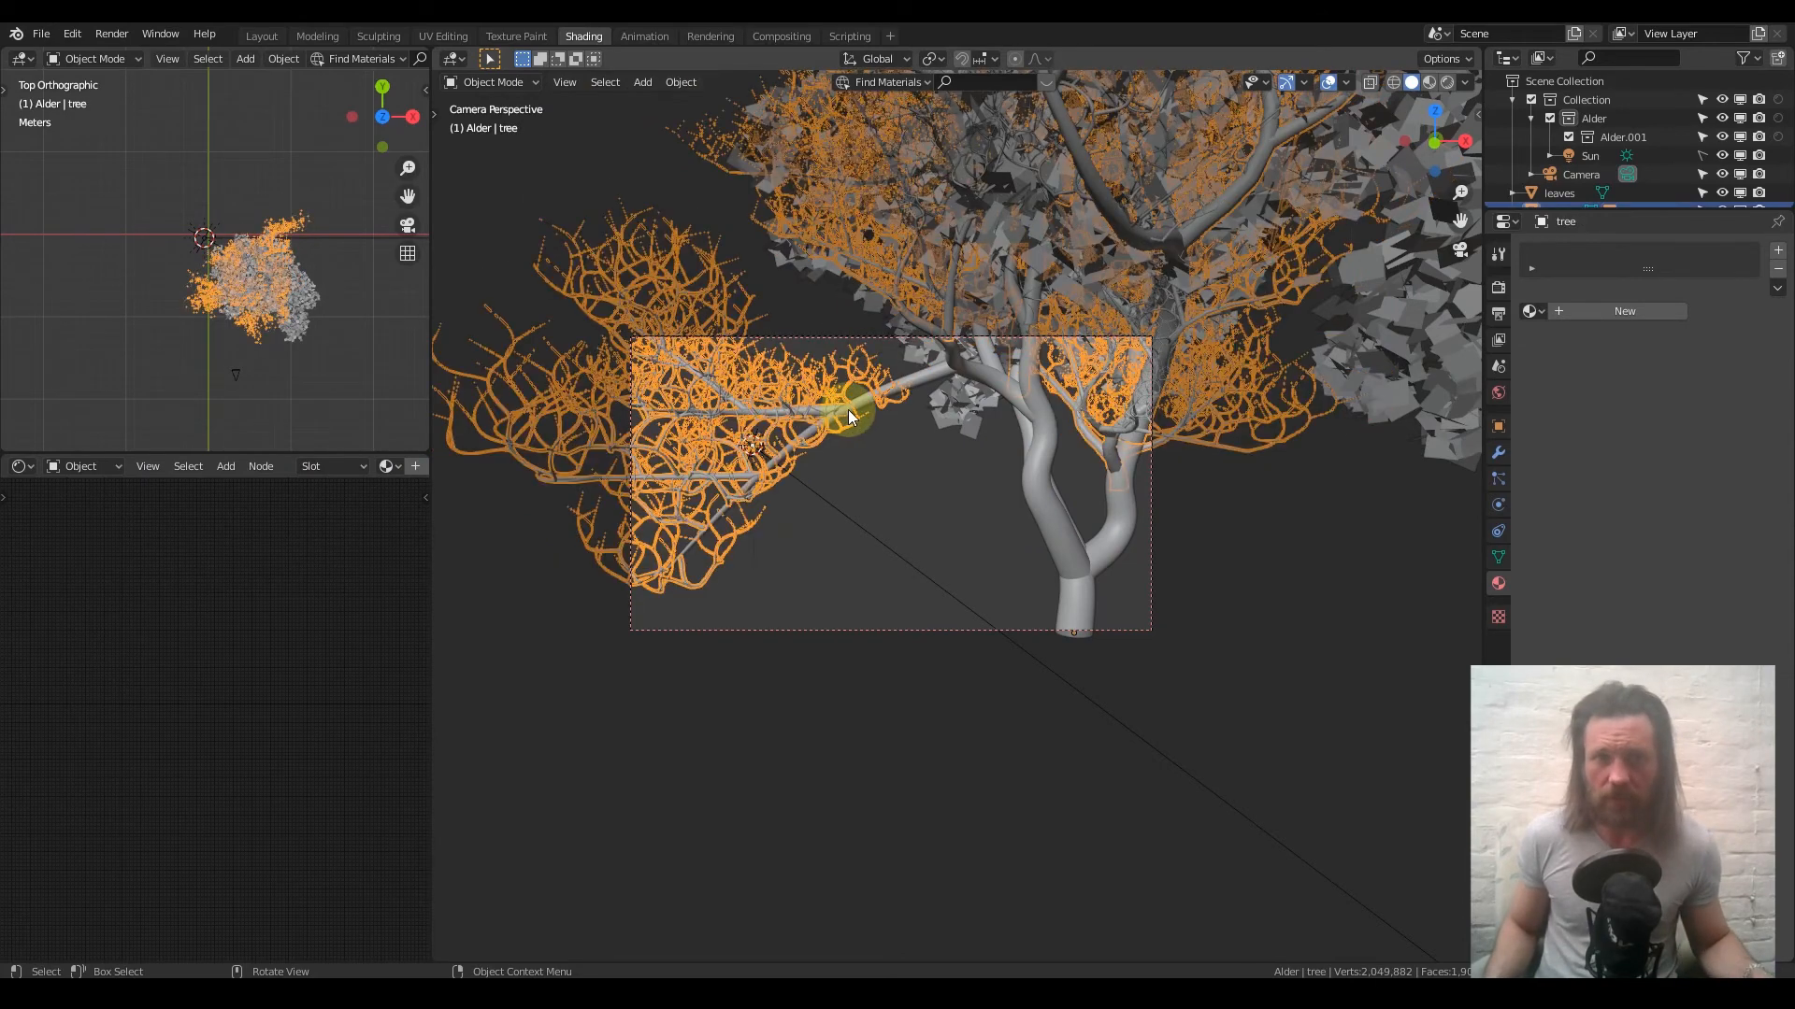
left_click(1049, 491)
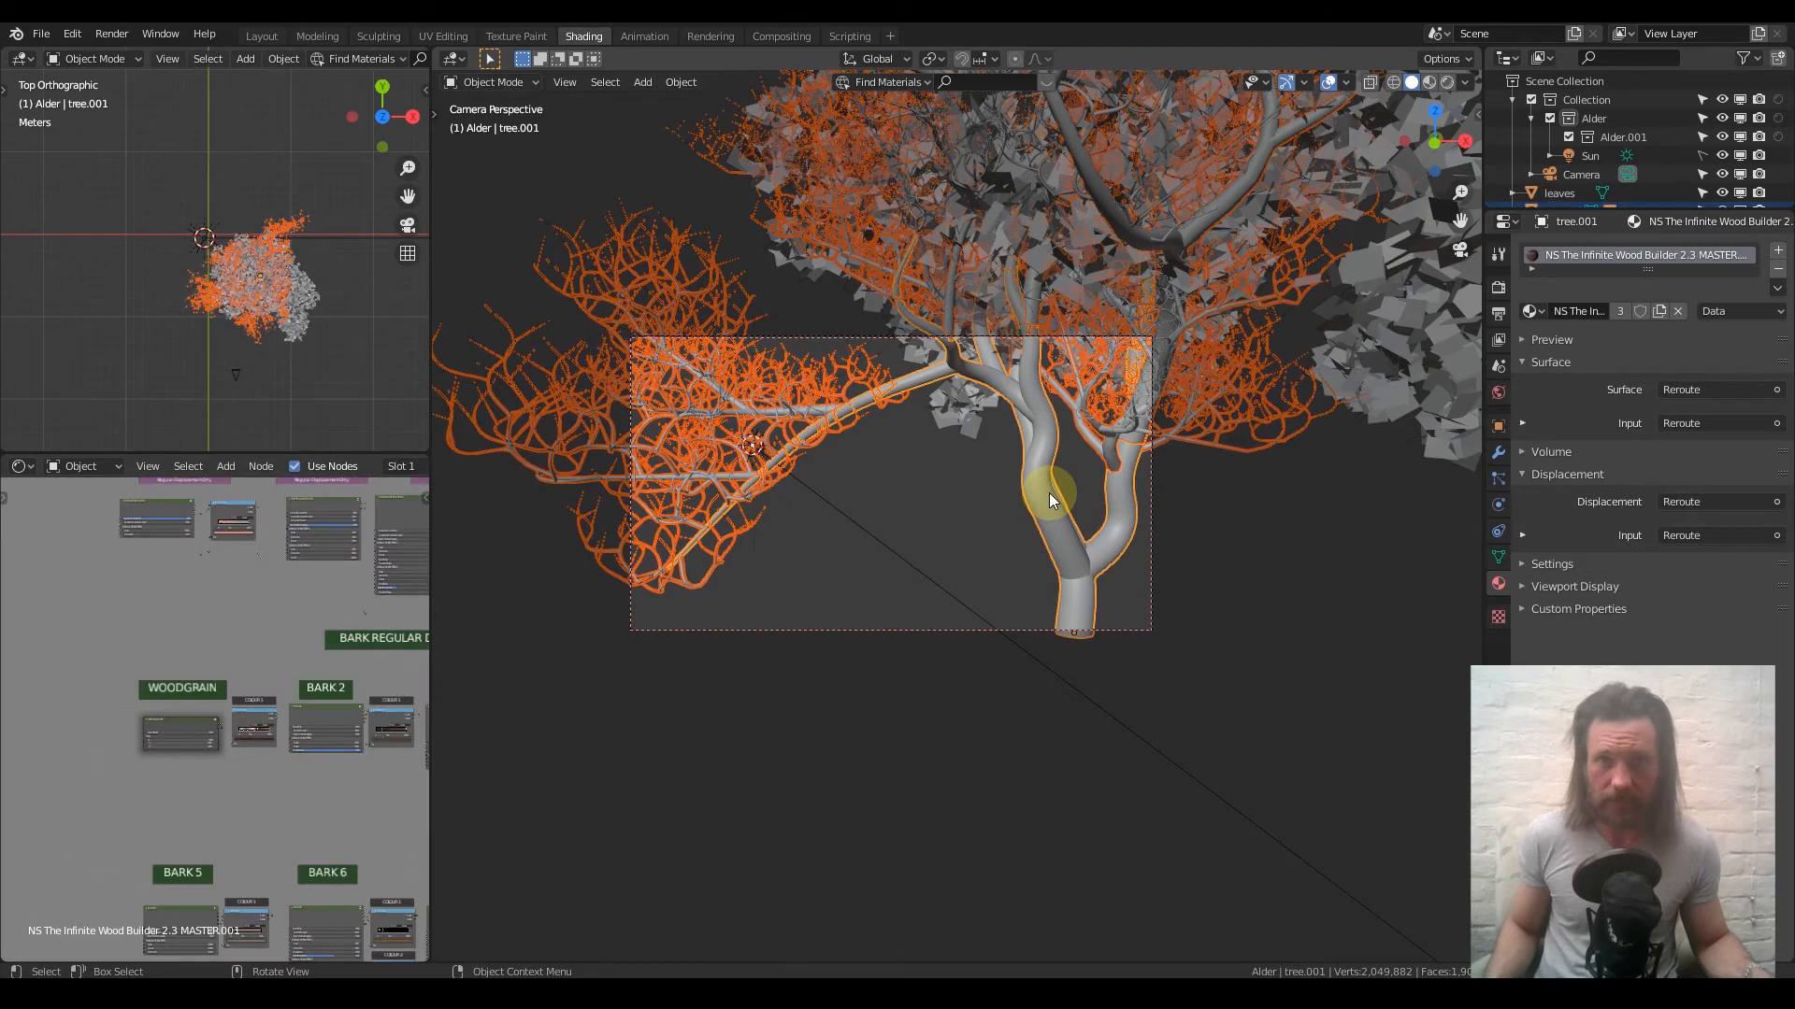
key("q")
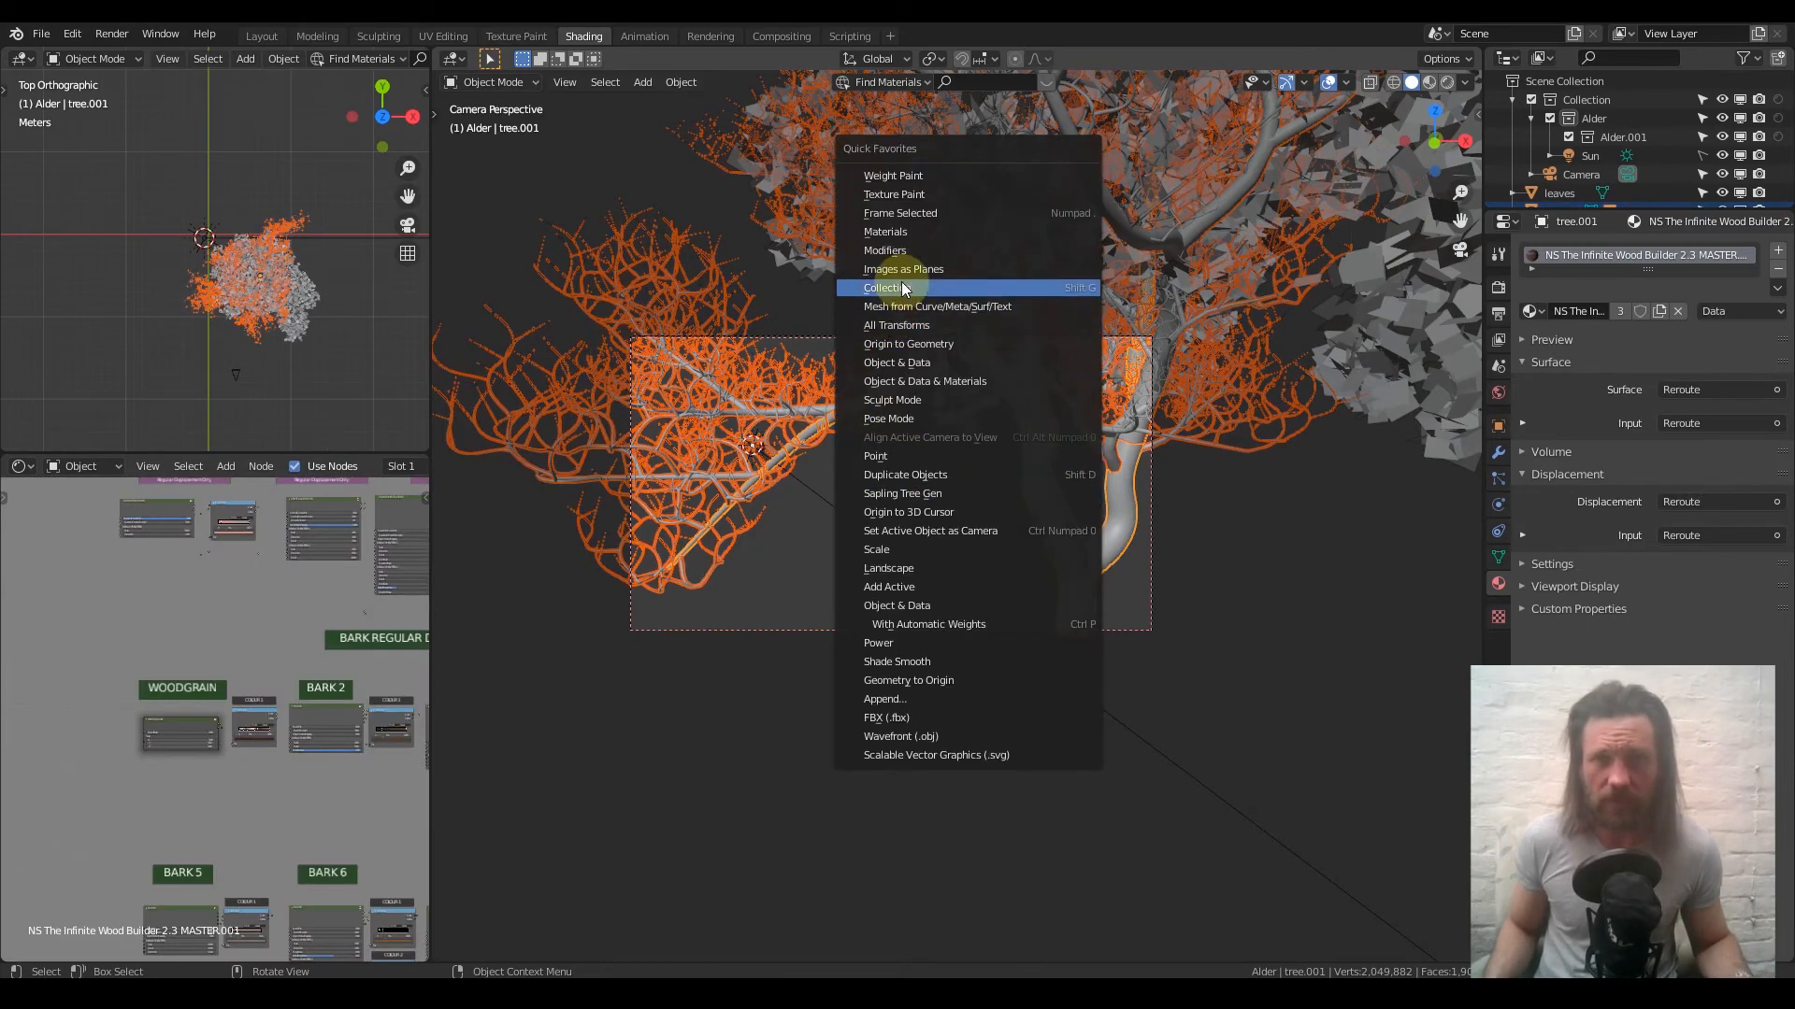
left_click(924, 230)
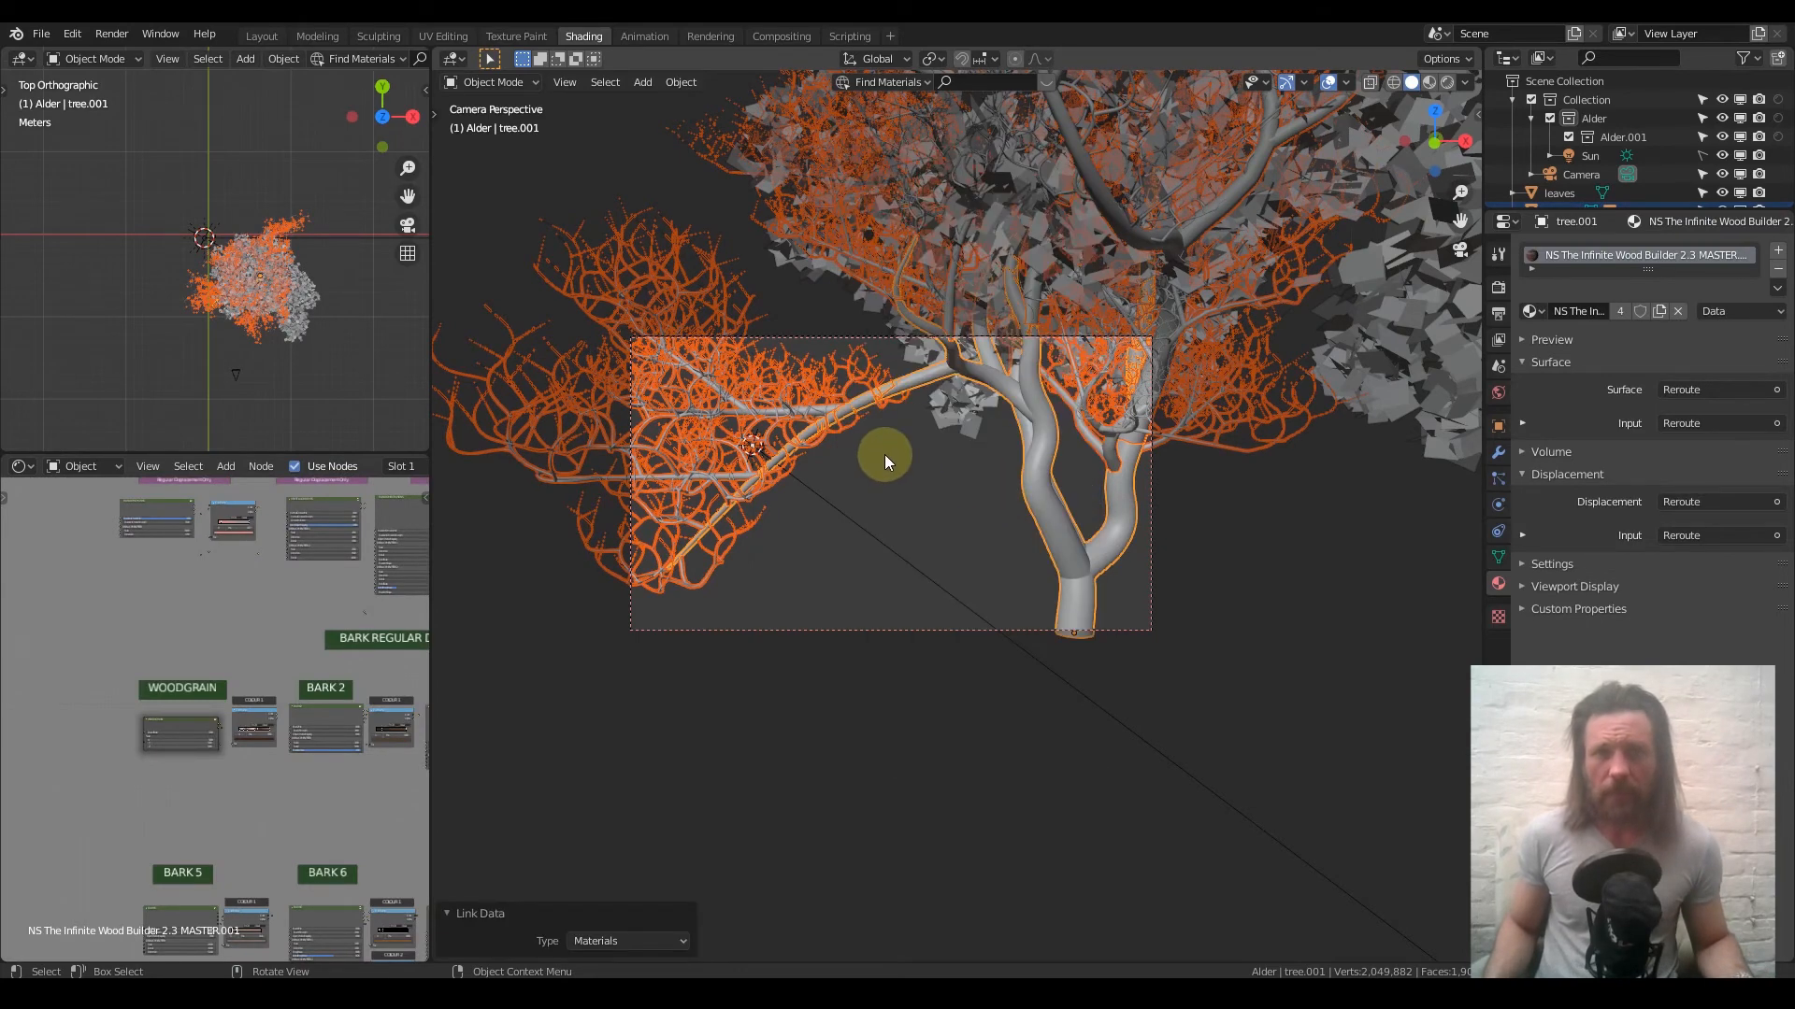
Give the fine branches their own single-user copy of the bark material they share with the trunk
left_click(765, 379)
middle_click_drag(344, 514, 181, 610)
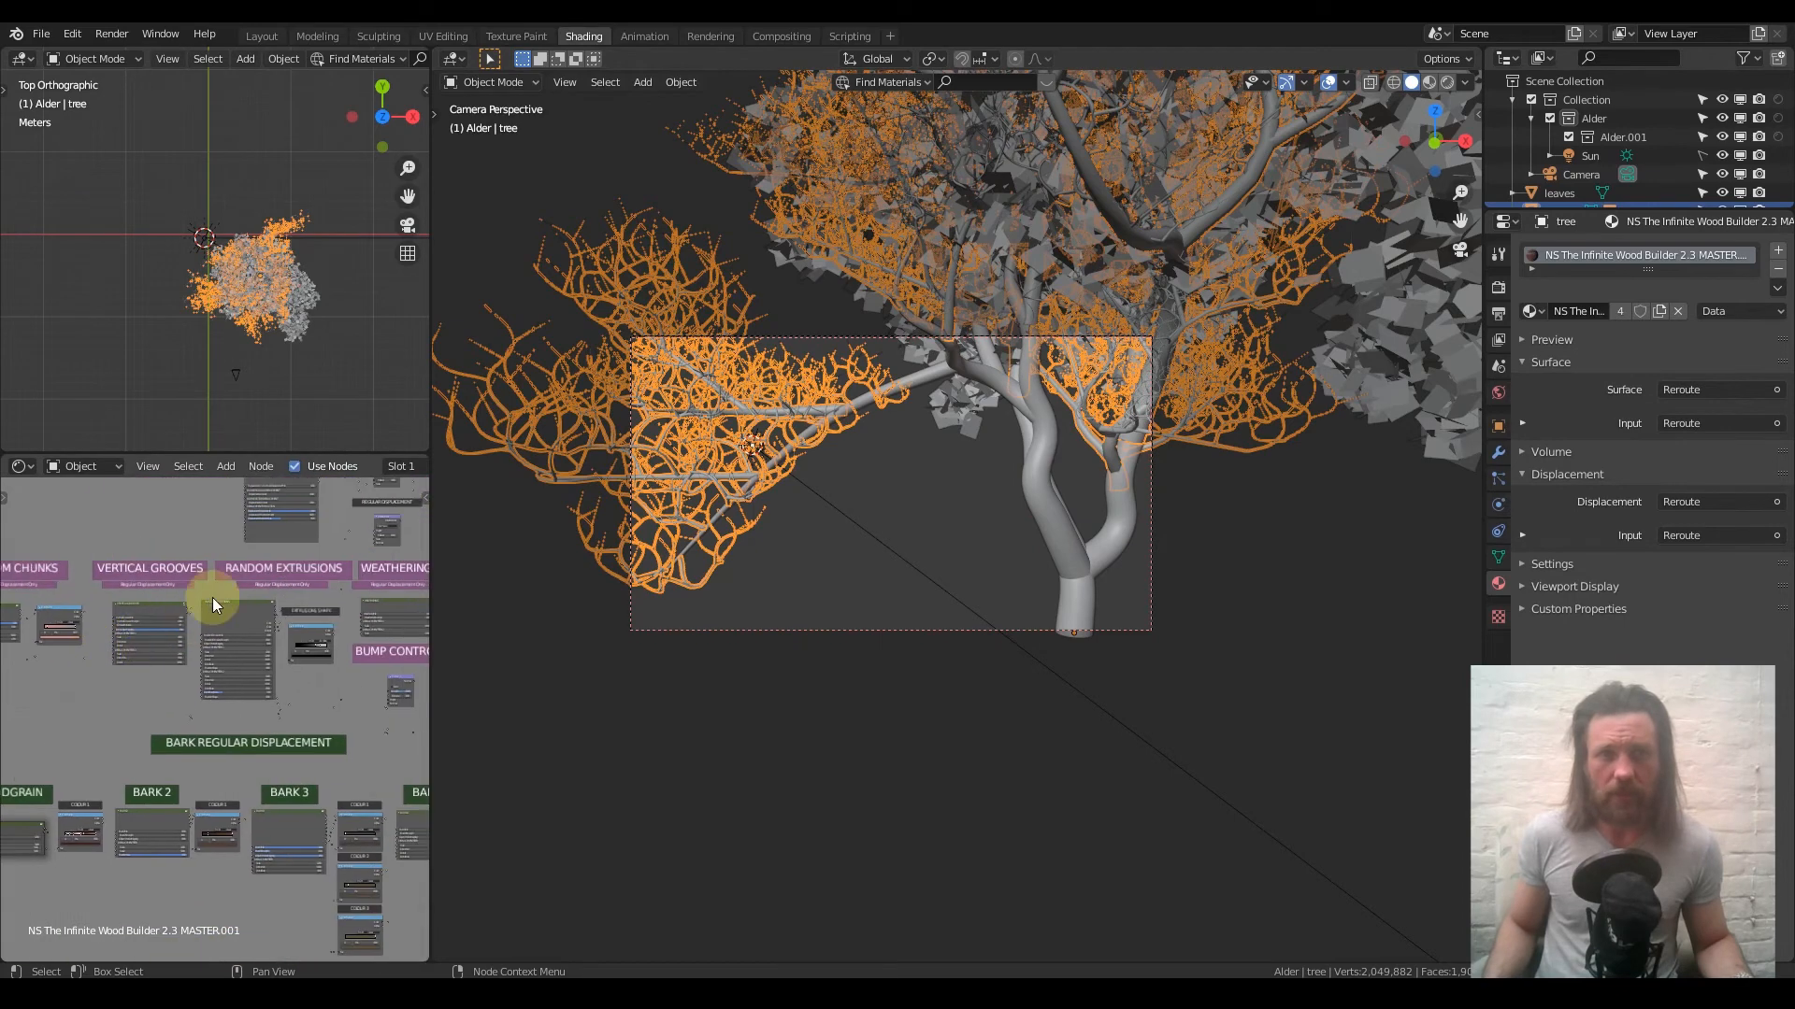
scroll(328, 464, "down", 6)
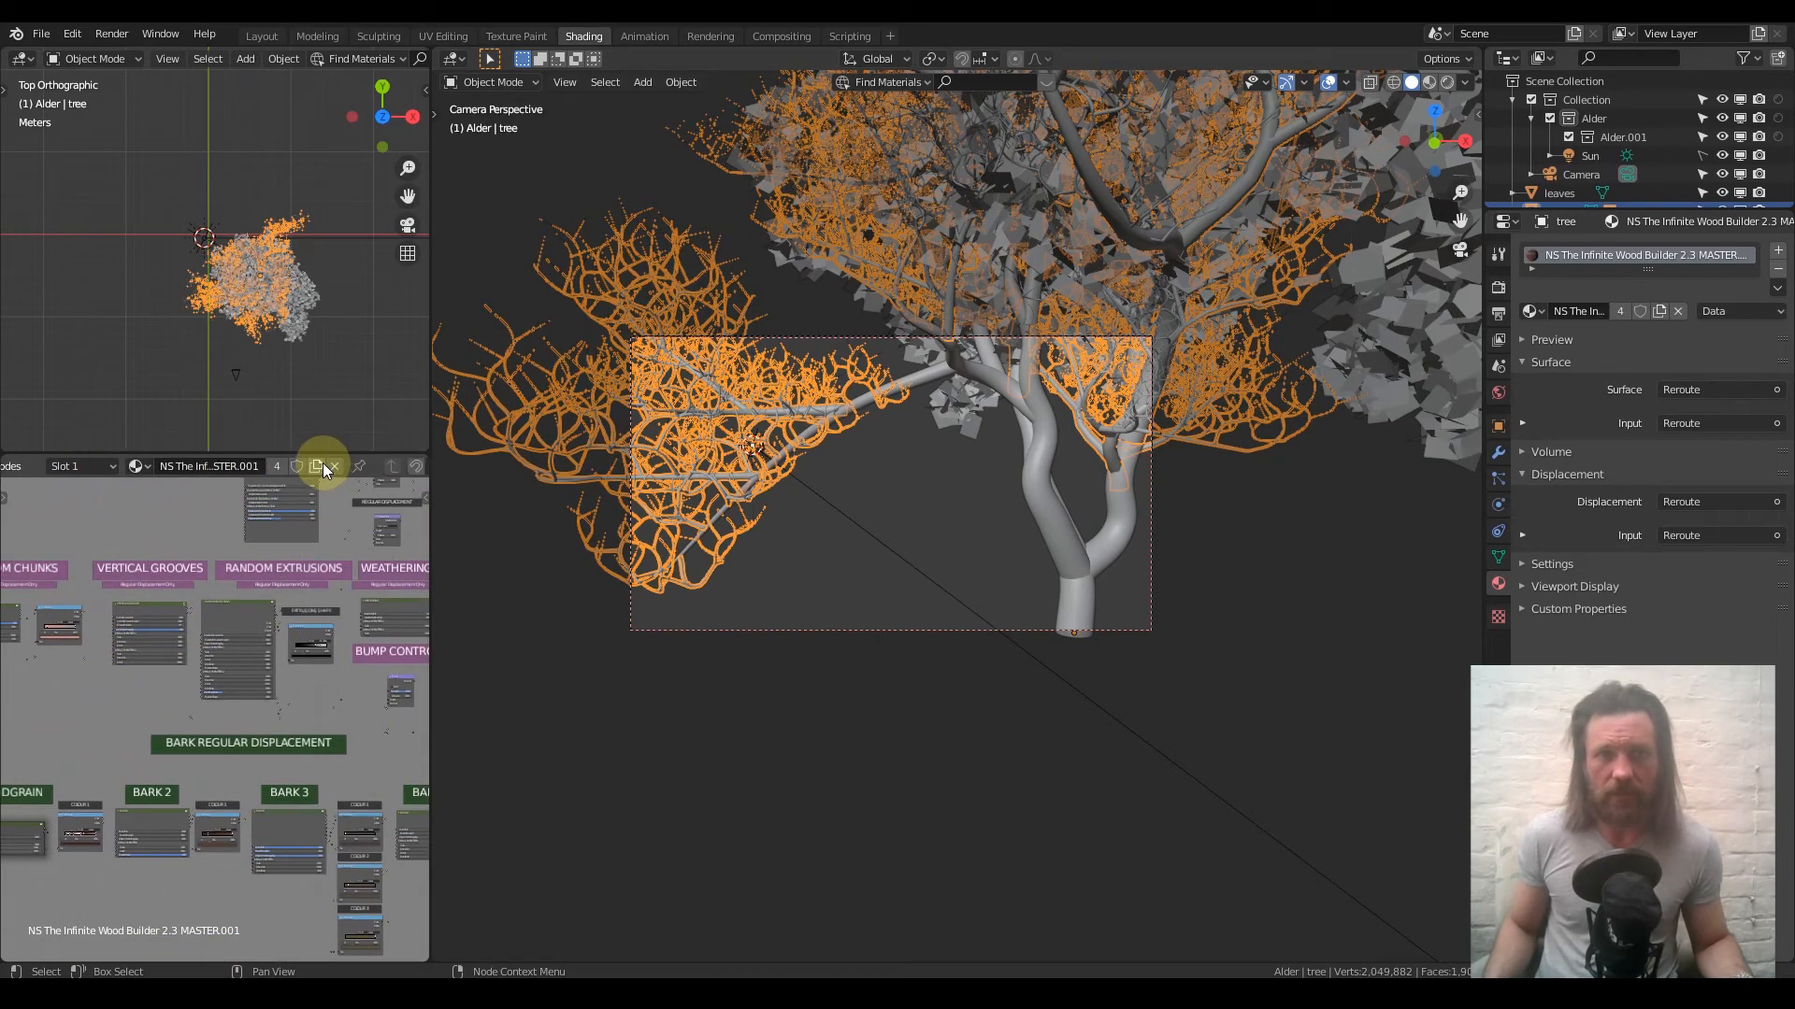
middle_click_drag(283, 517, 297, 472, "ctrl")
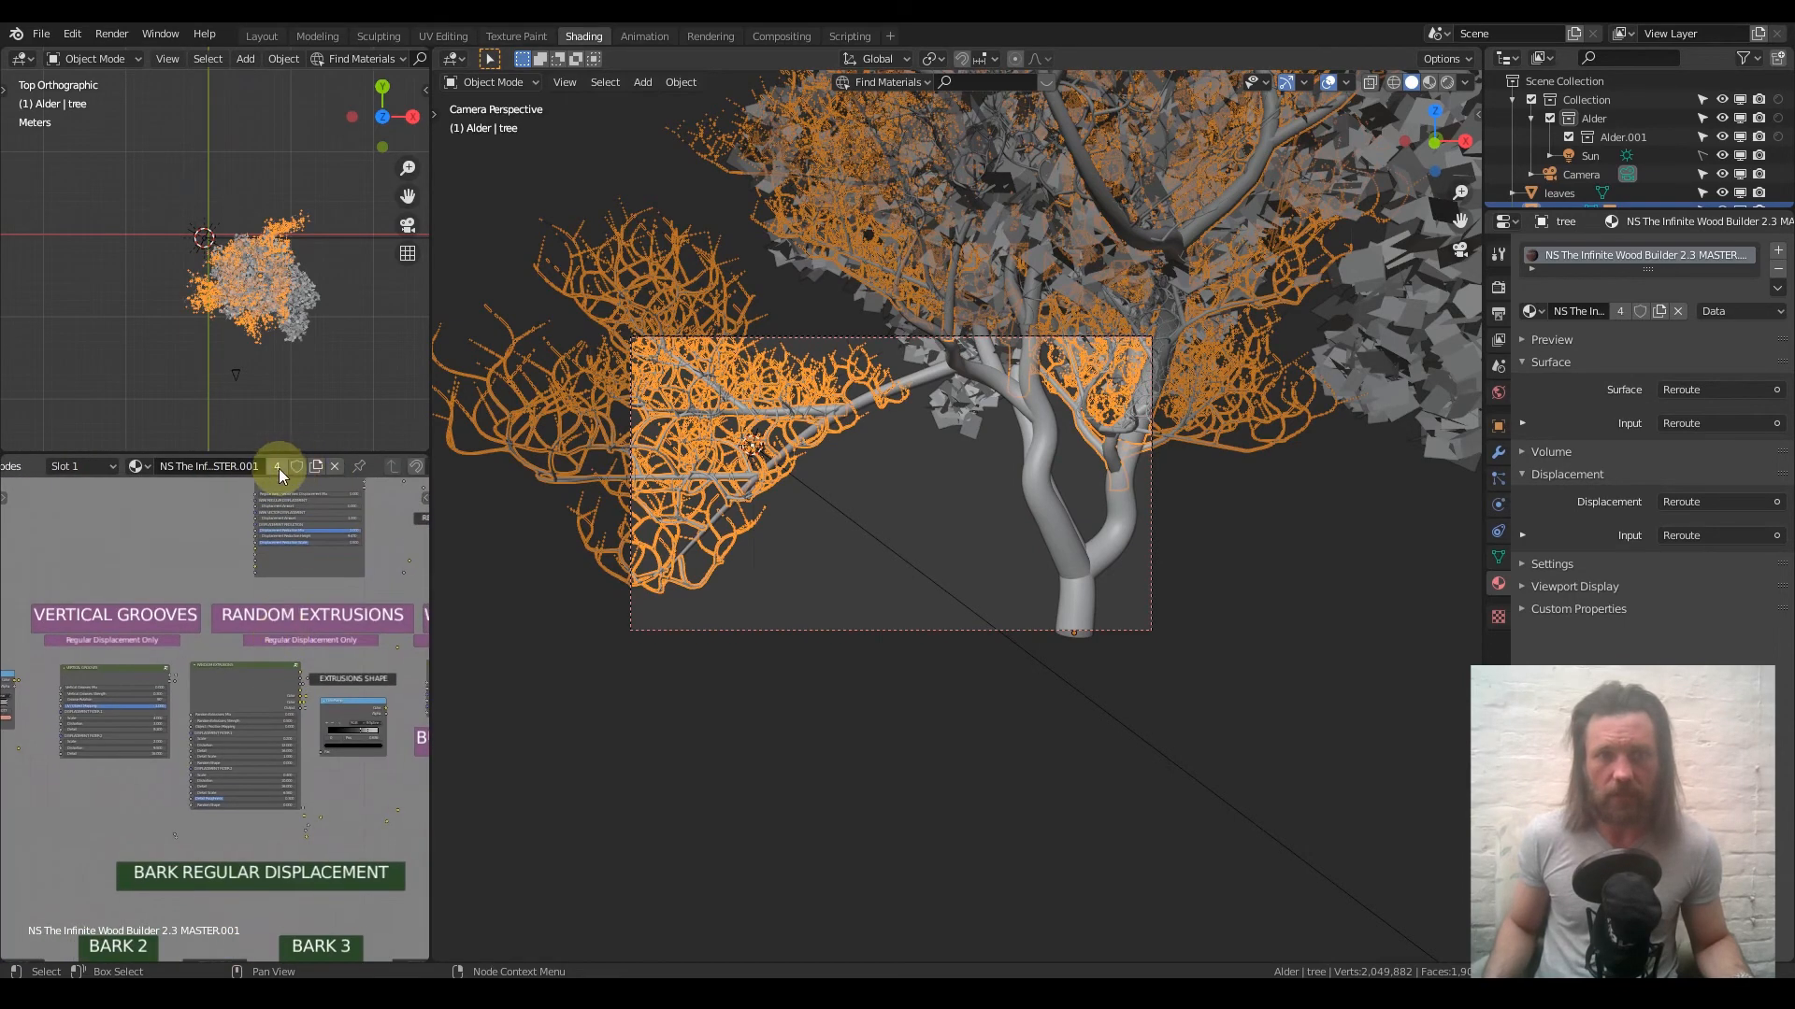
left_click(278, 467)
Set the regular bark Displacement Amount to 1 in the Displacement Control node of the trunk's material
scroll(275, 622, "up", 5)
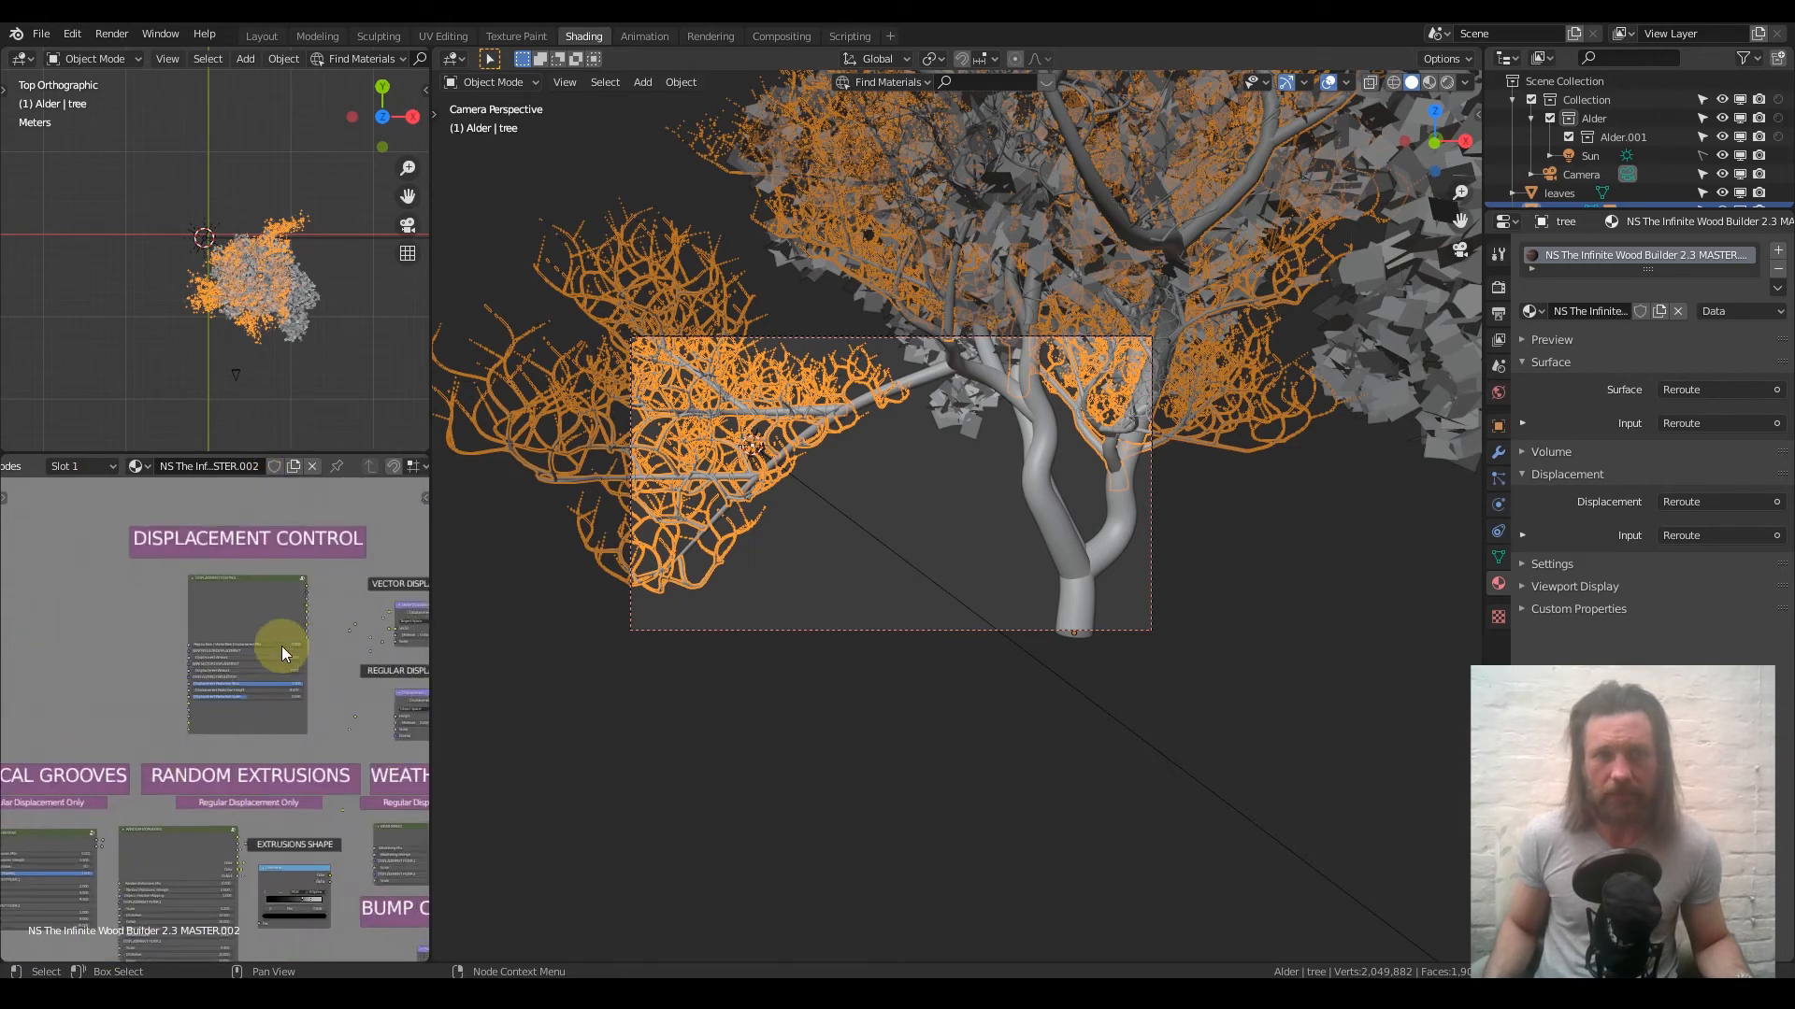
scroll(170, 735, "up", 6)
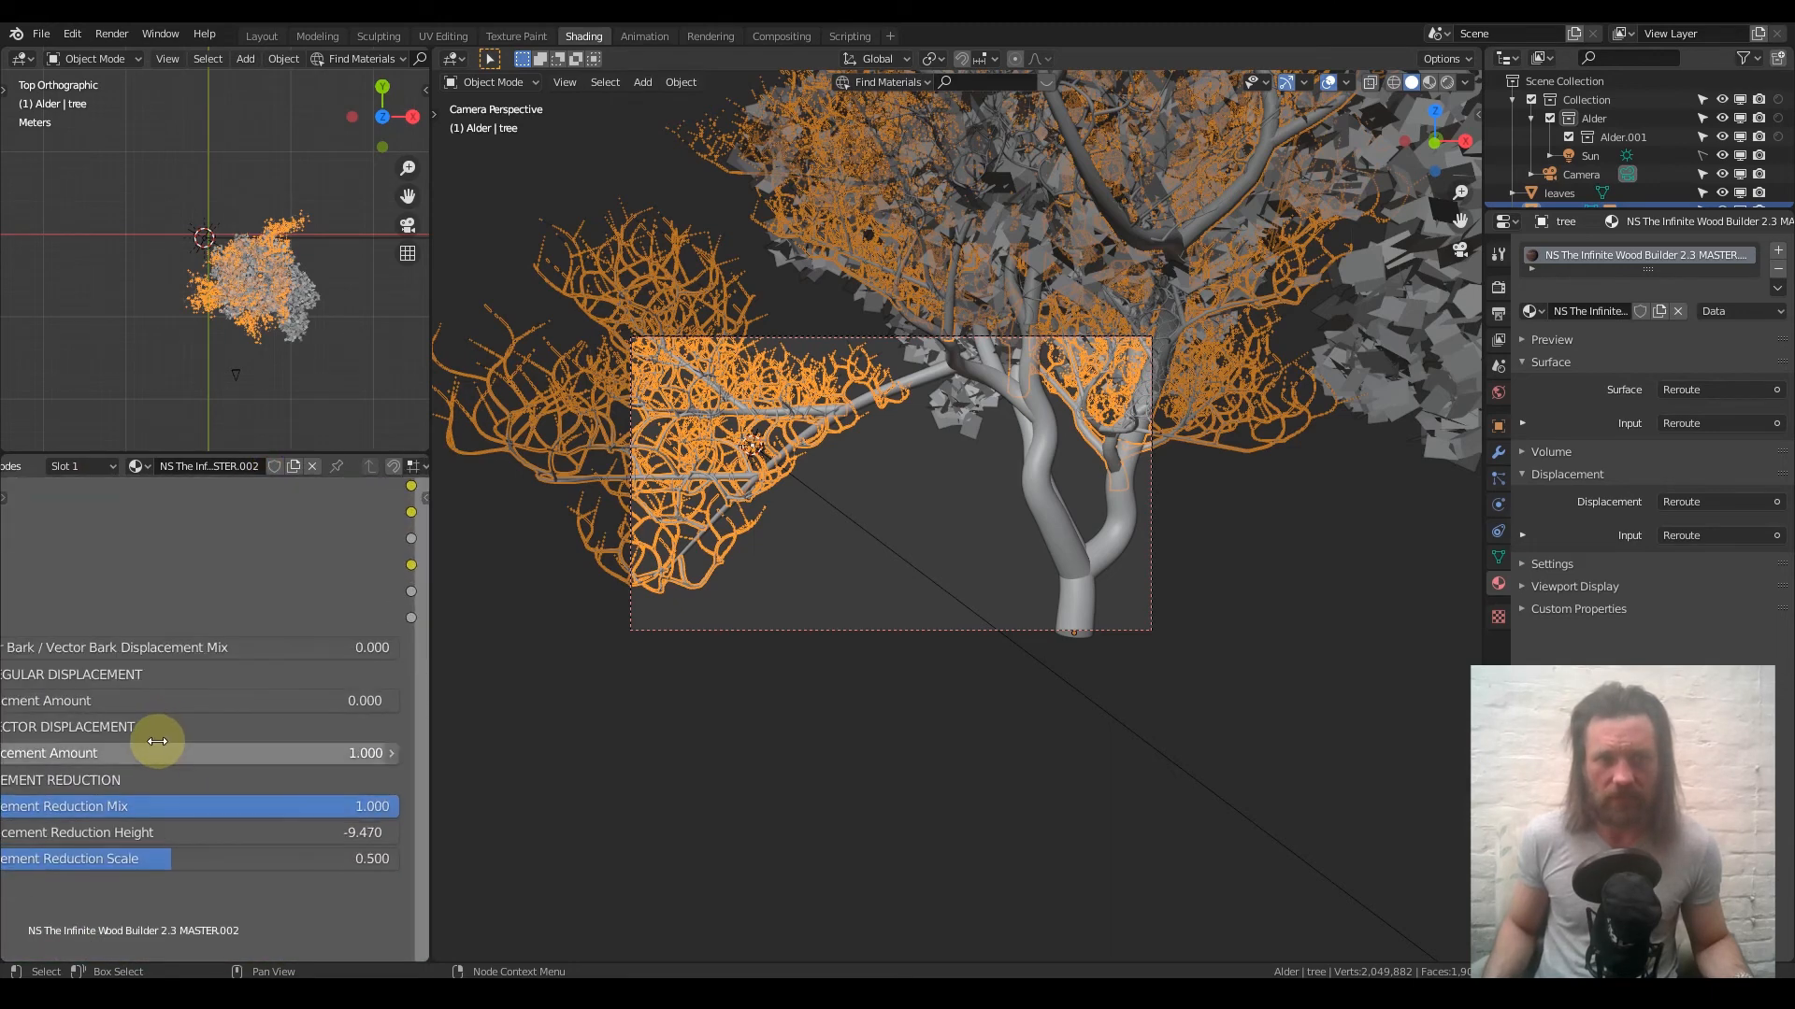
middle_click_drag(212, 717, 141, 713)
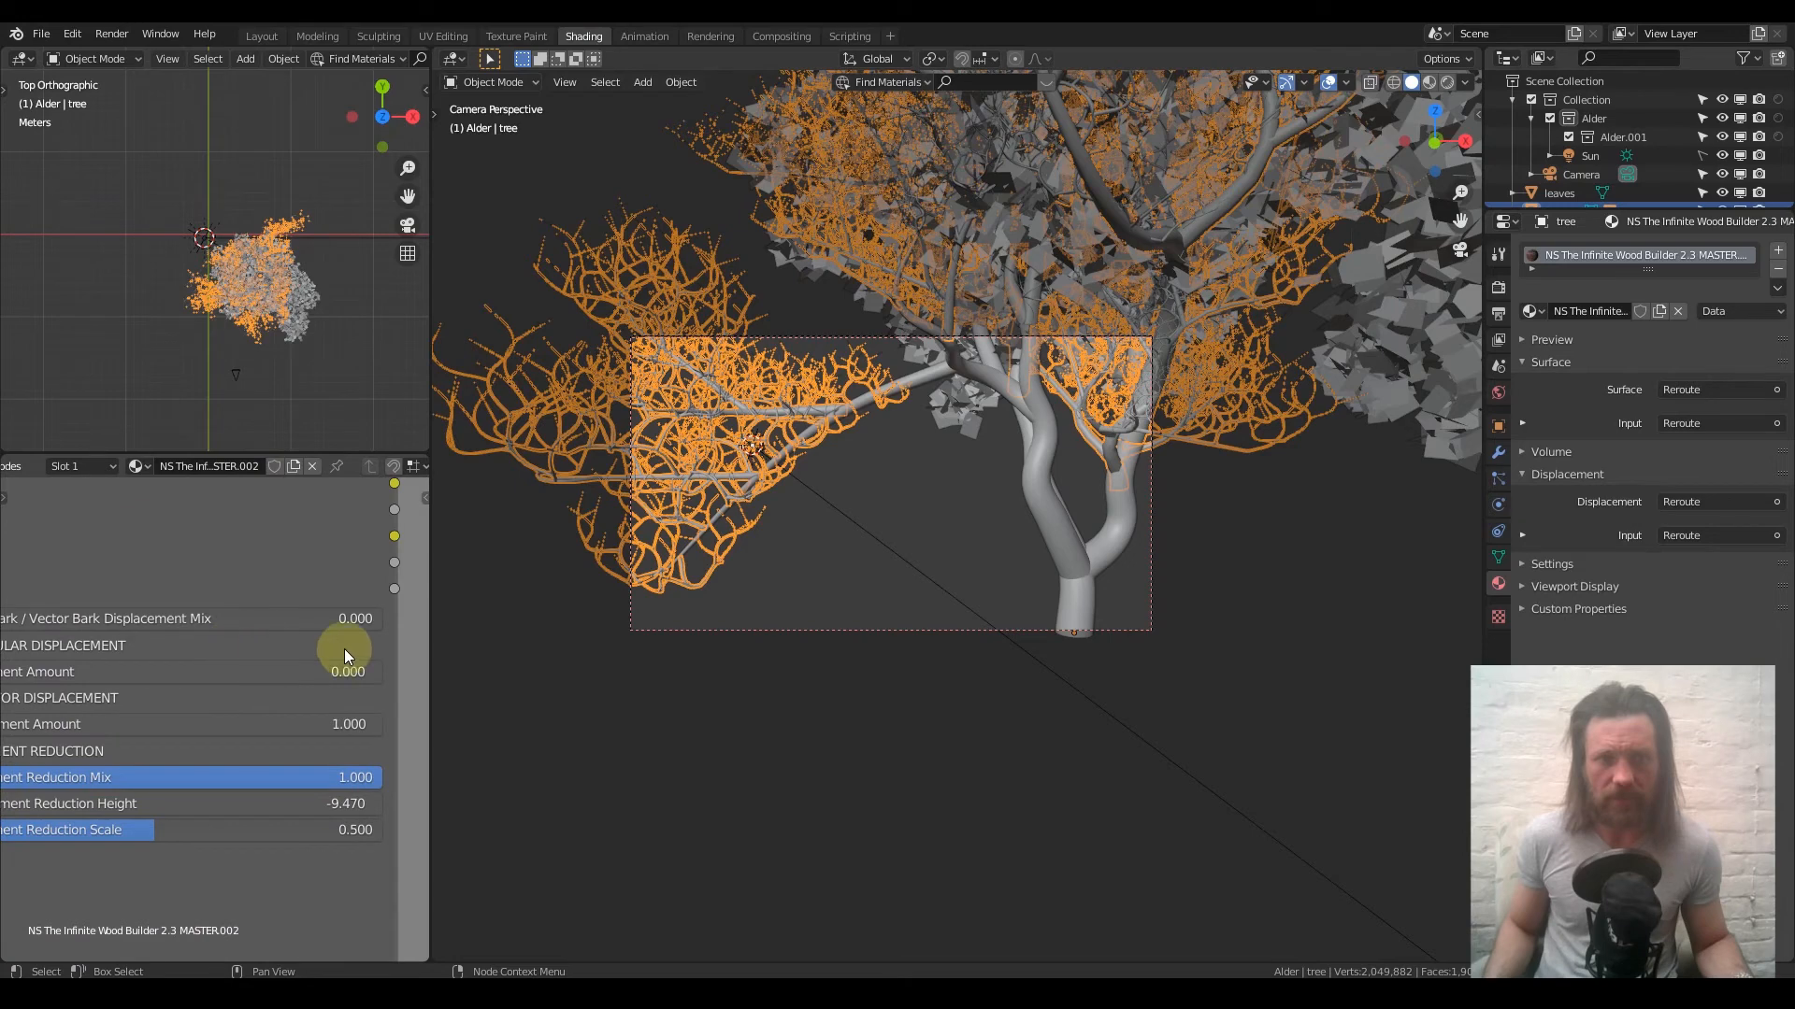
left_click(1066, 543)
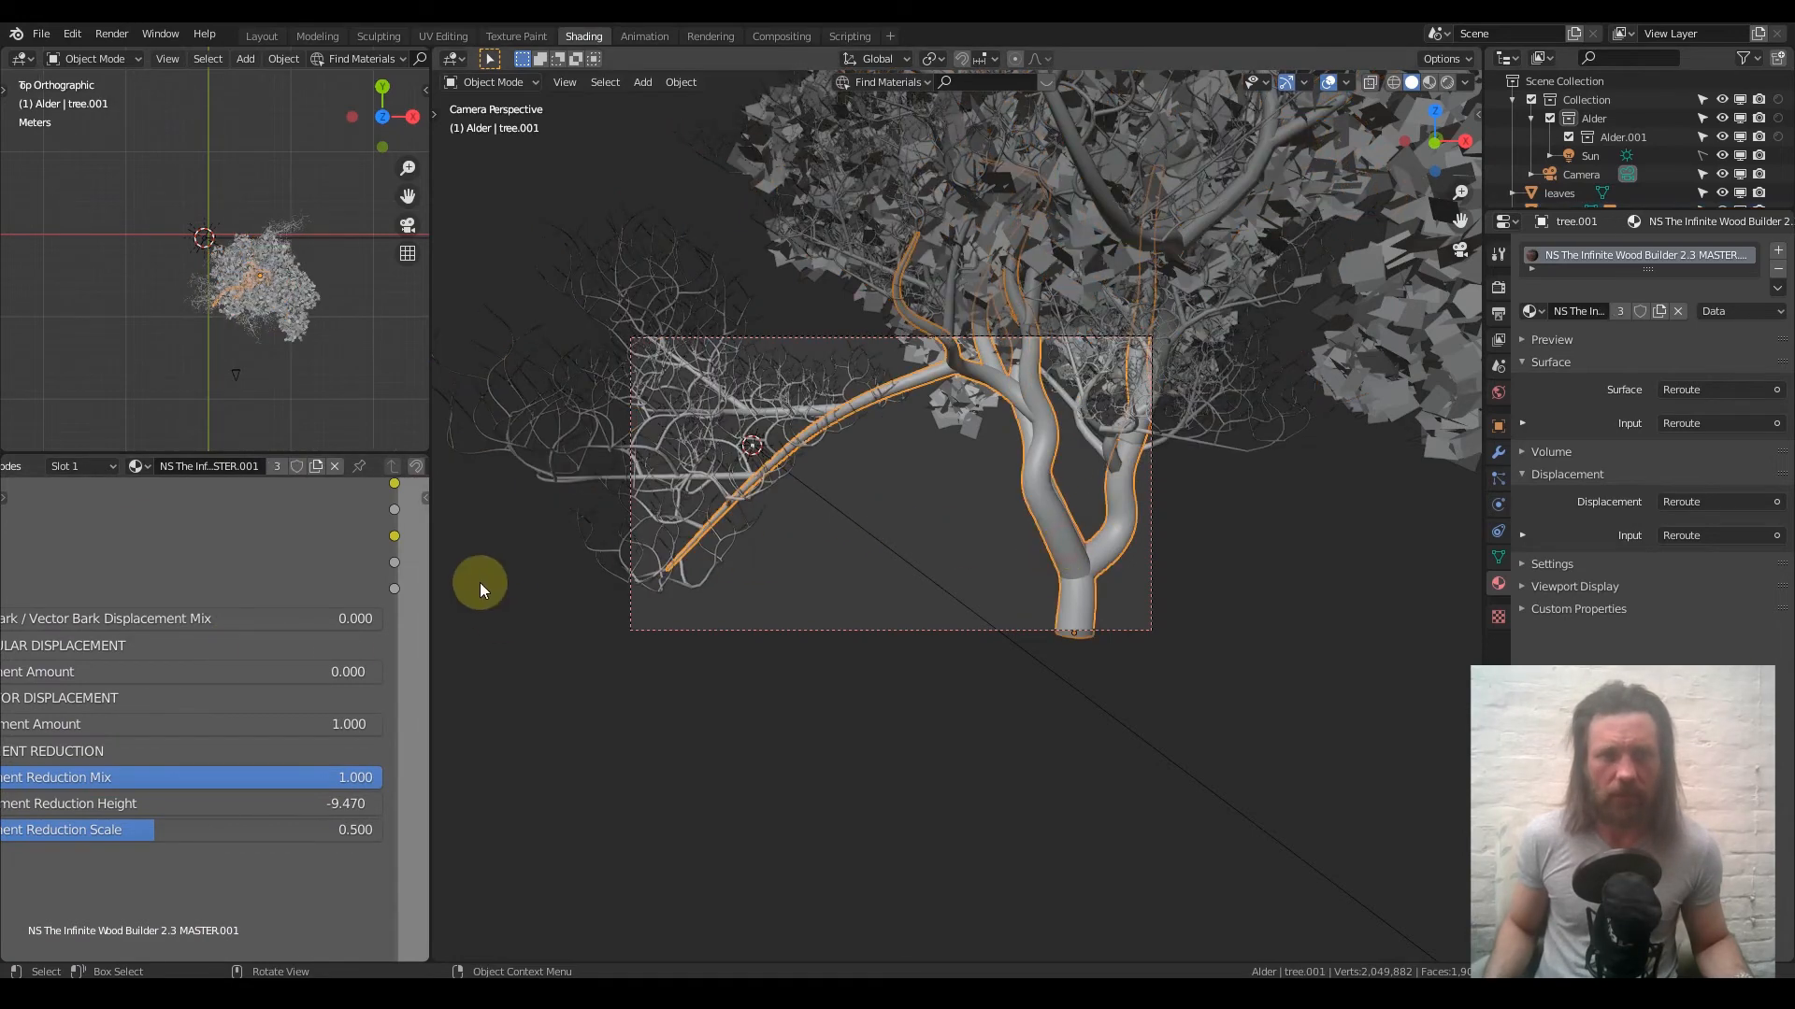
left_click(328, 668)
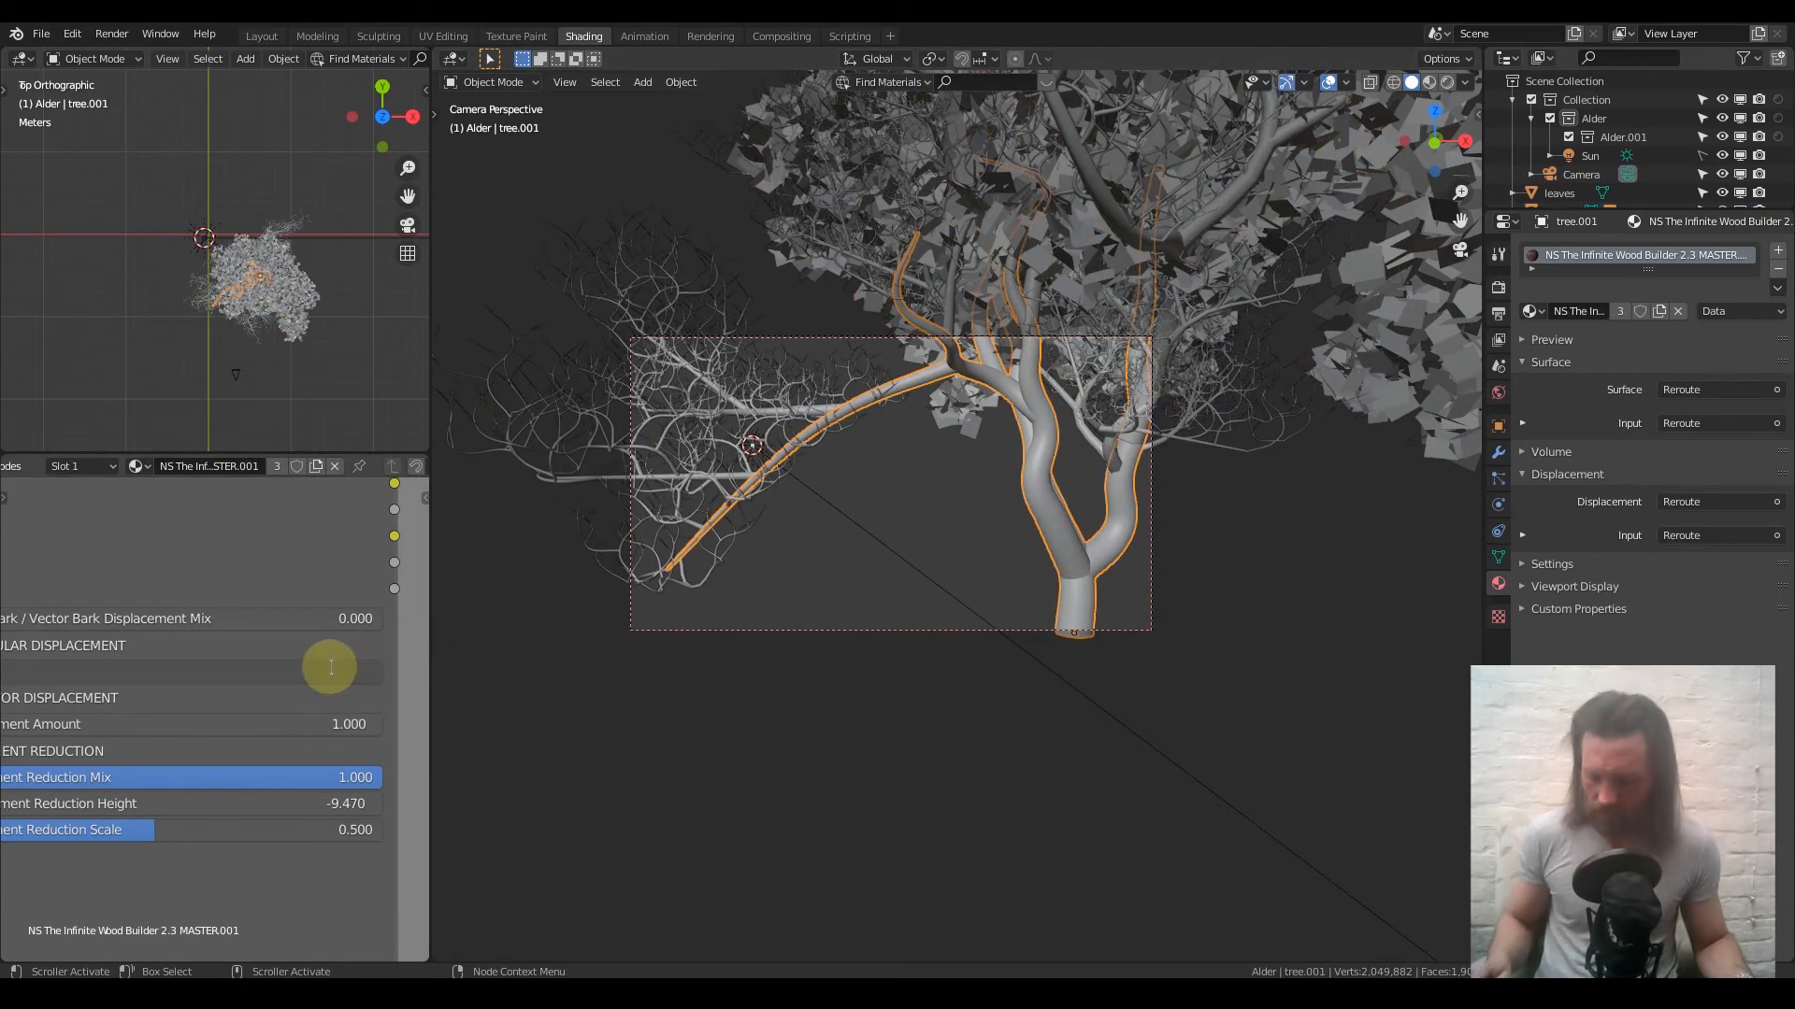
type("1")
key("Return")
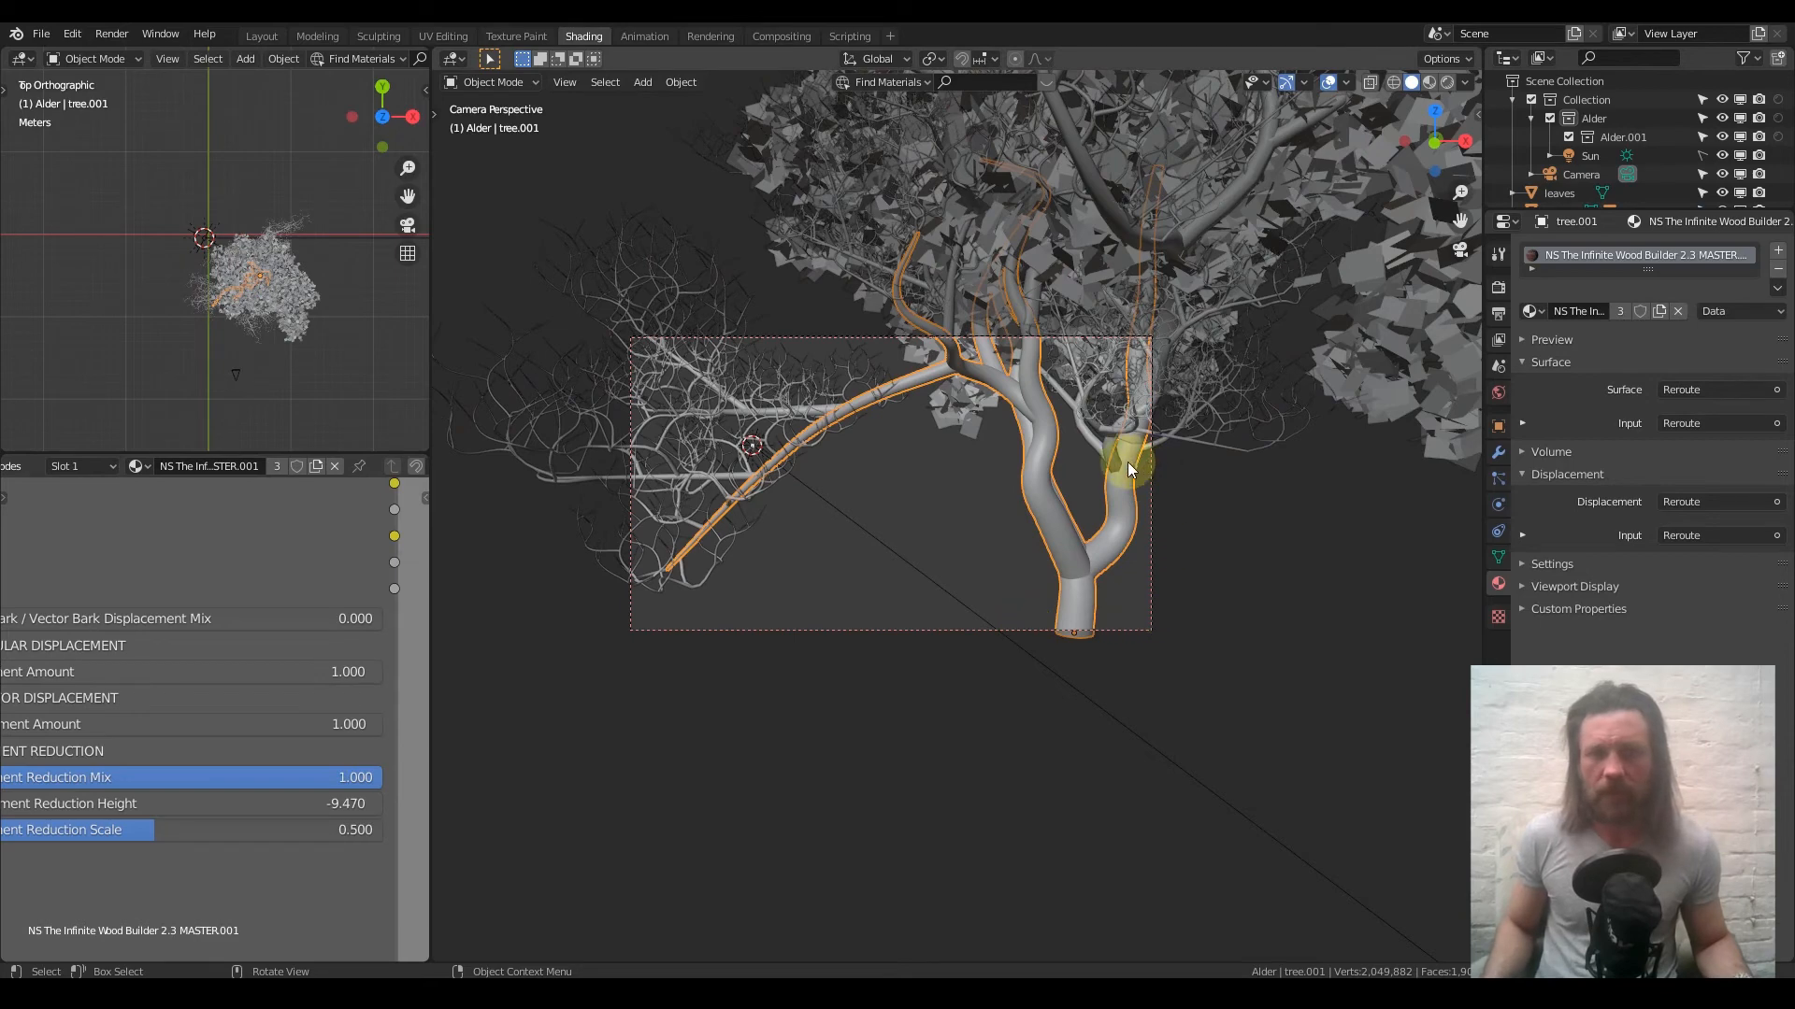
Bring back the hidden leaves of the front tree and leave nothing selected
left_click(783, 395)
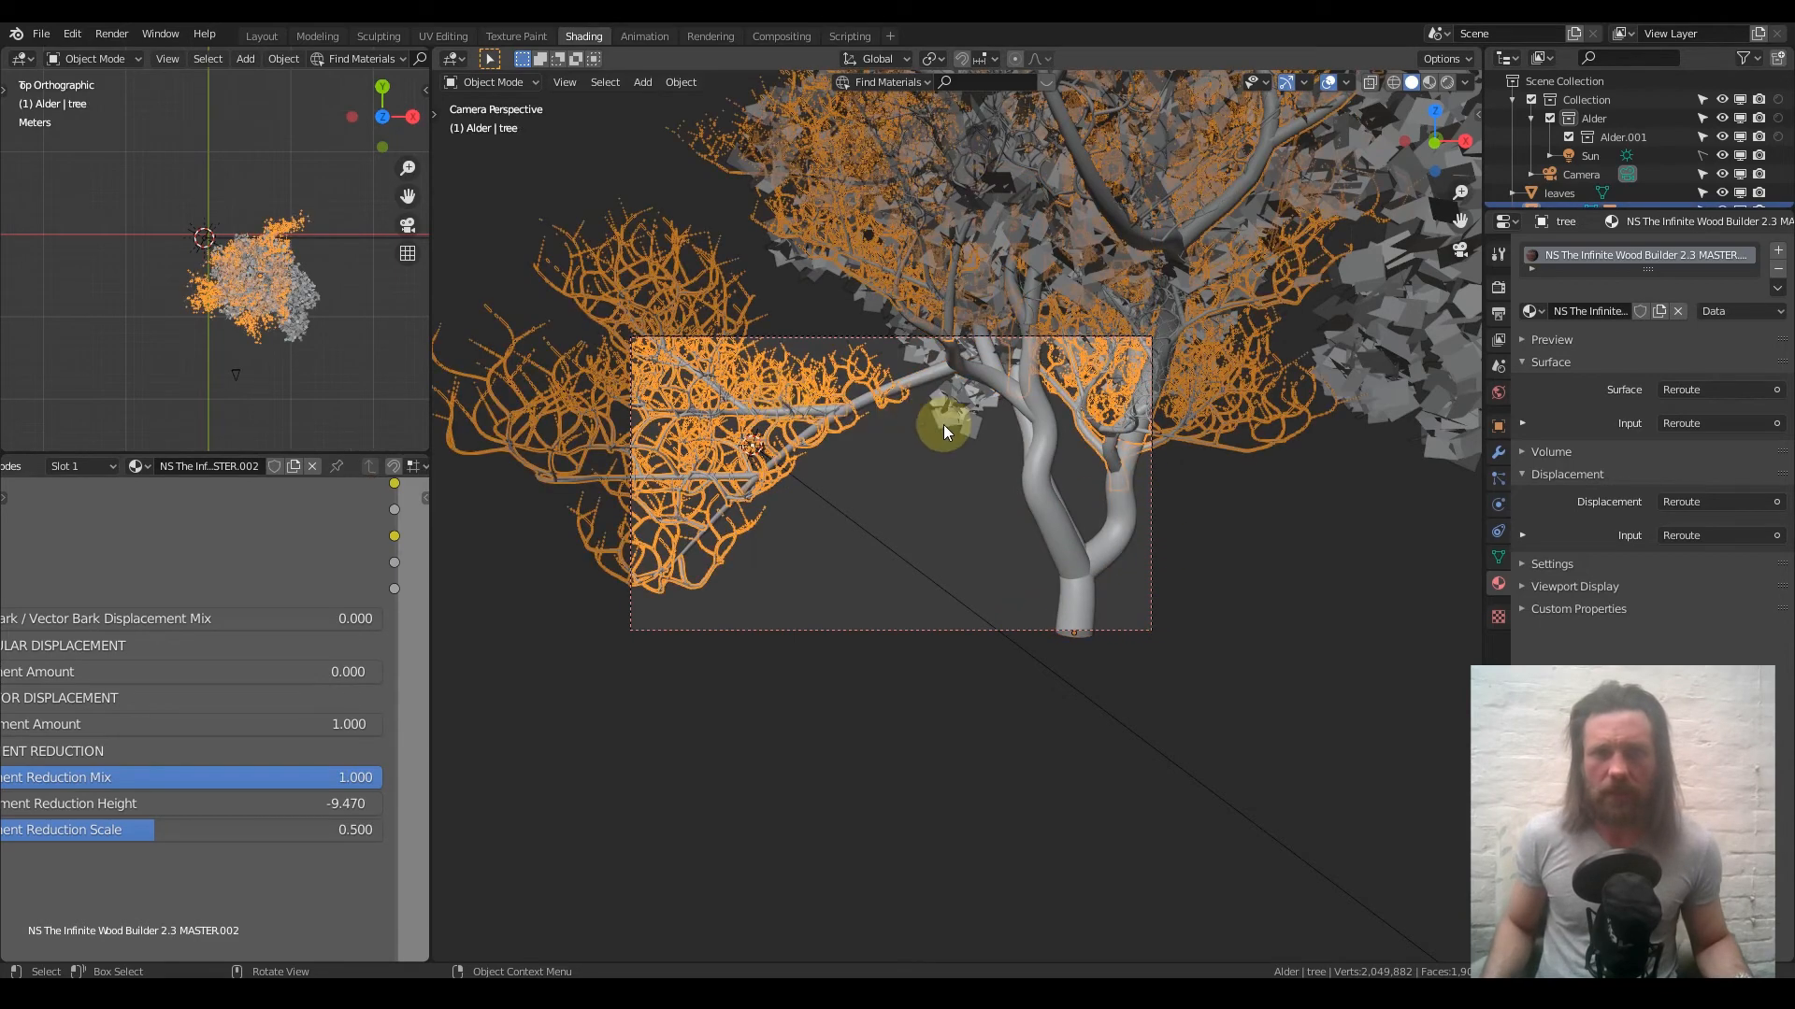
key("alt+a")
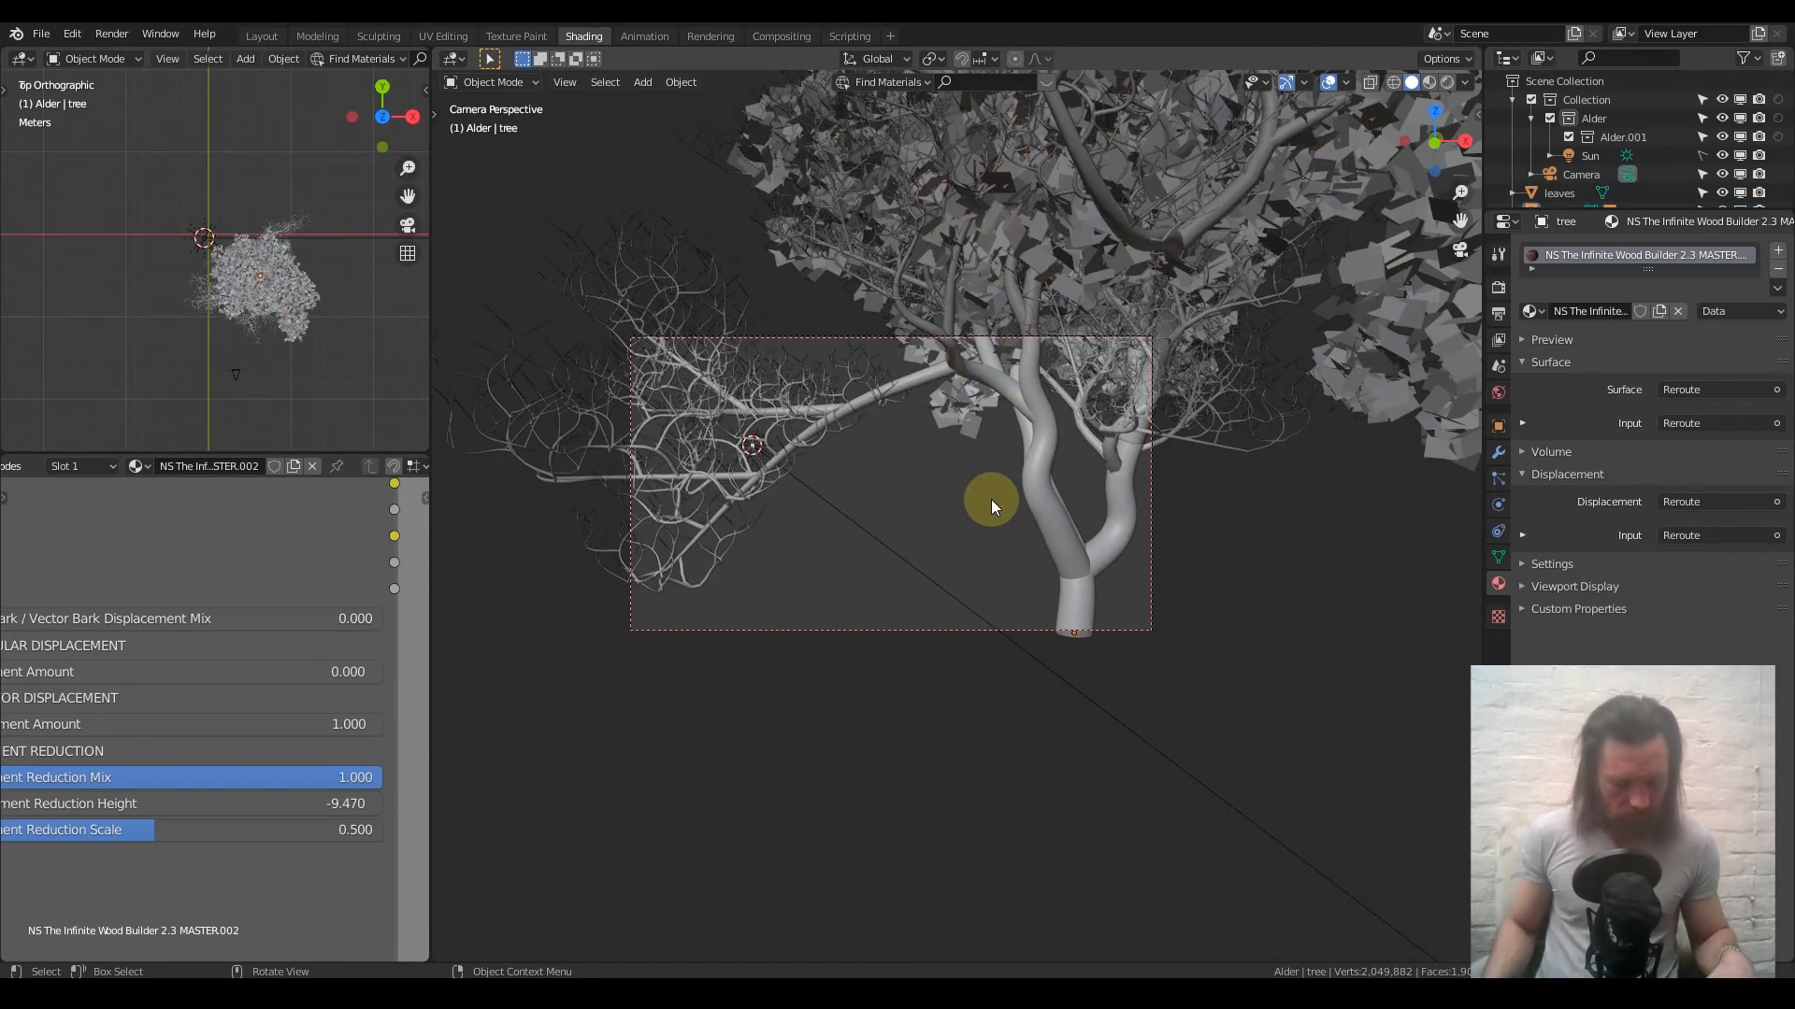
key("alt+h")
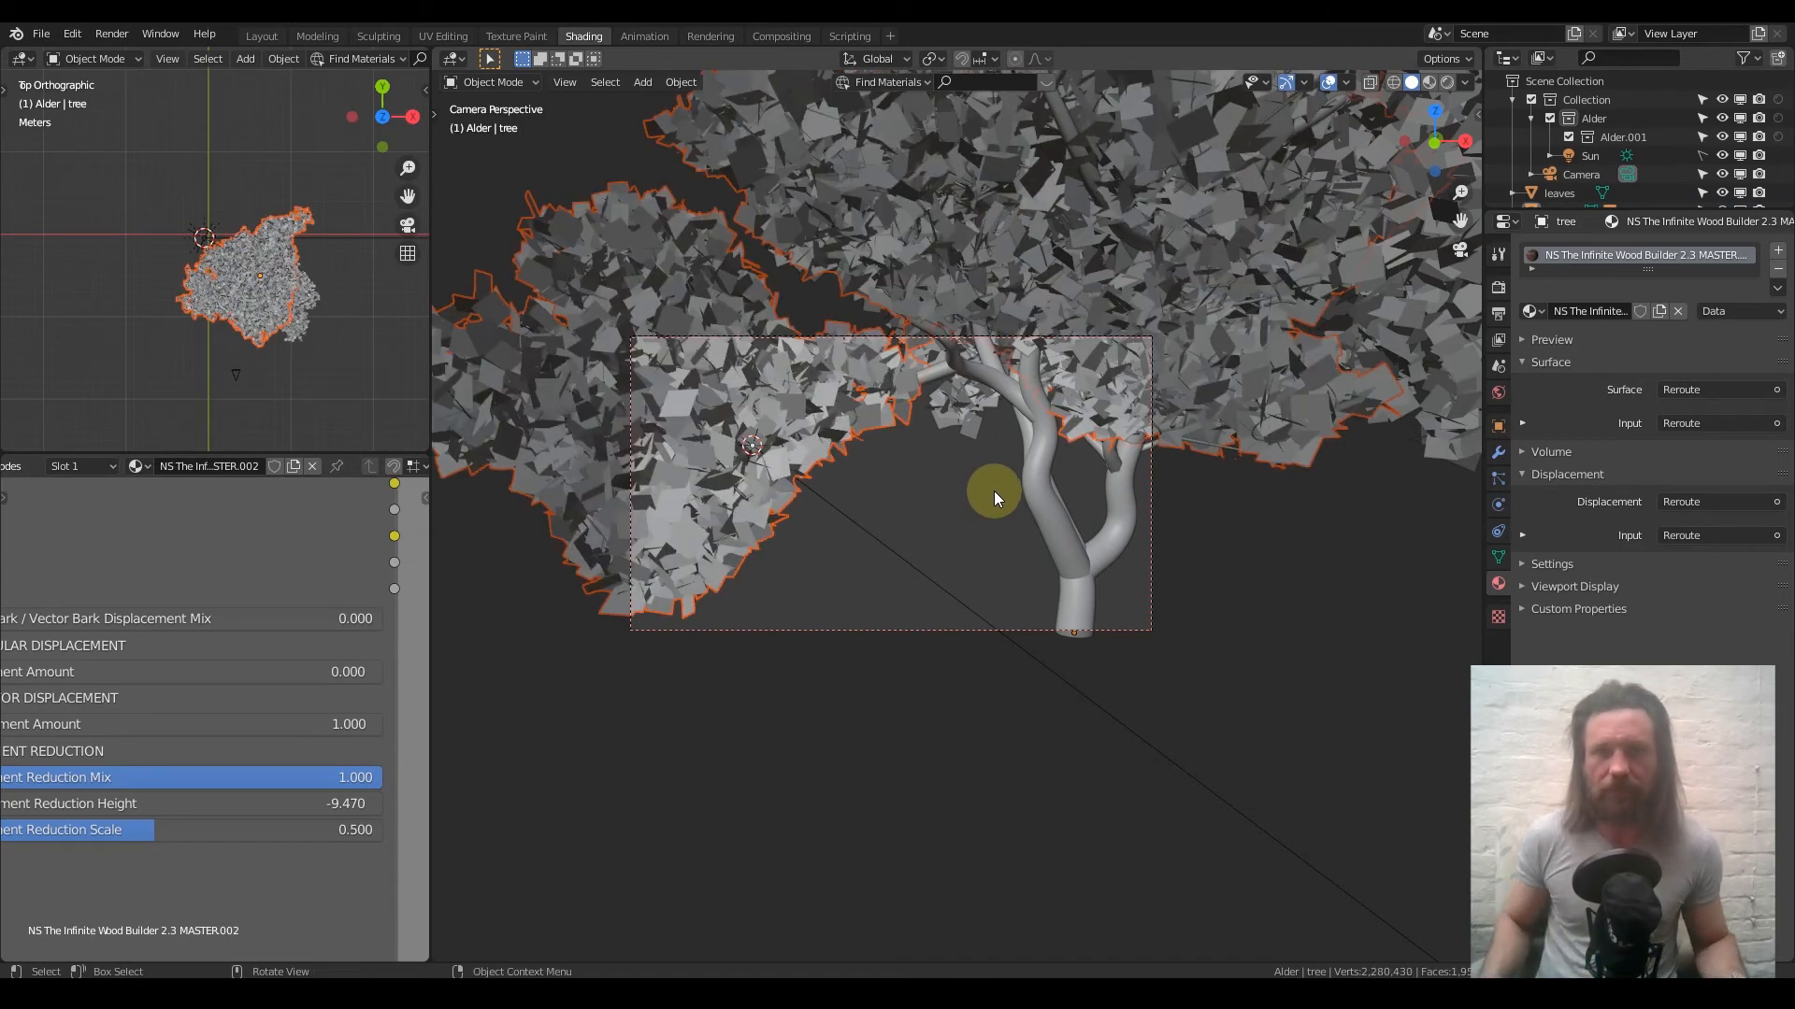
key("alt+a")
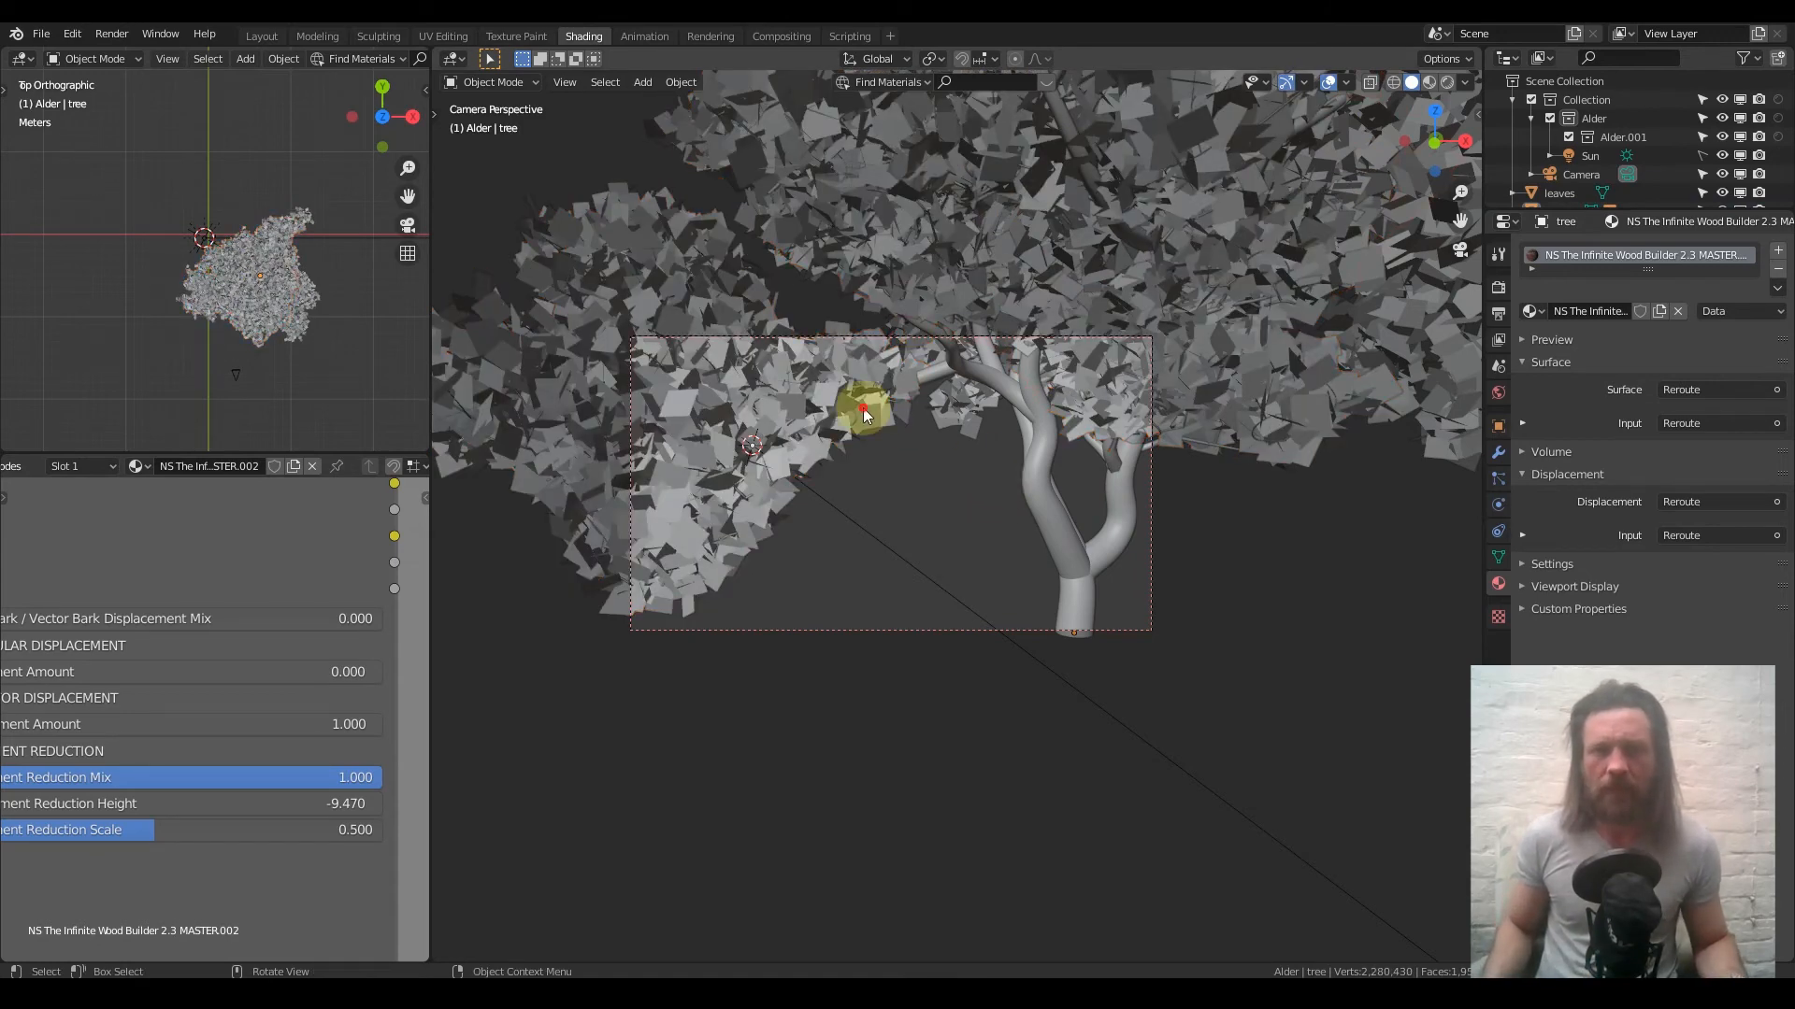
Assign the existing Alder Leaf material to the front tree's leaves
left_click(861, 407)
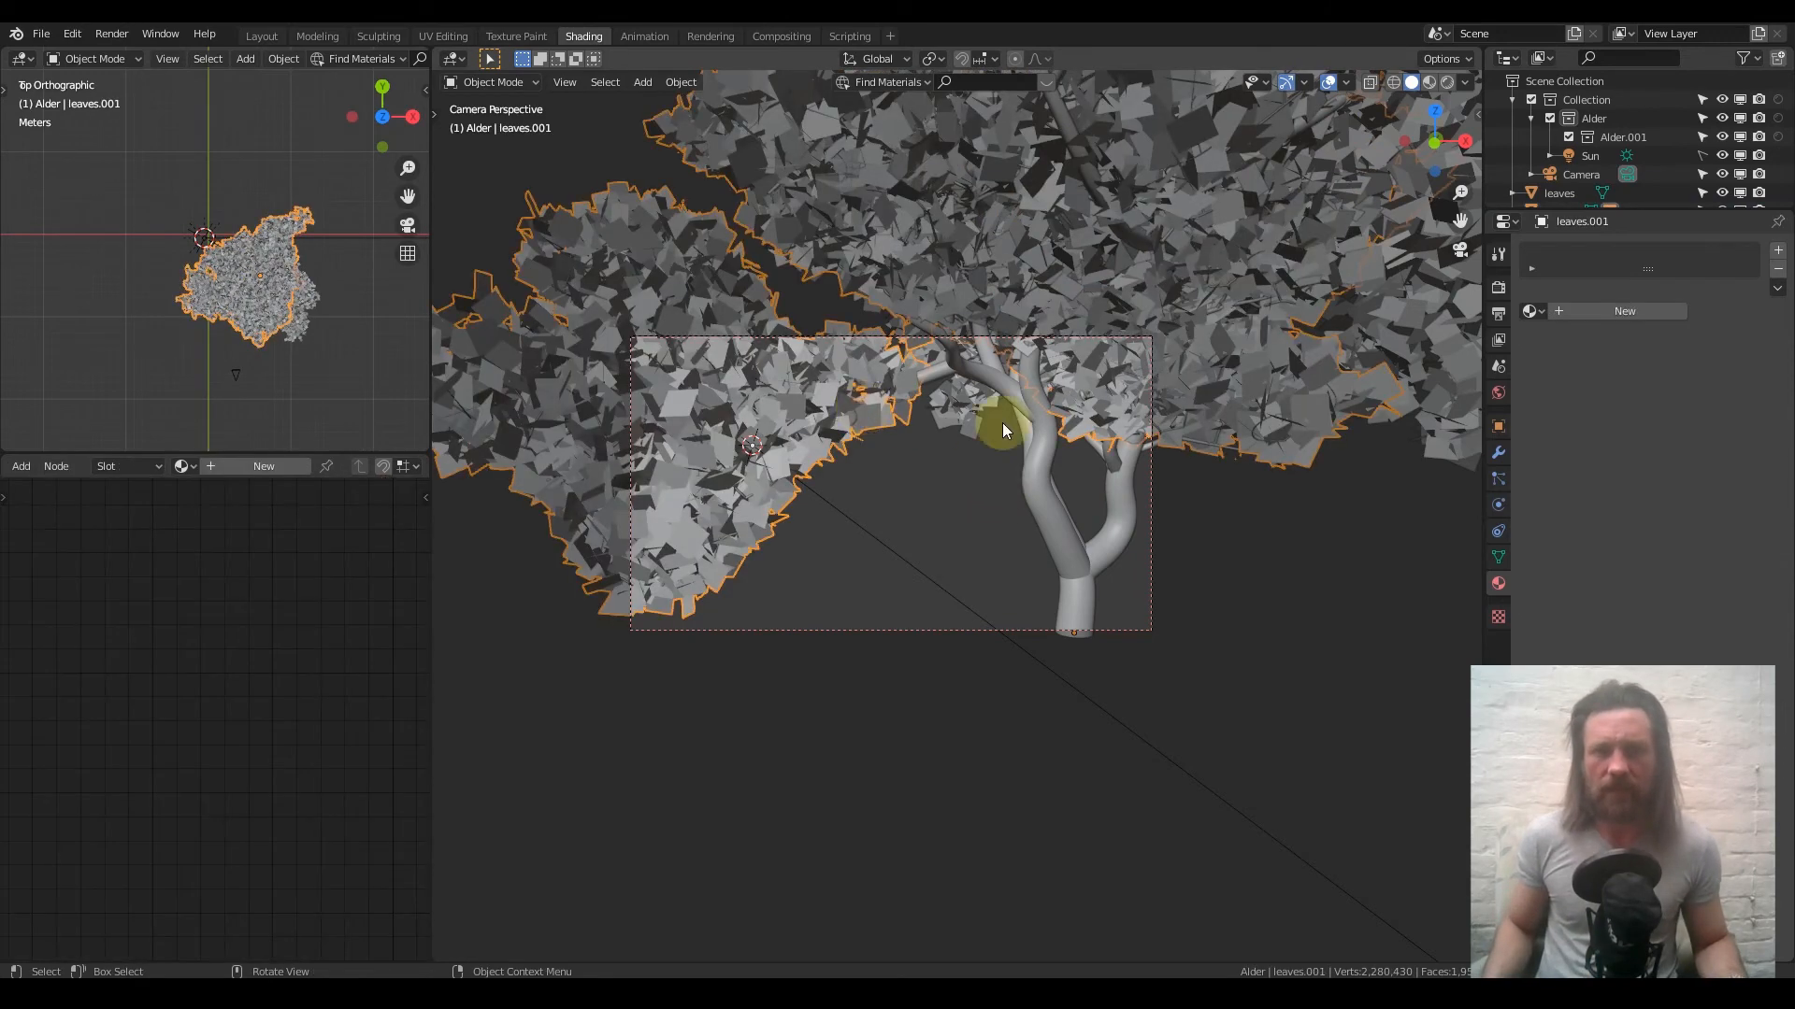
left_click(1541, 309)
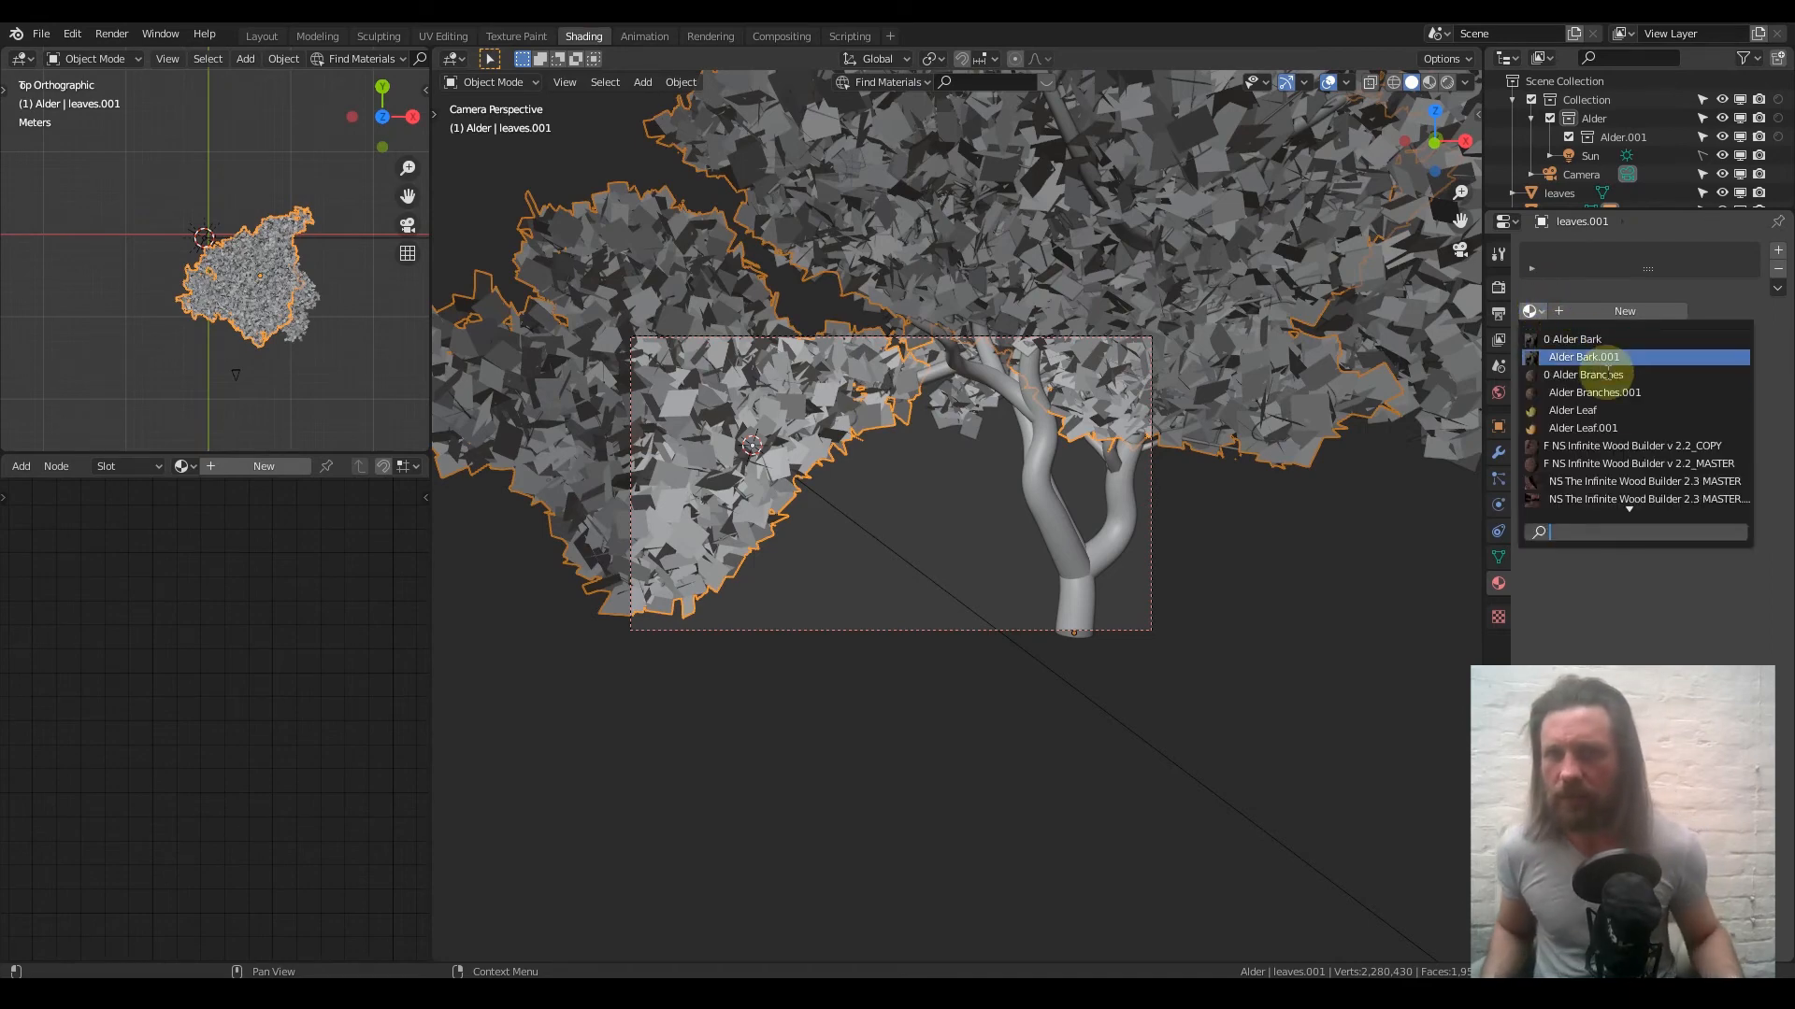
left_click(1580, 409)
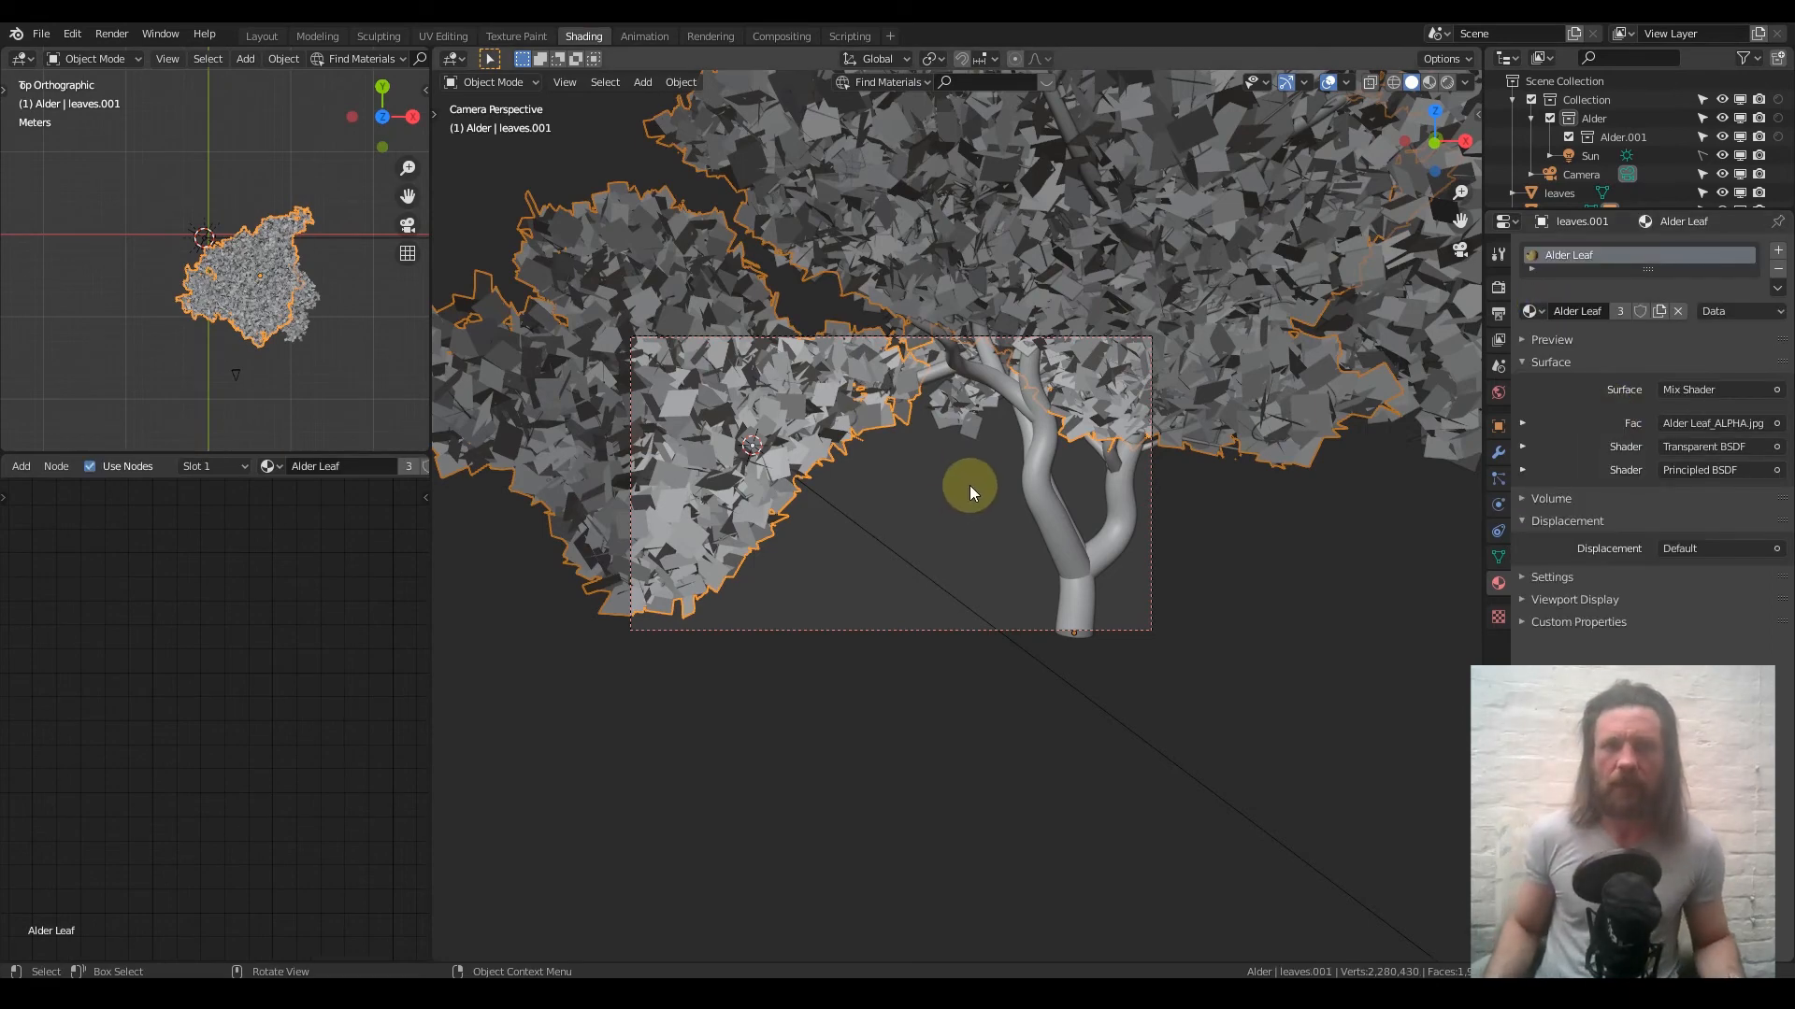
Display the camera view in rendered shading with the whole camera frame in view
scroll(968, 486, "down", 3)
scroll(980, 480, "up", 2)
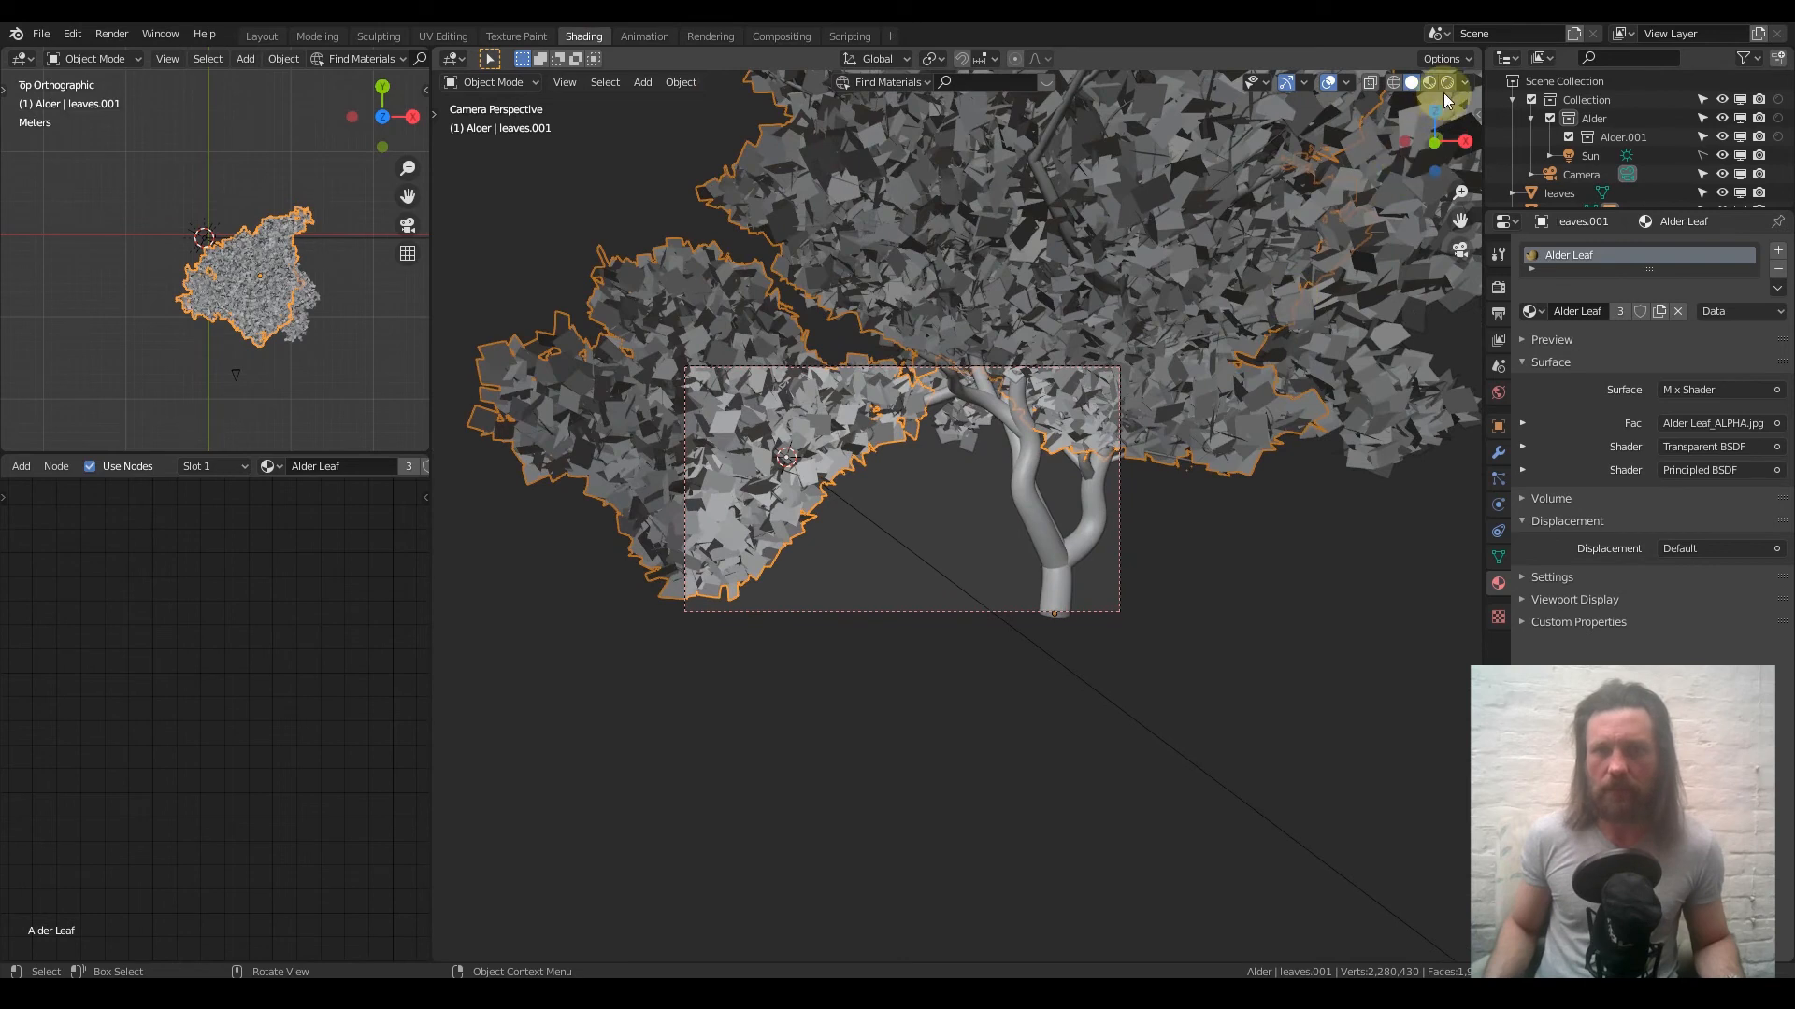
left_click(1447, 82)
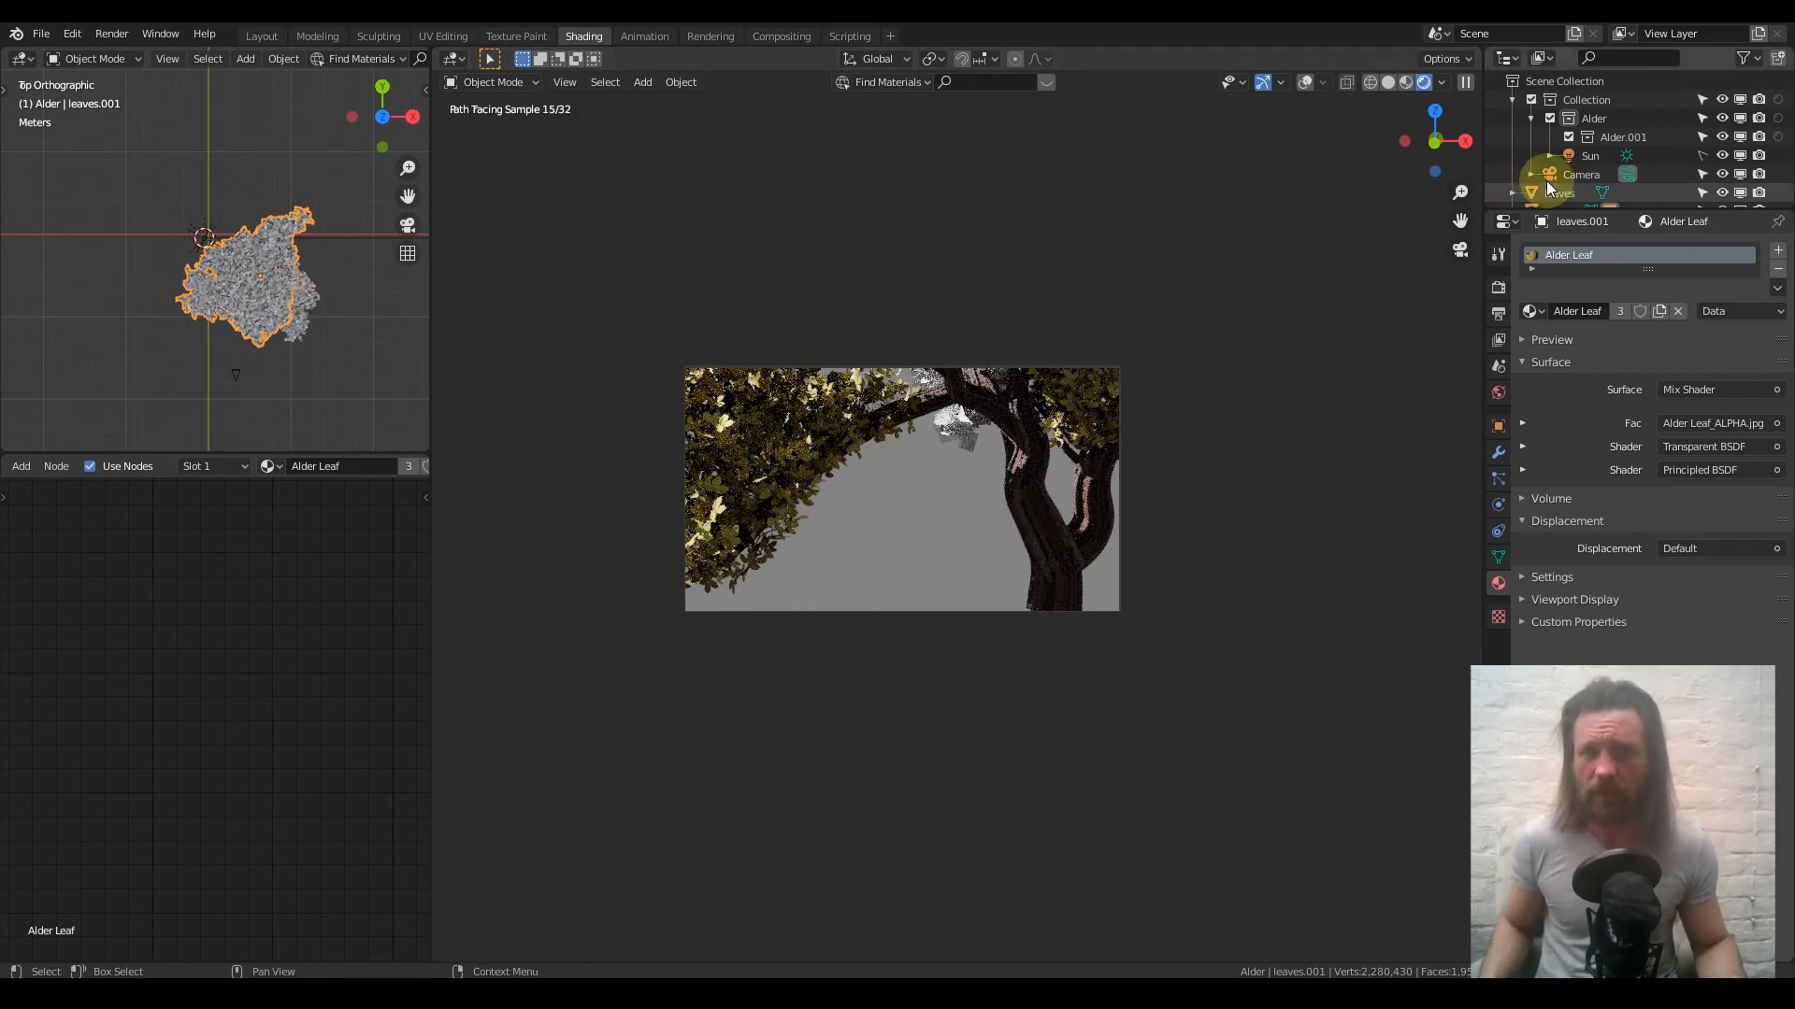
Move the Sun light above and to the left of the trees as seen from the front
left_click(1533, 155)
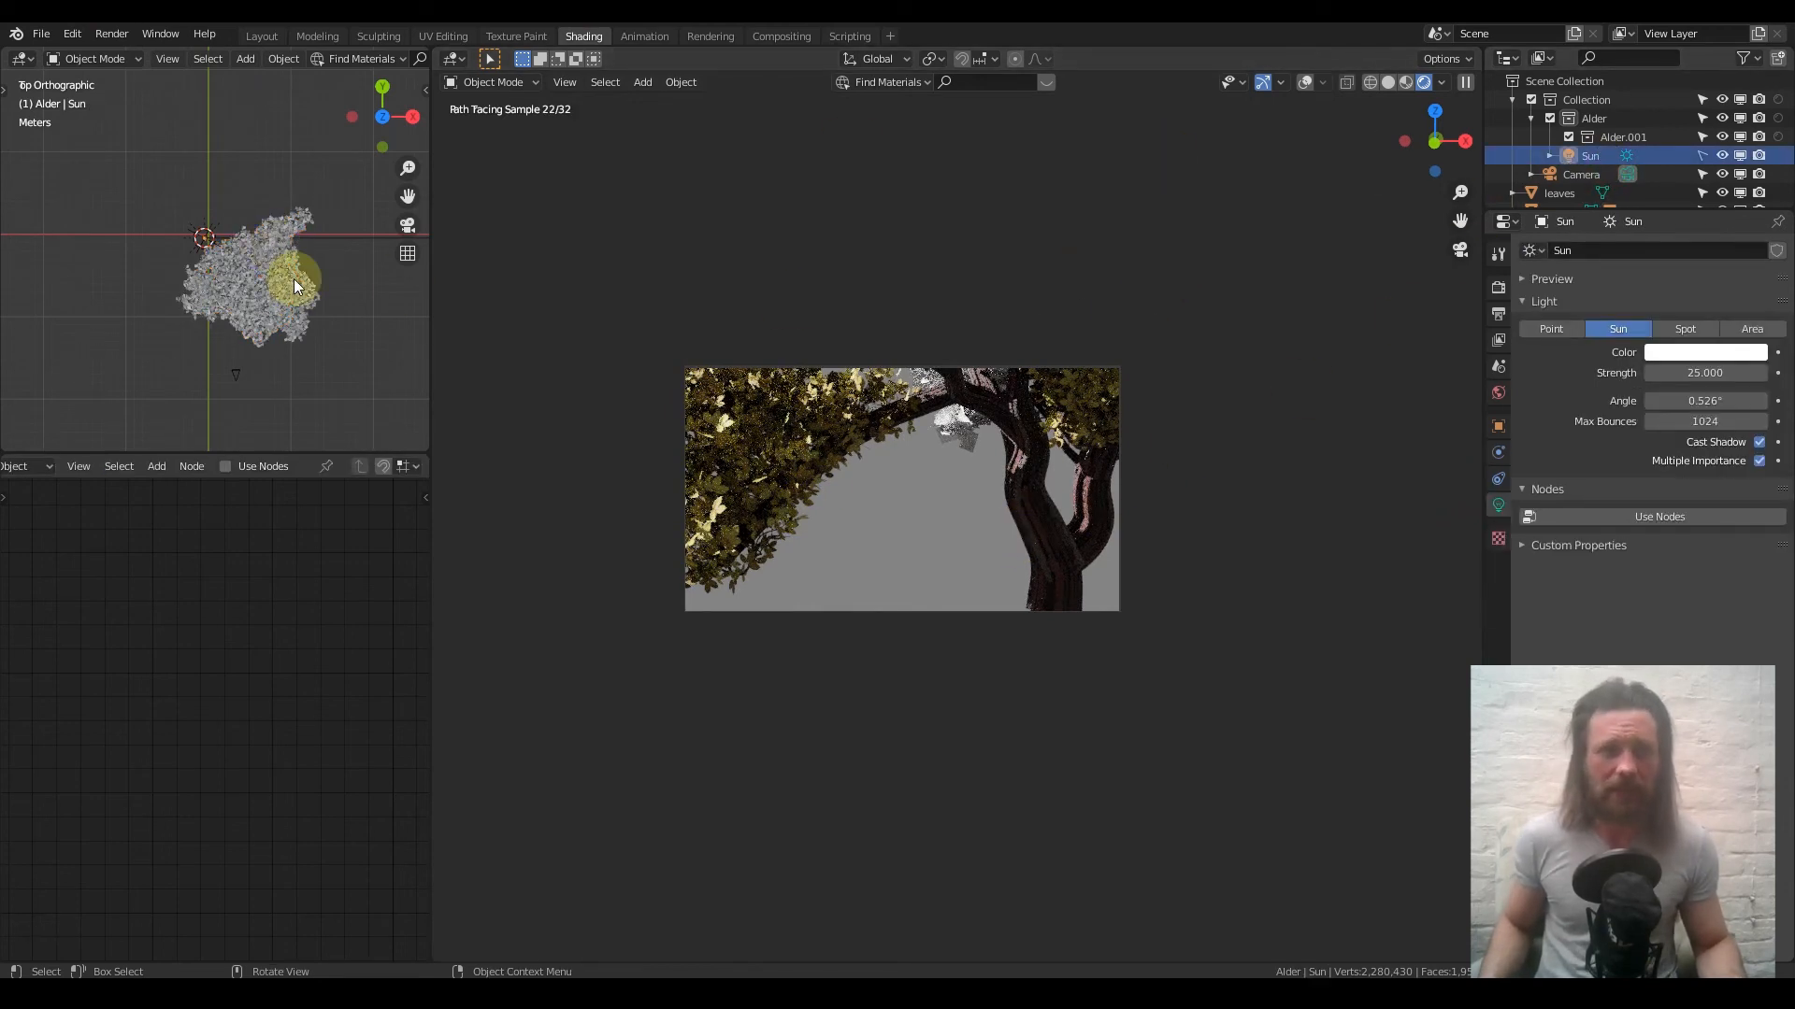
scroll(294, 278, "down", 3)
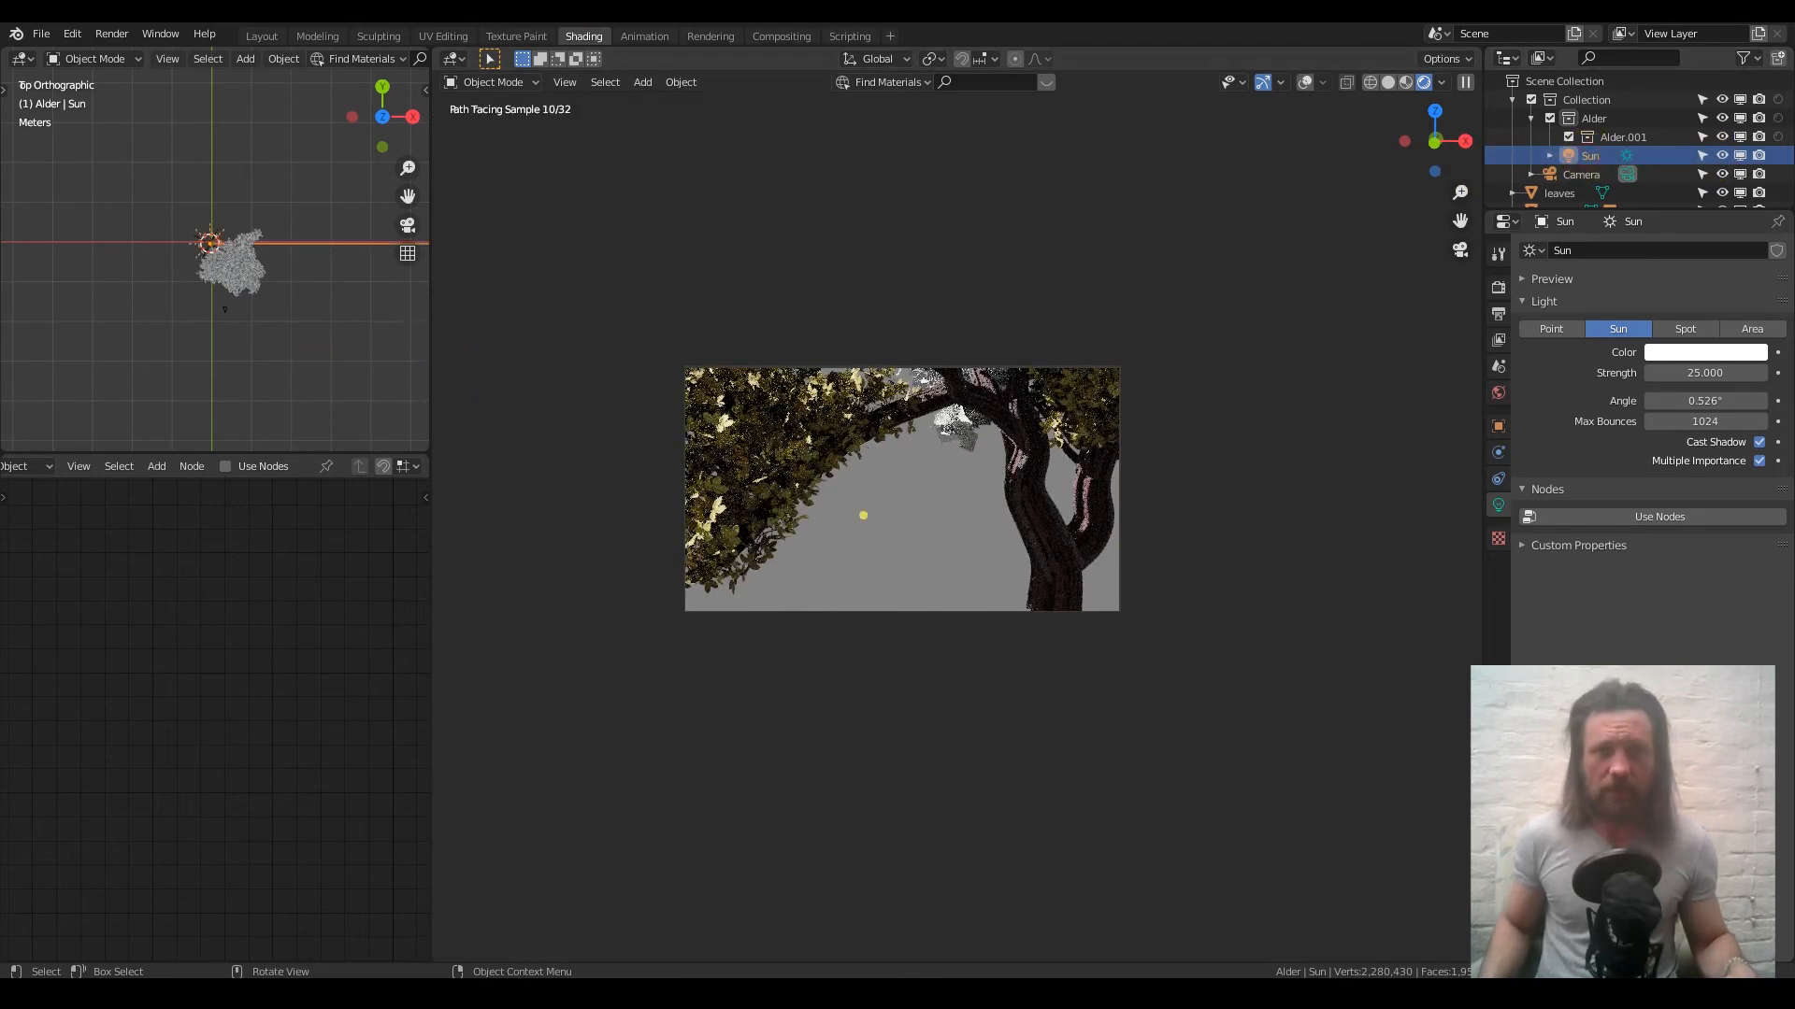
key("s")
left_click(357, 71)
key("KP_1")
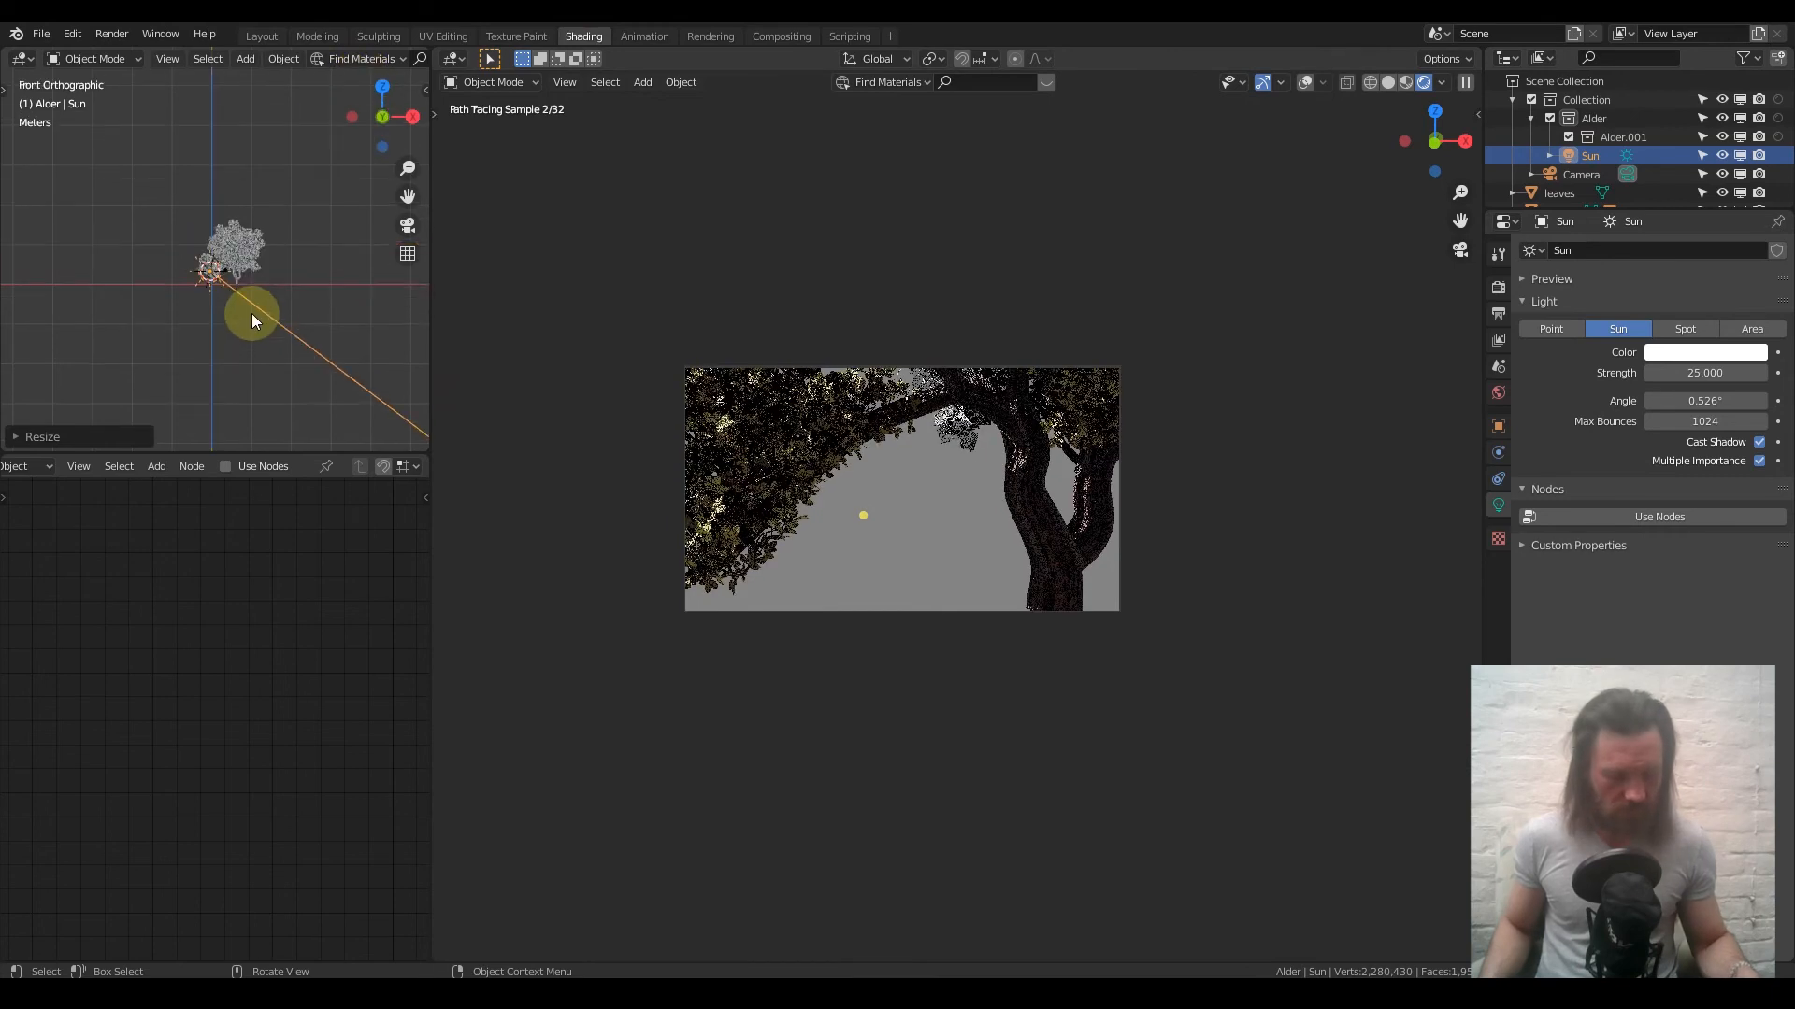
key("g")
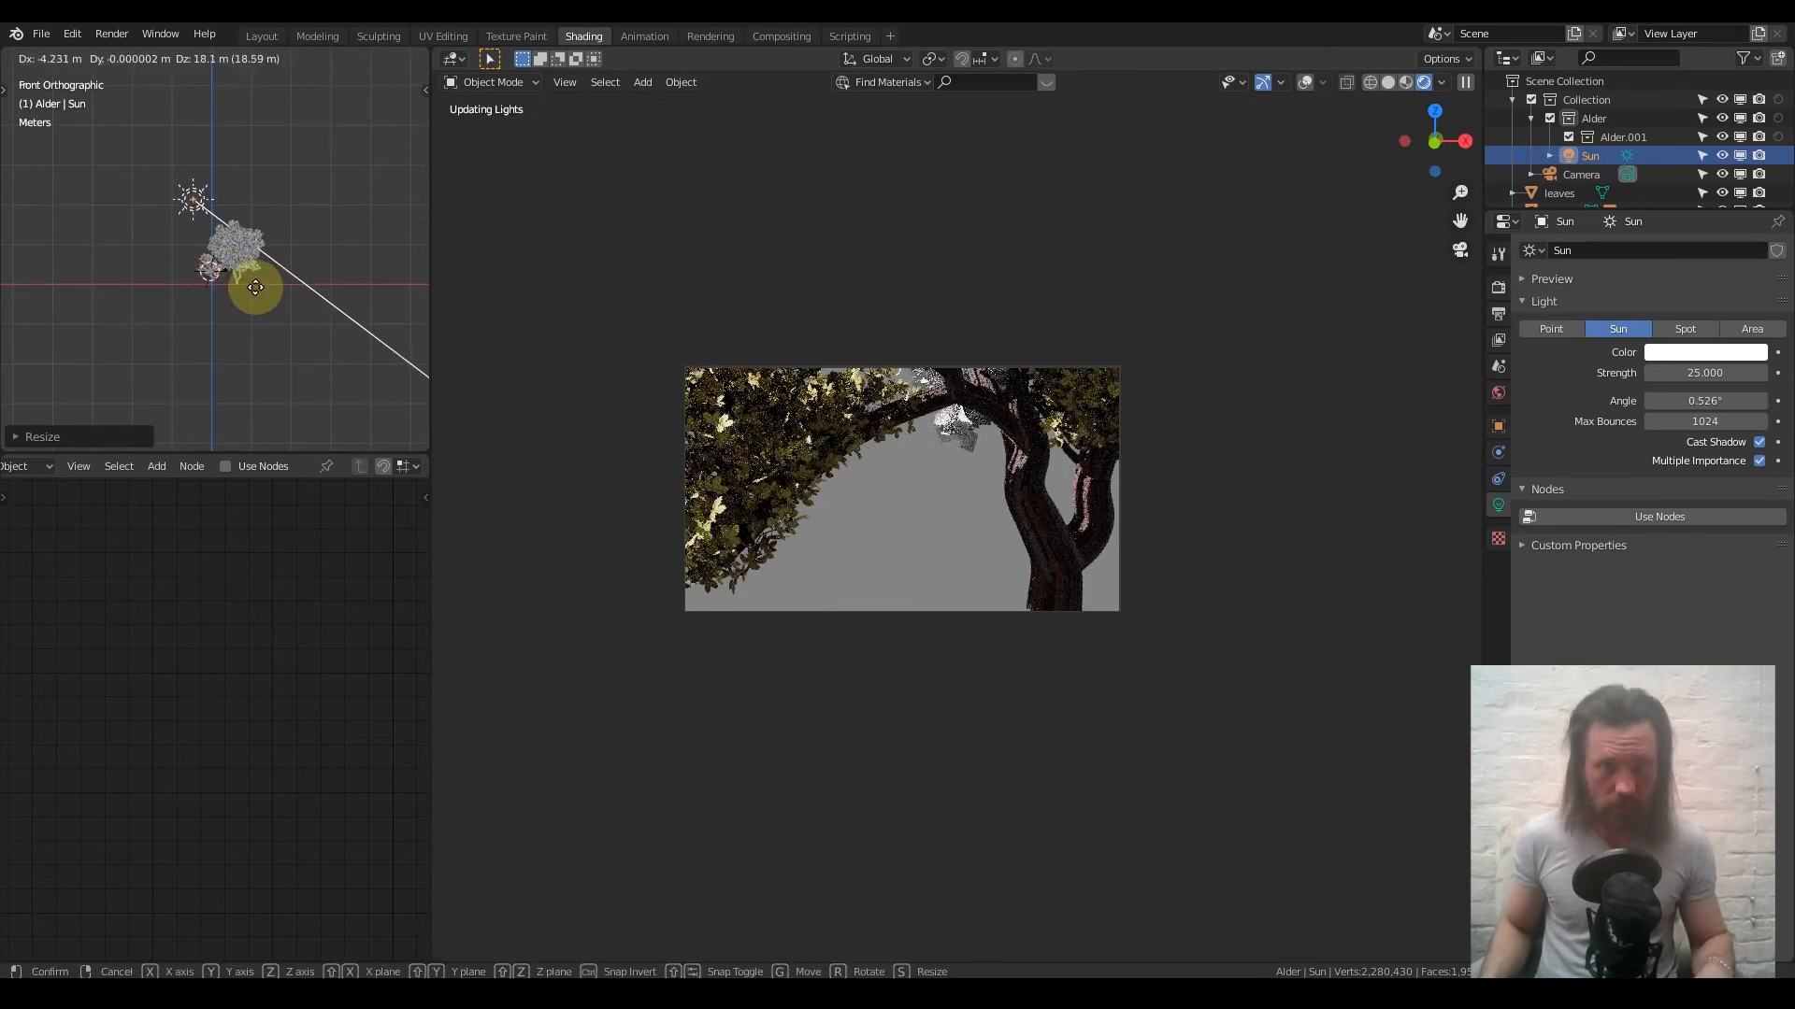
left_click(232, 280)
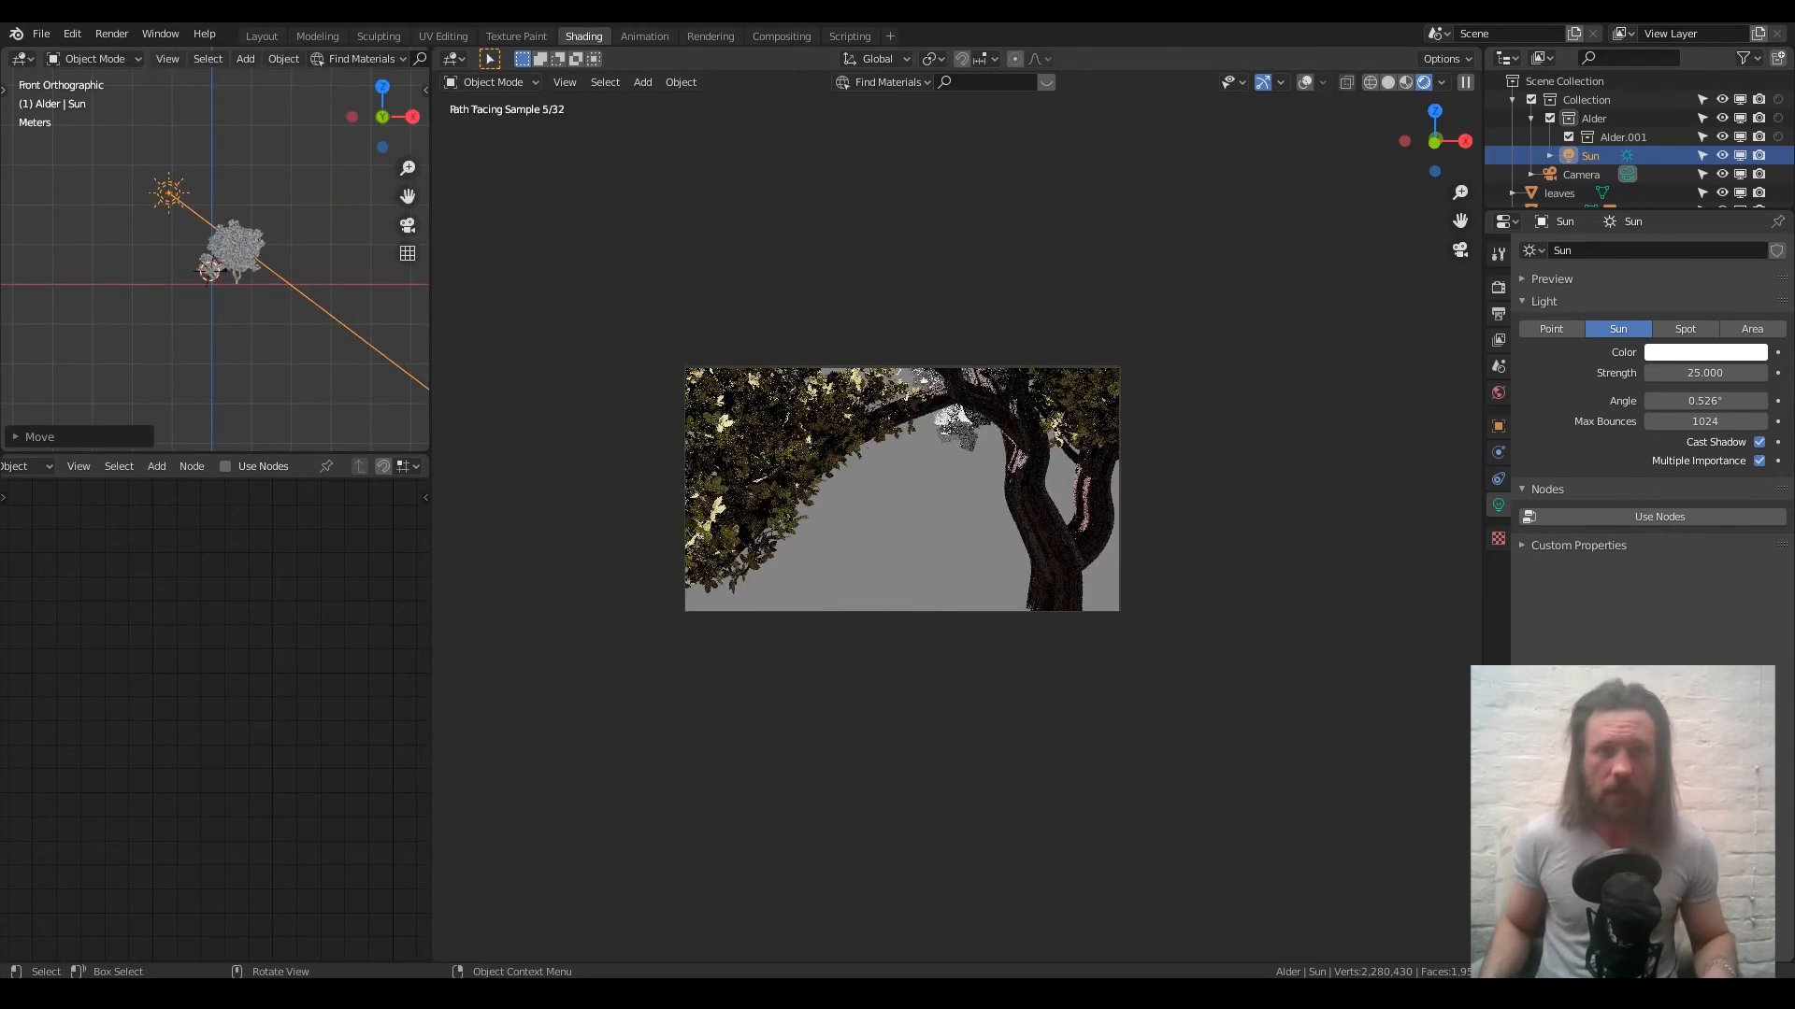
Rotate the Sun light by about -36° as seen from the top
key("r")
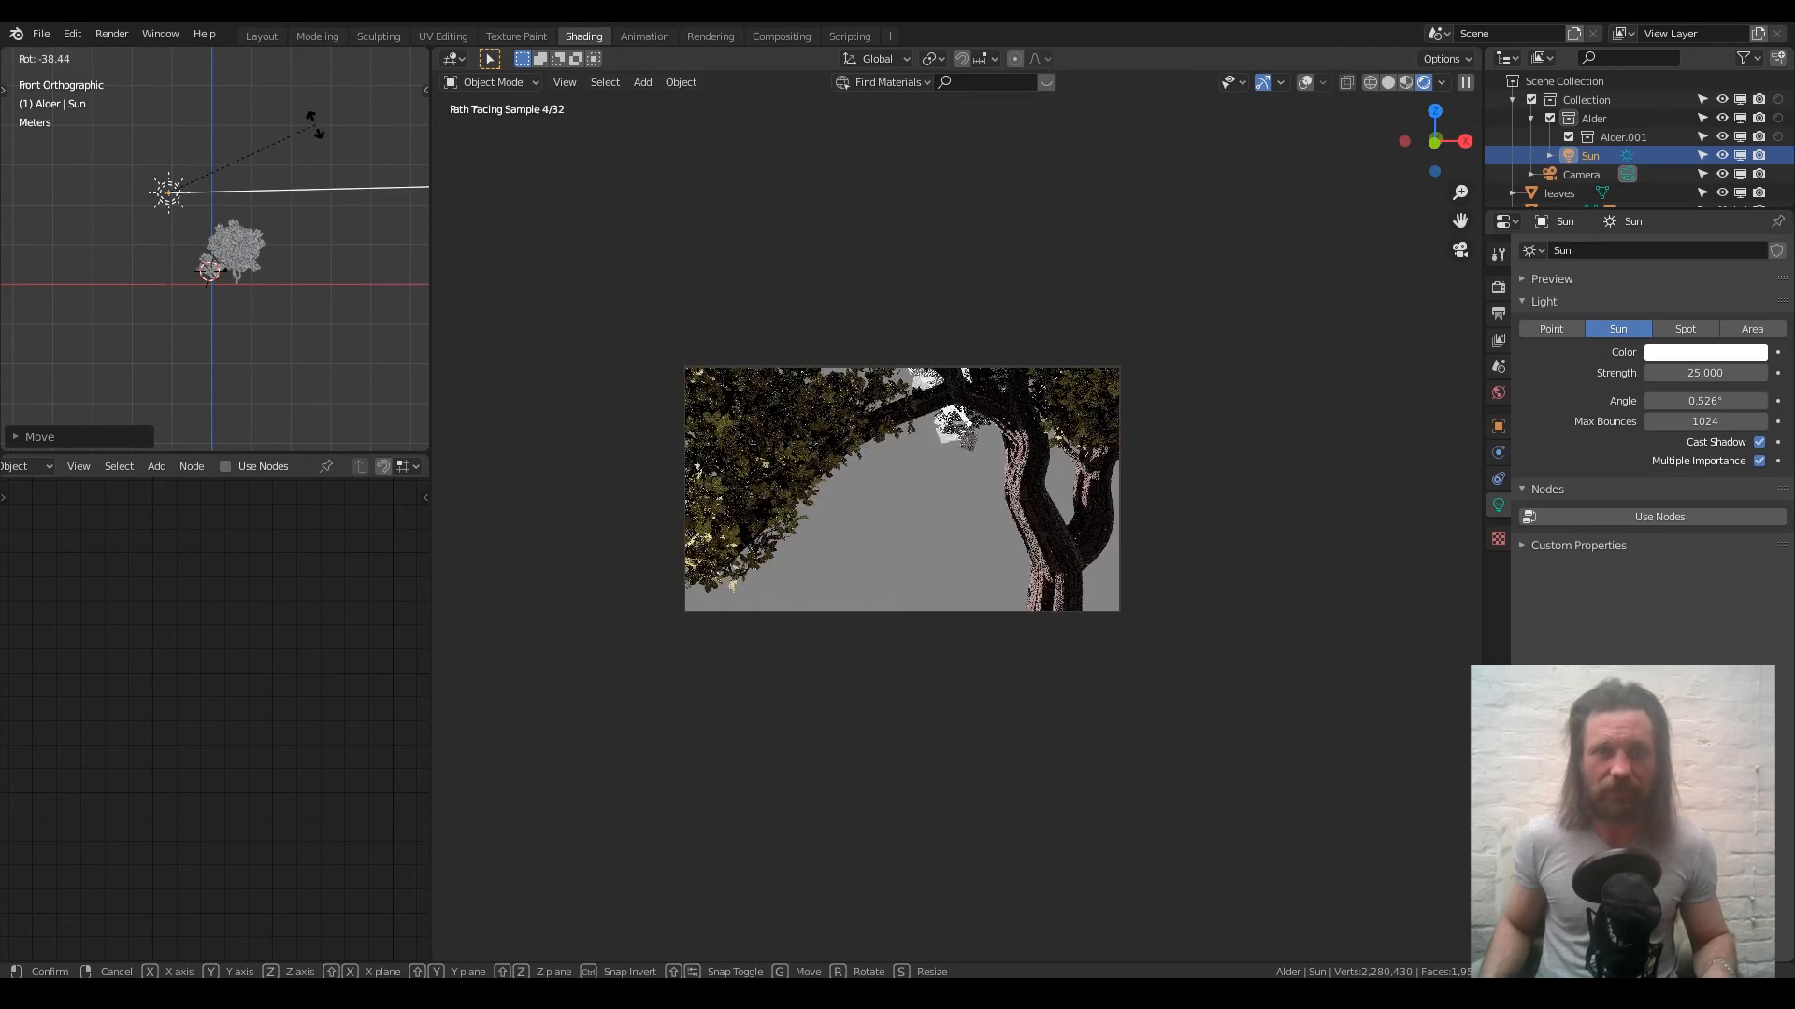
left_click(311, 161)
middle_click_drag(303, 248, 275, 305)
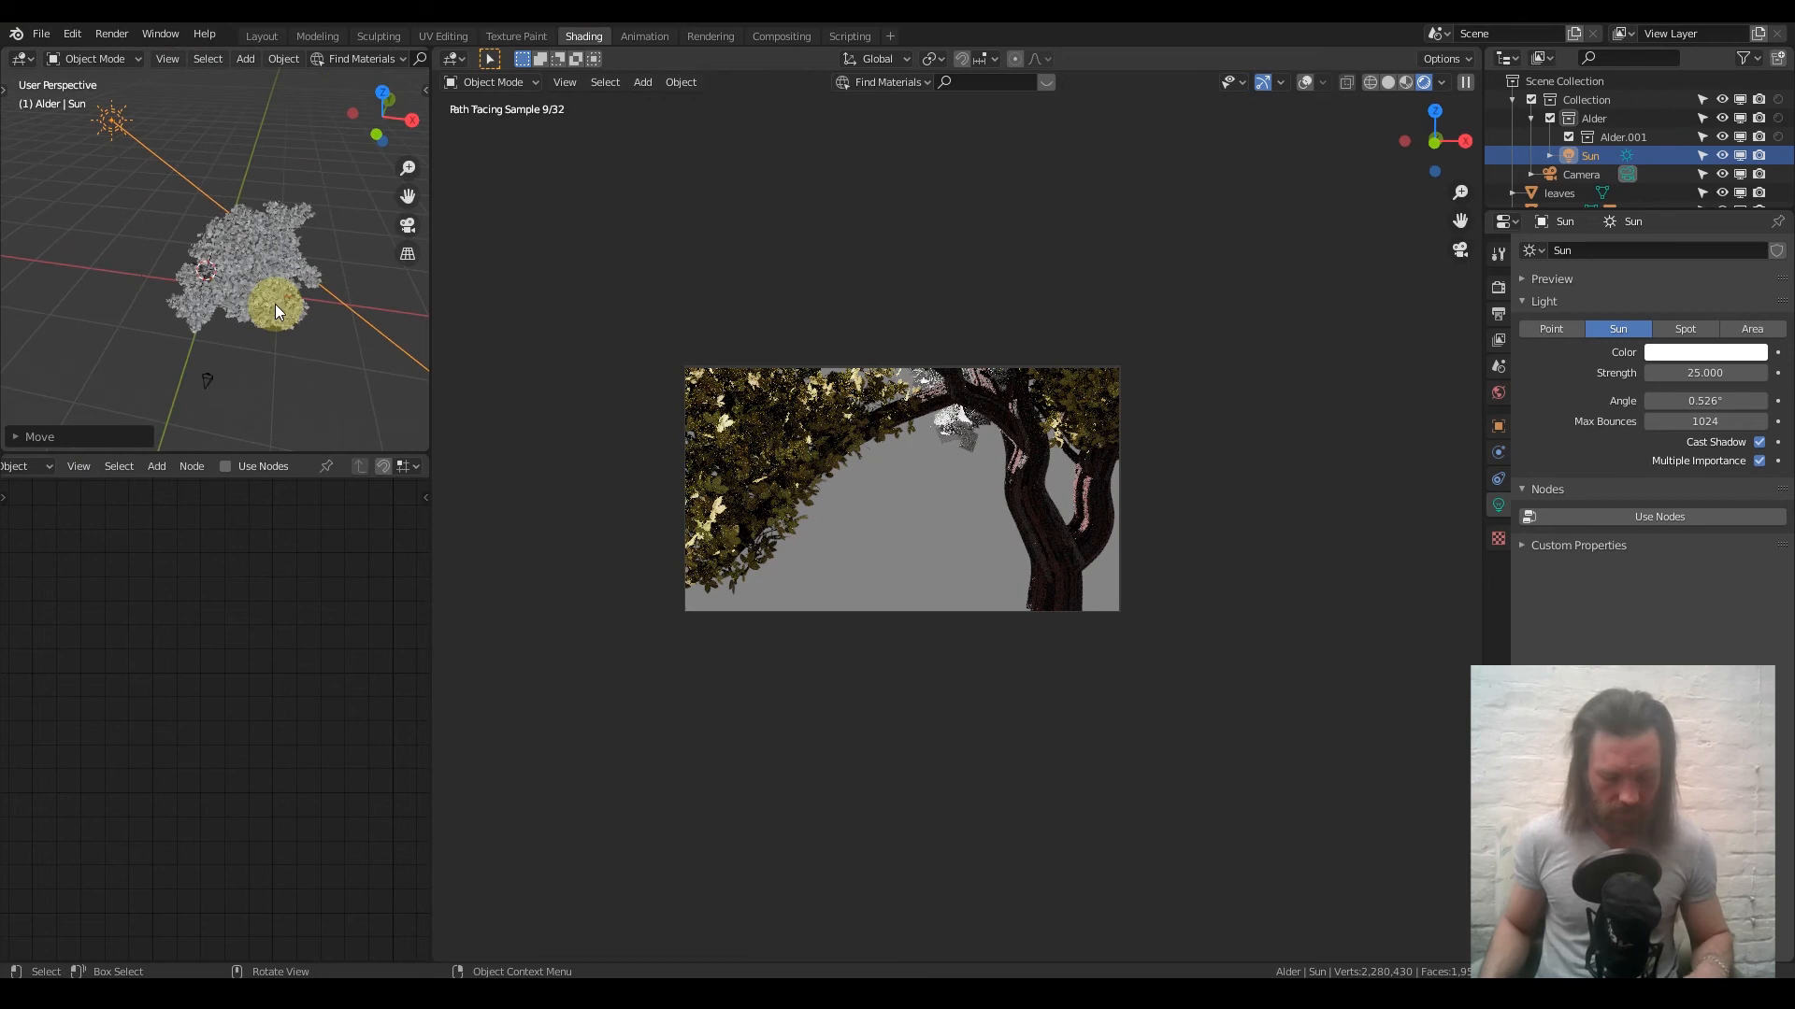
key("KP_7")
key("r")
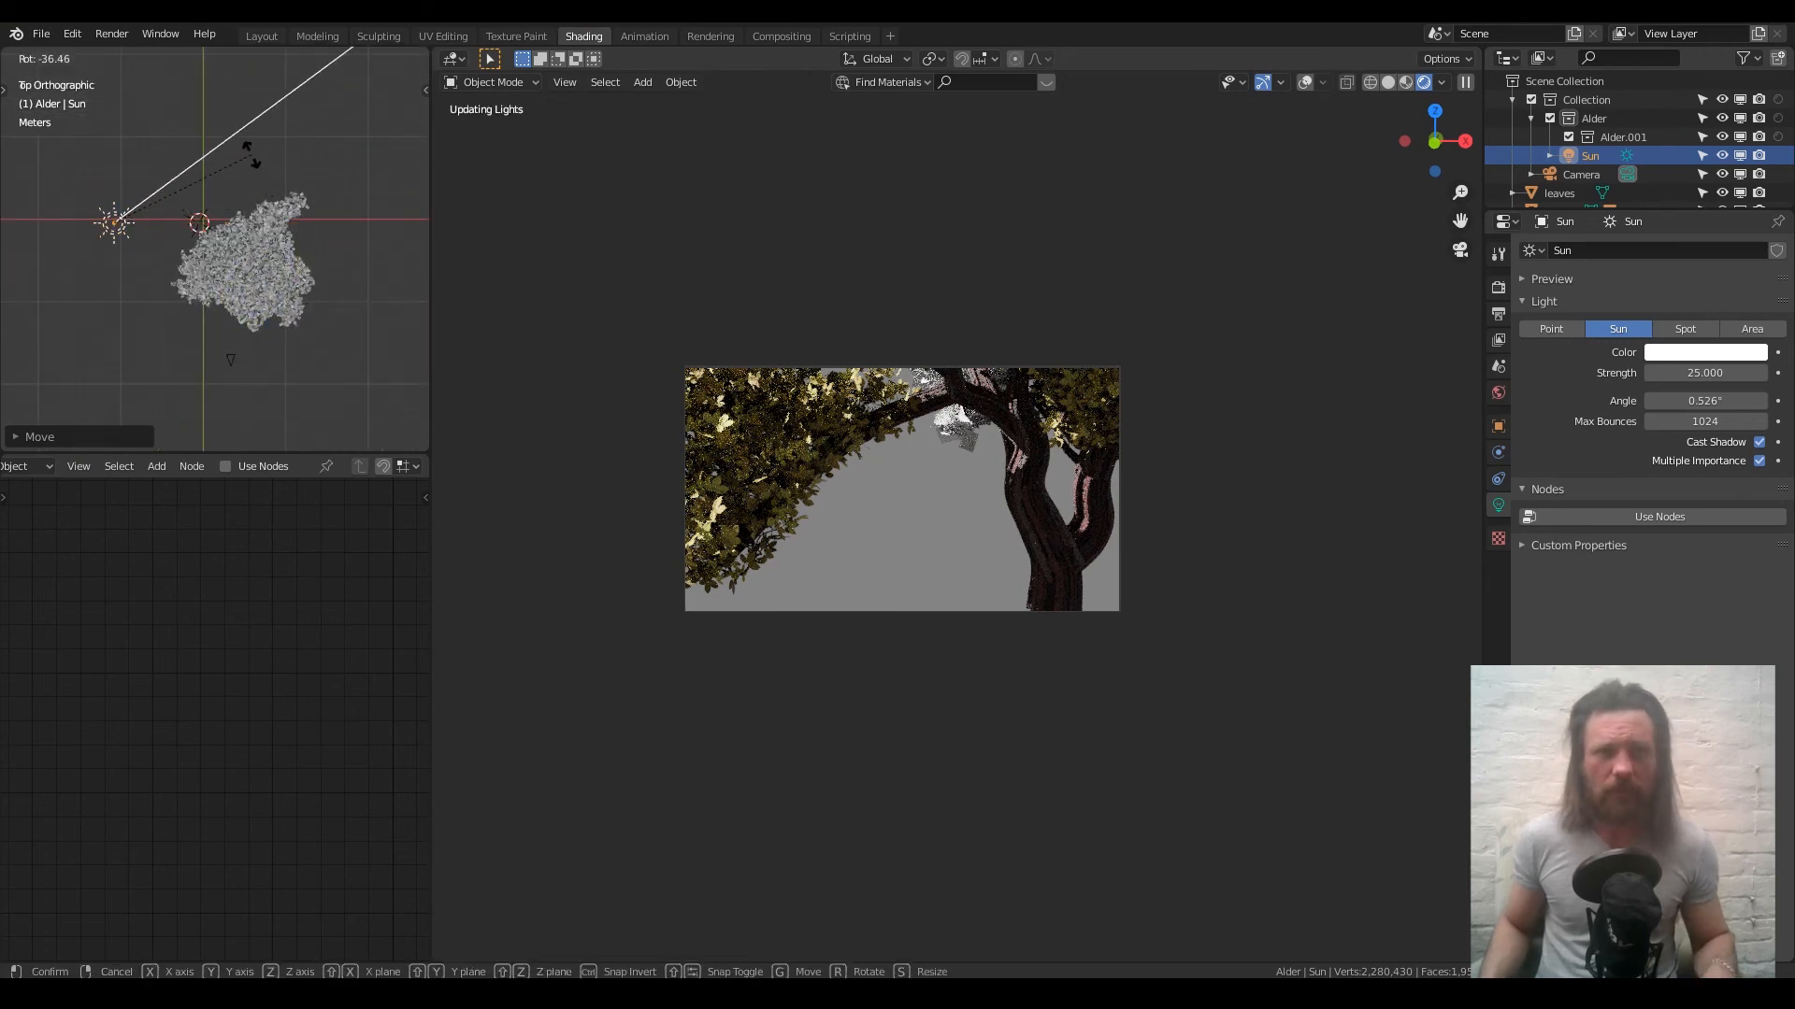
left_click(251, 154)
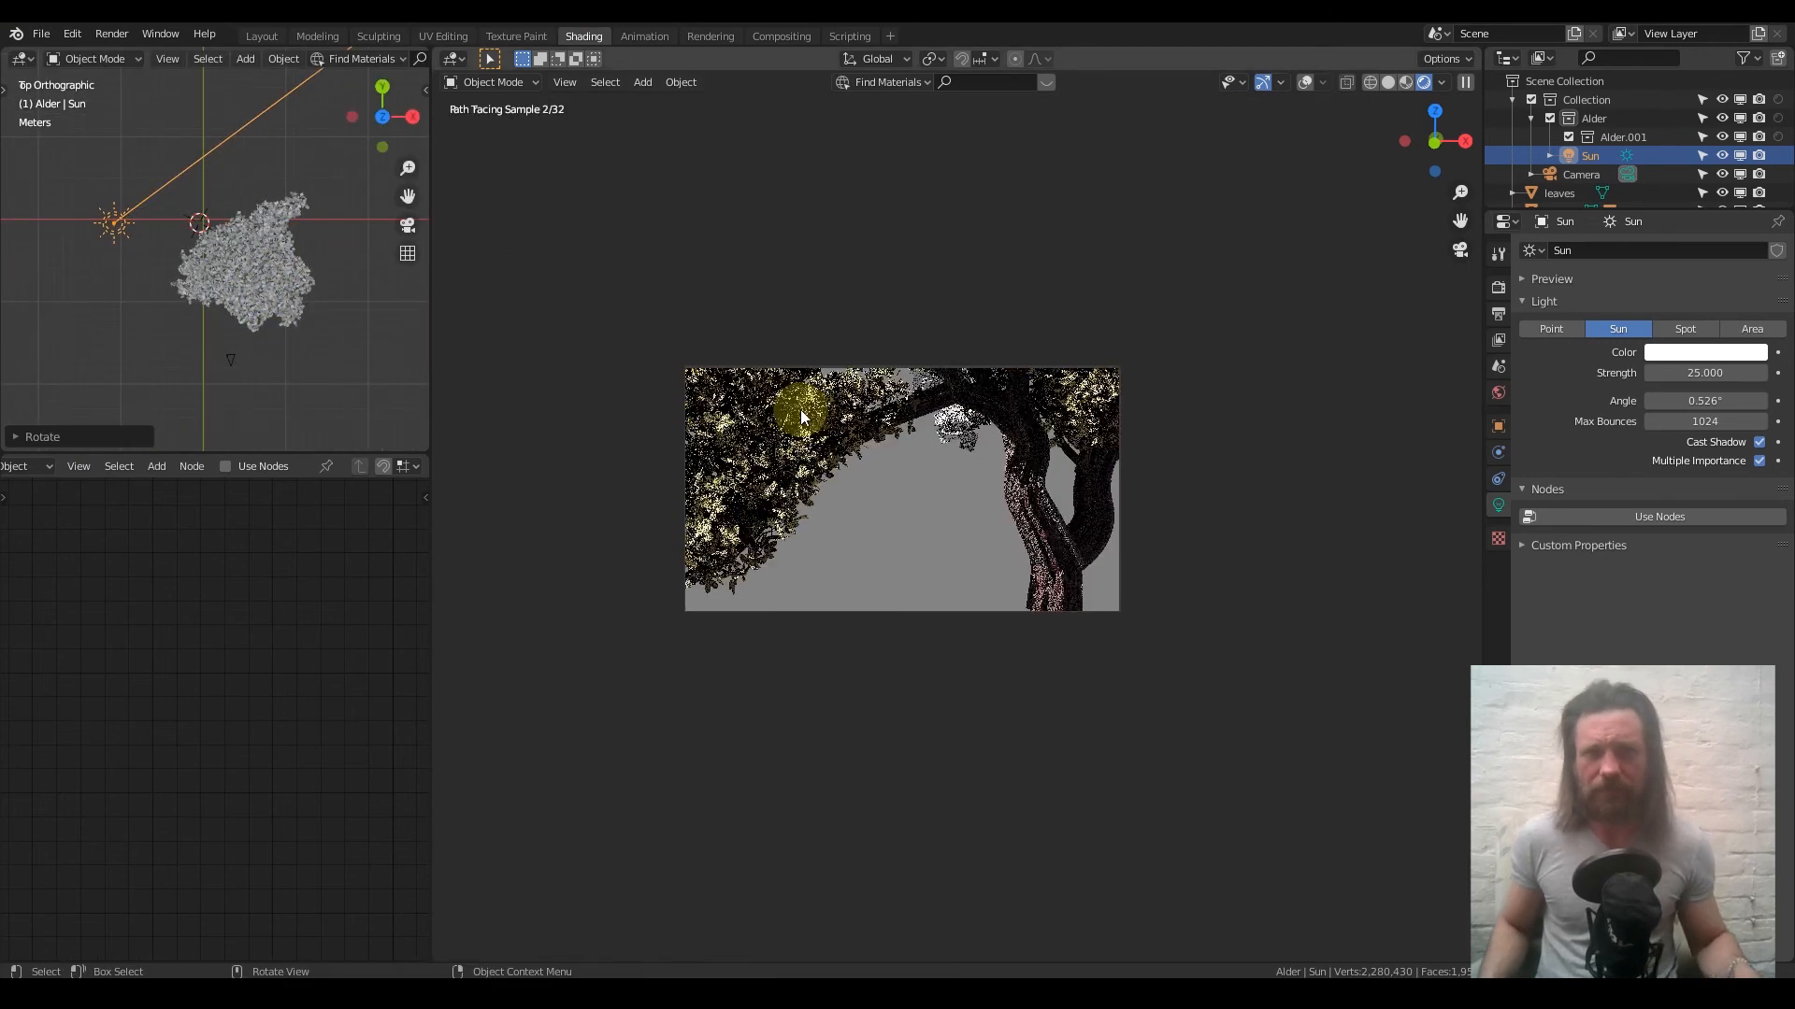
Set the Wood Planks Mix to 0 in the Wood Planks main filter of the trunk's material
left_click(1059, 558)
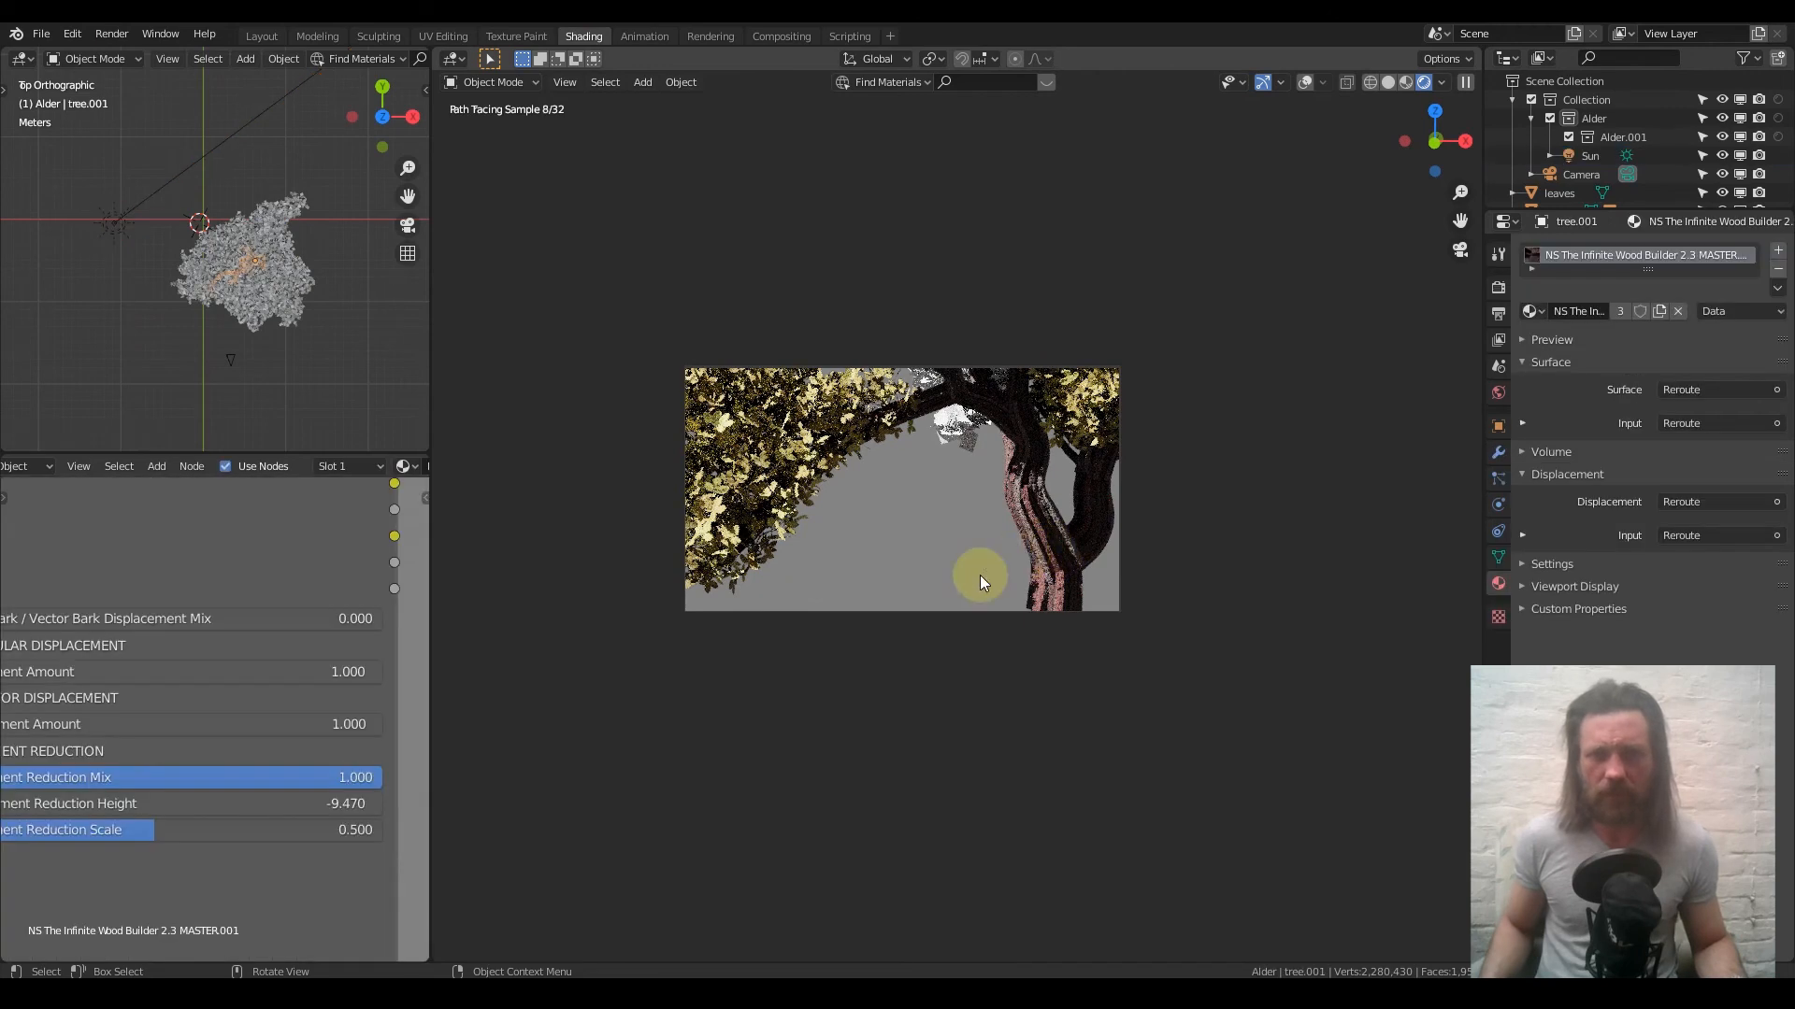
scroll(294, 647, "down", 4)
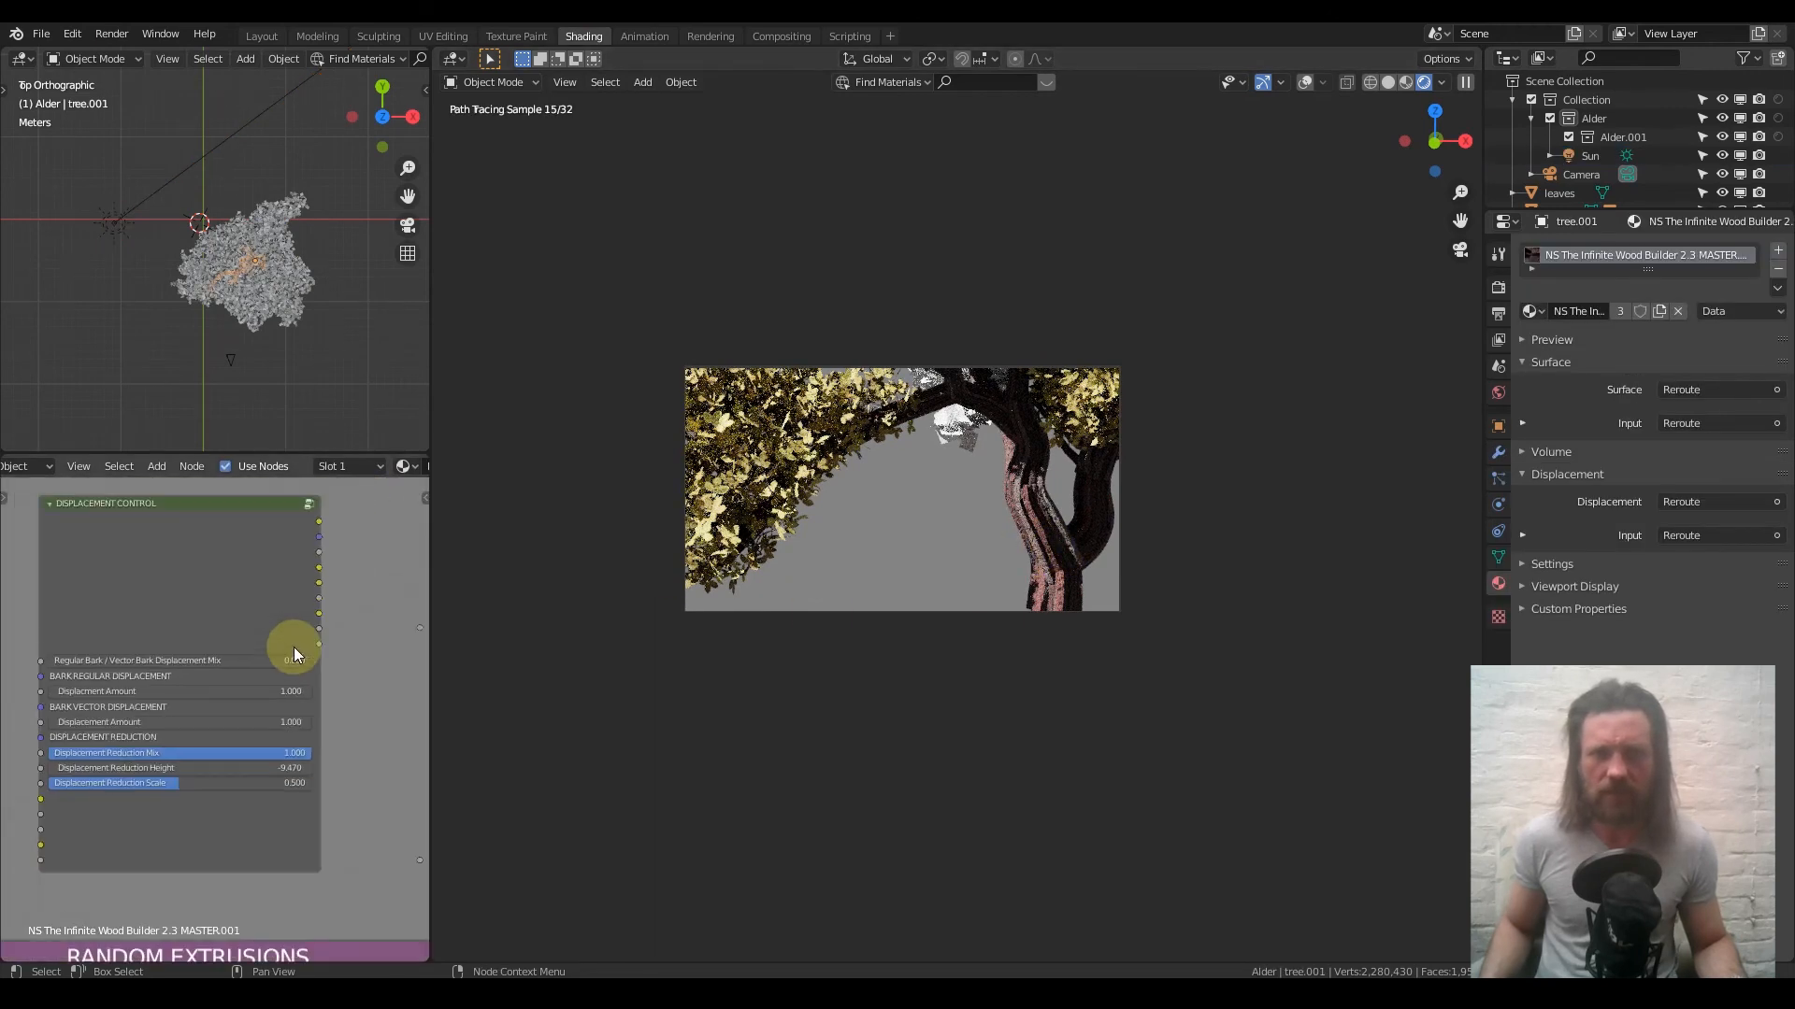
middle_click_drag(354, 608, 57, 663)
scroll(211, 649, "down", 5)
middle_click_drag(402, 647, 311, 782)
double_click(310, 755)
type("0")
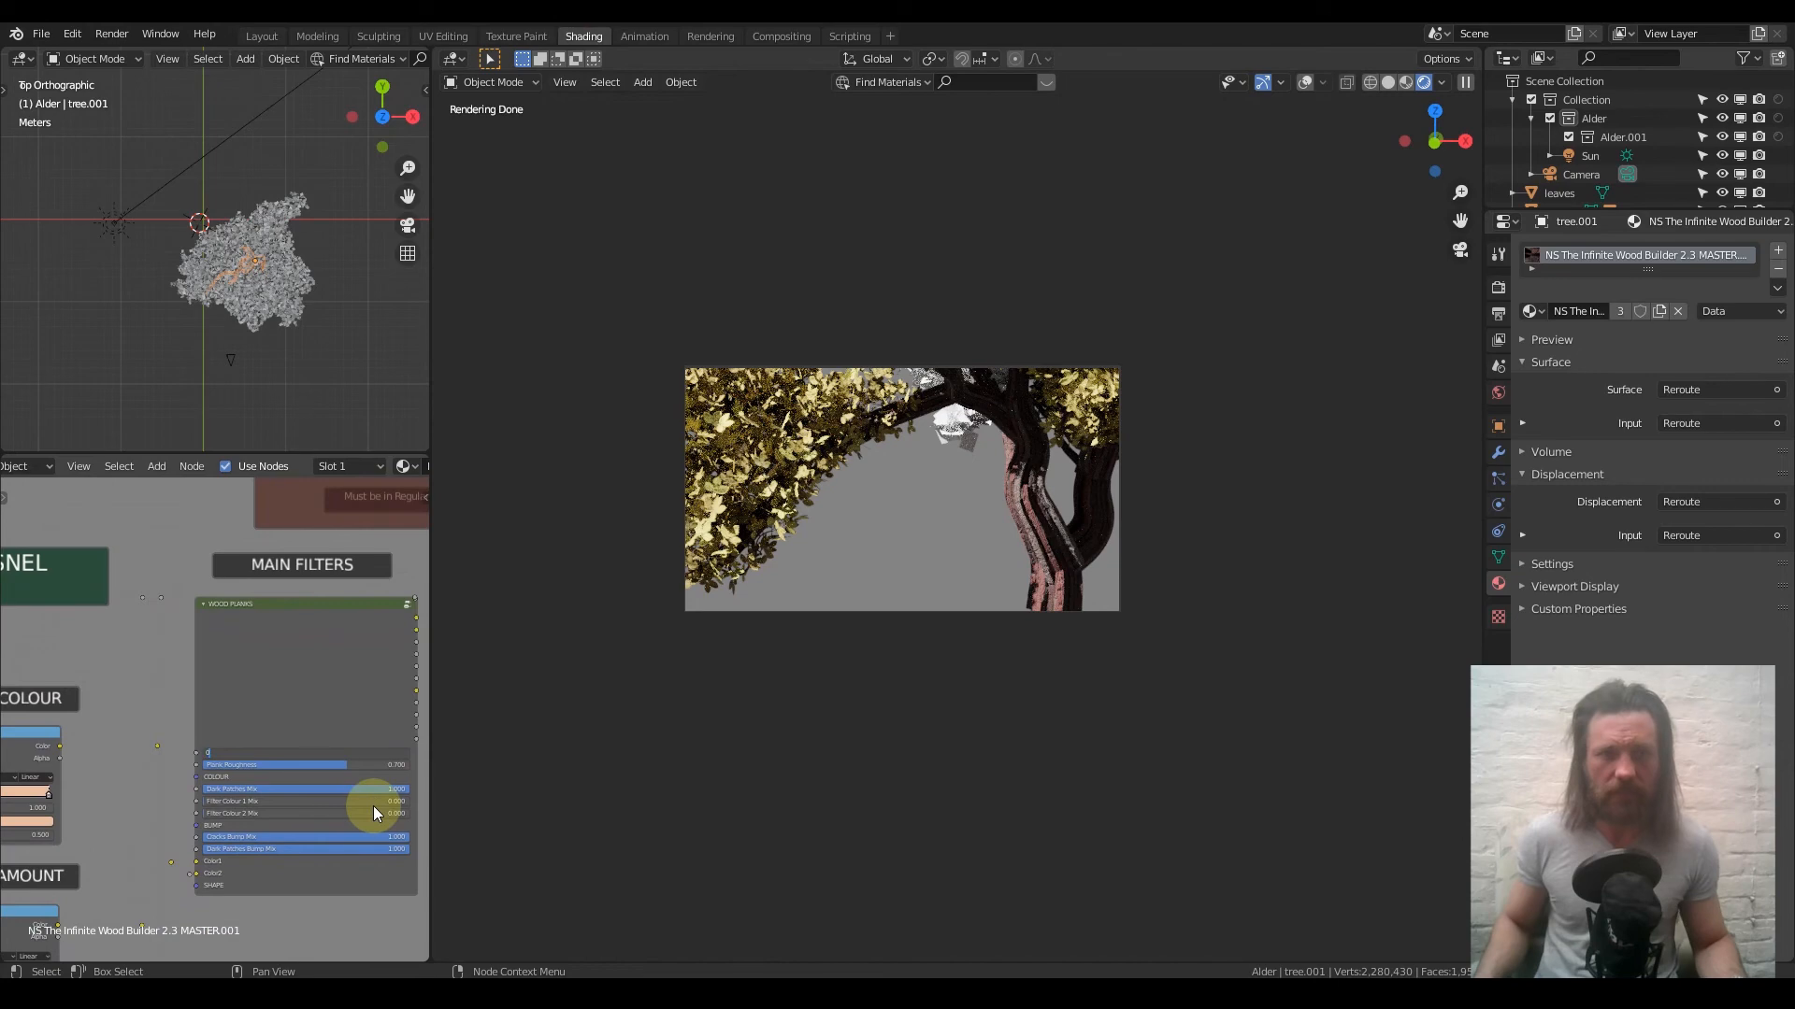
key("Return")
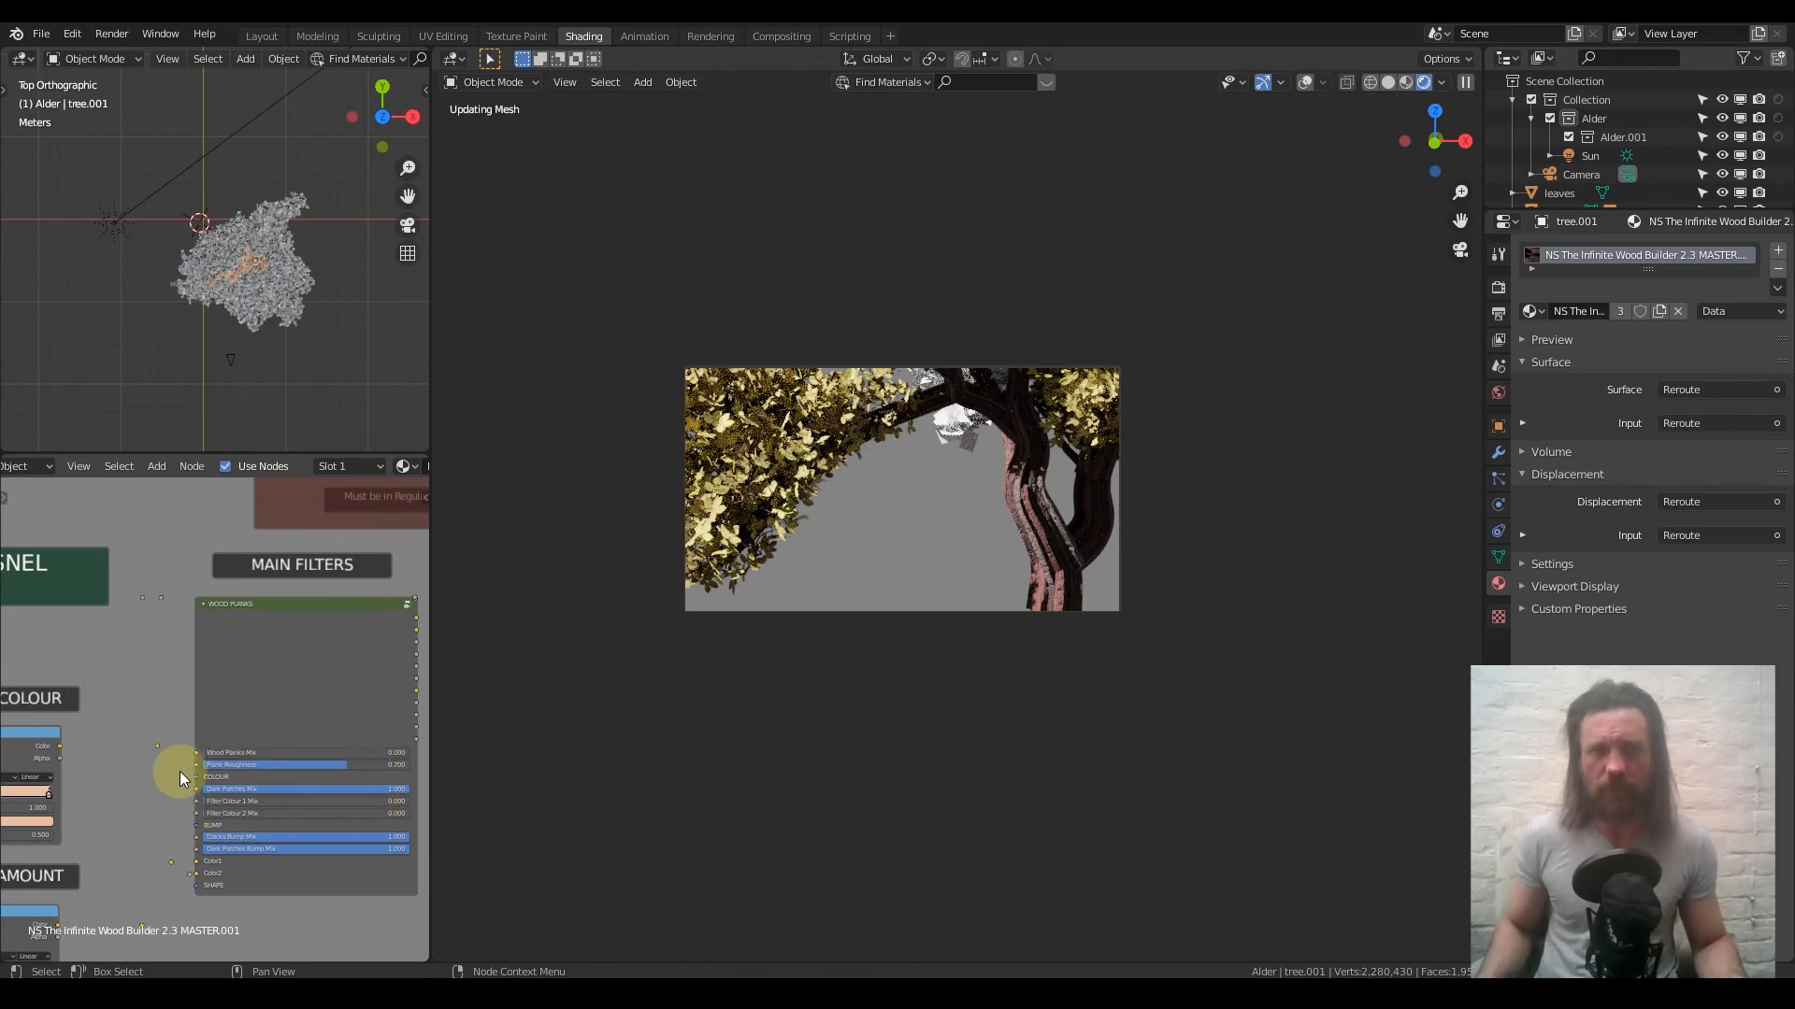
Set the Wood Planks Mix to 0 in the Wood Planks main filter of the branches' material
scroll(170, 759, "down", 4)
middle_click_drag(165, 739, 25, 704)
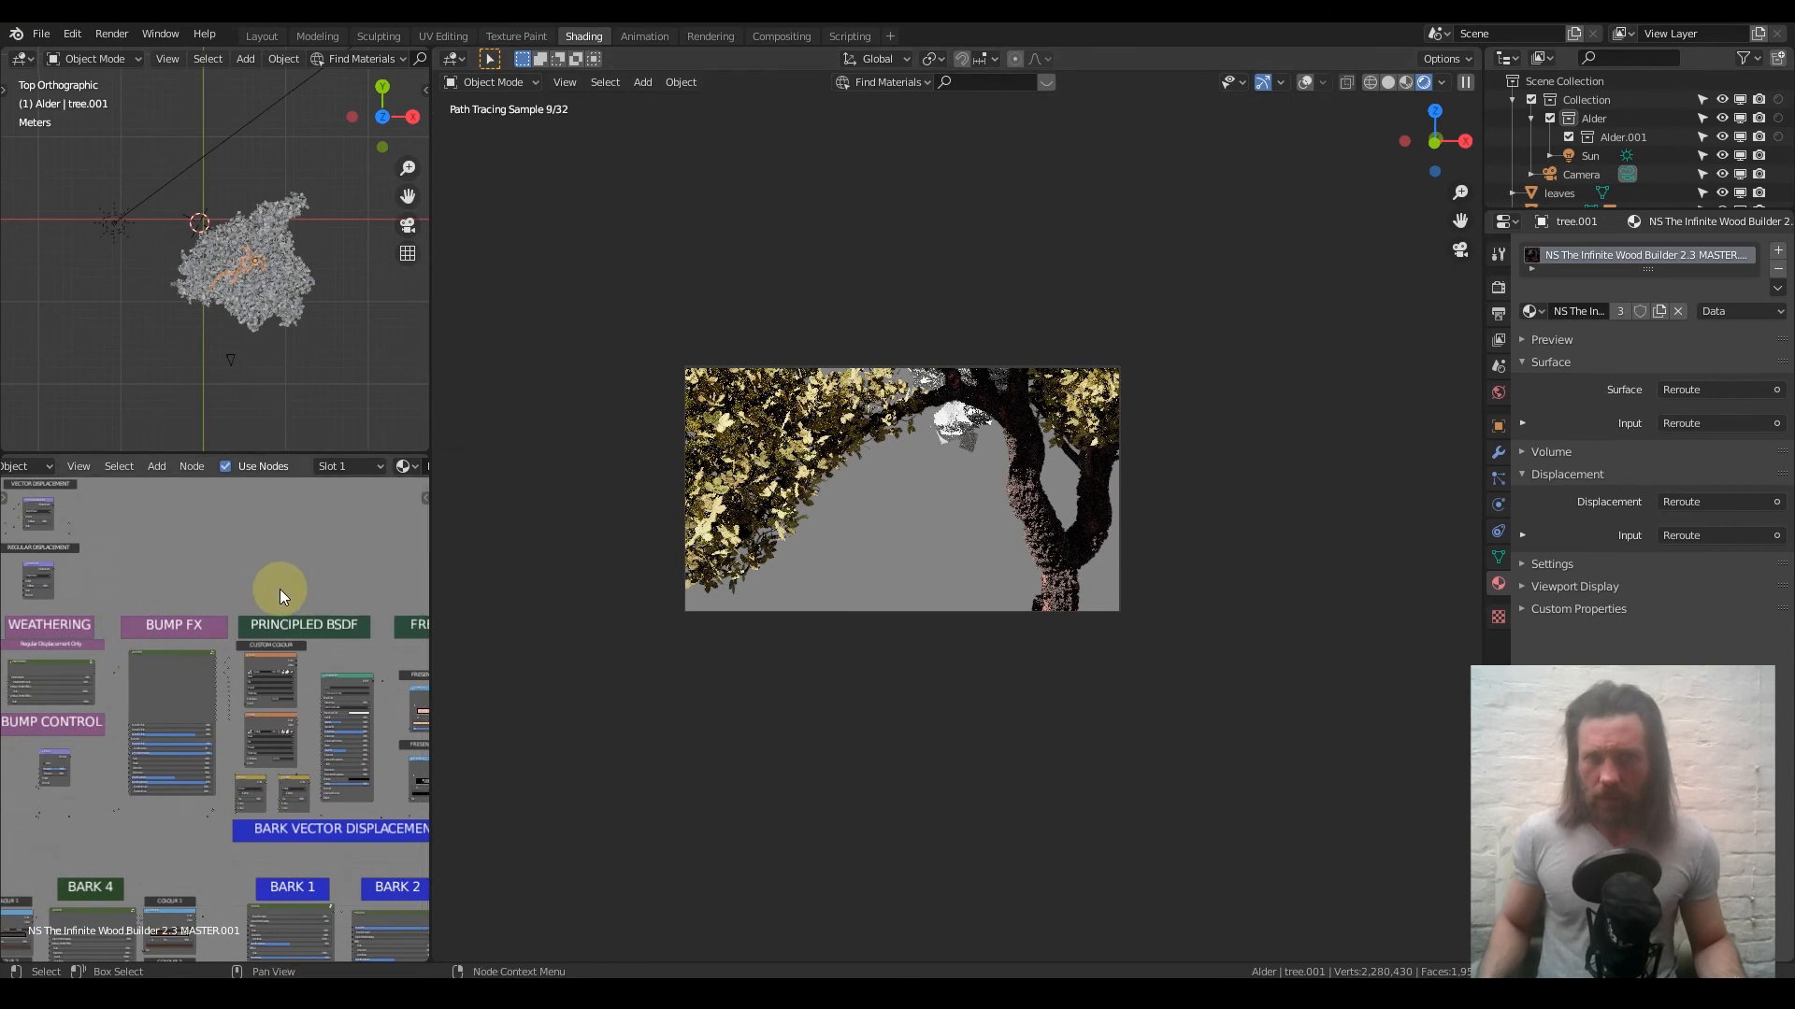
left_click(787, 429)
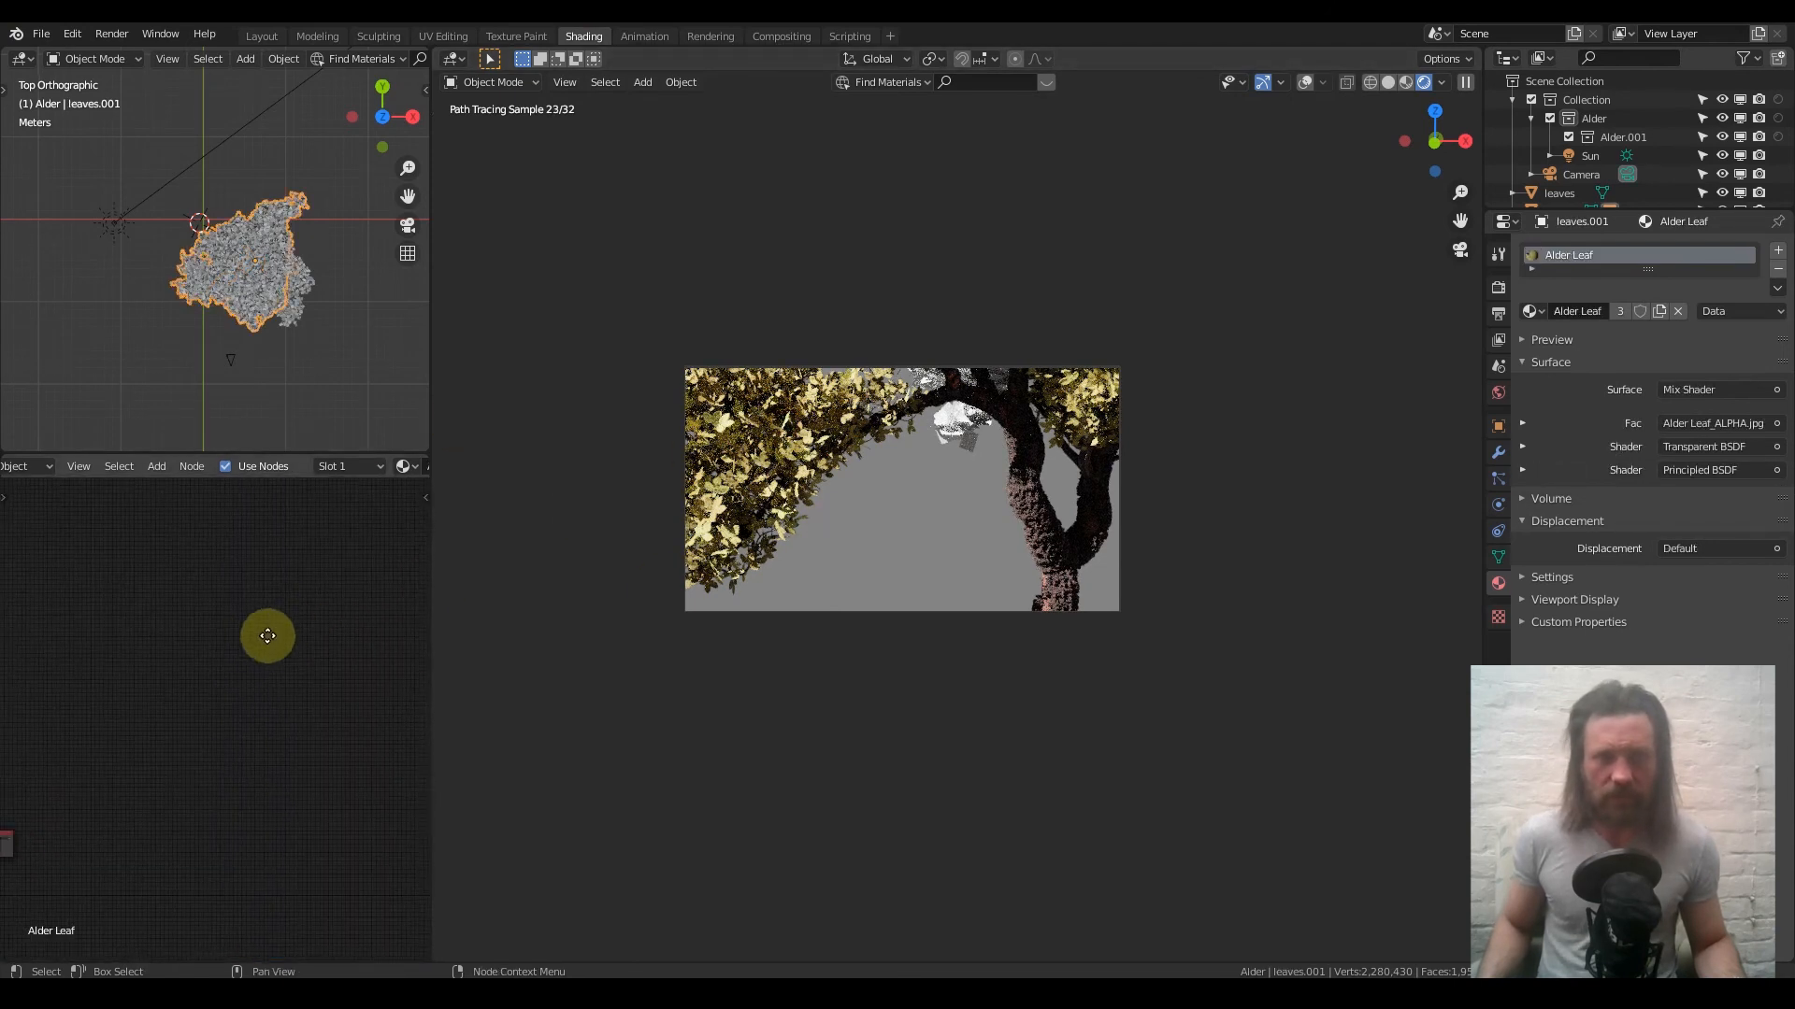
left_click(779, 390)
middle_click_drag(355, 704, 425, 640)
scroll(164, 595, "up", 3)
scroll(165, 594, "up", 4)
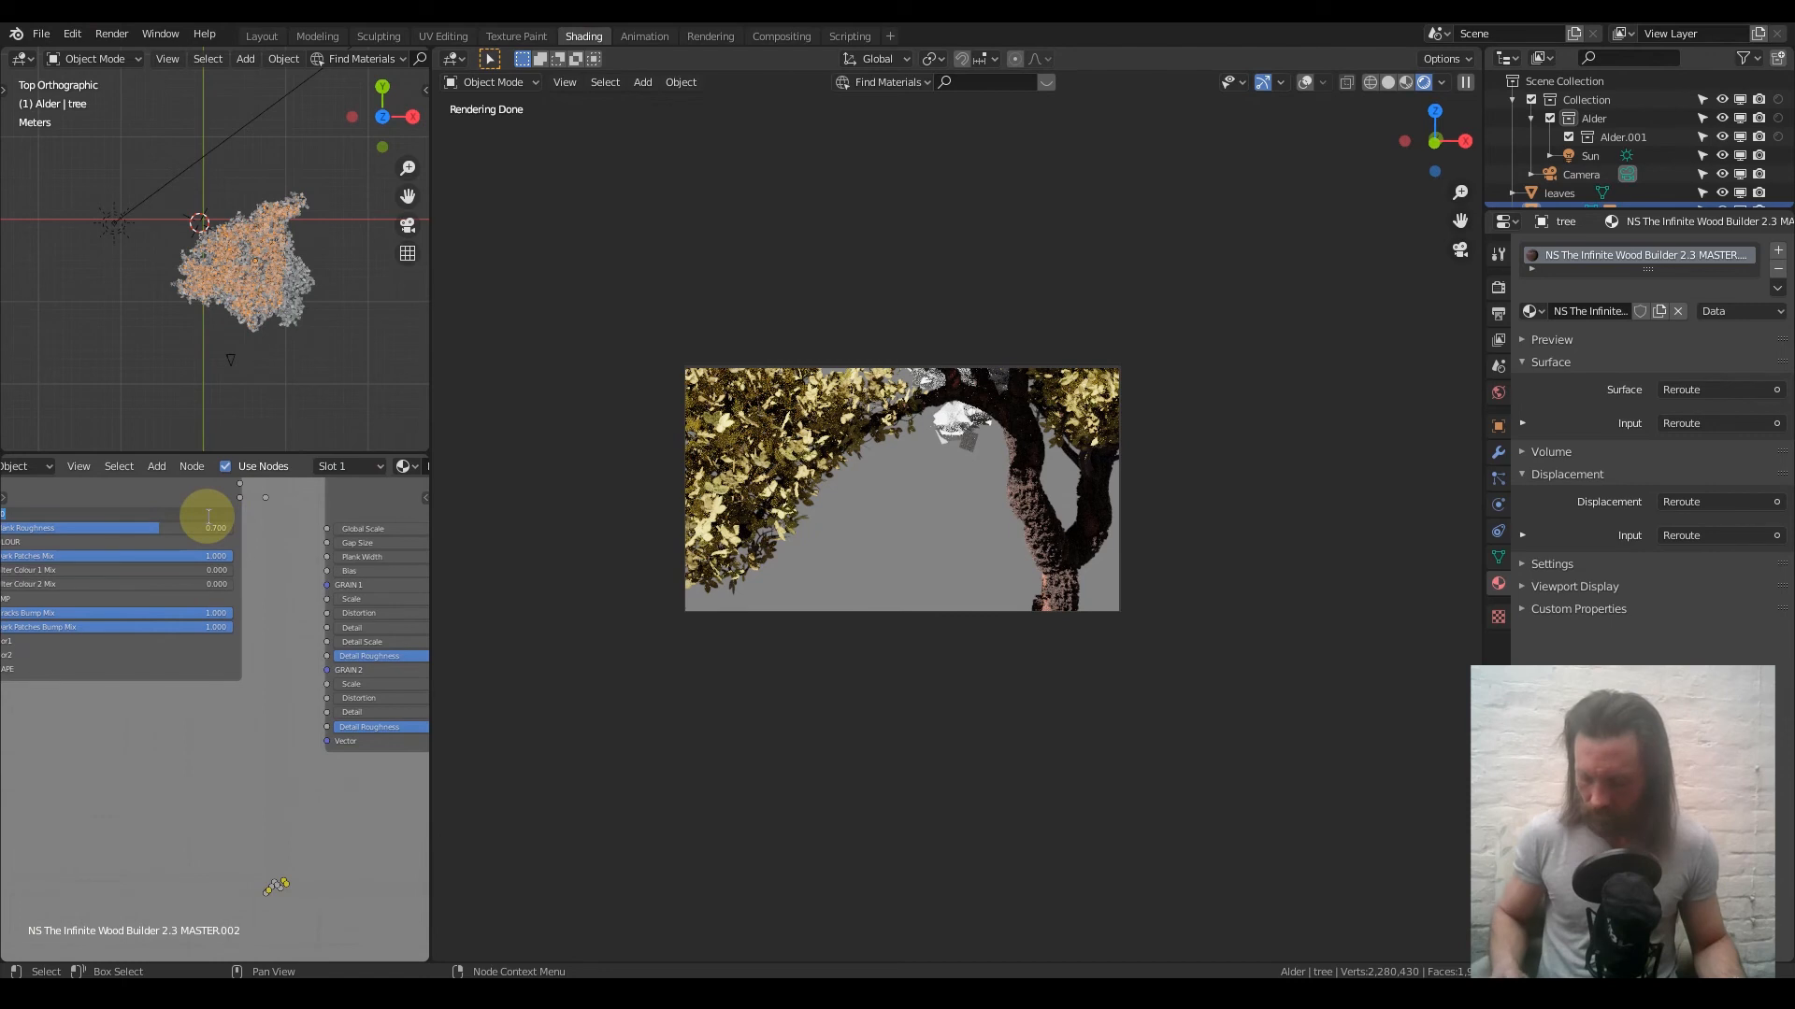
left_click(1037, 581)
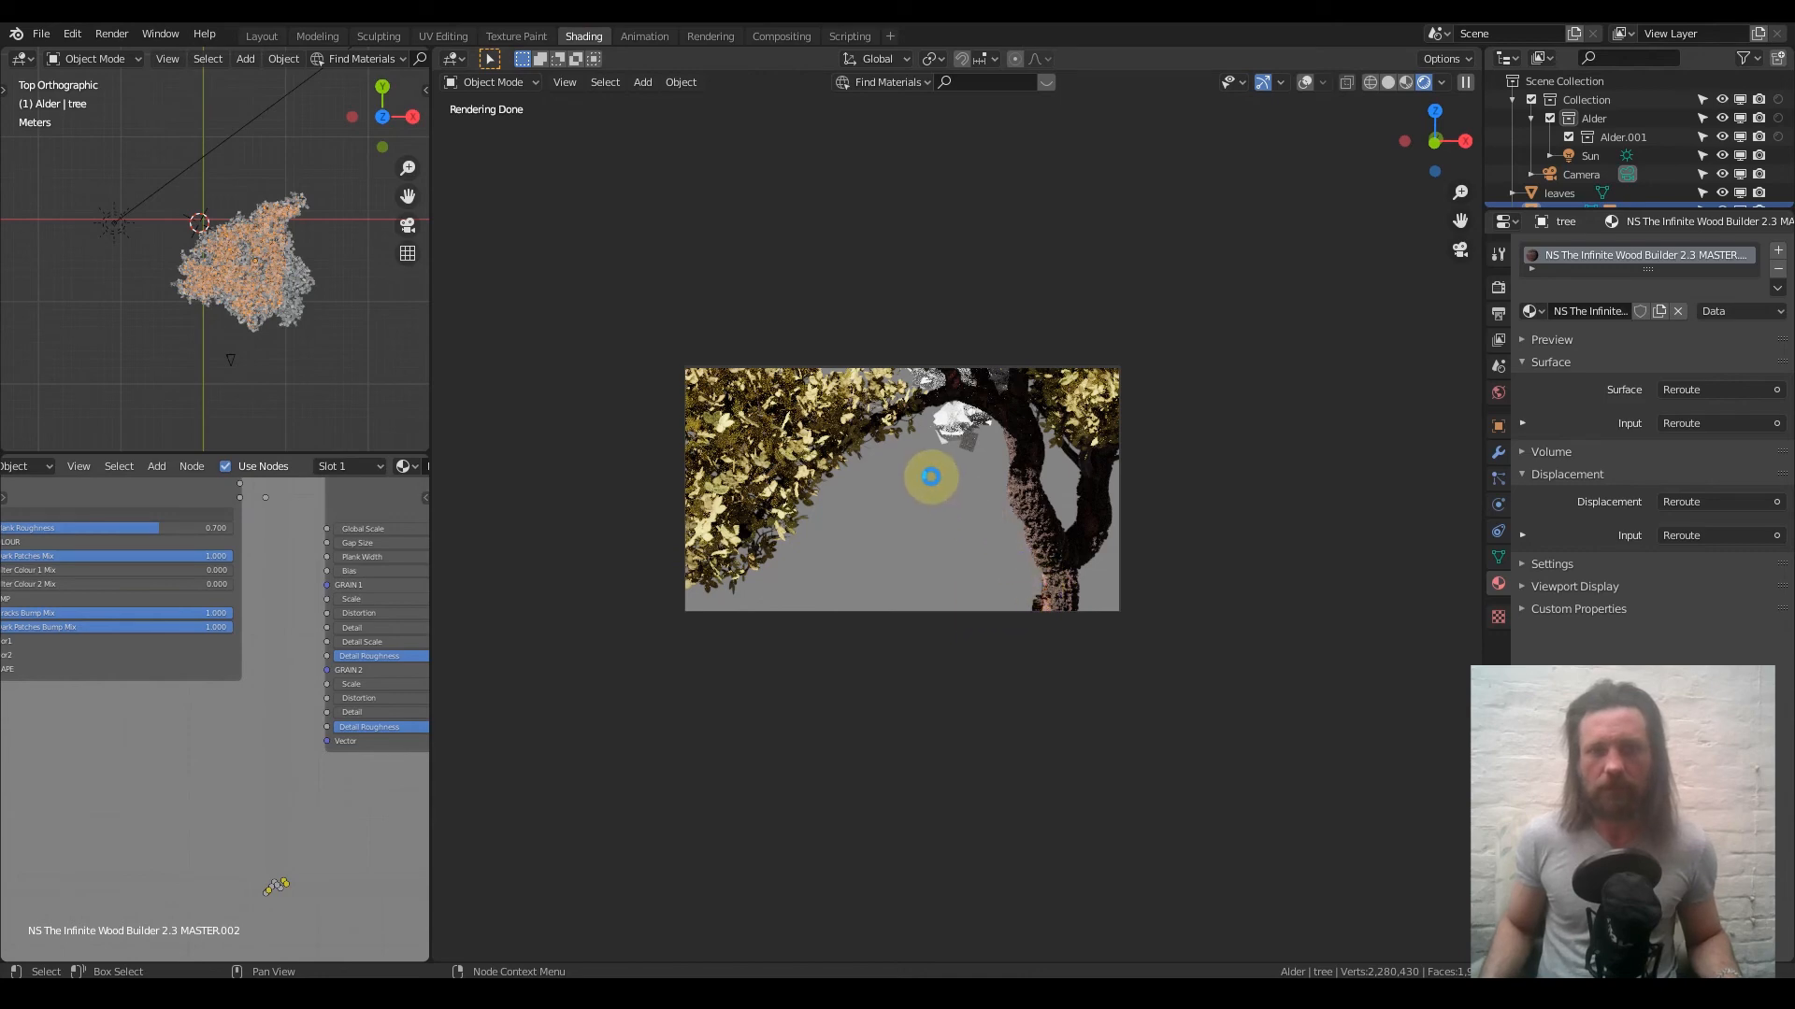
Link the Alder Leaf material from the textured leaves to the untextured white leaves of the other tree
scroll(1077, 619, "up", 4)
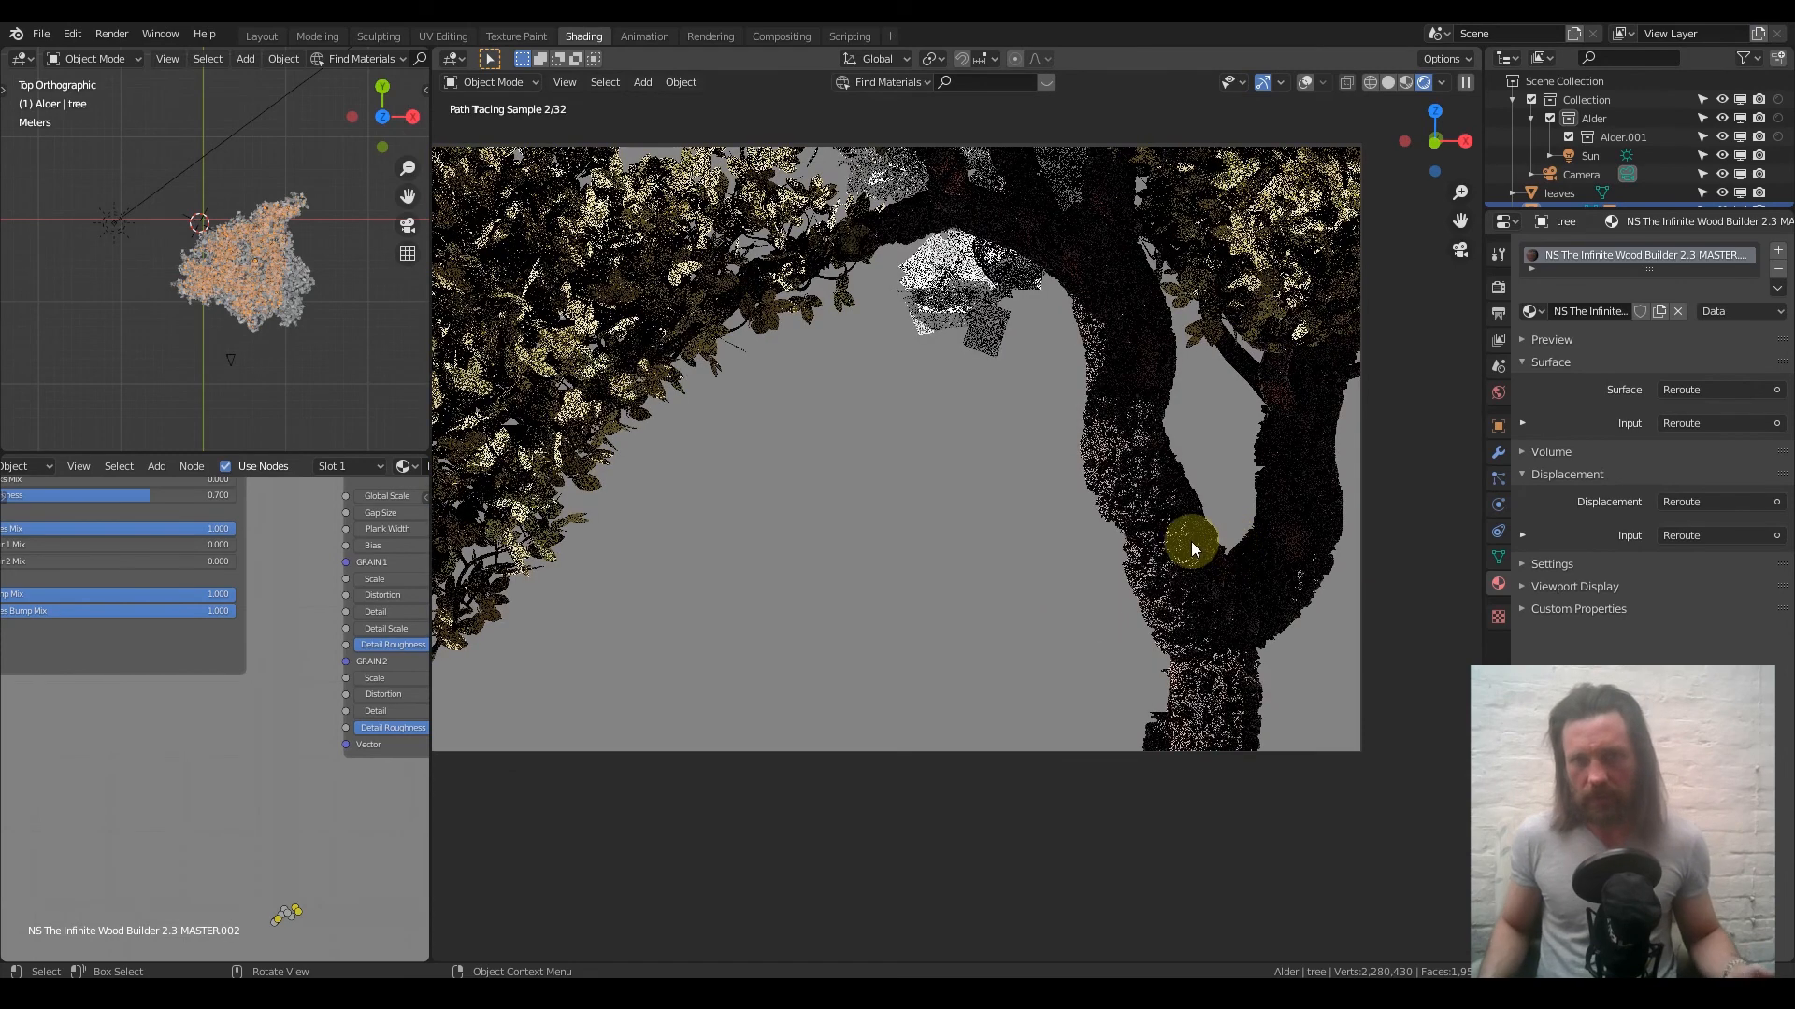
left_click(986, 327)
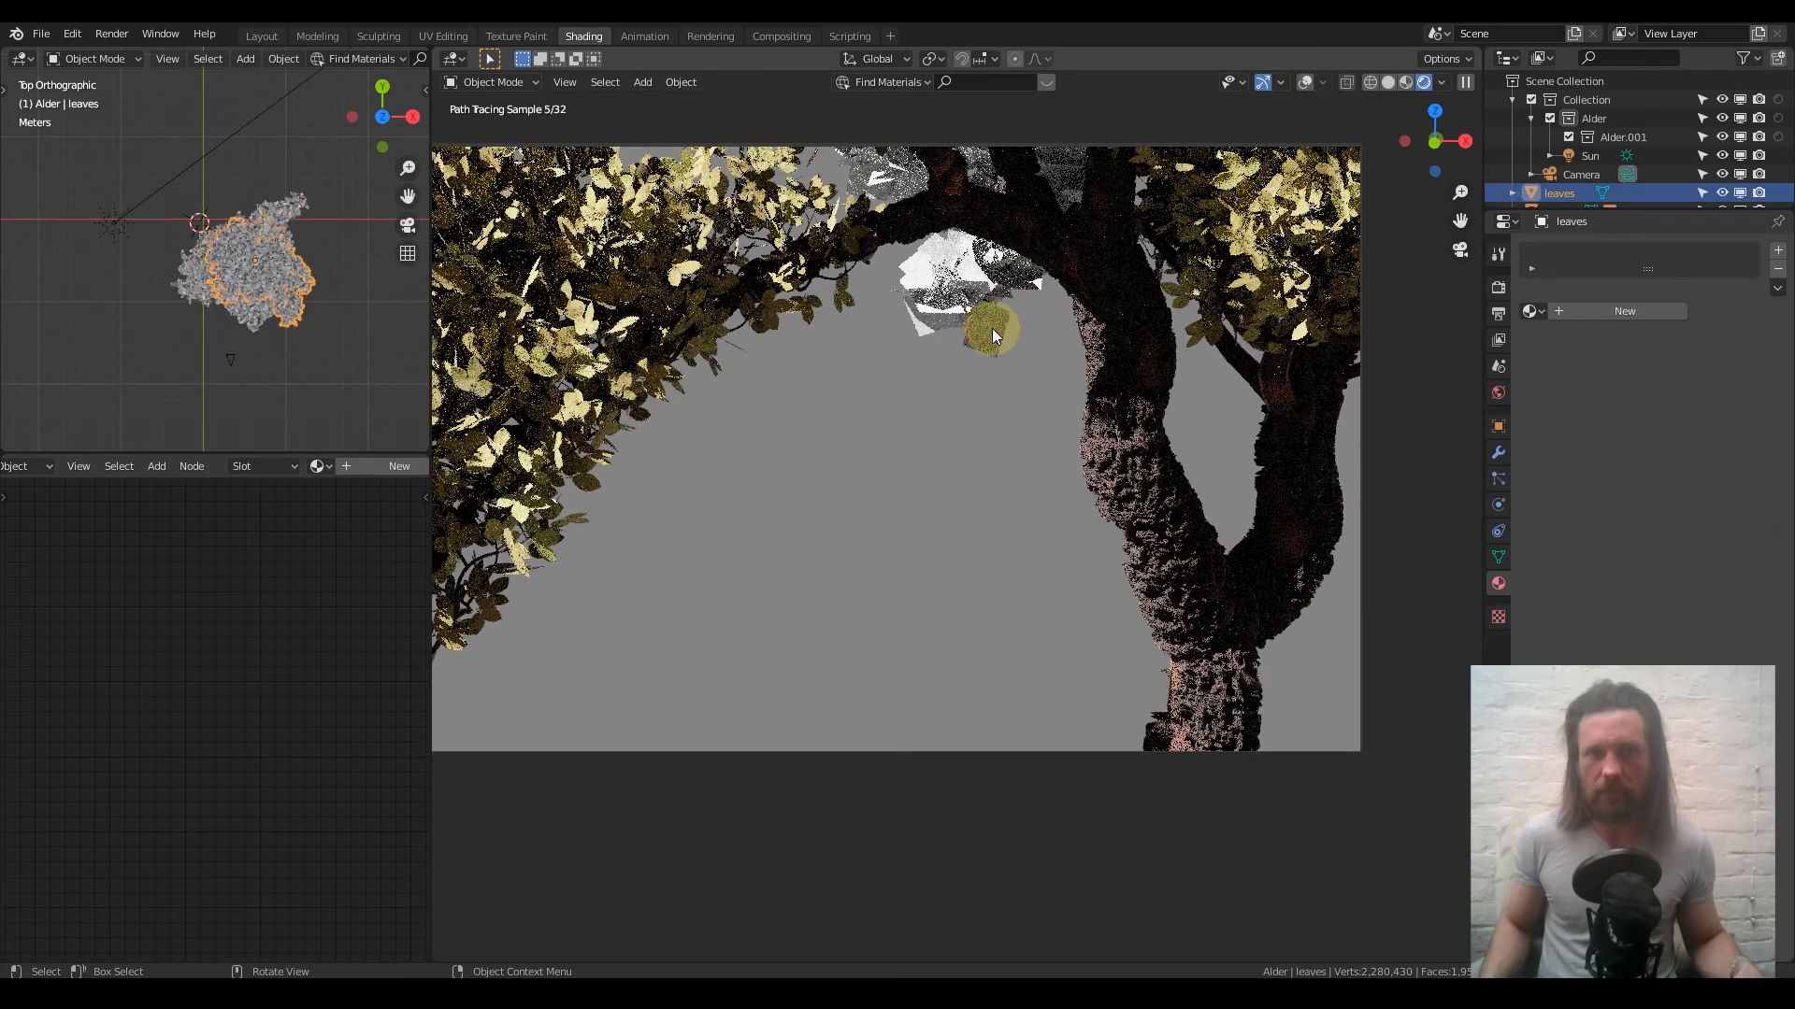
left_click(1298, 202)
key("q")
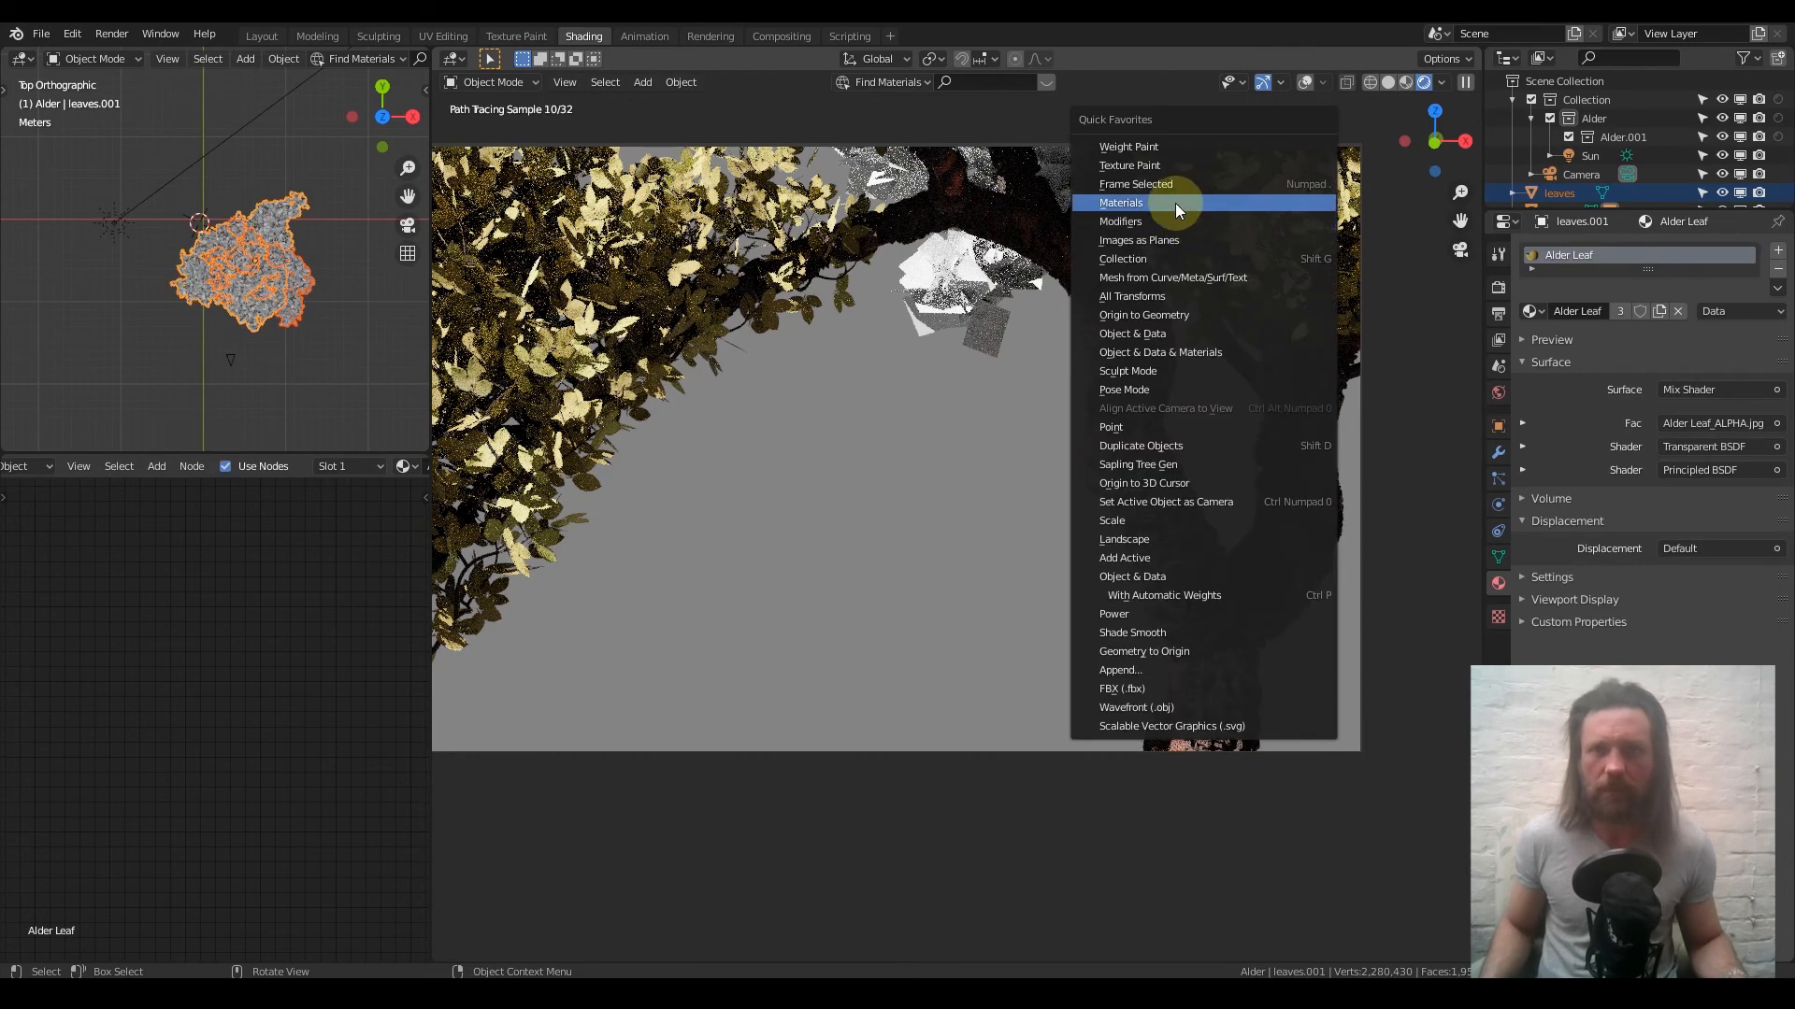
left_click(1175, 202)
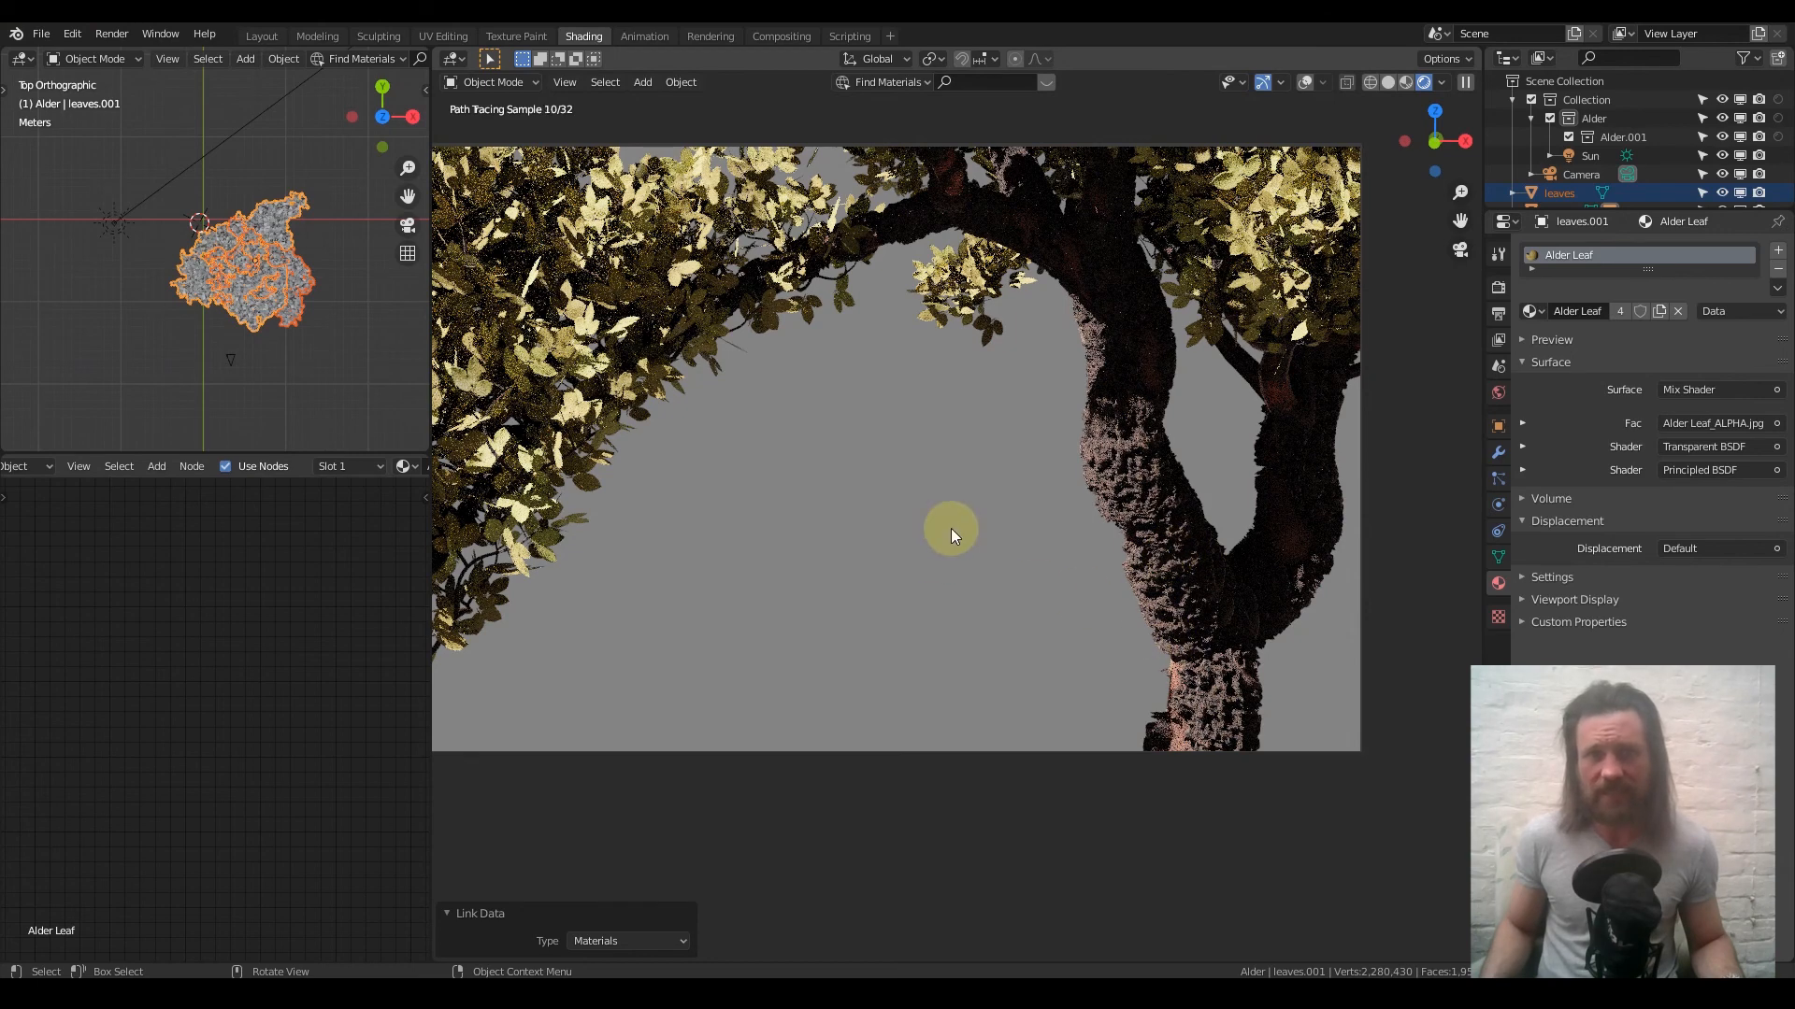
Examine the trunk bark in the rendered camera view and the overall node layout of the trunk's material
scroll(869, 430, "down", 3)
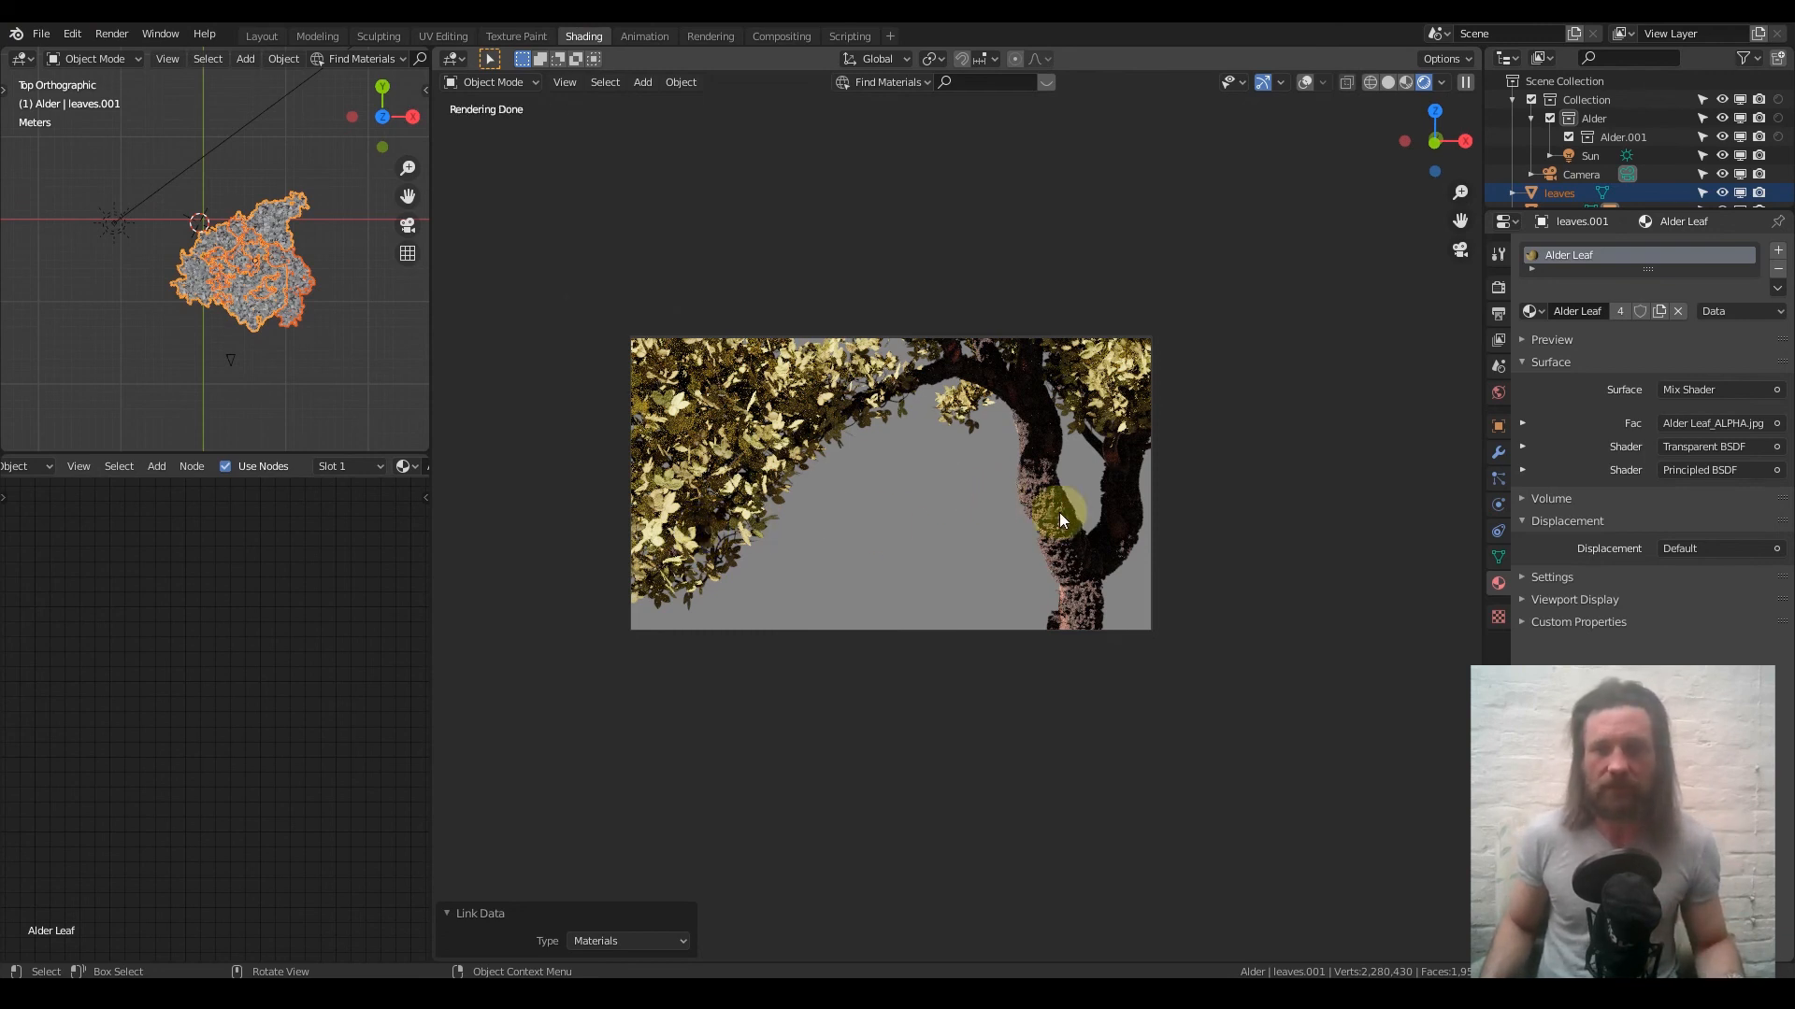
scroll(1059, 513, "up", 3)
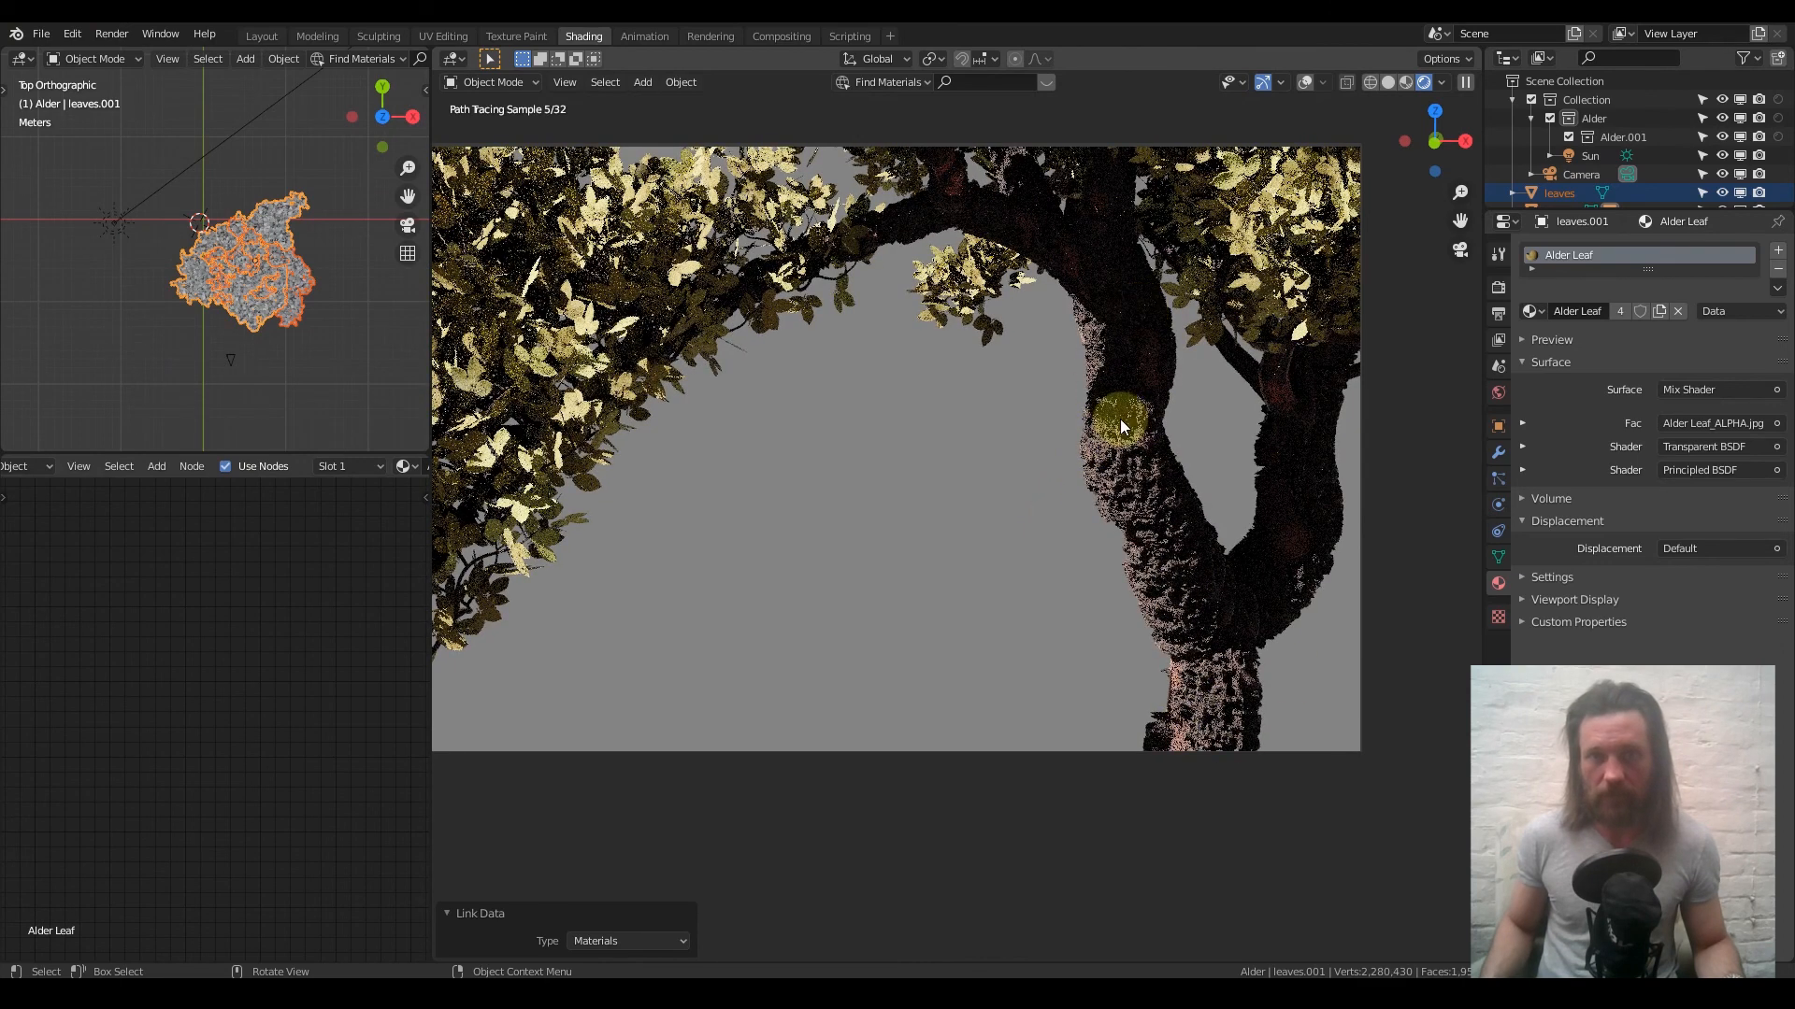
left_click(1208, 627)
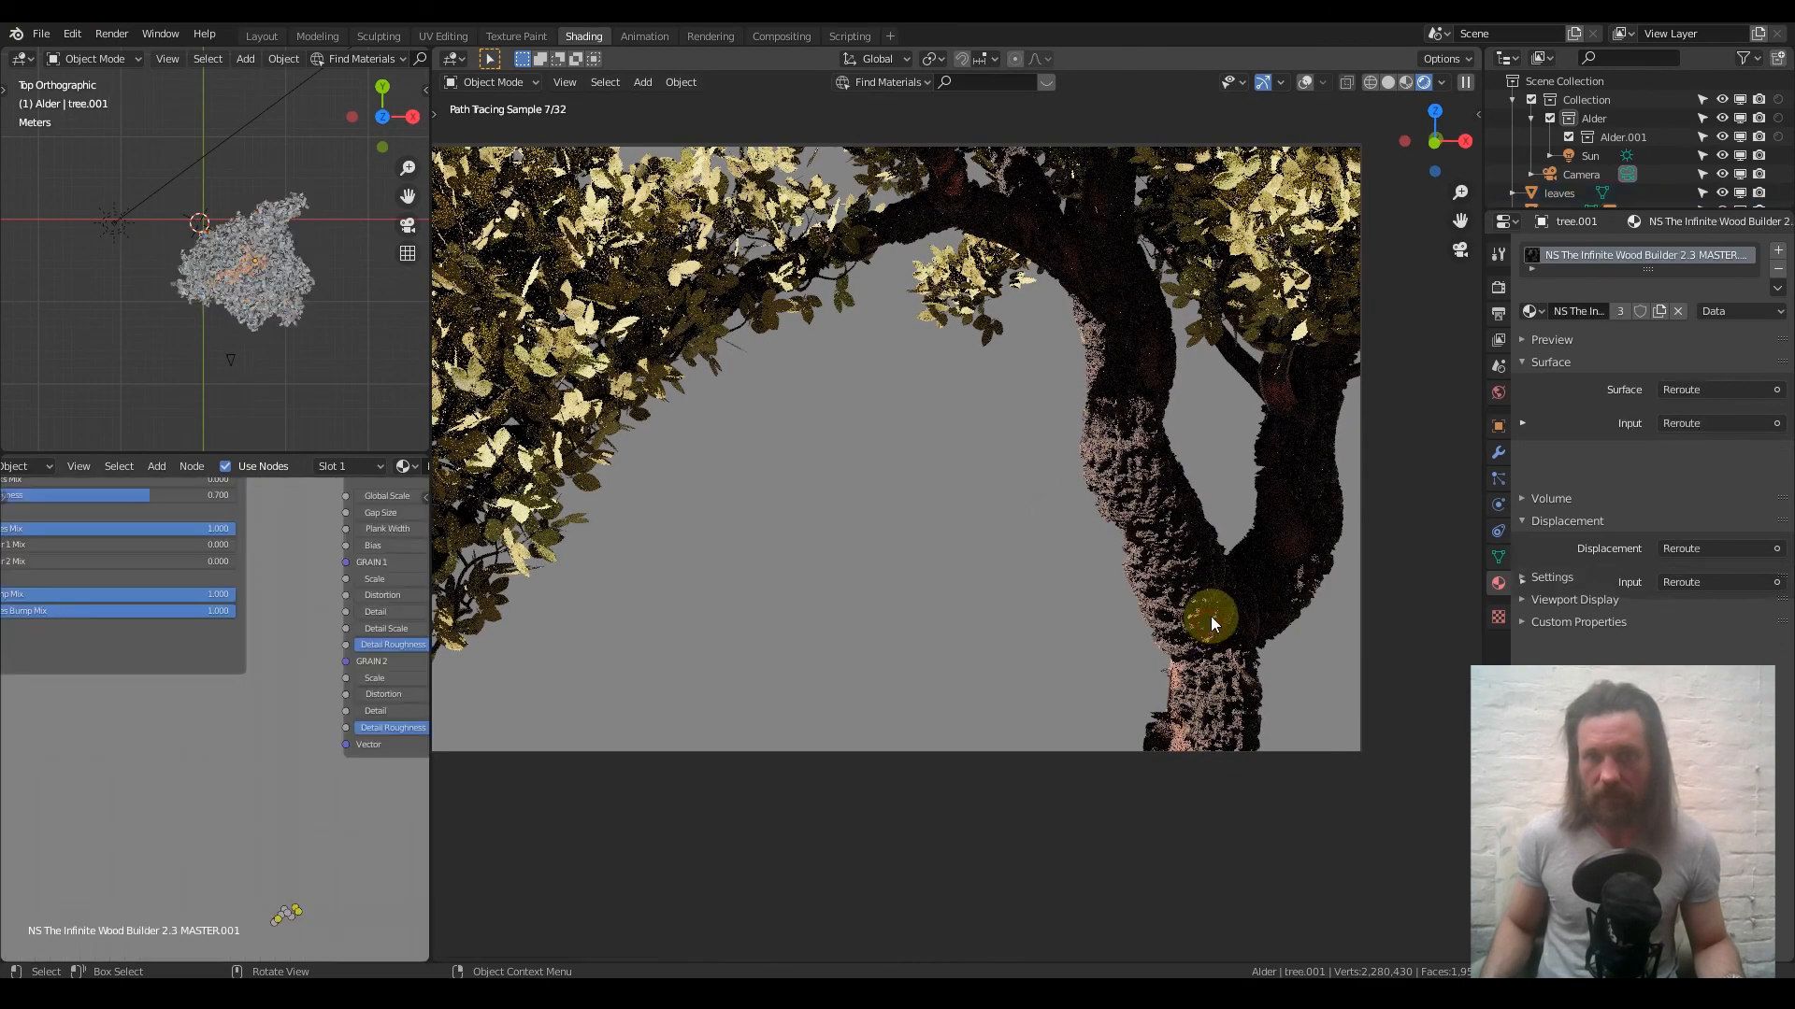
scroll(260, 681, "down", 3)
scroll(343, 672, "down", 6)
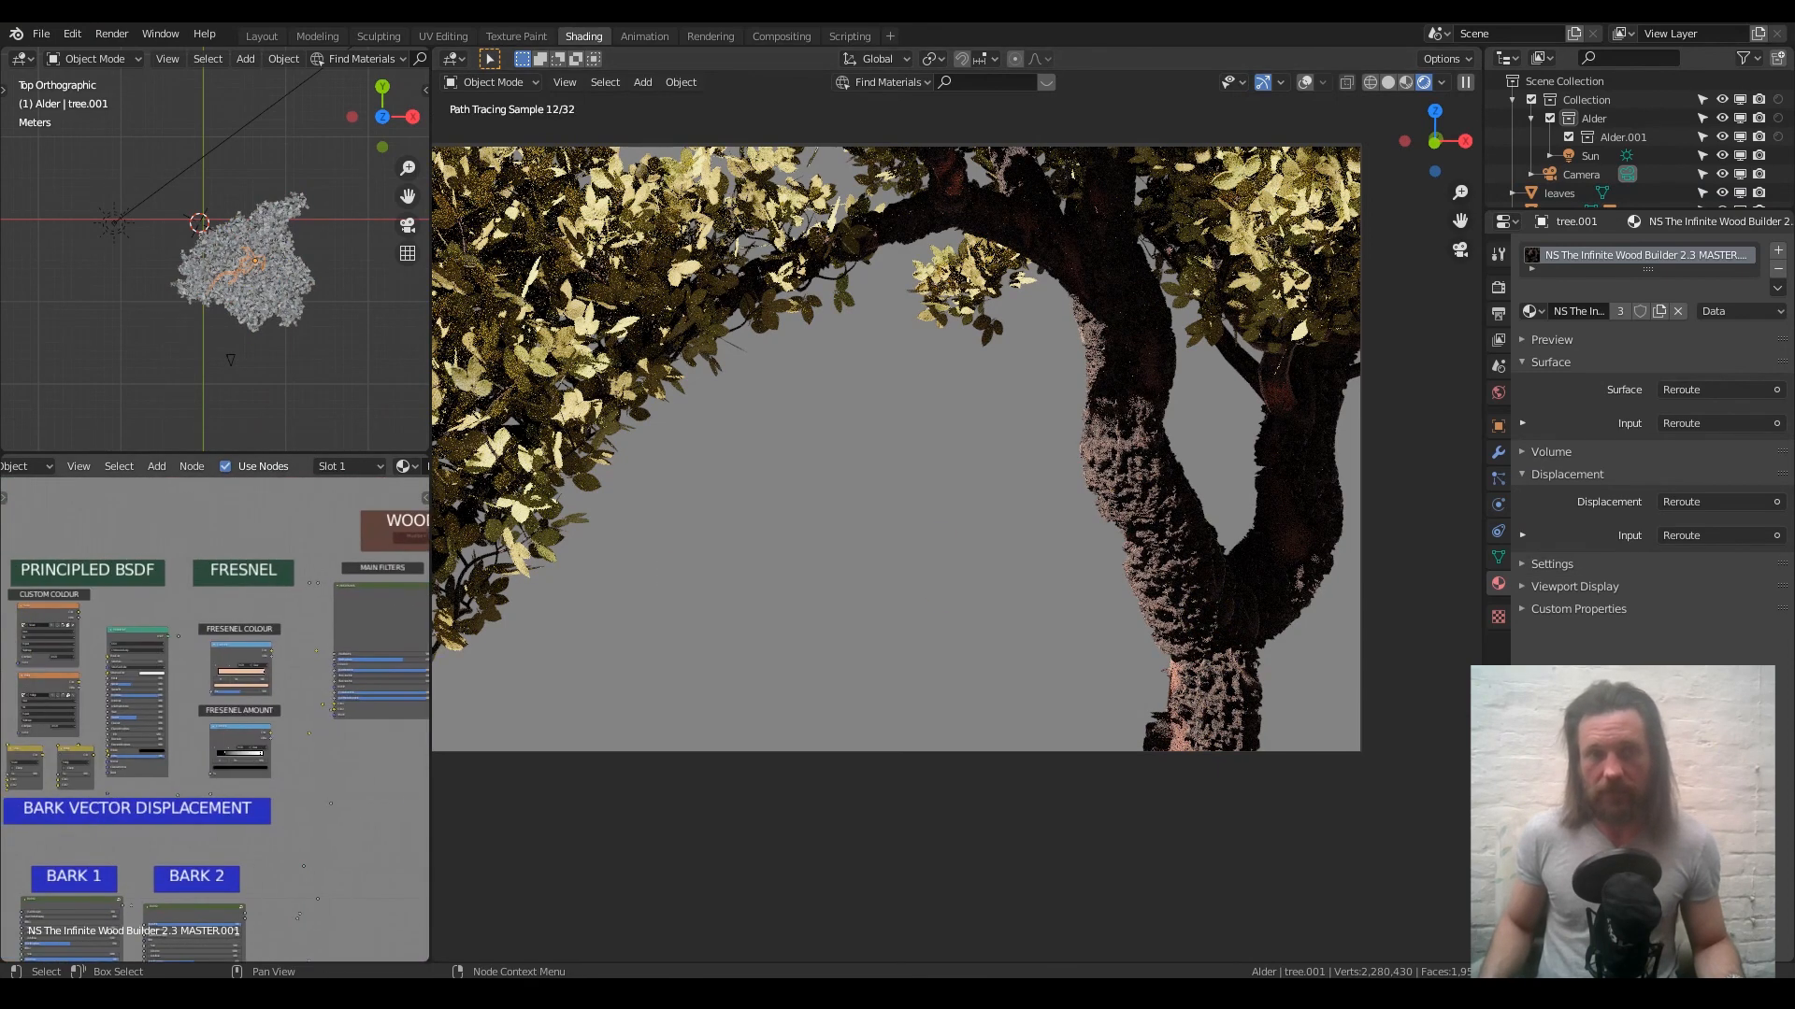
scroll(215, 627, "down", 3)
scroll(200, 625, "down", 3)
middle_click_drag(140, 628, 337, 595)
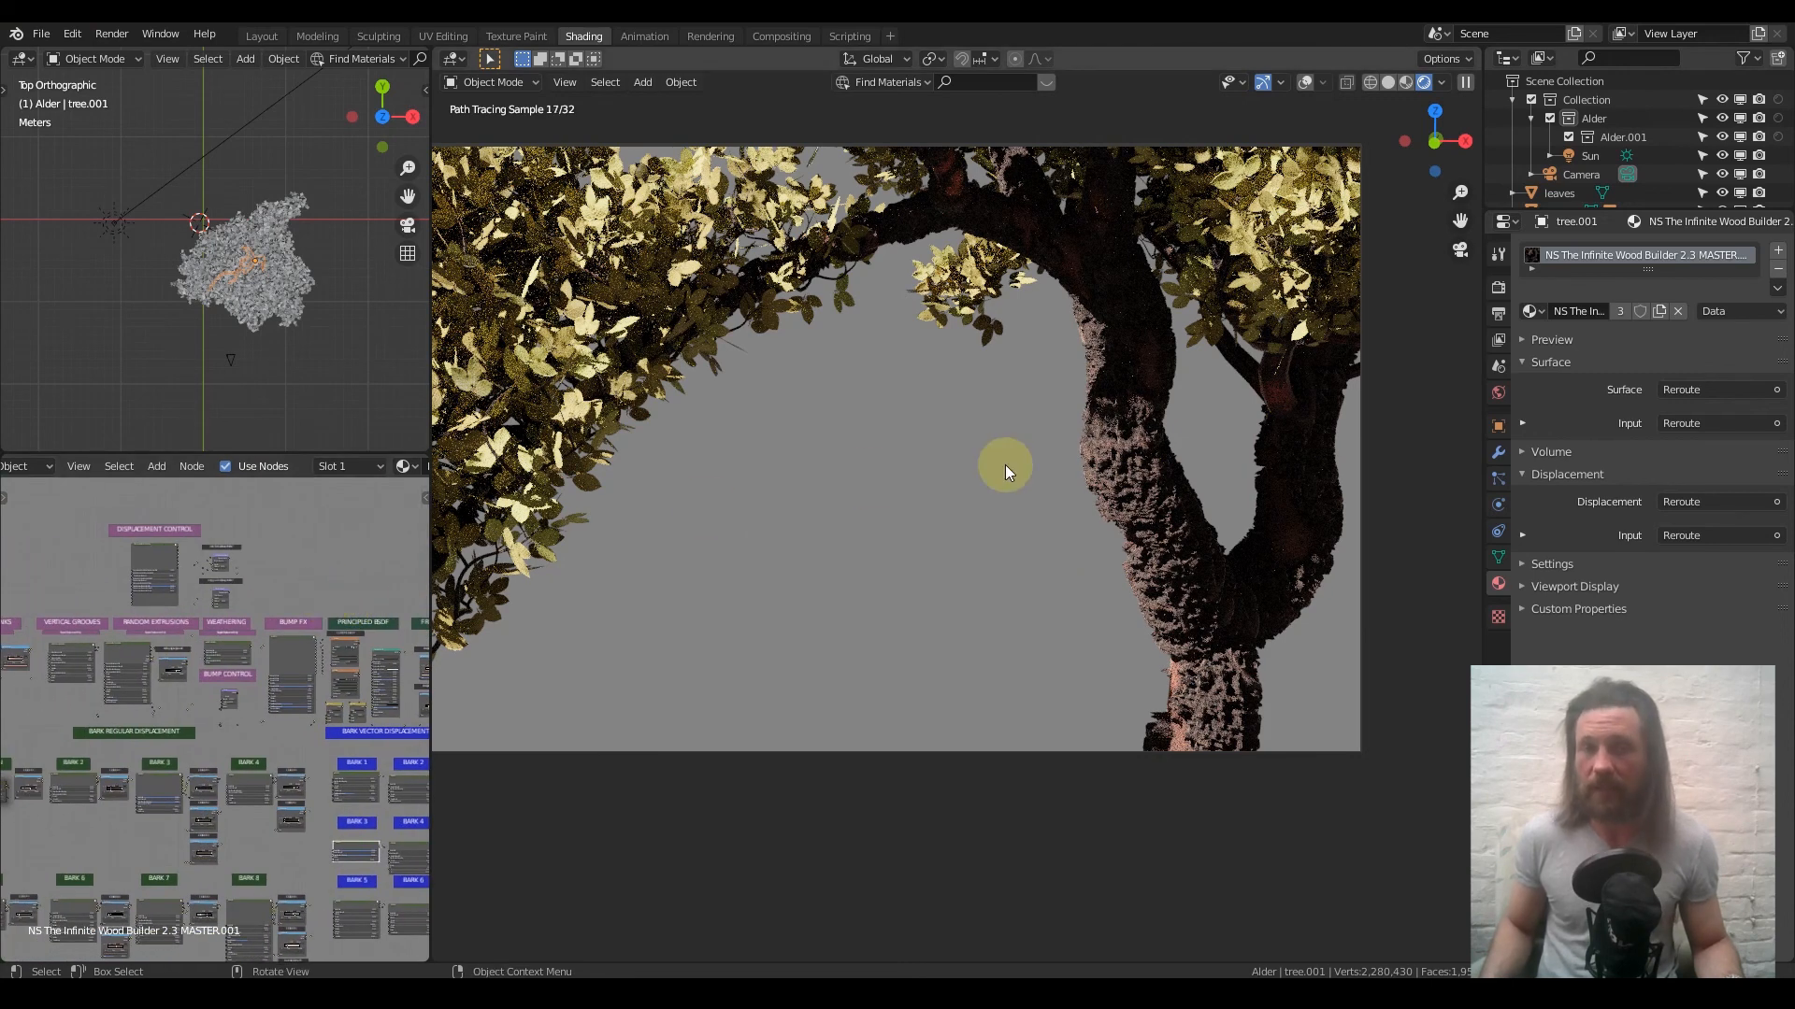
scroll(1001, 464, "down", 3)
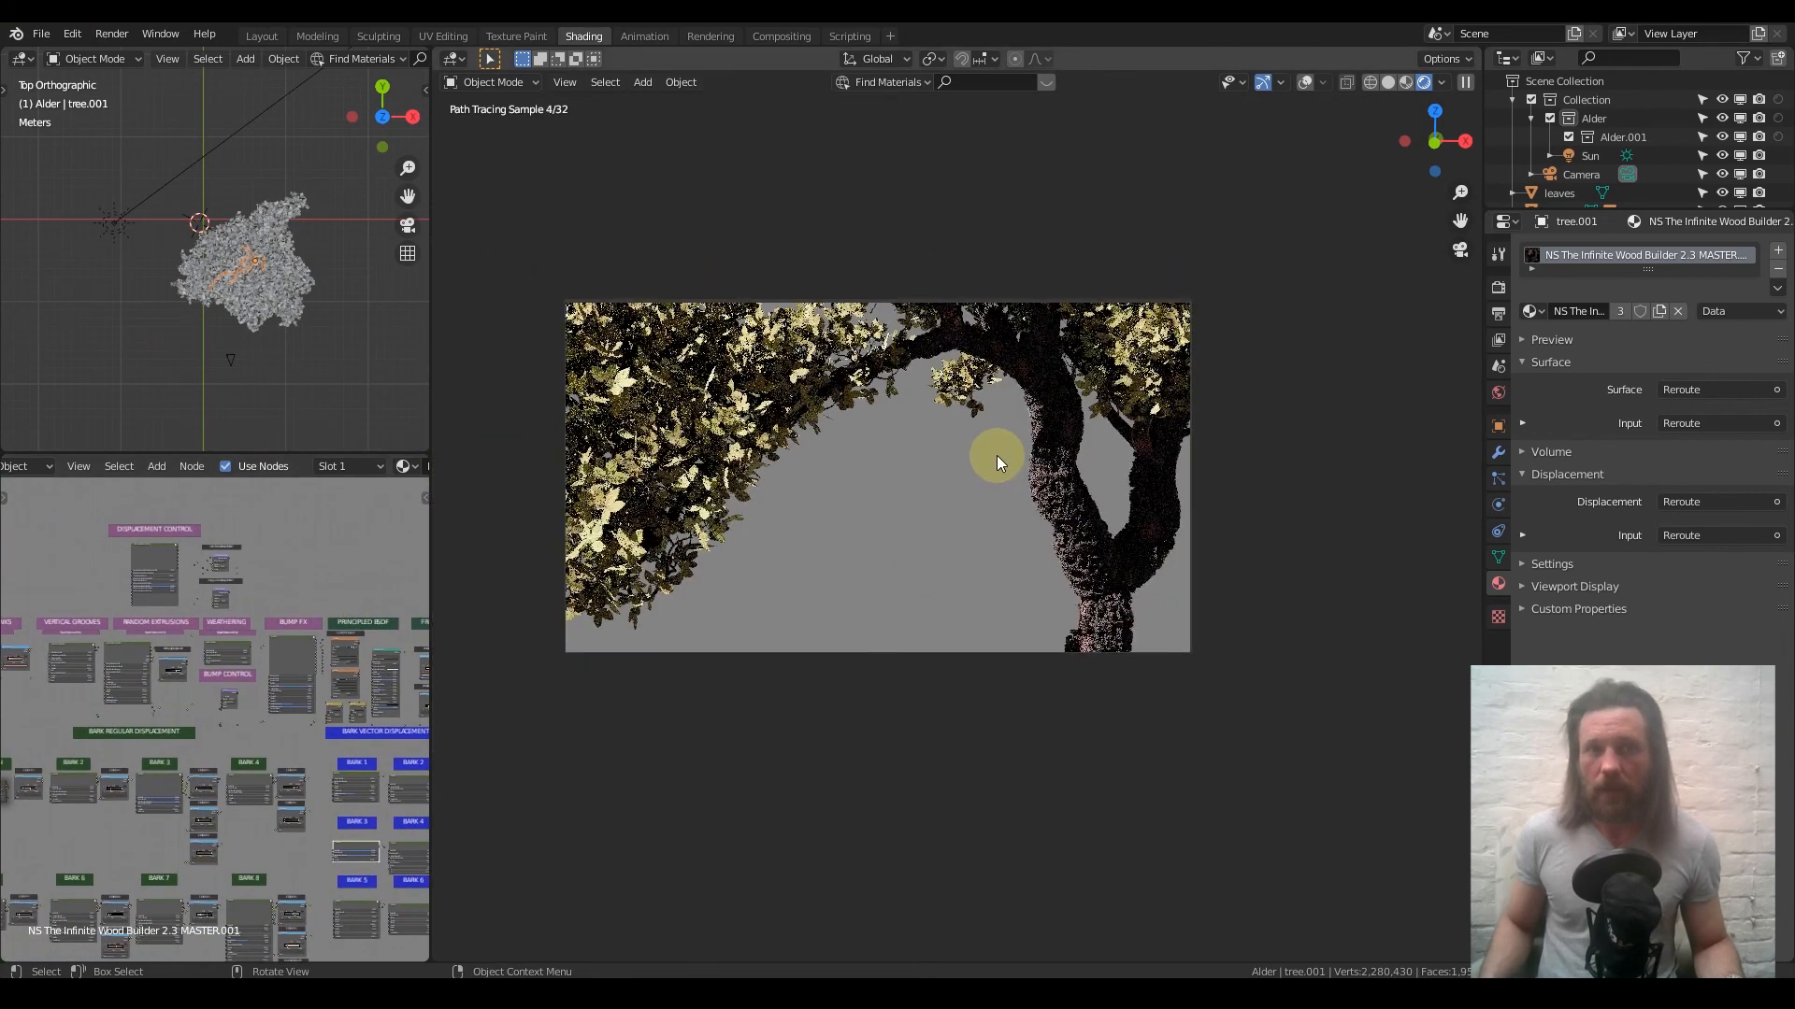